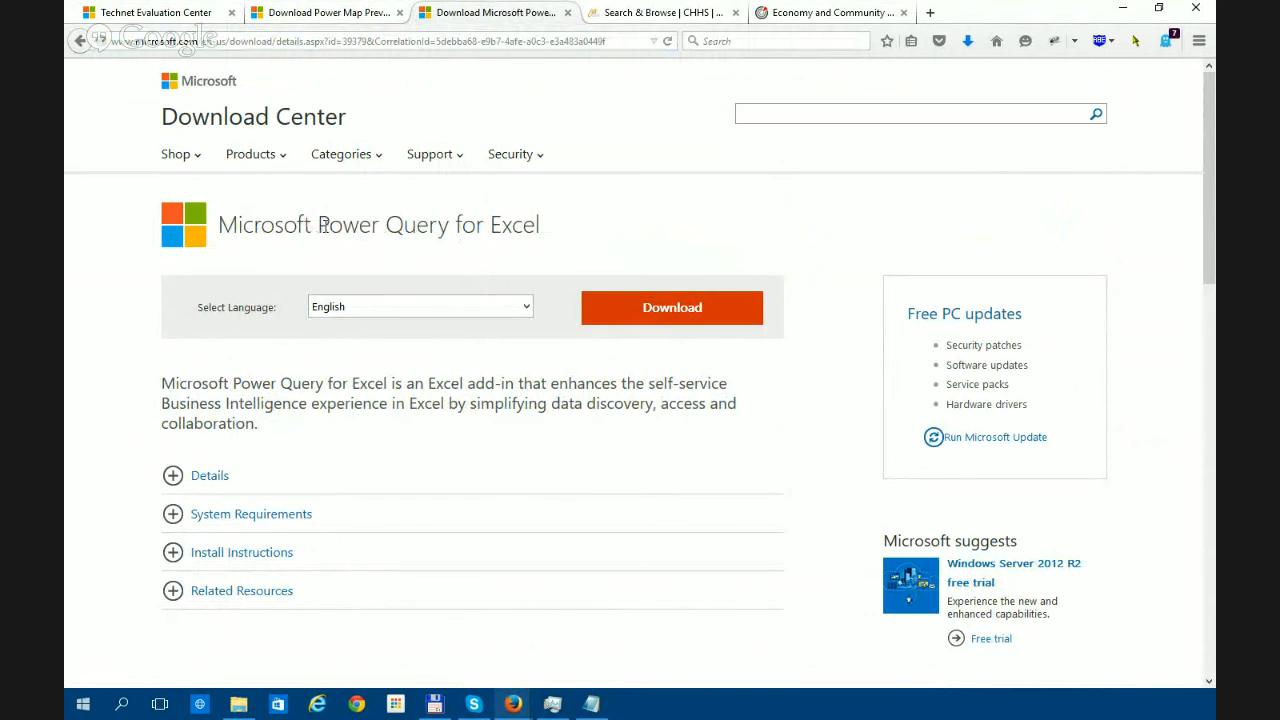
- View the download page for Power Map Preview for Excel 2013
left_click(336, 13)
left_click(341, 41)
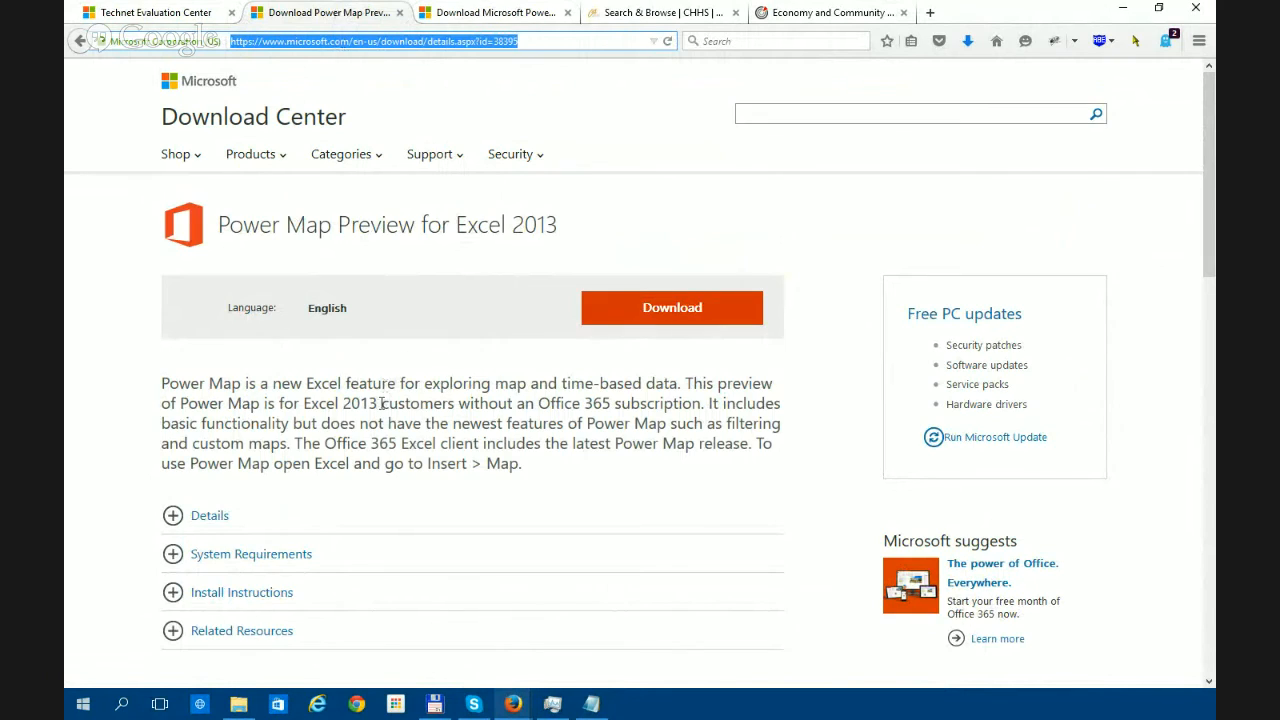
left_click(190, 13)
left_click(321, 17)
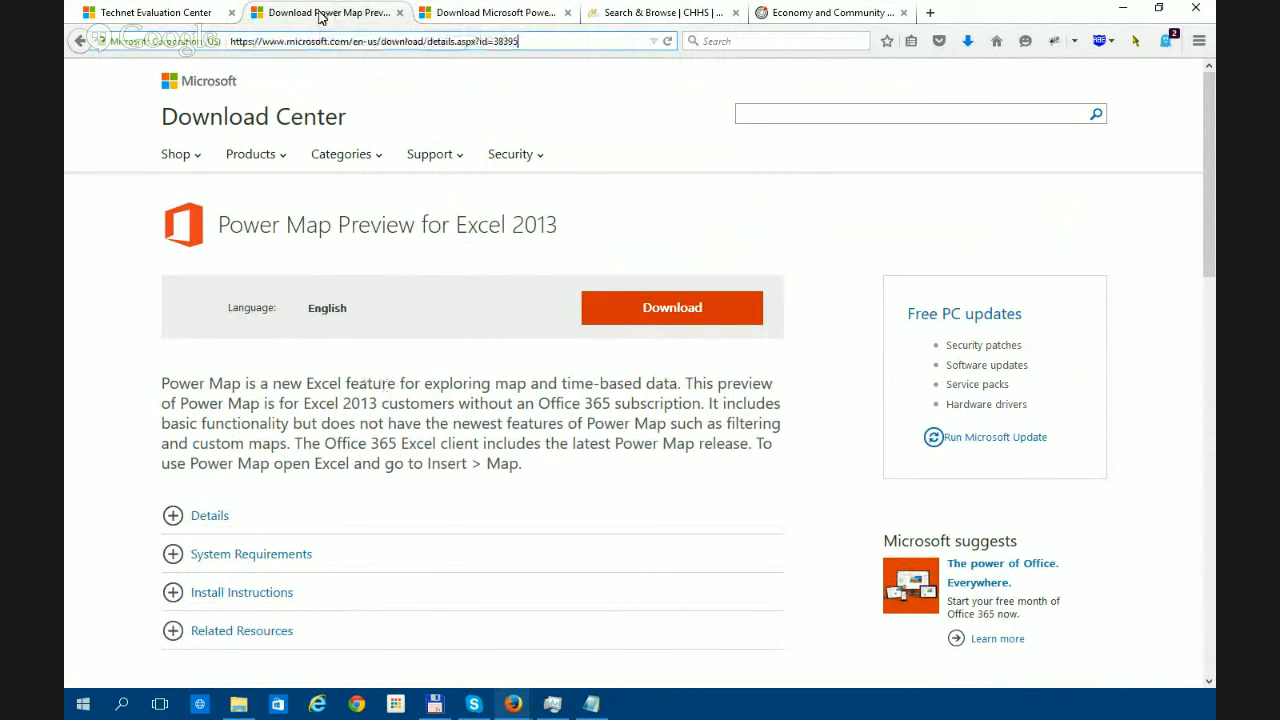
- Launch Excel 2013, dismiss the Activation Wizard and open a blank workbook
left_click(121, 704)
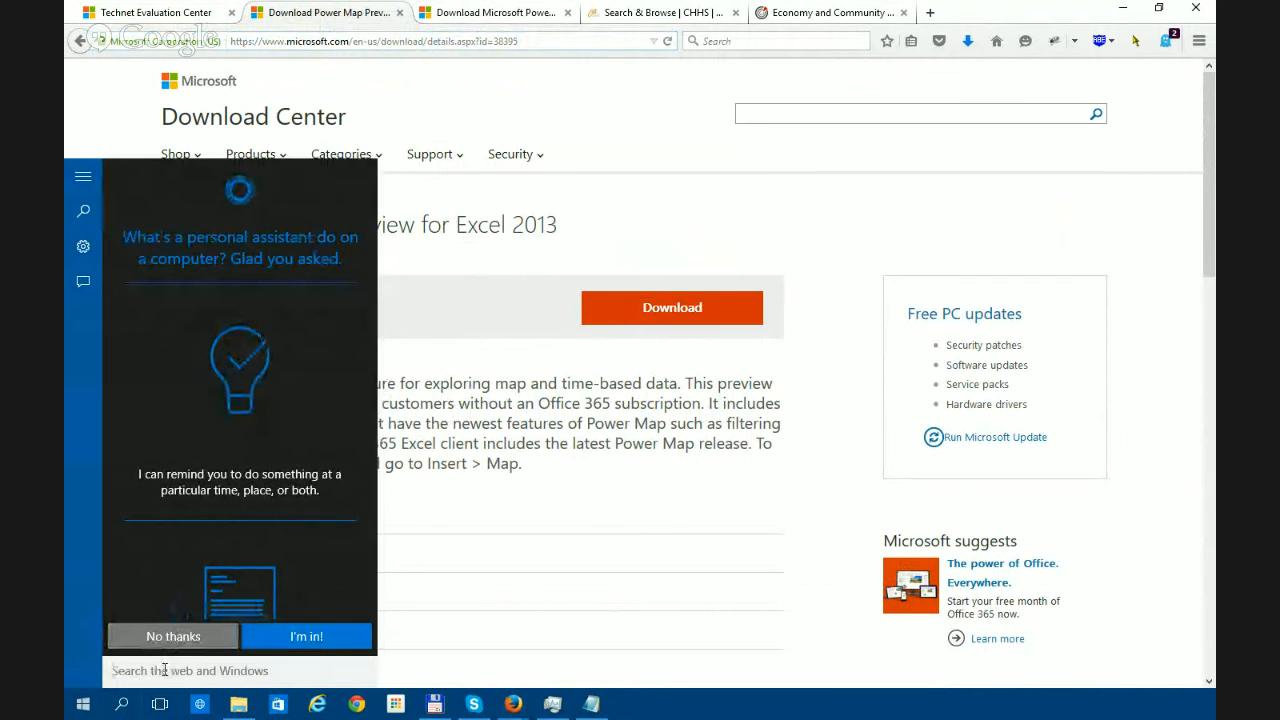
type("excel")
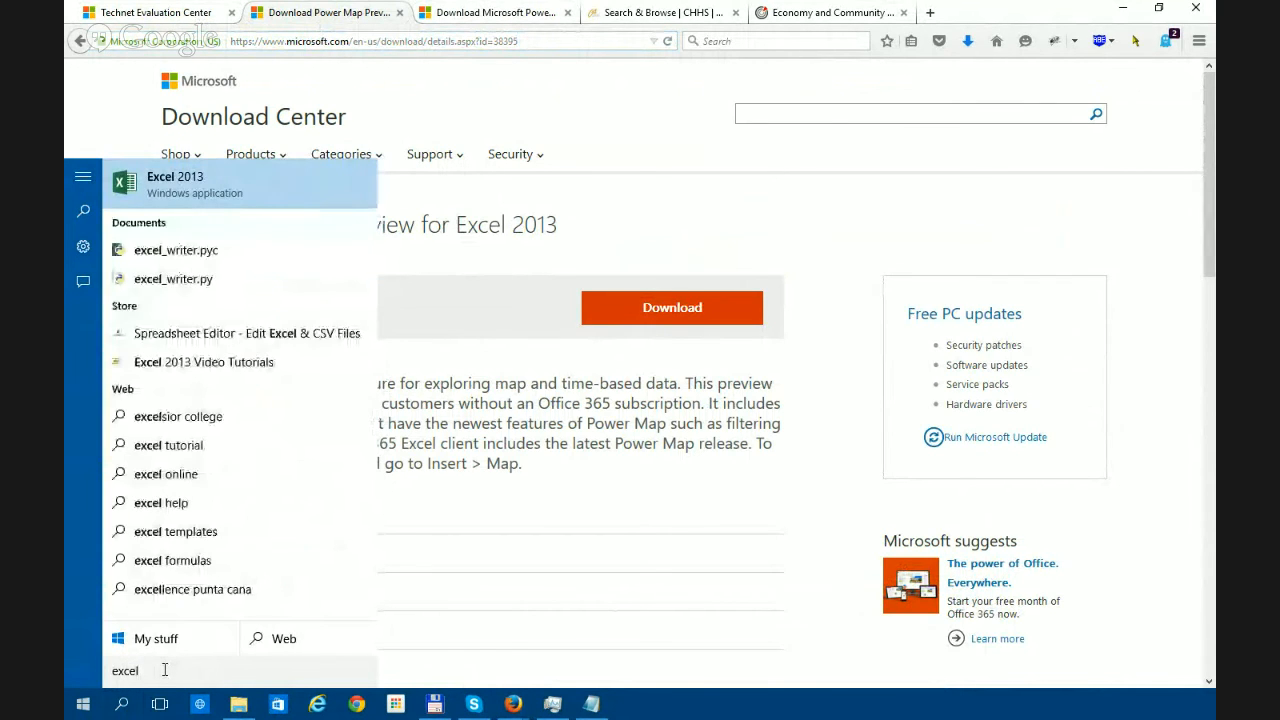
left_click(306, 195)
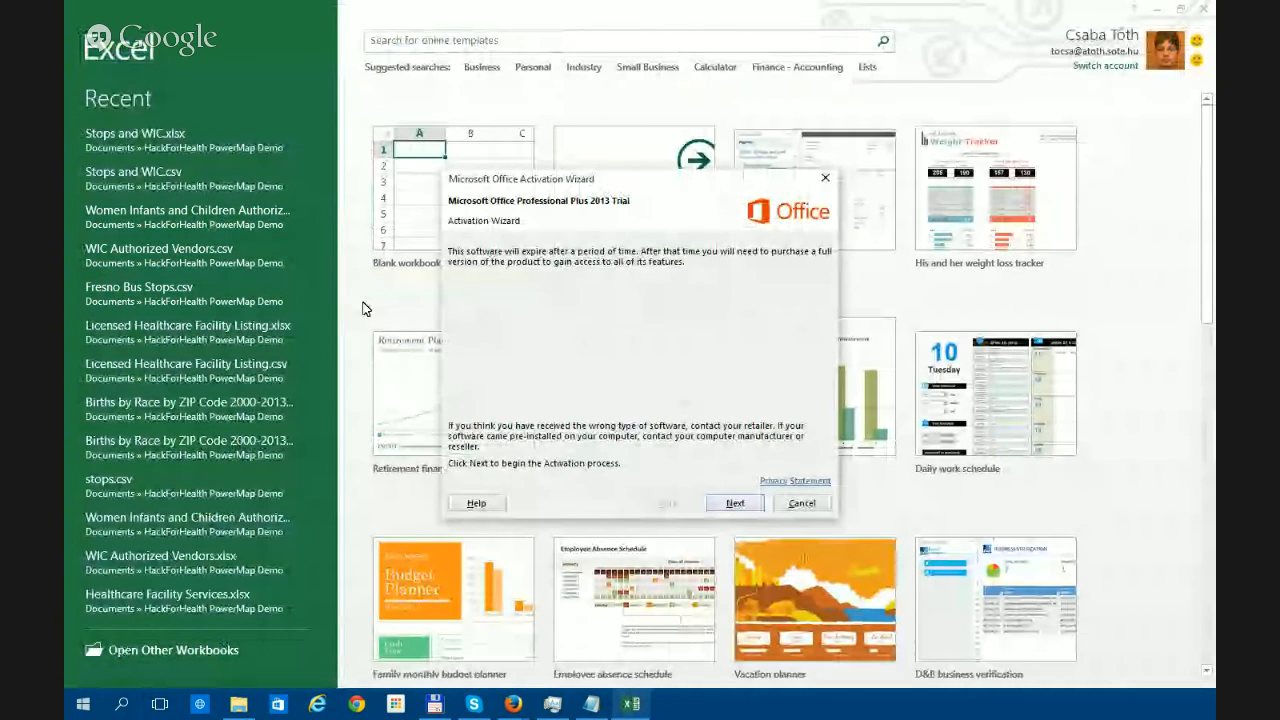
left_click(800, 503)
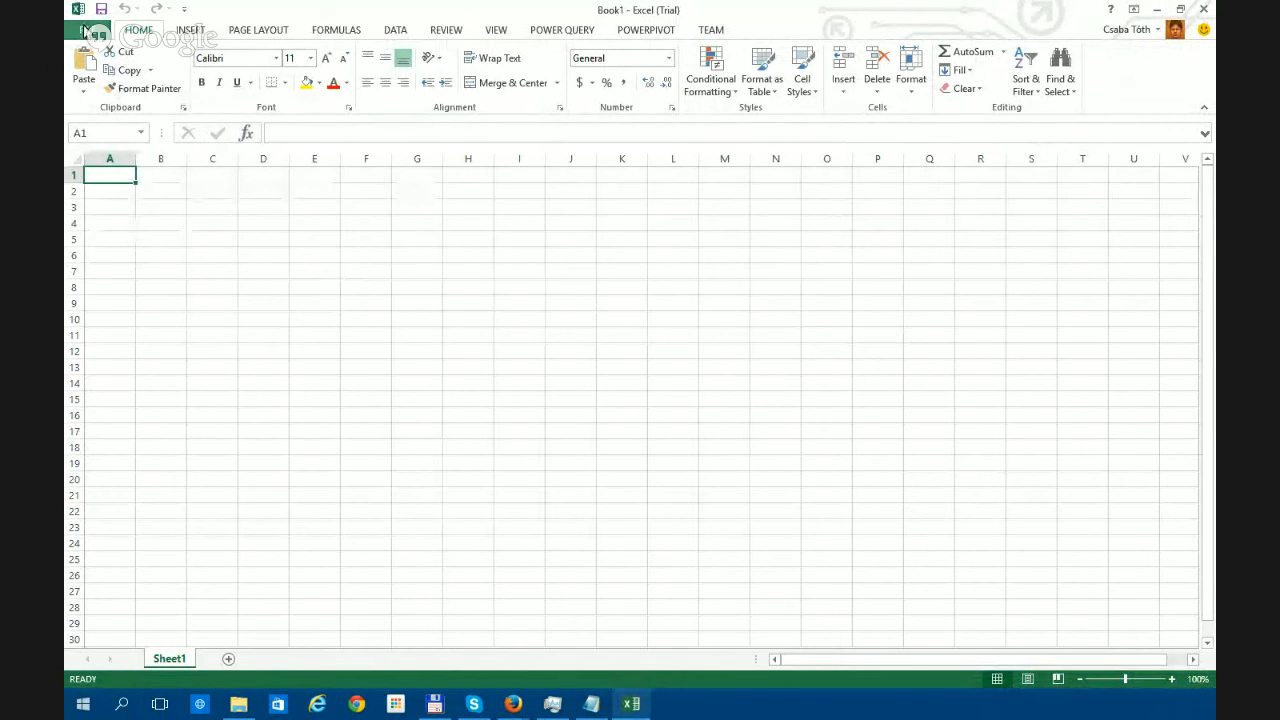
- Check in the Excel options which COM add-ins are enabled, leaving the list unmodified
left_click(95, 35)
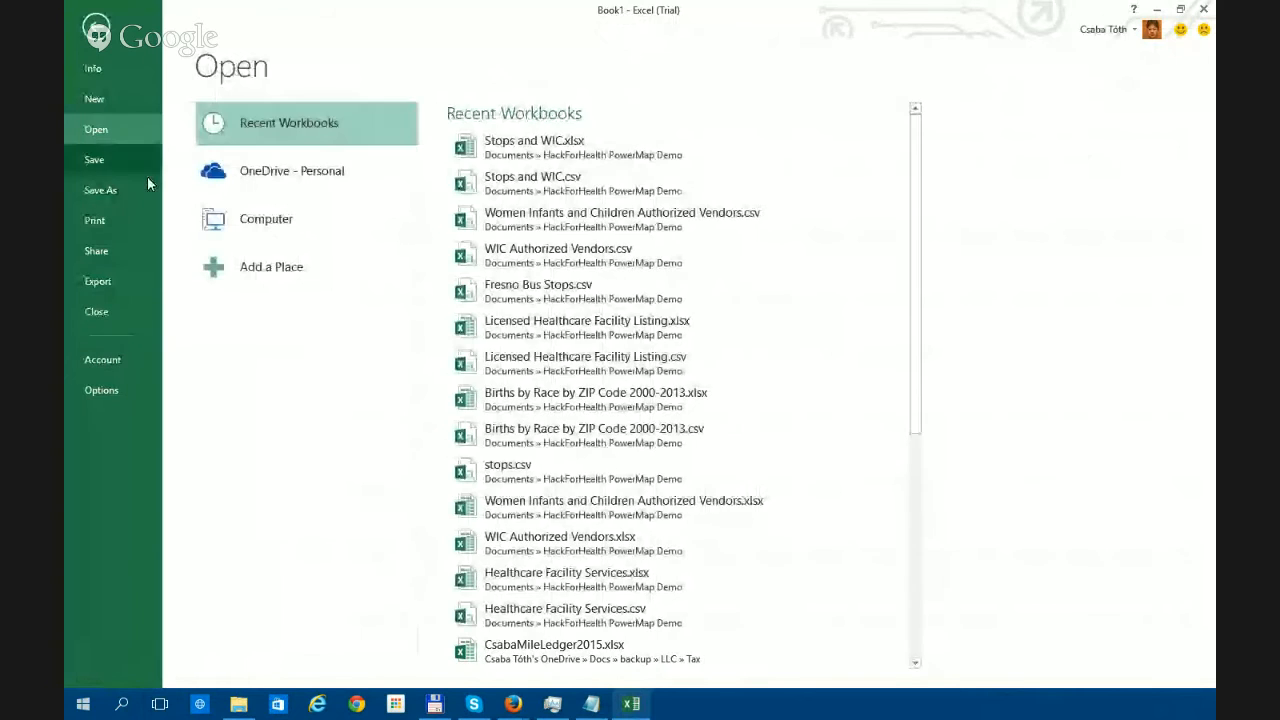
left_click(113, 389)
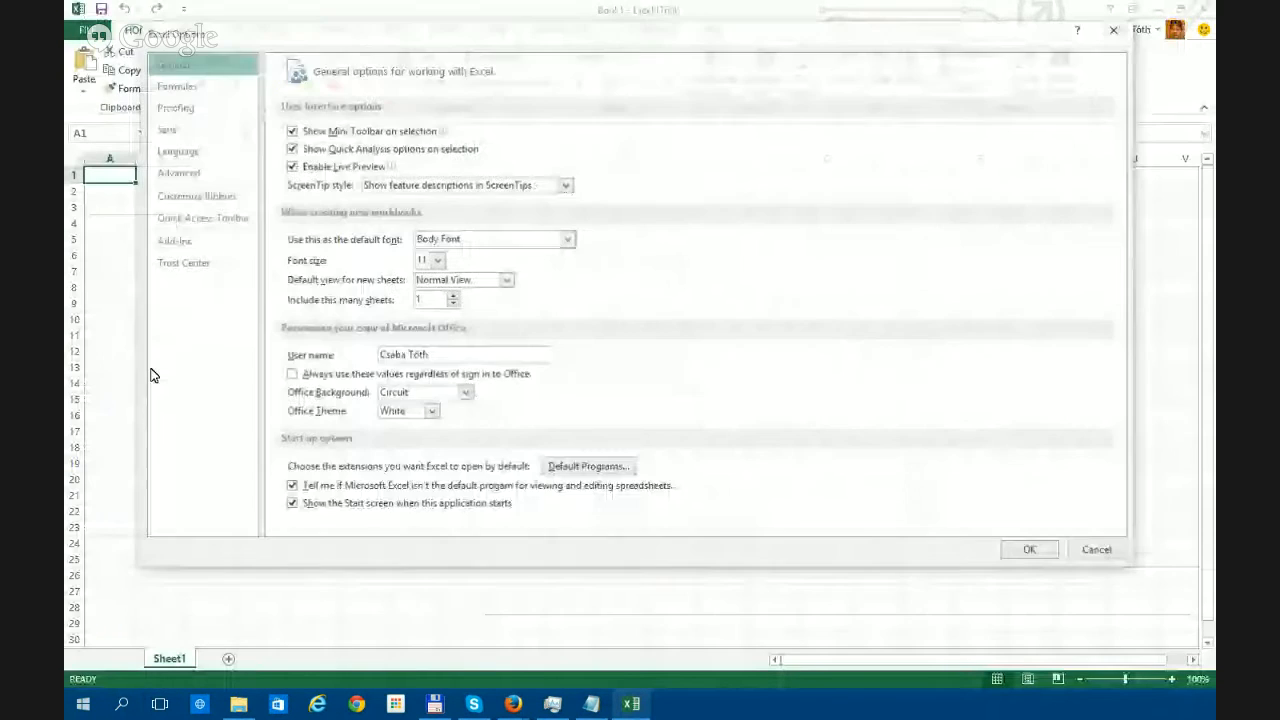
left_click(186, 245)
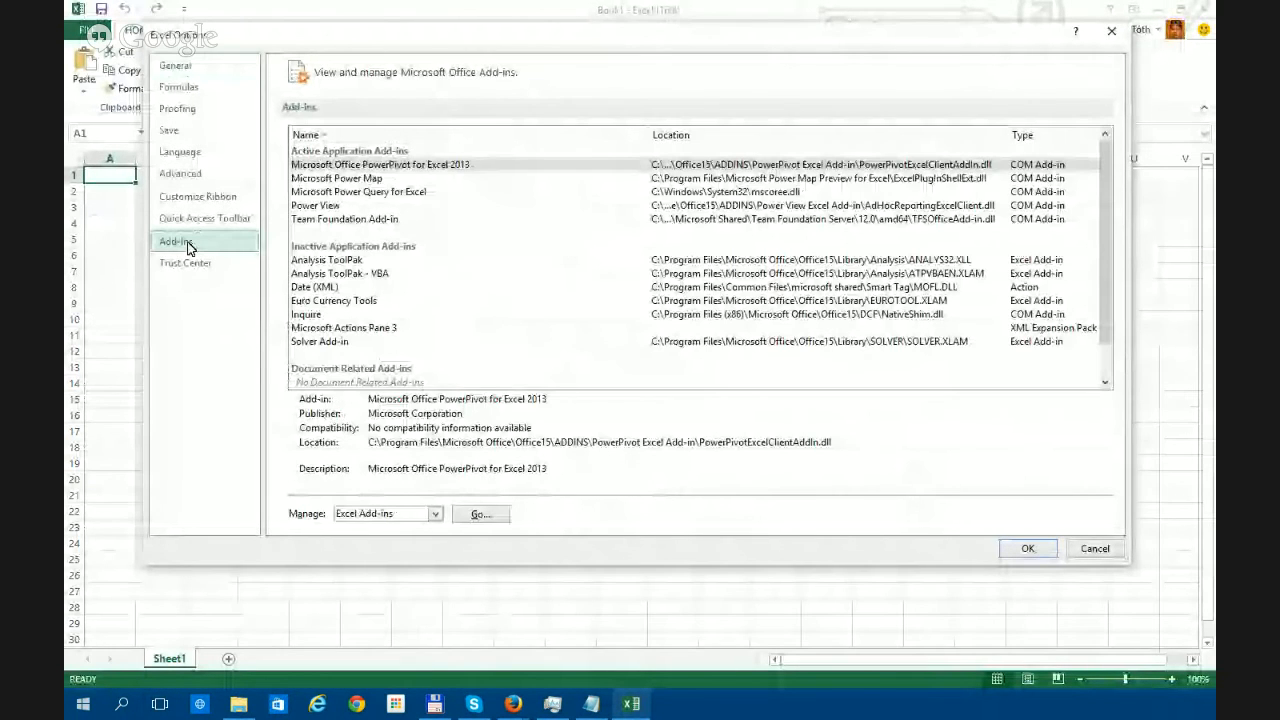
left_click(364, 514)
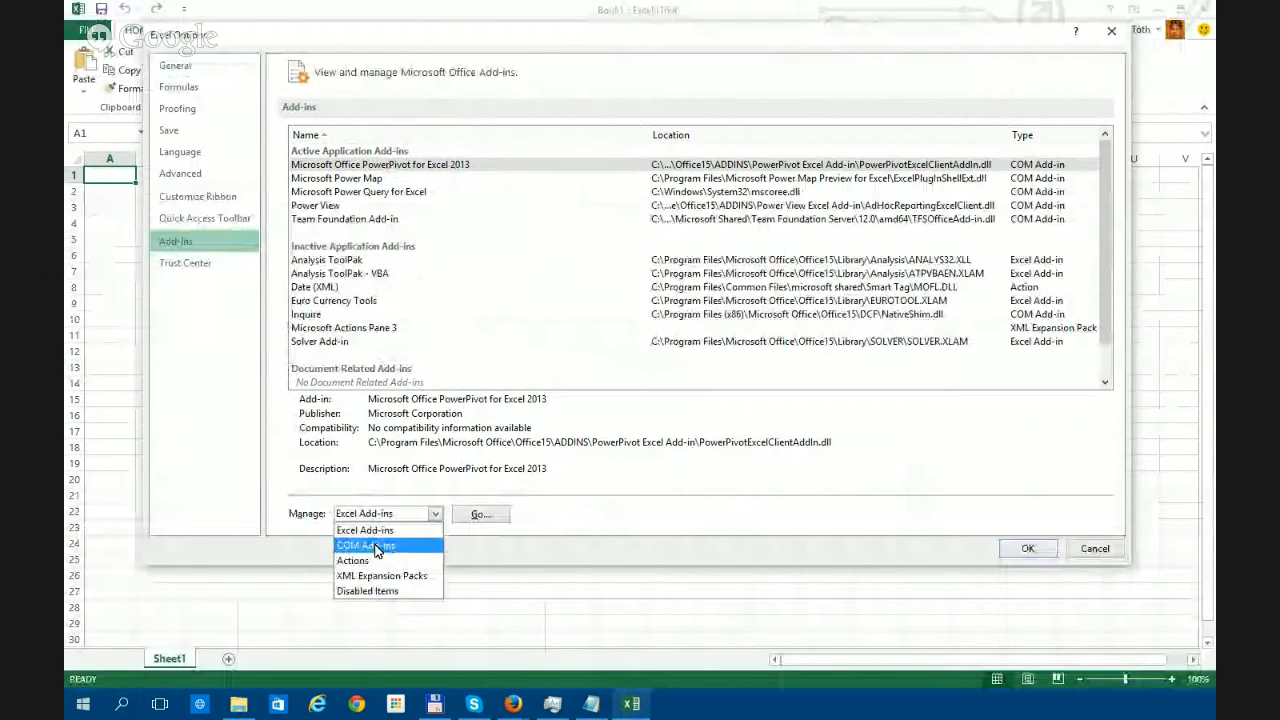
left_click(377, 546)
left_click(479, 515)
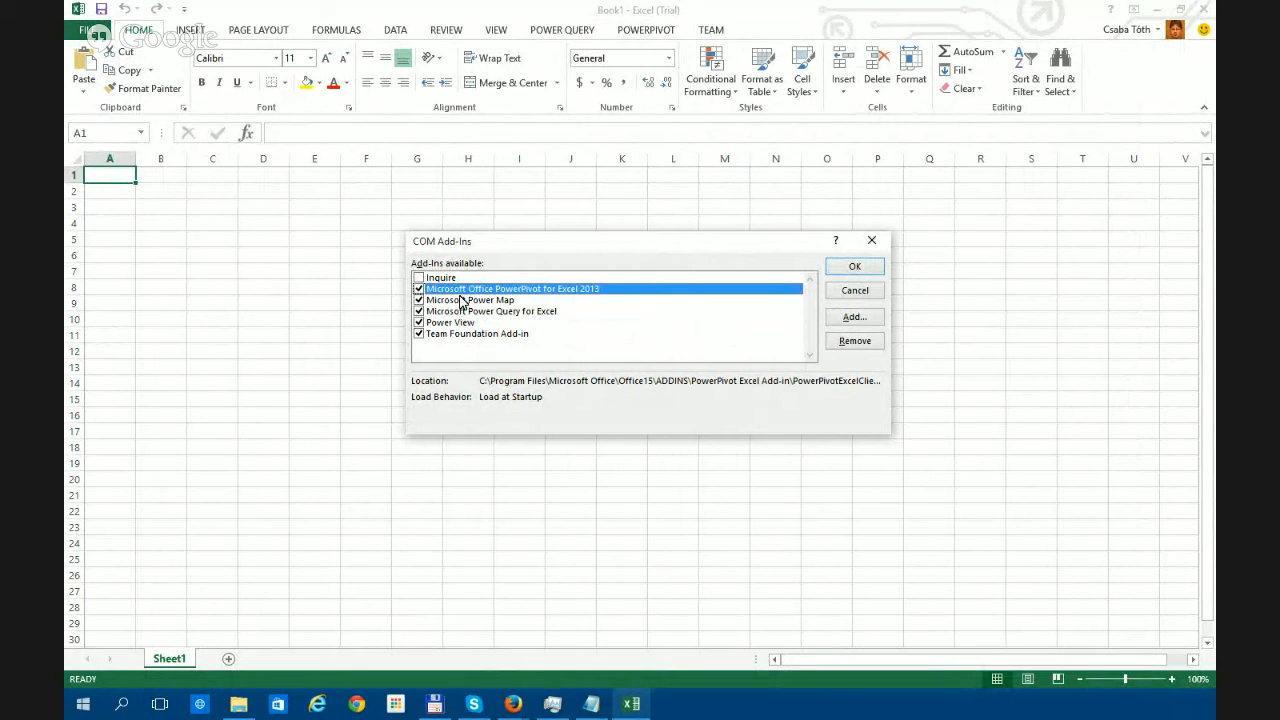
left_click(853, 292)
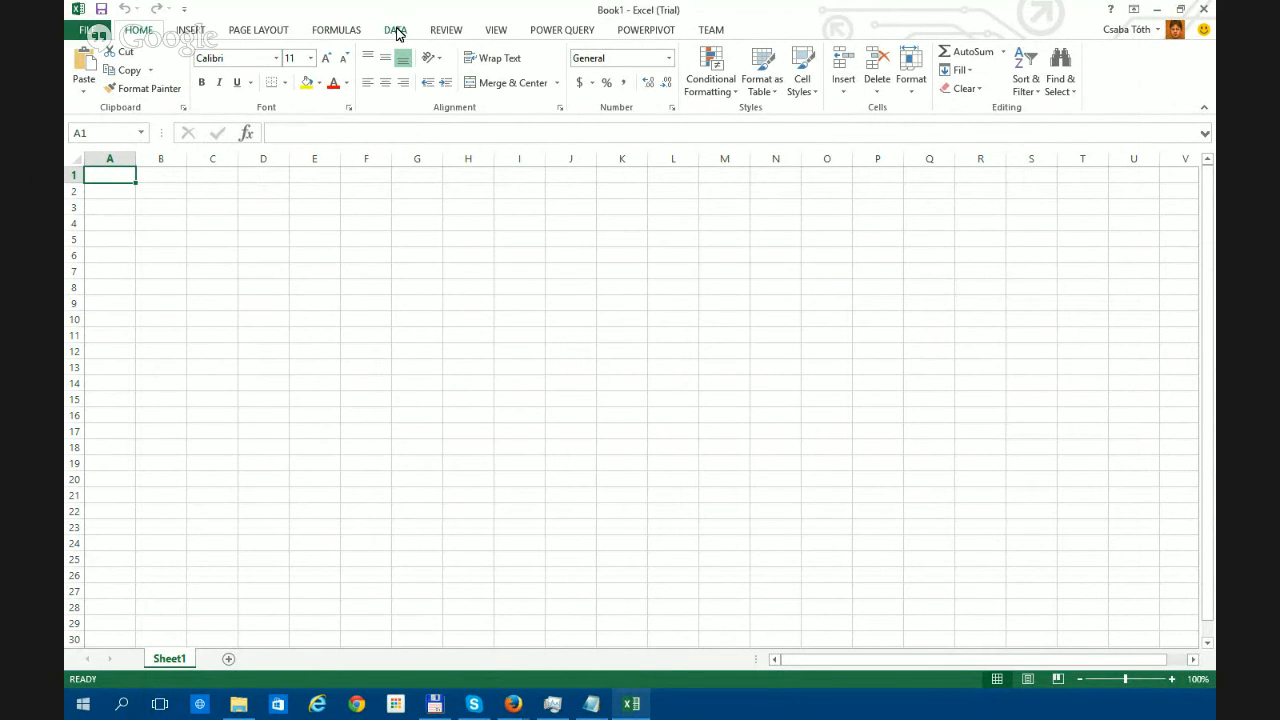
- Locate the Power Map command among the insert tools and close the blank workbook
left_click(199, 34)
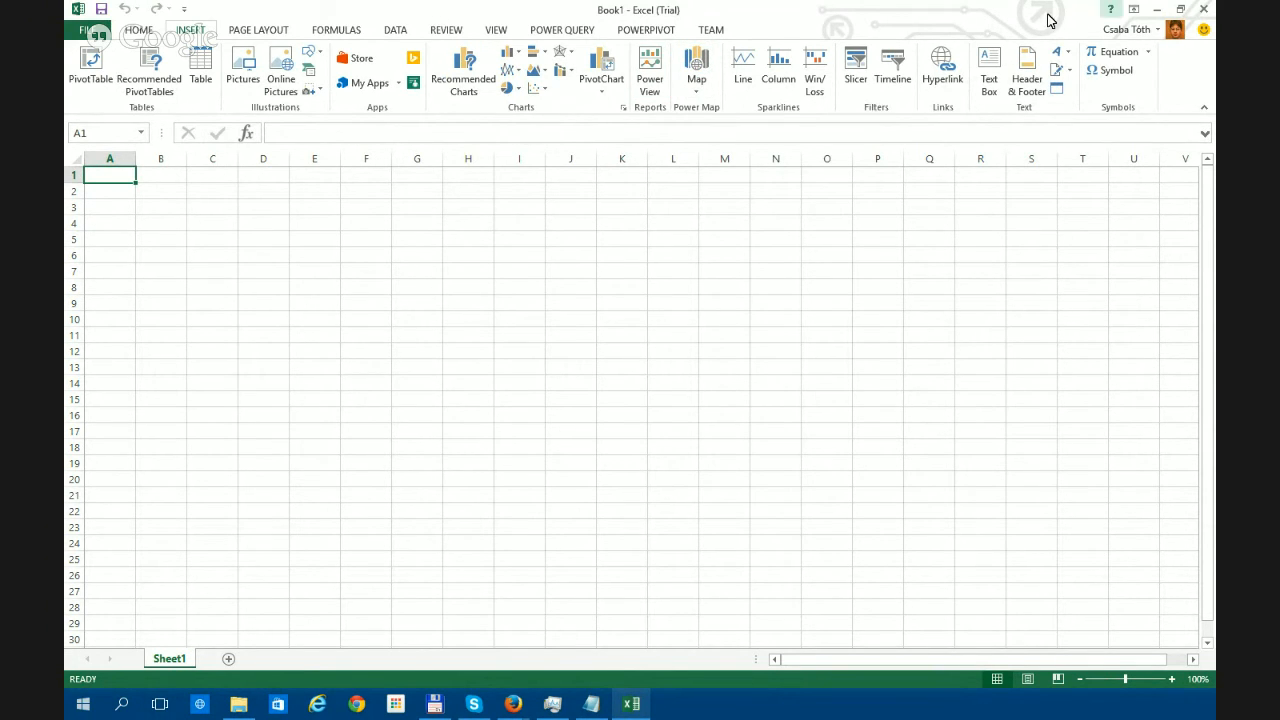
left_click(1207, 12)
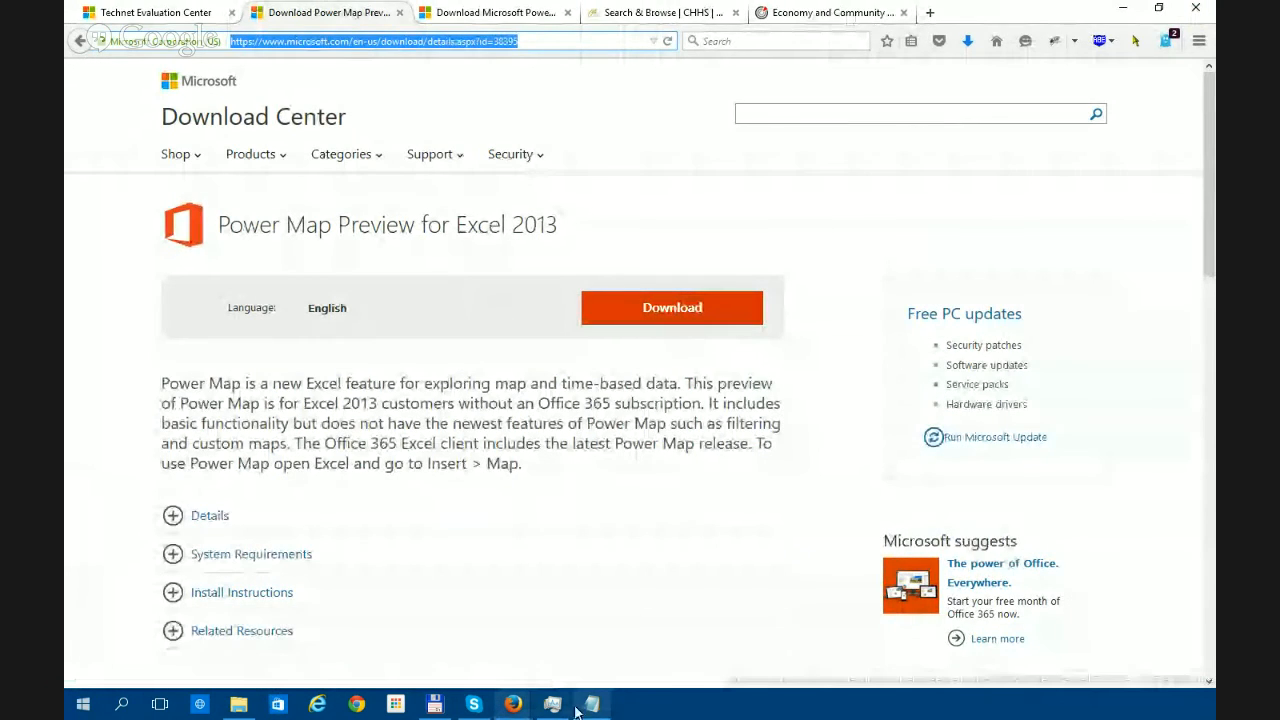
- View the HackForHealth PowerMap Demo folder in File Explorer, and open the Rate Review Detail, Trend dataset on the CHHS Open Data site in Firefox
left_click(590, 711)
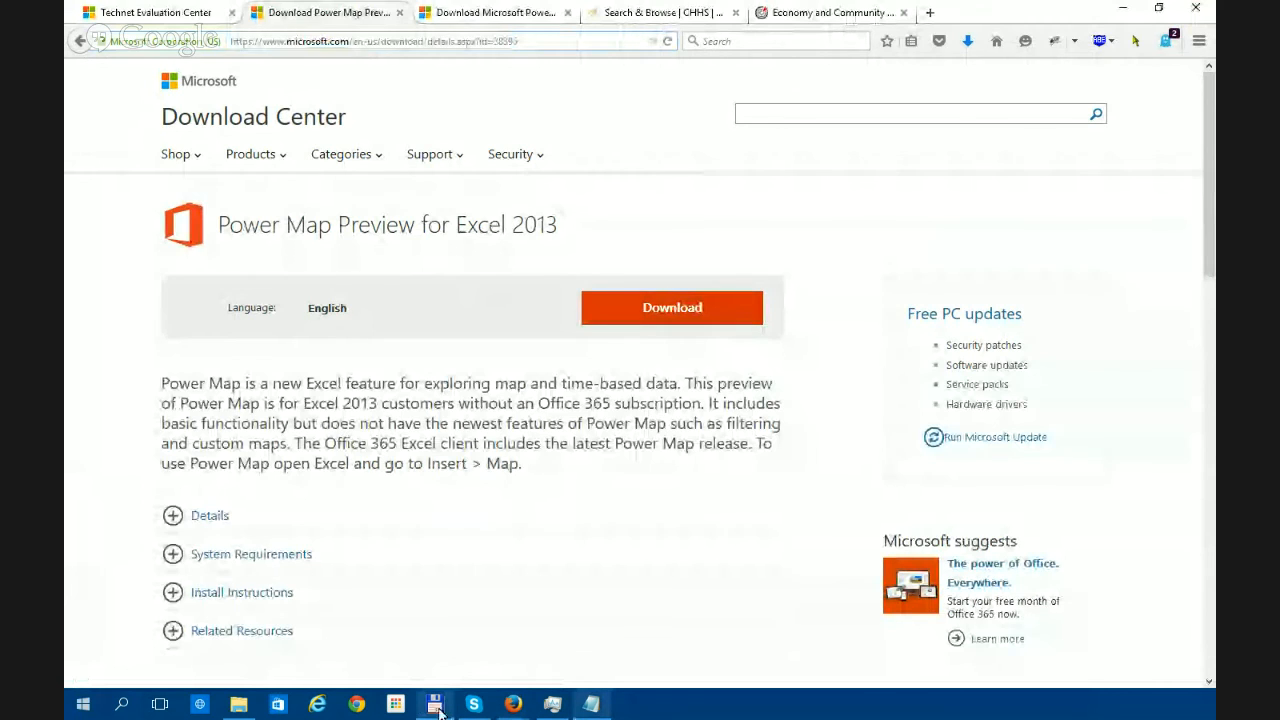
left_click(239, 706)
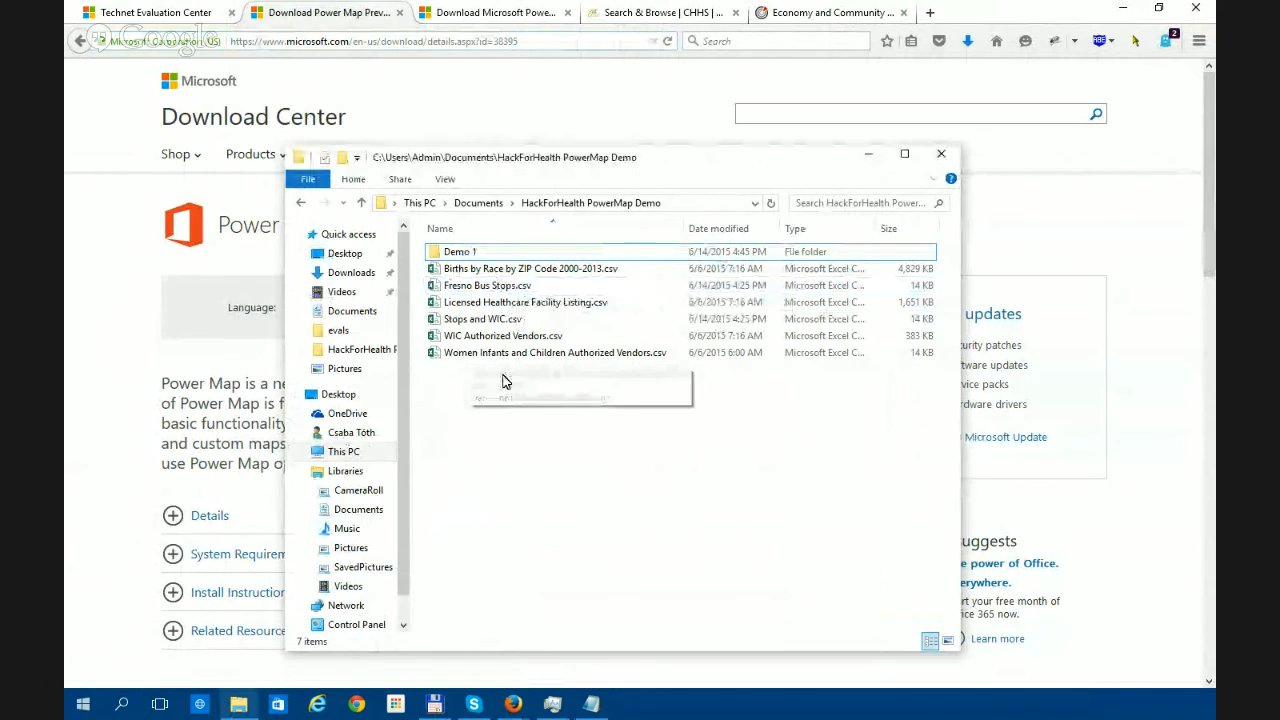
left_click(644, 14)
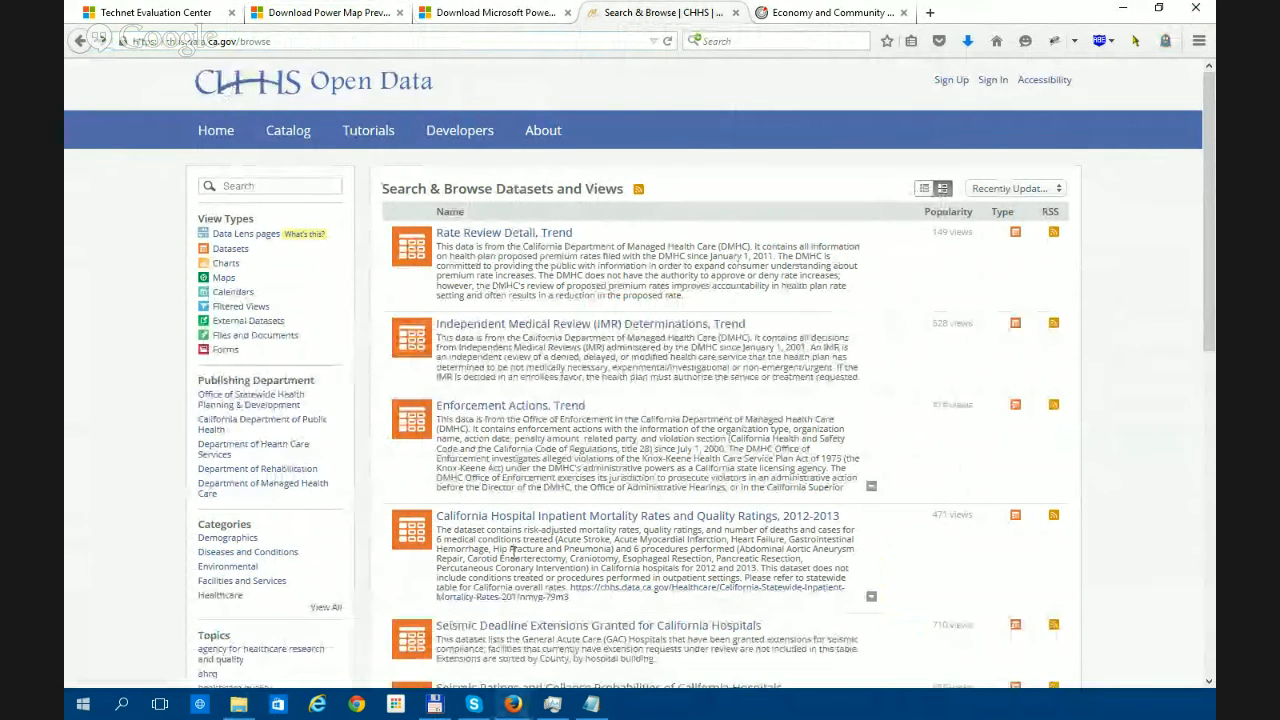
left_click(508, 233)
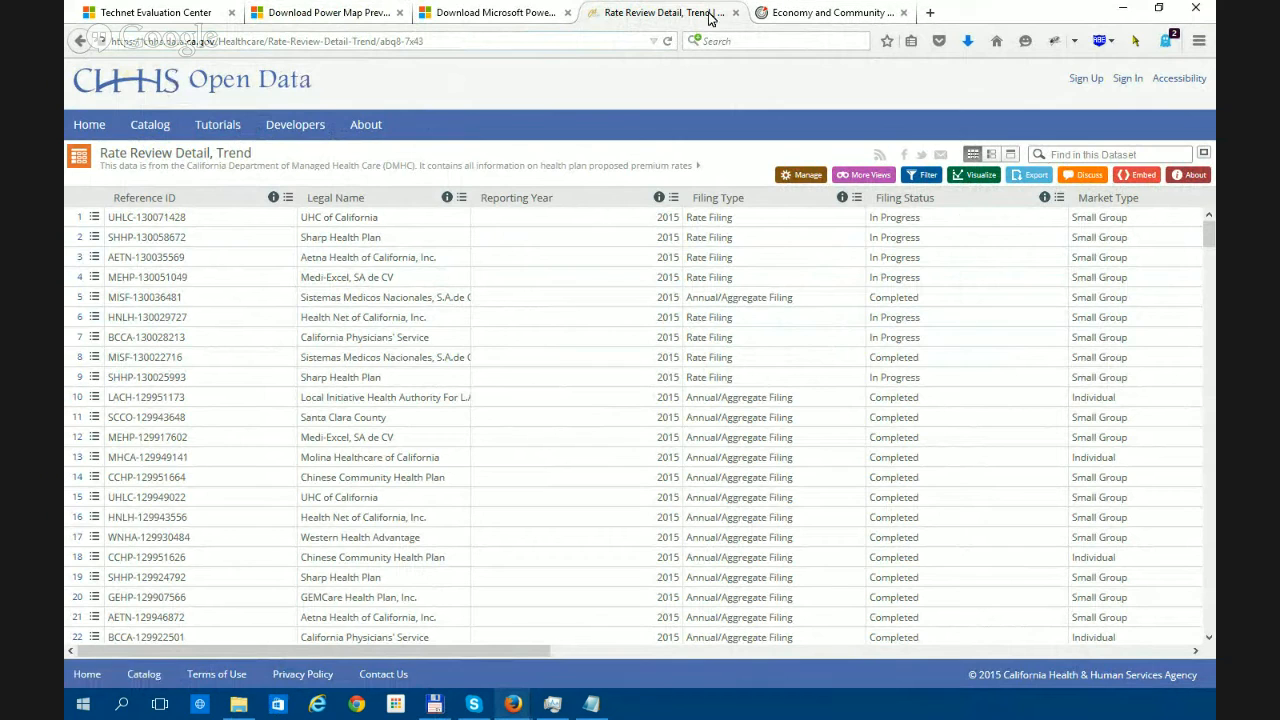
- Browse the Economy and Community dataset list on the SF OpenData site
left_click(808, 13)
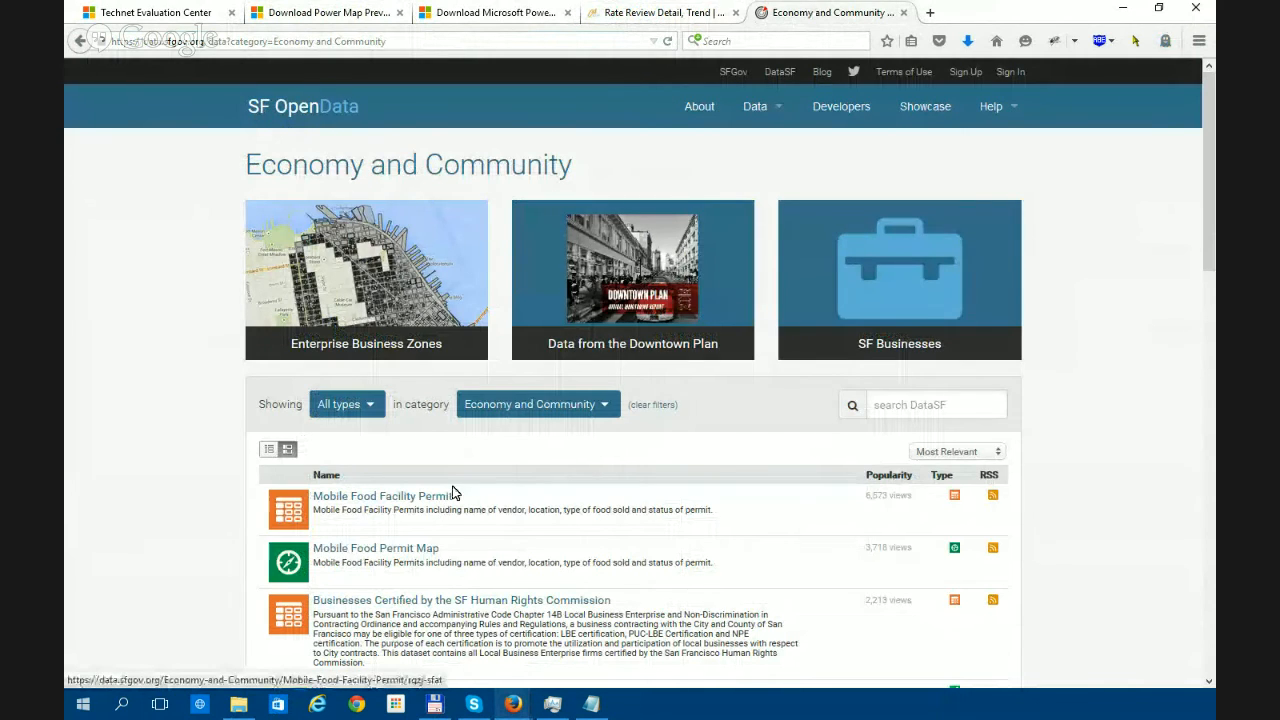
scroll(455, 463, "down", 1)
scroll(401, 322, "down", 3)
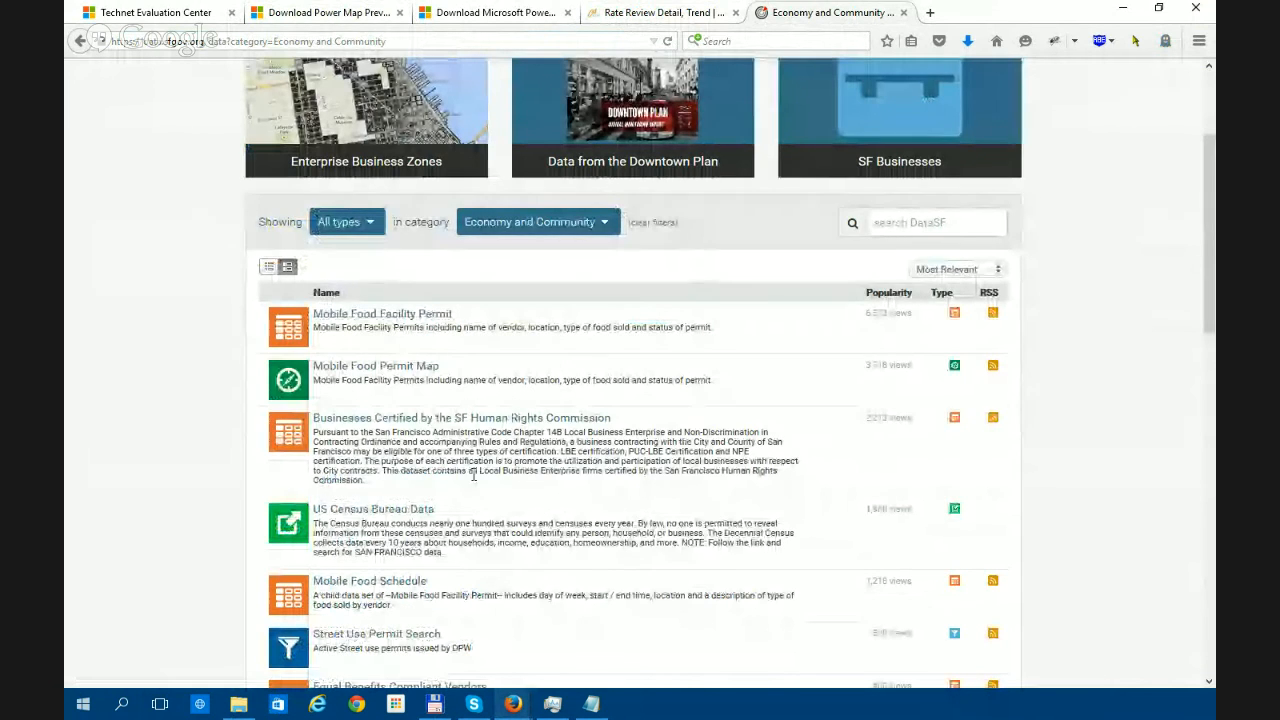
scroll(489, 470, "up", 2)
scroll(489, 469, "up", 2)
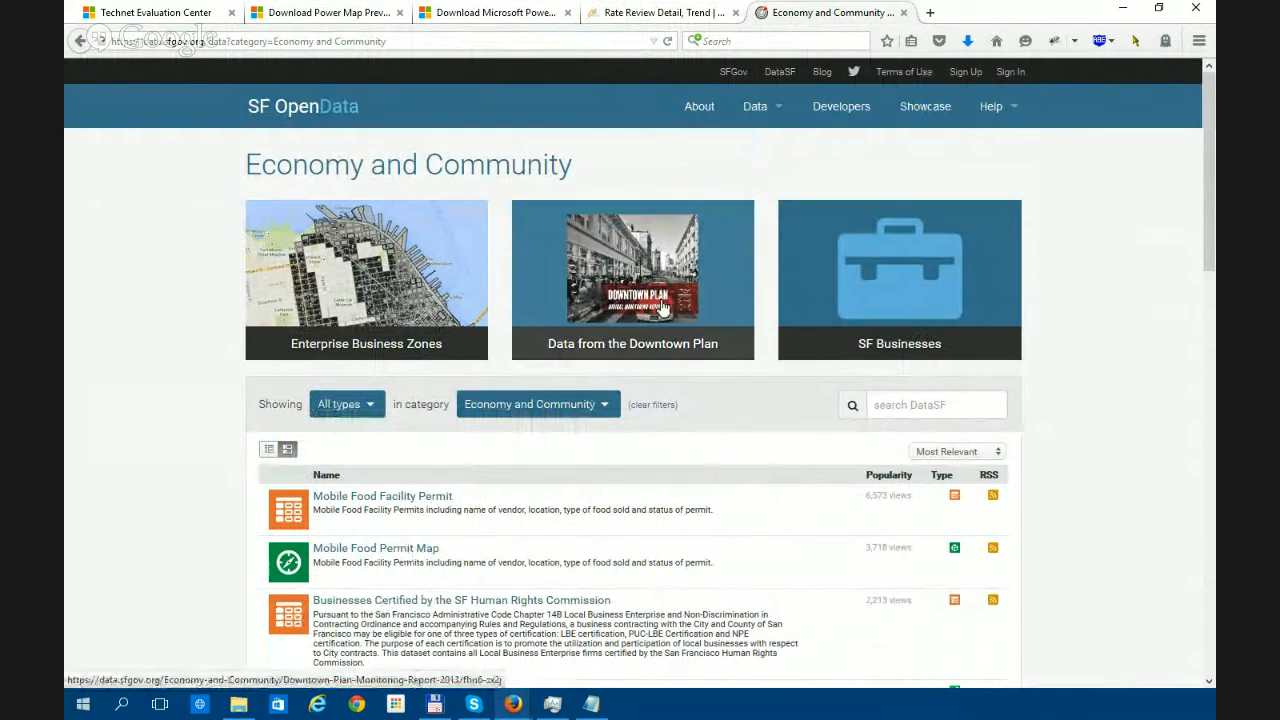
scroll(426, 502, "down", 1)
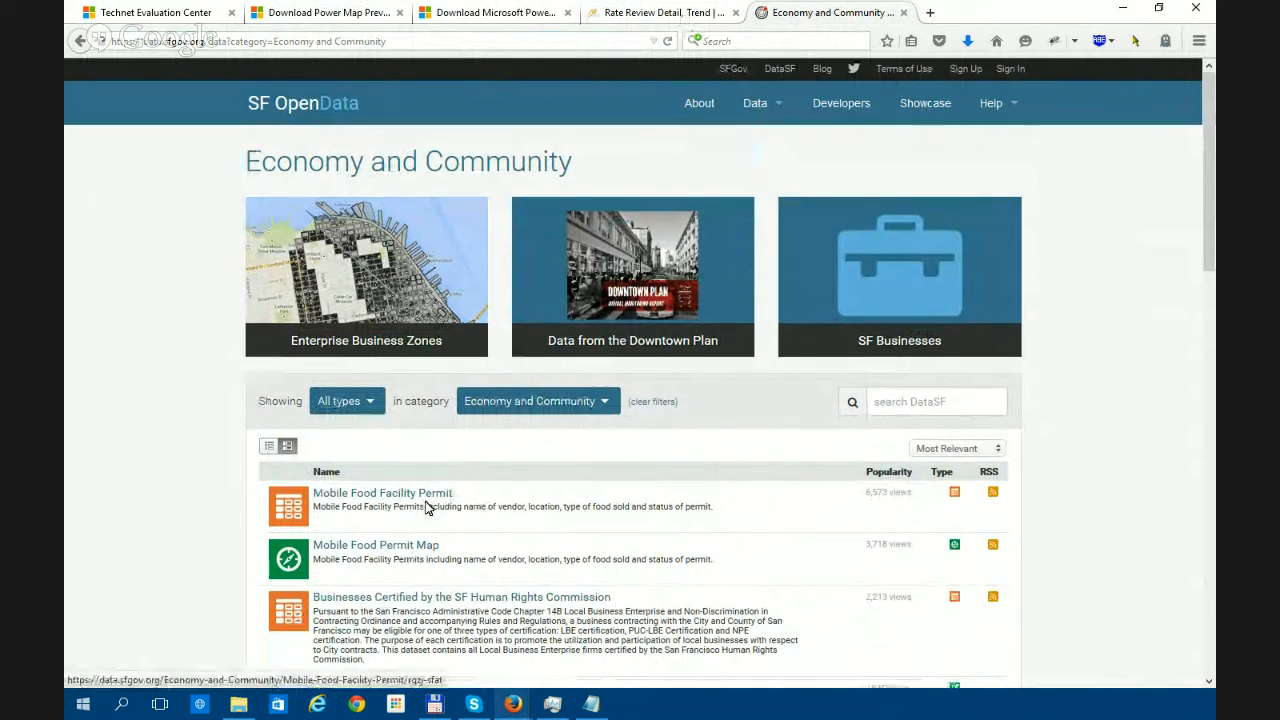
scroll(430, 500, "down", 3)
scroll(454, 450, "up", 2)
scroll(414, 416, "up", 1)
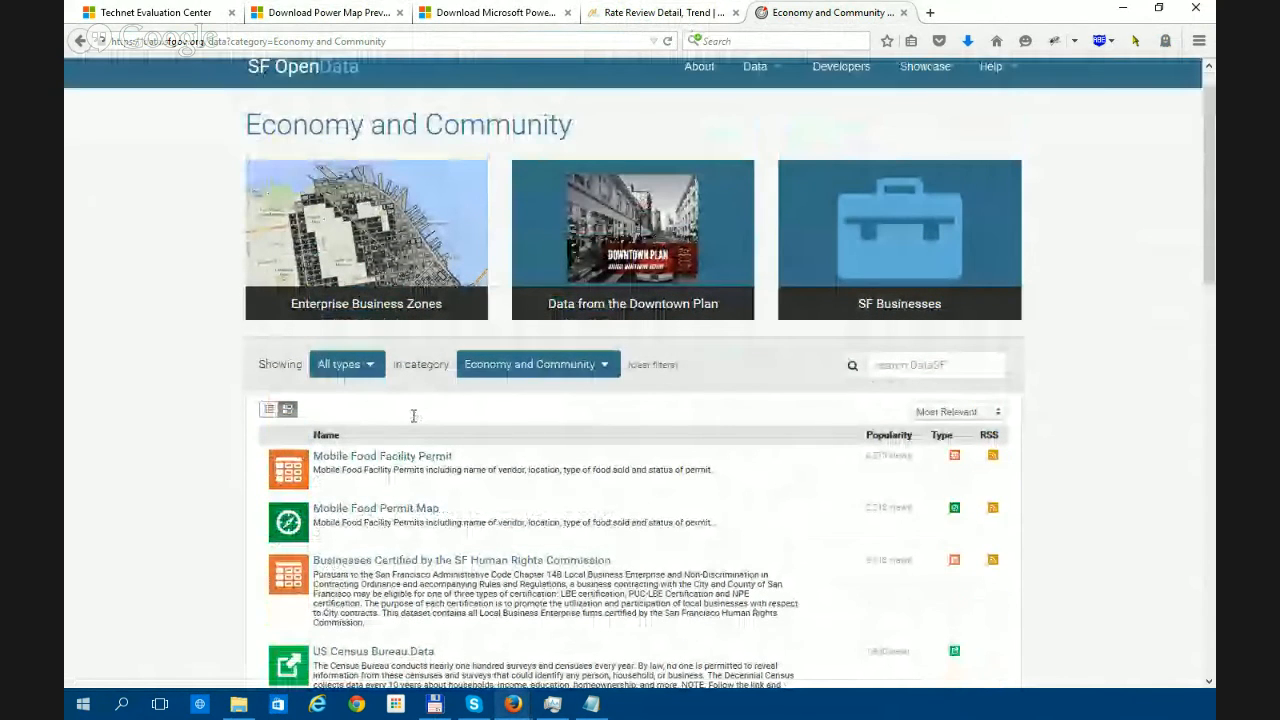
scroll(414, 416, "up", 1)
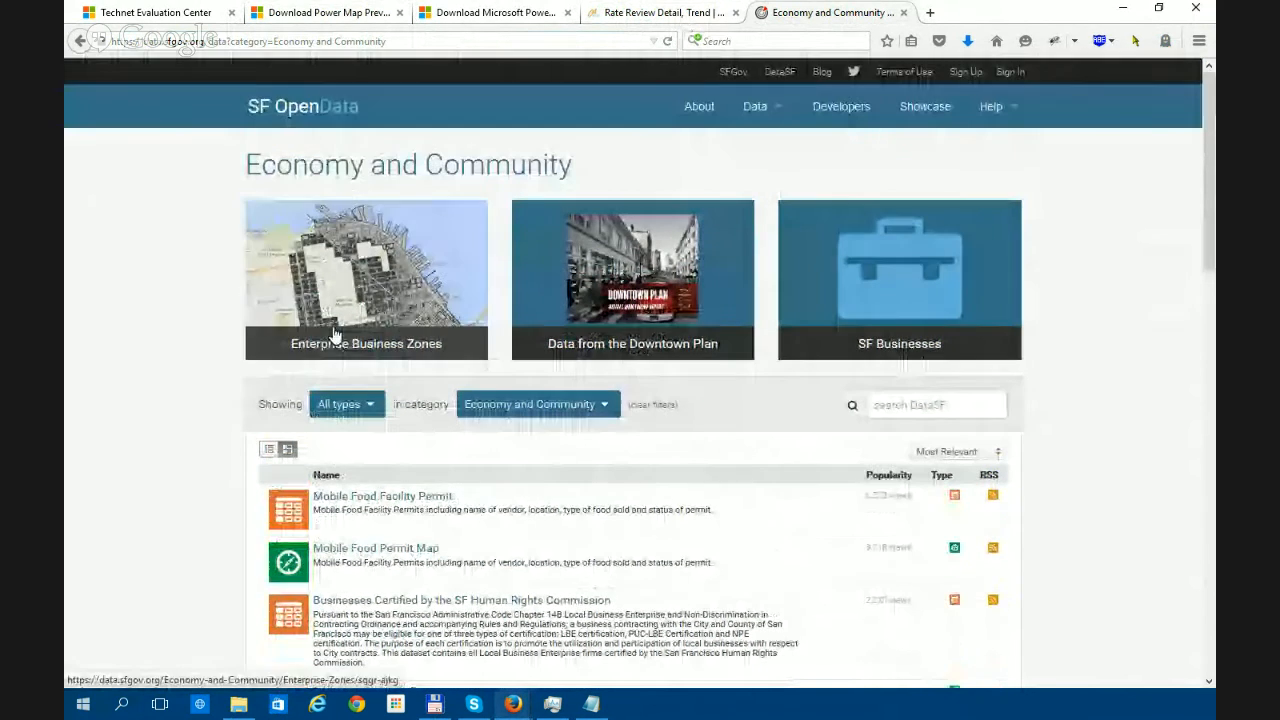
- Return to the HackForHealth PowerMap Demo folder in File Explorer and look over its births, healthcare facility, bus stop and WIC CSV files
left_click(668, 11)
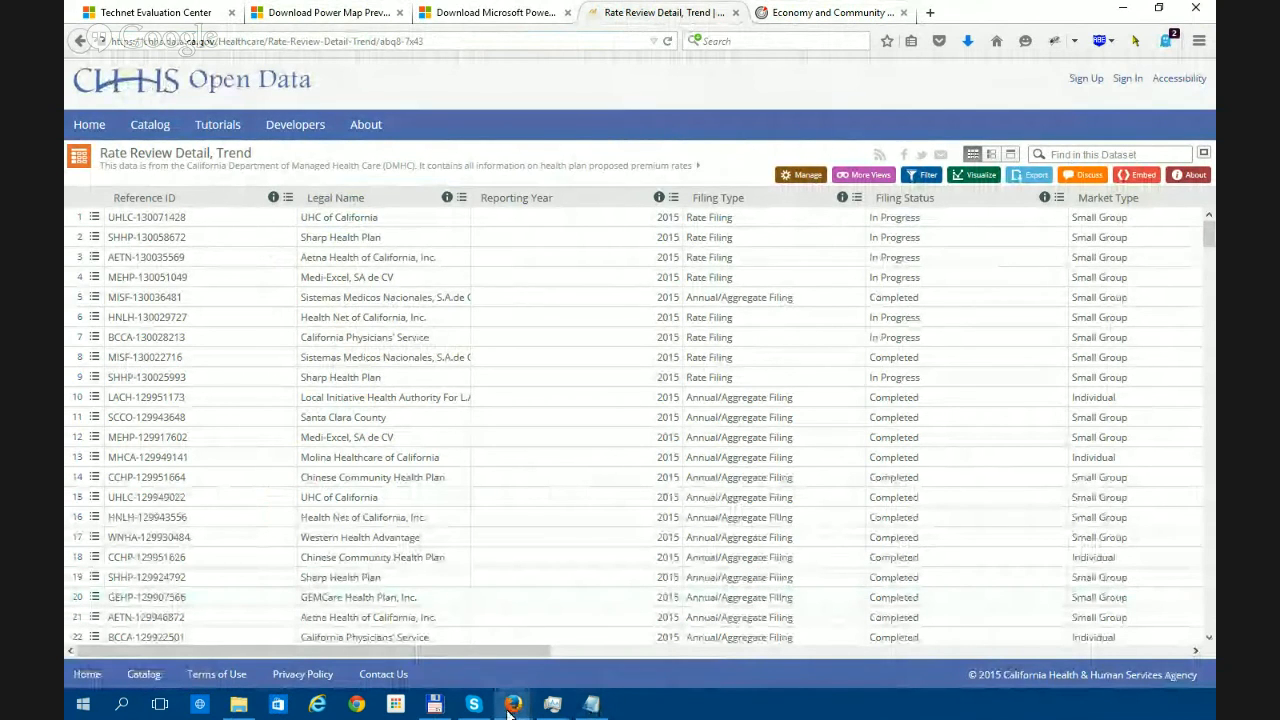
left_click(238, 704)
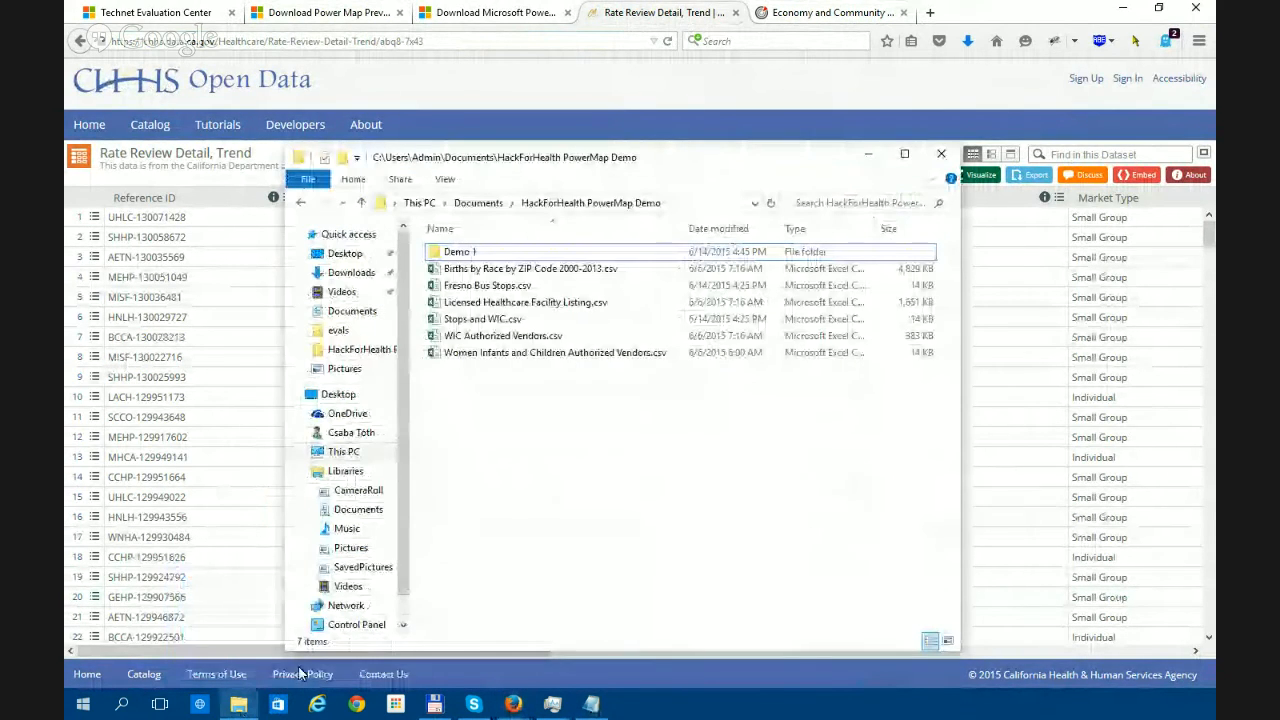
left_click(494, 272)
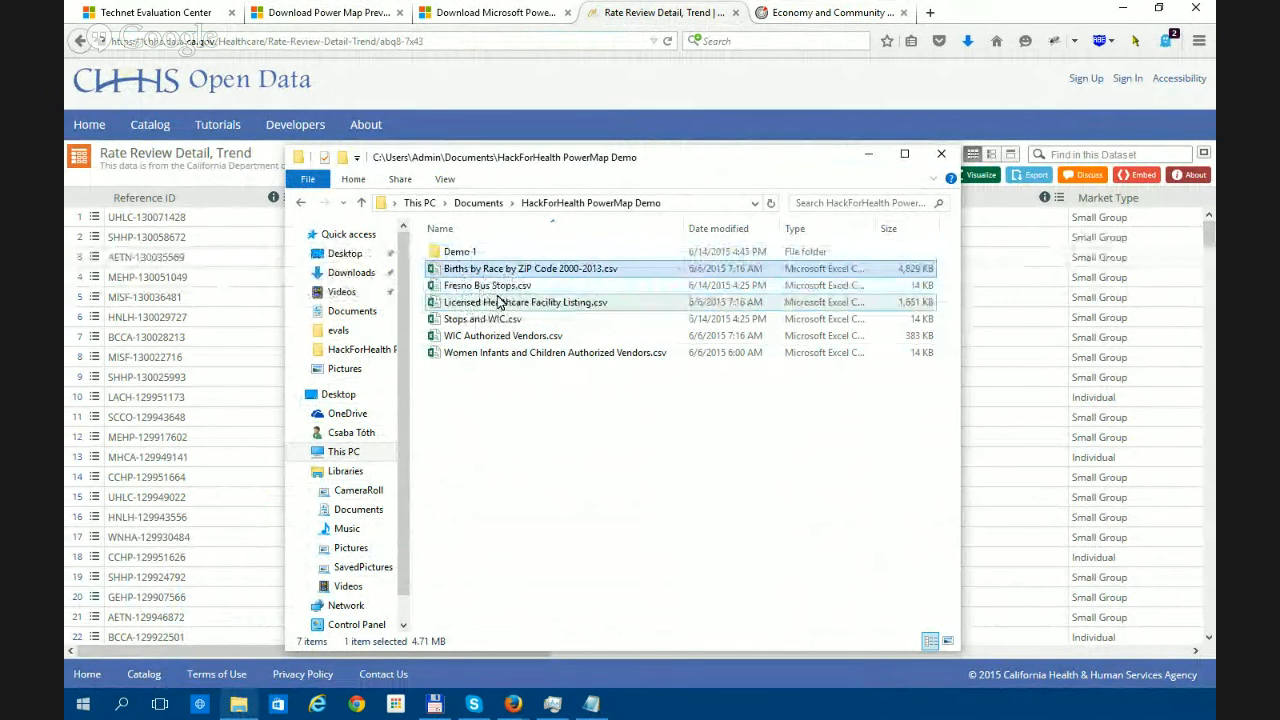
left_click(522, 305)
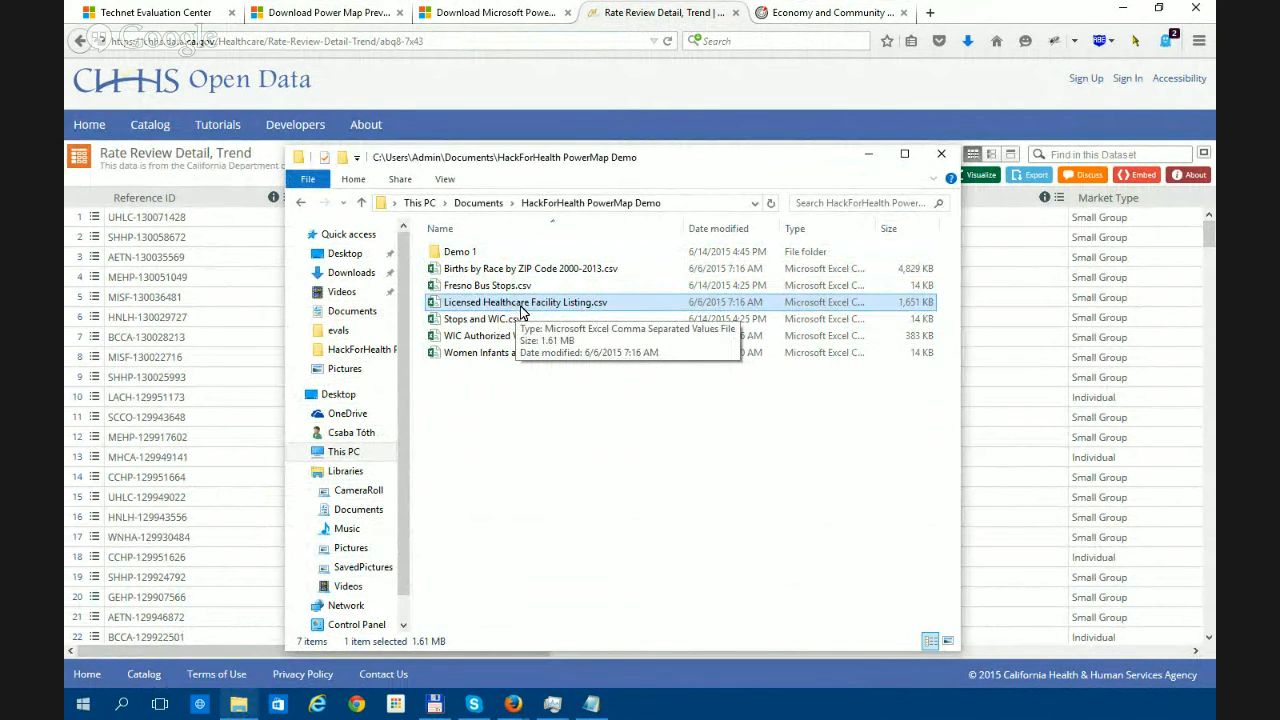
left_click(493, 287)
left_click(489, 320)
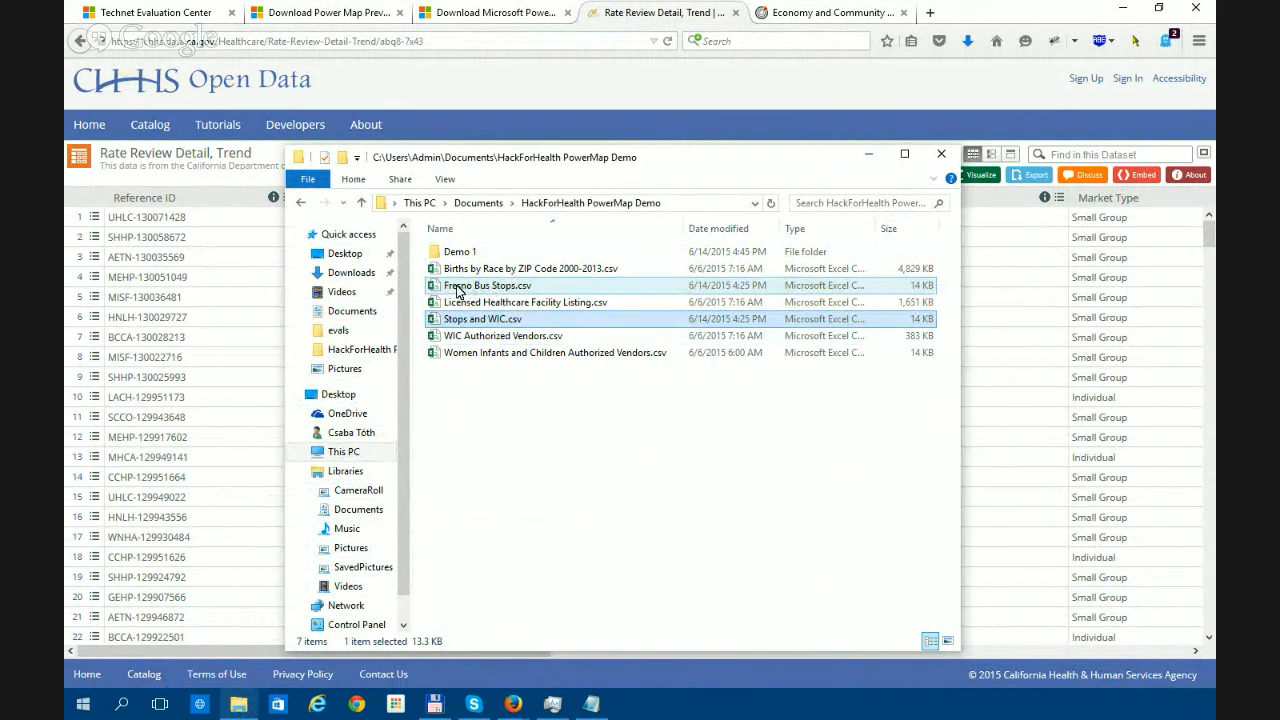
left_click(486, 288)
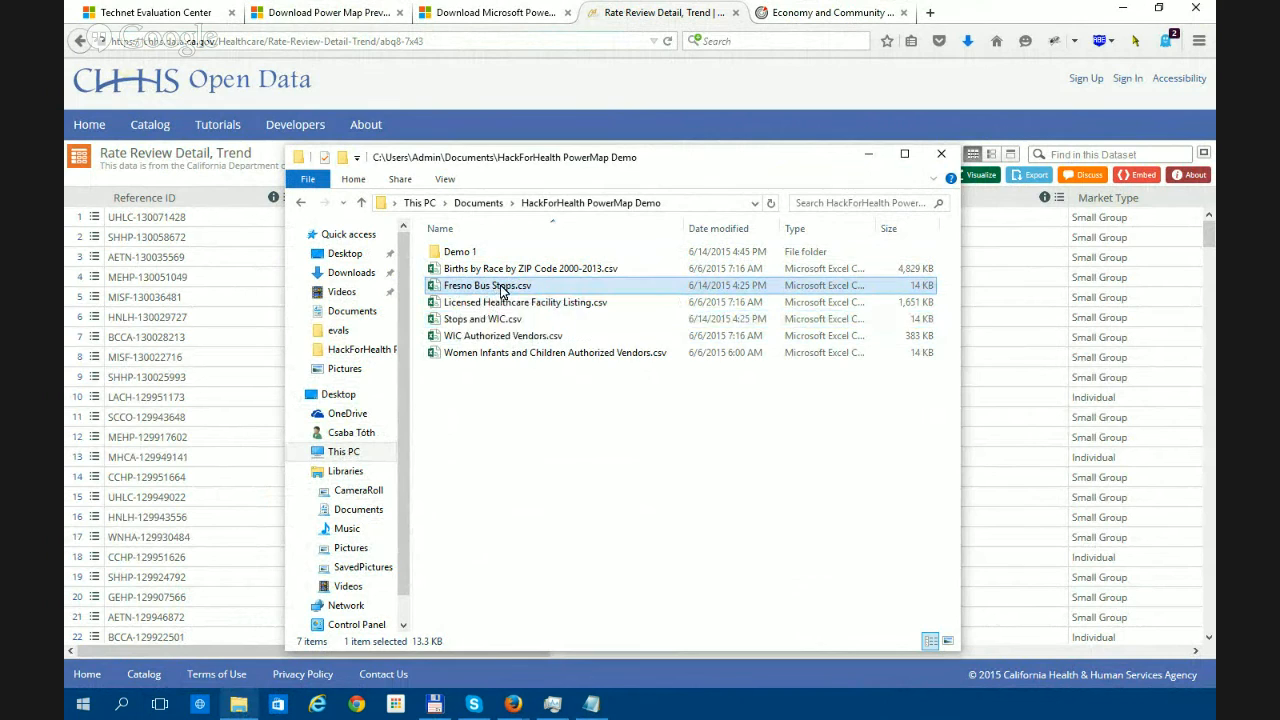
left_click(477, 320)
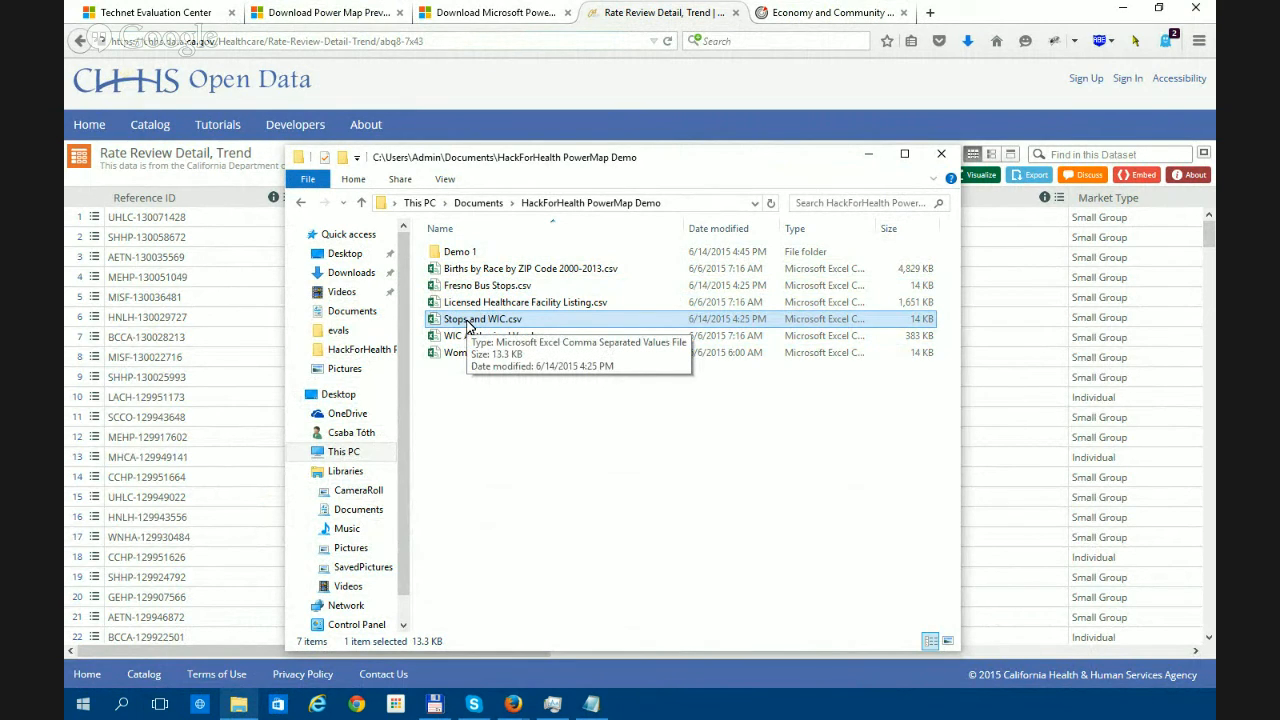
- Open Births by Race by ZIP Code 2000-2013.csv in Excel and dismiss the Activation Wizard
left_click(486, 270)
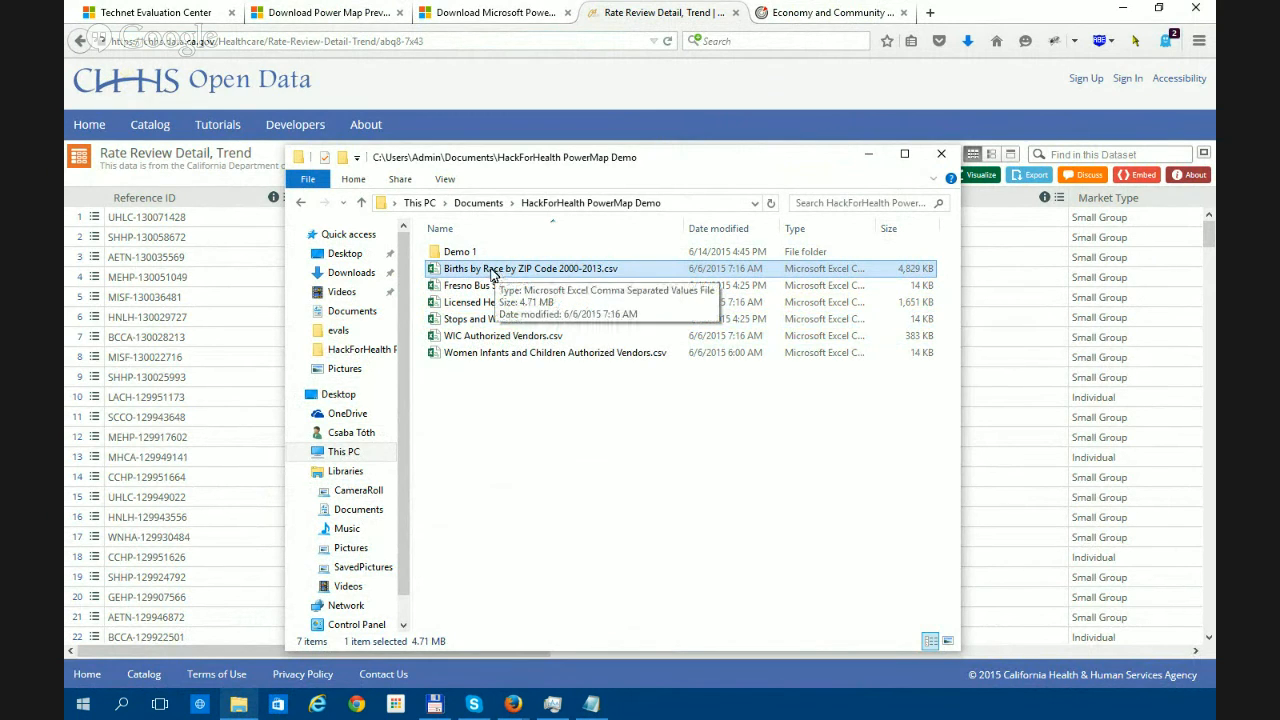
double_click(483, 272)
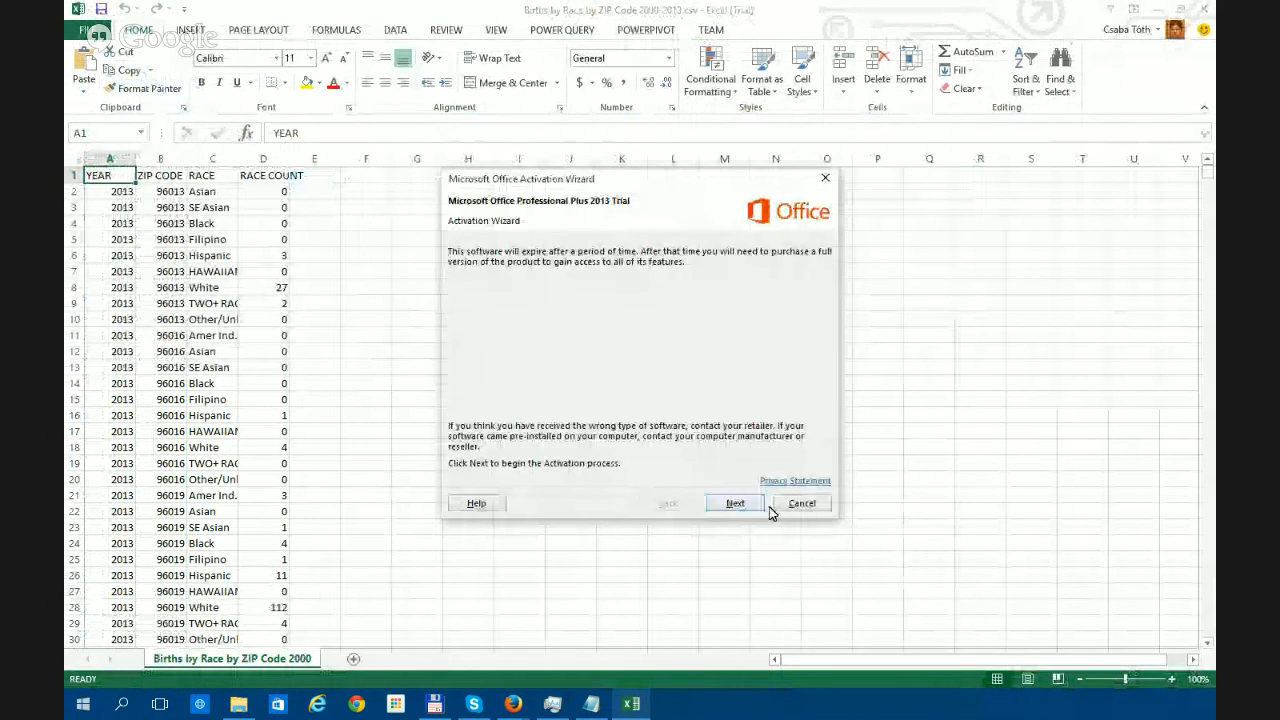
left_click(791, 506)
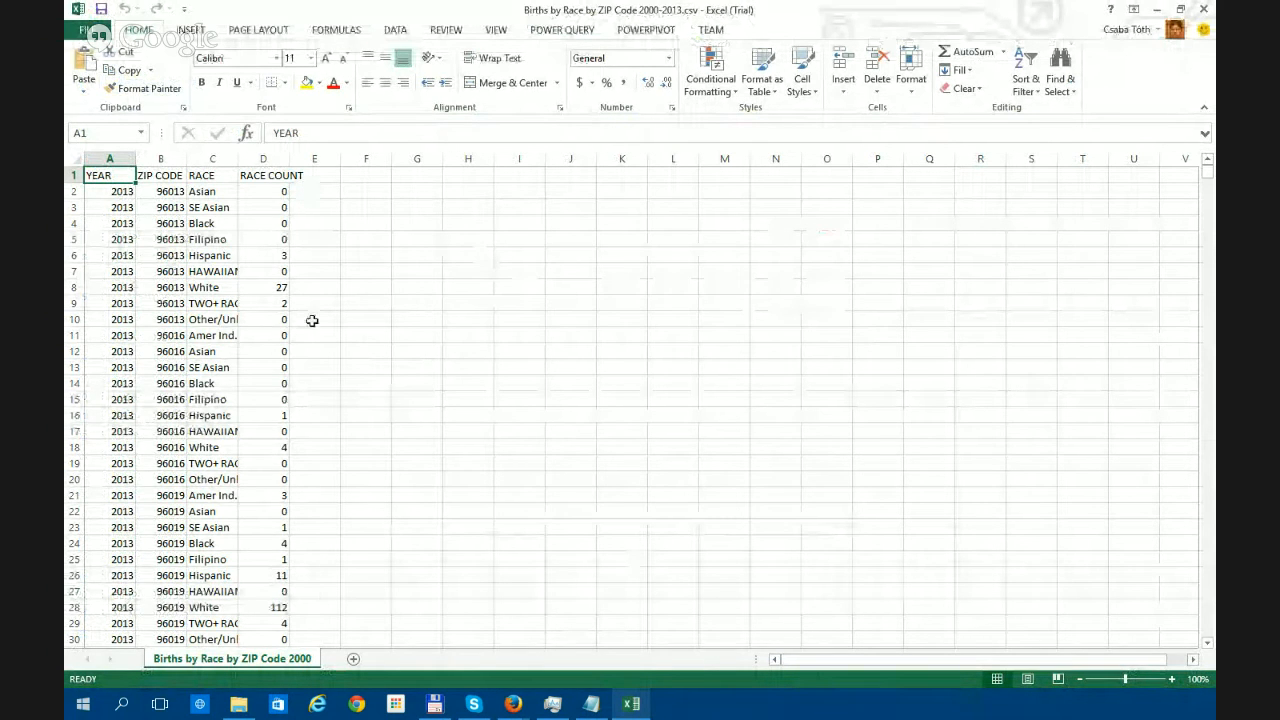
mouse_move(514, 709)
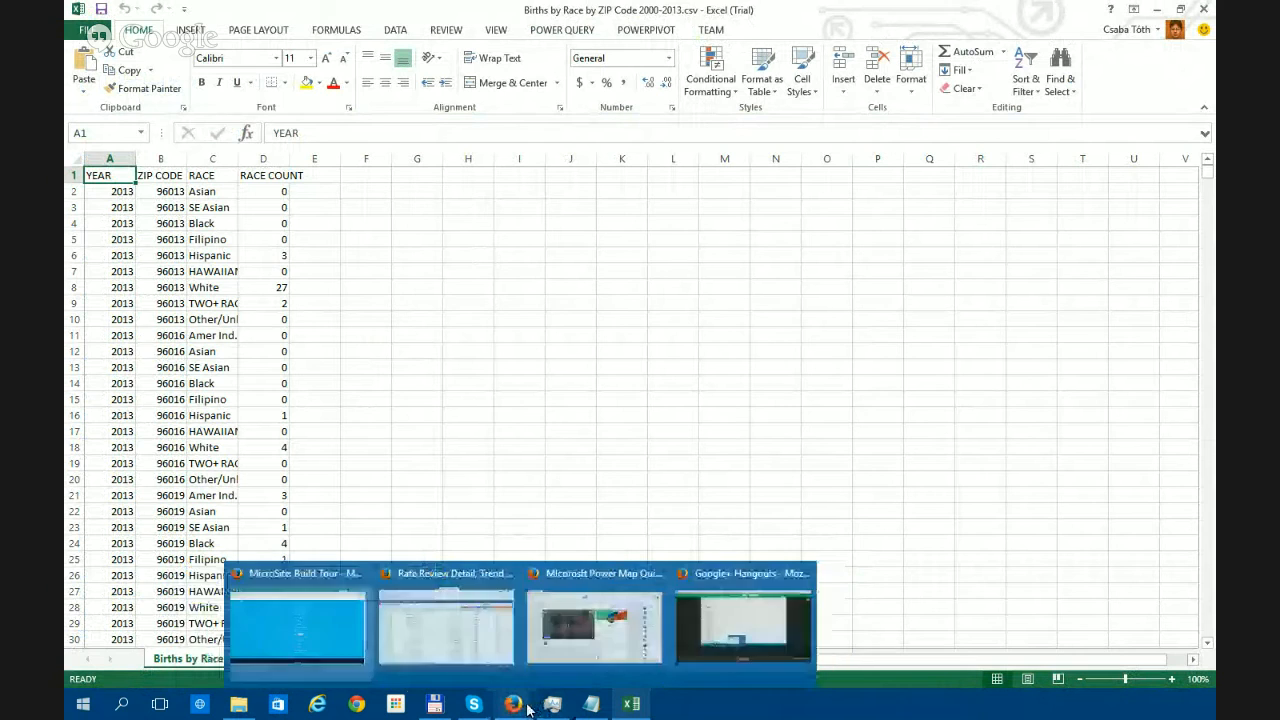
- Switch to Firefox, reopen the Rate Review Detail, Trend dataset from the CHHS catalog, and view its column management and export download formats
left_click(464, 643)
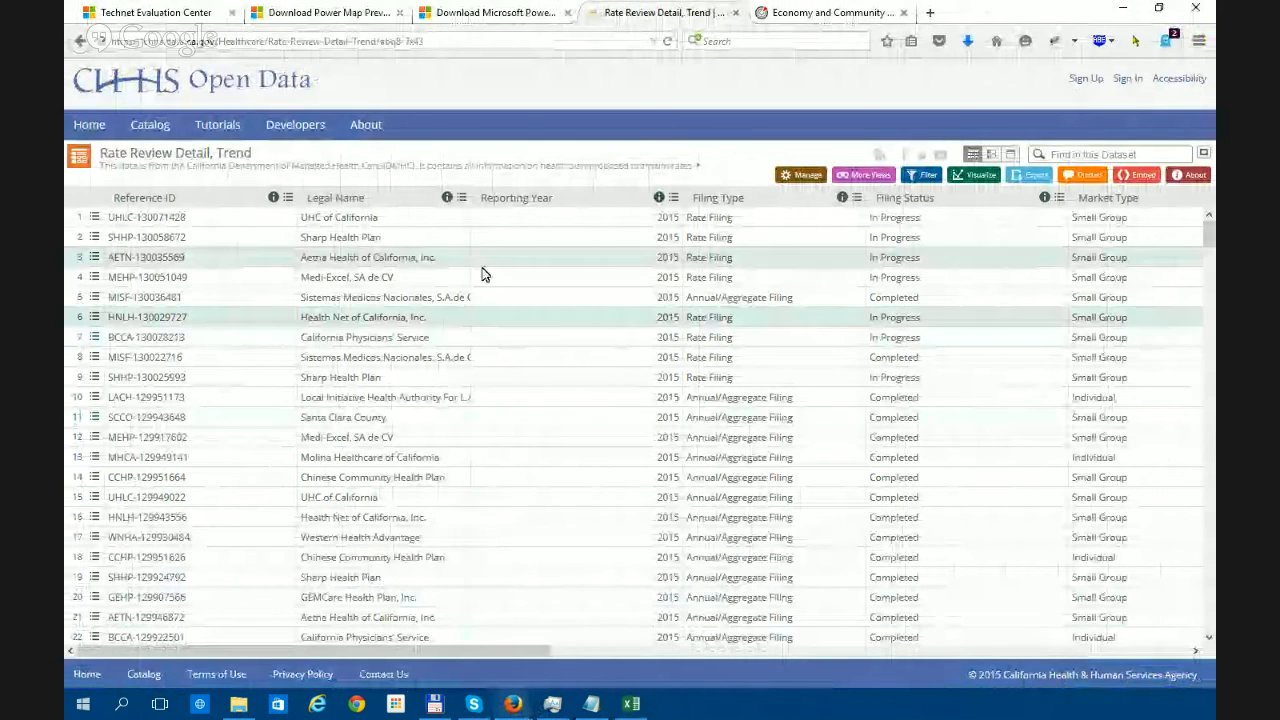
left_click(84, 45)
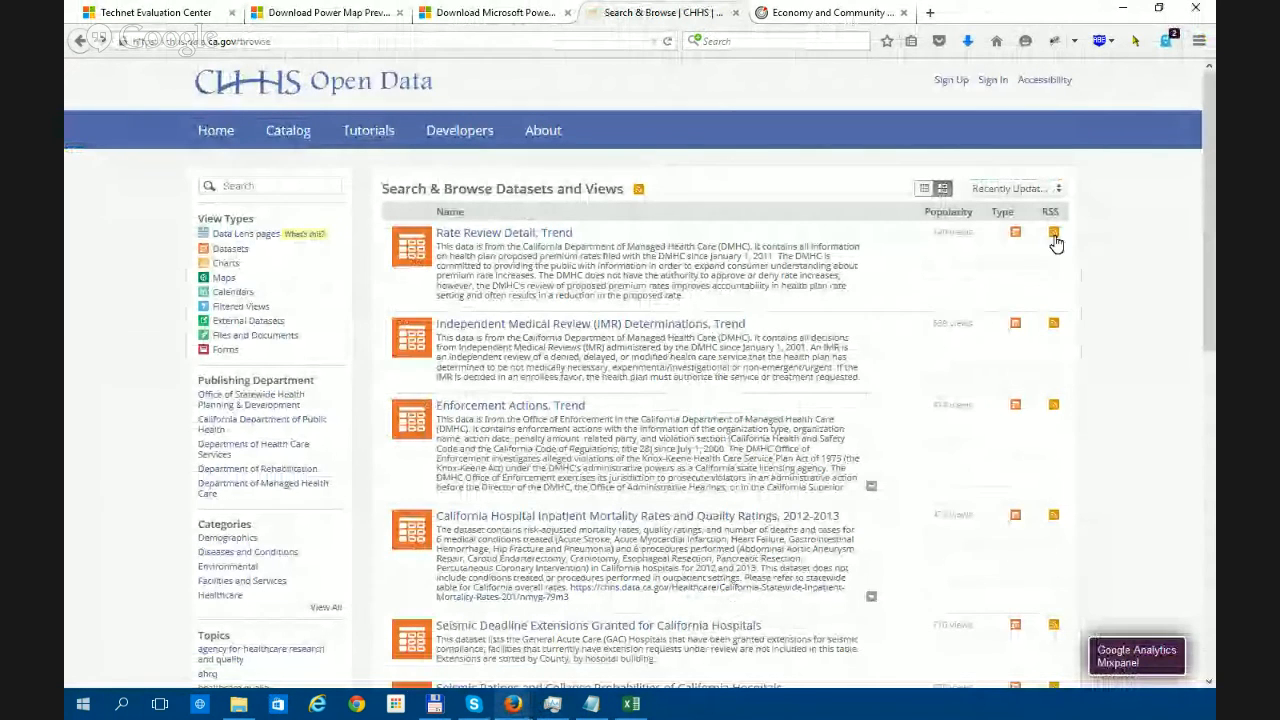
left_click(531, 240)
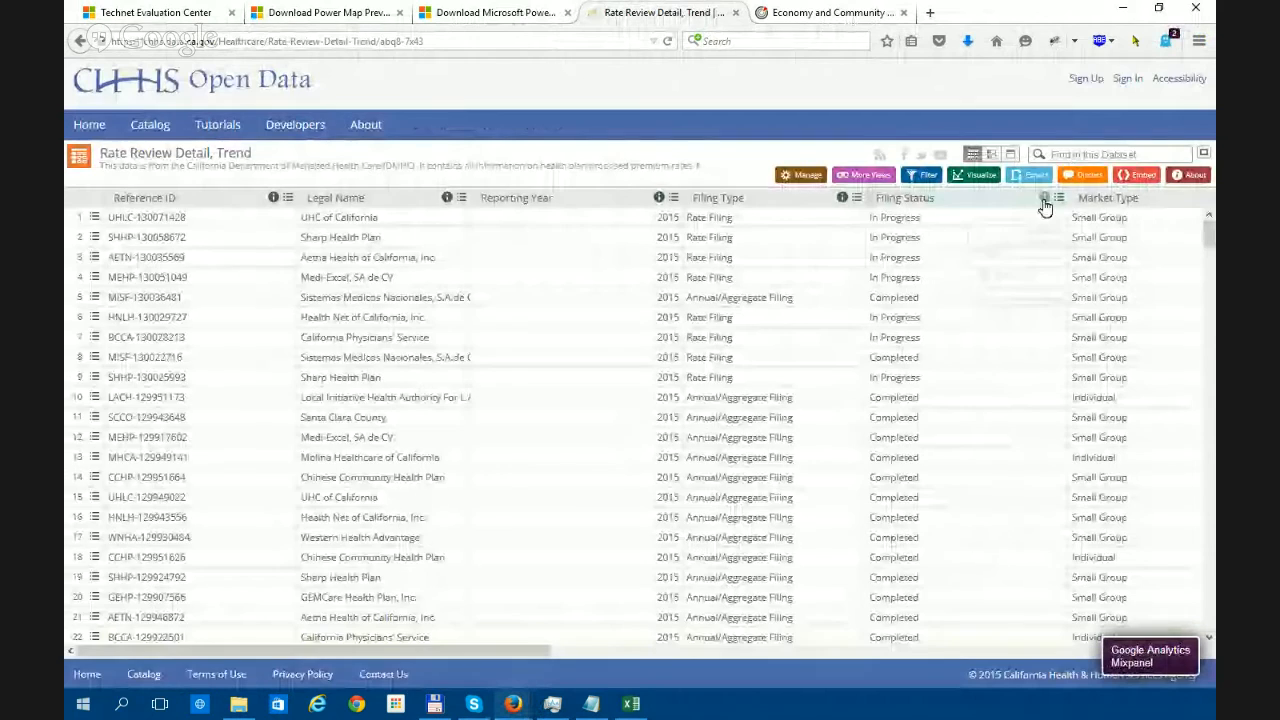
mouse_move(1044, 197)
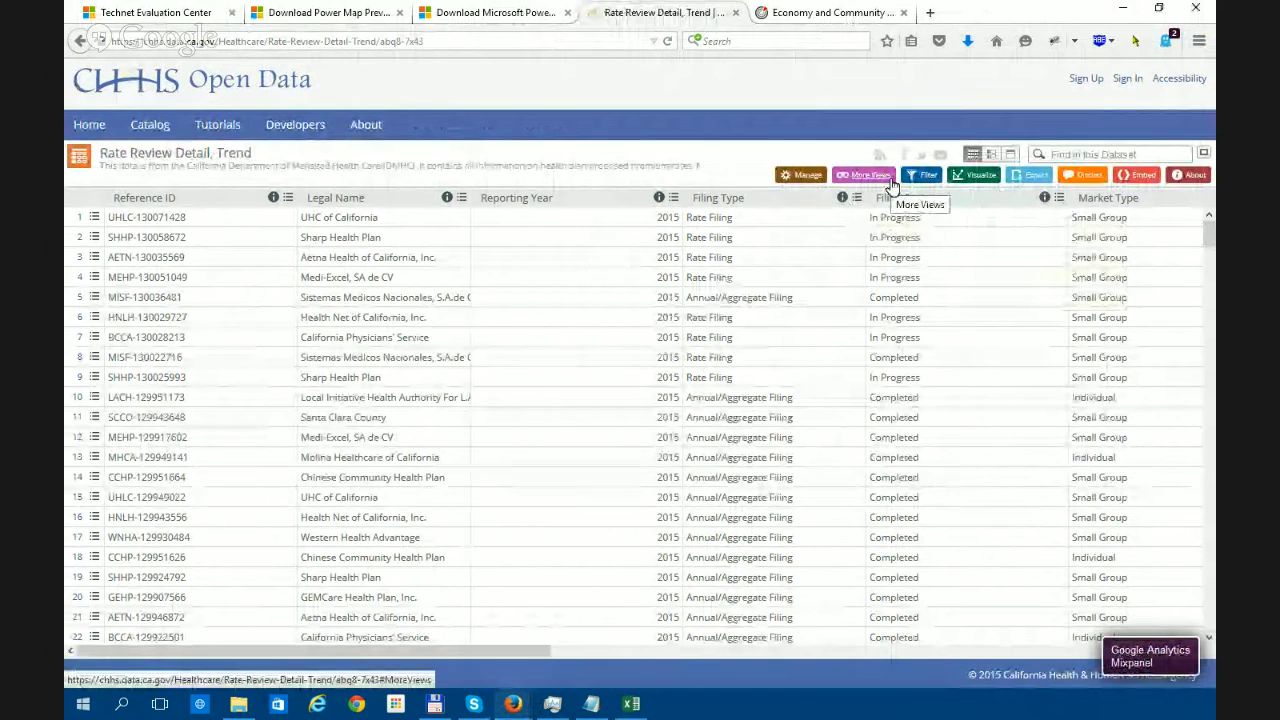
left_click(808, 178)
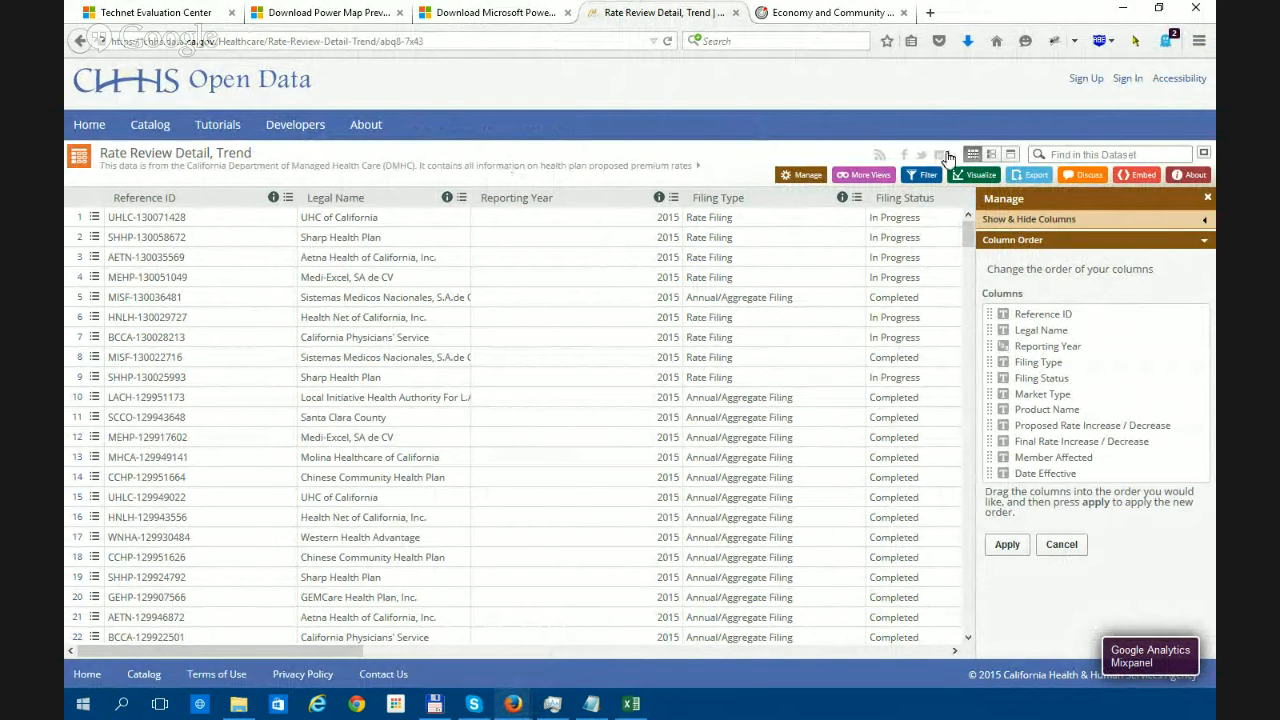
left_click(1030, 175)
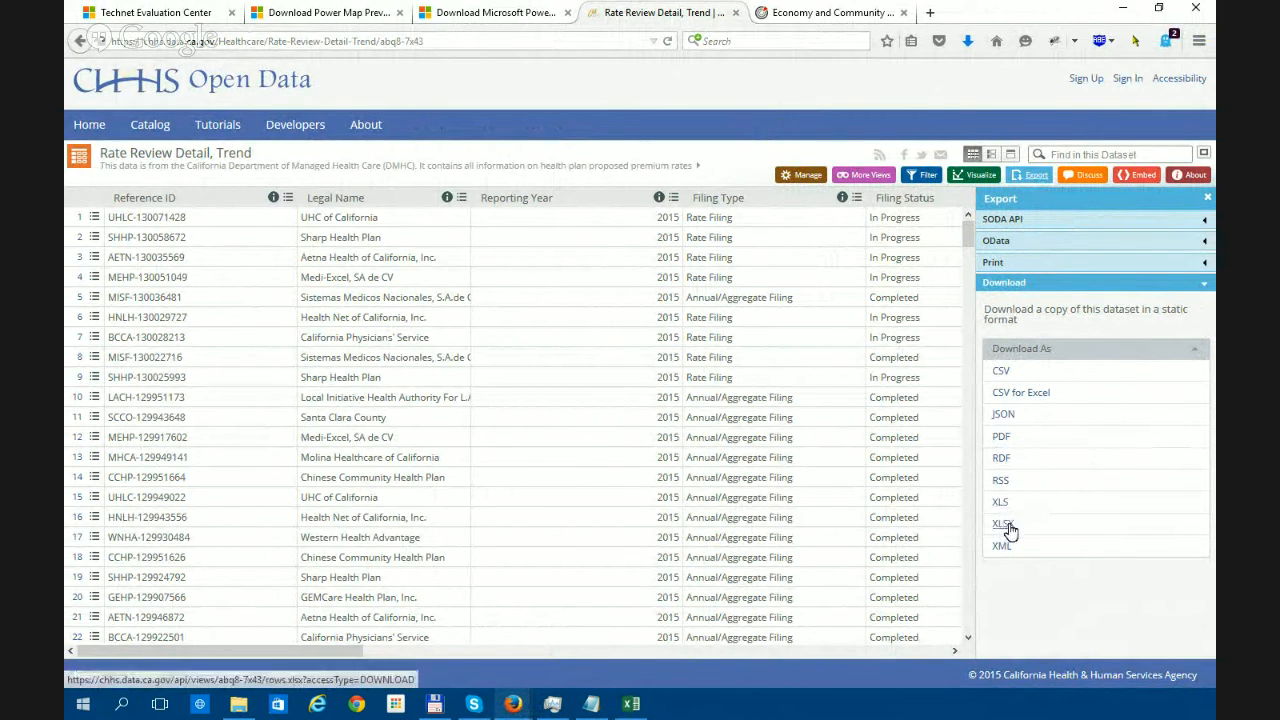
- Return to the births CSV in Excel and convert columns A to D, from YEAR to RACE COUNT, into a table
left_click(631, 705)
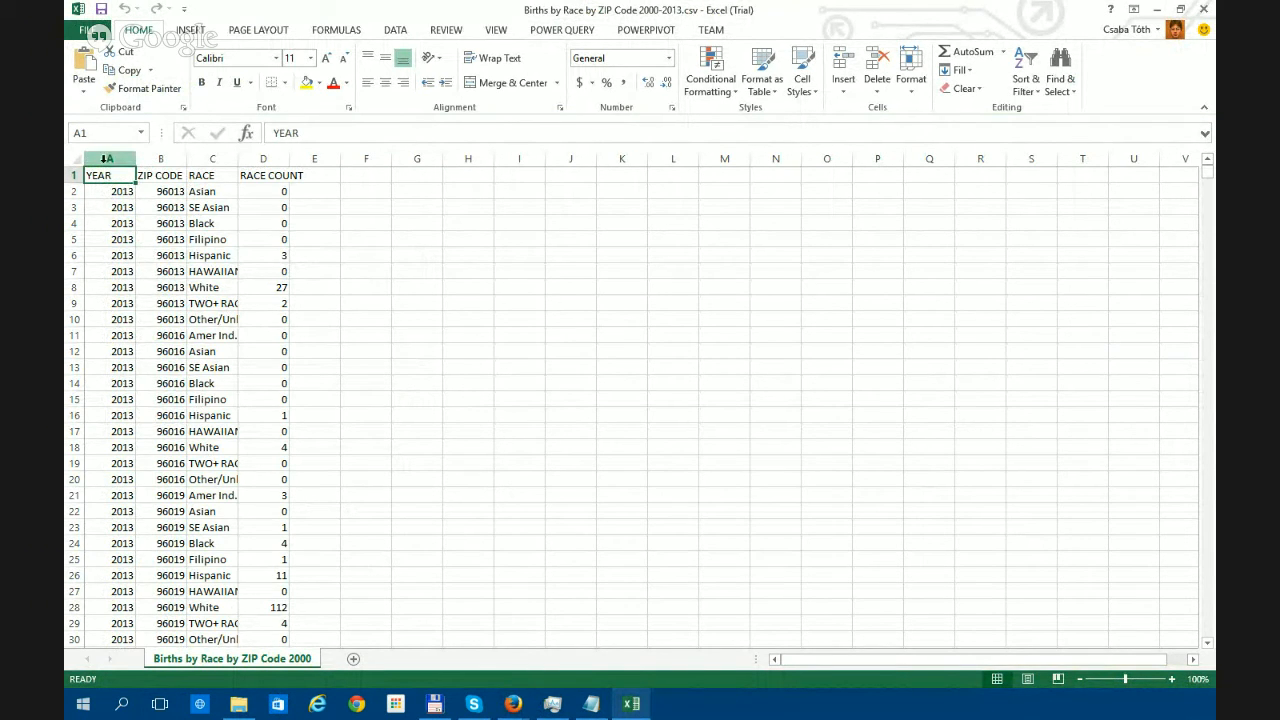
left_click_drag(106, 158, 263, 158)
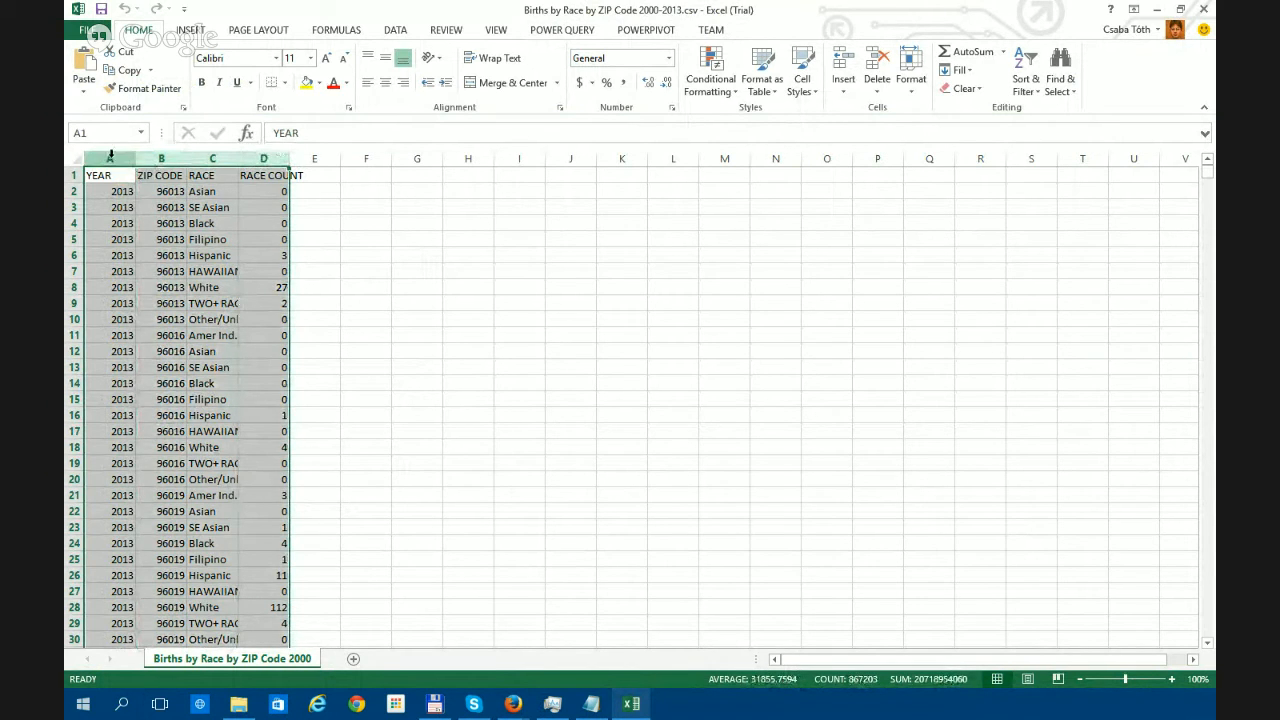
left_click(187, 31)
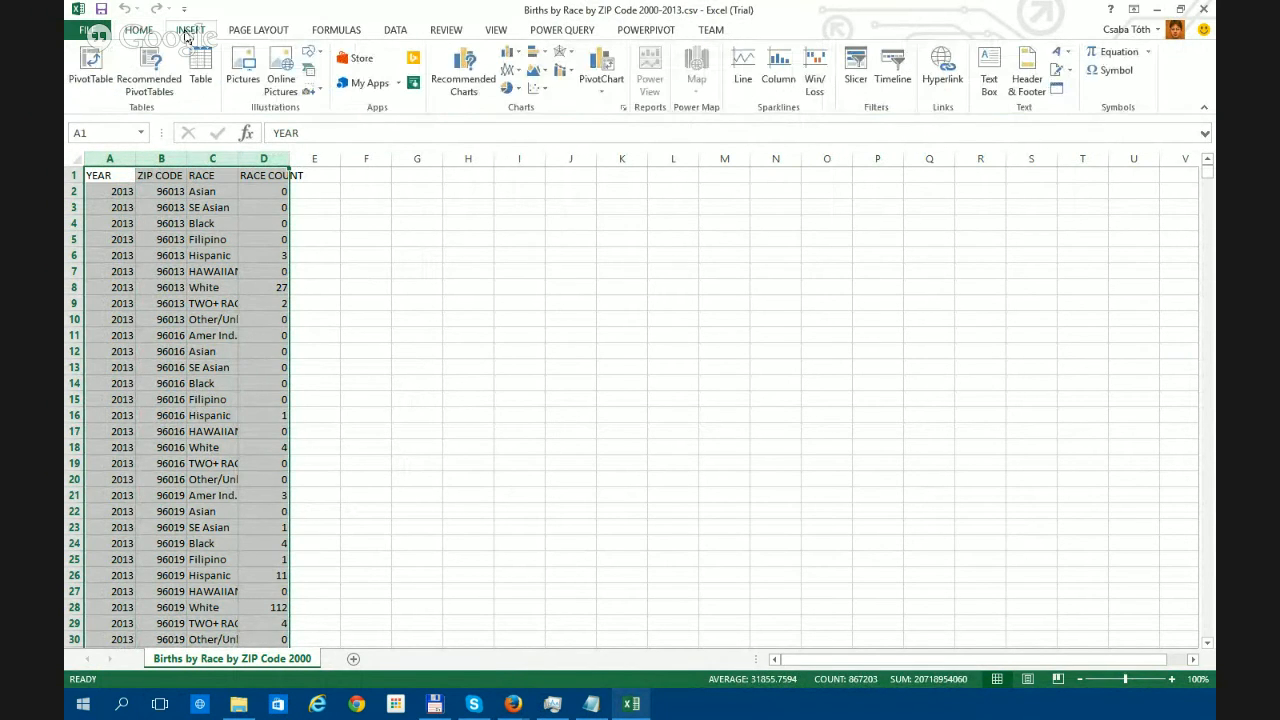
left_click(200, 78)
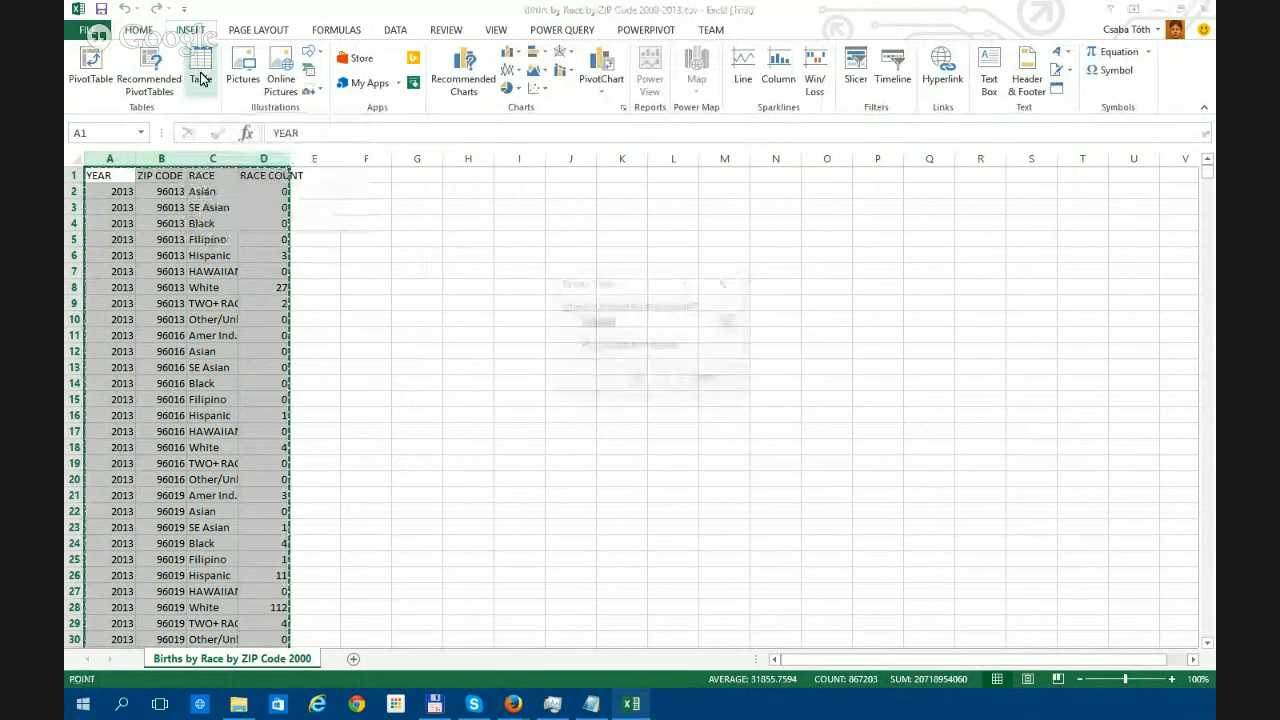
left_click(630, 377)
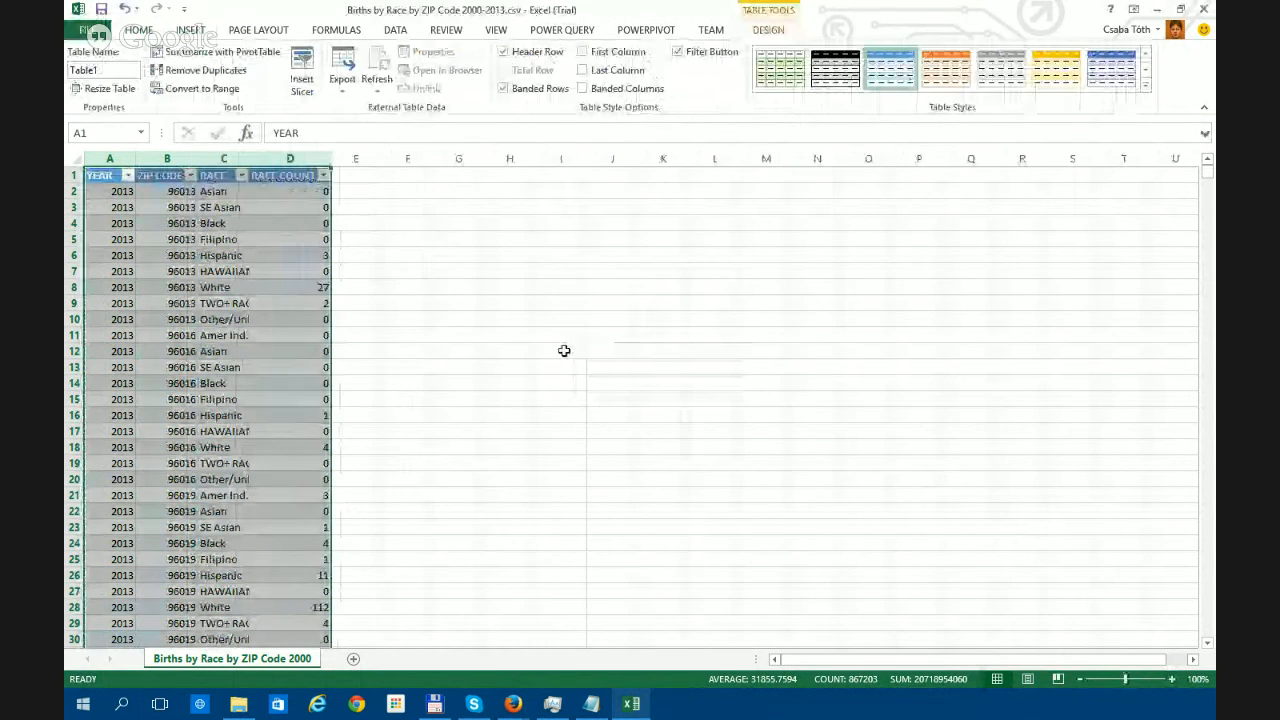
- Examine the filter values available for the RACE, ZIP CODE and YEAR columns without applying a filter
left_click(217, 178)
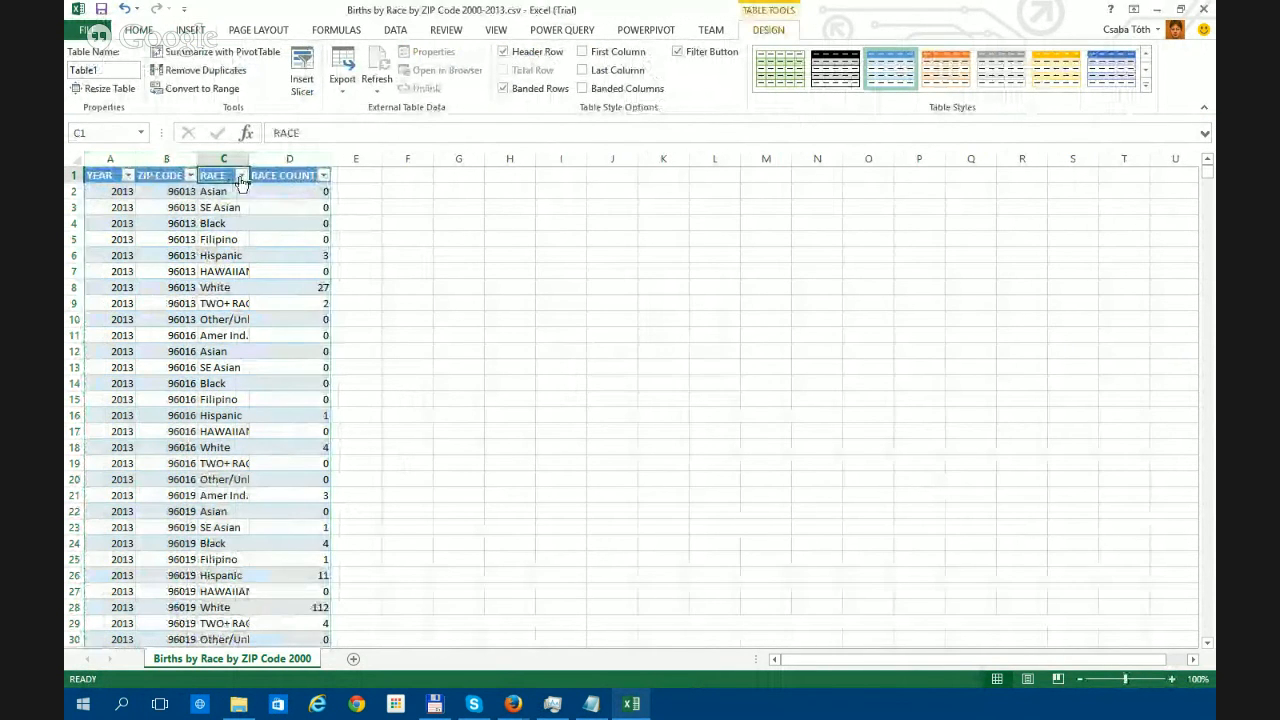
left_click(241, 175)
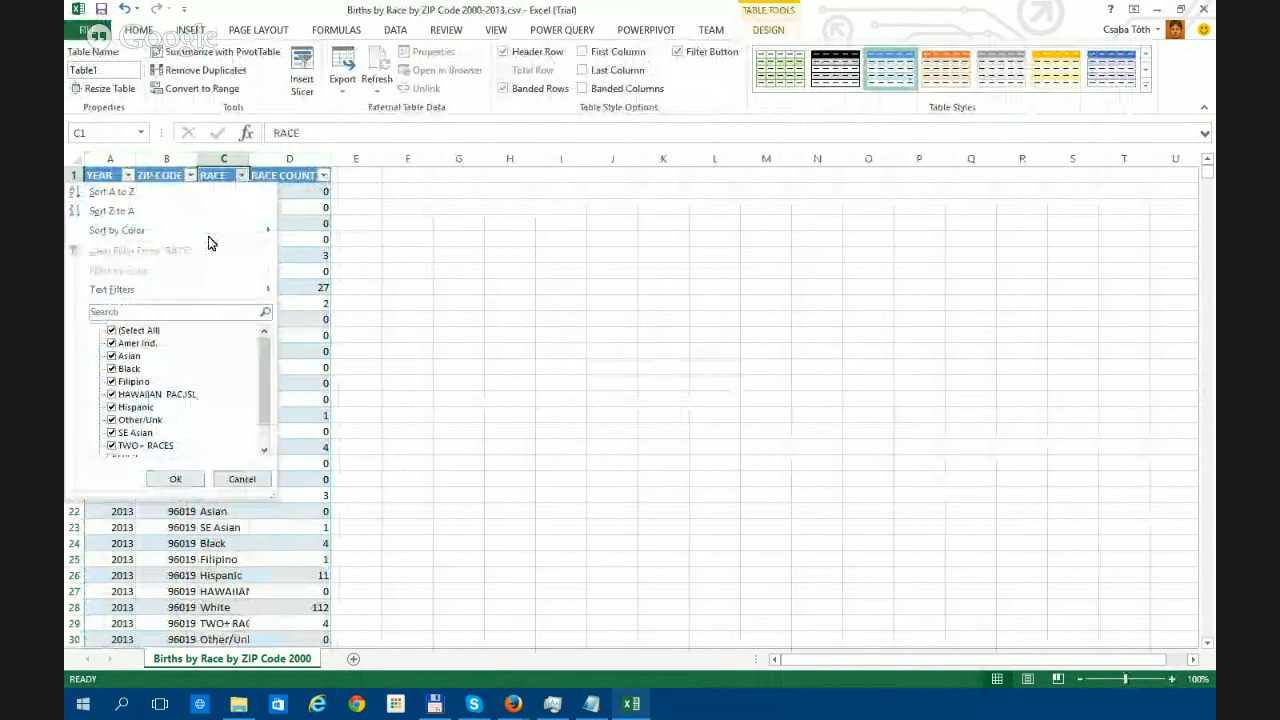
left_click(110, 357)
left_click(111, 357)
left_click(246, 479)
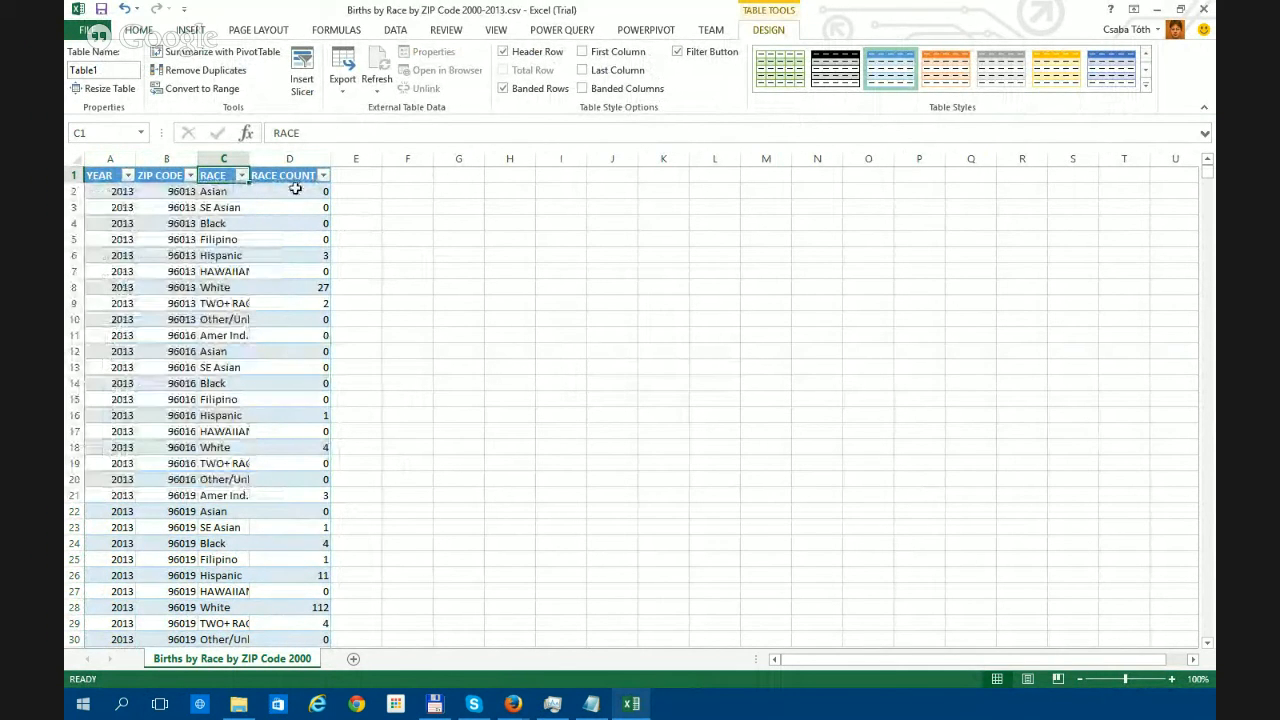
left_click(190, 175)
left_click(190, 175)
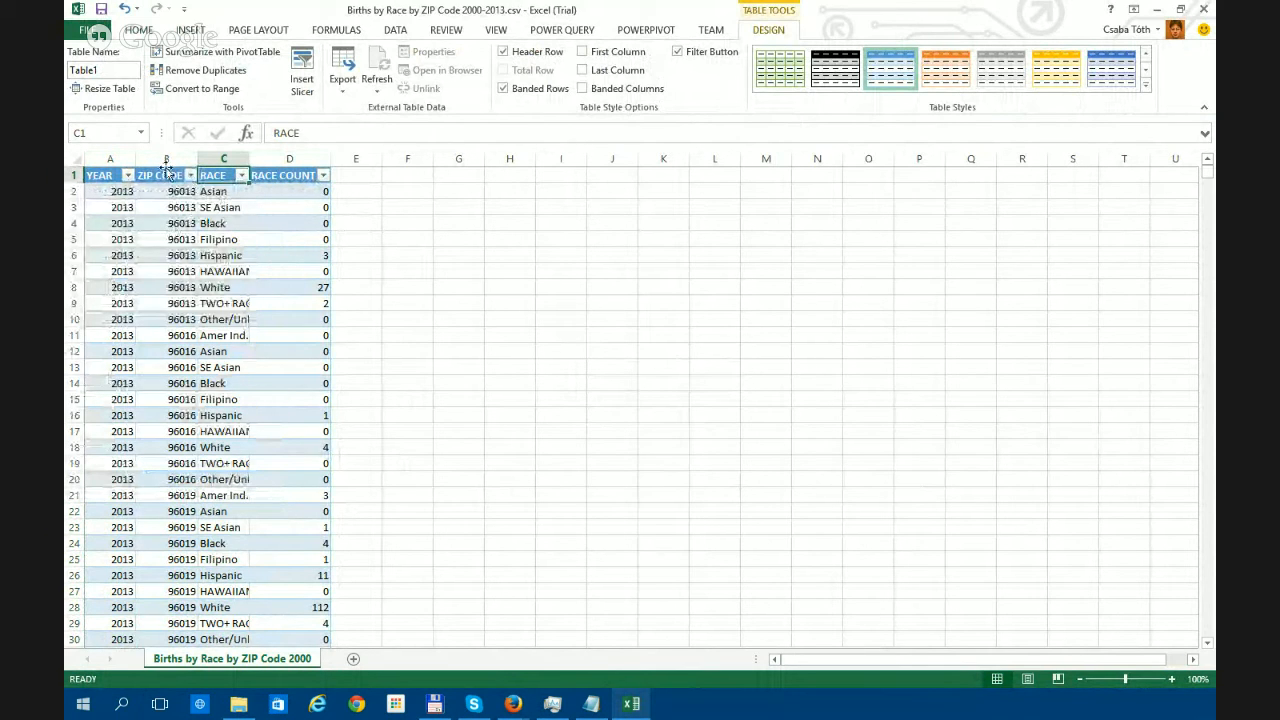
left_click(128, 176)
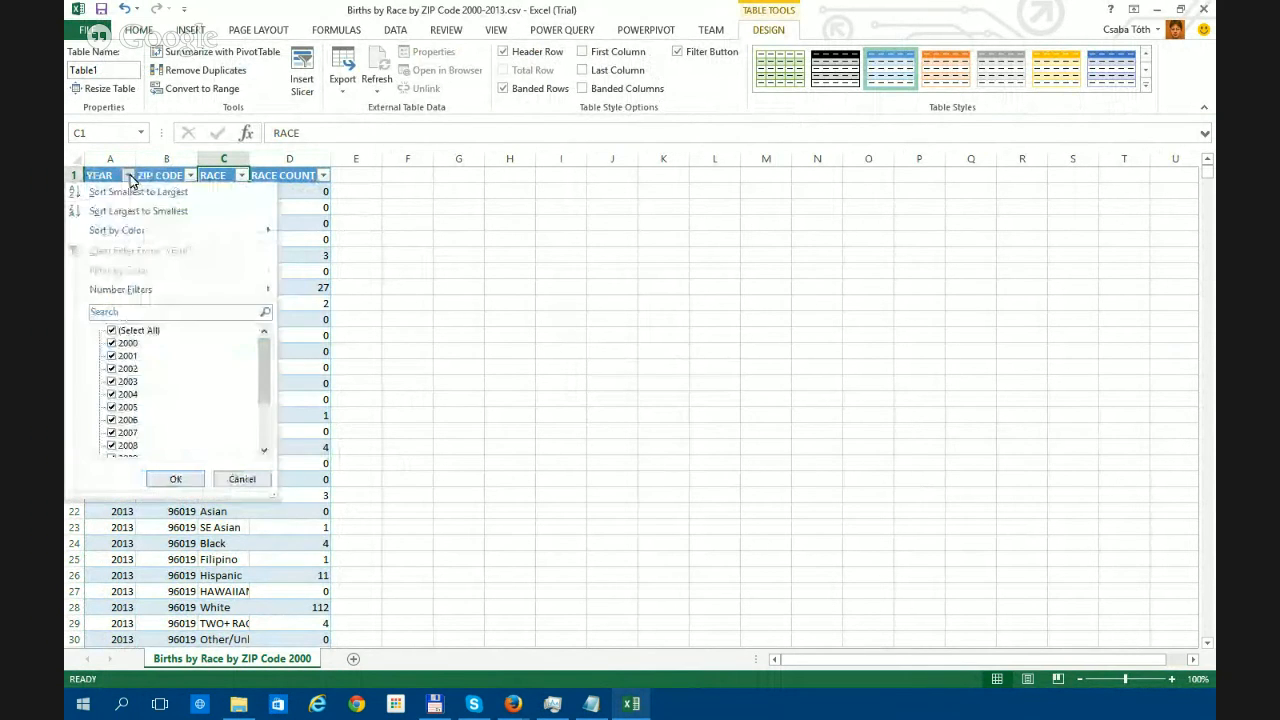
mouse_move(258, 363)
left_mouse_down()
mouse_move(267, 400)
mouse_move(266, 375)
left_mouse_up()
left_click(363, 175)
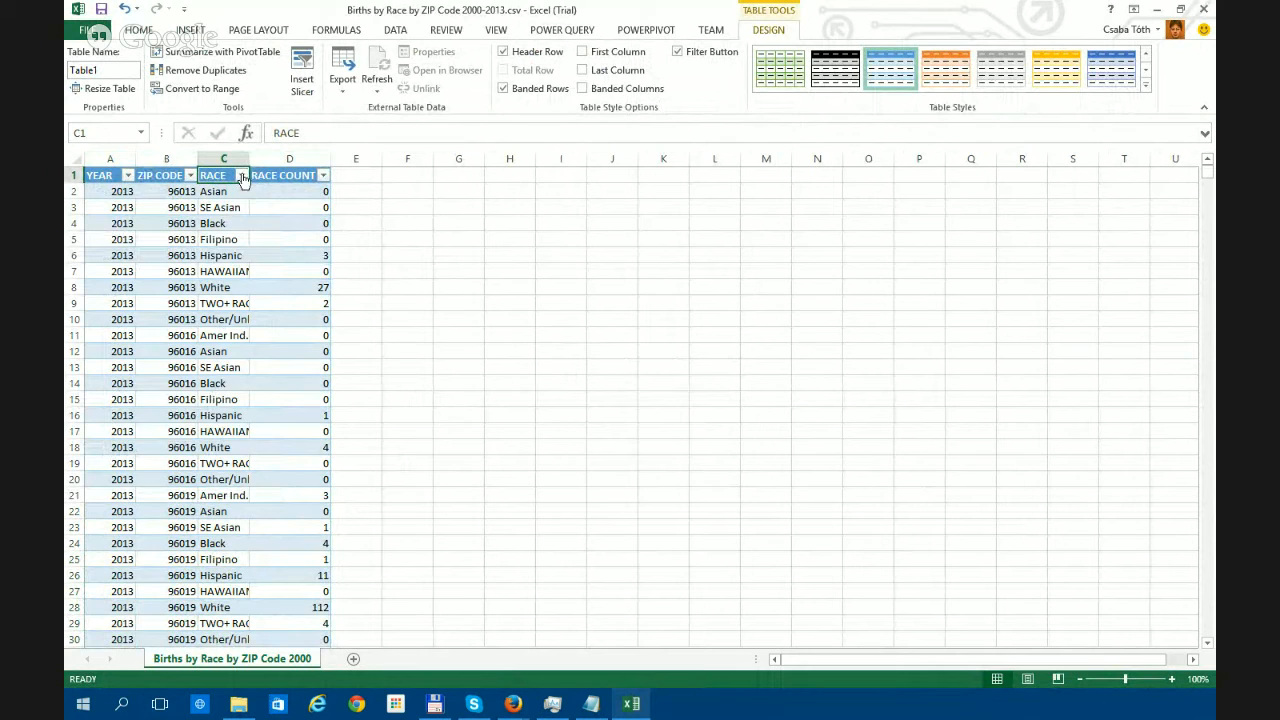
- Save the births file as an Excel Workbook, Births by Race by ZIP Code 2000-2013.xlsx, in the HackForHealth PowerMap Demo folder
left_click(194, 30)
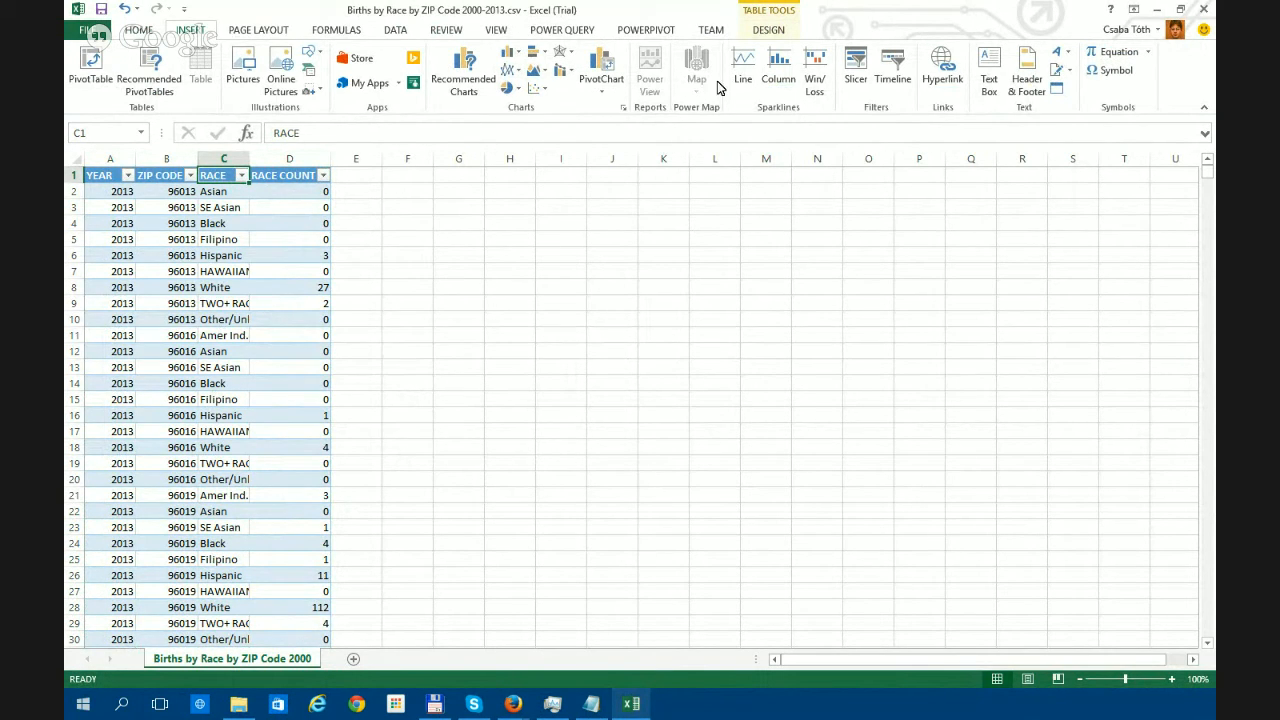
left_click(95, 33)
left_click(101, 191)
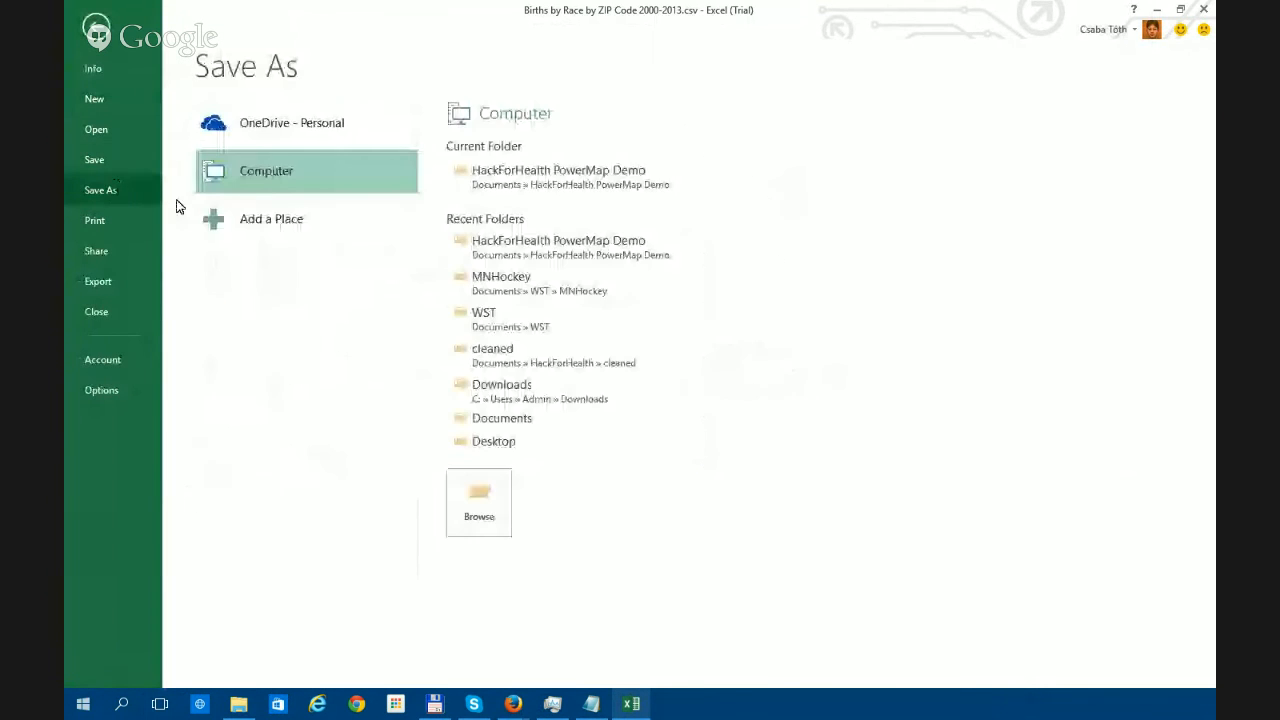
left_click(478, 498)
left_click(410, 371)
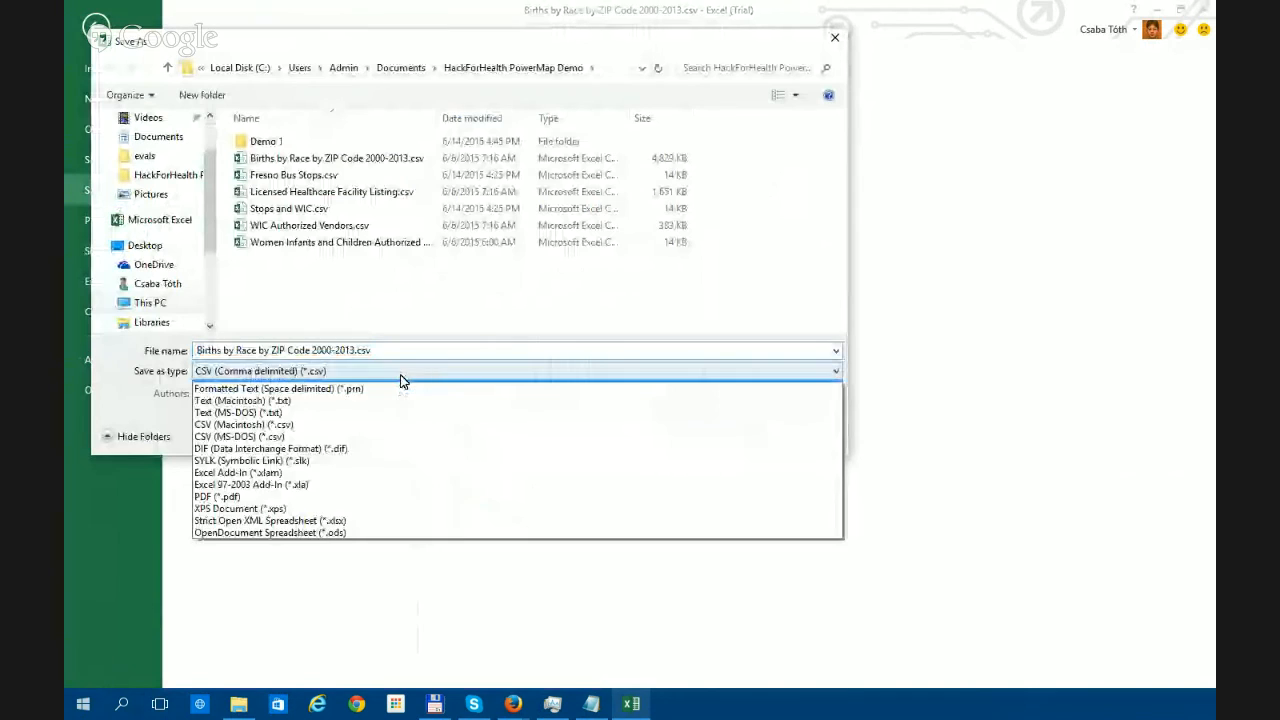
left_click(367, 396)
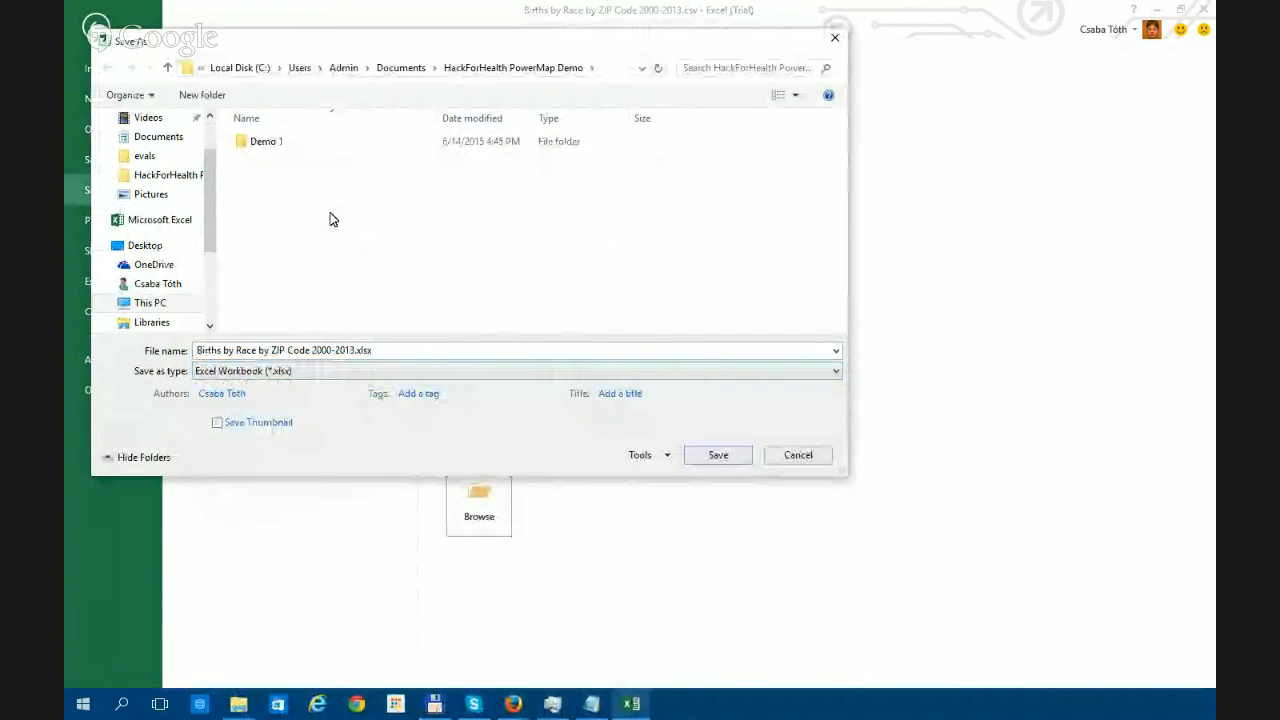
left_click(716, 455)
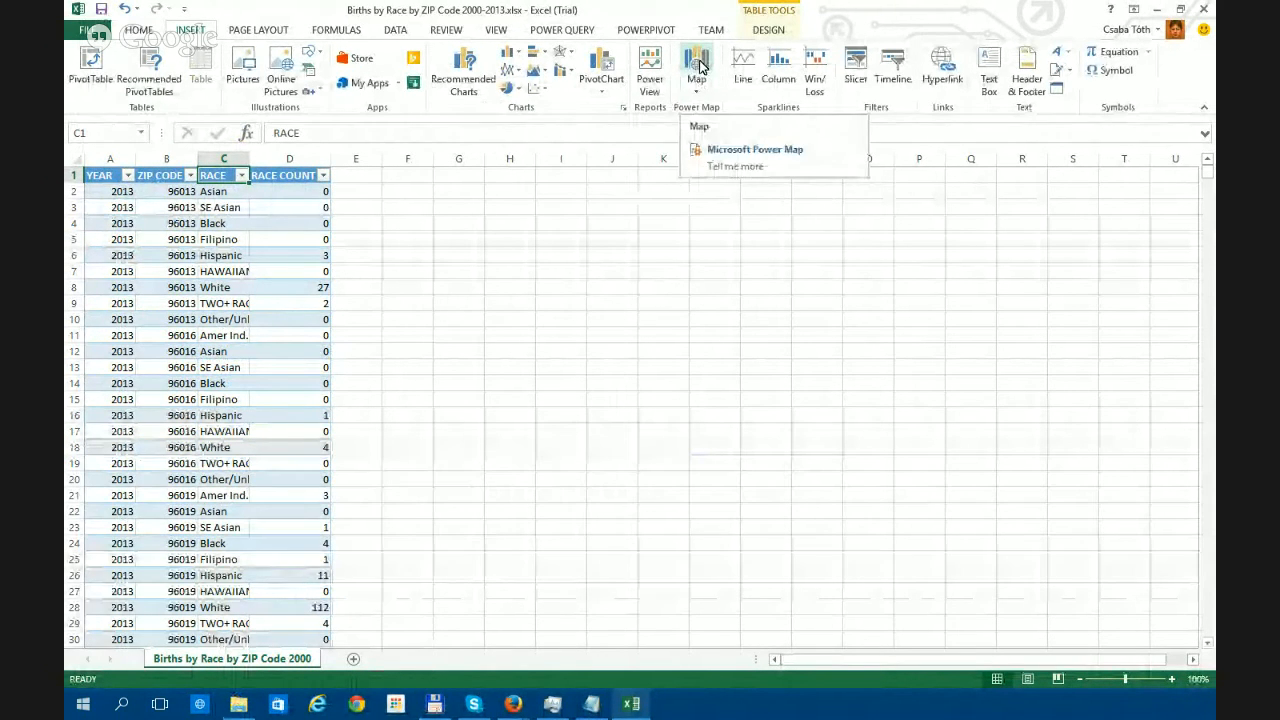
- Launch Power Map from the births table and examine the ZIP code points plotted across California
left_click(698, 66)
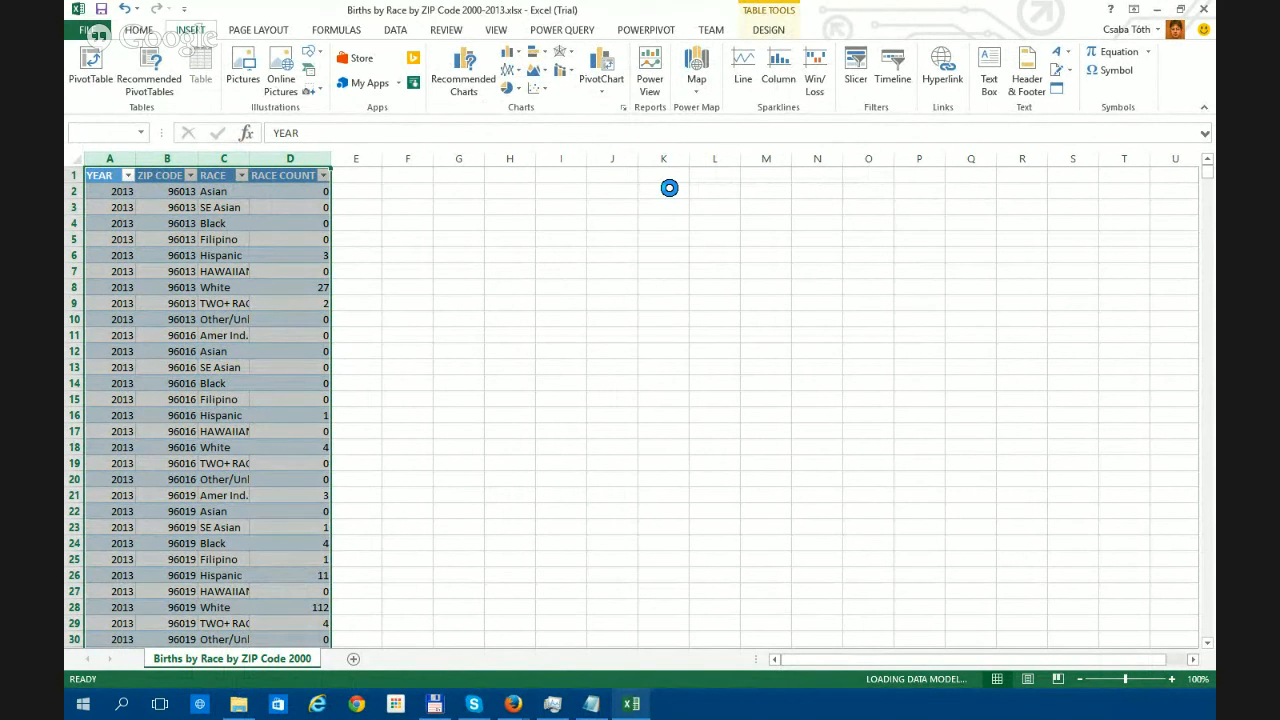
left_click(556, 705)
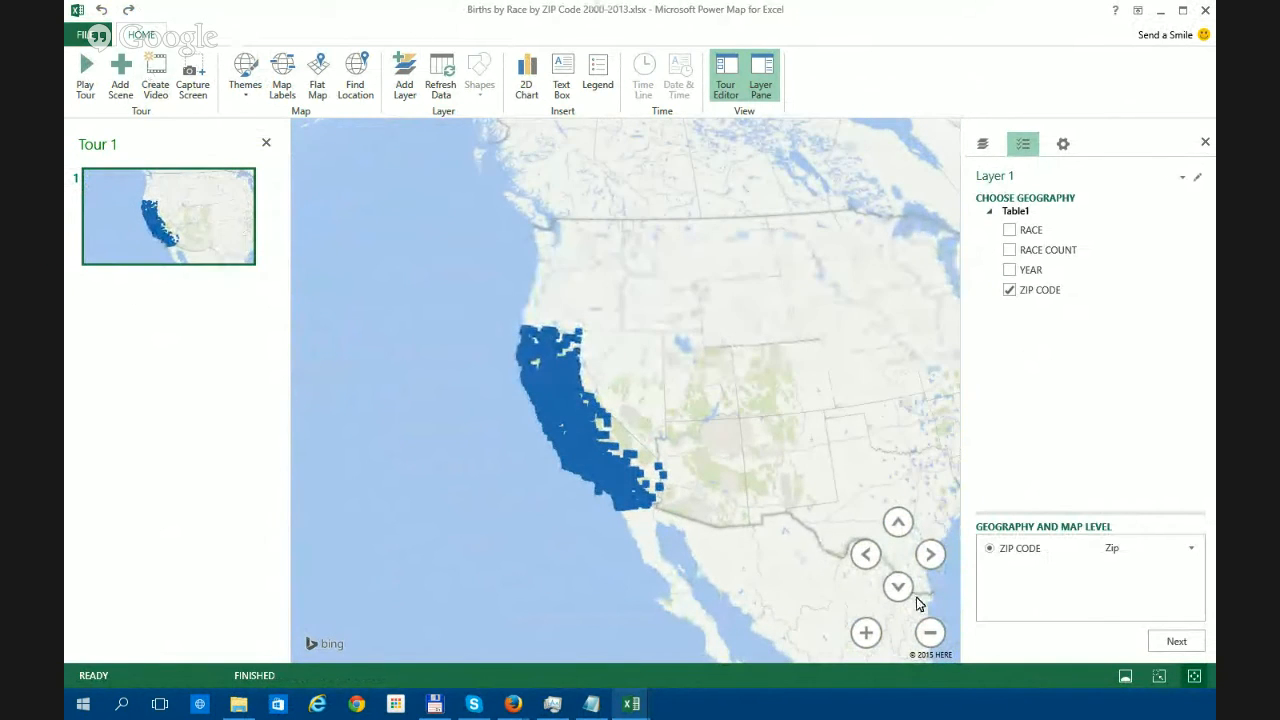
scroll(574, 490, "up", 1)
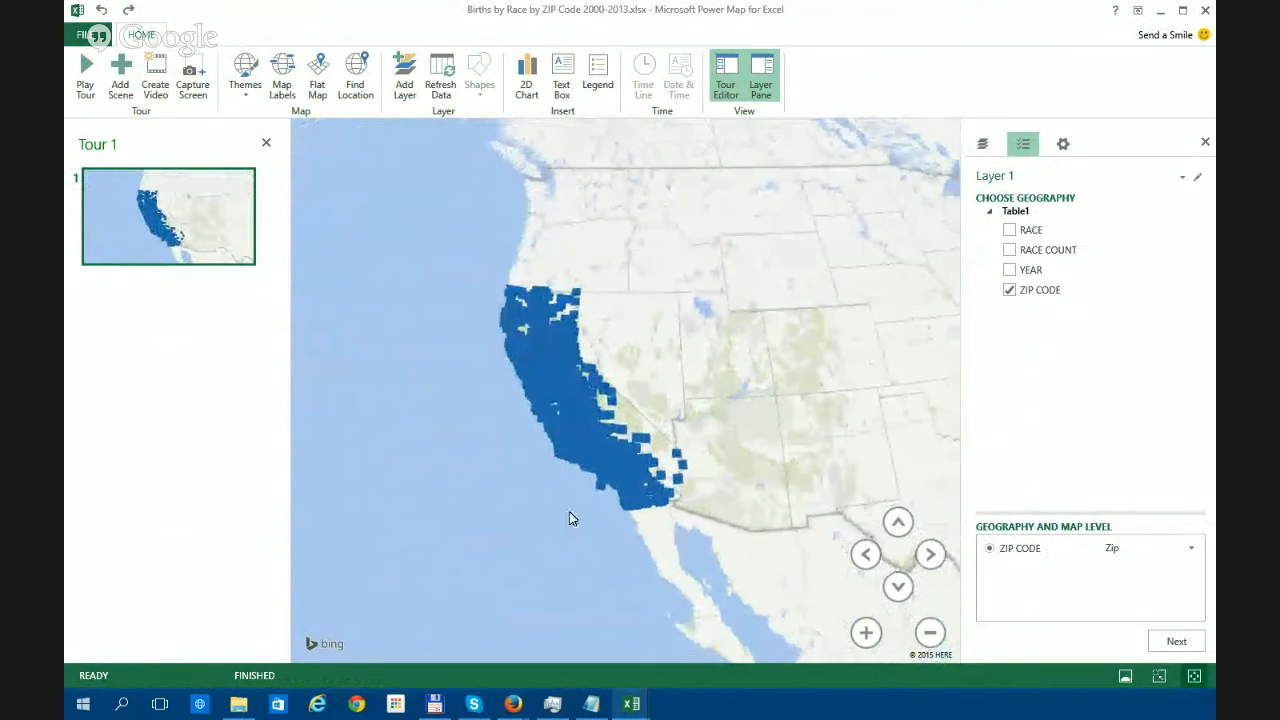
left_click_drag(569, 511, 587, 493)
scroll(612, 465, "up", 1)
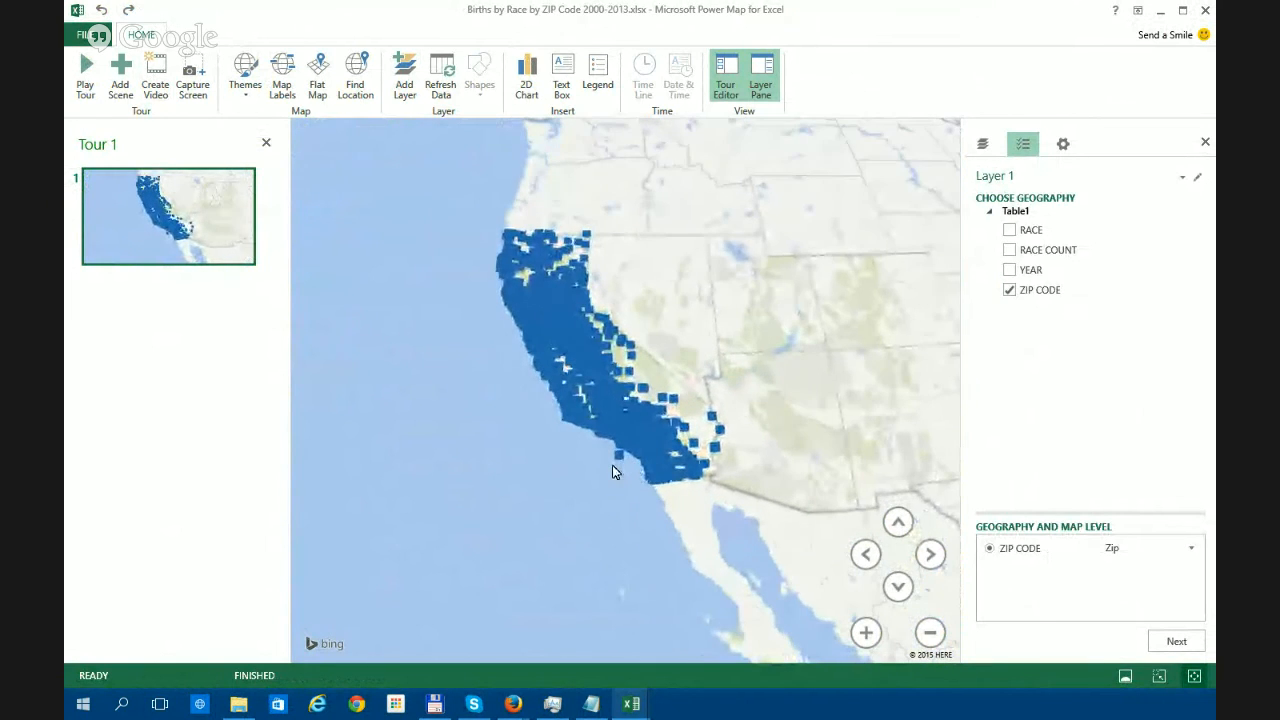
scroll(612, 465, "up", 1)
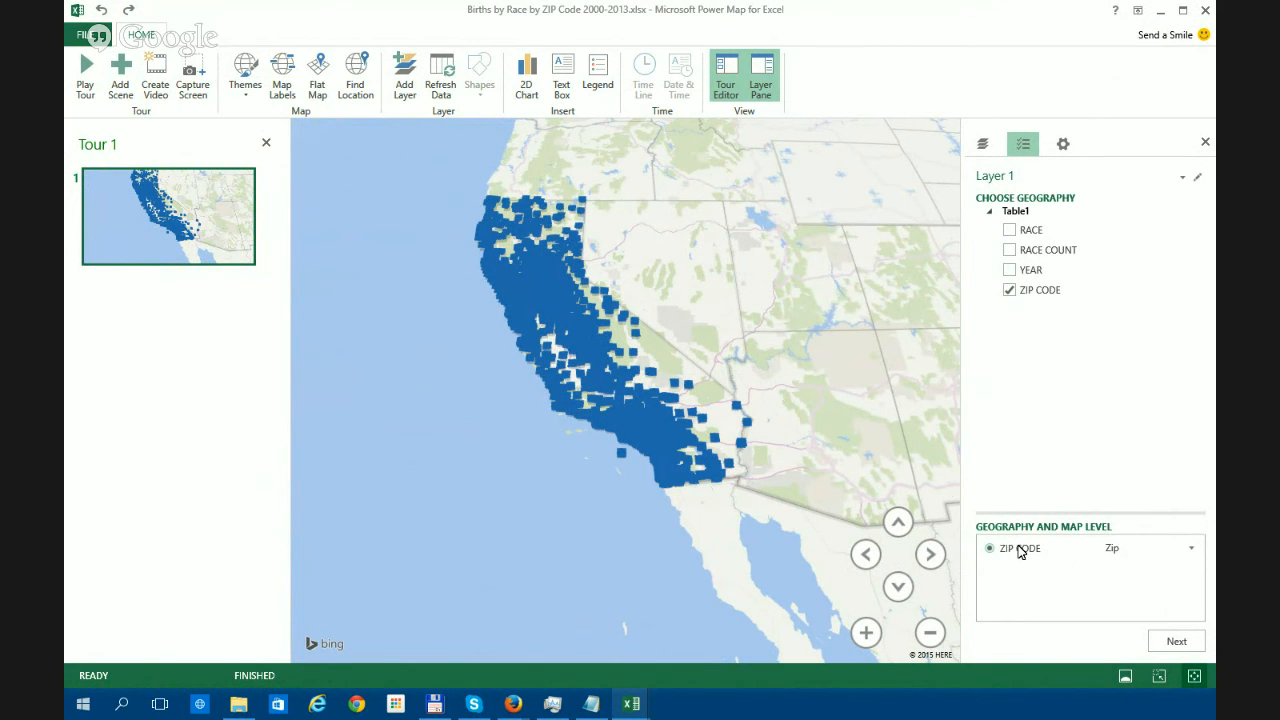
scroll(653, 439, "up", 2)
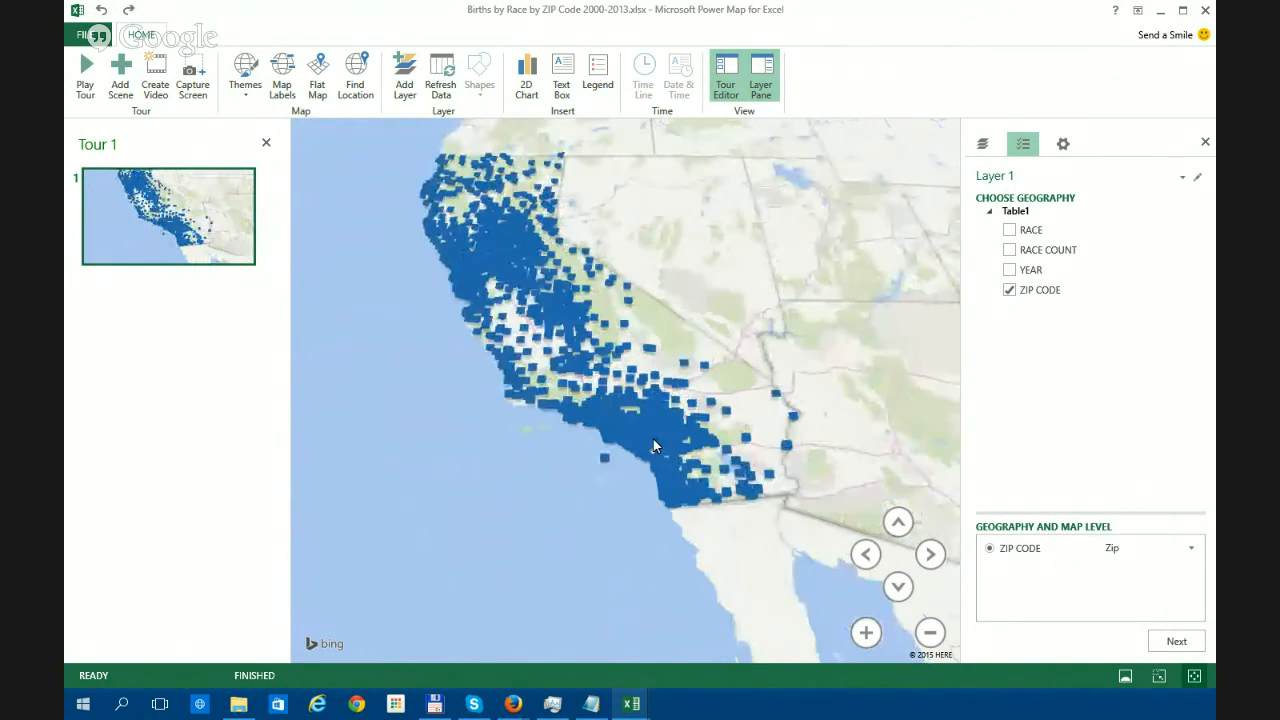
scroll(632, 430, "up", 3)
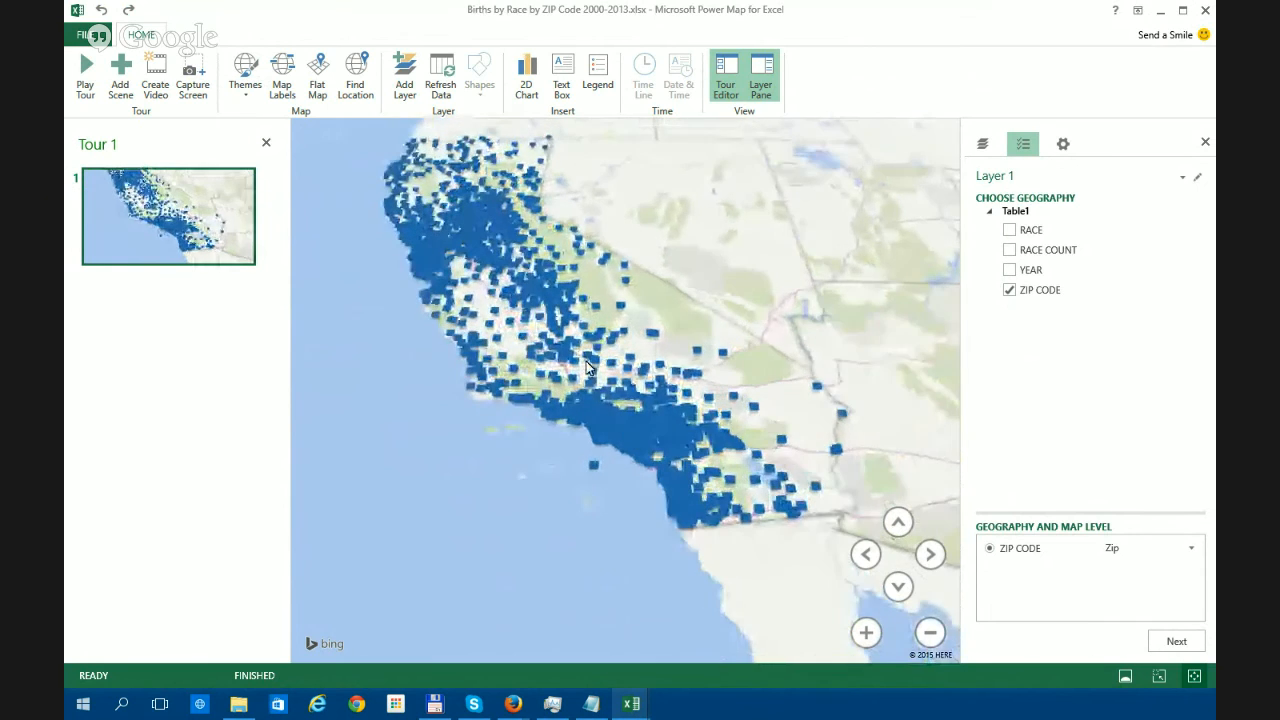
scroll(603, 428, "down", 1)
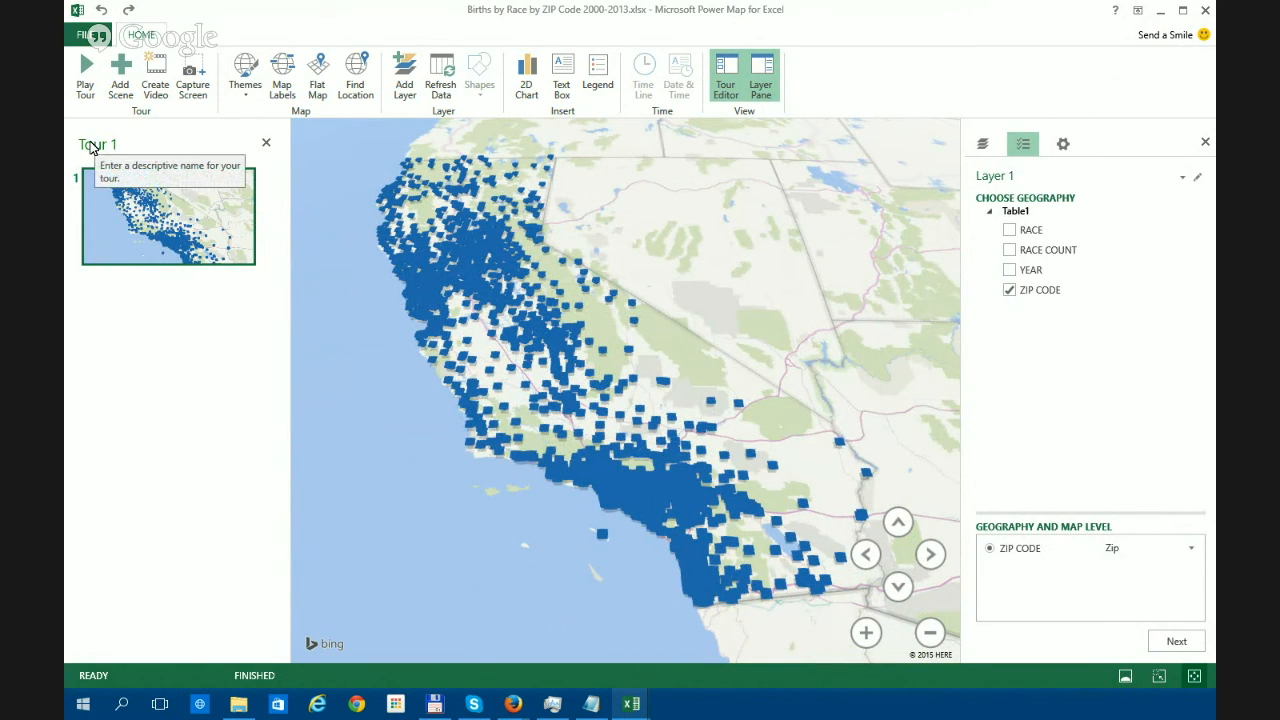
- Add a second scene with a slightly closer view of California to Tour 1, and accept ZIP CODE at Zip level as the layer's geography
mouse_move(210, 246)
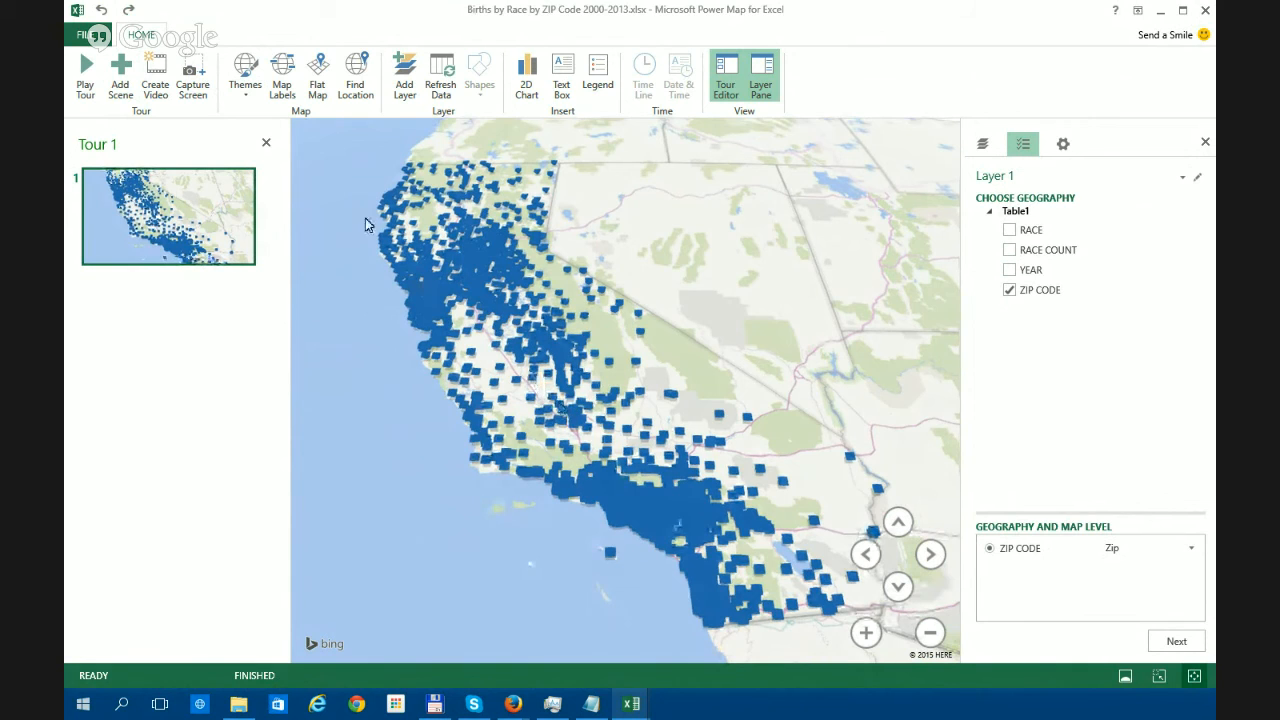
left_click(120, 75)
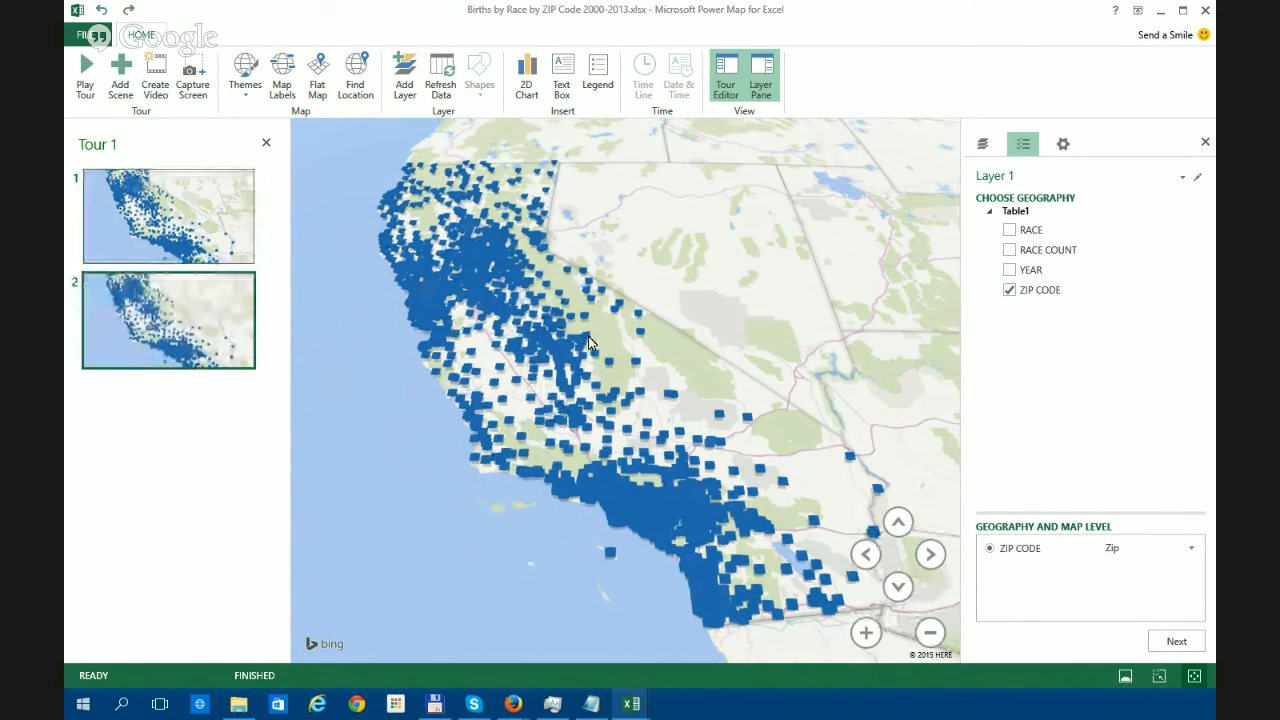
scroll(664, 440, "up", 2)
scroll(652, 530, "up", 2)
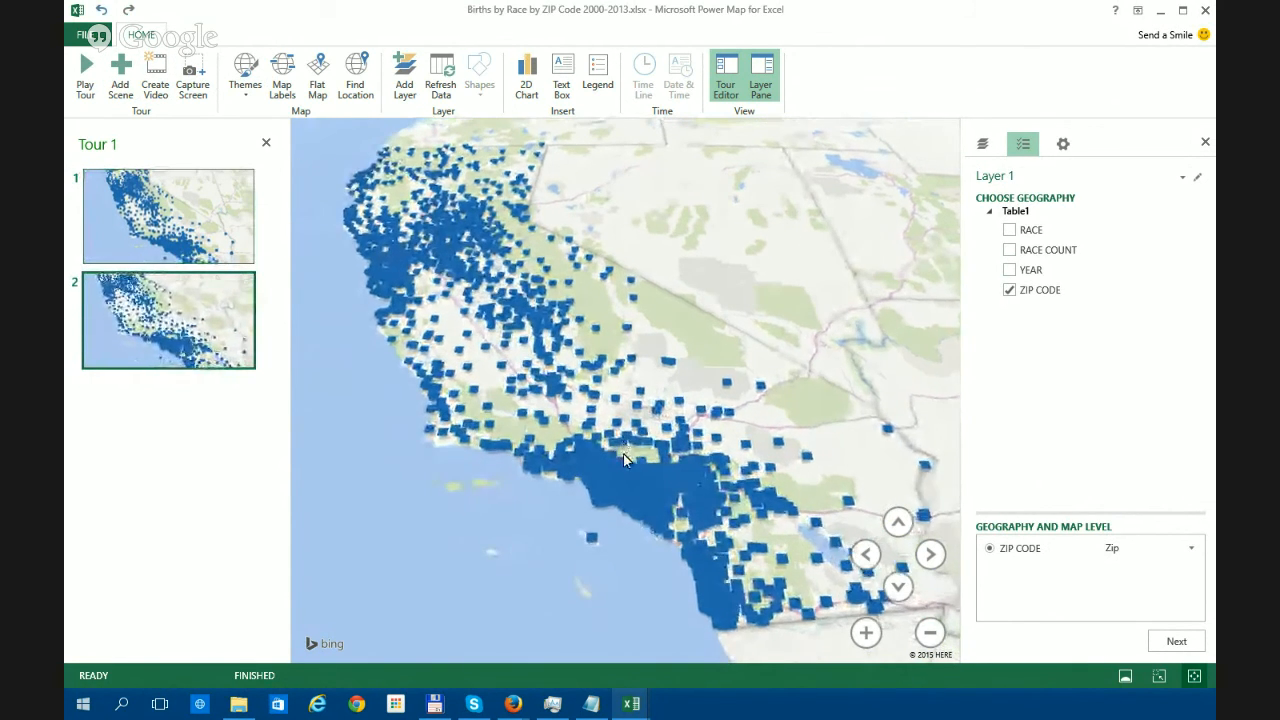
left_click_drag(719, 497, 689, 471)
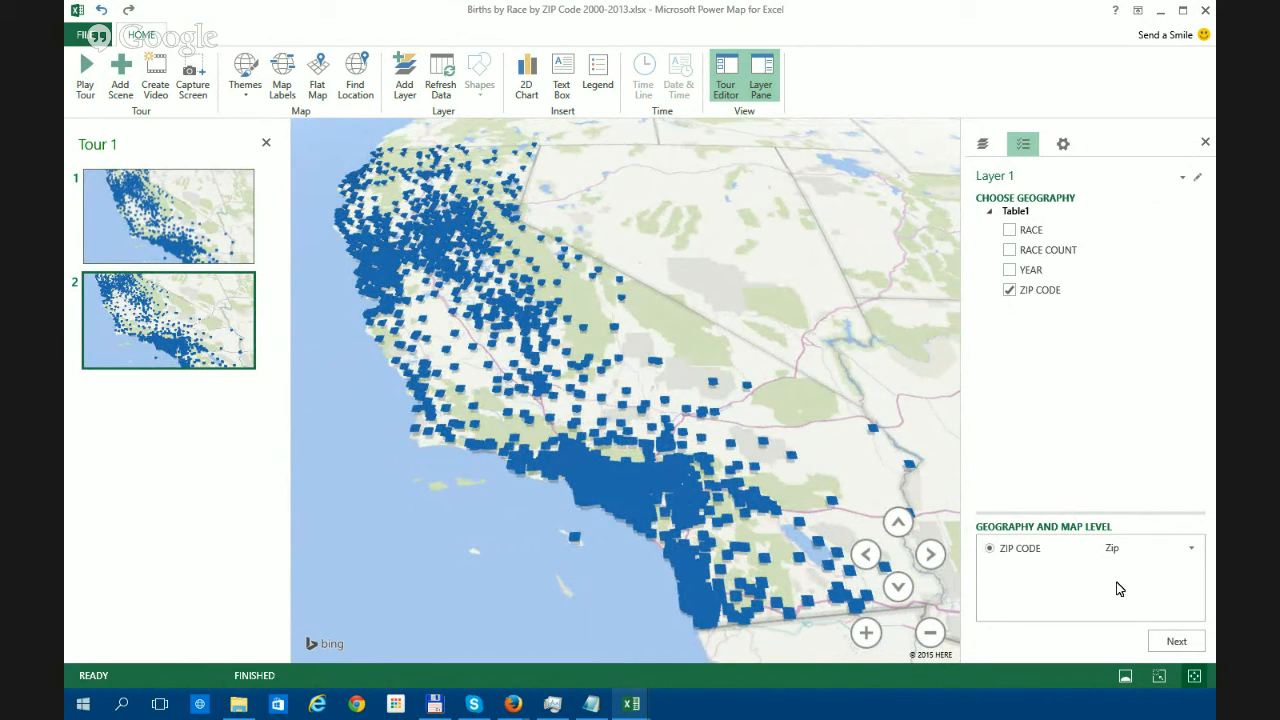
left_click(1174, 642)
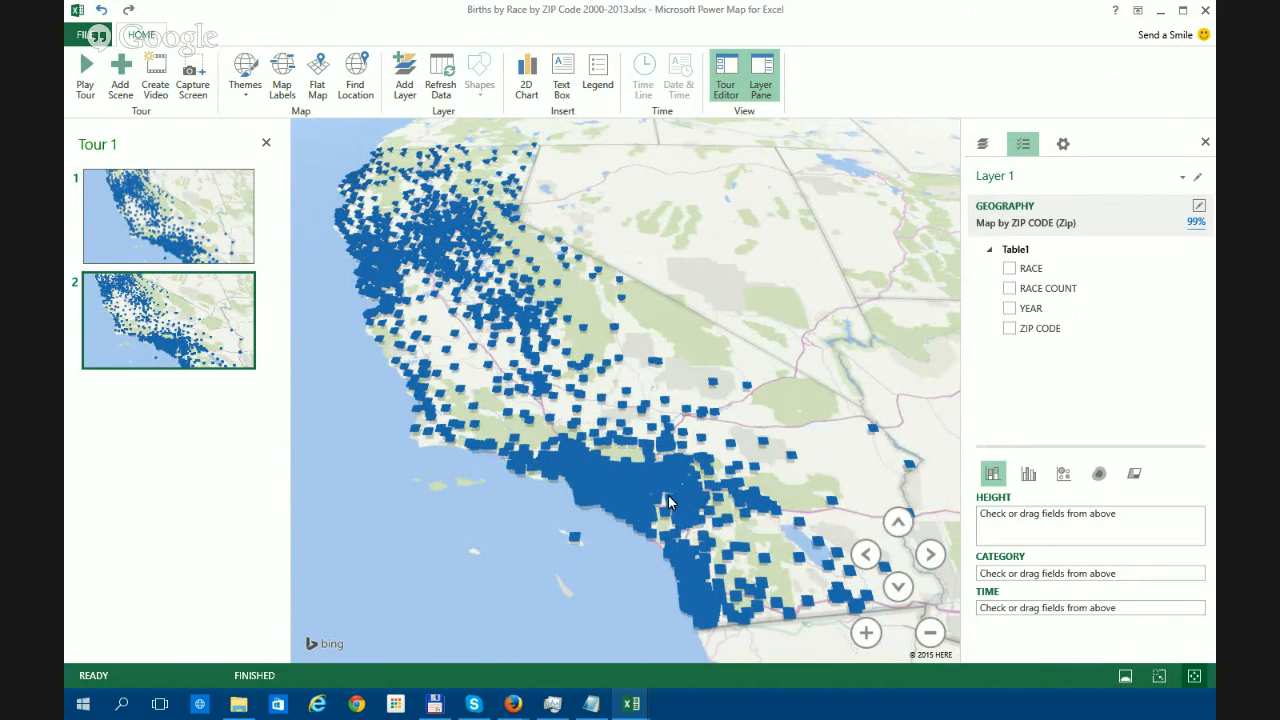
- Plot RACE COUNT (Sum) as the column height of the ZIP code layer in scene 2
mouse_move(669, 502)
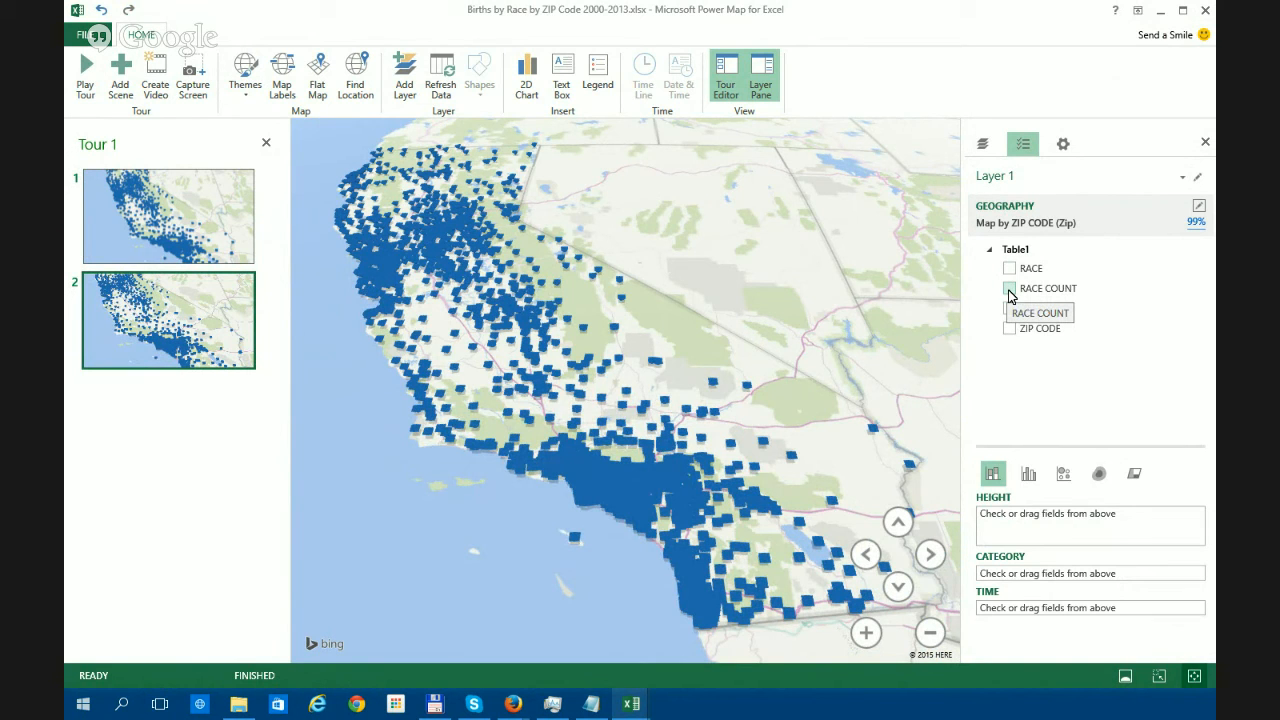
left_click(1009, 289)
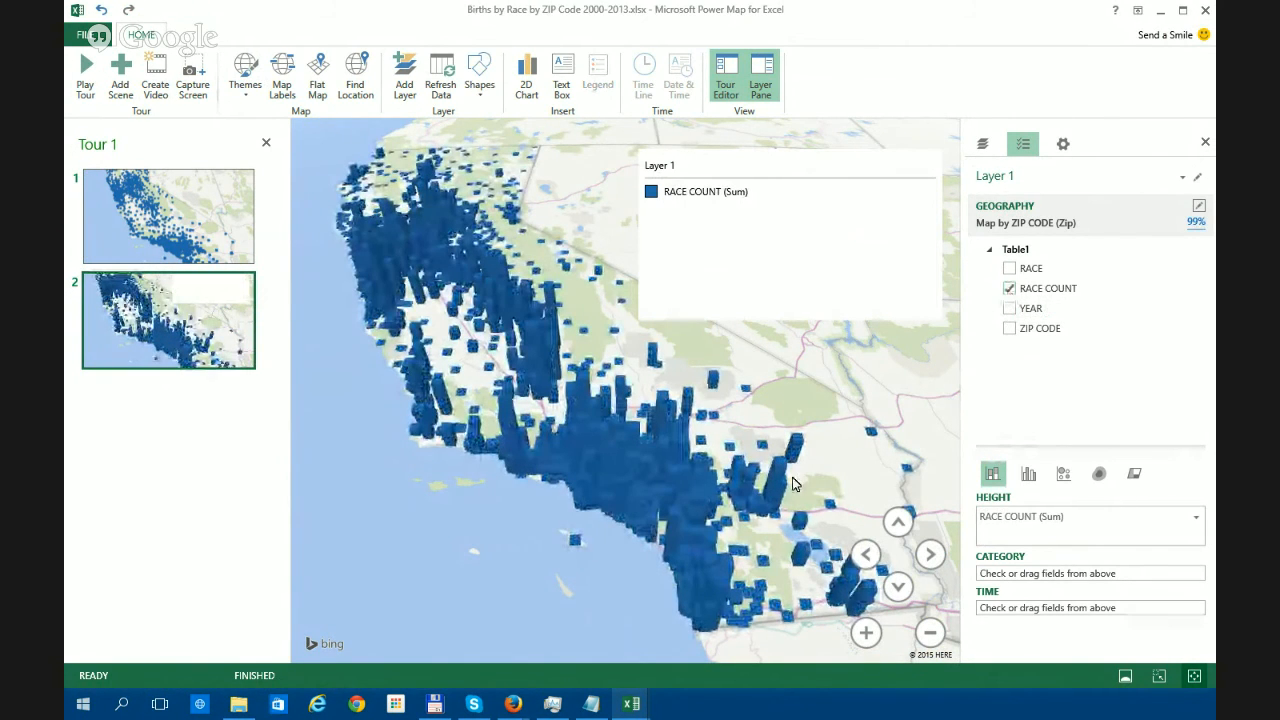
left_click_drag(607, 467, 673, 472)
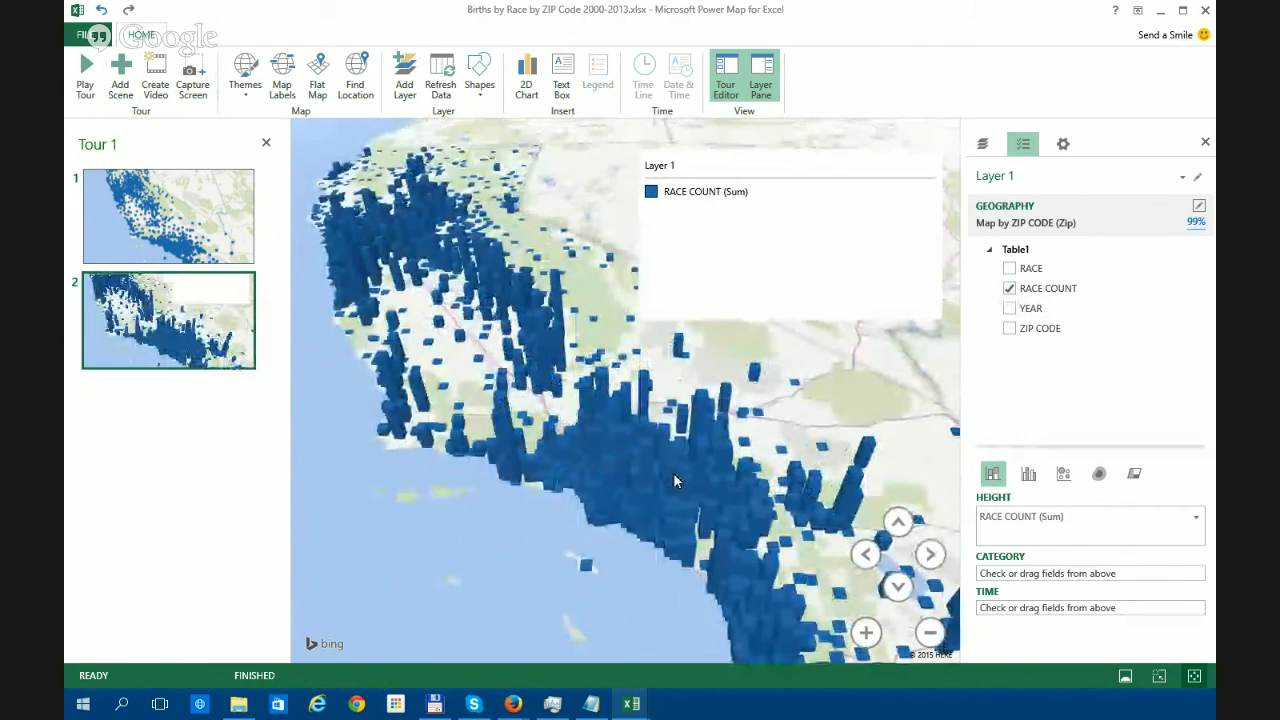
mouse_move(676, 465)
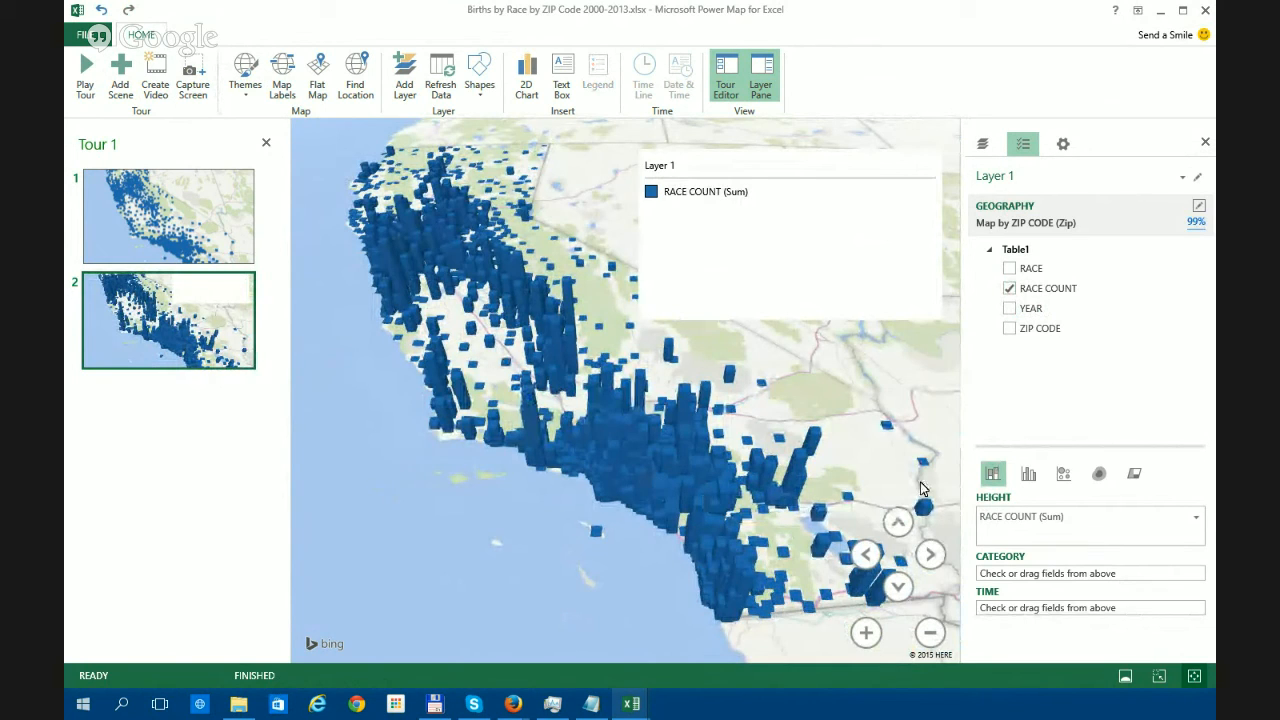
left_click_drag(665, 420, 647, 449)
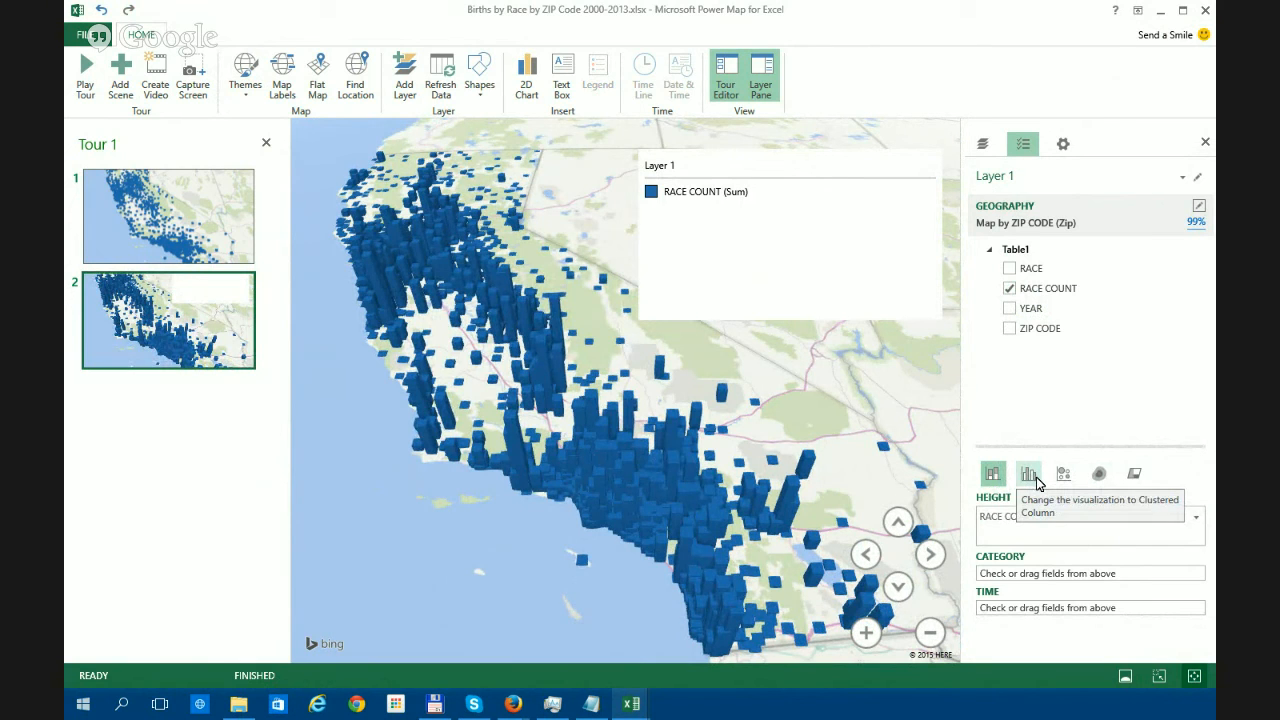
- Change the RACE COUNT layer to a Heat Map and set its Radius of Influence to 32%
left_click(1098, 474)
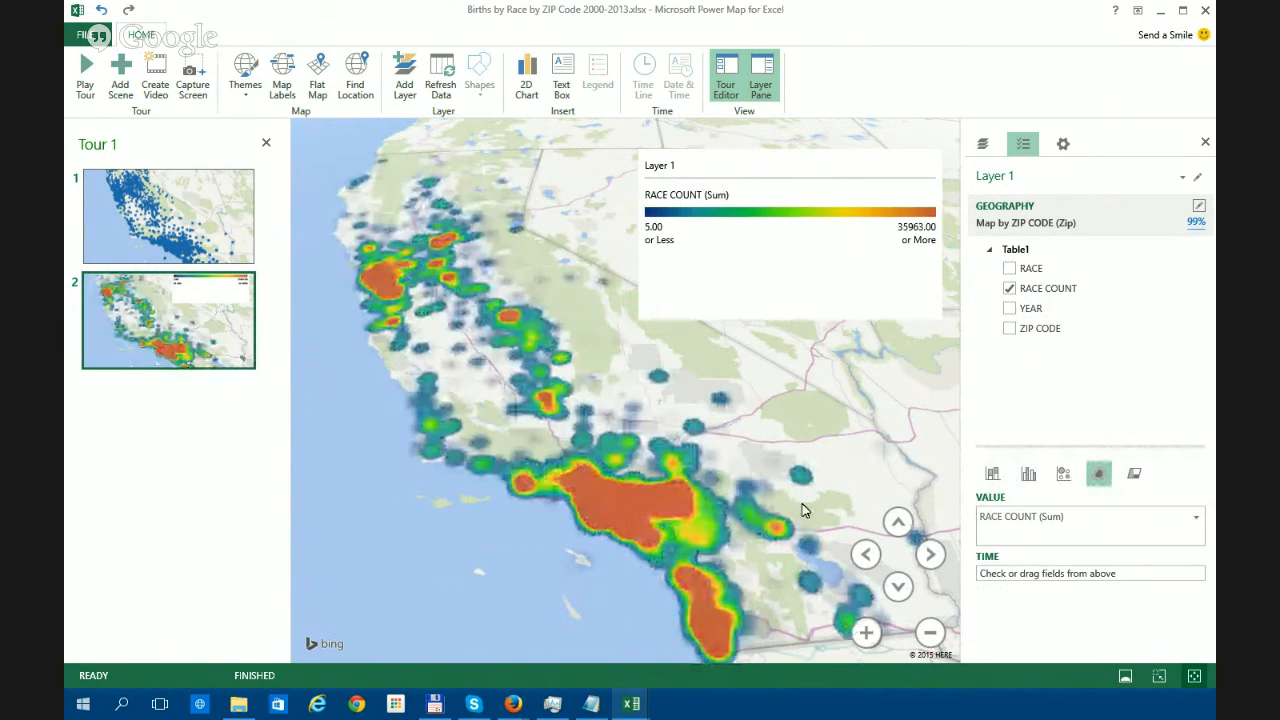
left_click_drag(607, 502, 631, 483)
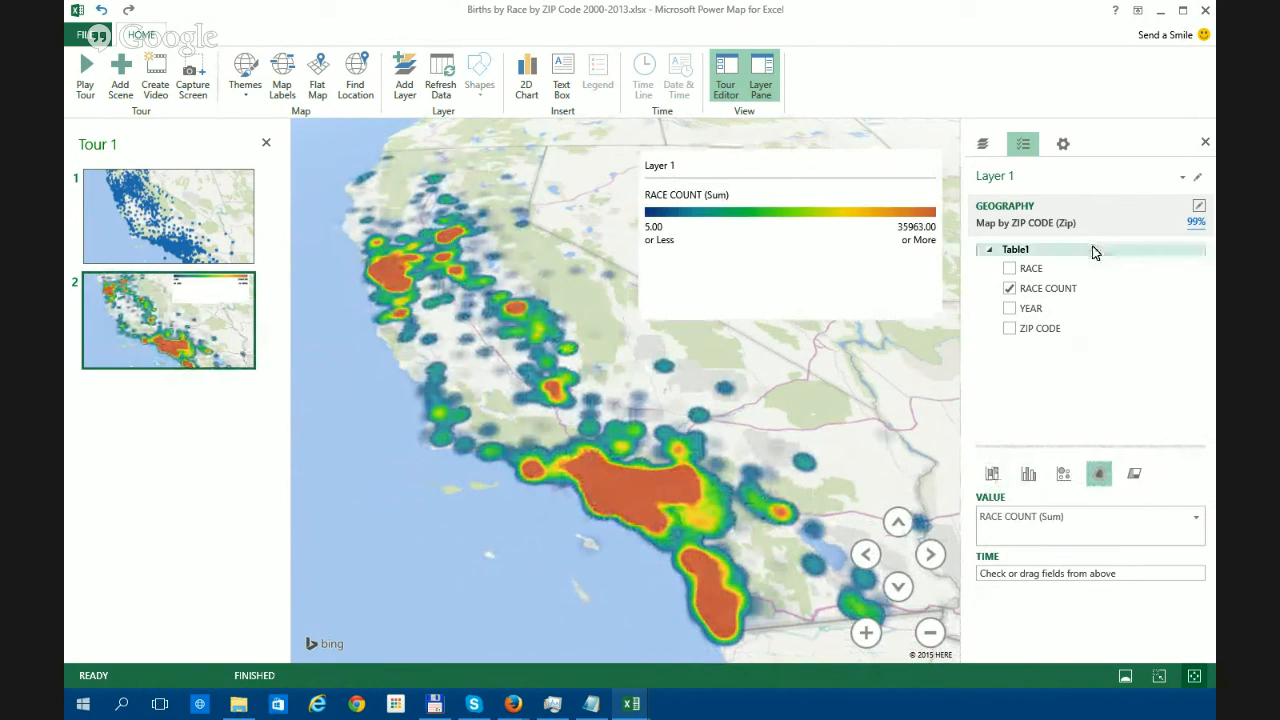
left_click(1064, 146)
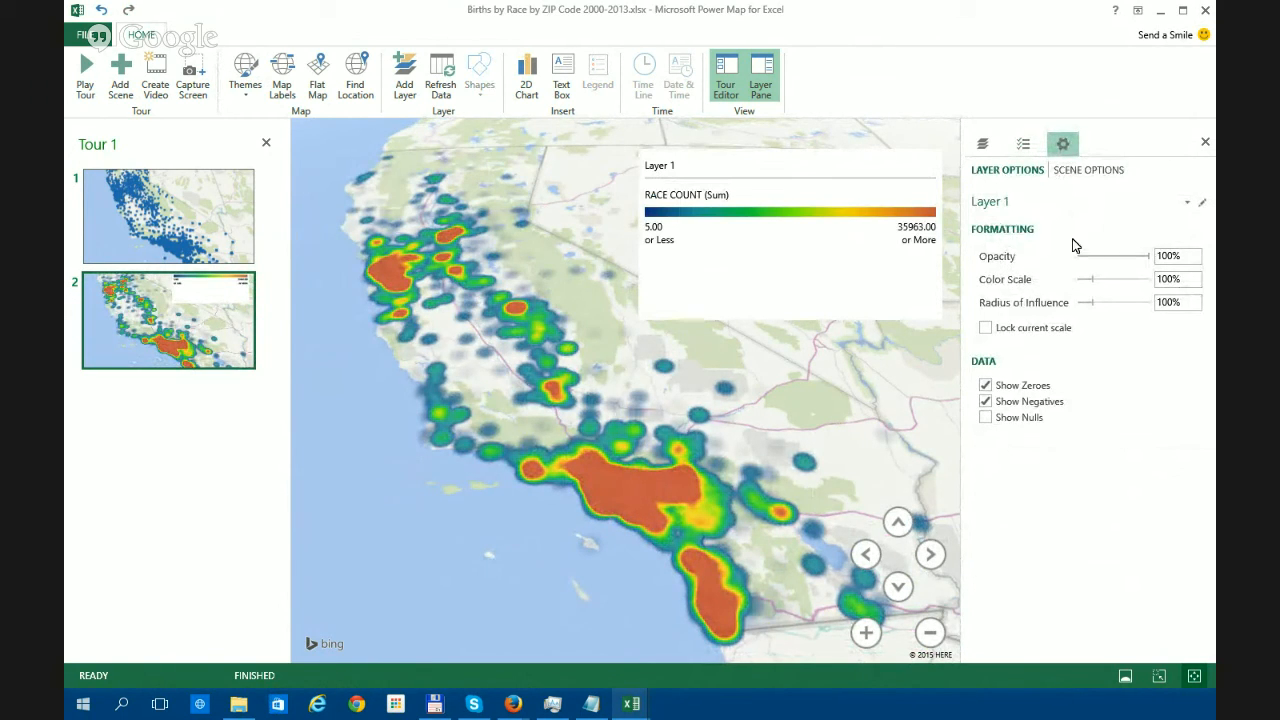
left_click_drag(1094, 308, 1085, 311)
- Examine the heat map up close around Los Angeles and remove the Layer 1 legend covering the map
scroll(714, 488, "up", 5)
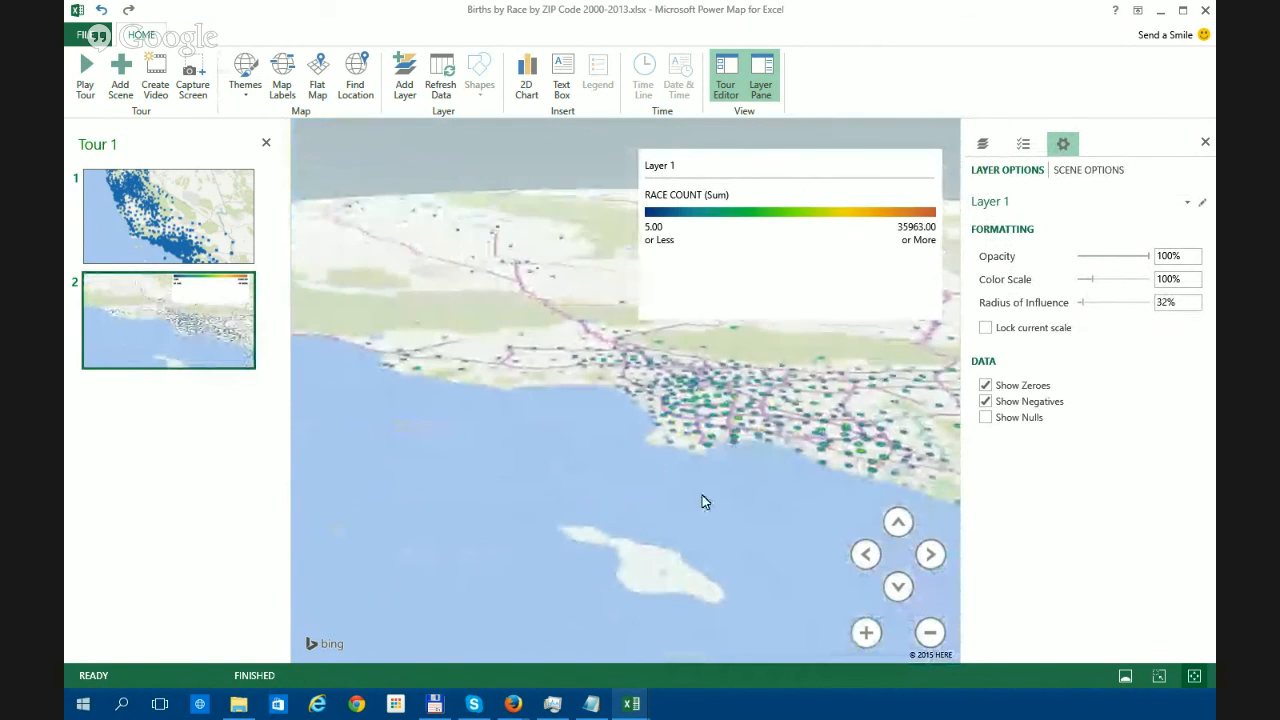
left_click(897, 588)
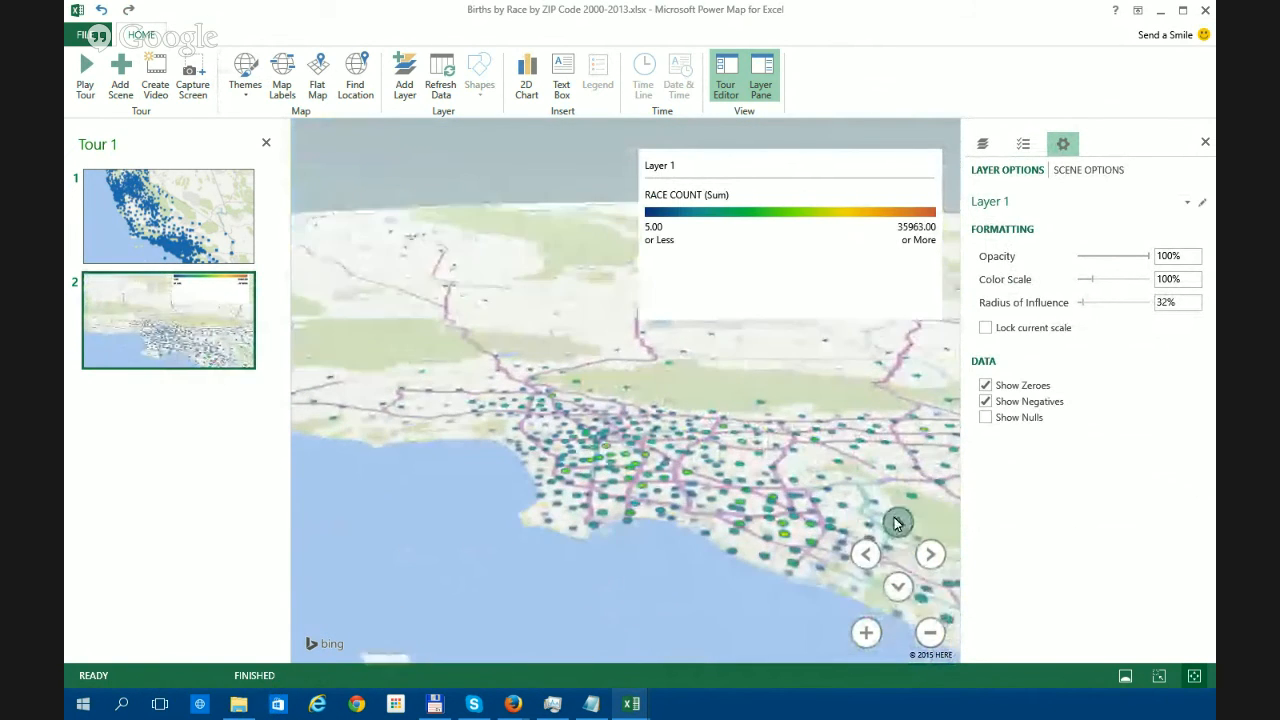
left_click(897, 522)
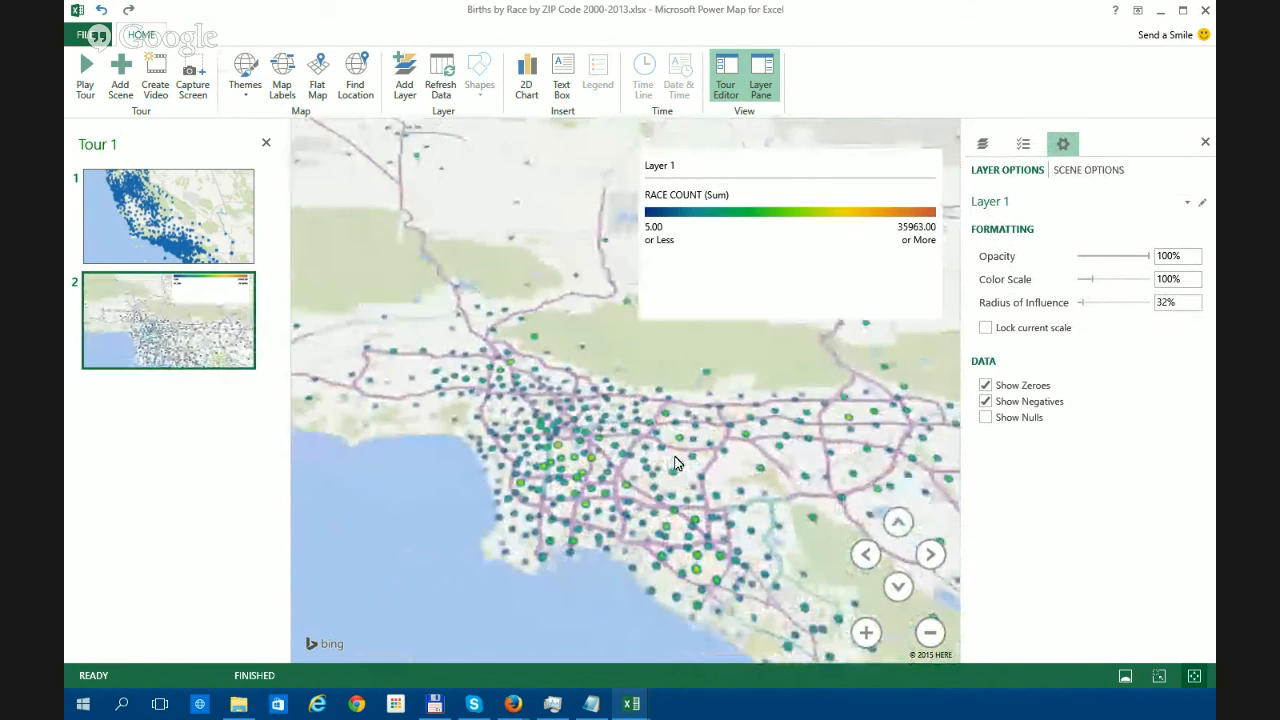
scroll(547, 466, "up", 1)
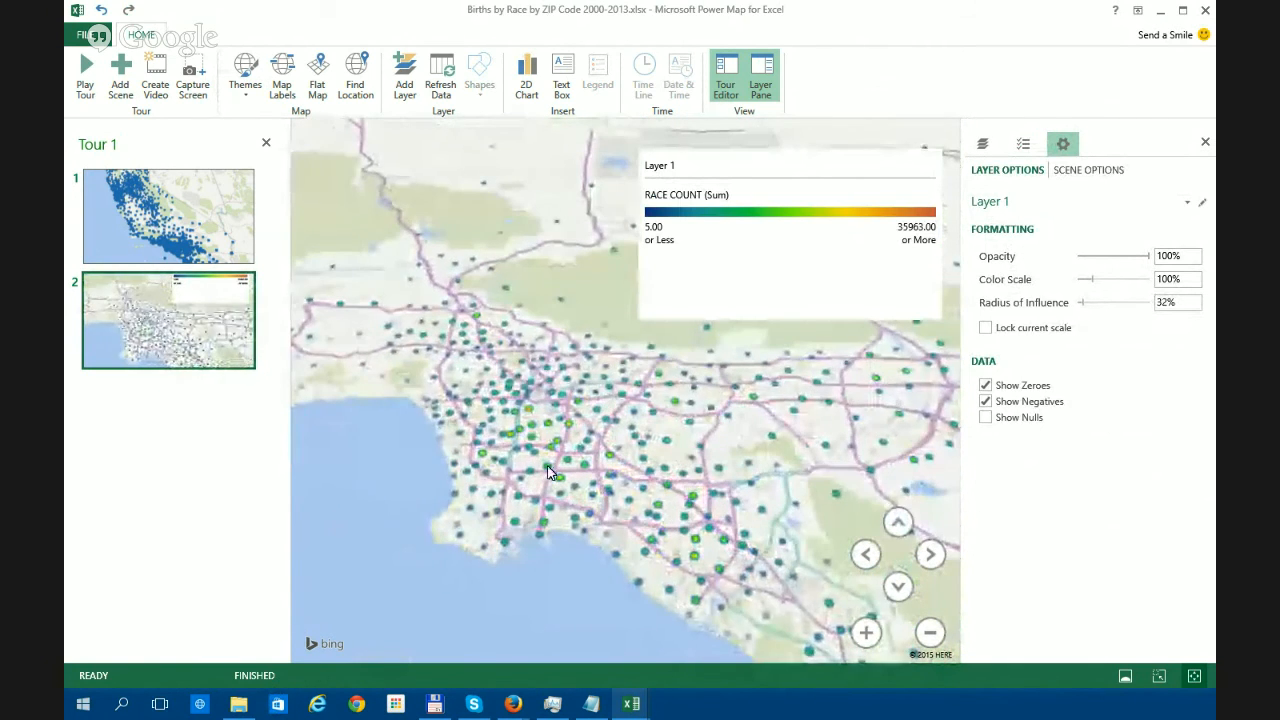
scroll(547, 466, "down", 1)
scroll(547, 466, "up", 1)
left_click_drag(627, 429, 665, 443)
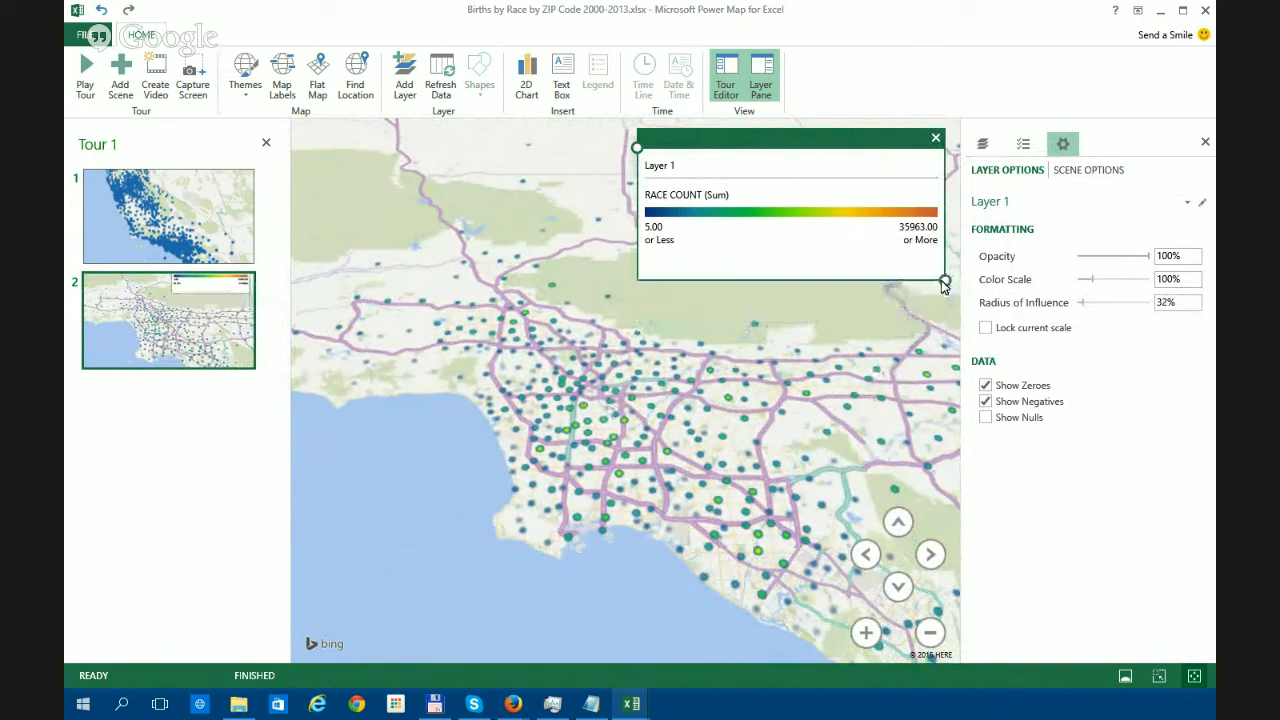
left_click(934, 138)
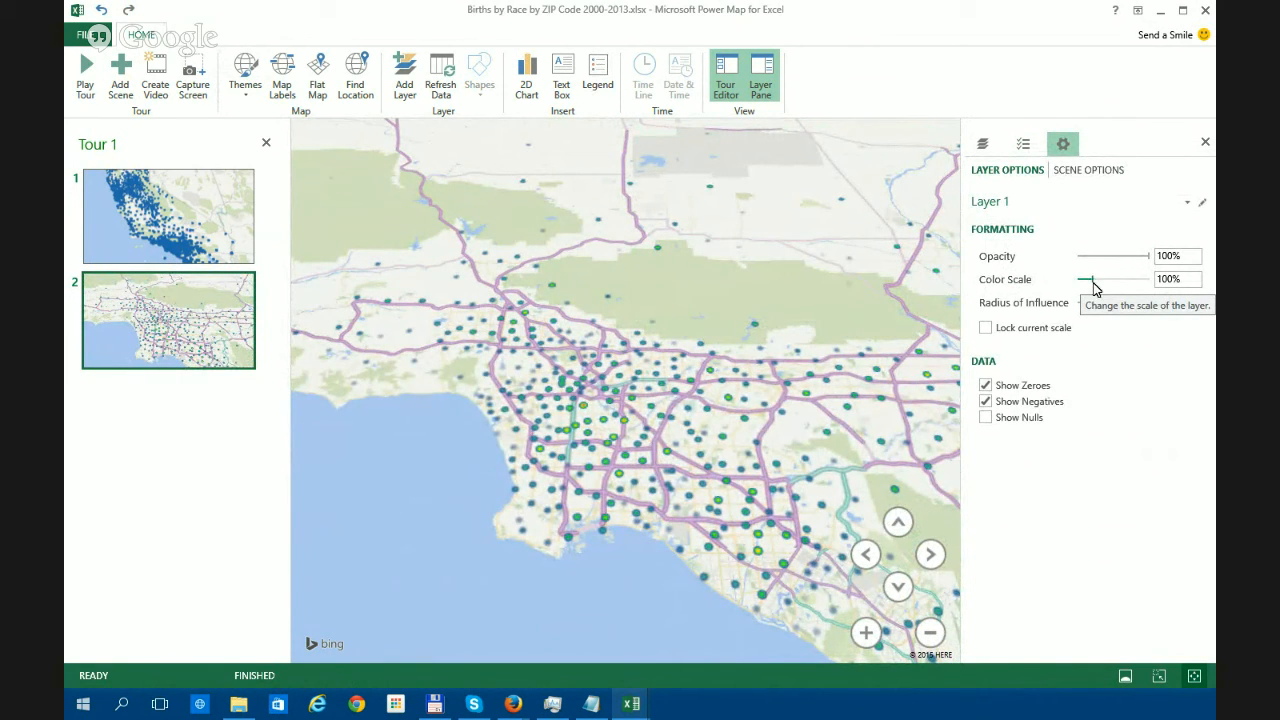
- Try a 106% Radius of Influence on the heat map, and settle on 38% for a view of all California
left_click_drag(1086, 303, 1097, 305)
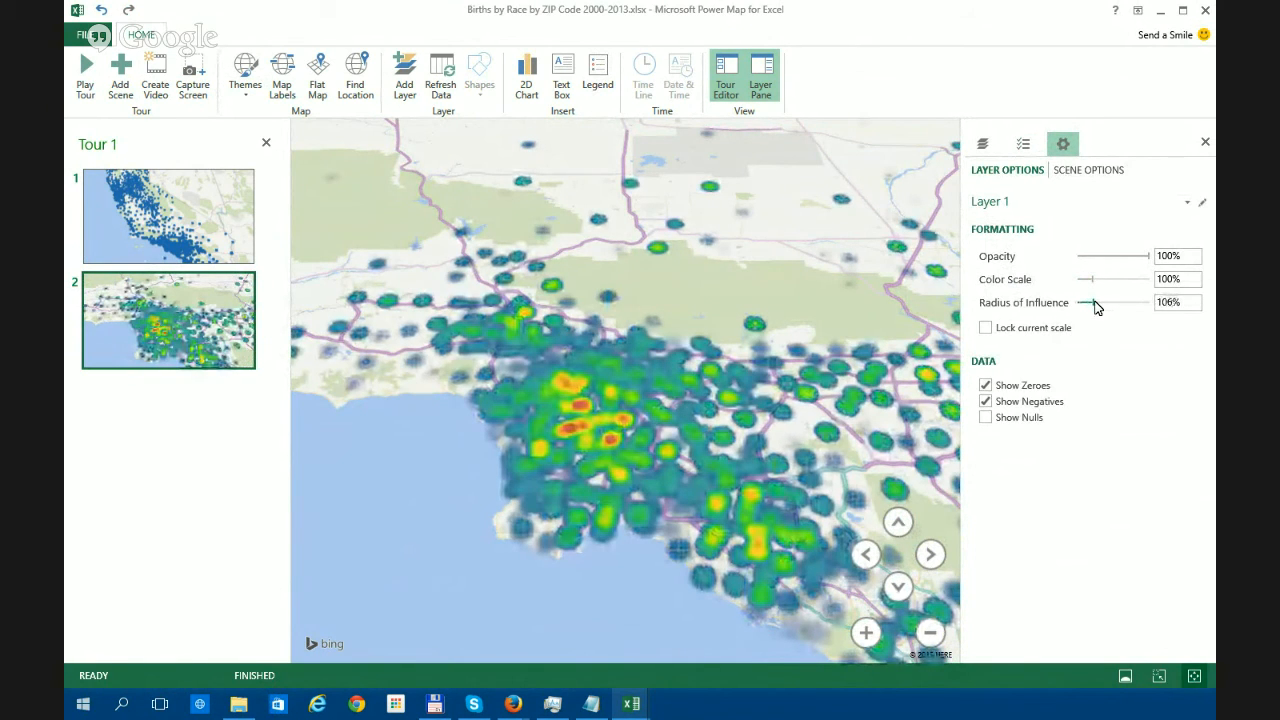
scroll(737, 323, "down", 5)
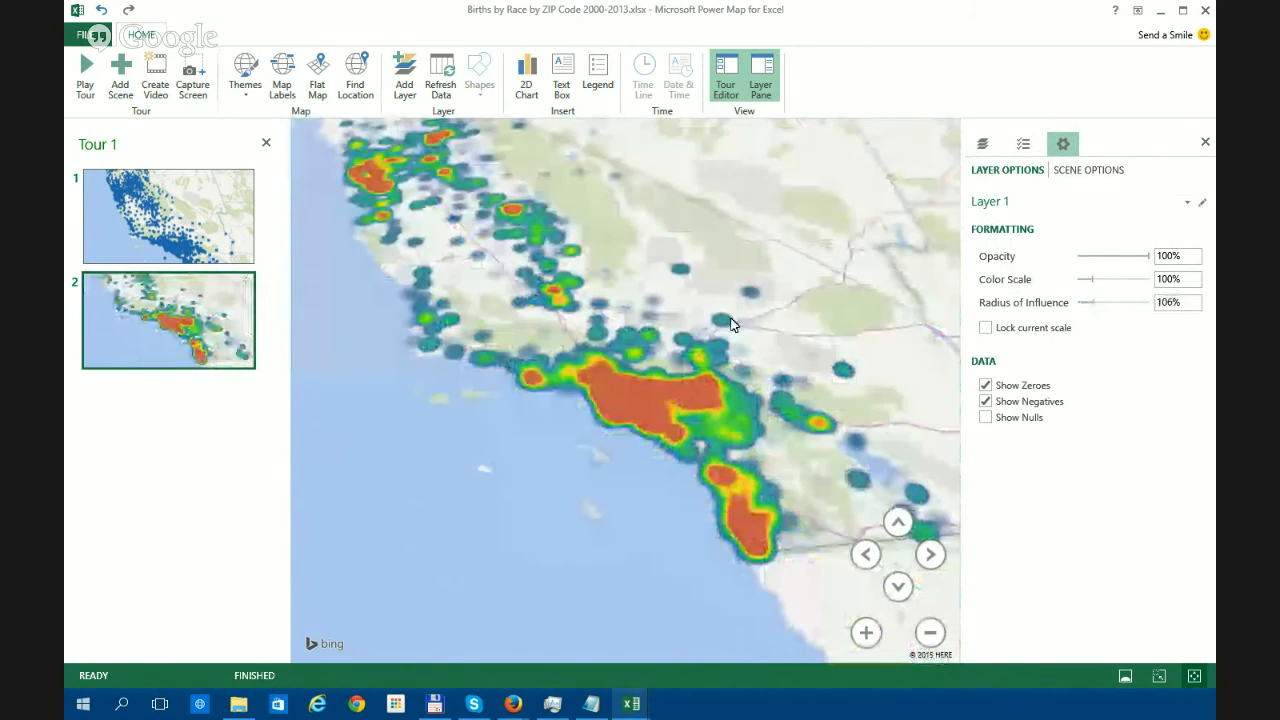
scroll(658, 366, "down", 3)
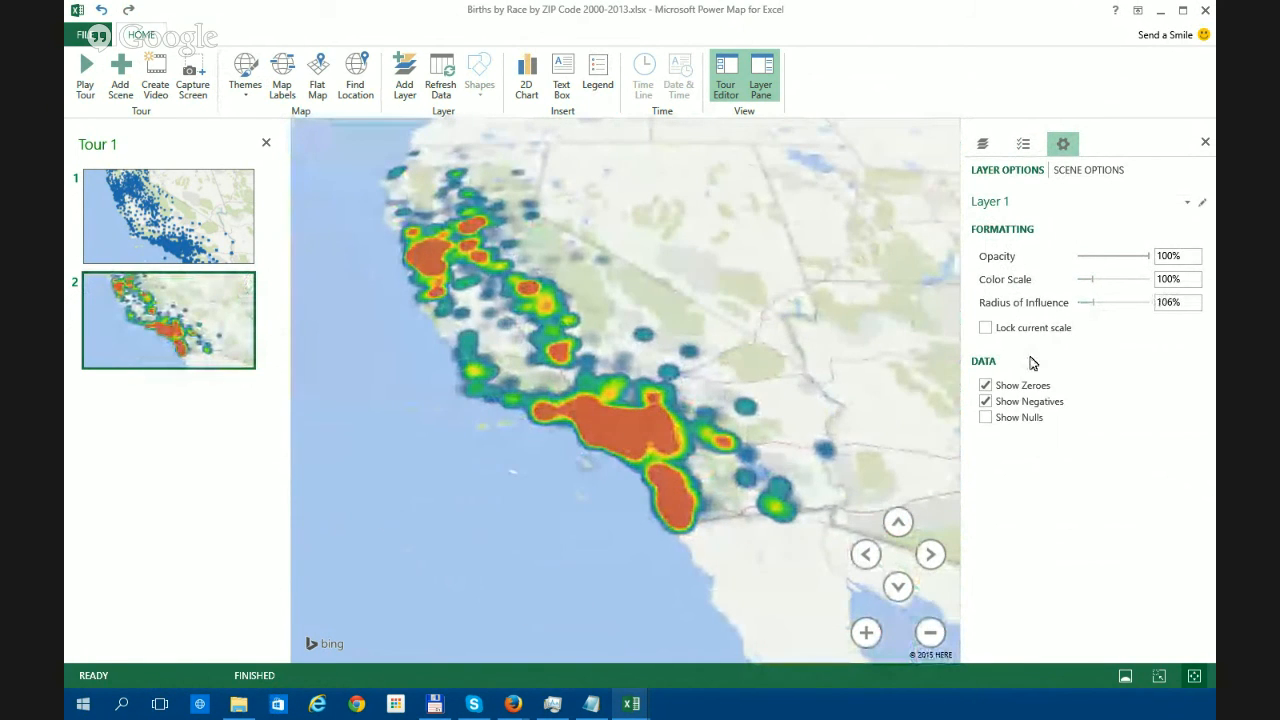
left_click_drag(1097, 303, 1085, 309)
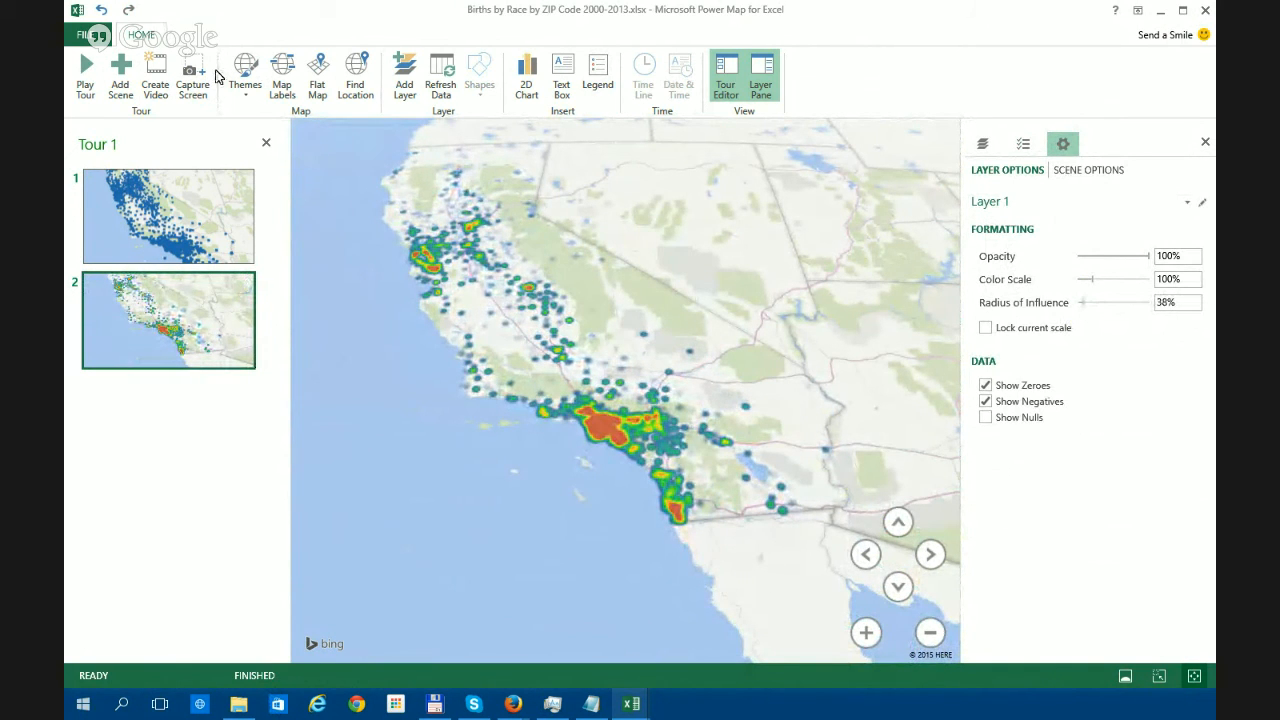
- Add a third scene showing the Los Angeles area up close with the heat map's Radius of Influence at 140%
left_click(120, 75)
scroll(606, 429, "up", 1)
scroll(606, 429, "up", 5)
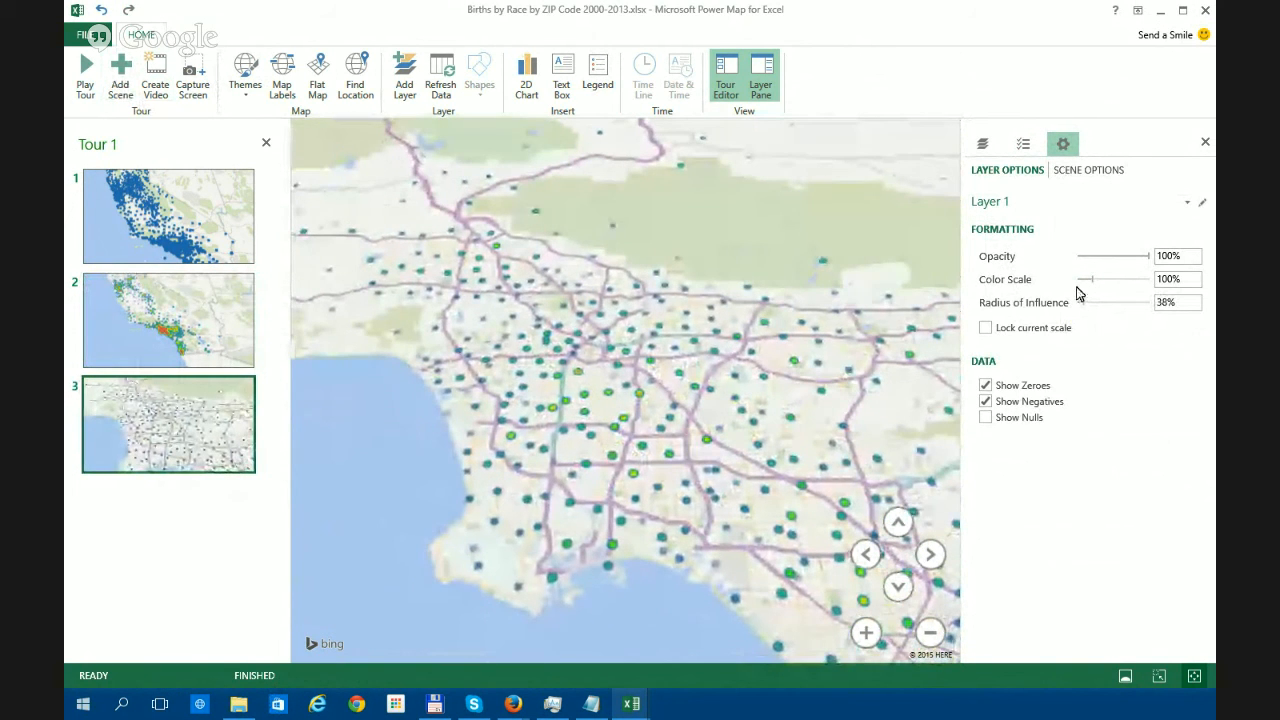
left_click_drag(1081, 308, 1100, 311)
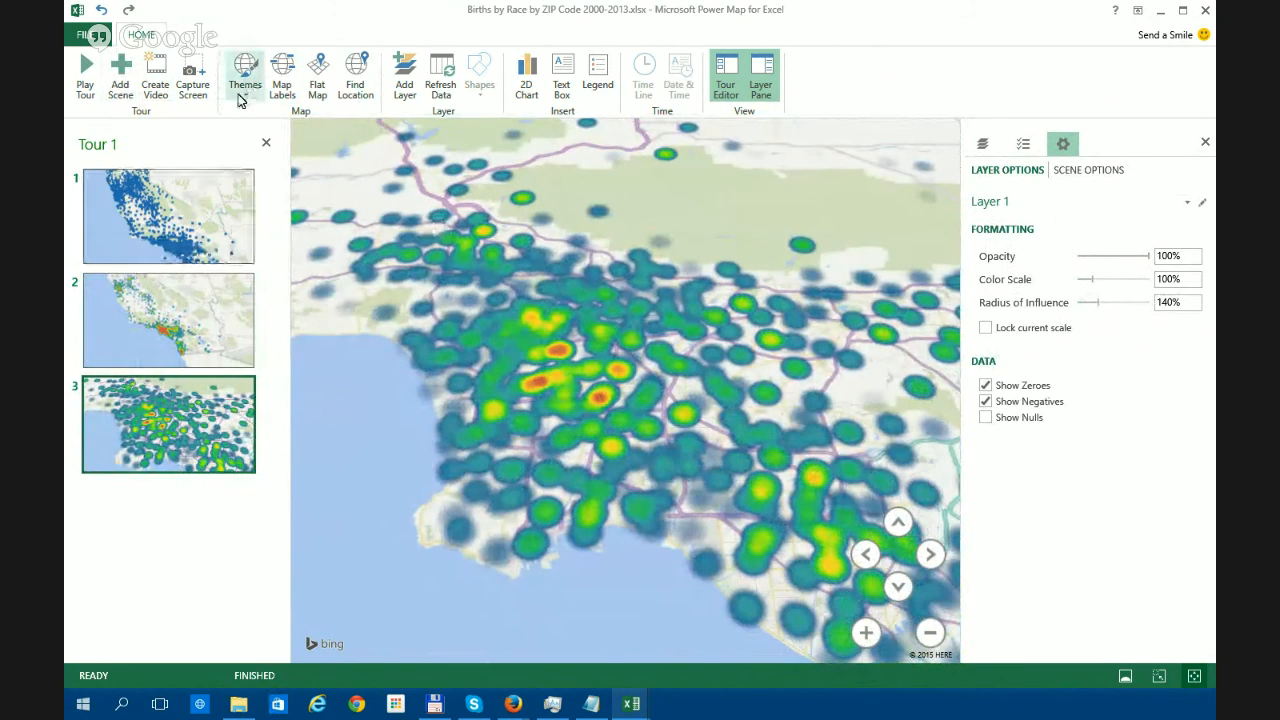
- Add a fourth scene of the Los Angeles area and change its visualization from Heat Map to Stacked Column
left_click(122, 80)
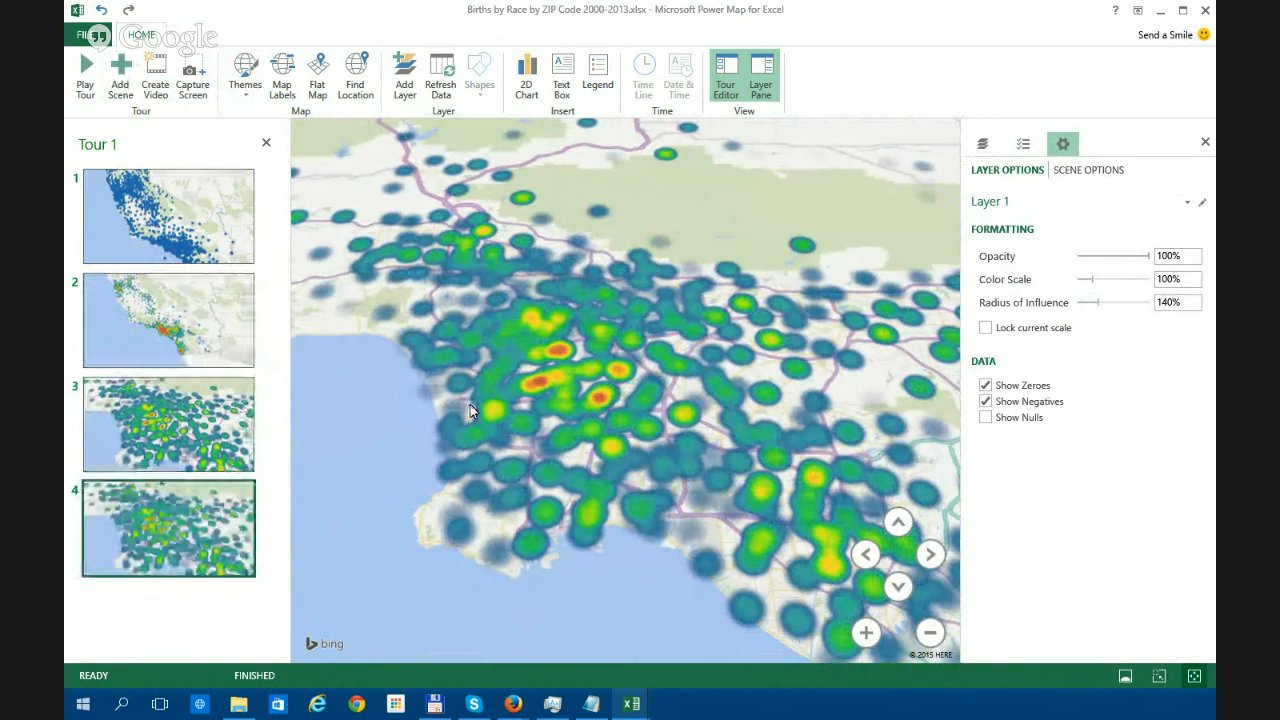
left_click(1023, 146)
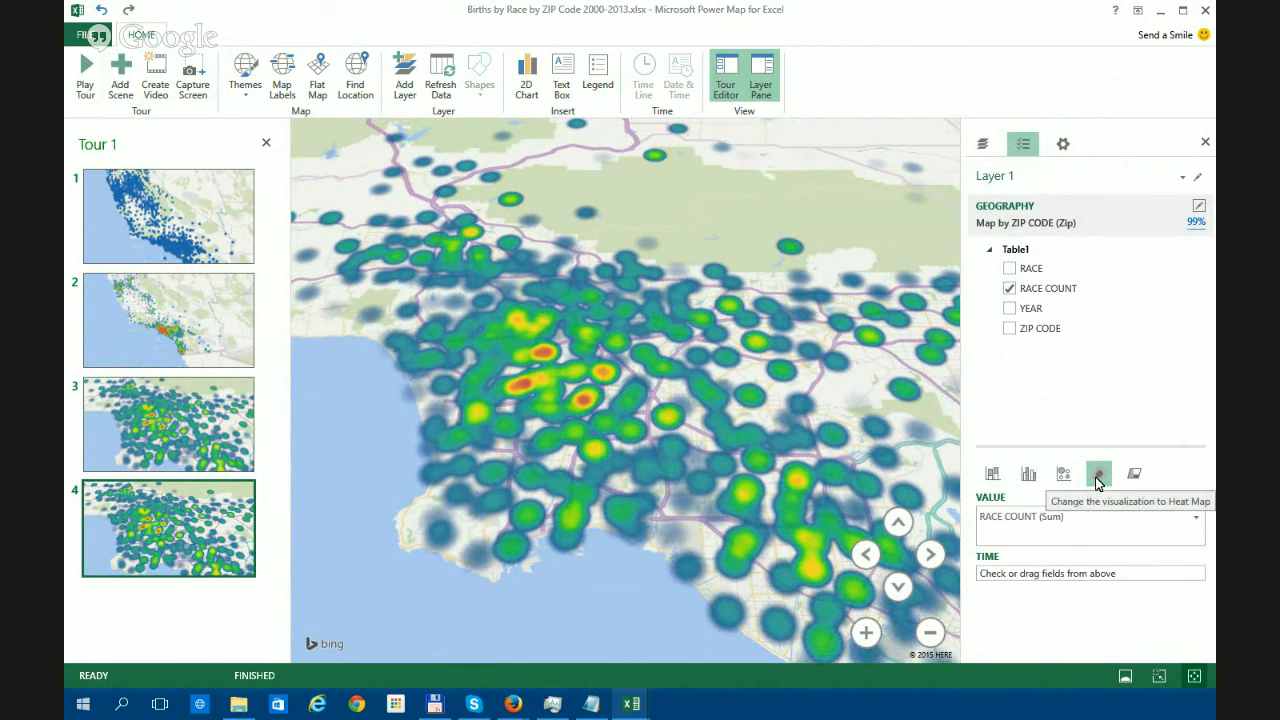
left_click(1028, 475)
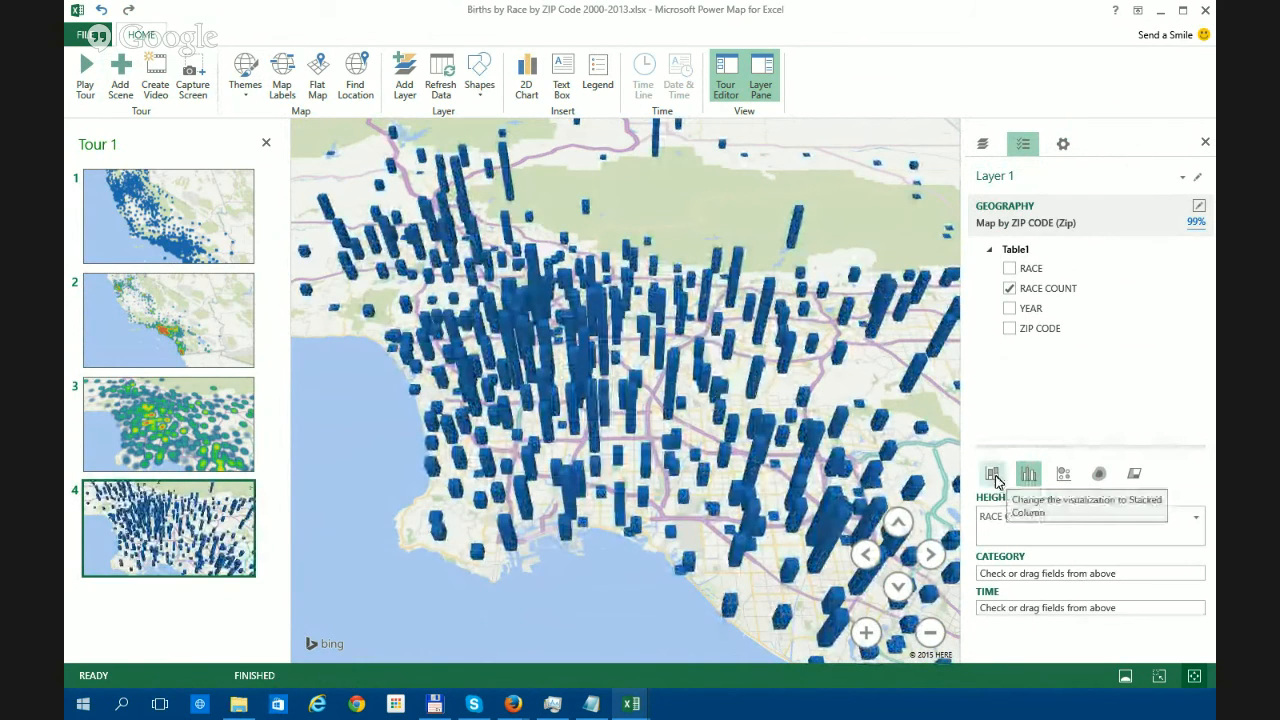
left_click(993, 478)
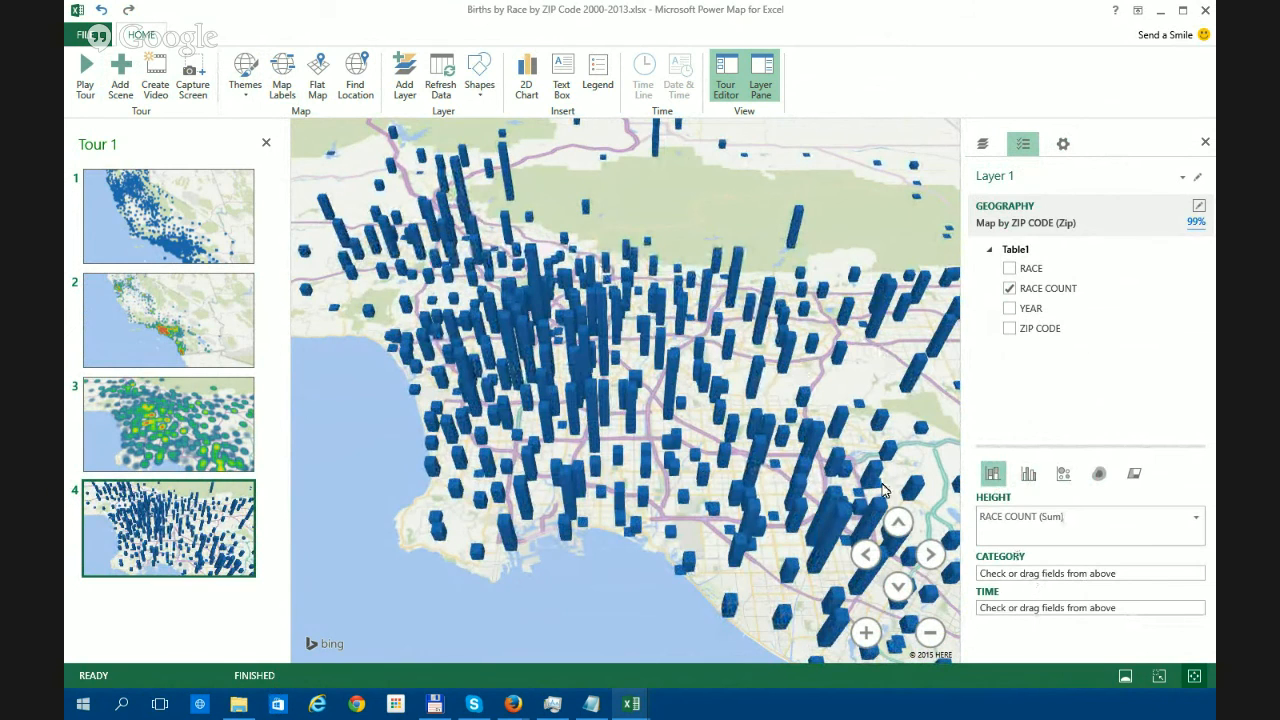
- Assign YEAR as the category of the stacked columns and examine the color-coded columns around Los Angeles
left_click_drag(1021, 307, 1013, 316)
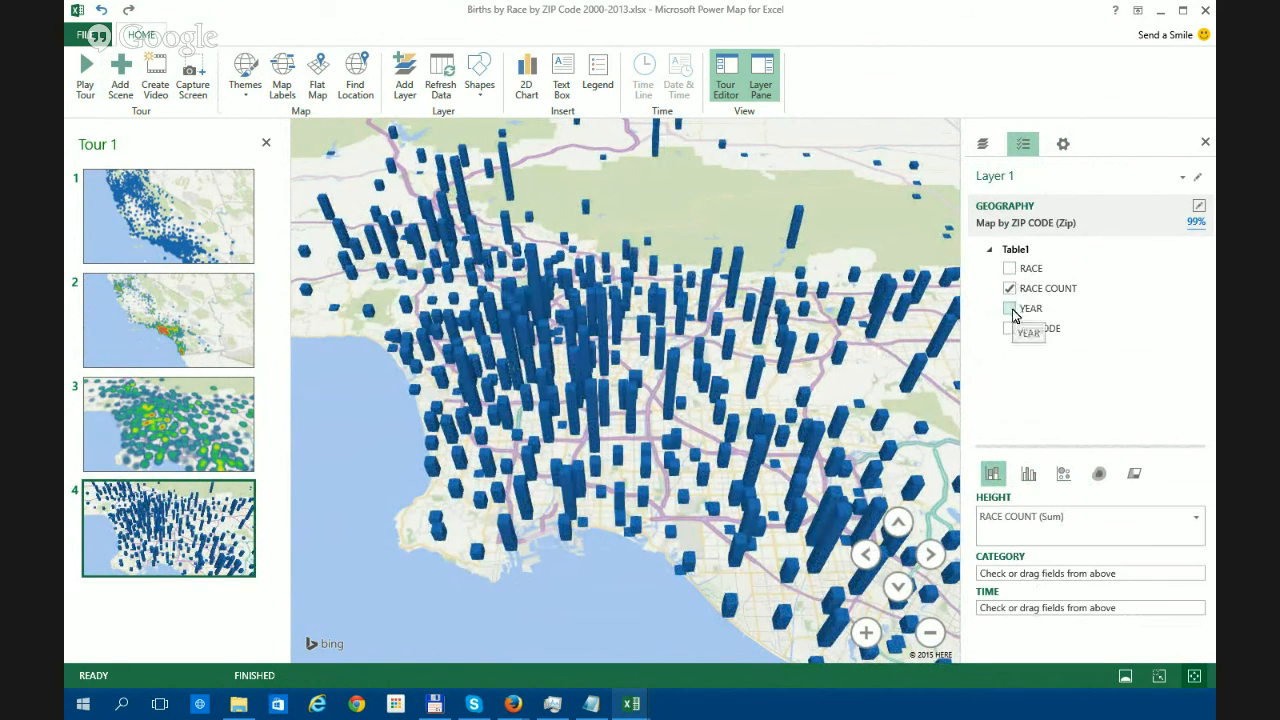
scroll(567, 434, "up", 3)
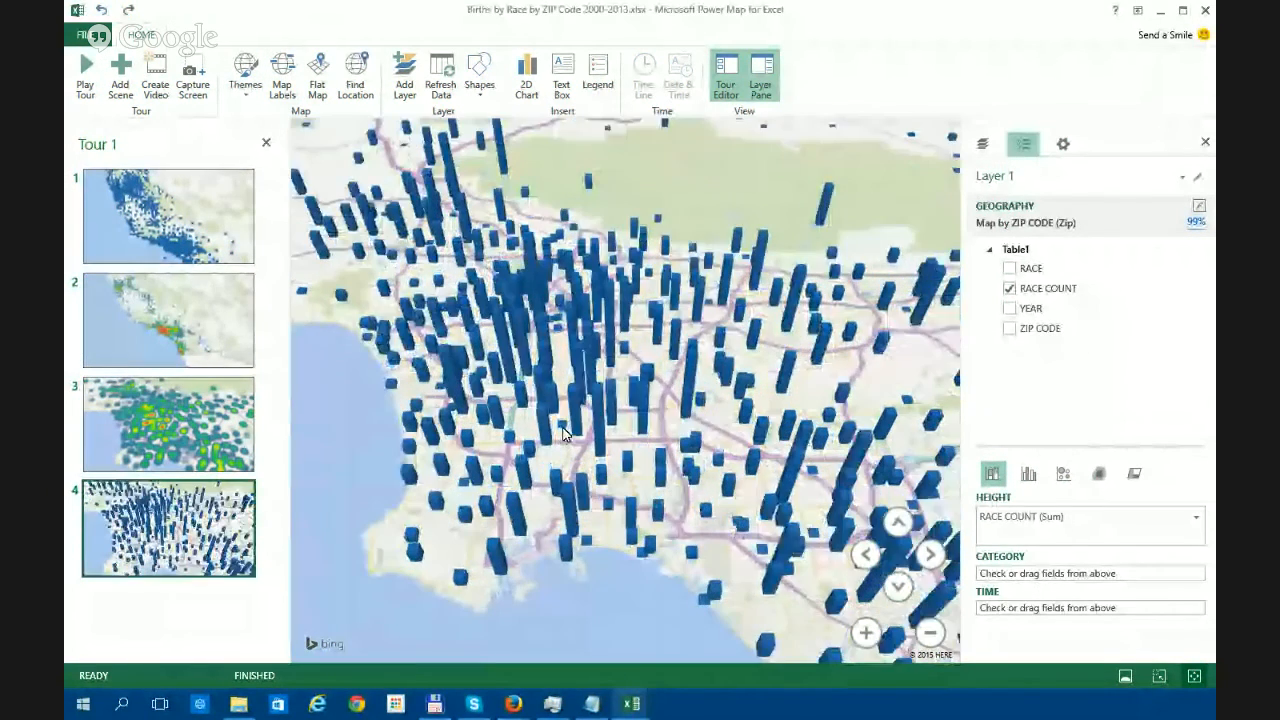
left_click_drag(578, 434, 648, 420)
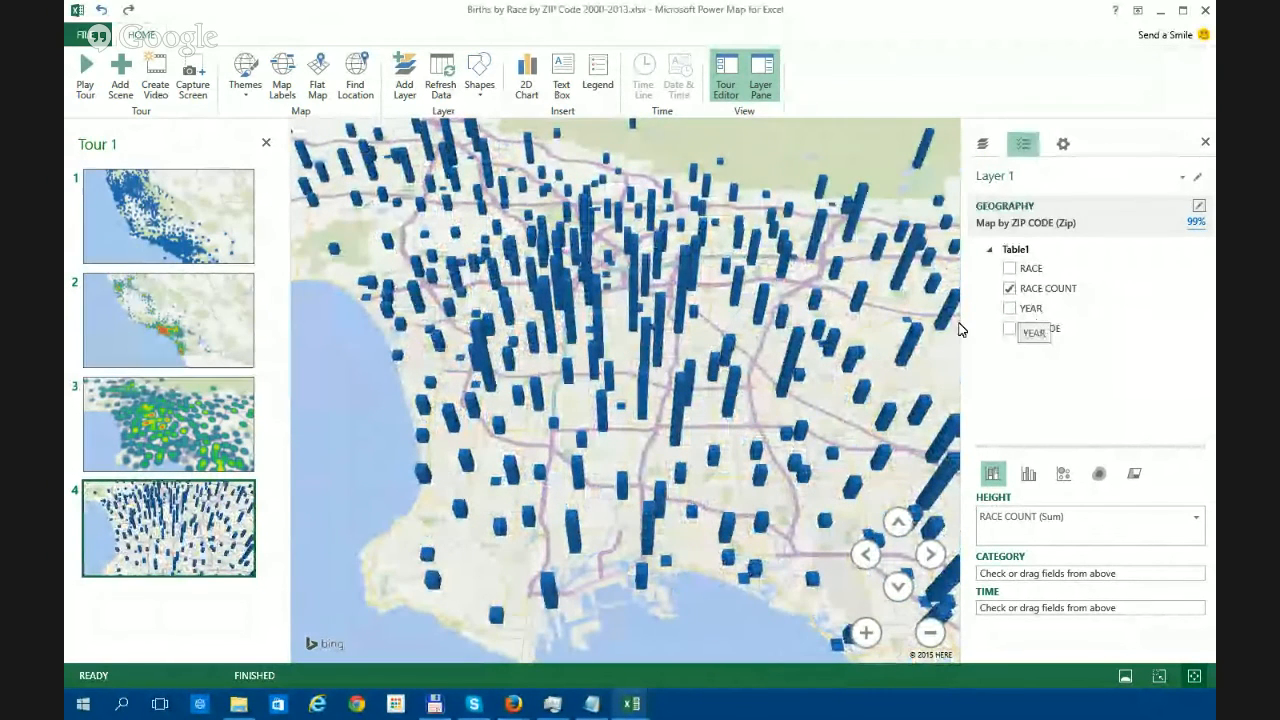
left_click_drag(1025, 308, 1000, 577)
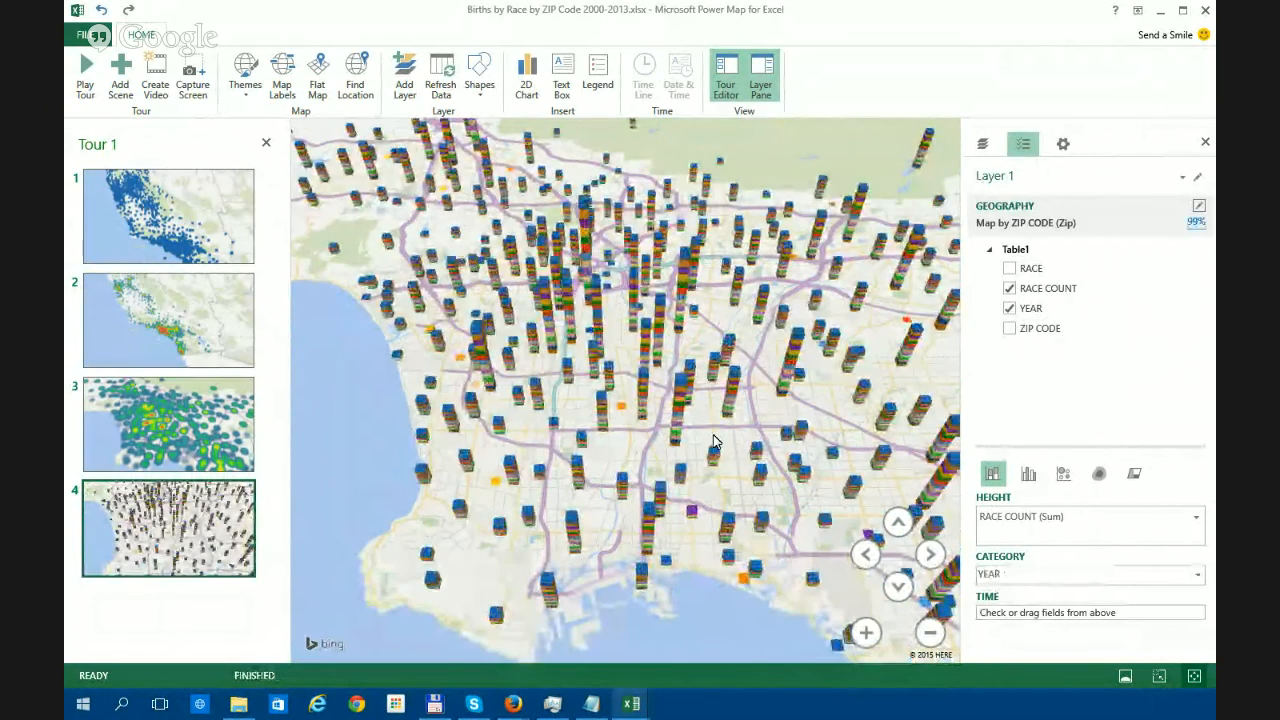
left_click_drag(727, 410, 688, 411)
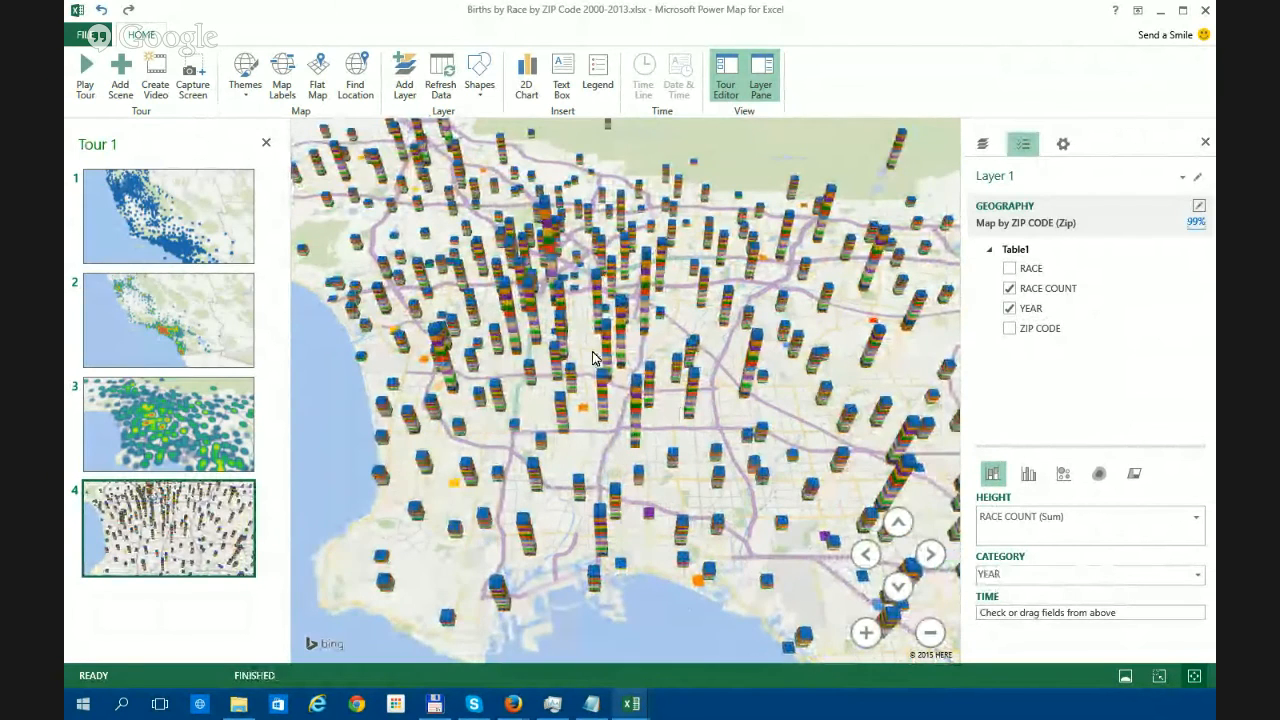
mouse_move(605, 424)
left_mouse_down()
mouse_move(599, 404)
mouse_move(611, 415)
left_mouse_up()
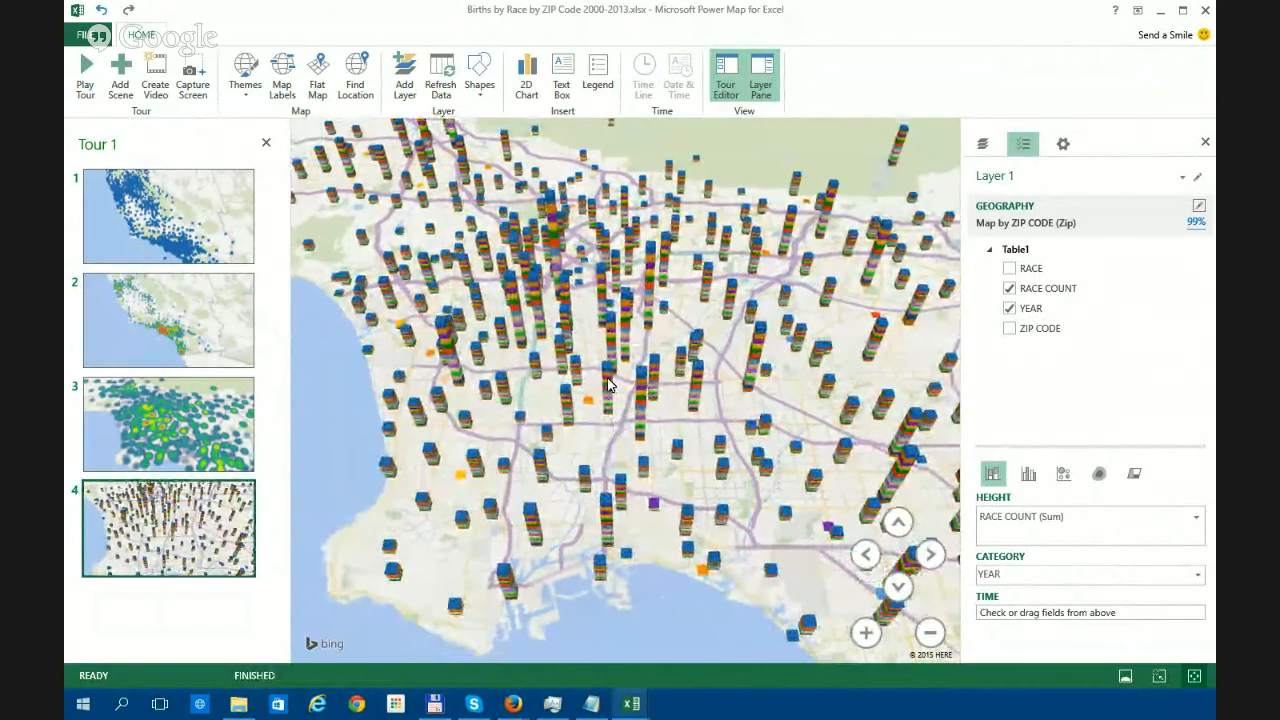
- Change scene 4 to Clustered Column and select a single-year column for ZIP code 90201 to inspect its birth count
left_click(1029, 476)
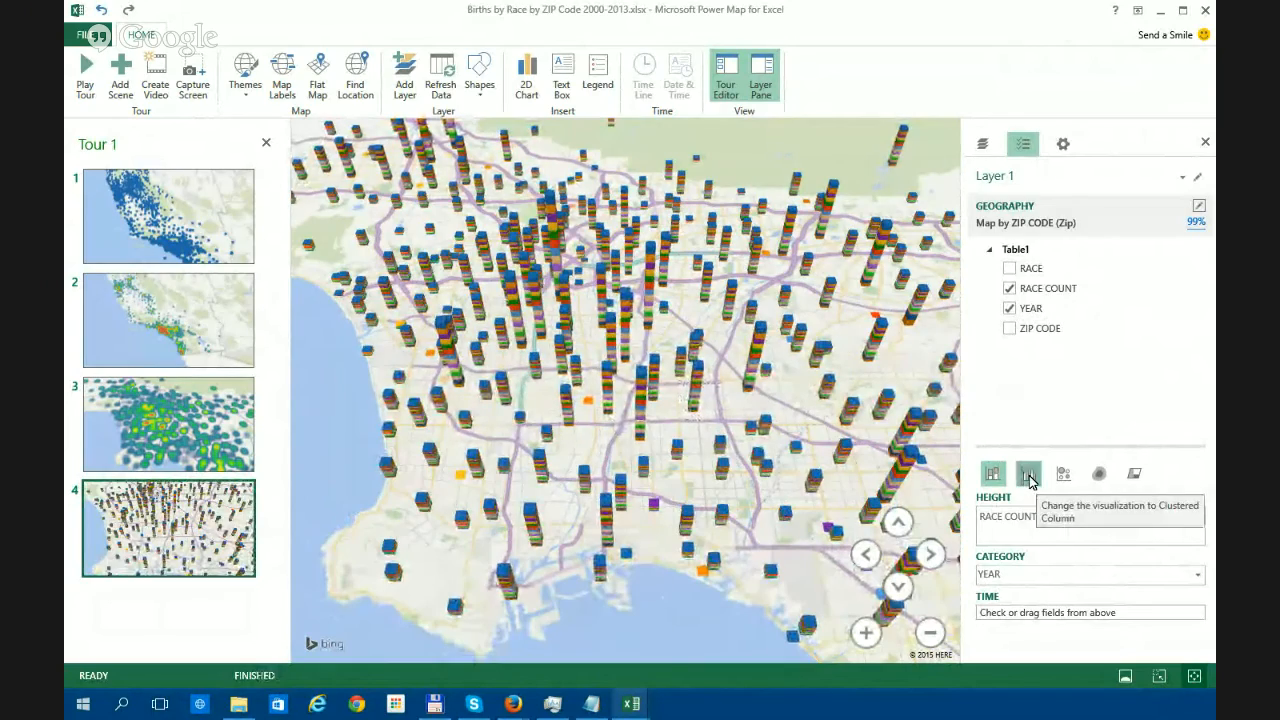
scroll(718, 438, "up", 3)
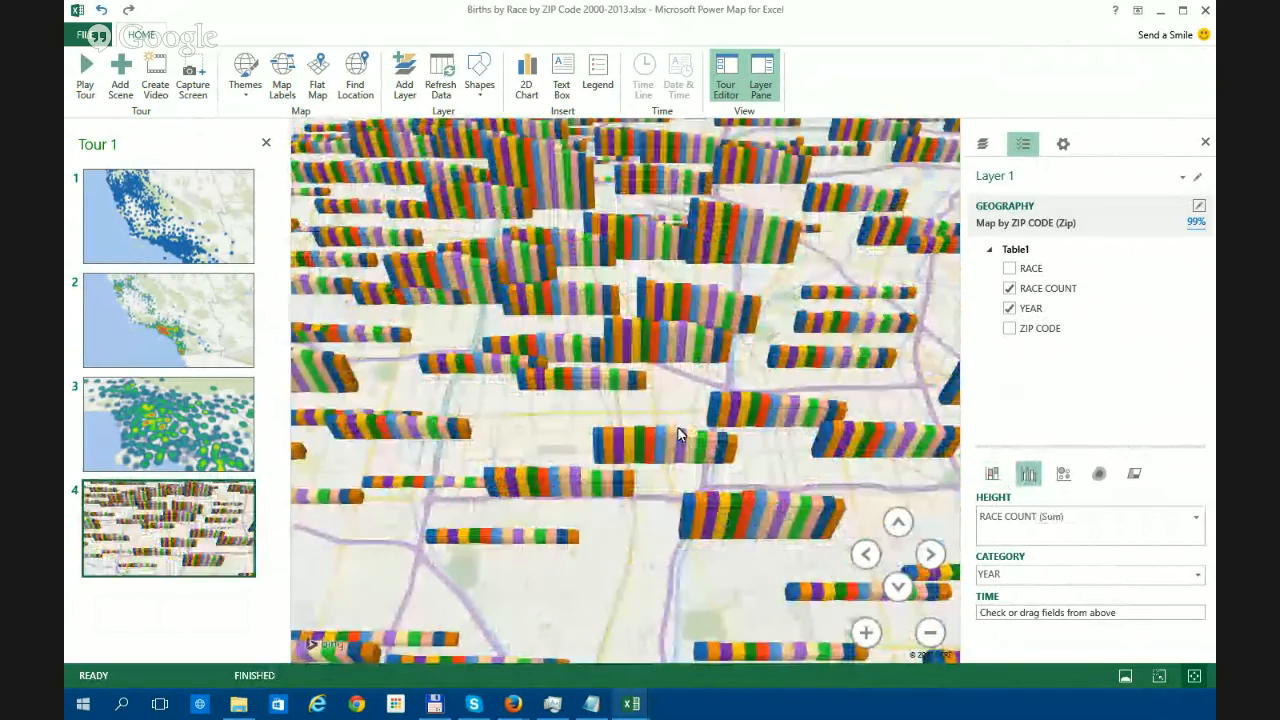
left_click_drag(655, 305, 674, 464)
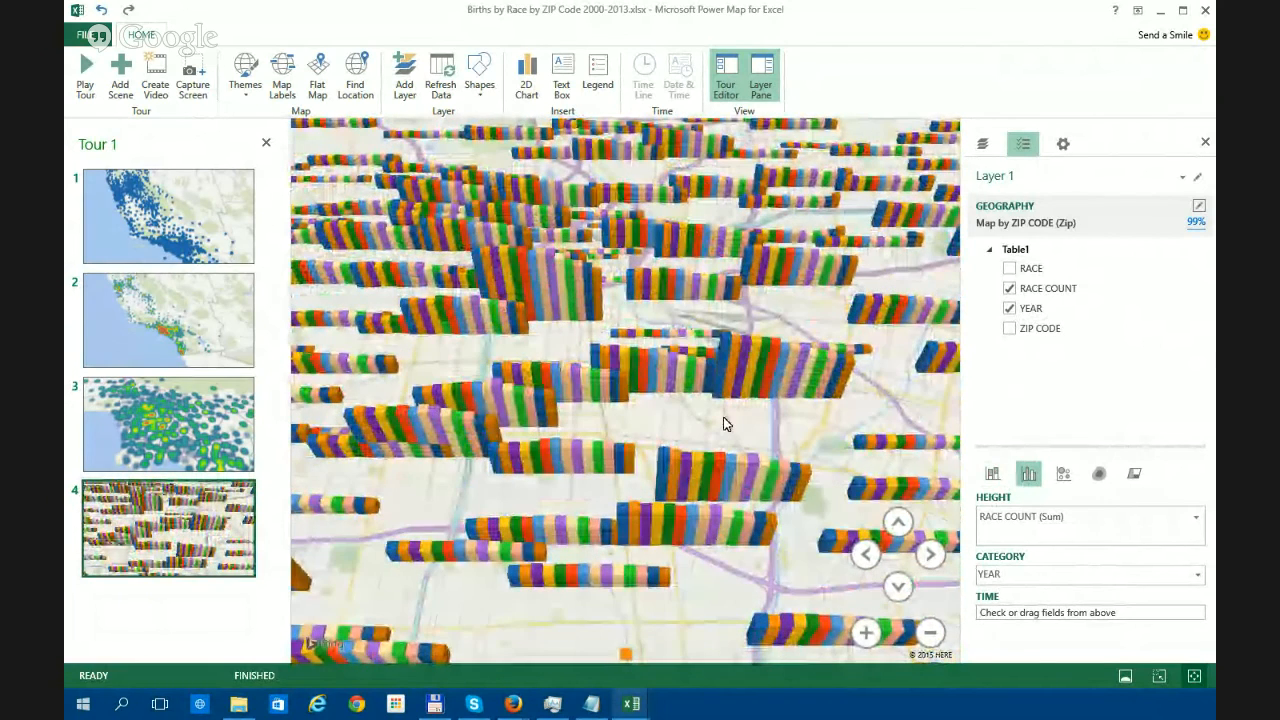
left_click(768, 373)
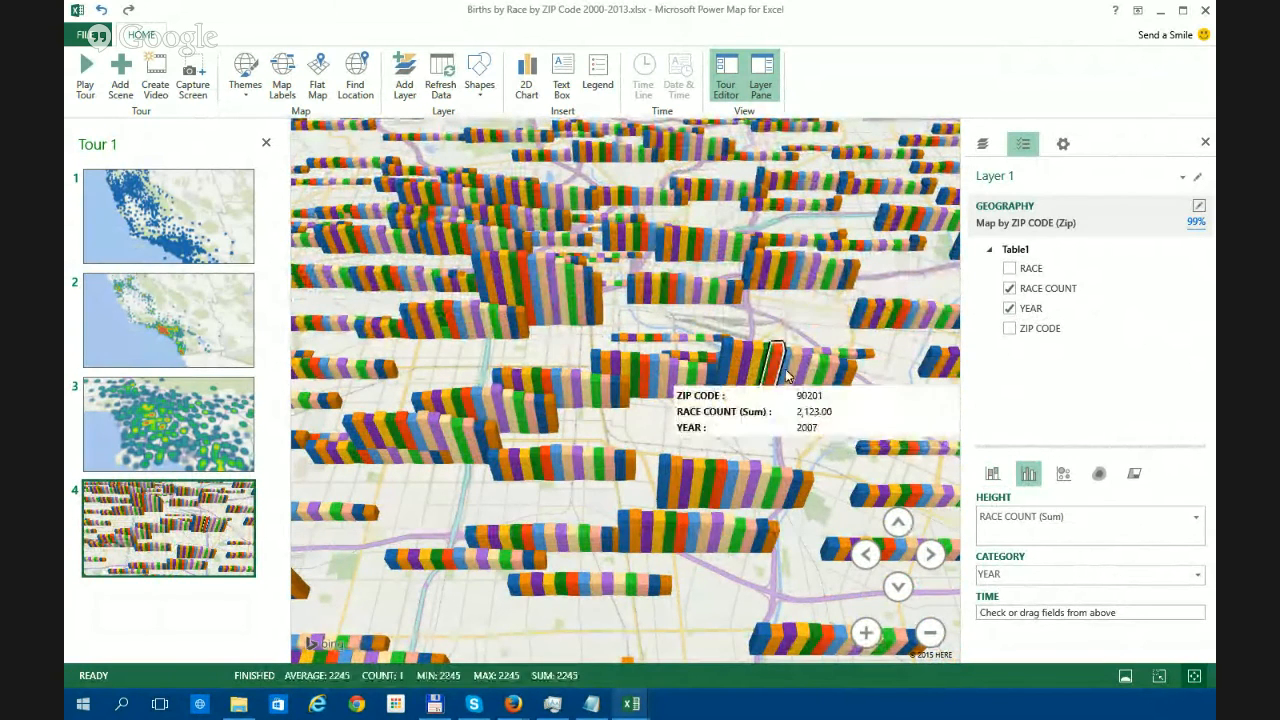
mouse_move(776, 377)
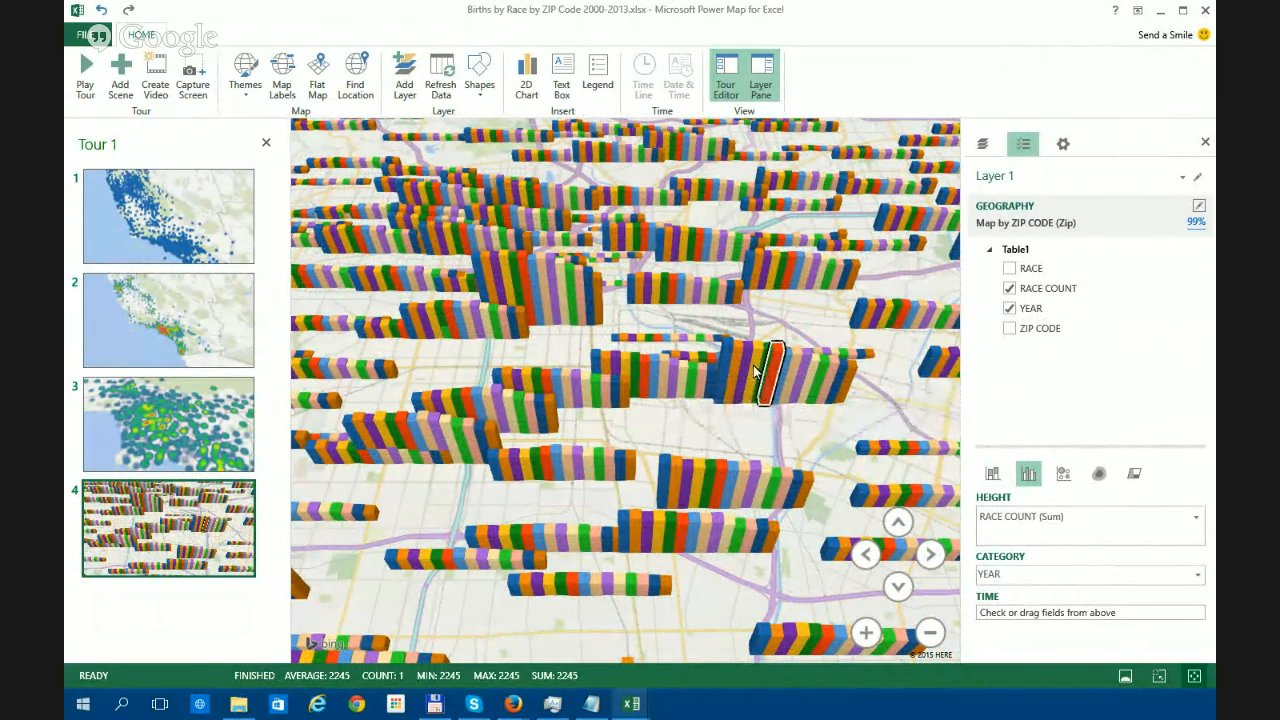
- Inspect the birth counts of other single-year columns in the tall cluster for ZIP code 90201
left_click(755, 372)
left_click(840, 378)
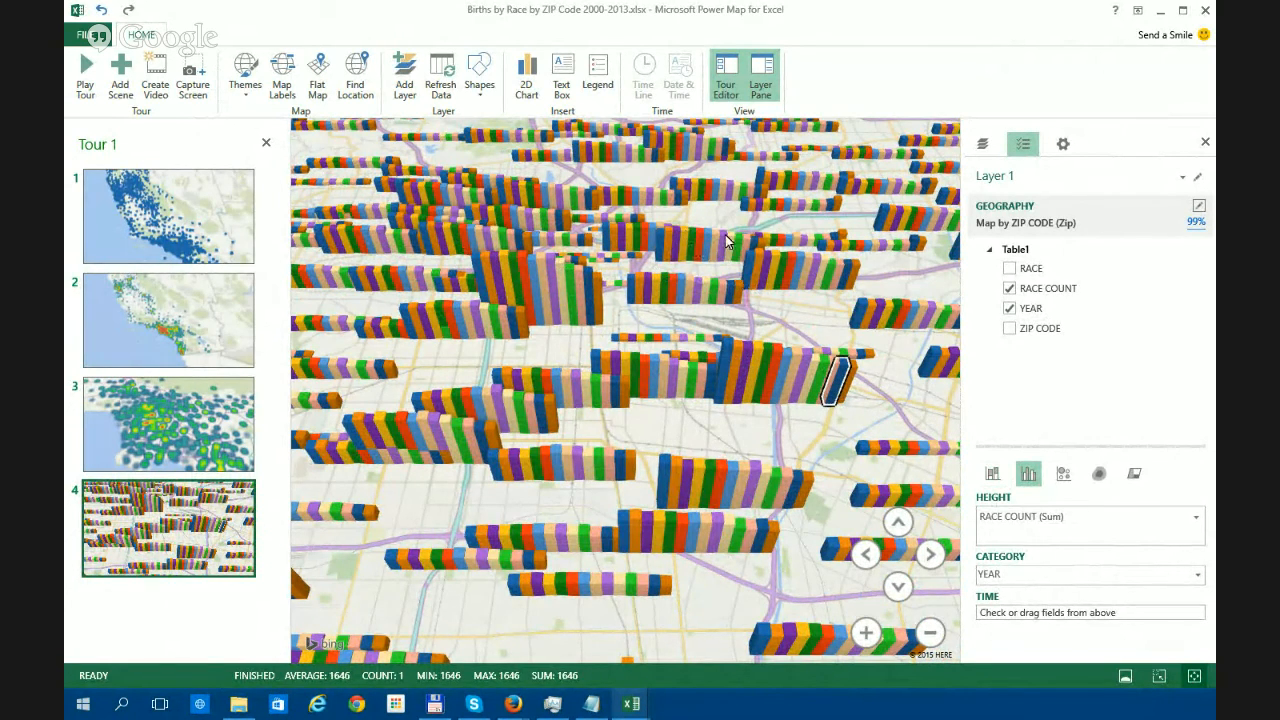
left_click_drag(571, 506, 543, 557)
left_click_drag(743, 351, 734, 286)
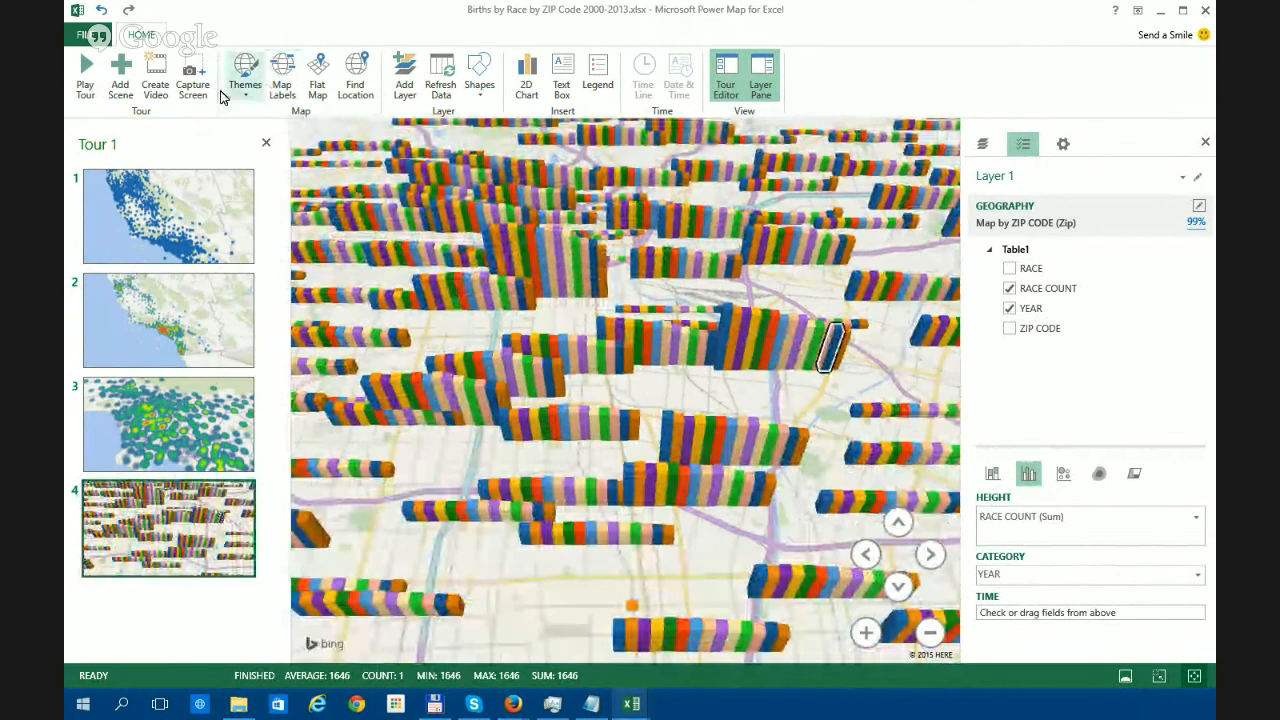
- Add a fifth scene of the Los Angeles clustered columns and change its map theme to satellite imagery
left_click(119, 78)
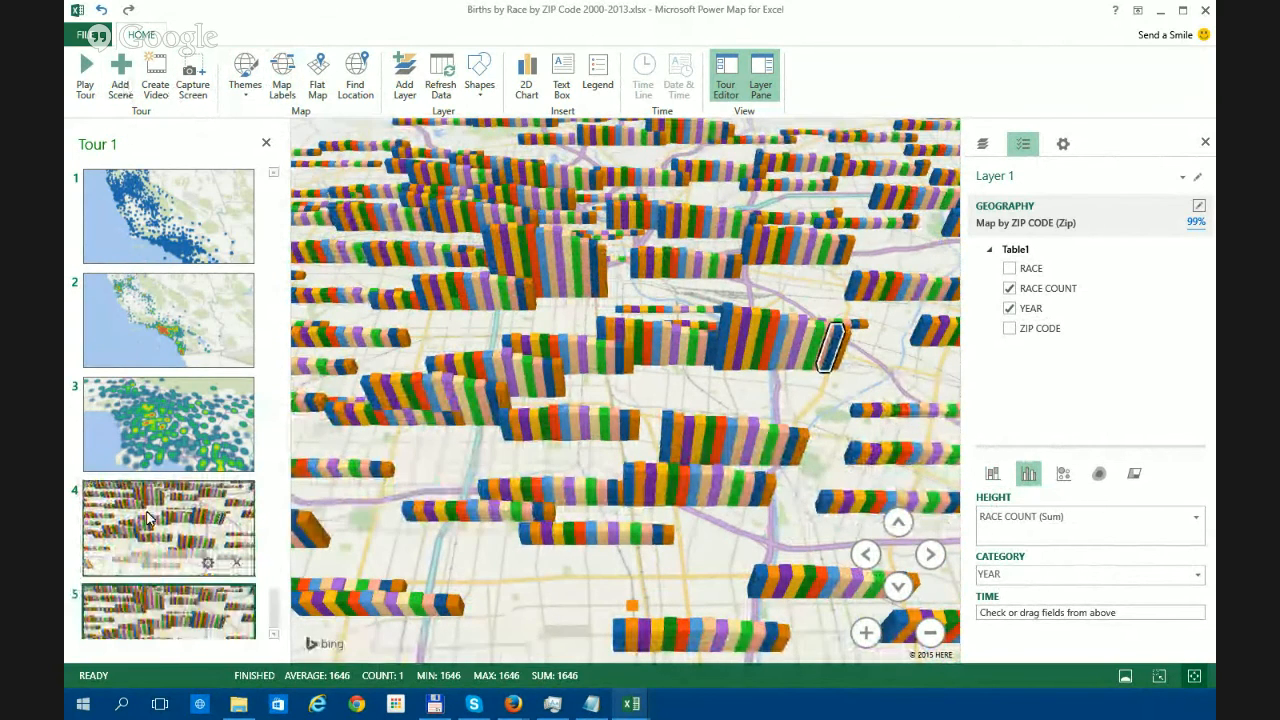
left_click_drag(514, 486, 525, 447)
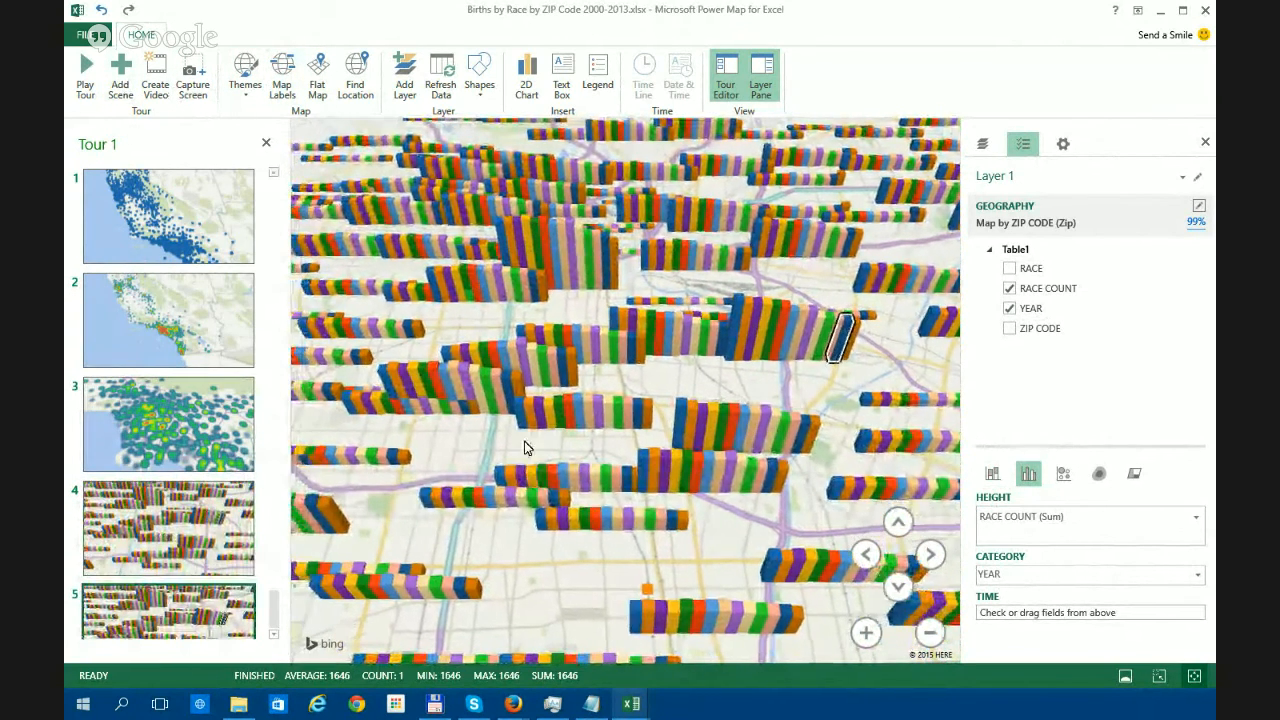
left_click(249, 88)
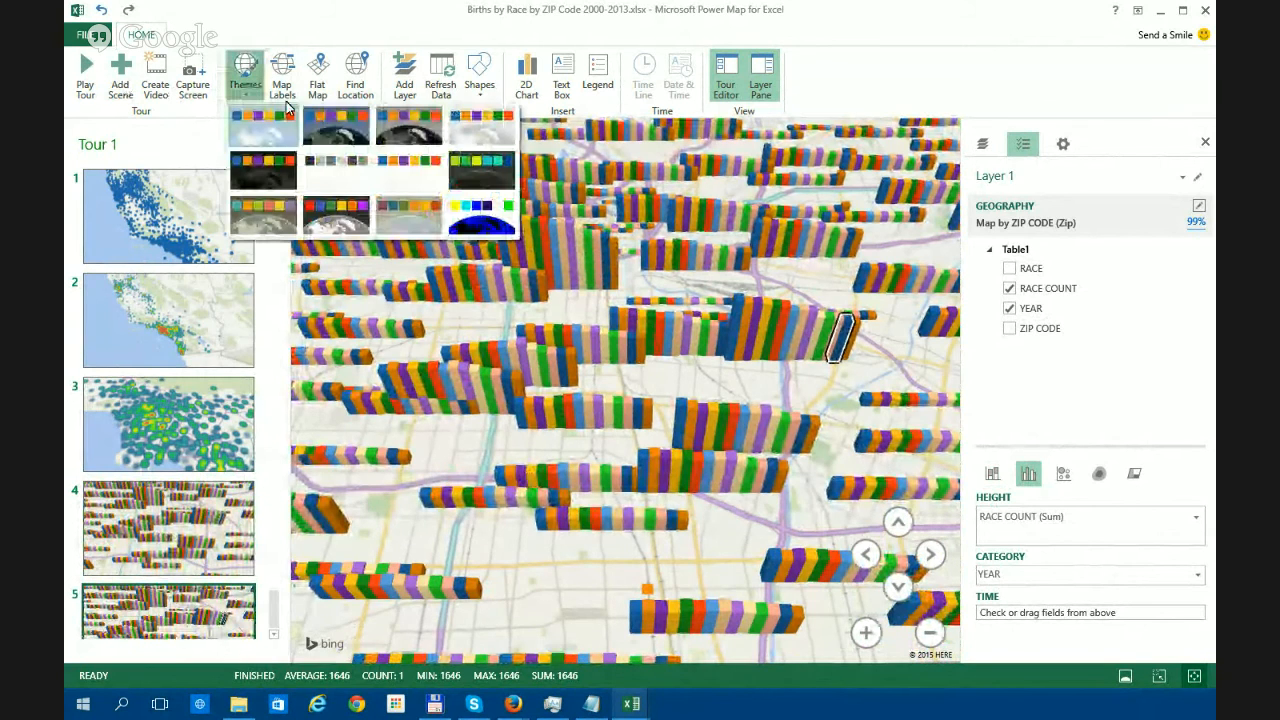
left_click(336, 128)
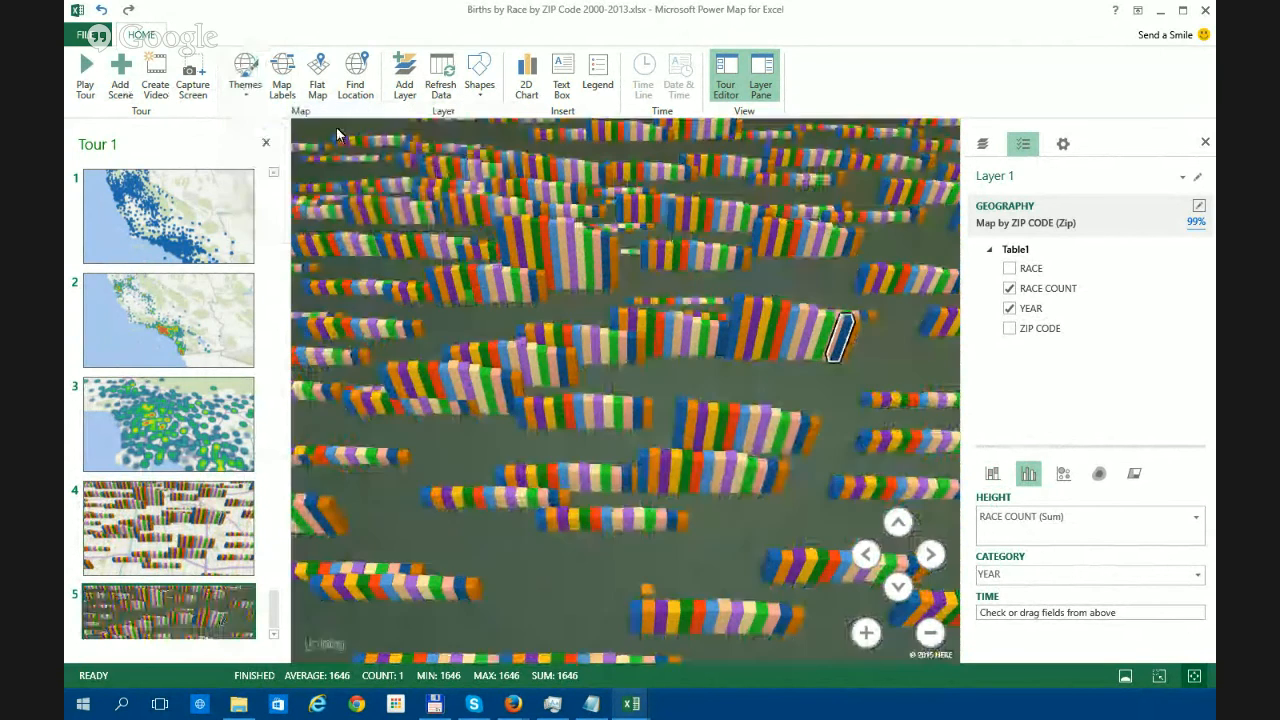
left_click_drag(640, 442, 698, 414)
scroll(643, 494, "down", 1)
scroll(640, 485, "up", 4)
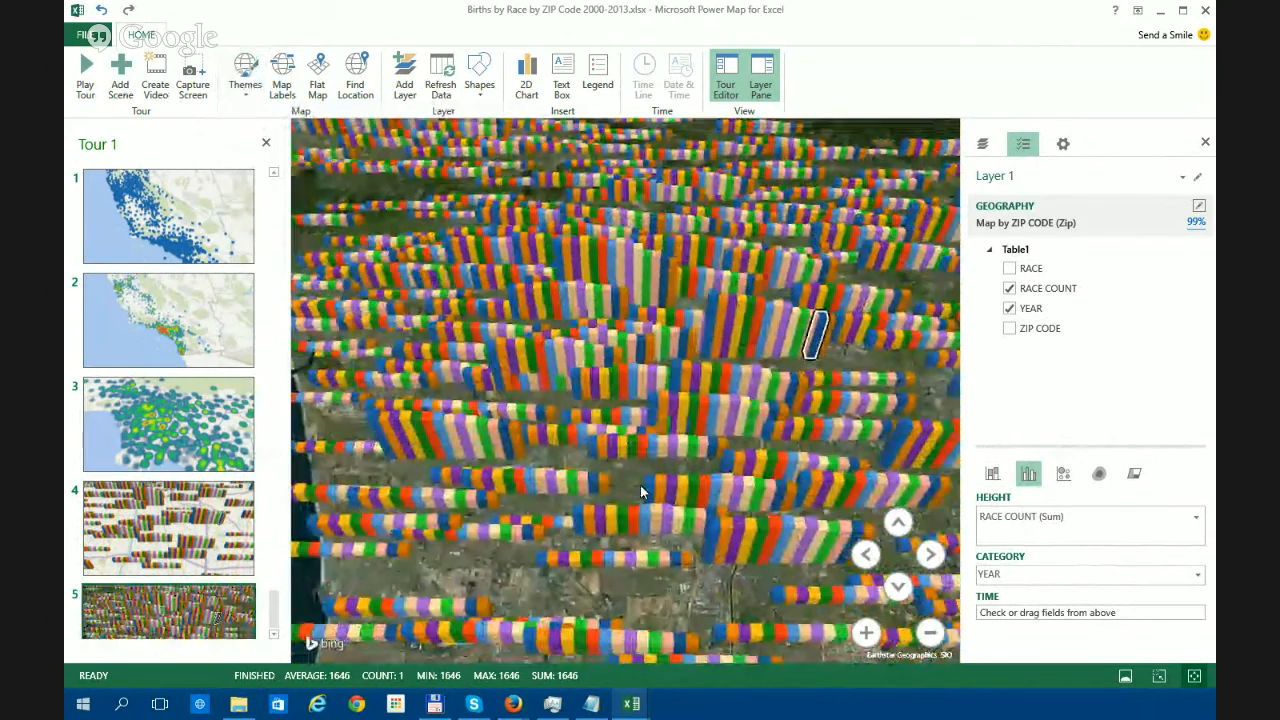
scroll(607, 398, "up", 3)
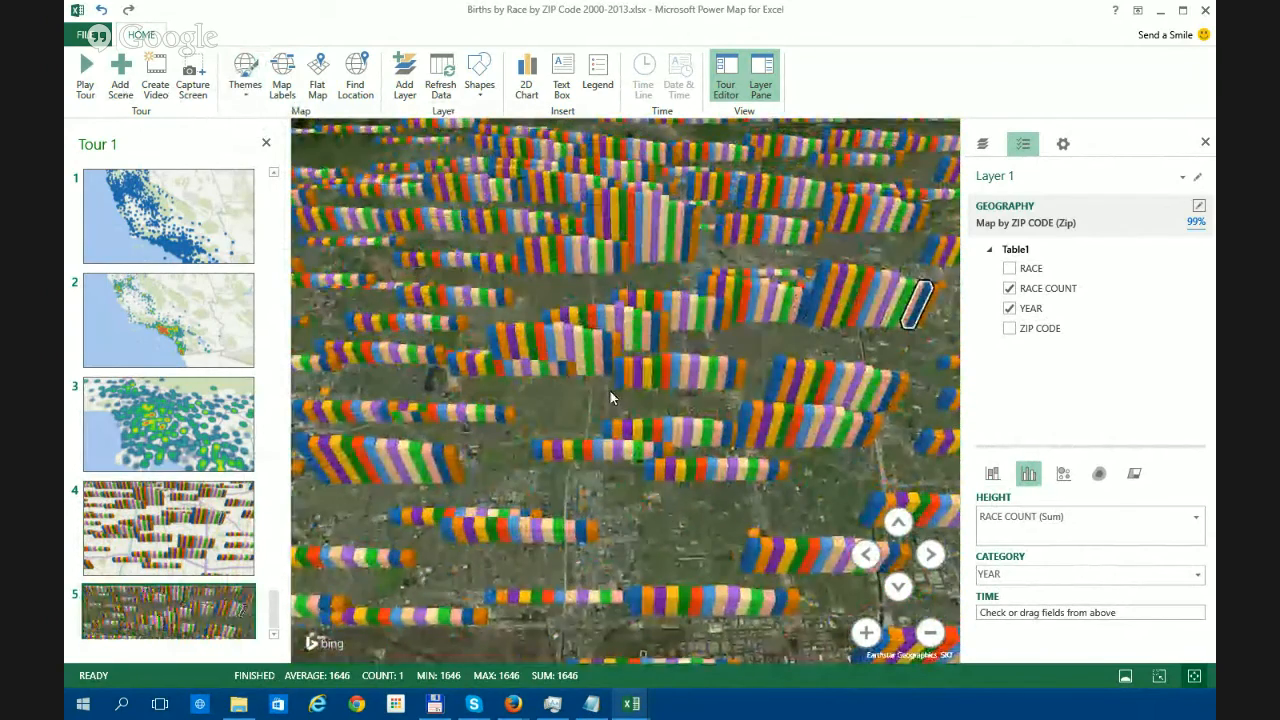
left_click_drag(579, 389, 628, 415)
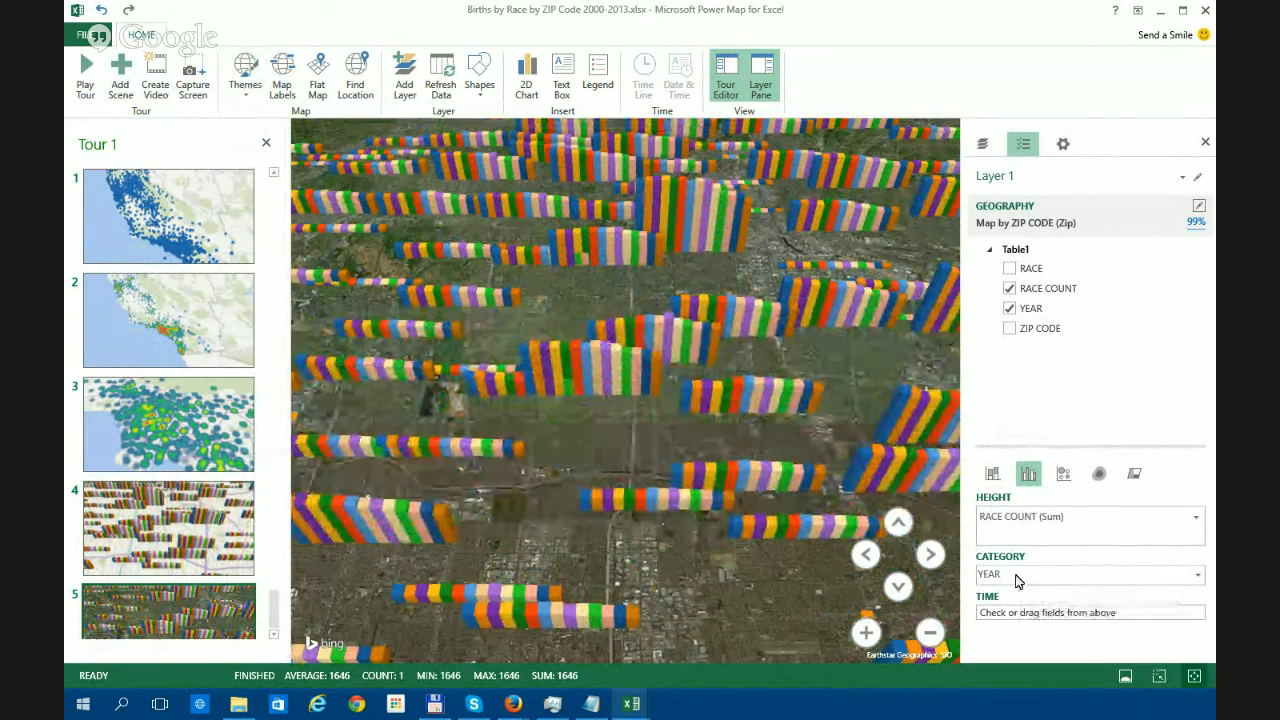
- Replace YEAR with RACE as the category in scene 5 and inspect the Black and Hispanic columns for ZIP code 90044
left_click(1197, 574)
left_click(1094, 590)
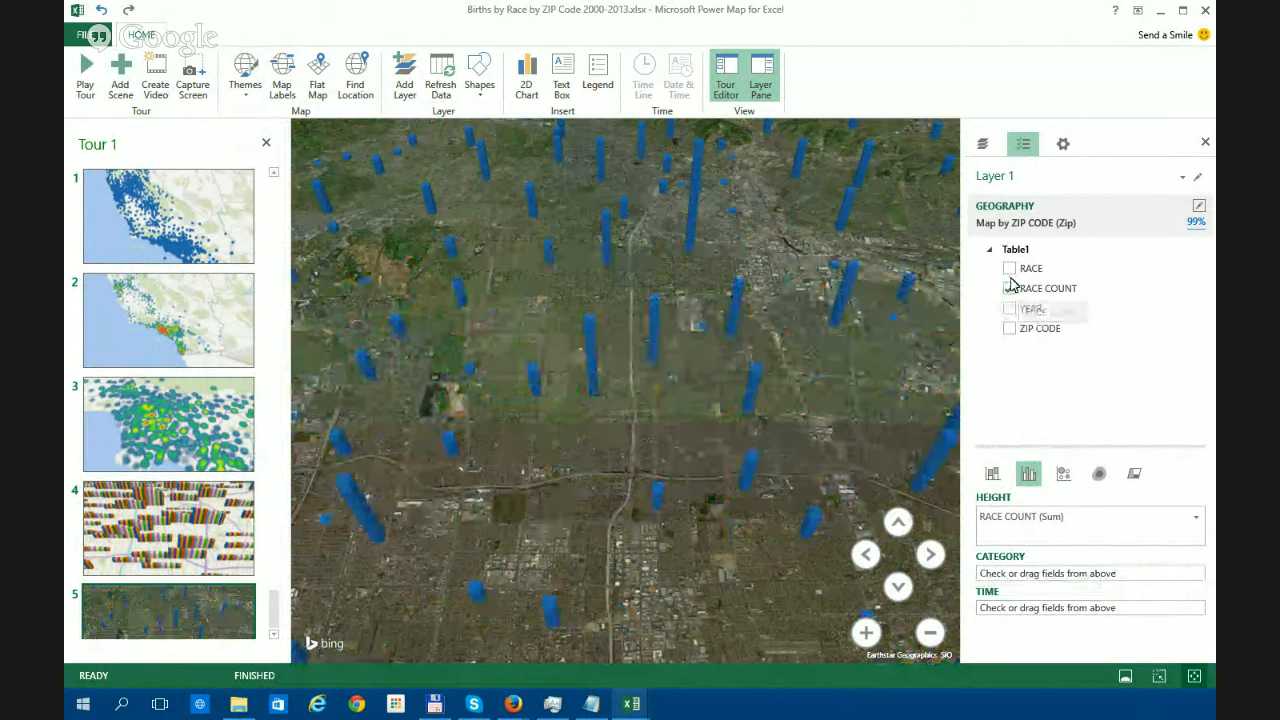
left_click_drag(1076, 427, 1012, 578)
mouse_move(612, 417)
left_mouse_down()
mouse_move(636, 439)
mouse_move(621, 440)
left_mouse_up()
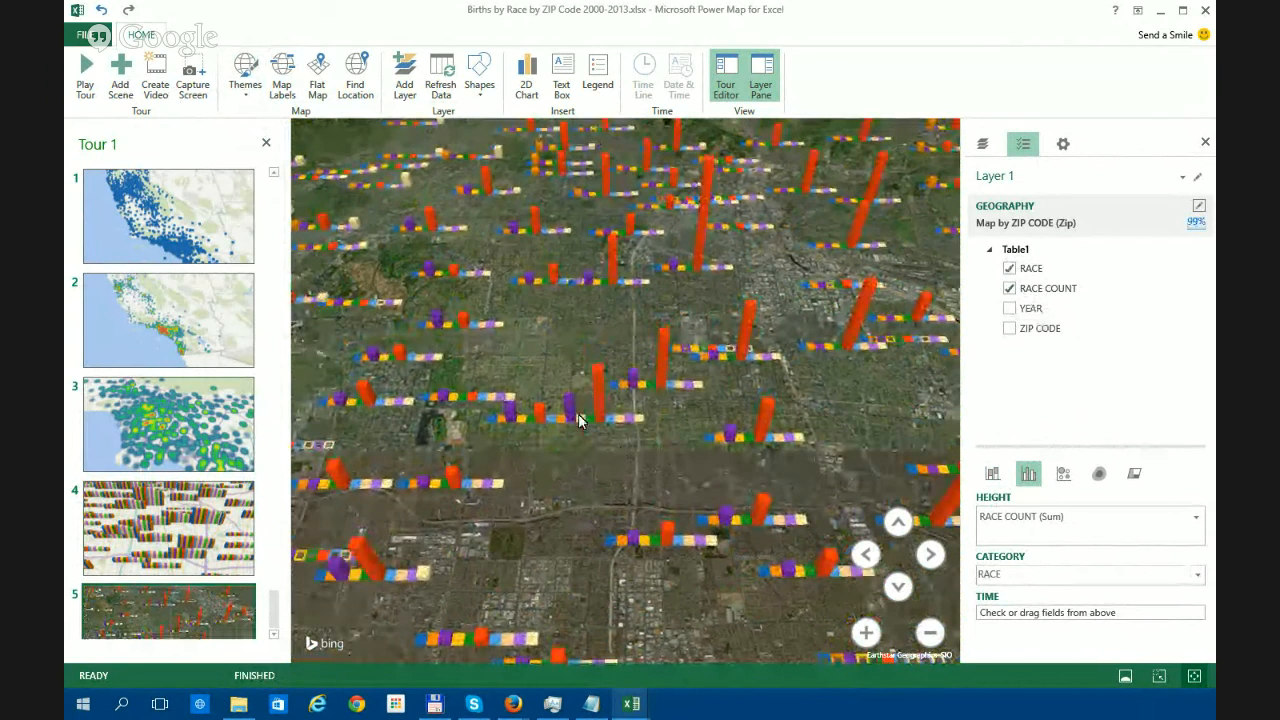
mouse_move(566, 414)
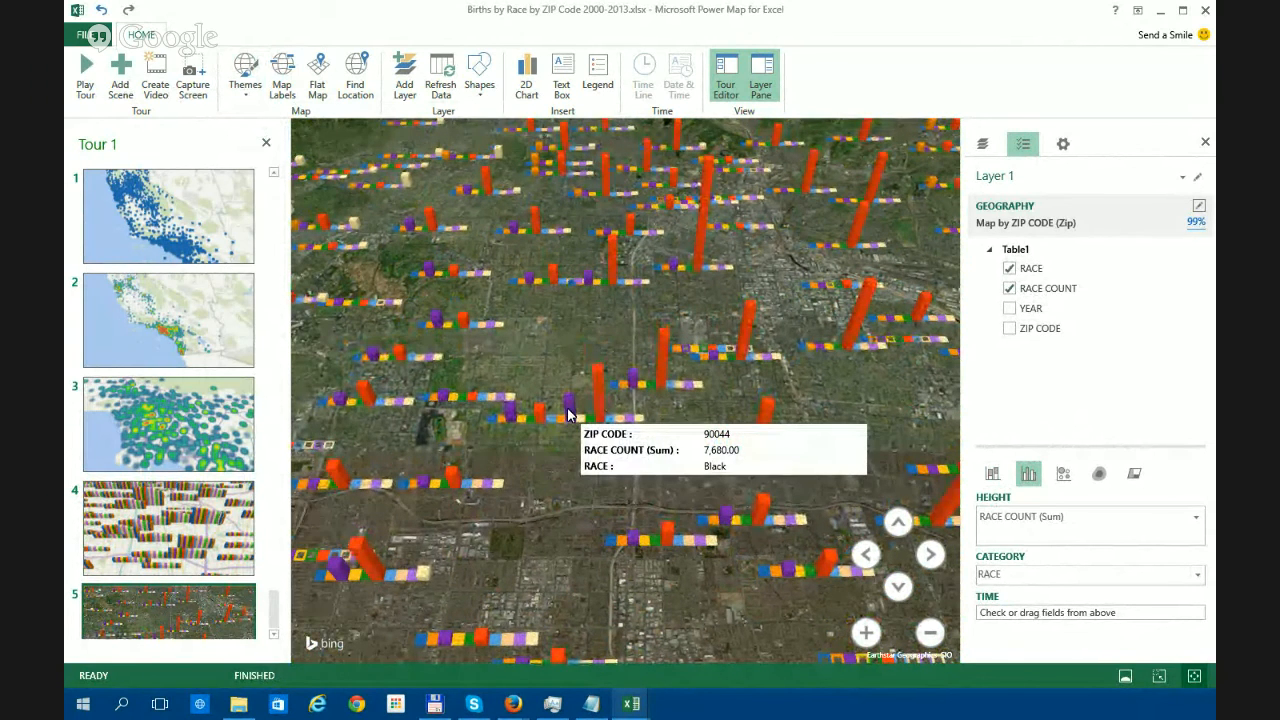
left_click(597, 389)
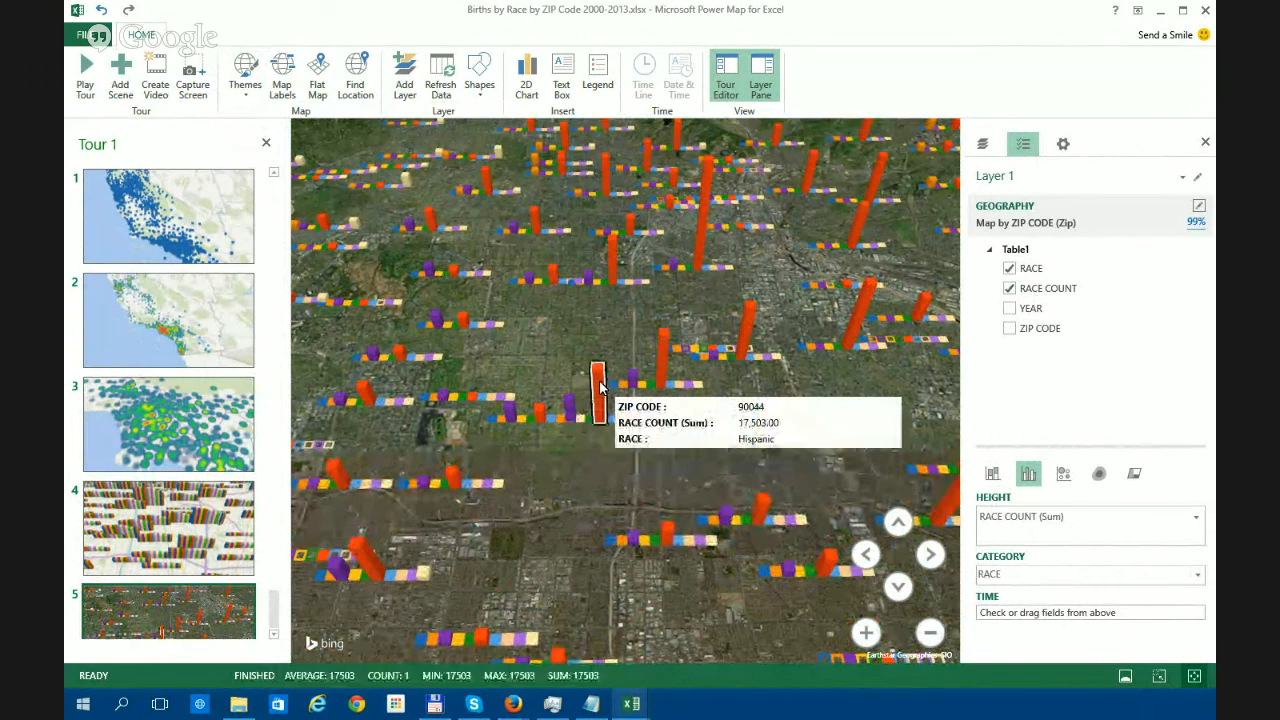
- Add a legend to scene 5, reshape it to show every race category, and place it beside the columns
right_click(902, 220)
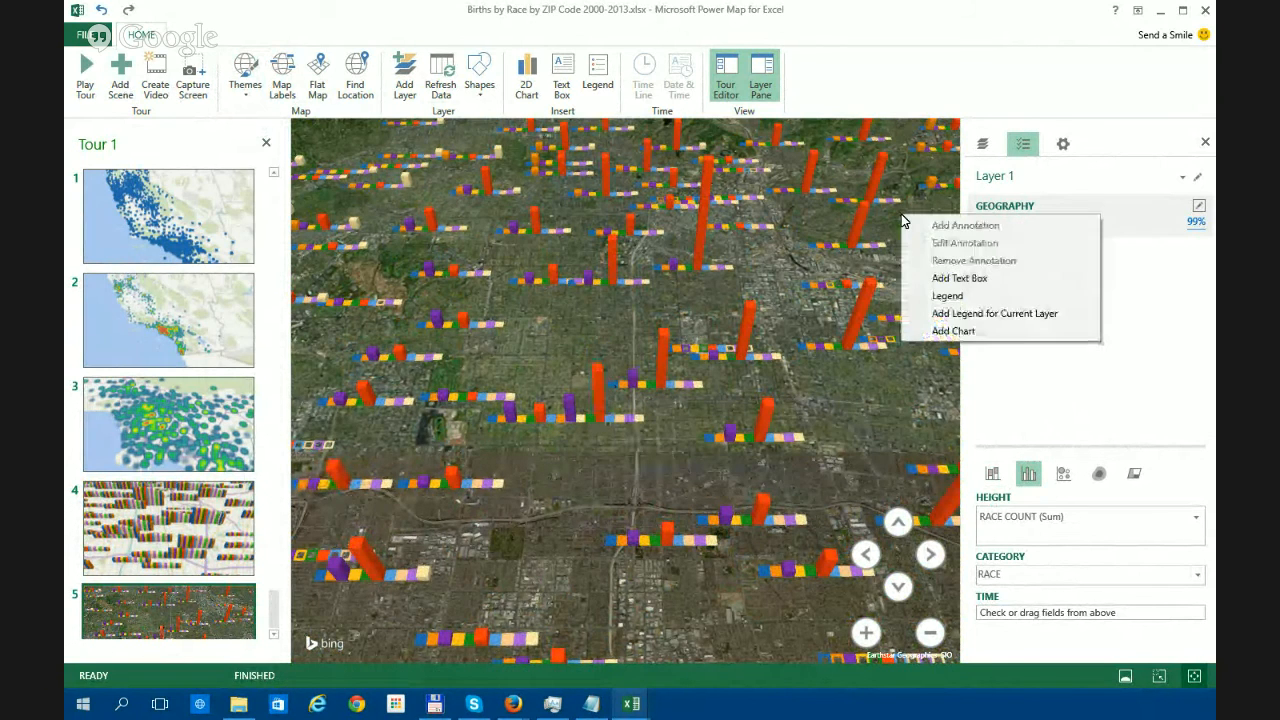
left_click(947, 296)
mouse_move(944, 315)
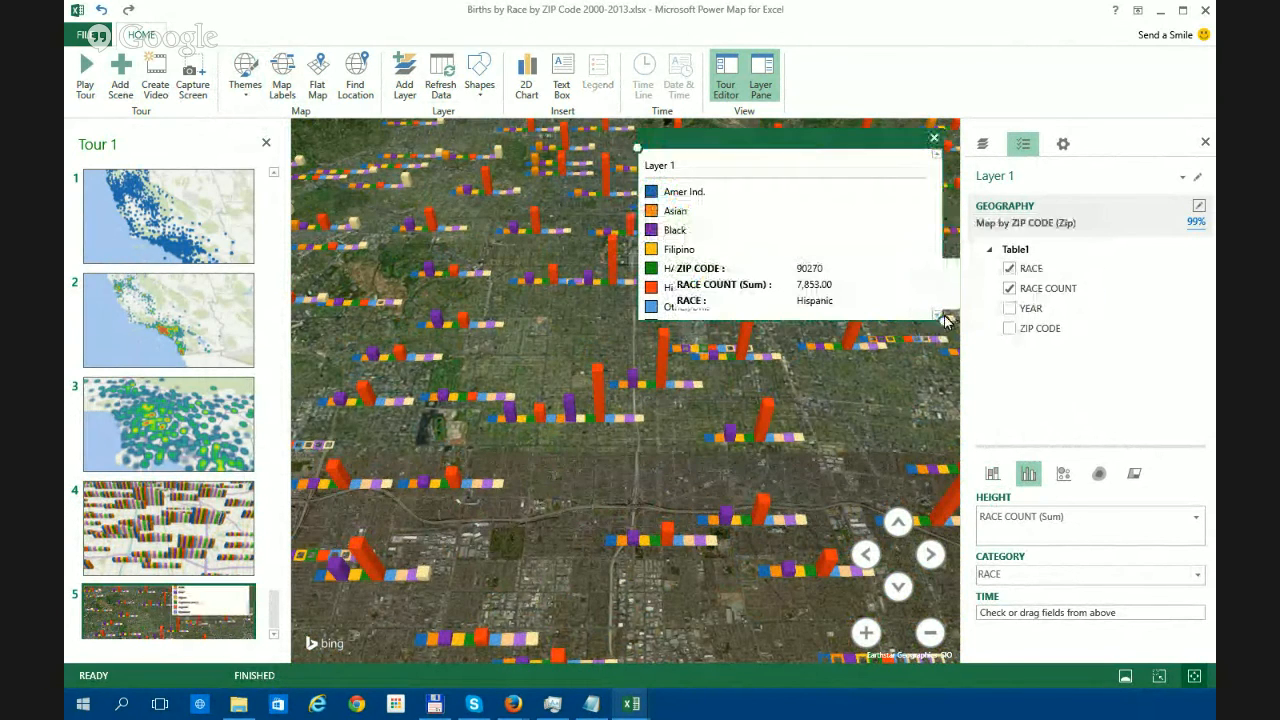
left_click_drag(944, 315, 812, 449)
left_click_drag(756, 153, 879, 163)
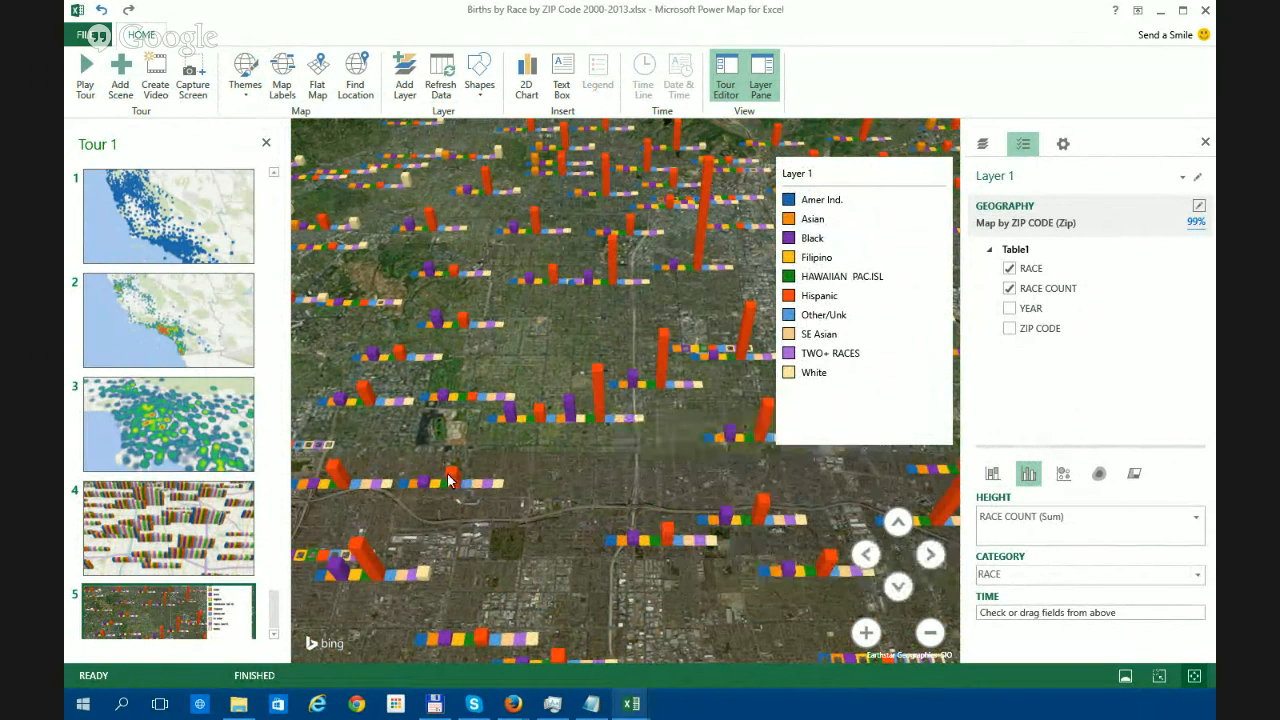
- Set the Layer 1 column height to 145% and thickness to 83% for a tilted view over Los Angeles
left_click_drag(664, 190, 531, 216)
left_click_drag(568, 298, 738, 336)
left_click_drag(572, 375, 472, 411)
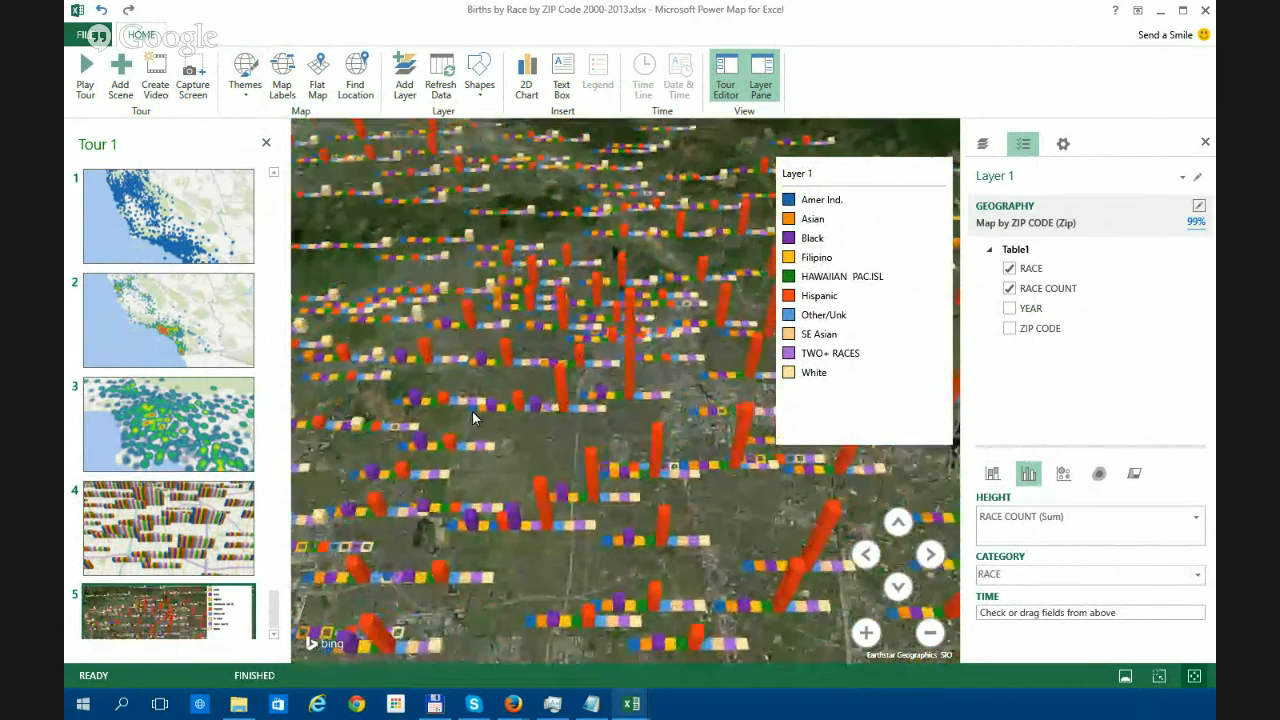
left_click(1063, 145)
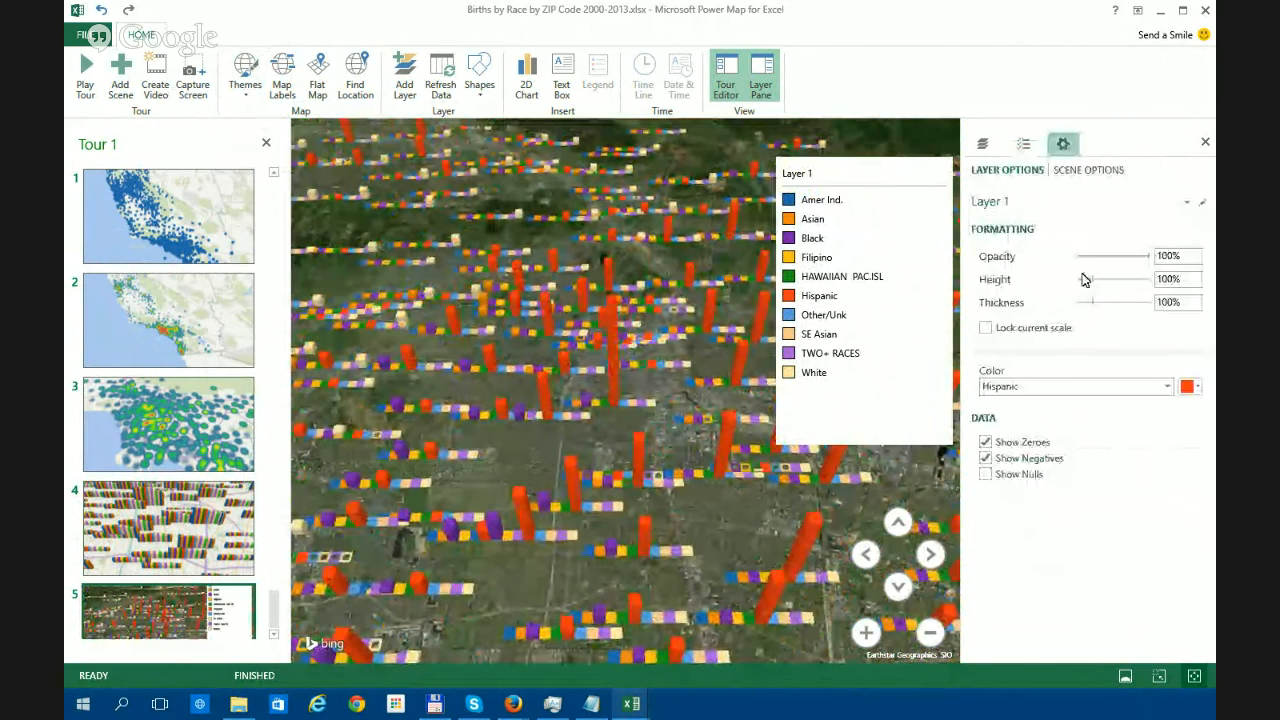
mouse_move(1093, 302)
left_mouse_down()
mouse_move(1092, 281)
mouse_move(1100, 288)
left_mouse_up()
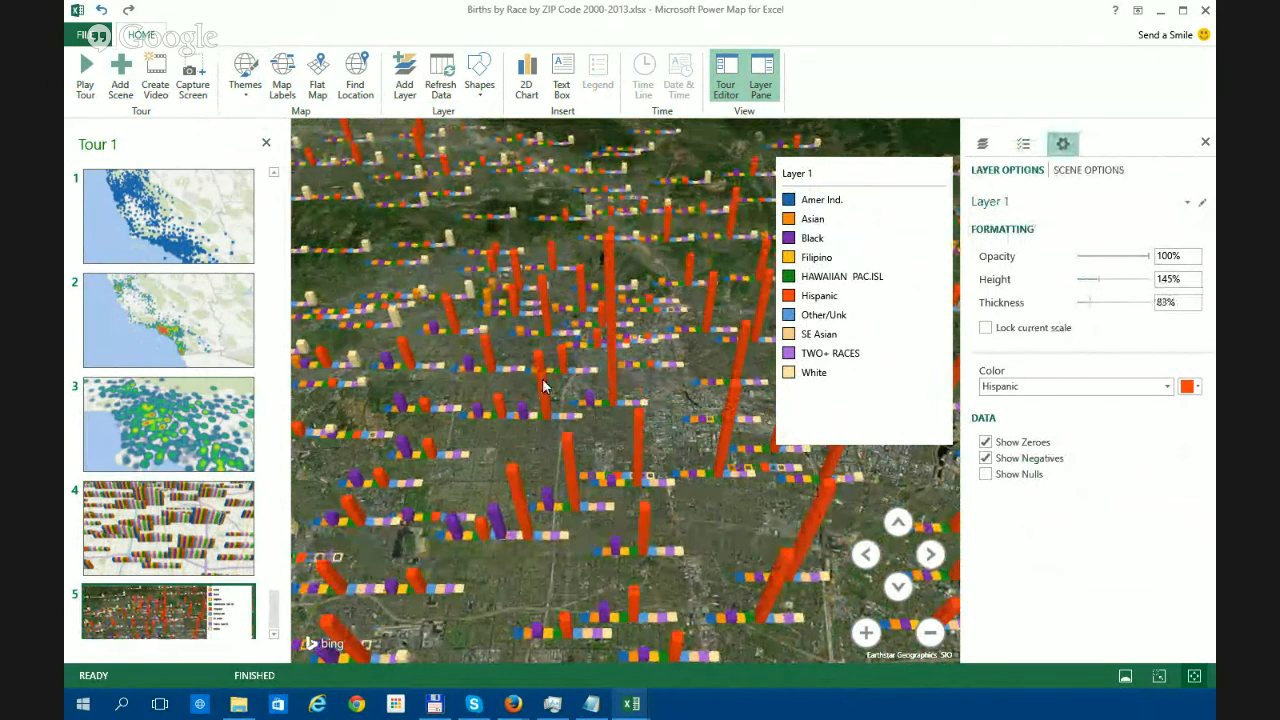
left_click(897, 587)
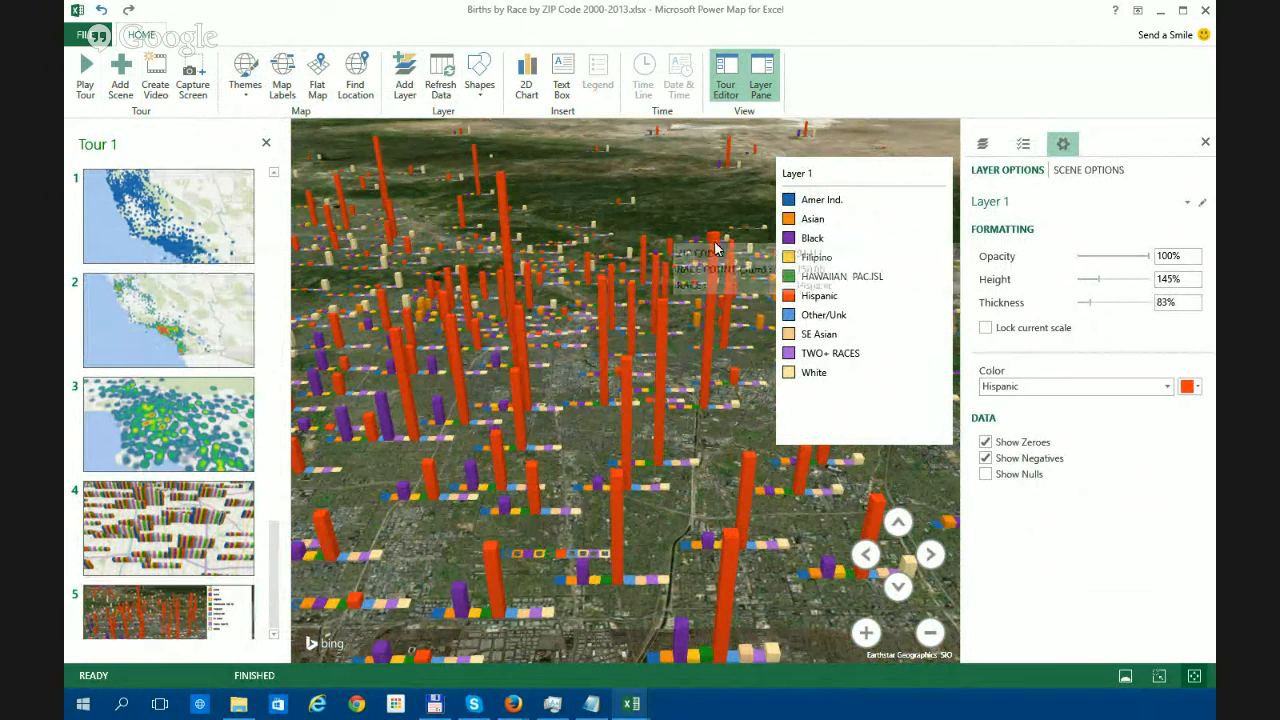
- Play the whole tour and inspect the tallest Hispanic columns, including ZIP code 90201, in the final scene
mouse_move(893, 180)
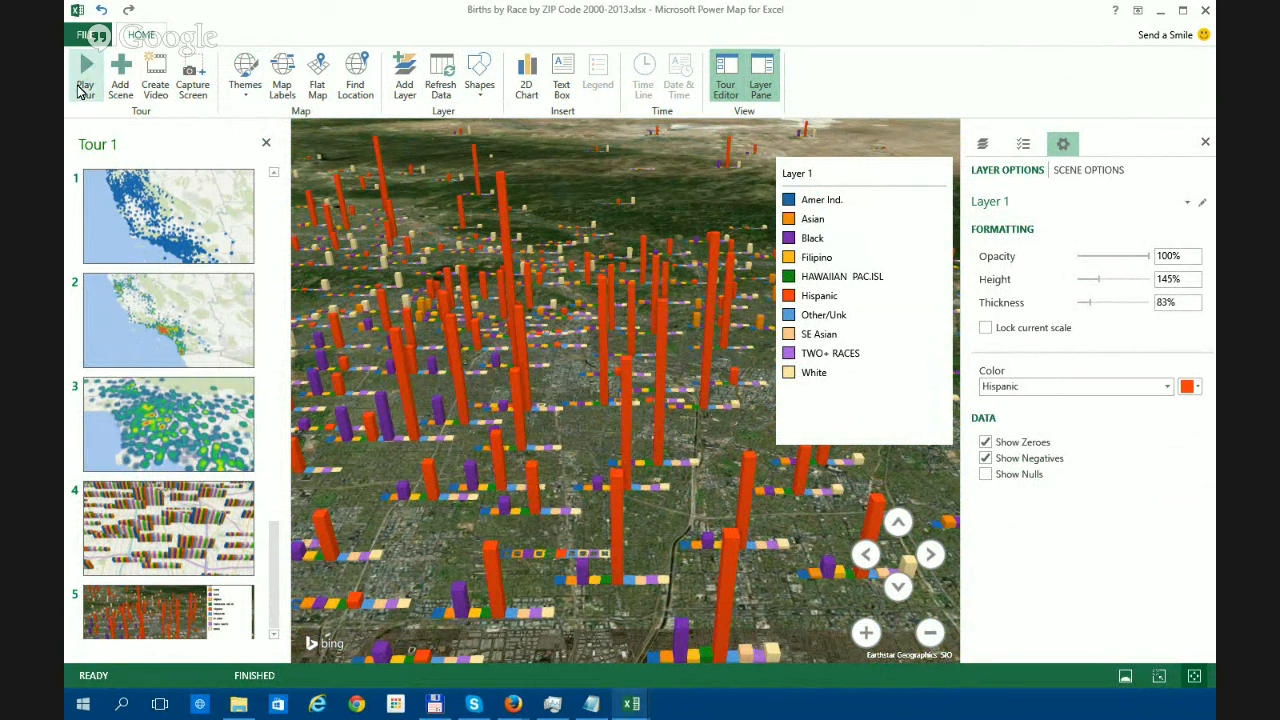
left_click(86, 85)
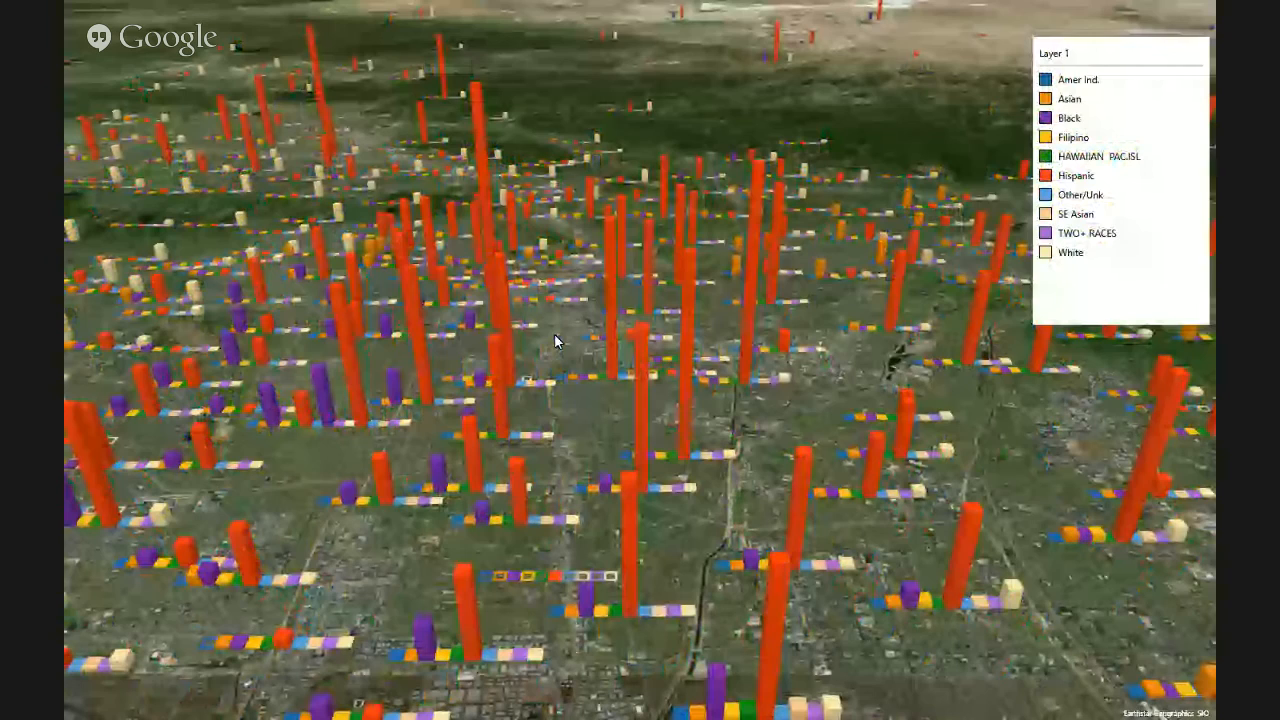
mouse_move(699, 260)
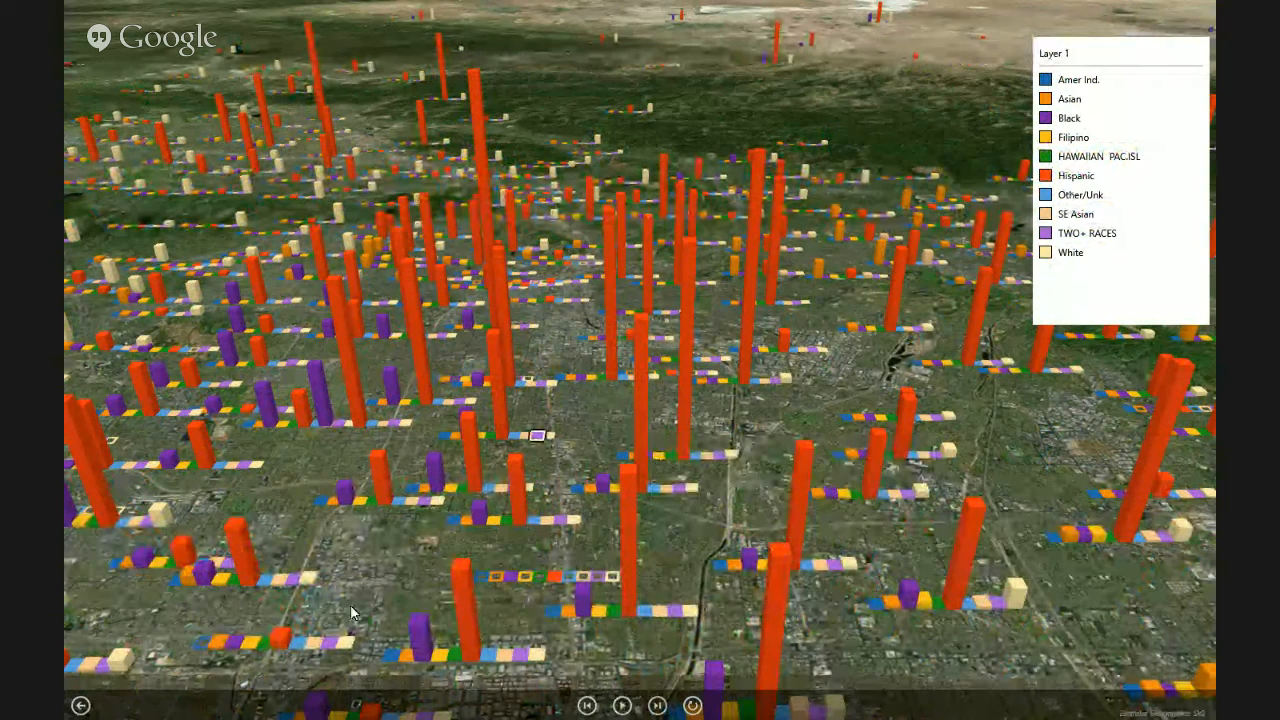
left_click(502, 418)
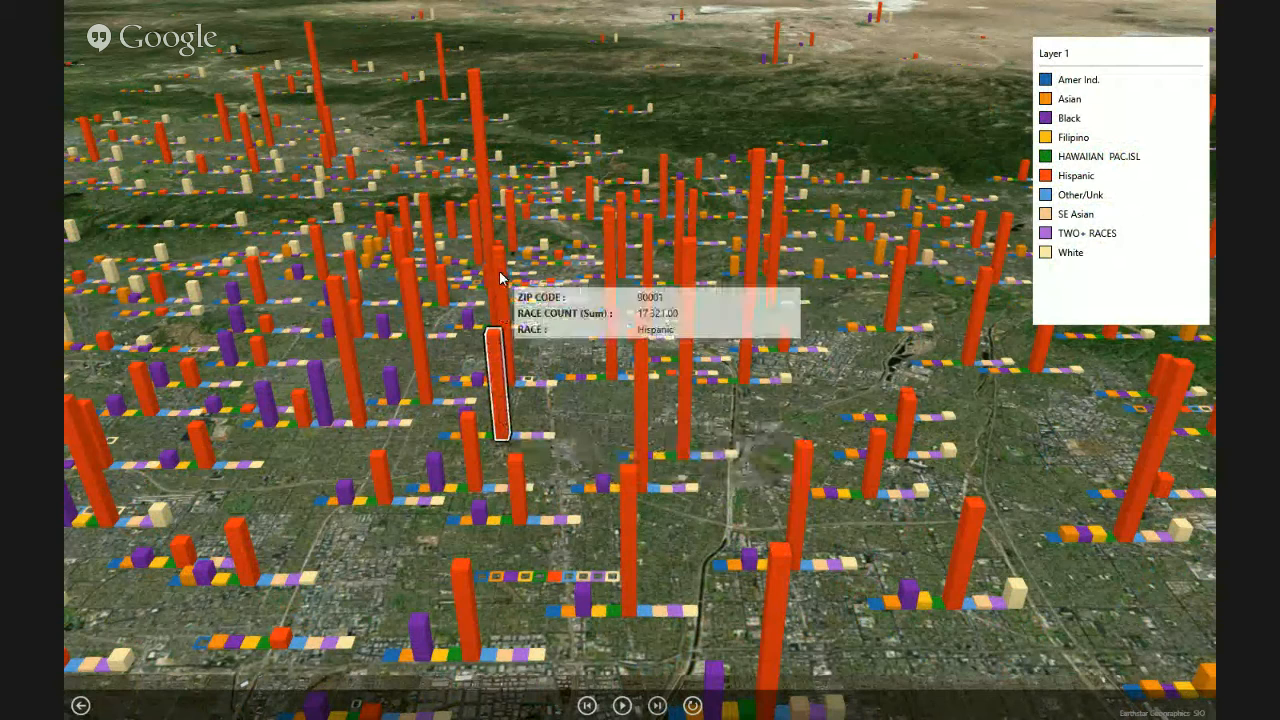
mouse_move(753, 250)
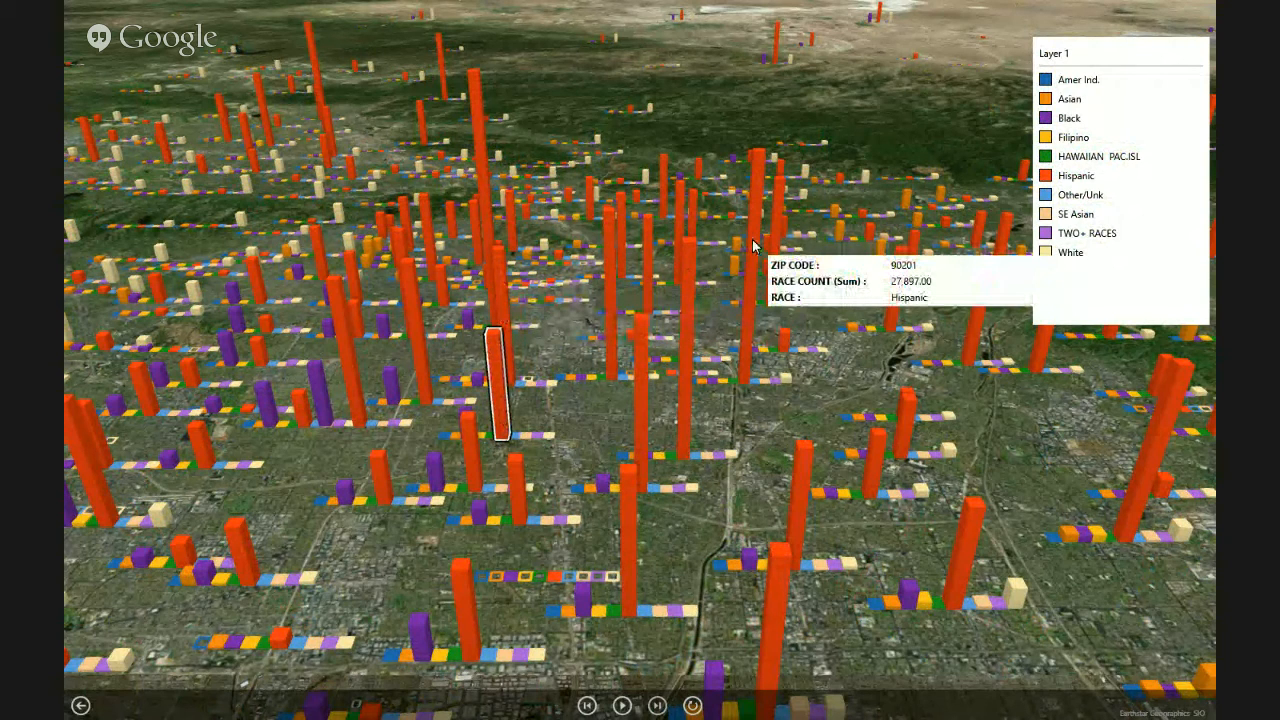
left_click(480, 119)
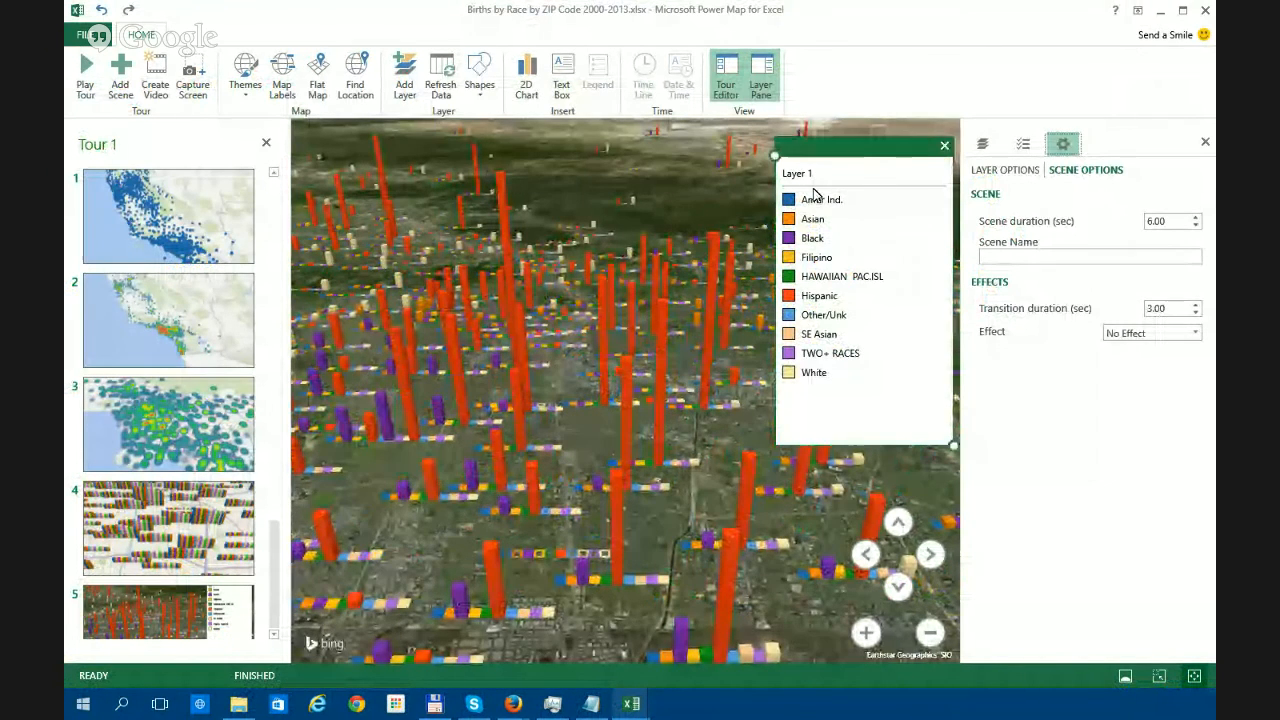
- Shift the race legend slightly inward on the scene 5 map and close the Power Map window
mouse_move(860, 160)
left_mouse_down()
mouse_move(837, 143)
mouse_move(846, 153)
left_mouse_up()
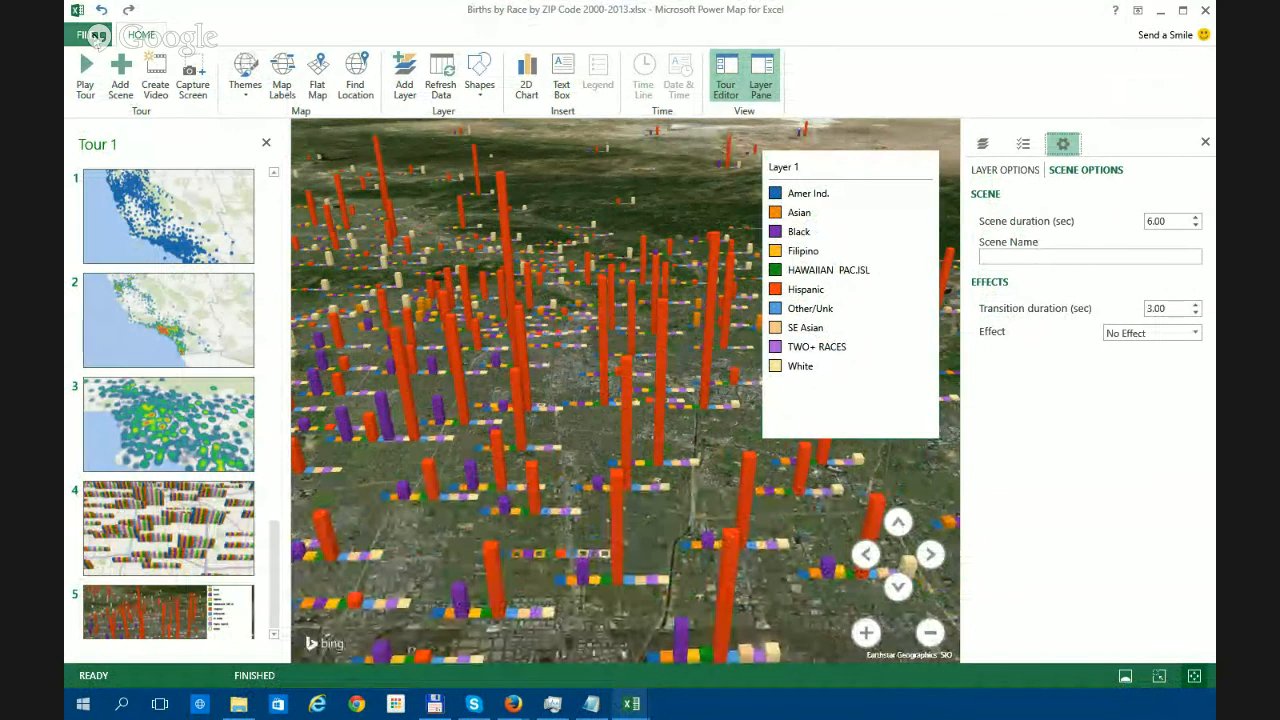
left_click(1207, 12)
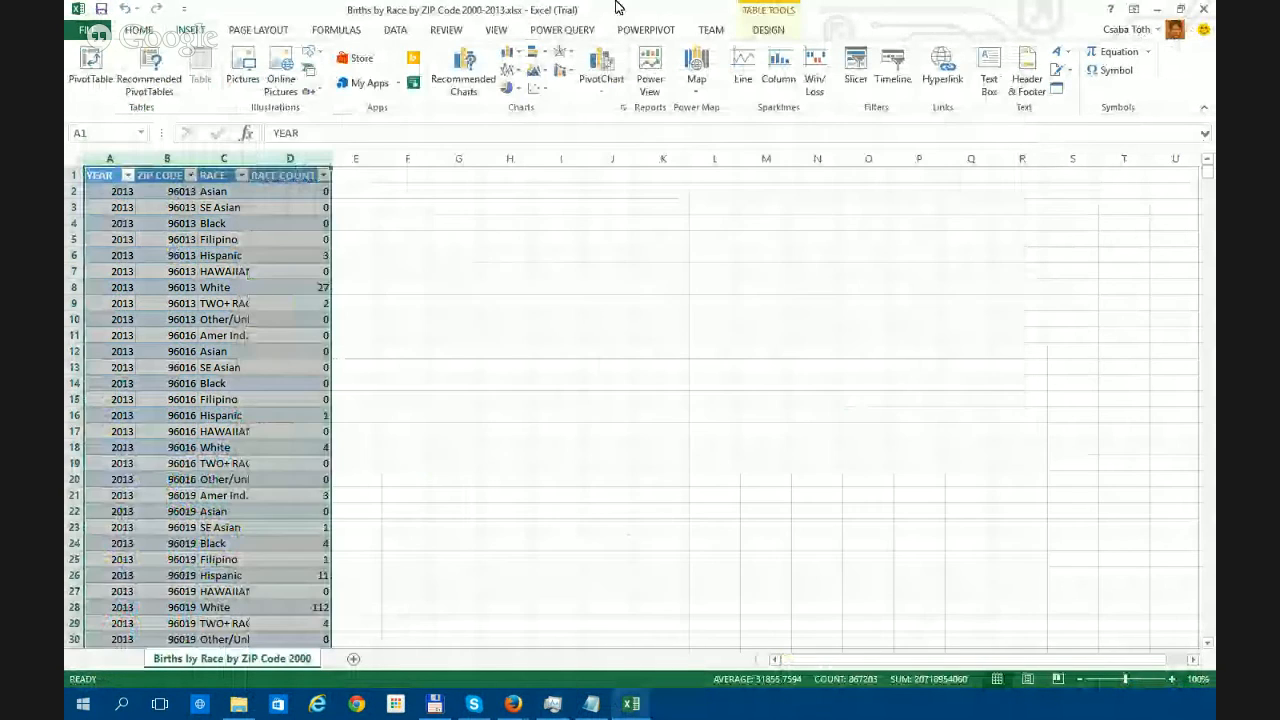
- Open the Power Map launcher from the worksheet to check the stored Tour 1, and close it without opening the tour
left_click(403, 223)
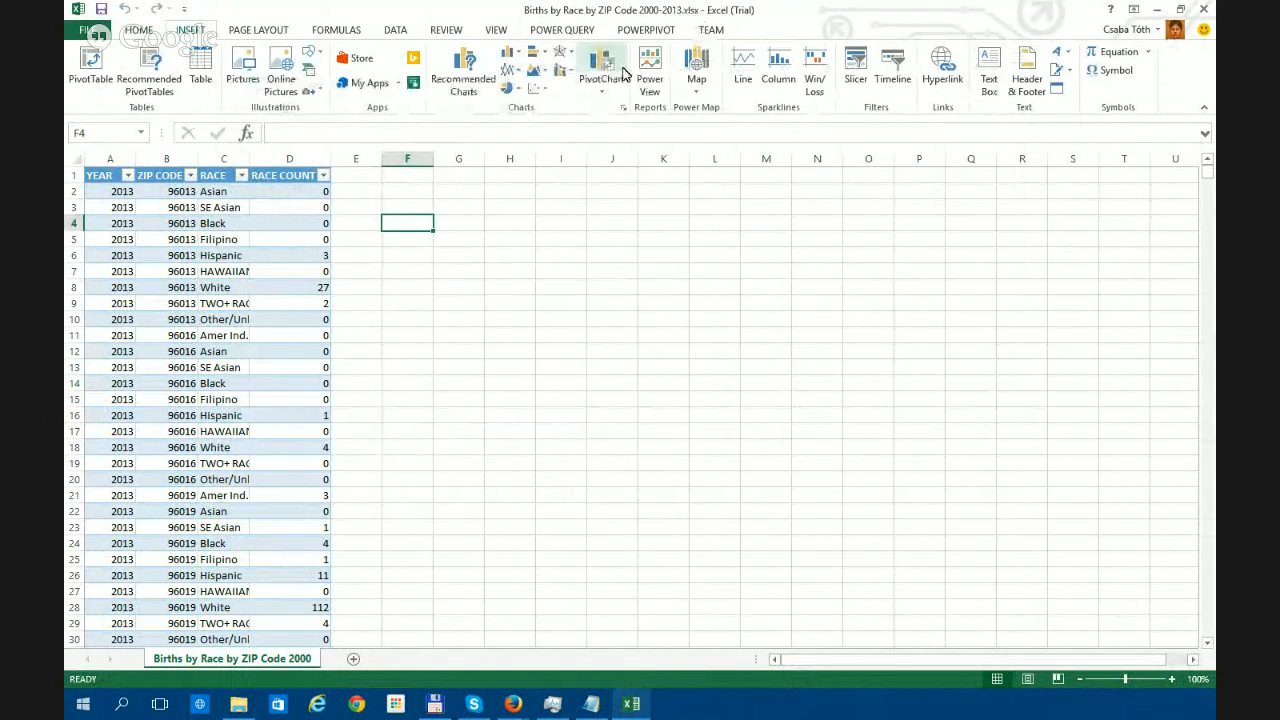
left_click(700, 70)
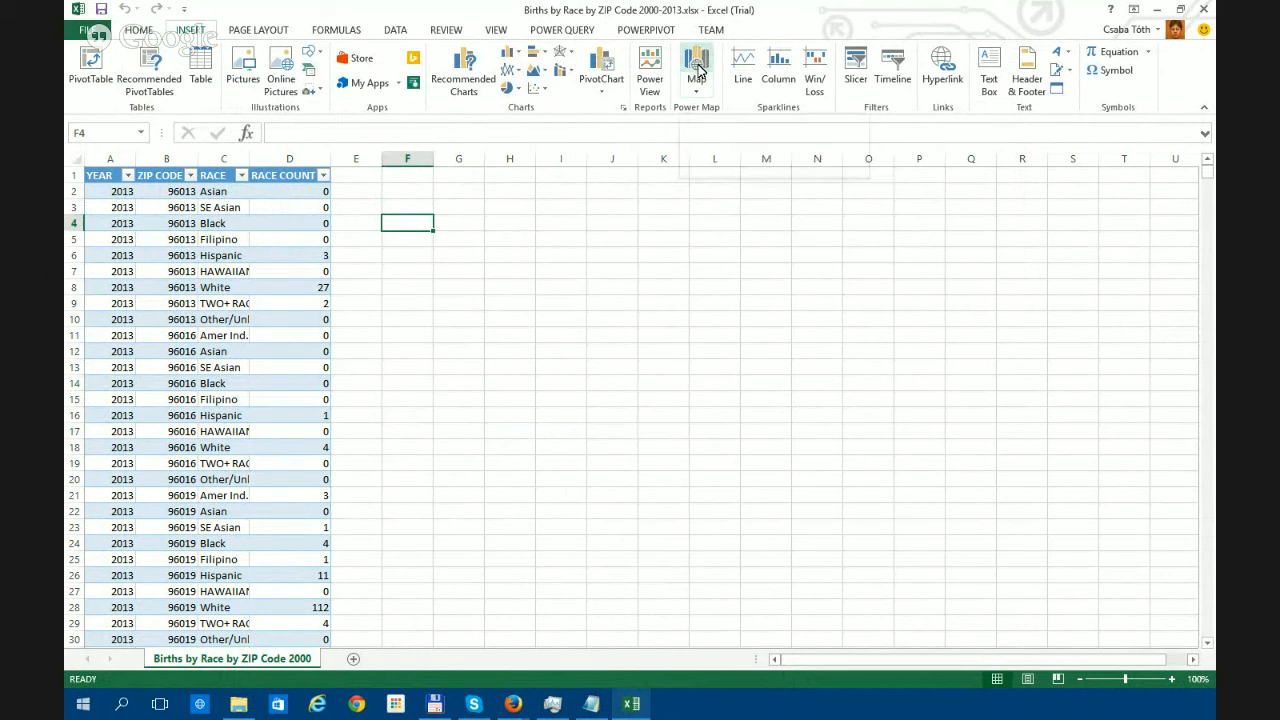
left_click(700, 67)
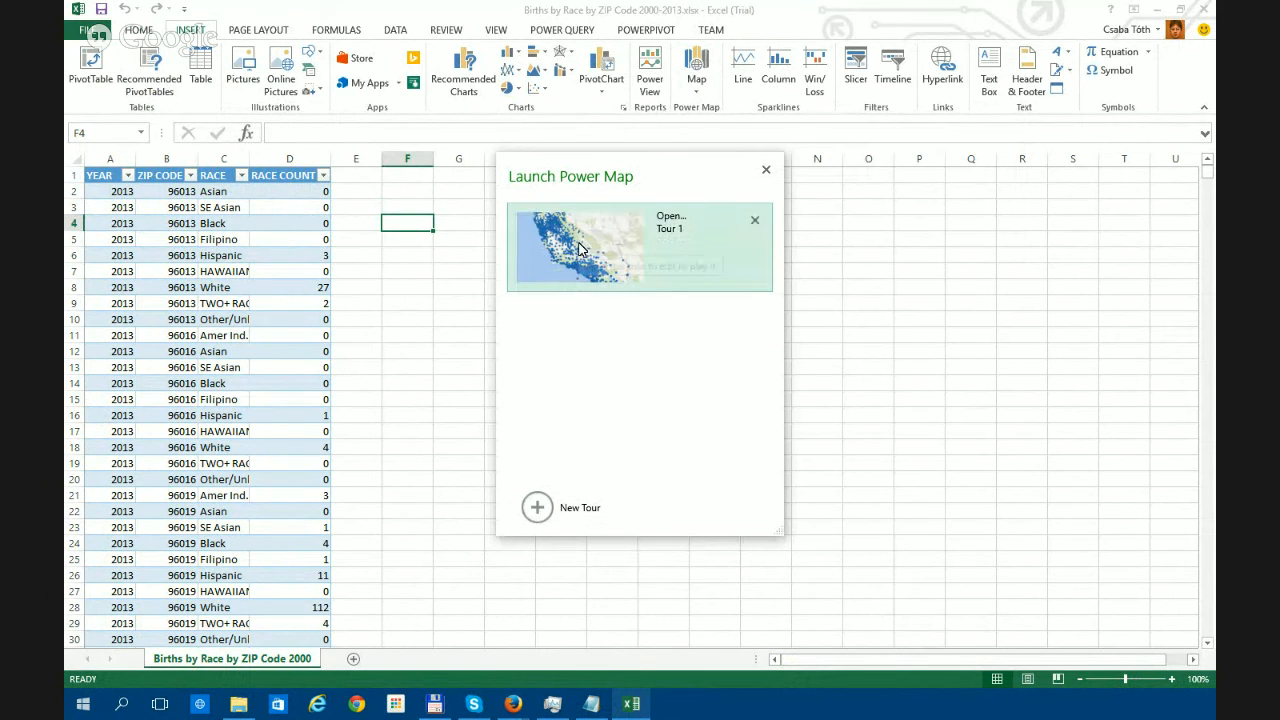
left_click(765, 174)
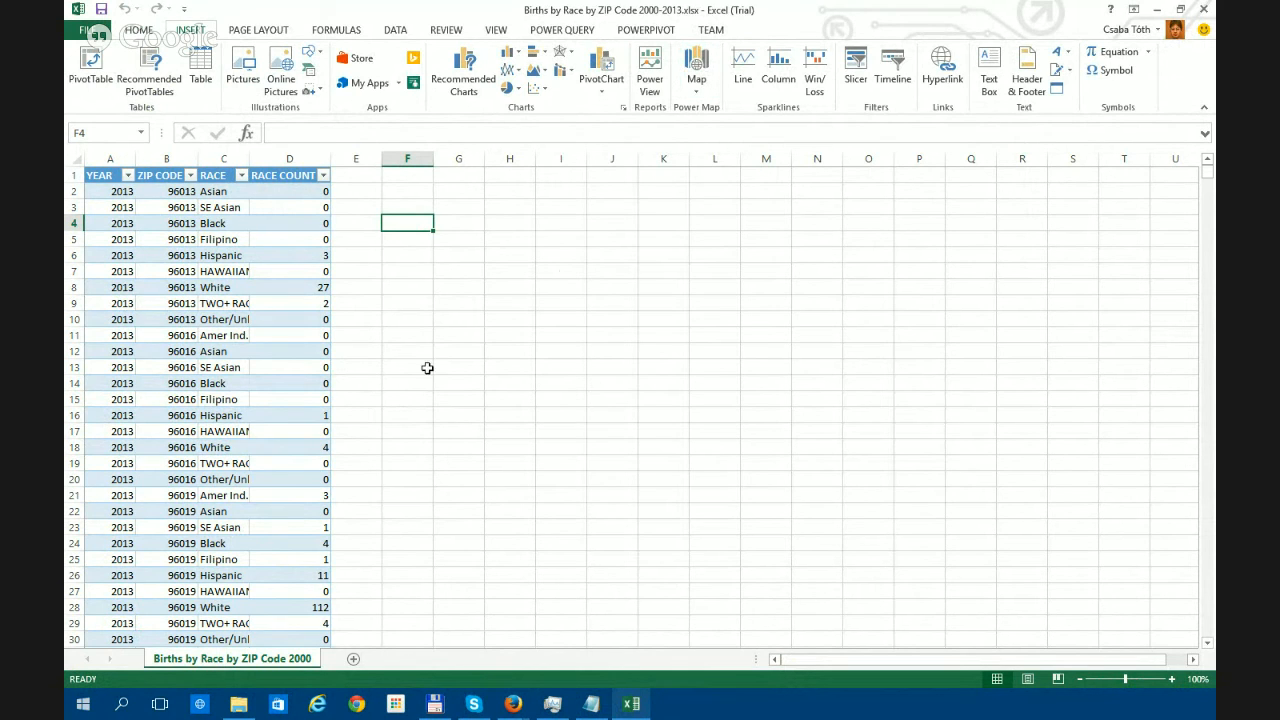
- Save the Births by Race by ZIP Code 2000-2013 workbook
left_click(80, 33)
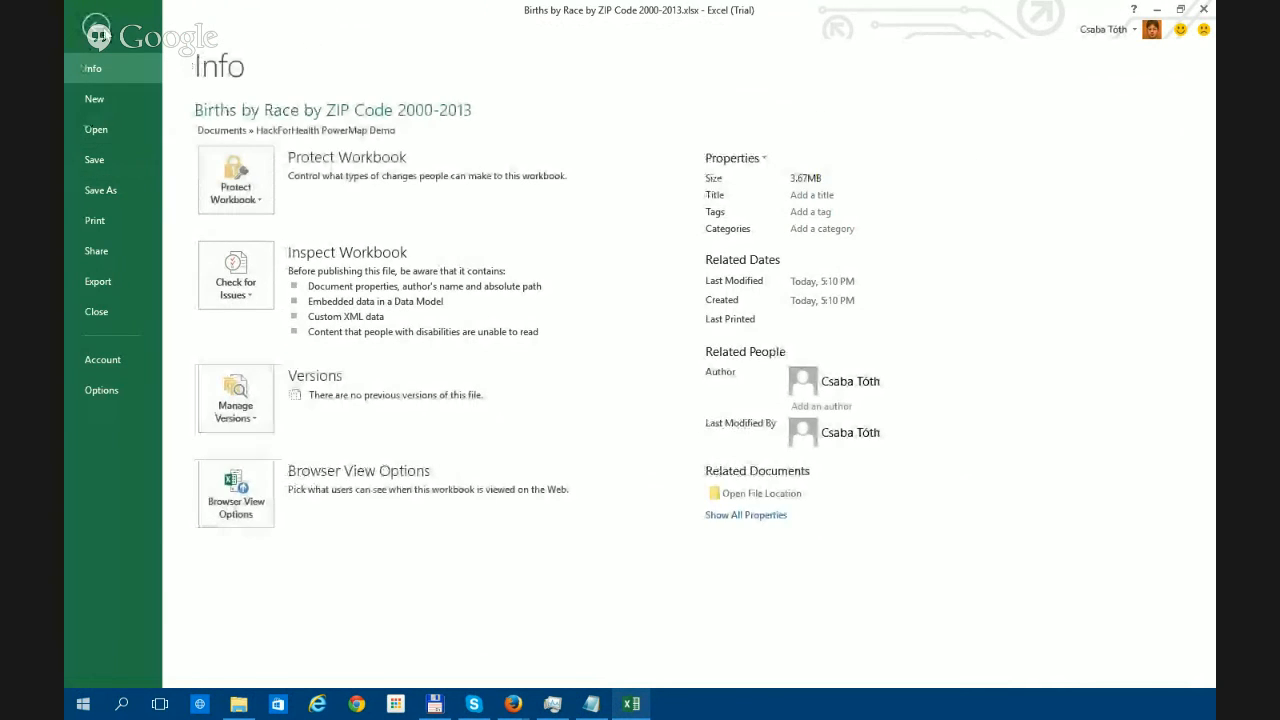
left_click(92, 36)
left_click(88, 38)
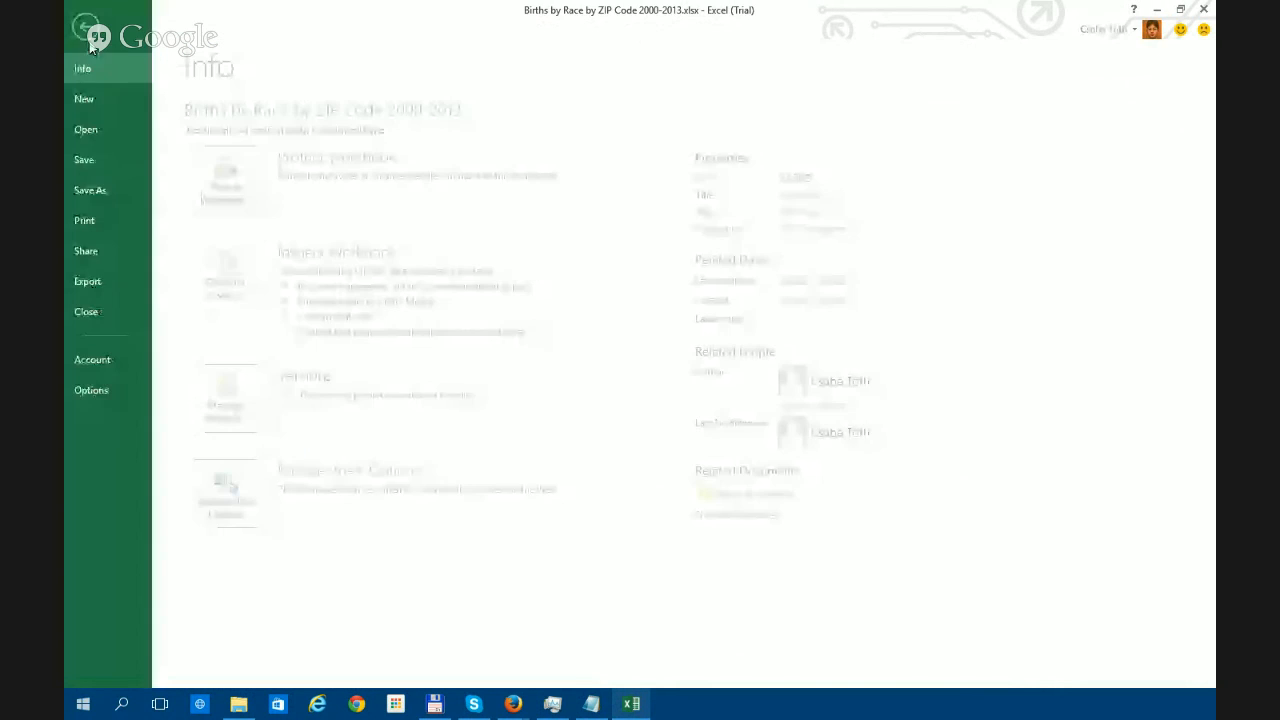
left_click(104, 157)
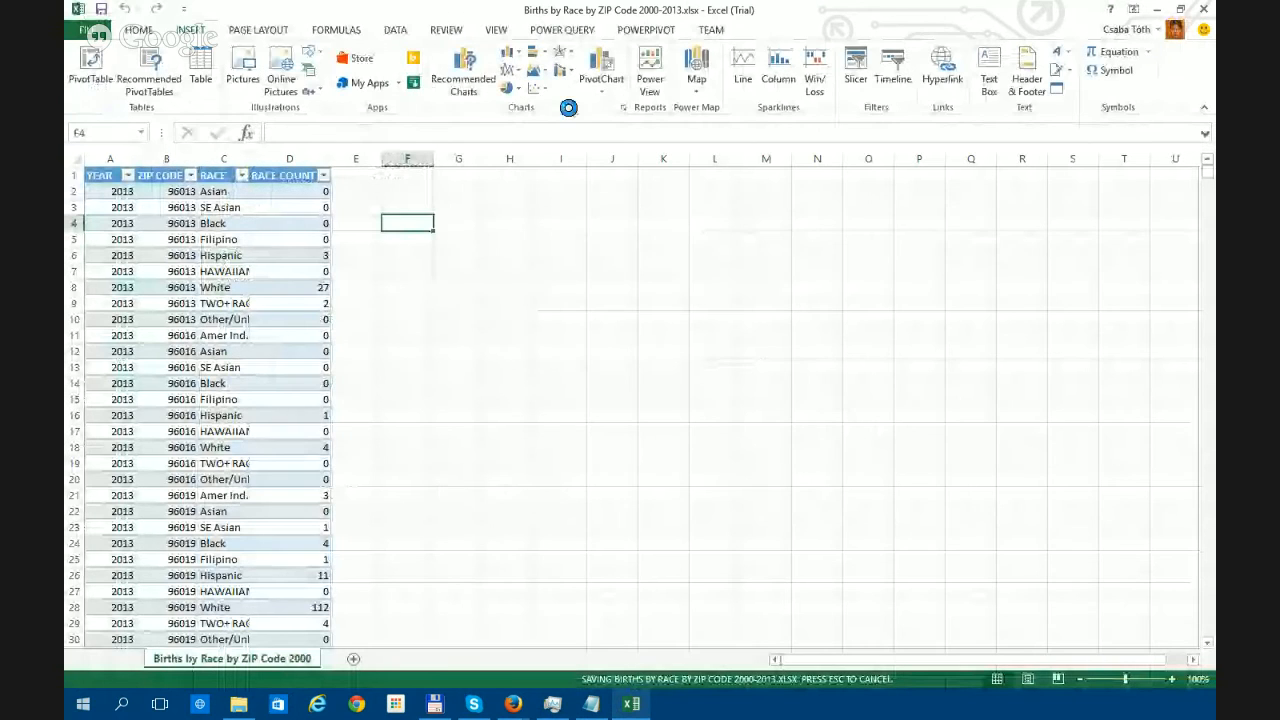
- Close the births workbook and Task Manager, and open Licensed Healthcare Facility Listing.csv from the HackForHealth PowerMap Demo folder
left_click(1203, 12)
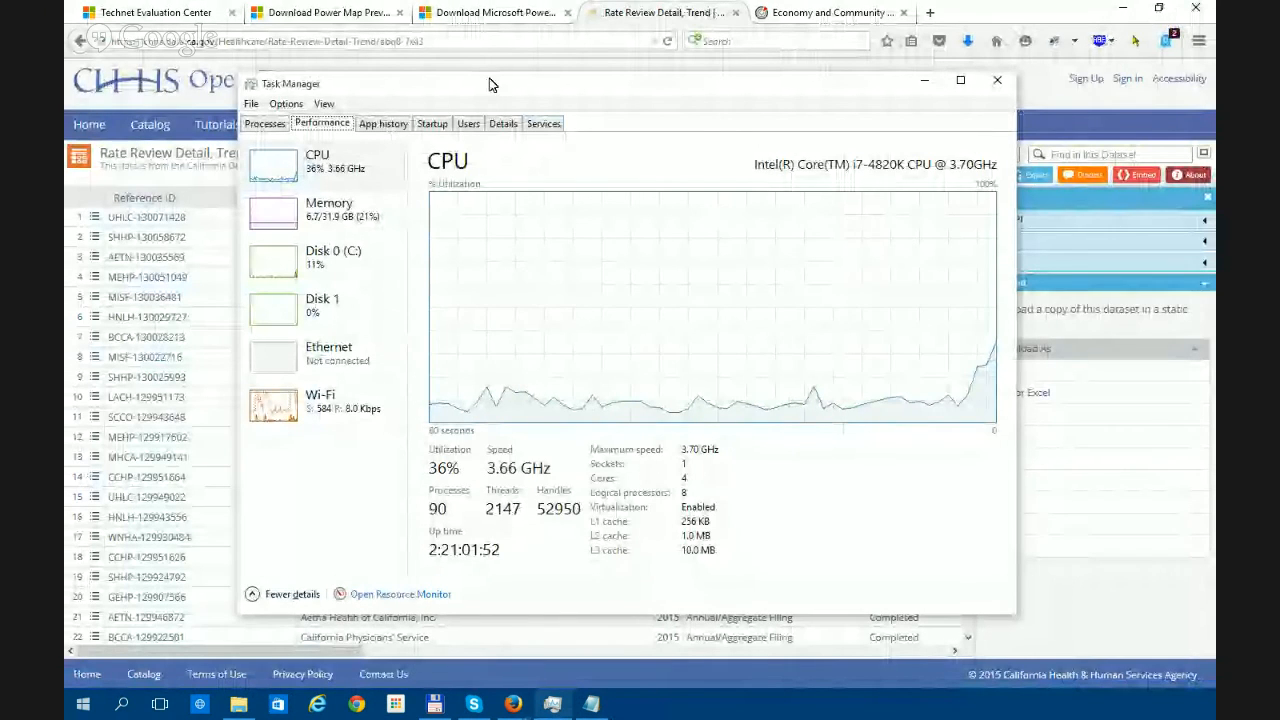
left_click(997, 80)
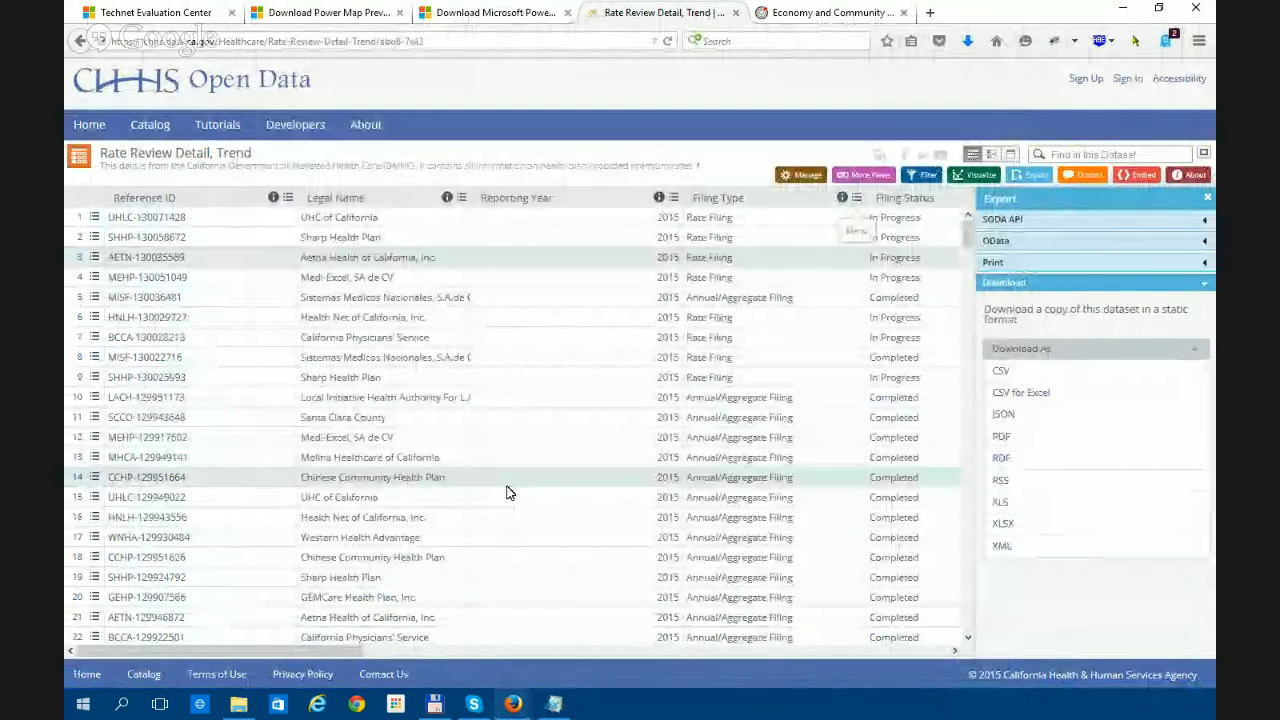
left_click(243, 706)
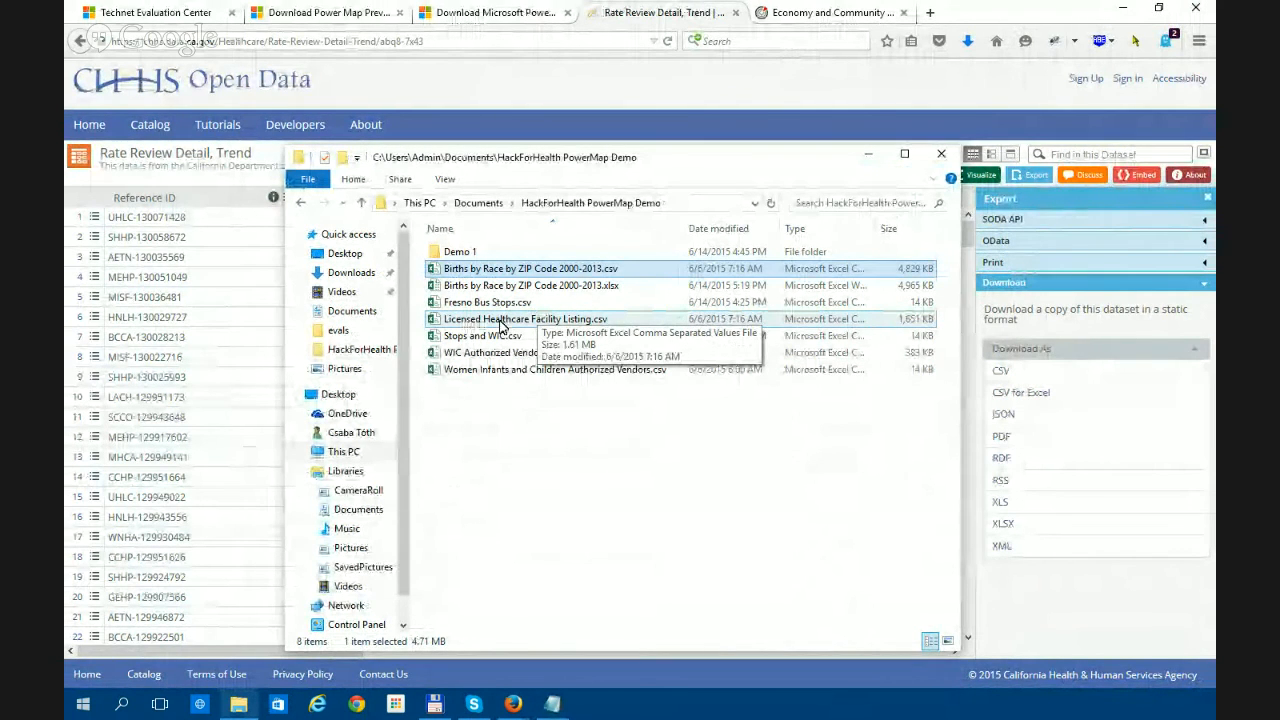
double_click(490, 320)
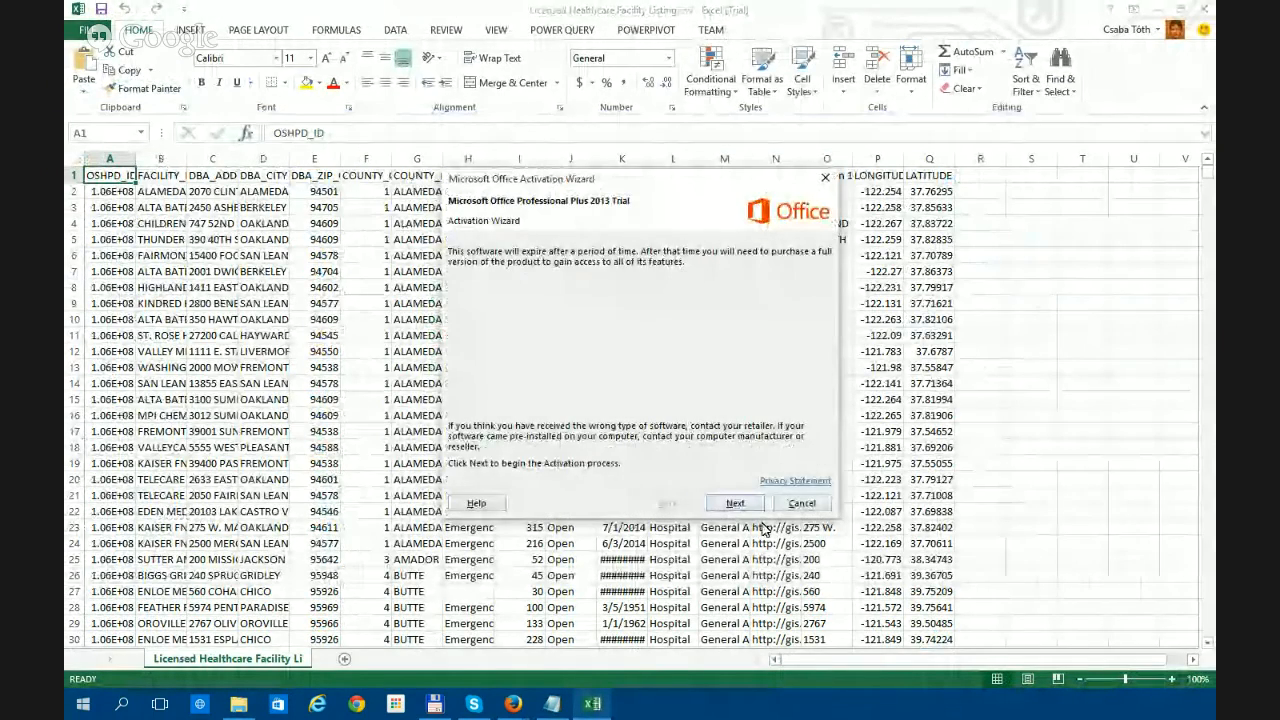
left_click(795, 504)
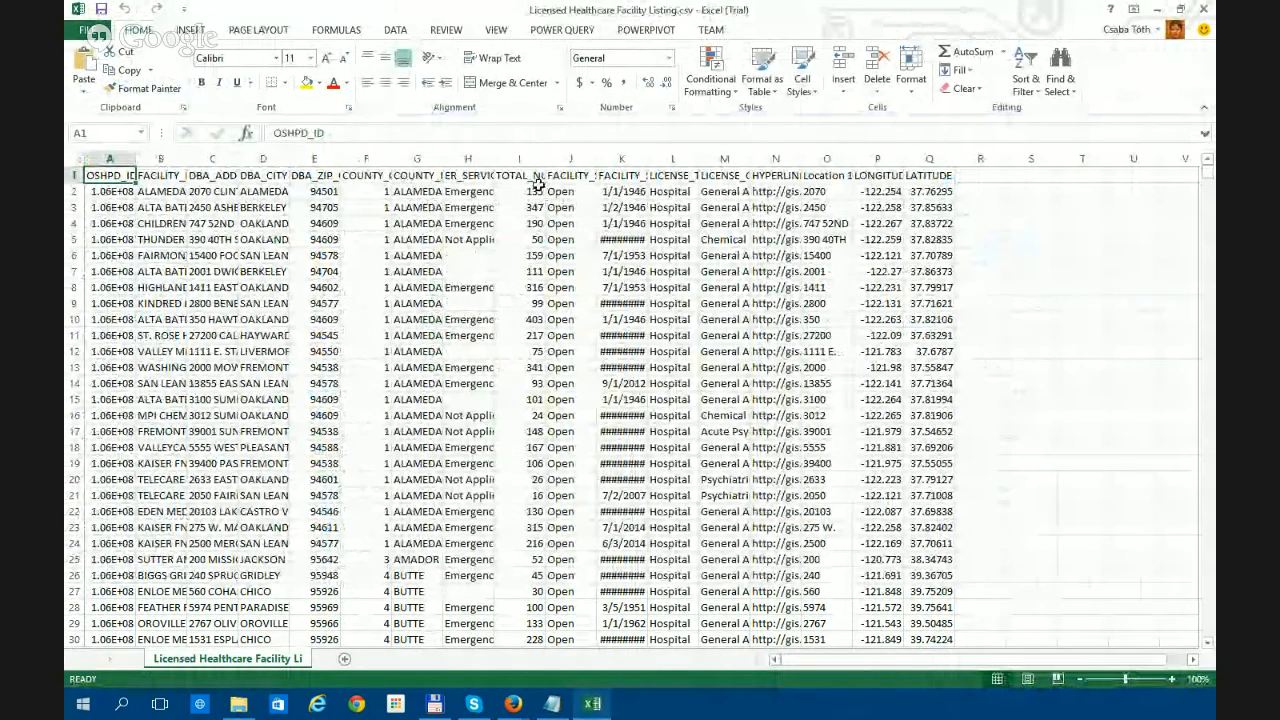
- Convert columns A through Q of the facility listing into a table with headers
left_click_drag(110, 158, 929, 158)
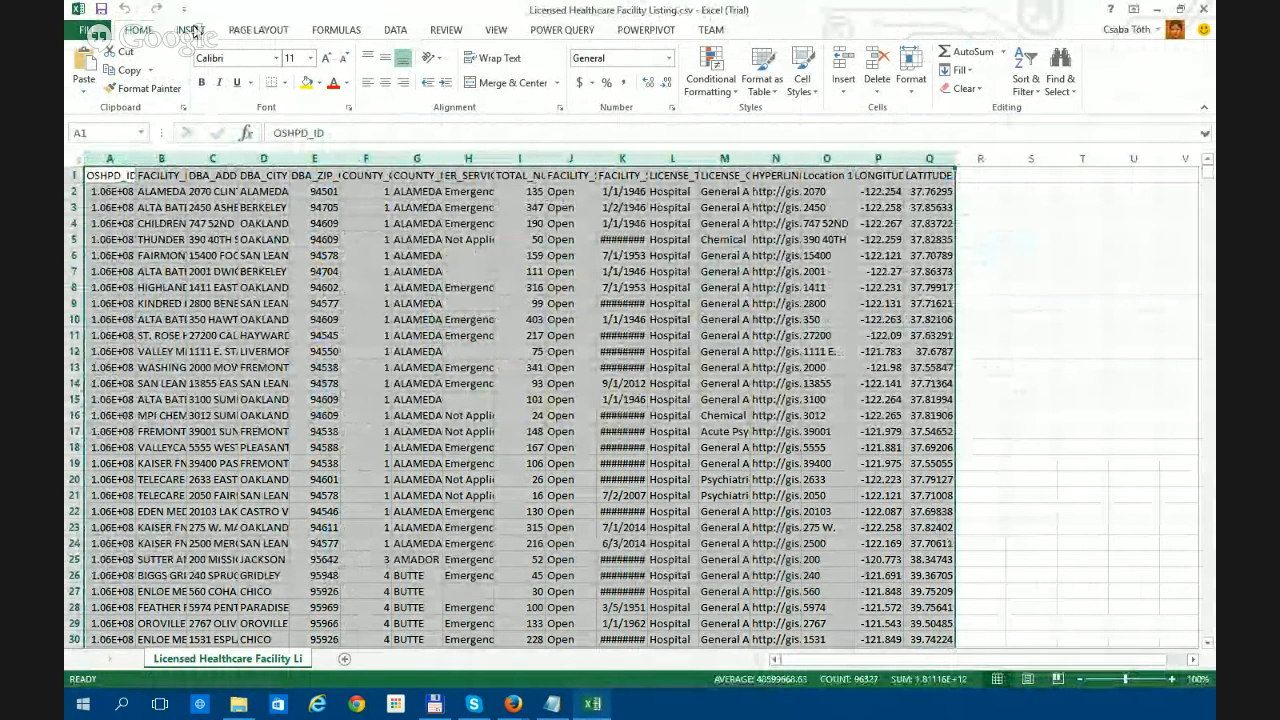
left_click(191, 31)
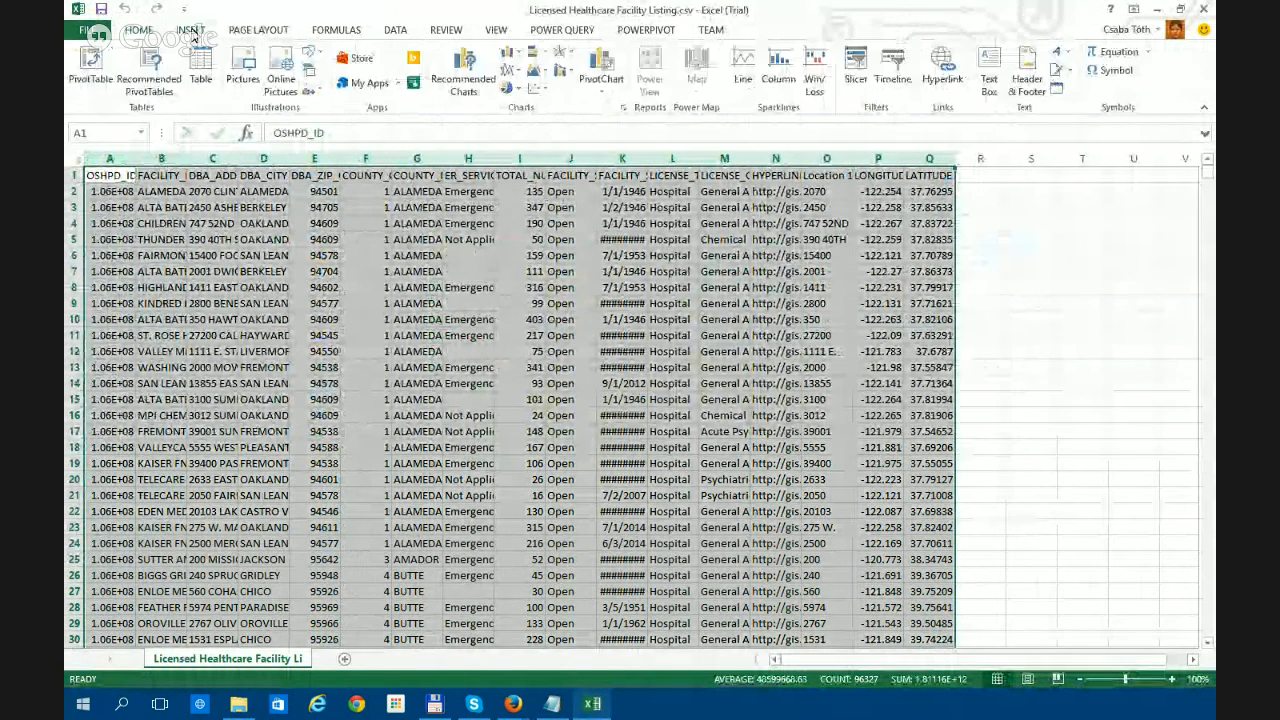
left_click(201, 72)
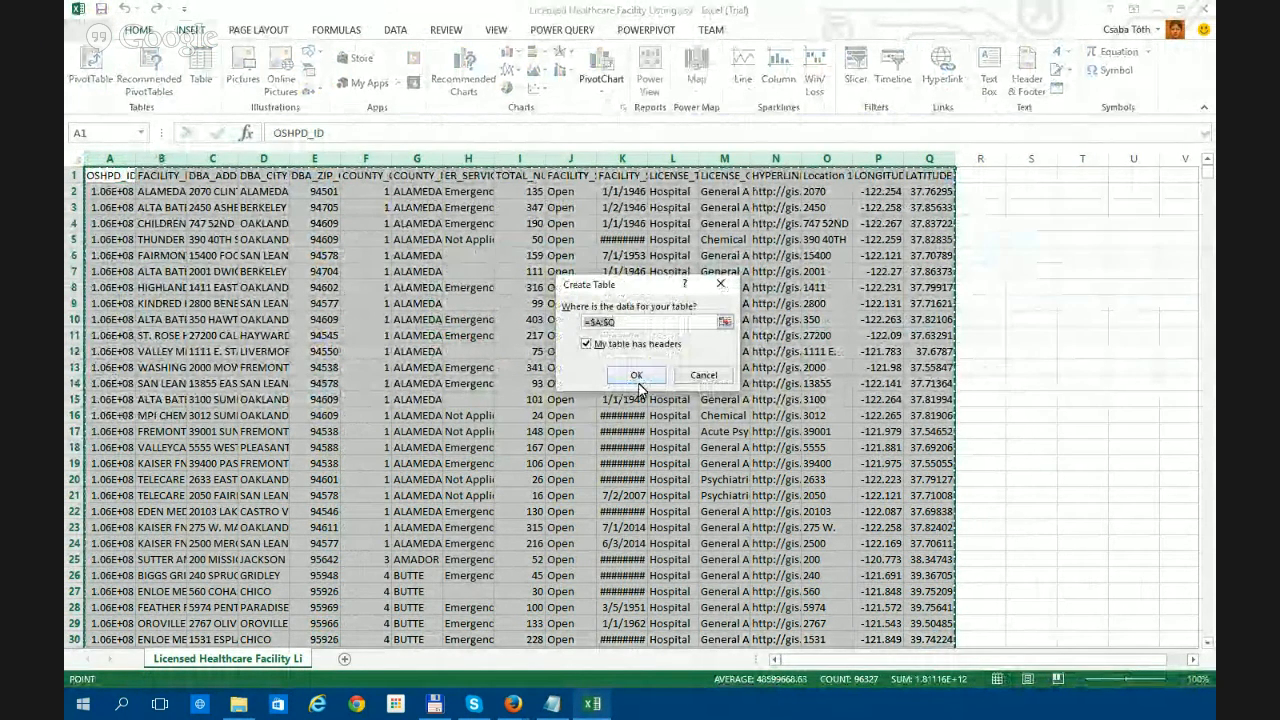
left_click(636, 375)
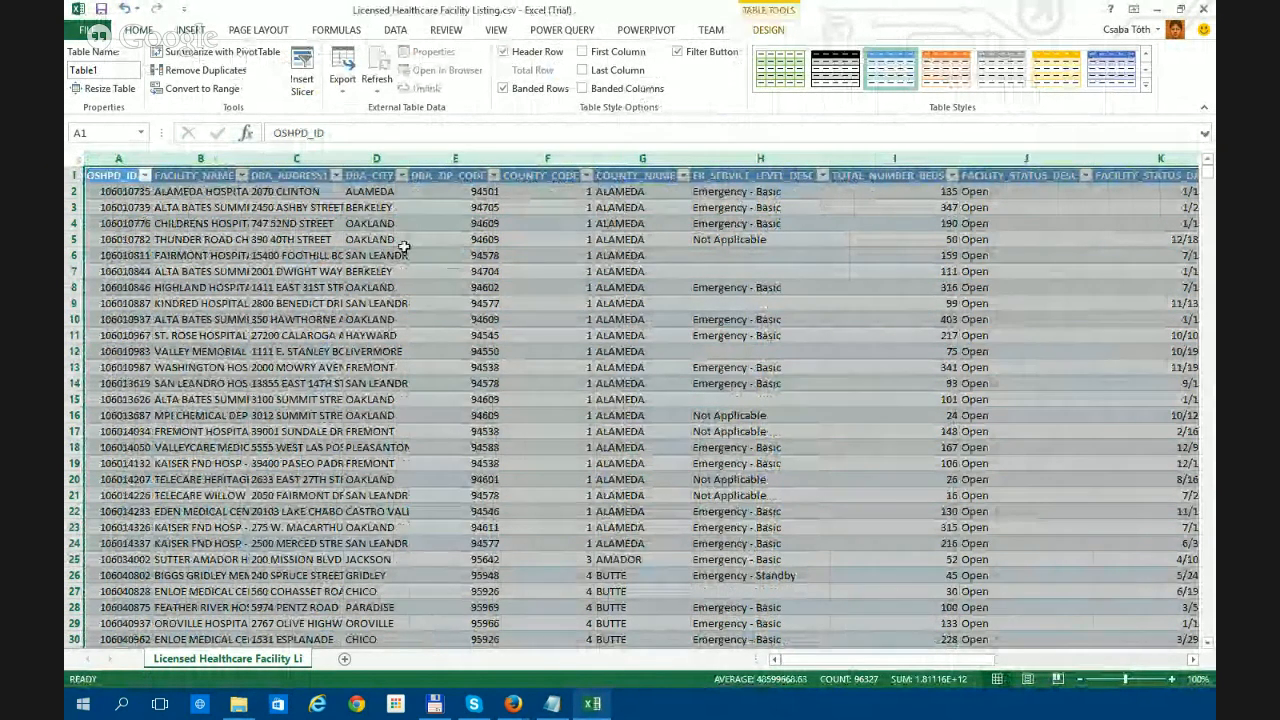
- Review the facility table's columns, including the filter values of LICENSE_TYPE_DESC and the longitude and latitude fields, without applying a filter
left_click_drag(811, 660, 778, 661)
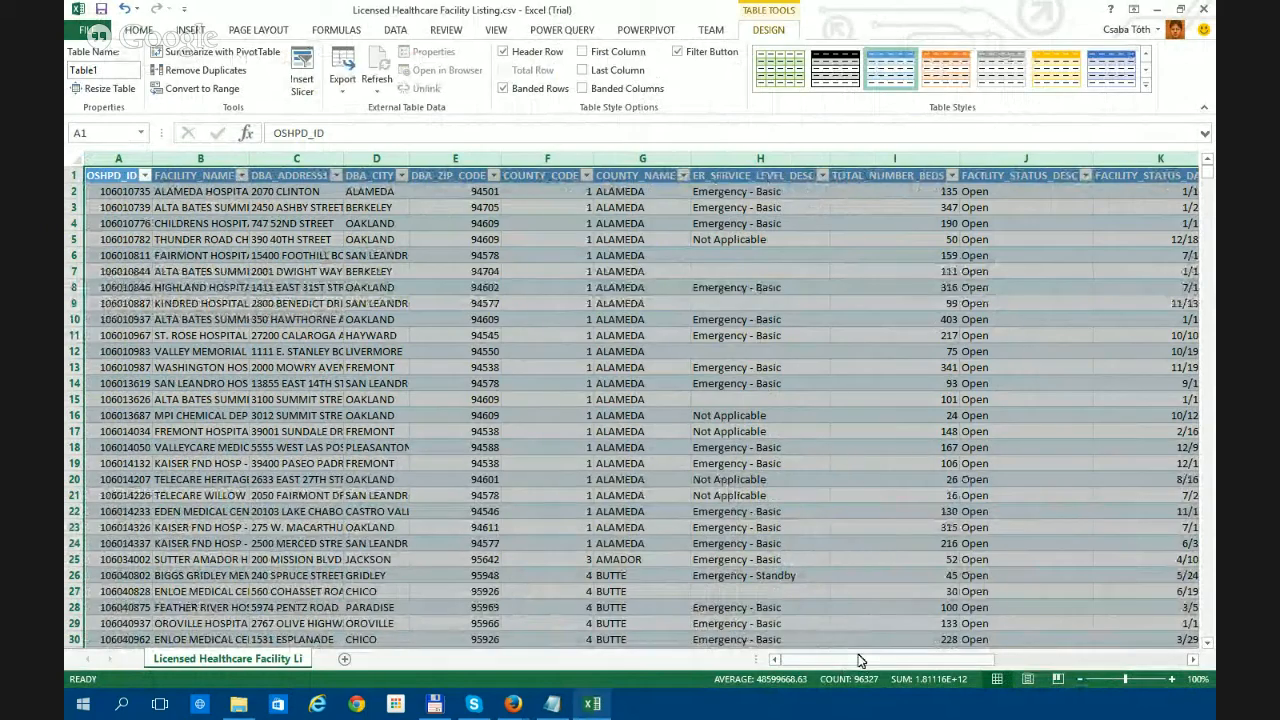
left_click_drag(858, 660, 1009, 656)
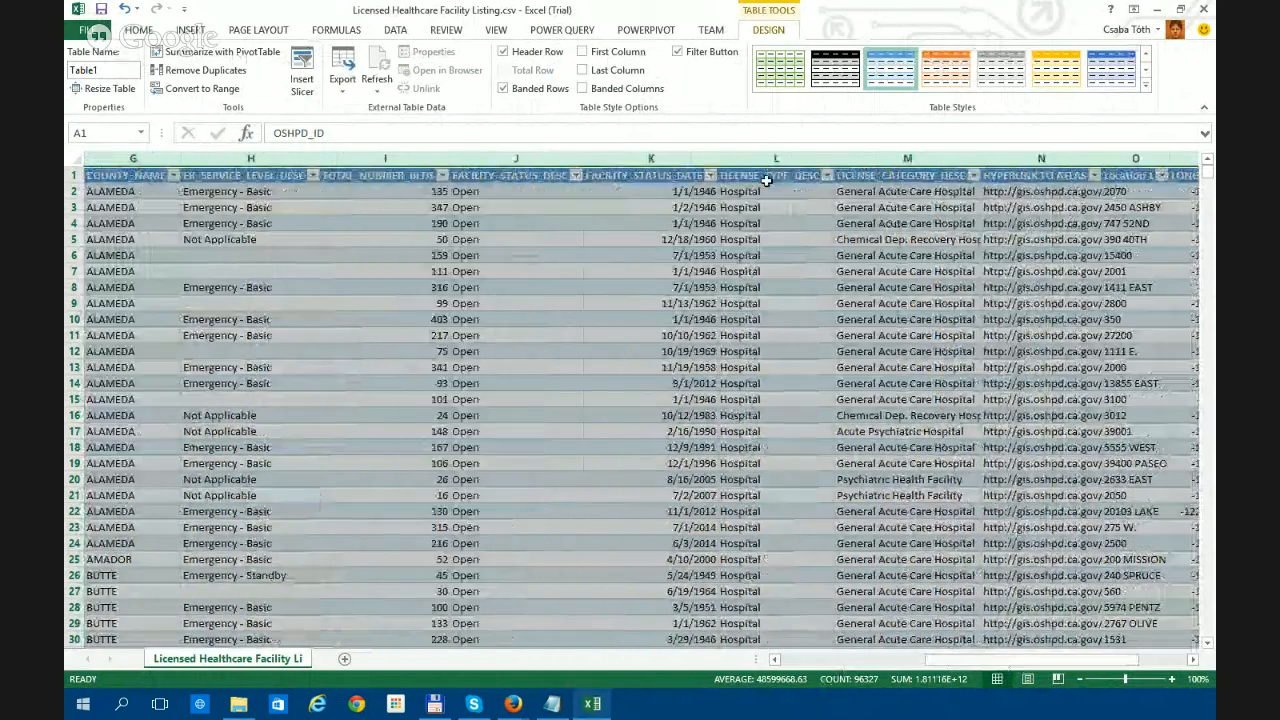
left_click(827, 175)
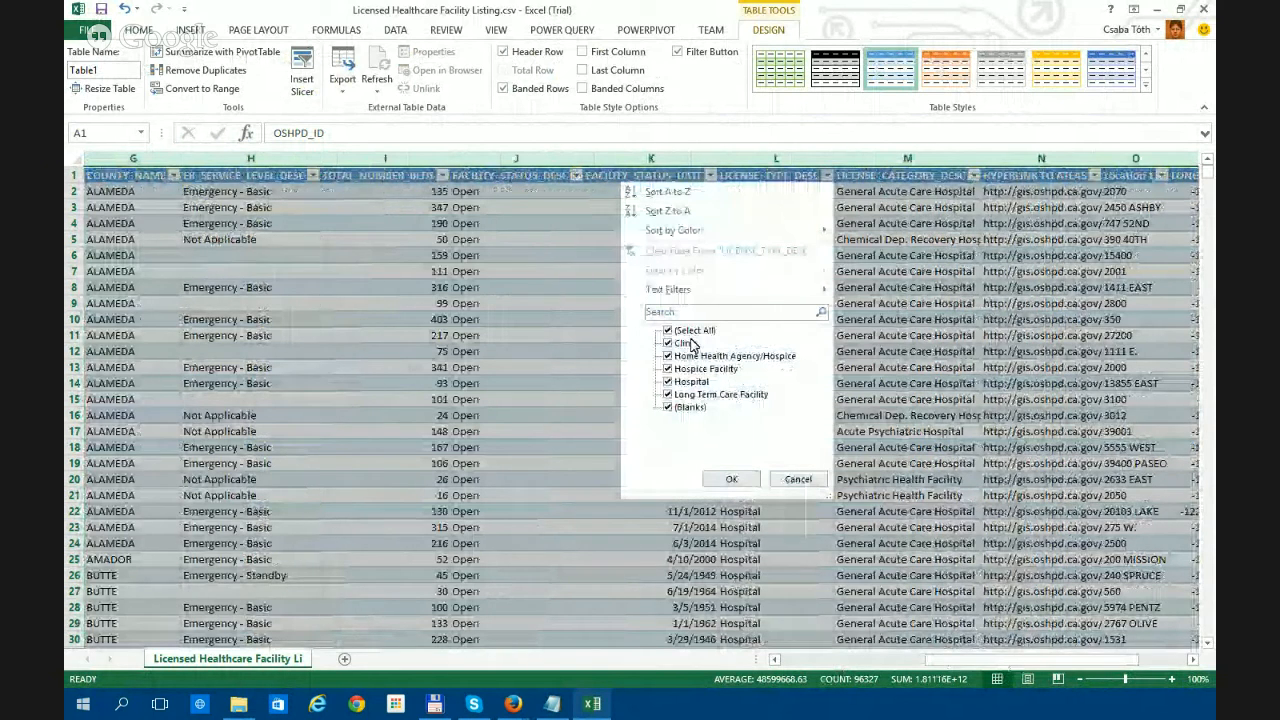
left_click(779, 478)
left_click(770, 181)
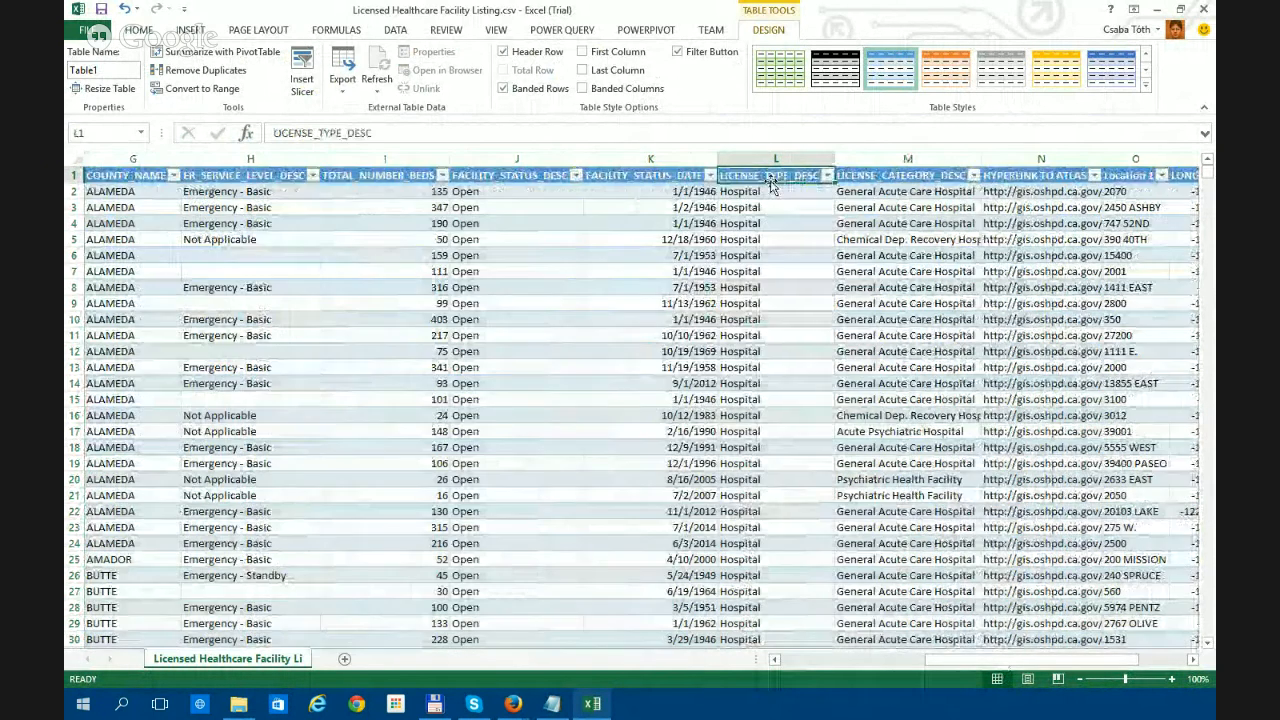
left_click_drag(985, 665, 1033, 661)
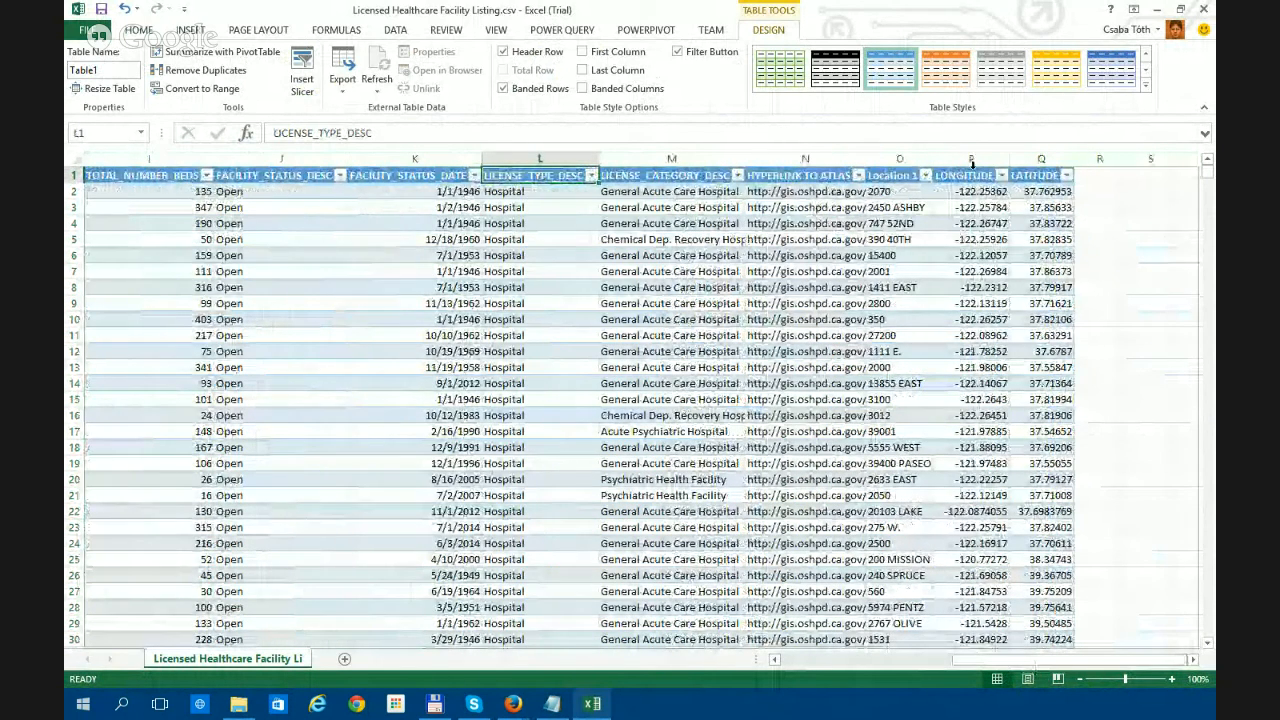
left_click_drag(1010, 663, 810, 642)
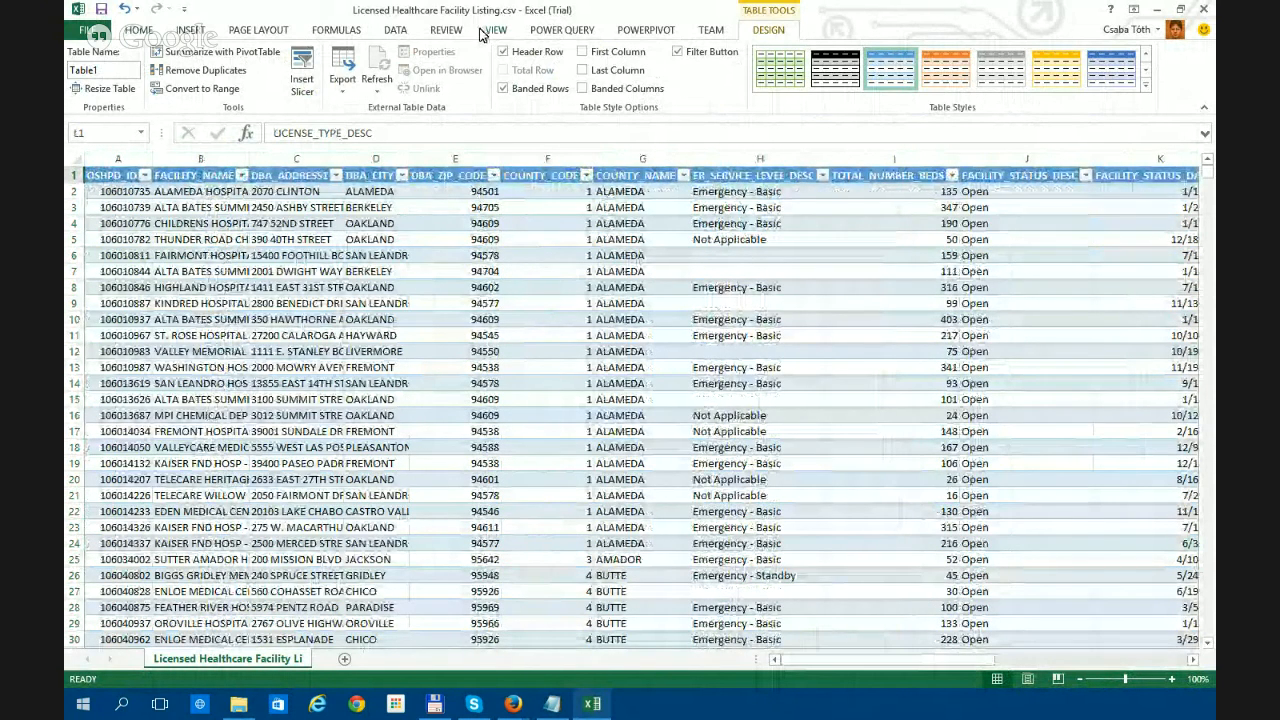
- Save the facility listing as an Excel Workbook named Licensed Healthcare Facility Listing.xlsx in the HackForHealth PowerMap Demo folder
left_click(140, 30)
left_click(192, 30)
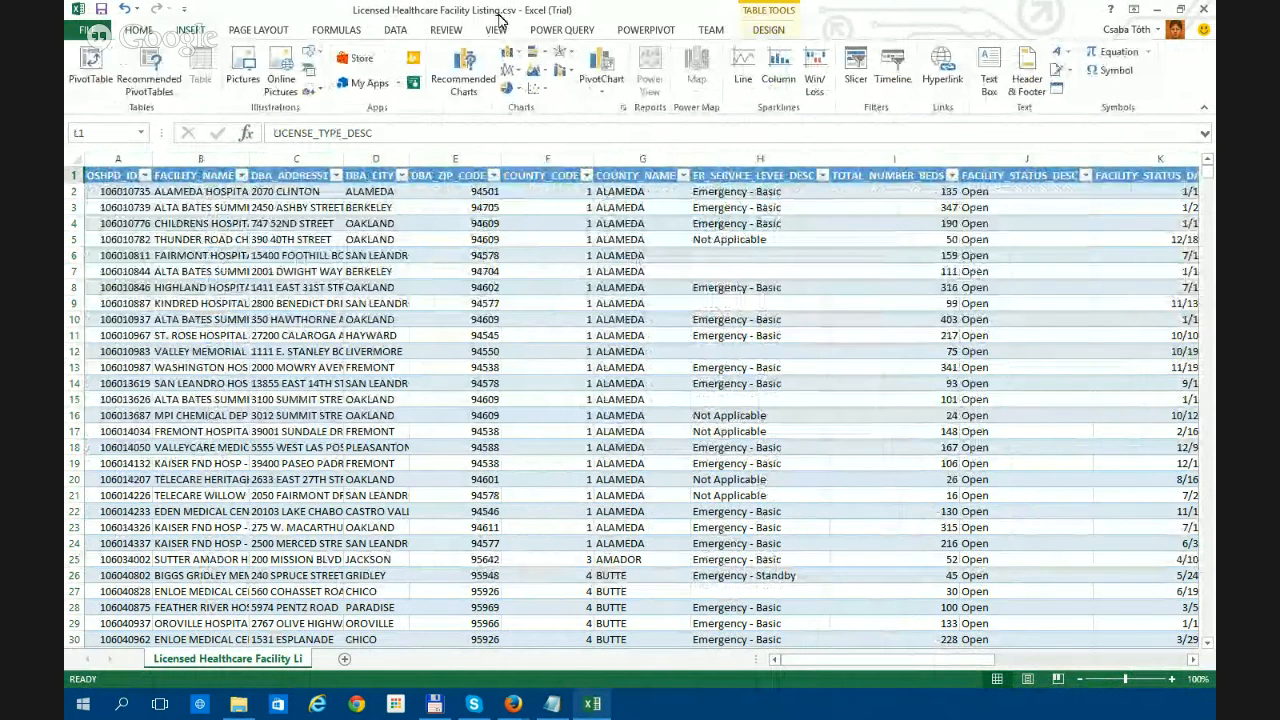
left_click(96, 32)
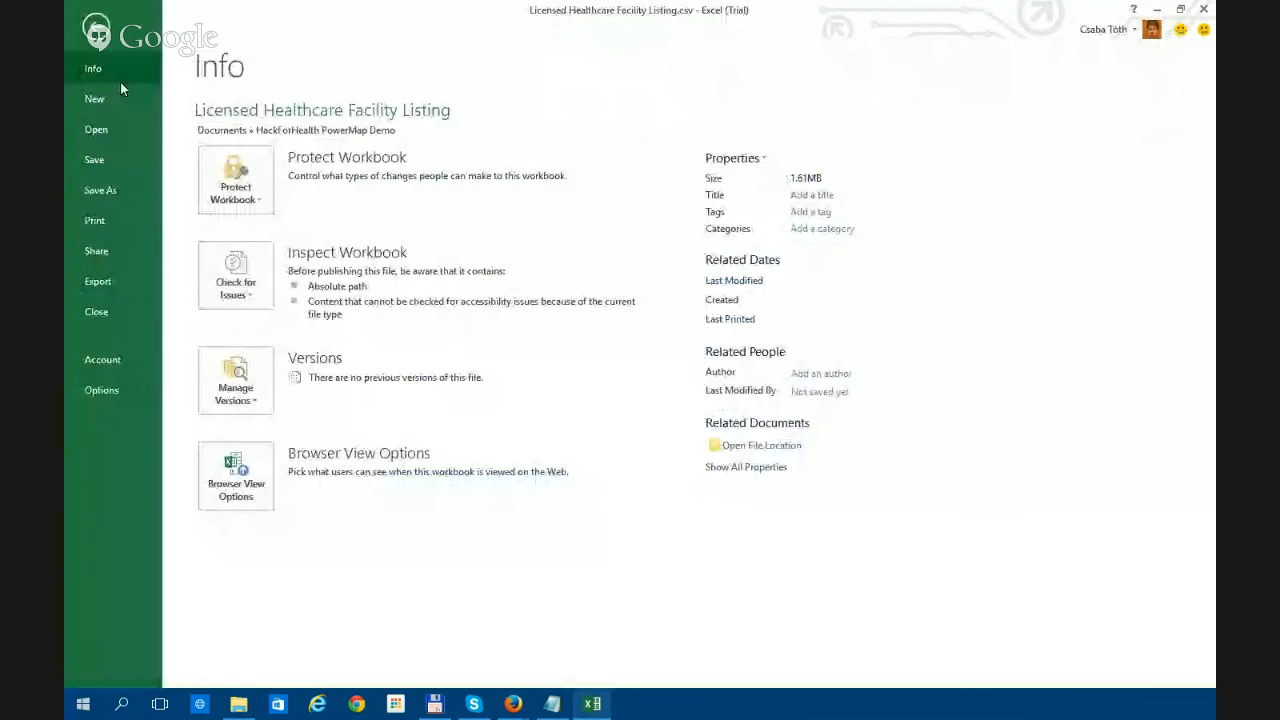
left_click(100, 190)
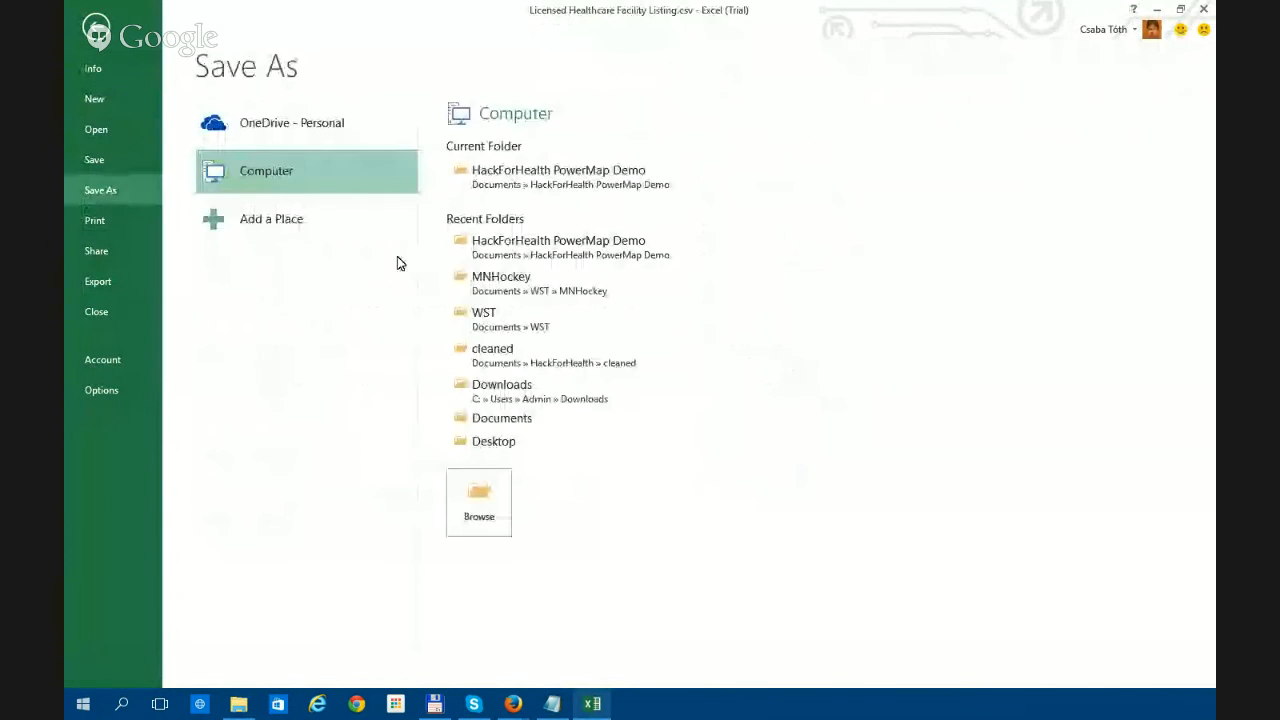
left_click(480, 515)
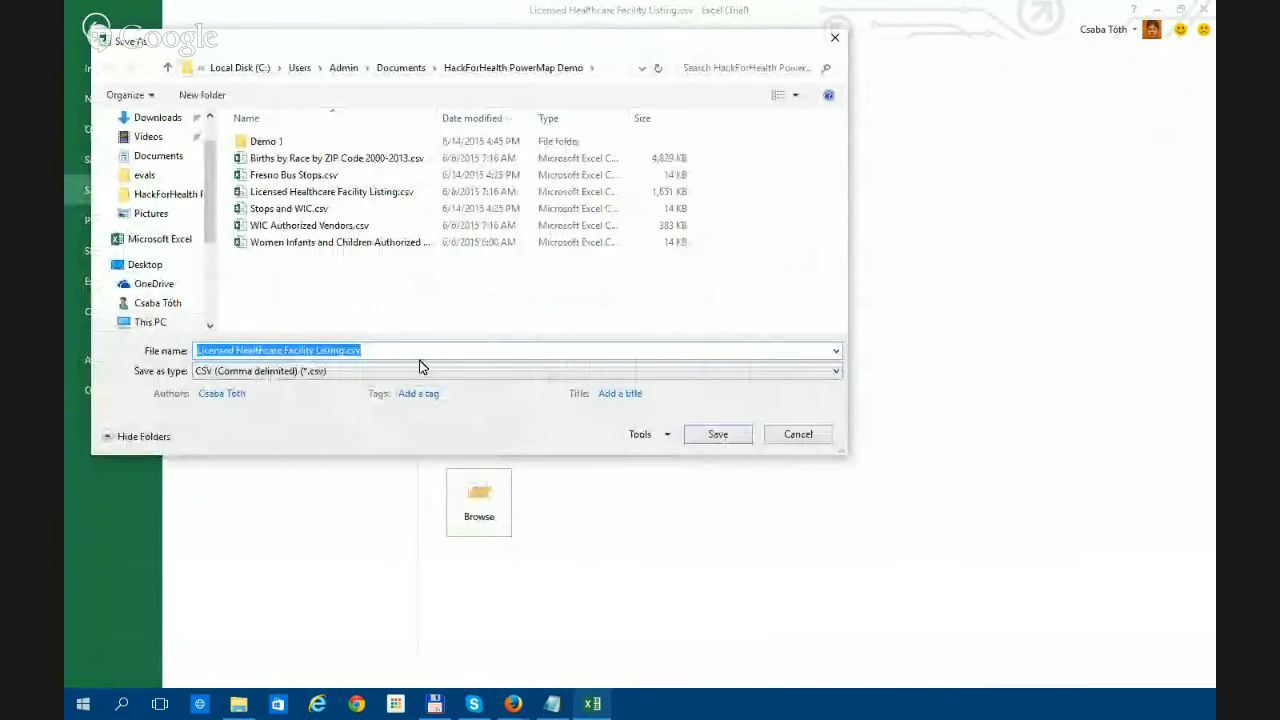
left_click(420, 370)
left_click(365, 387)
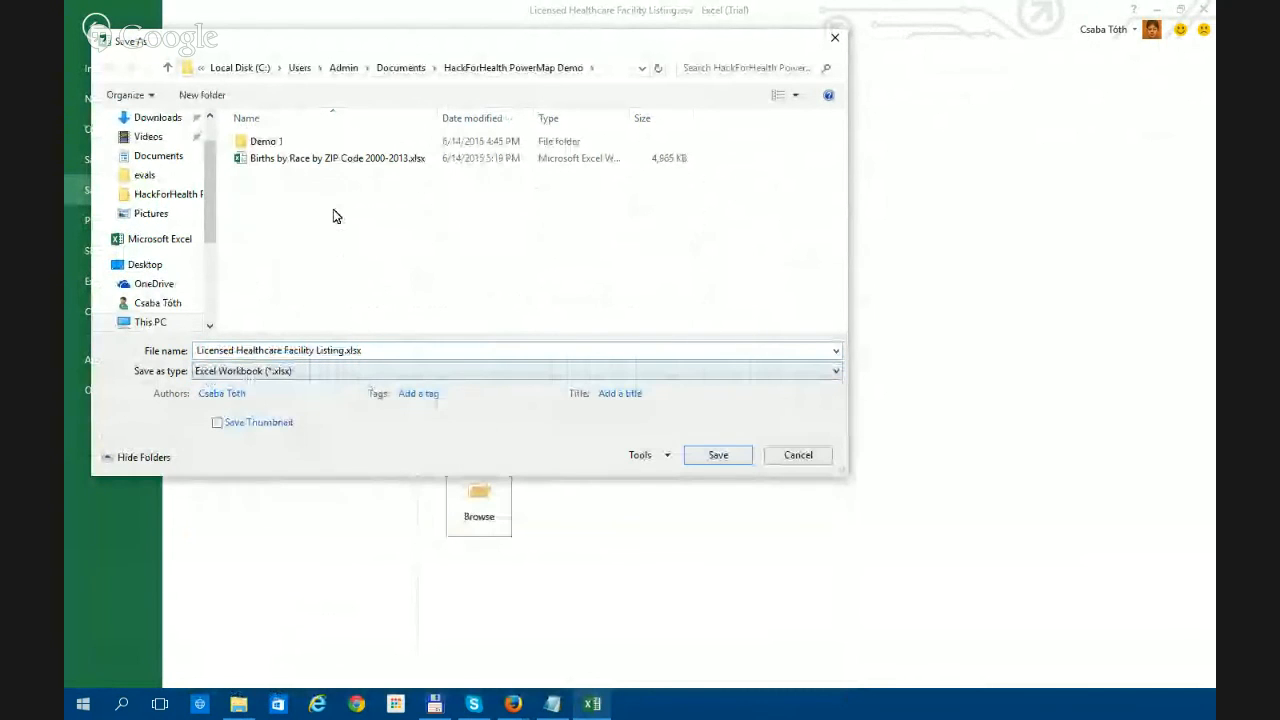
left_click(718, 455)
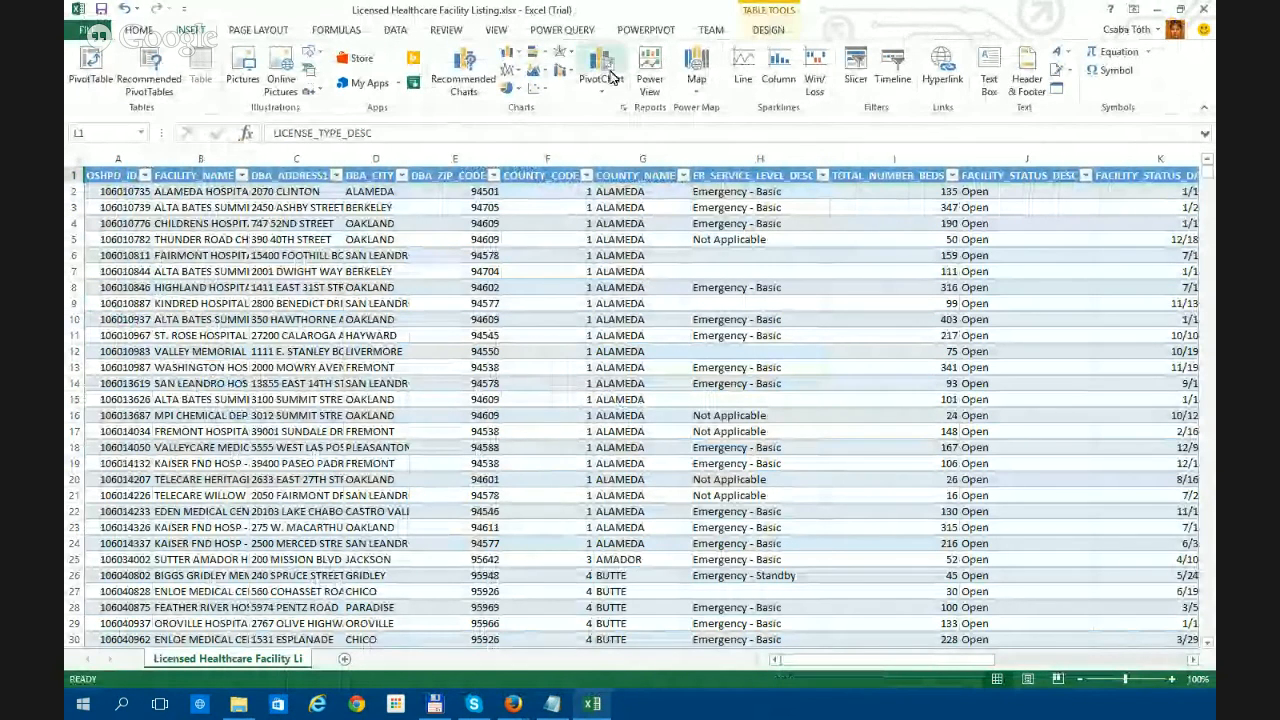
- Launch Power Map on the facility table, review the geography fields, and accept mapping by latitude and longitude
left_click(696, 68)
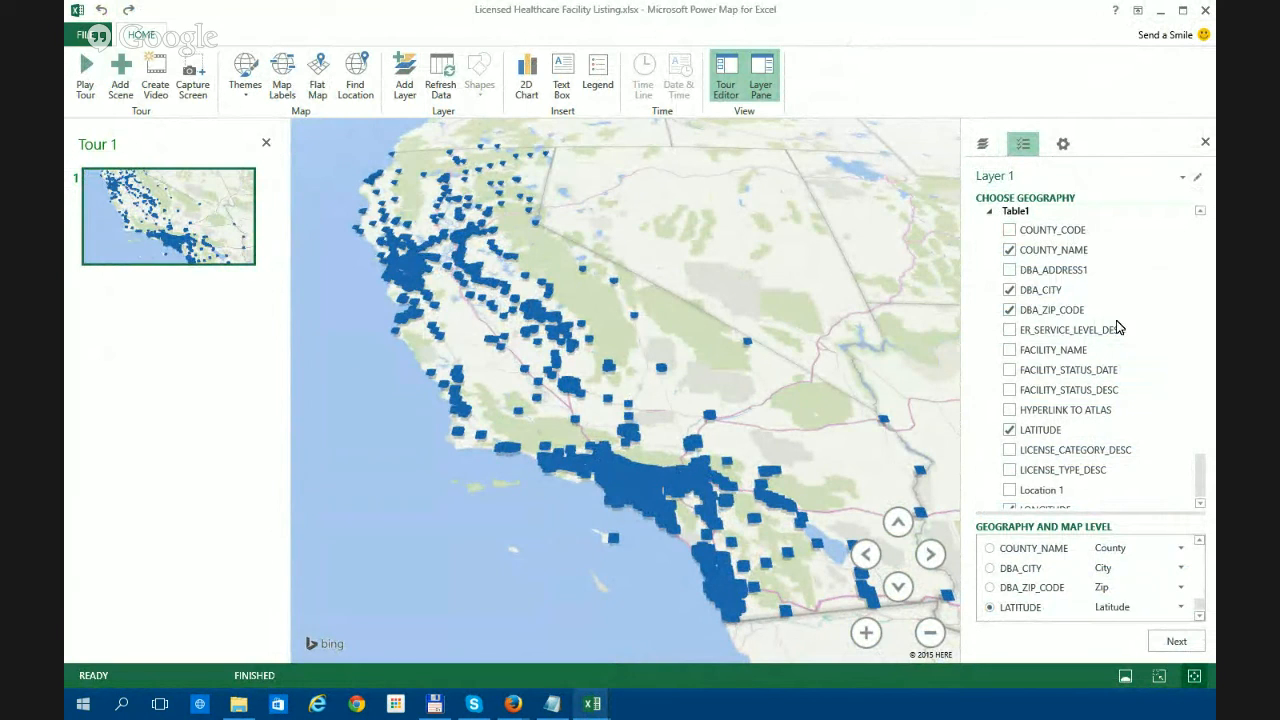
left_click_drag(1205, 386, 1211, 434)
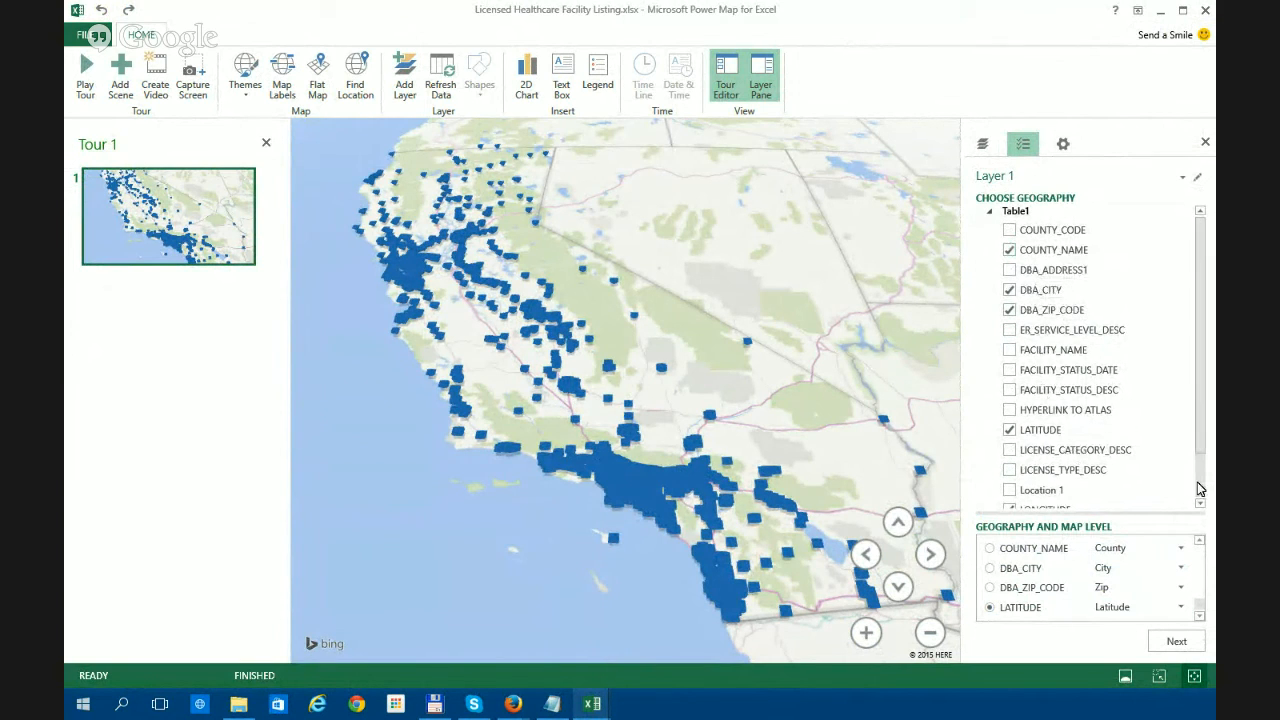
scroll(1201, 467, "down", 1)
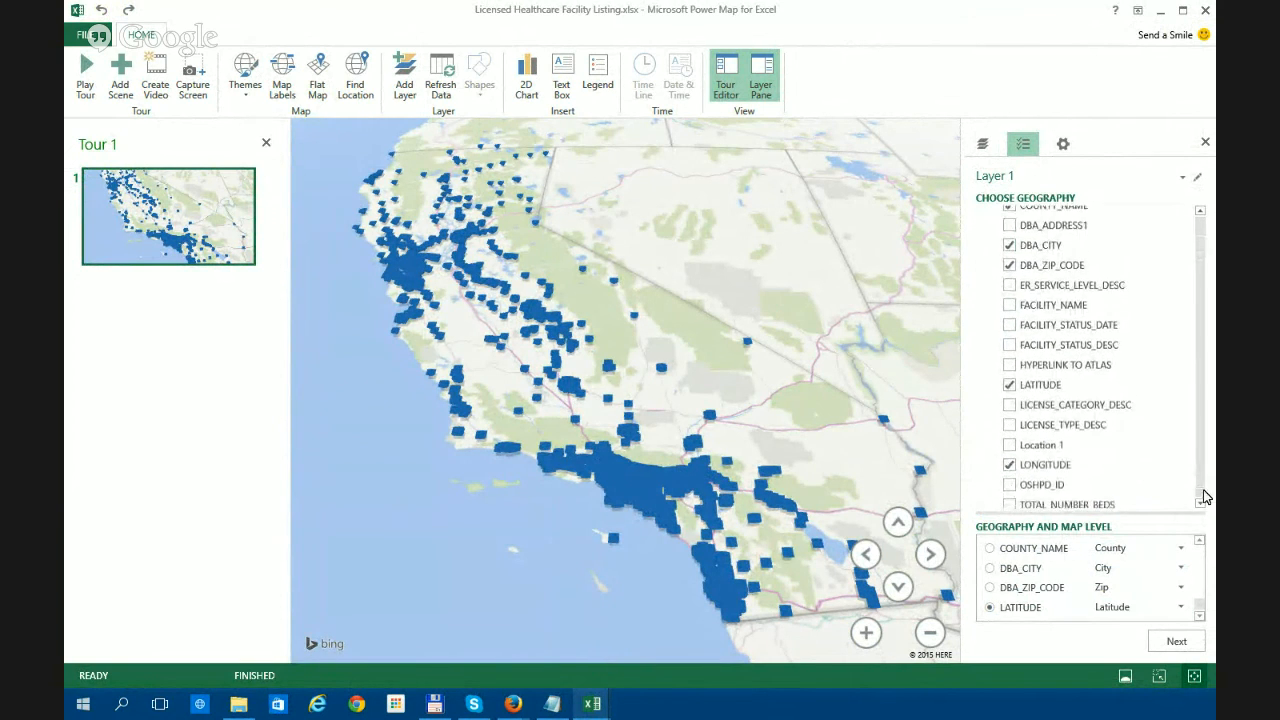
scroll(1190, 360, "up", 1)
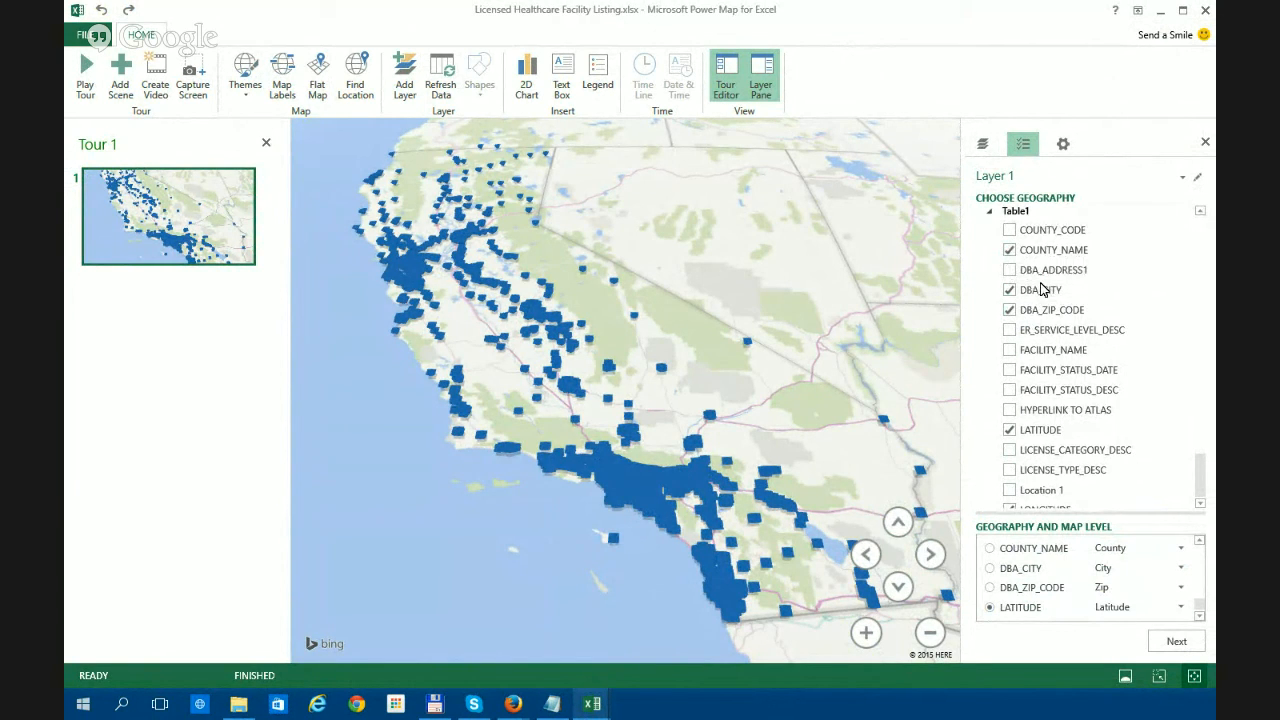
scroll(1200, 434, "down", 1)
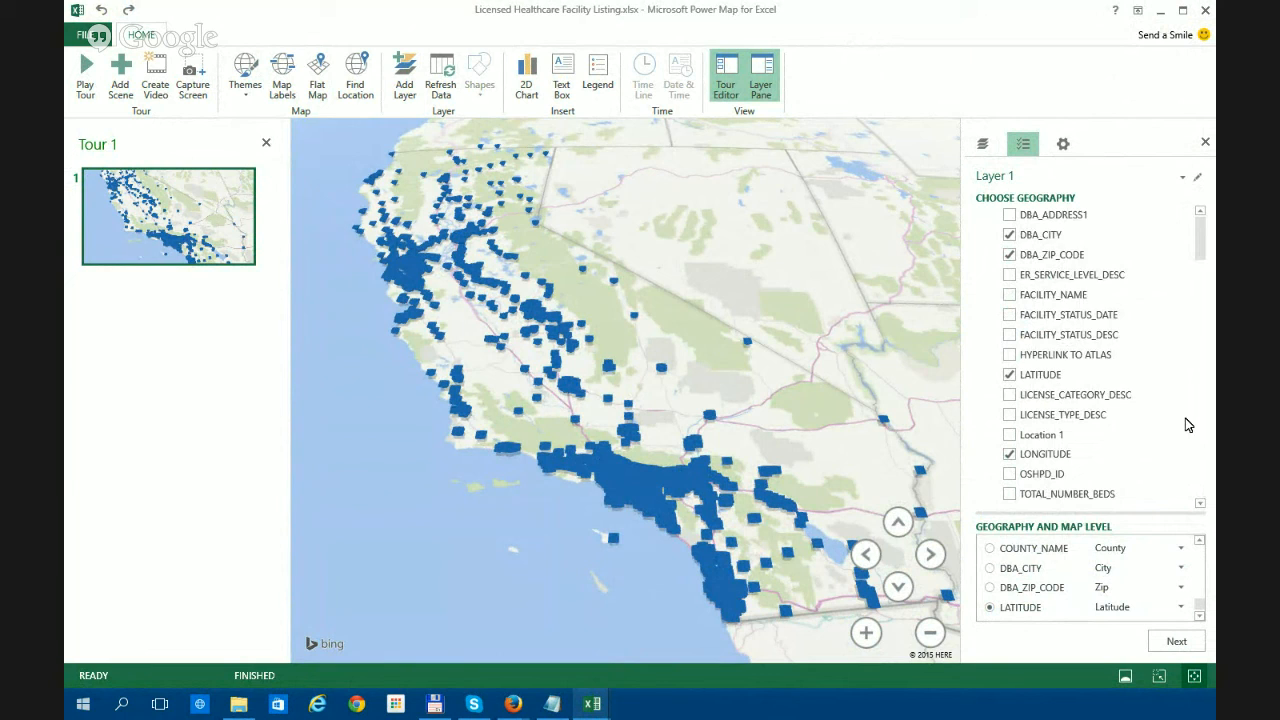
scroll(1035, 288, "up", 3)
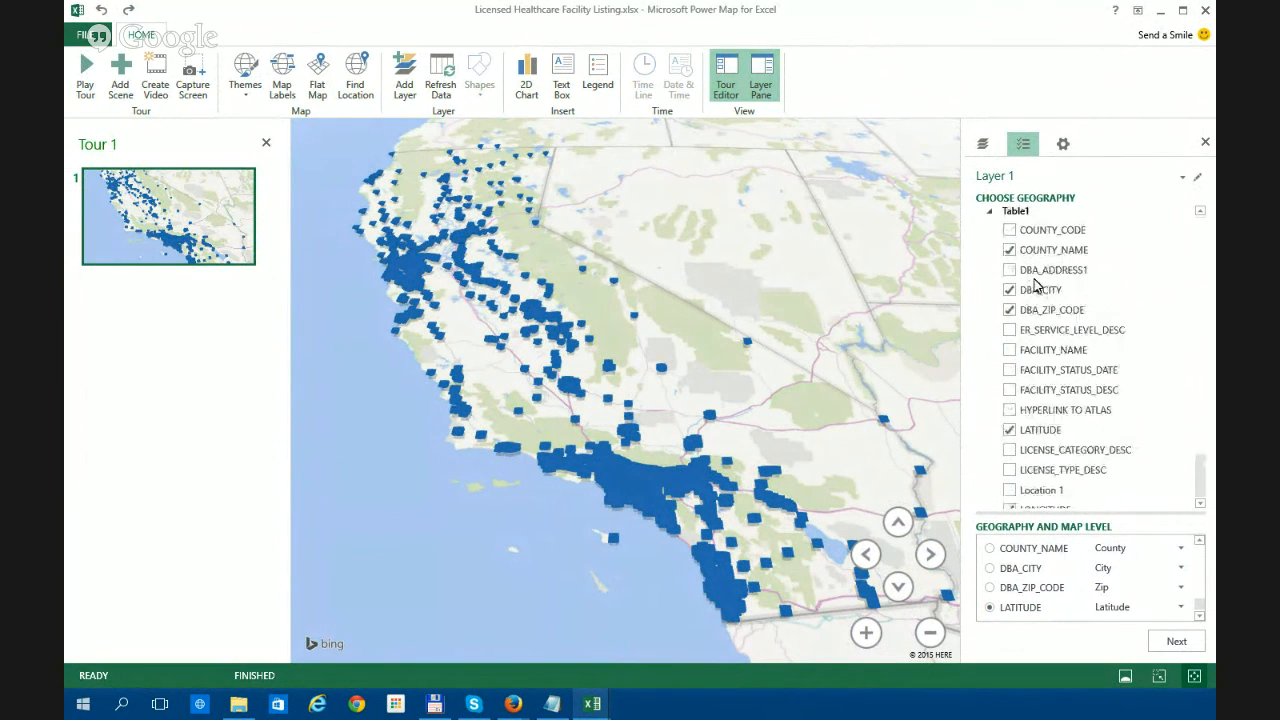
left_click(1010, 250)
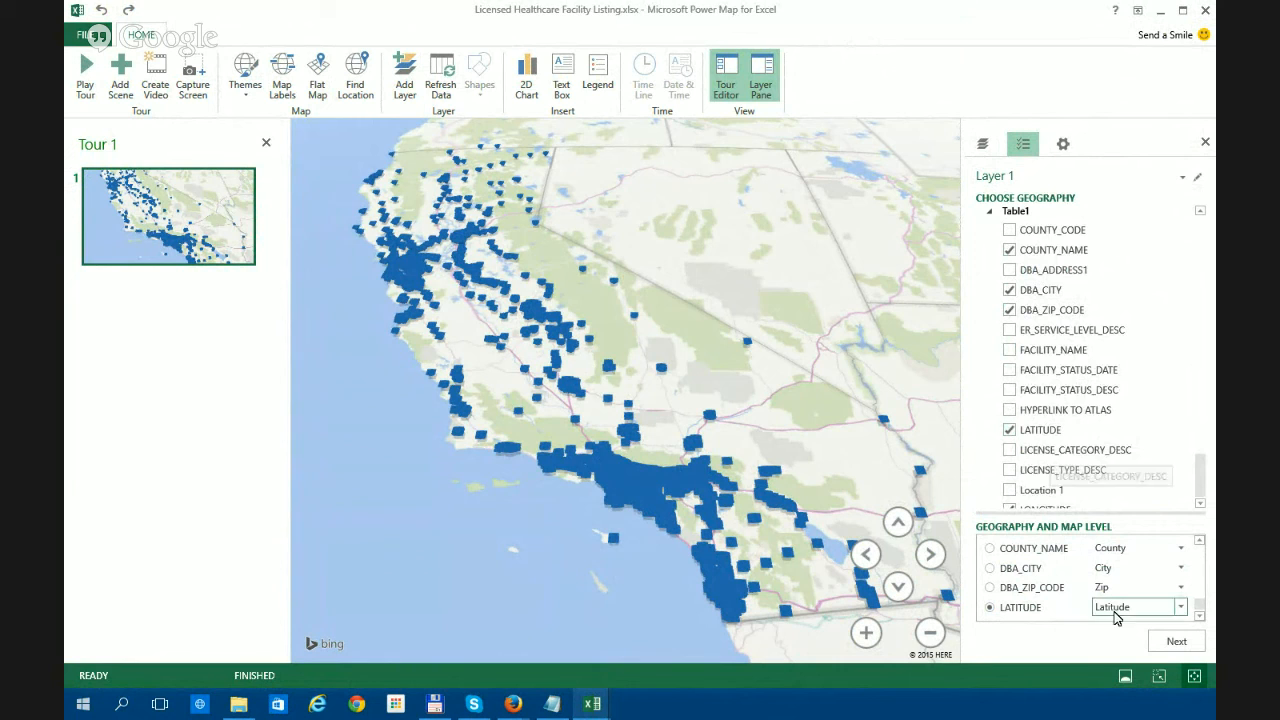
left_click(1176, 642)
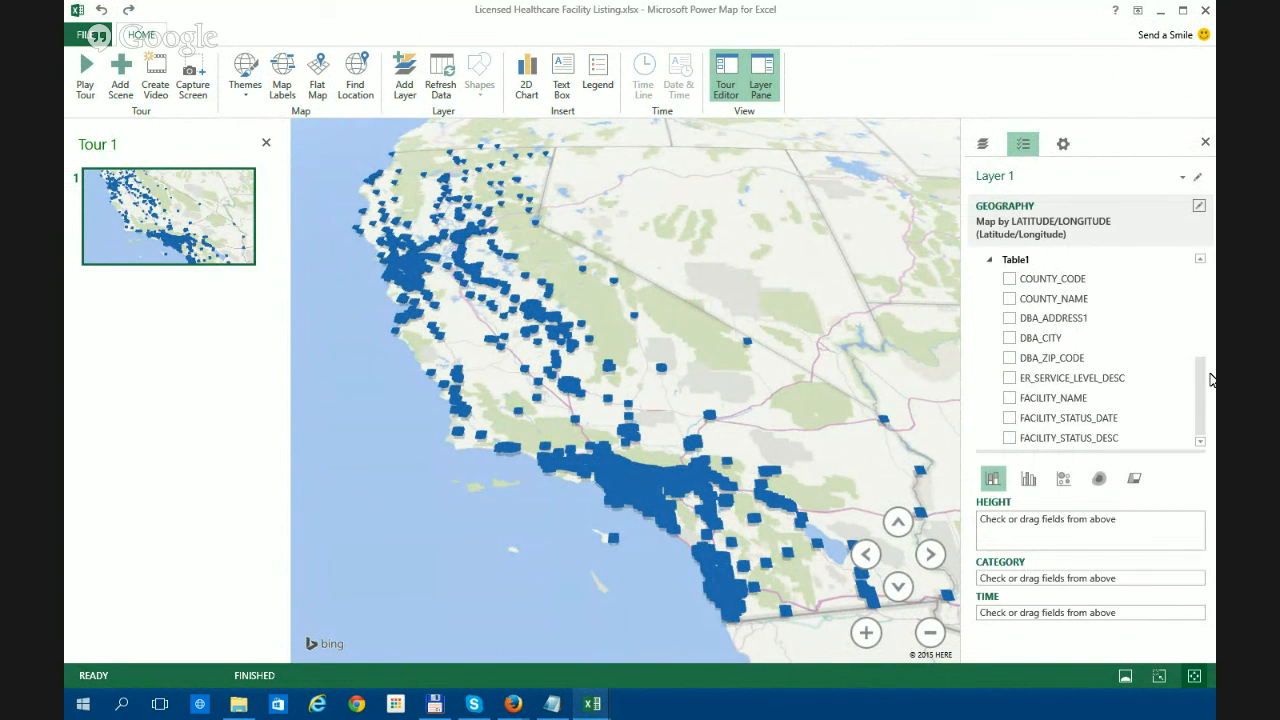
- Add FACILITY_NAME to Layer 1 as the category and remove the layer legend from the map
scroll(1203, 390, "down", 3)
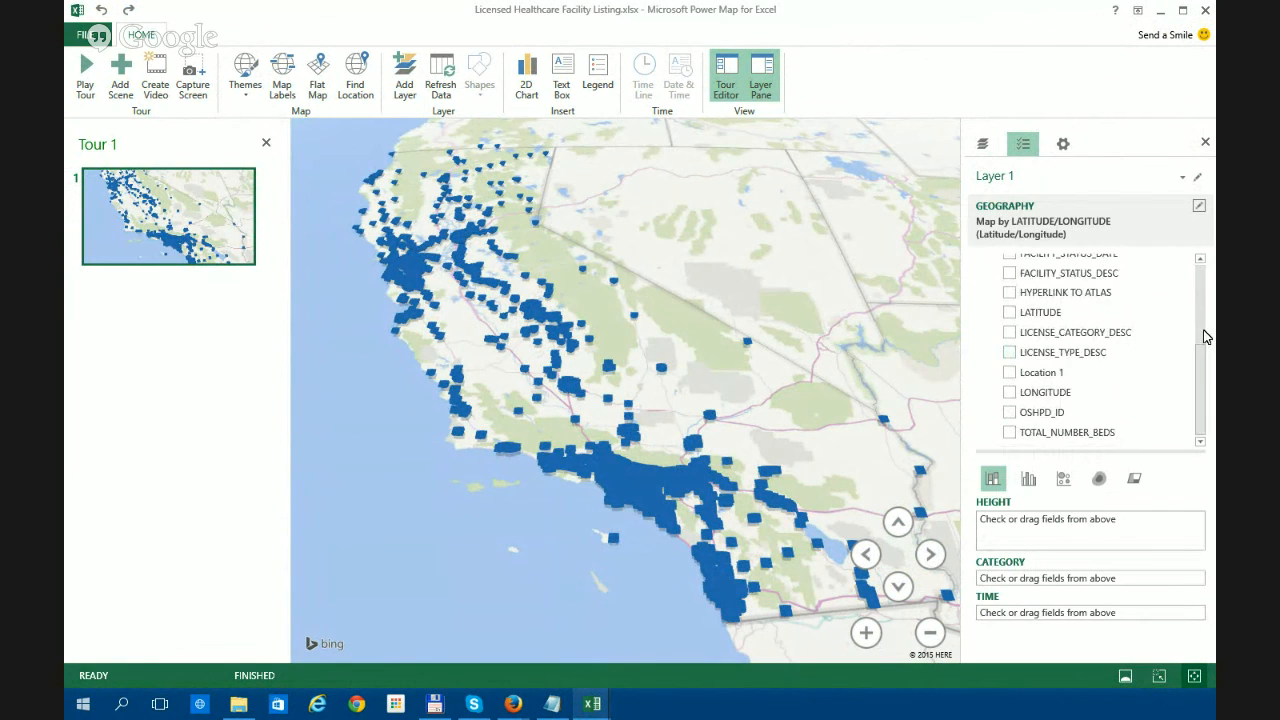
scroll(1205, 310, "up", 3)
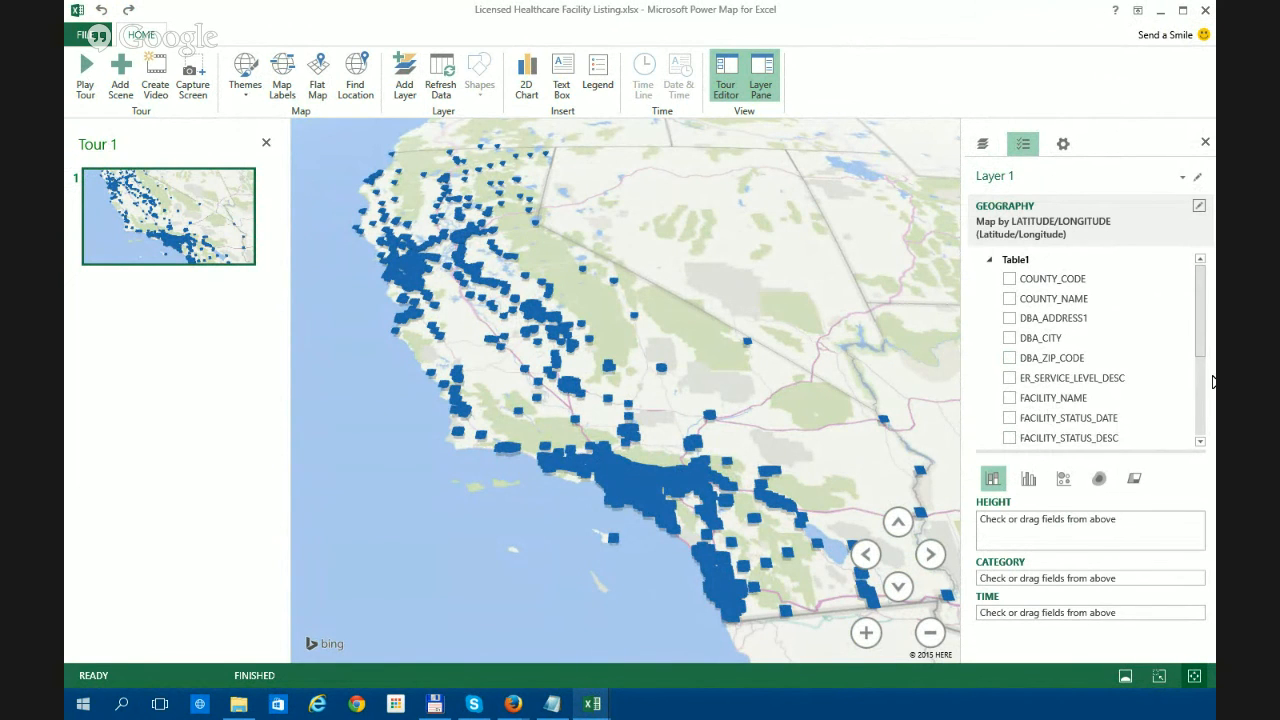
left_click(1010, 398)
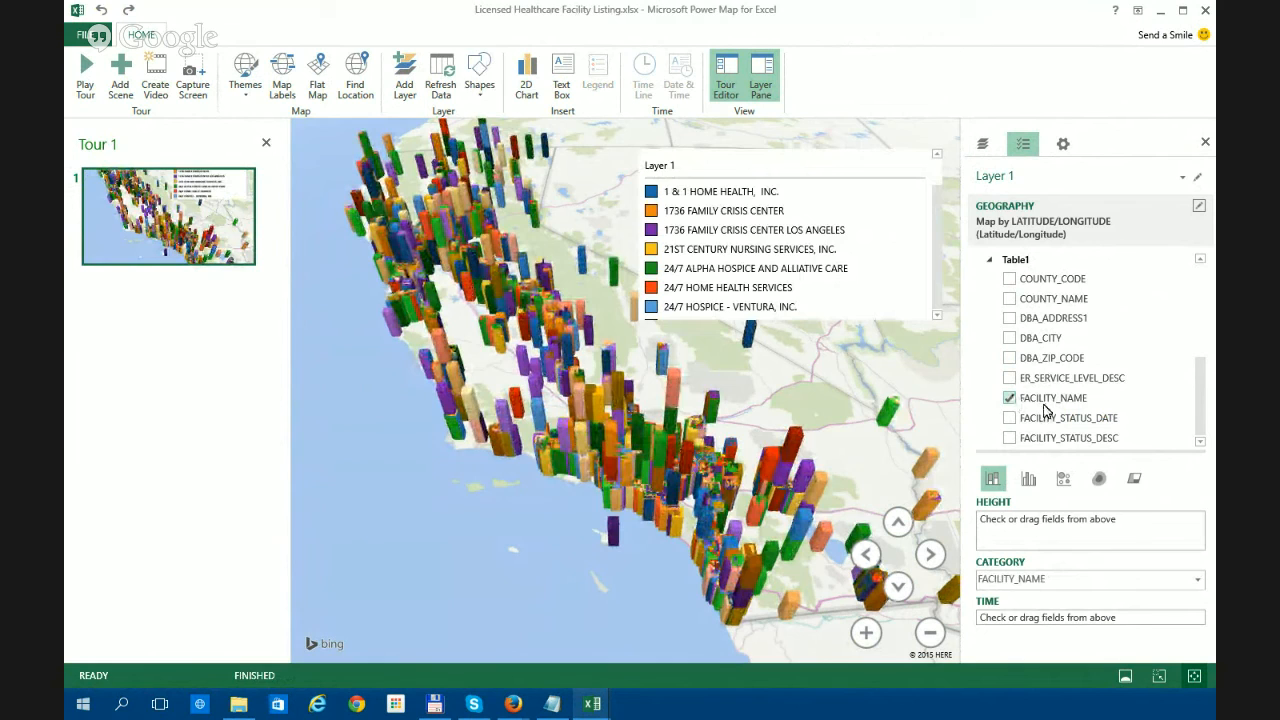
left_click(838, 310)
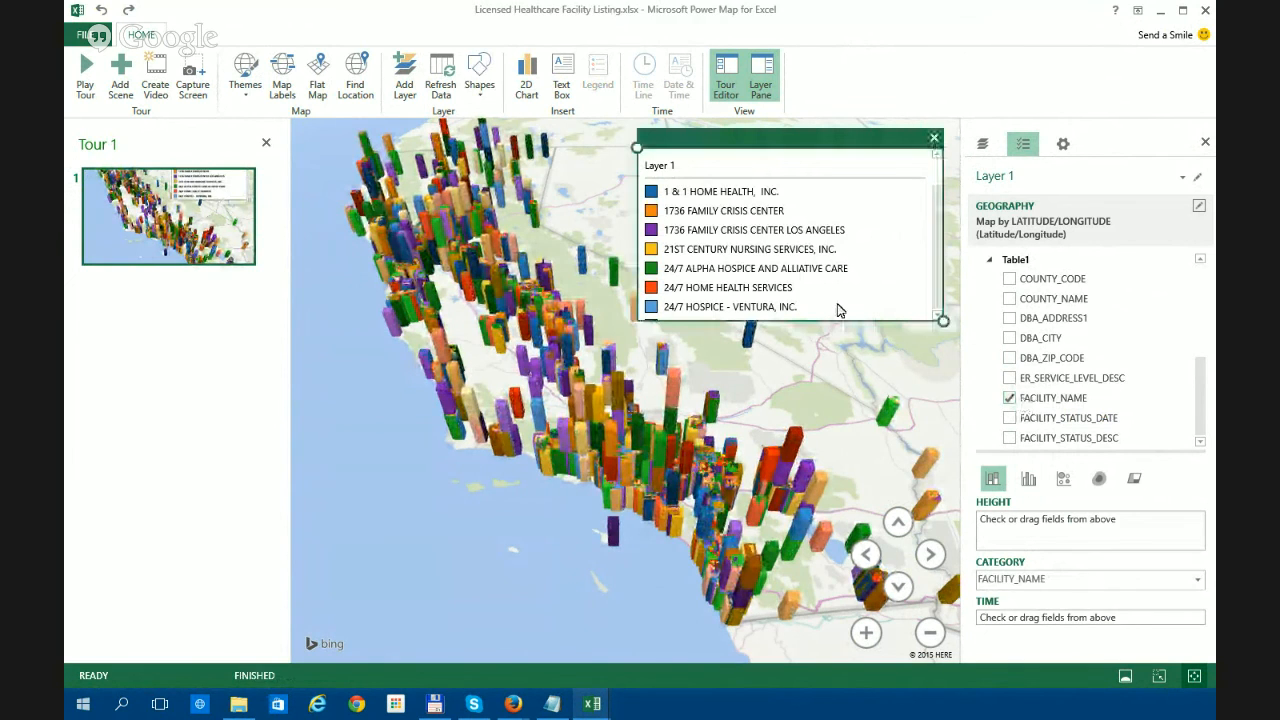
left_click(934, 137)
- Move FACILITY_NAME from category to height in Layer 1 and aggregate it as Count (Distinct)
left_click_drag(1015, 402, 1017, 526)
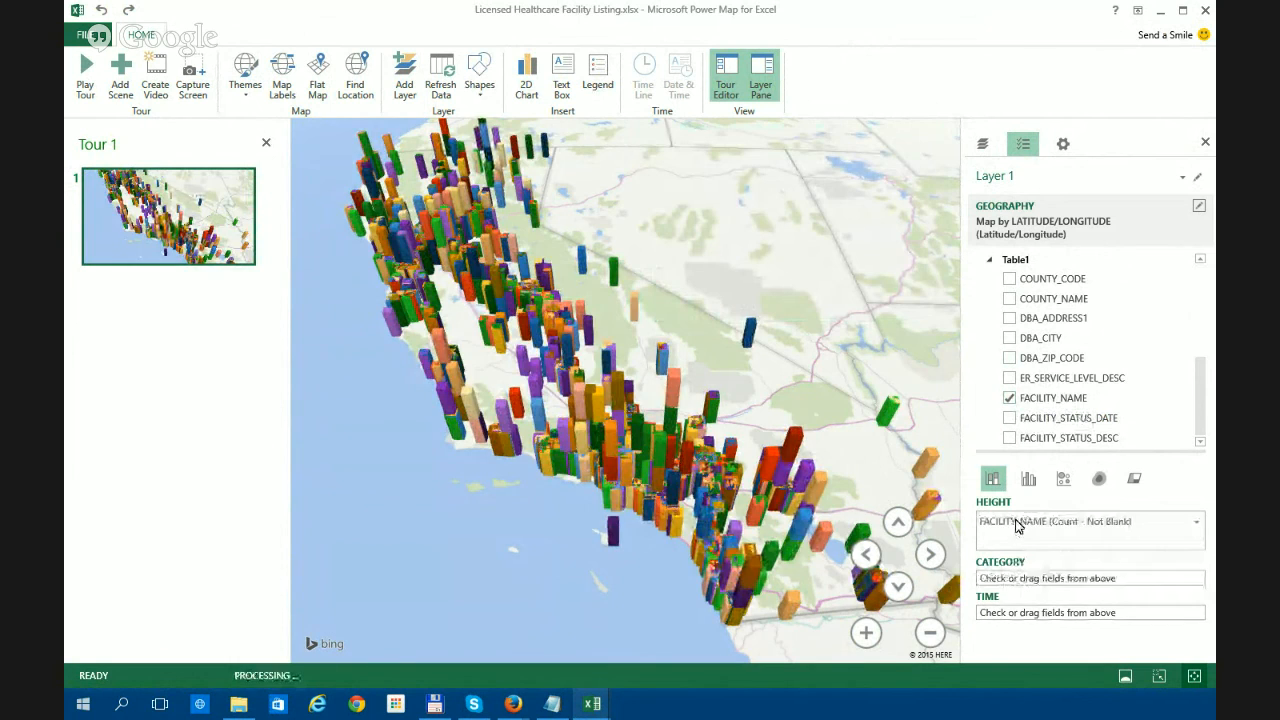
left_click(1196, 521)
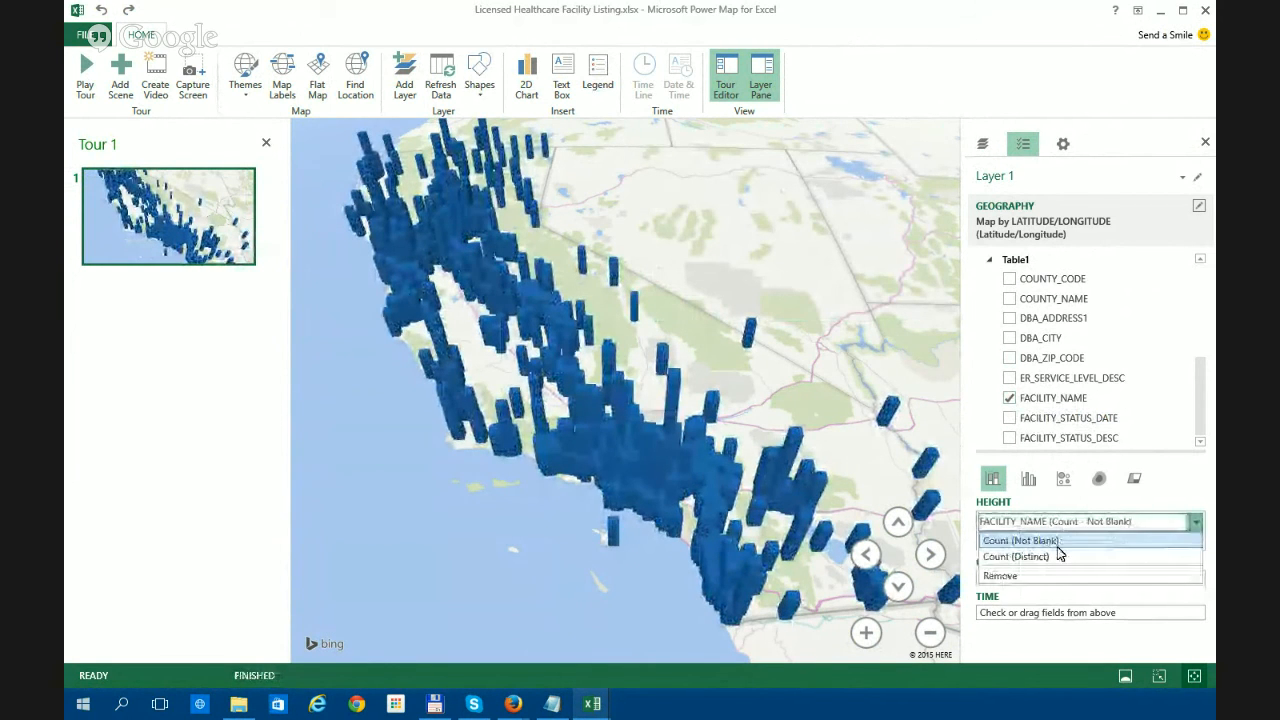
left_click(1055, 556)
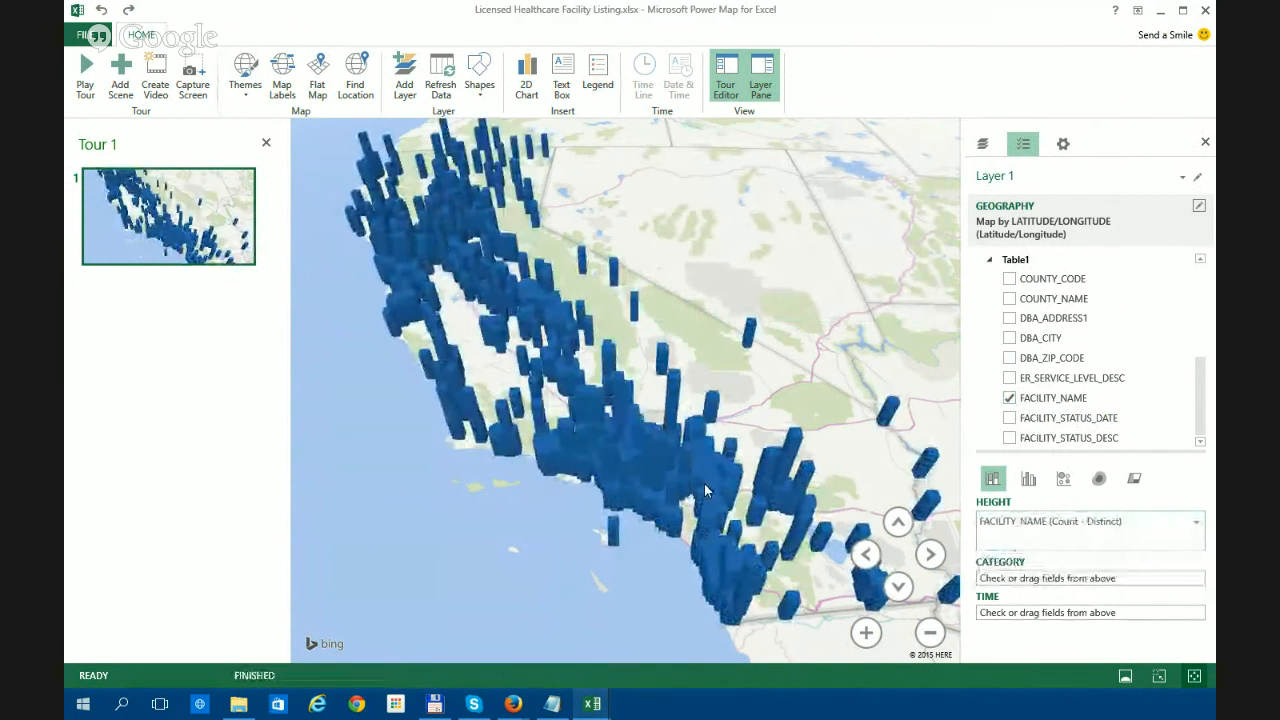
left_click_drag(661, 471, 639, 491)
scroll(639, 491, "up", 1)
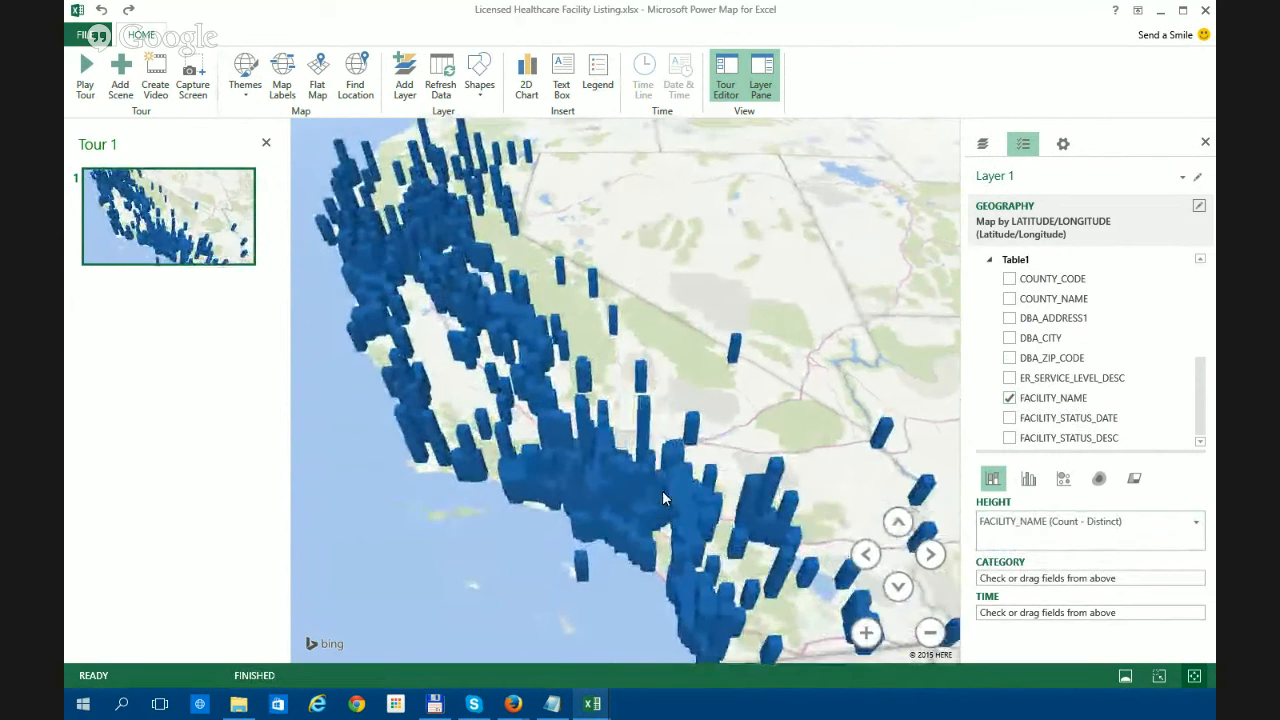
scroll(663, 497, "down", 2)
- Try the facility layer as a heat map around Southern California, then return it to stacked columns
left_click(1099, 478)
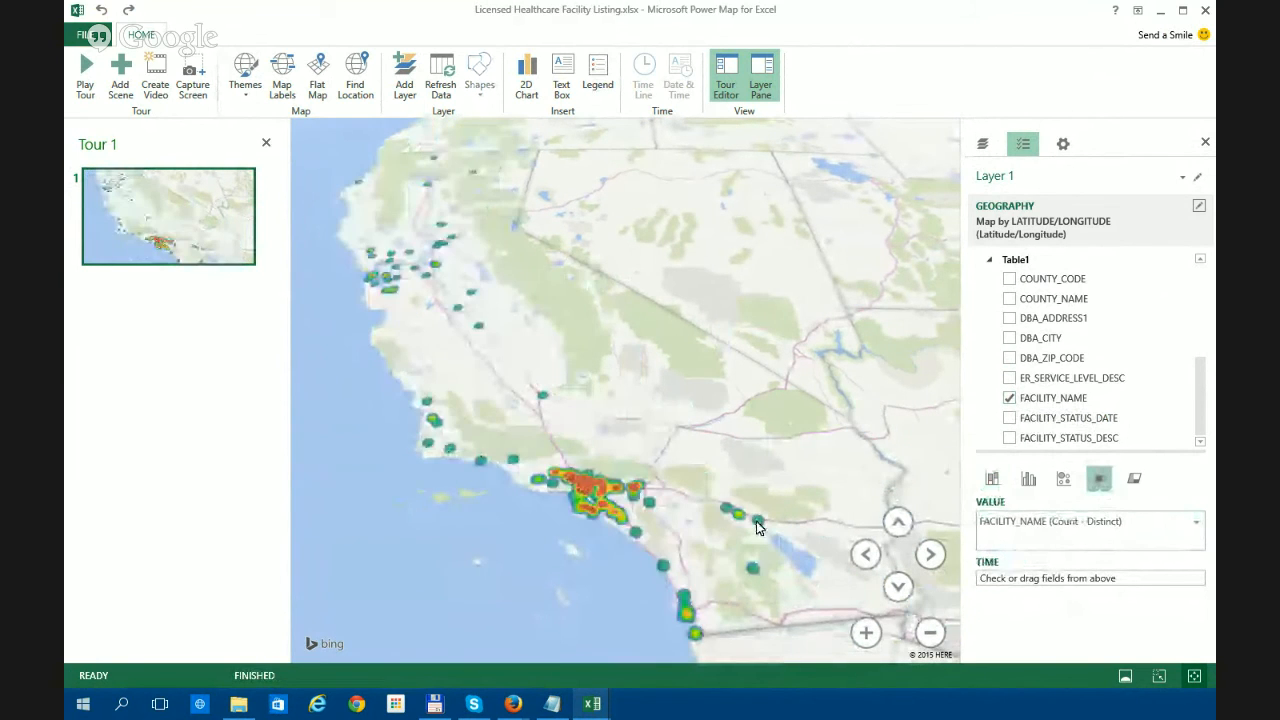
scroll(602, 501, "up", 1)
left_click_drag(577, 490, 673, 450)
scroll(655, 459, "up", 1)
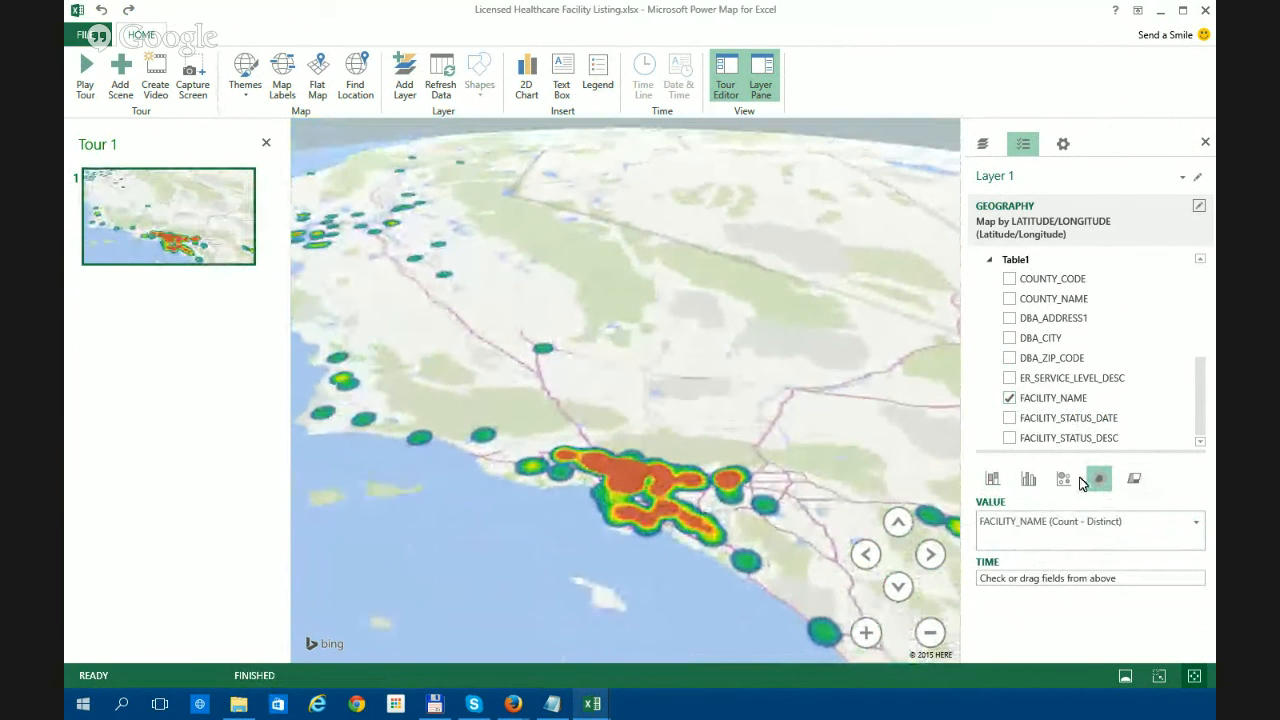
scroll(745, 495, "down", 1)
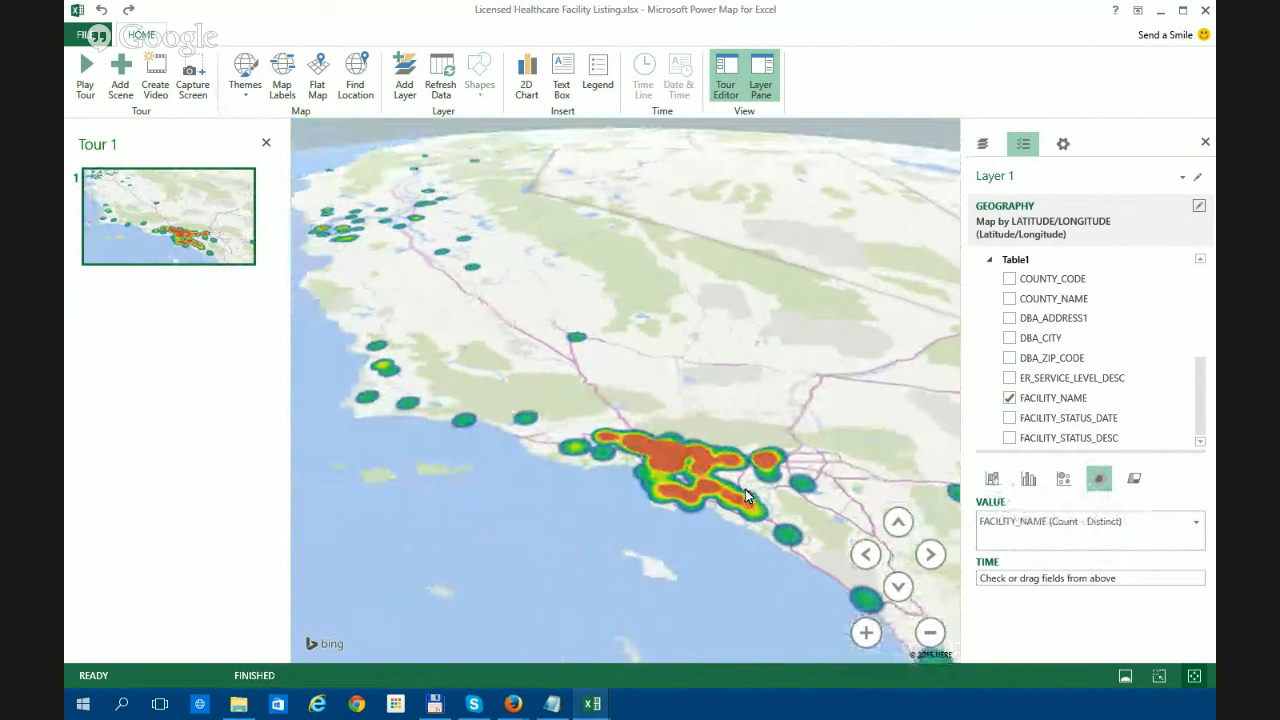
left_click(993, 481)
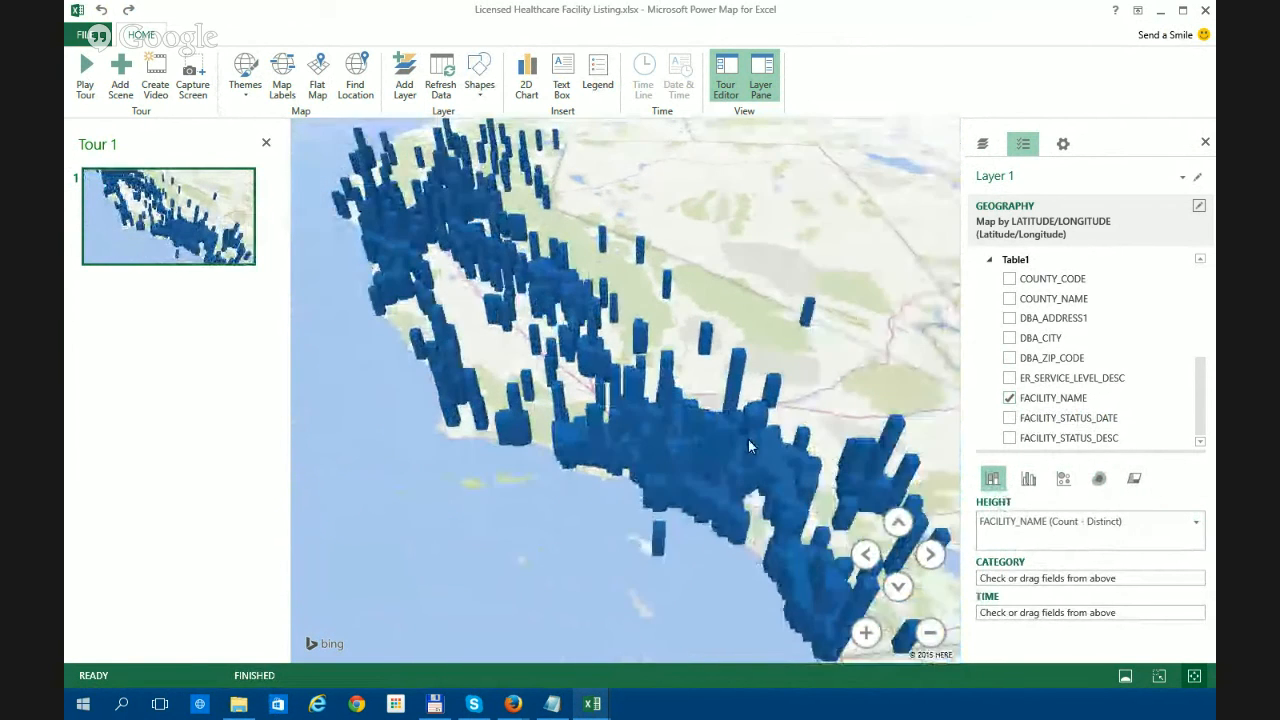
- Add a second scene to the tour and display its facility layer as a heat map
left_click(119, 88)
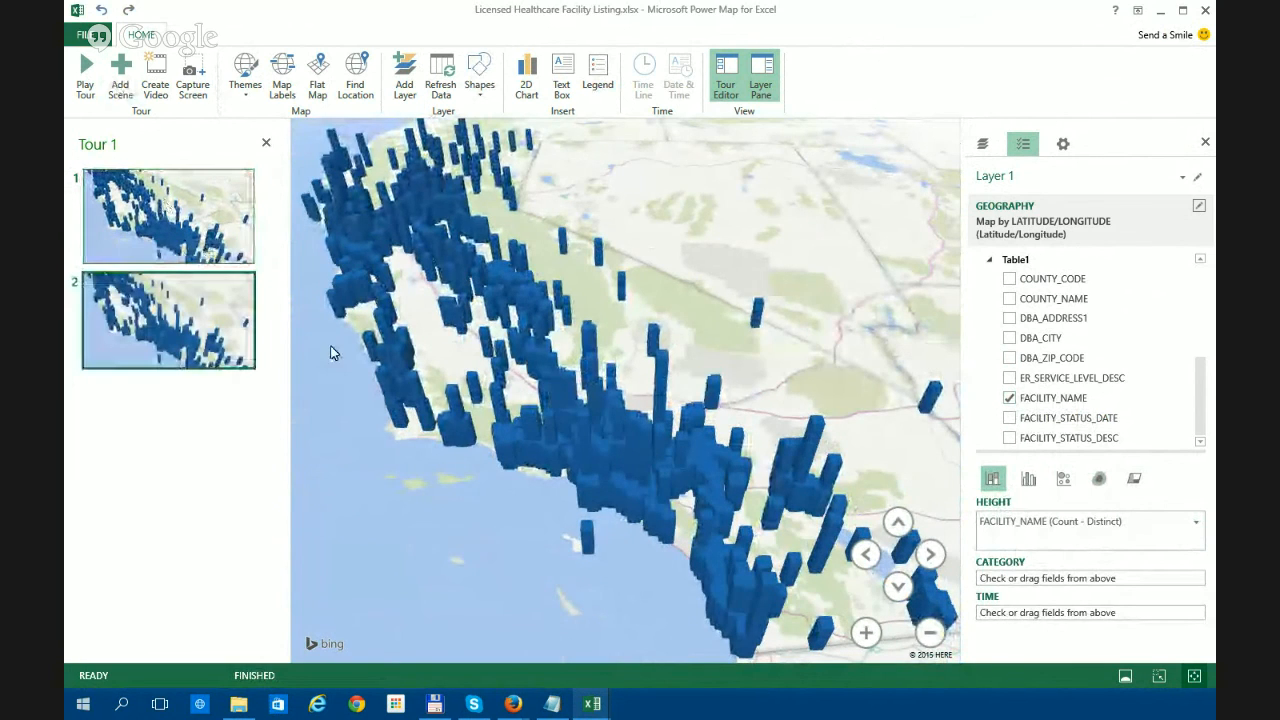
left_click(1098, 480)
left_click_drag(583, 502, 745, 554)
left_click_drag(605, 404, 622, 408)
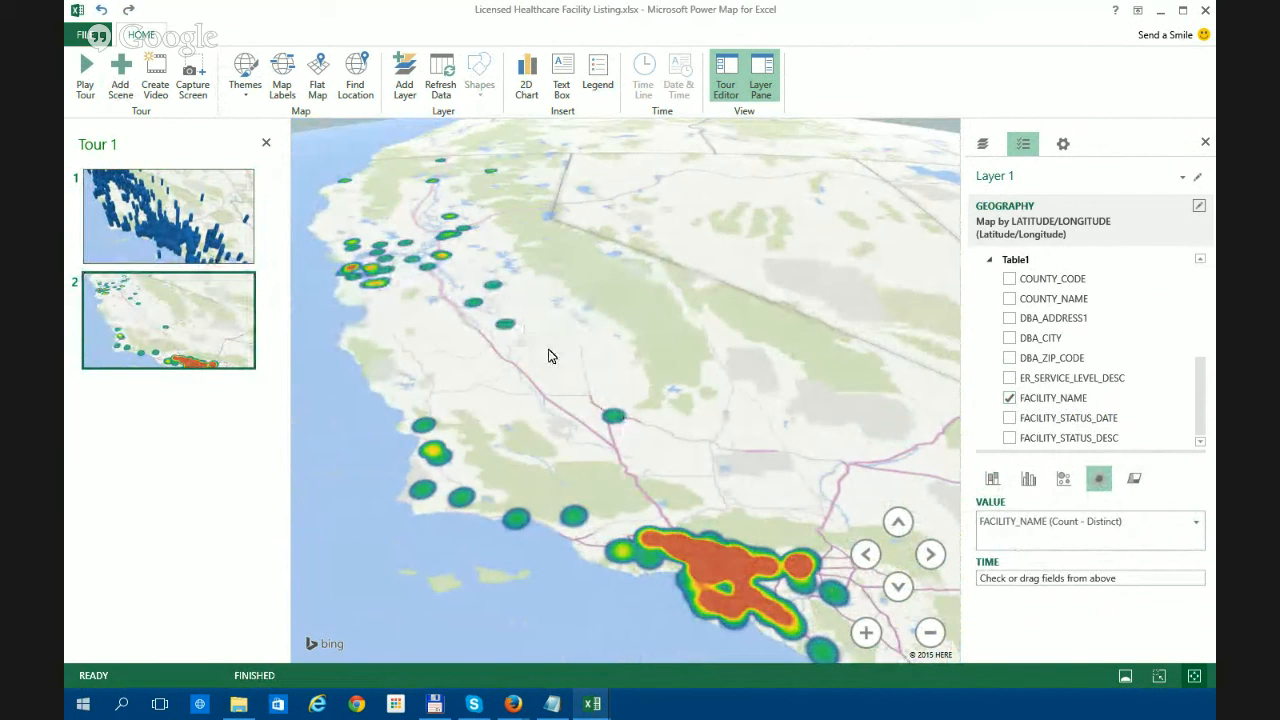
left_click_drag(546, 347, 600, 449)
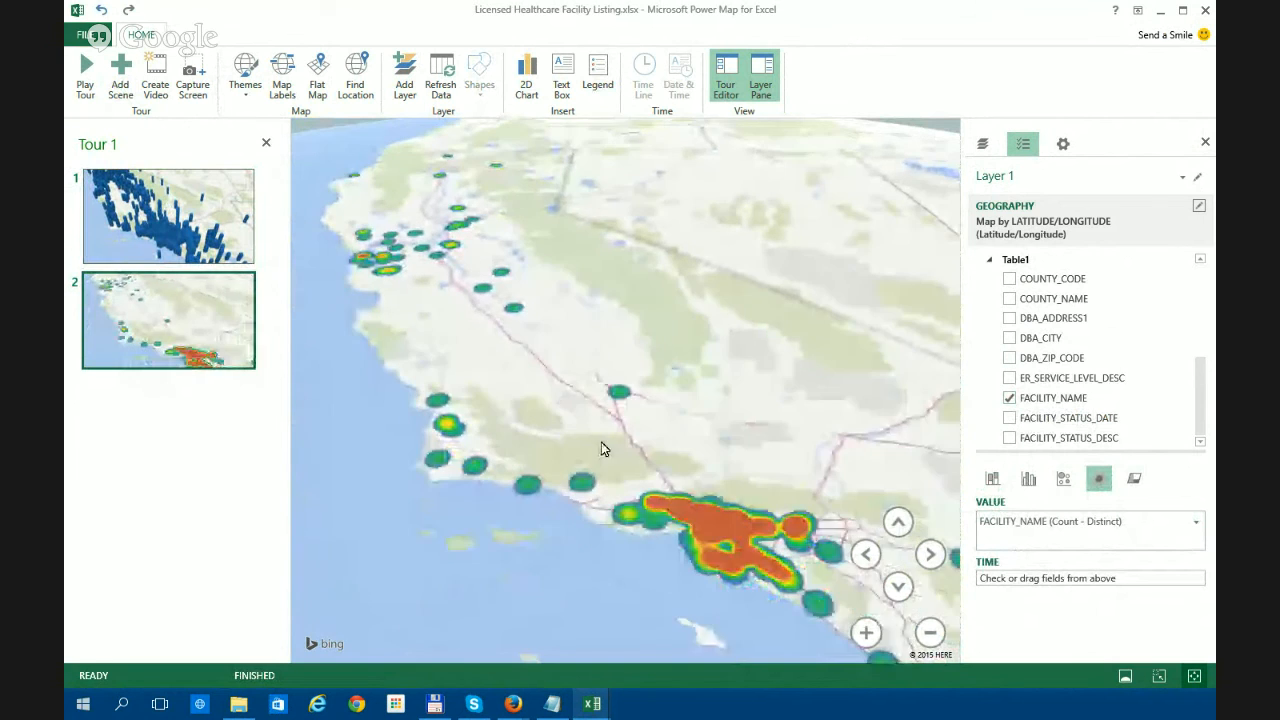
left_click_drag(680, 487, 672, 447)
left_click_drag(838, 440, 812, 461)
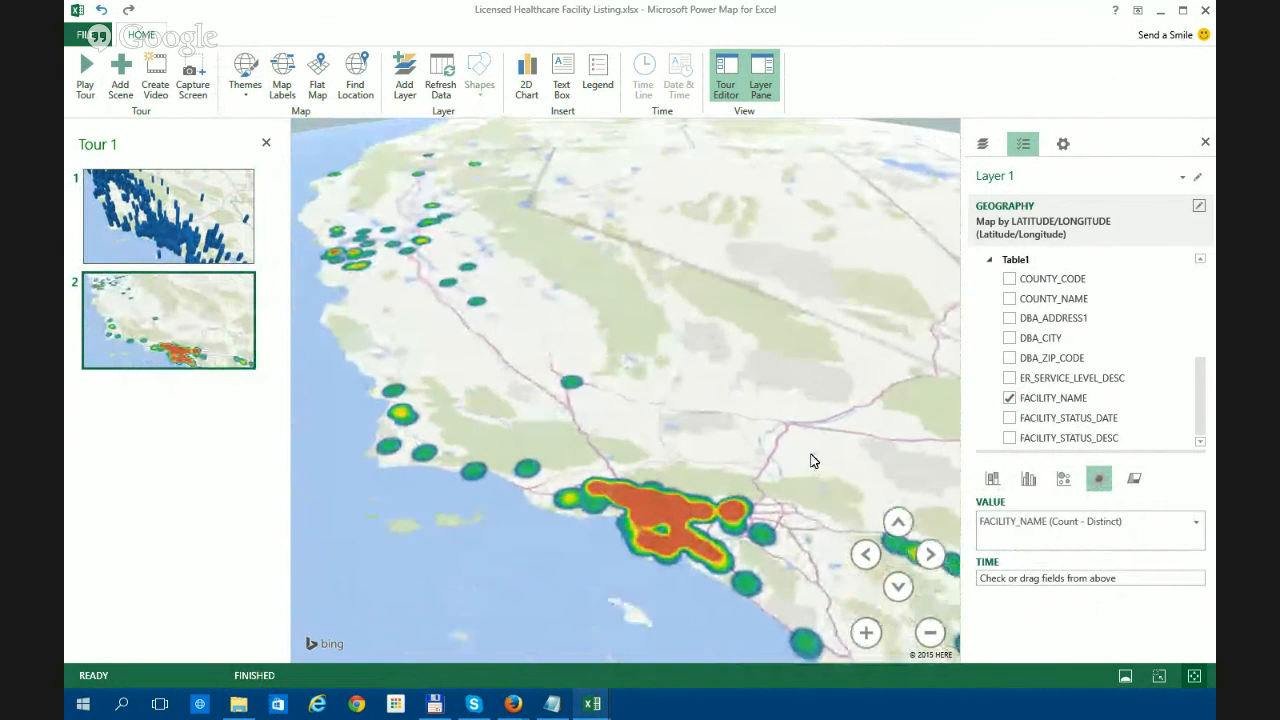
- Frame the second scene on the Los Angeles area and set the heat map's Radius of Influence to 202%
scroll(700, 541, "up", 2)
scroll(691, 533, "down", 1)
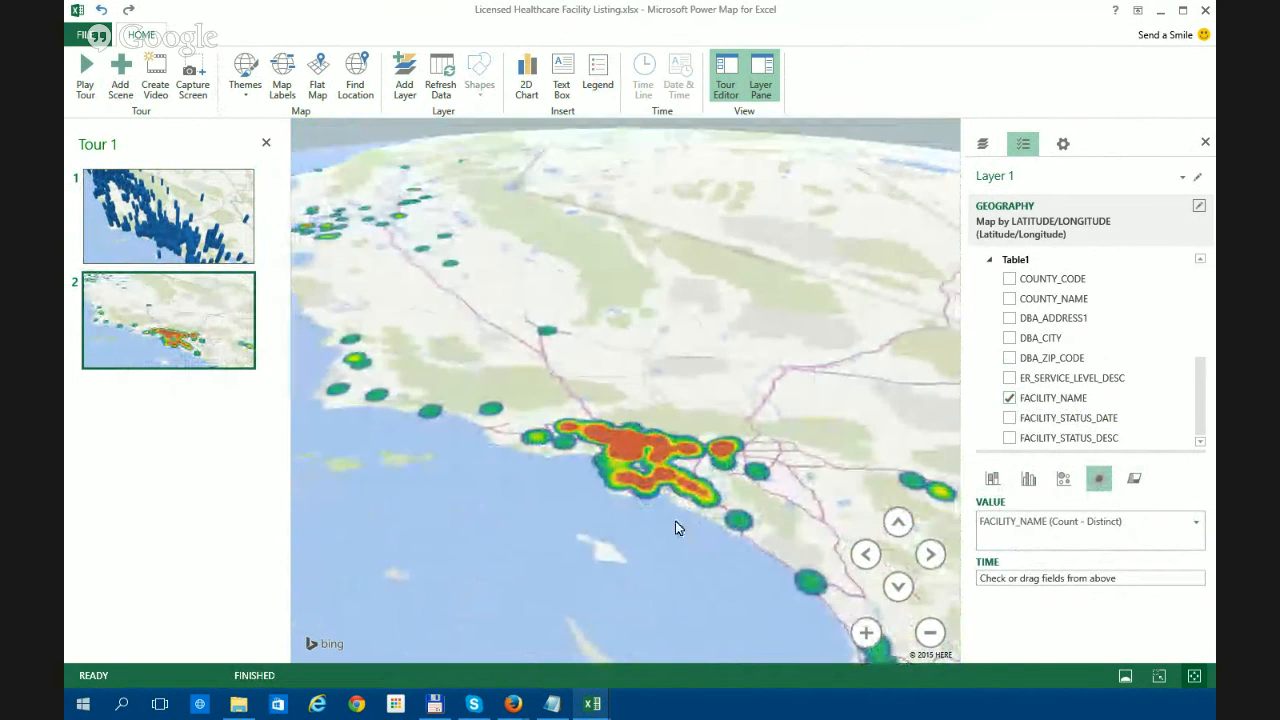
scroll(676, 527, "up", 3)
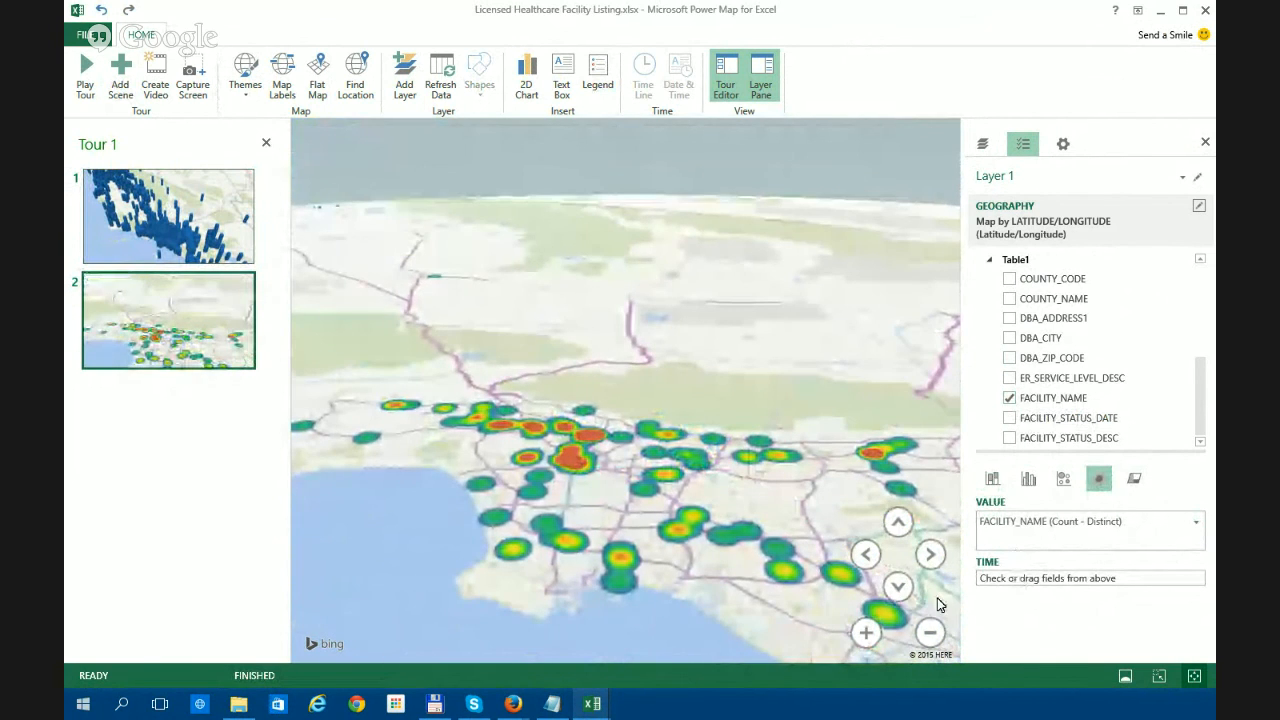
left_click(897, 586)
left_click(897, 522)
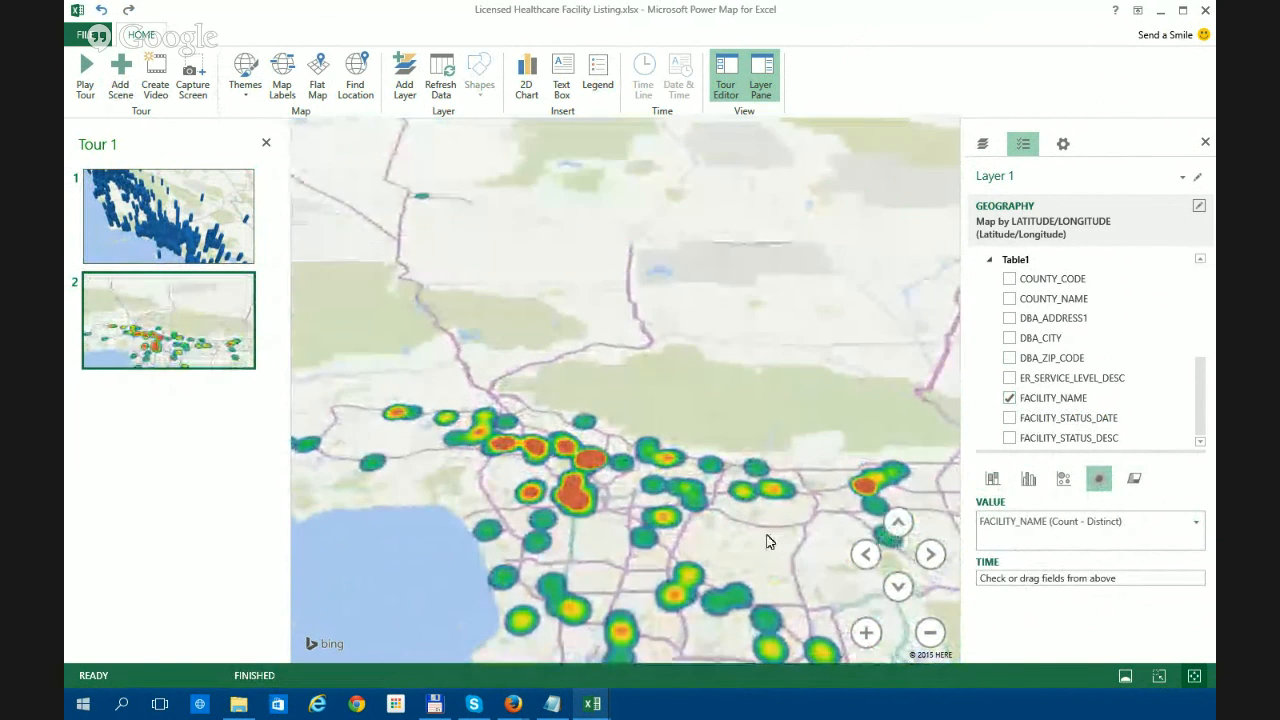
scroll(705, 476, "down", 3)
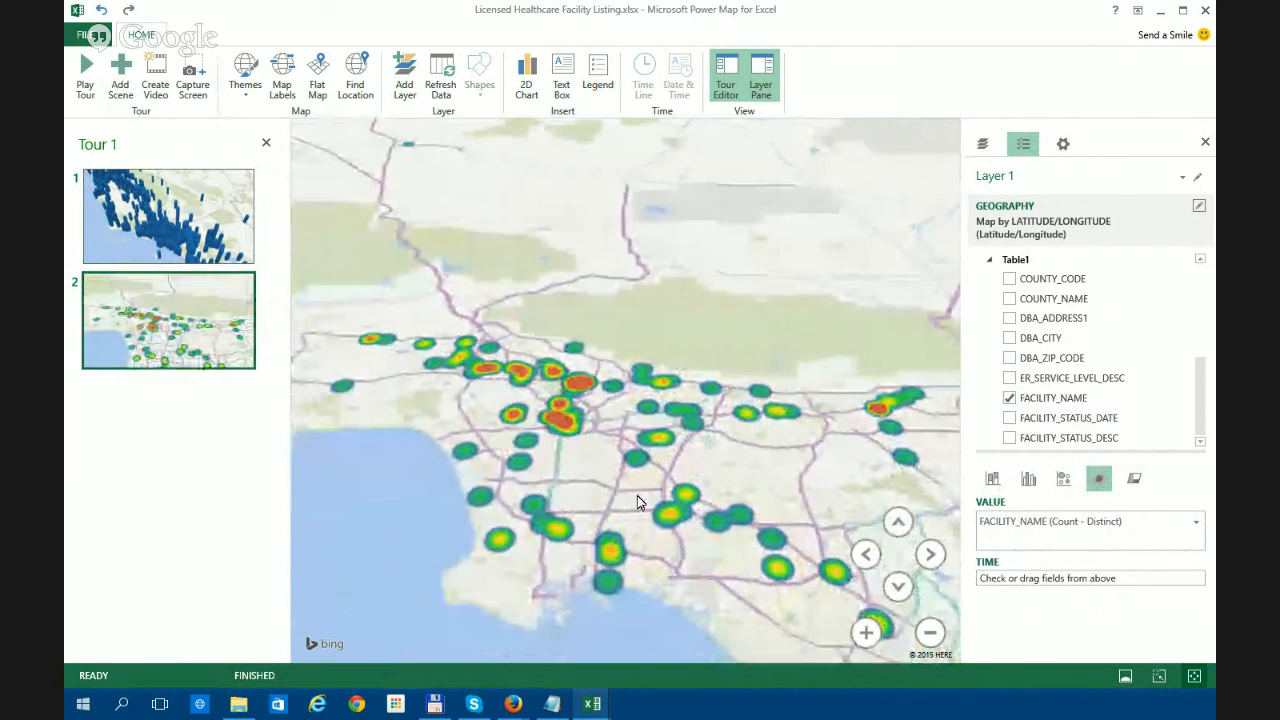
left_click(1063, 145)
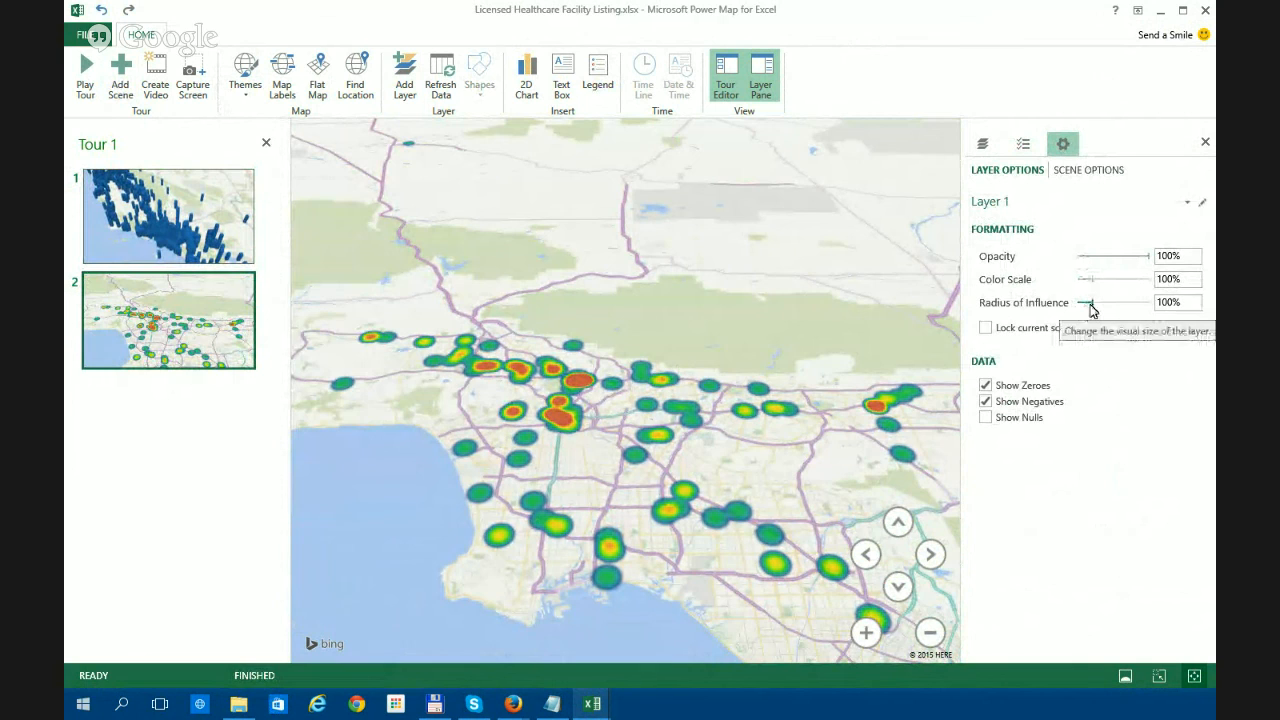
left_click_drag(1091, 303, 1106, 310)
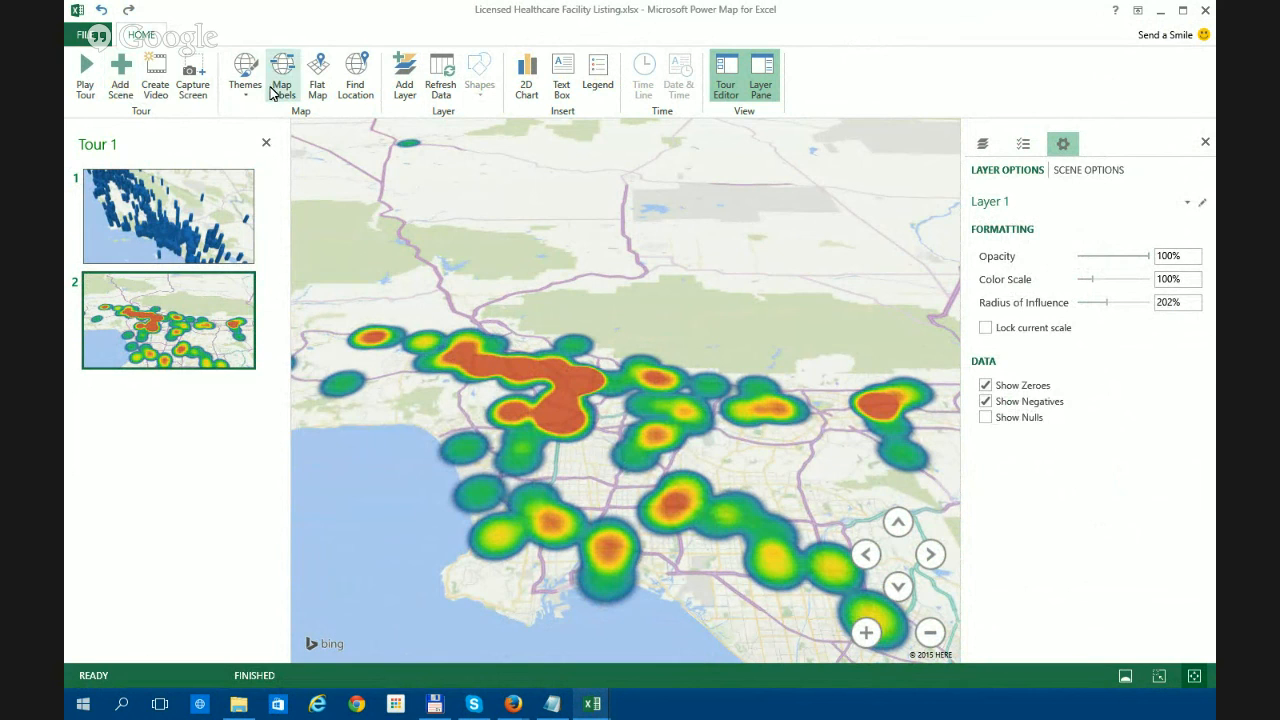
- Add a third scene to the tour and bring up Layer 1's field list
left_click(120, 78)
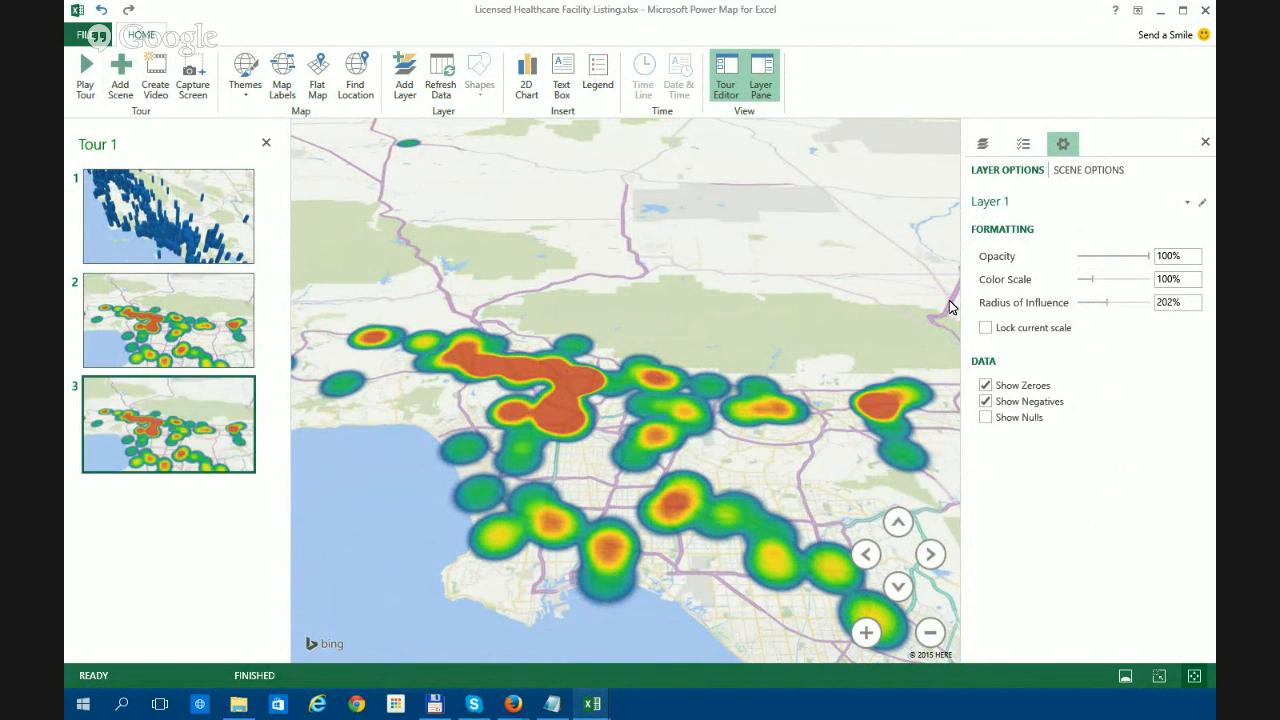
left_click_drag(680, 375, 677, 334)
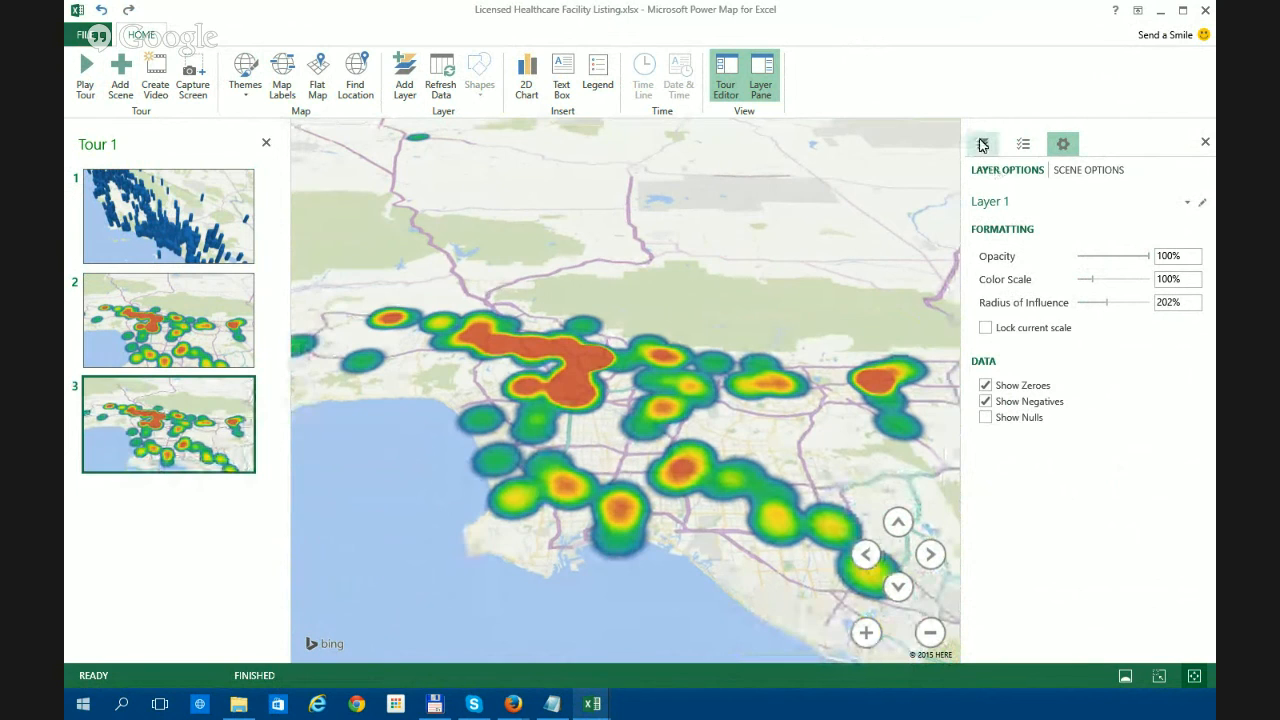
left_click(984, 146)
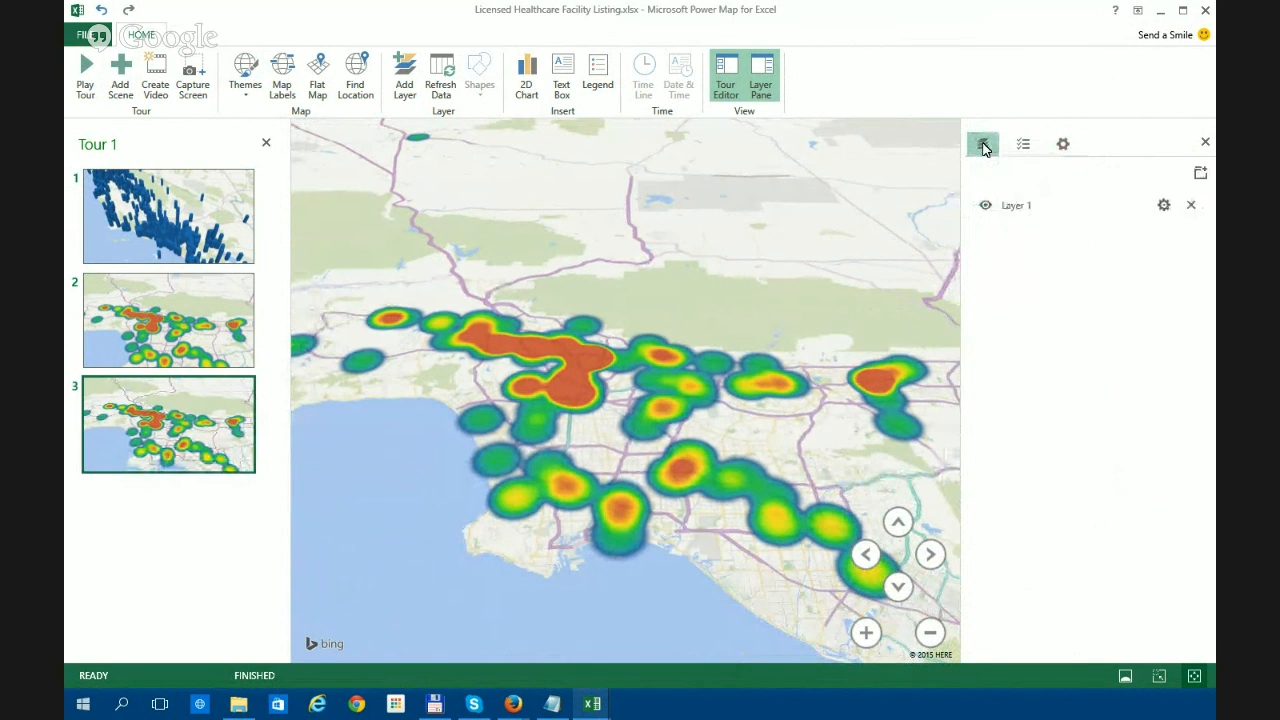
left_click(1022, 148)
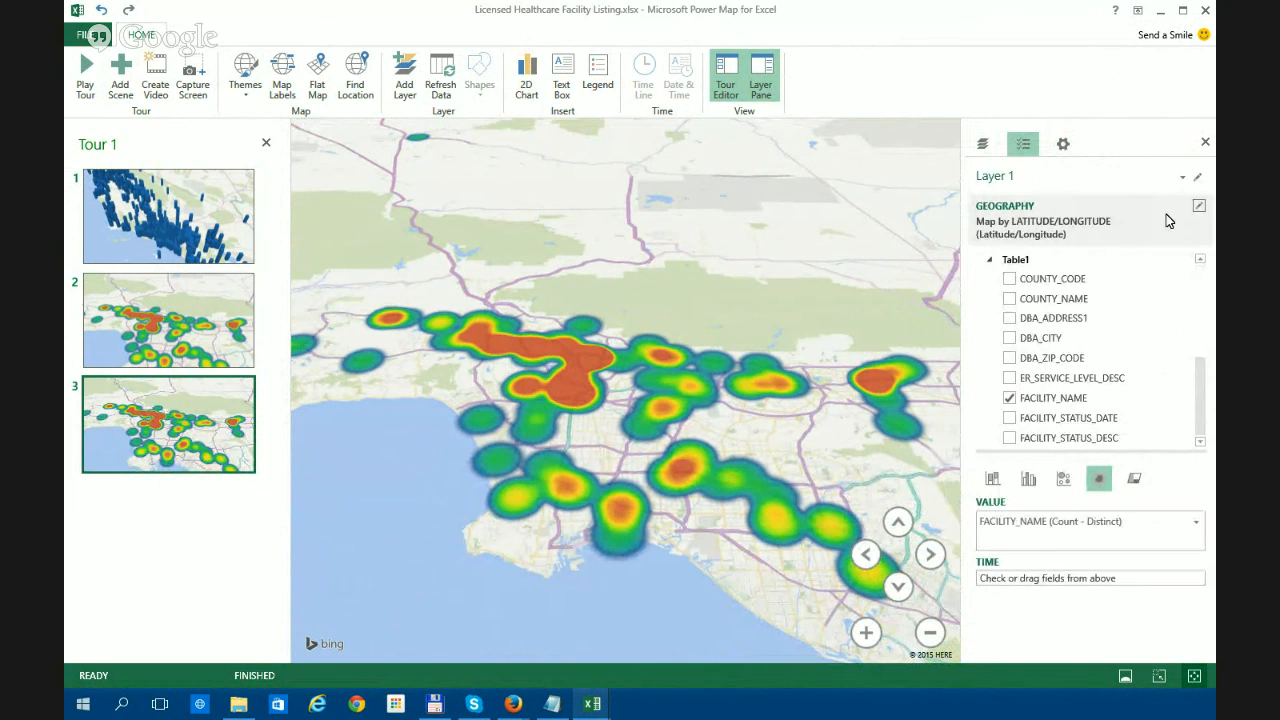
- Map the third scene by DBA_CITY only, removing the ZIP code, county, latitude and longitude fields from its geography
left_click(1199, 206)
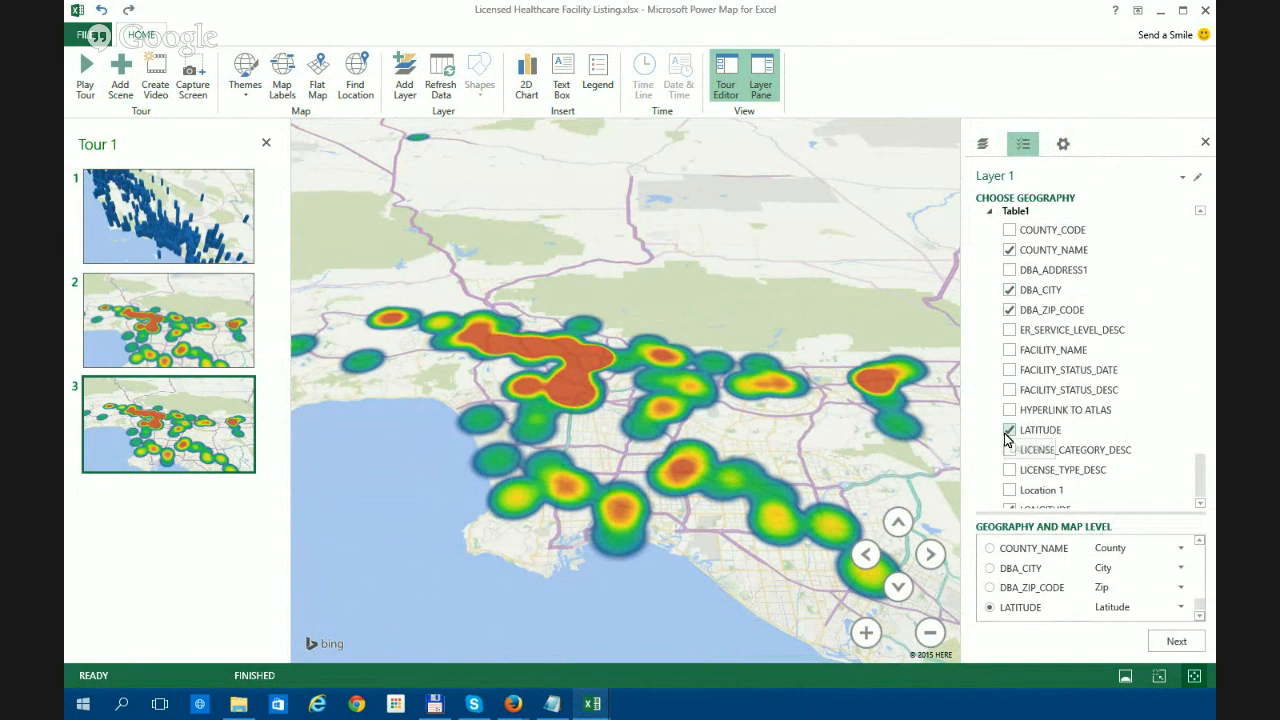
scroll(1148, 427, "down", 1)
scroll(1130, 410, "up", 1)
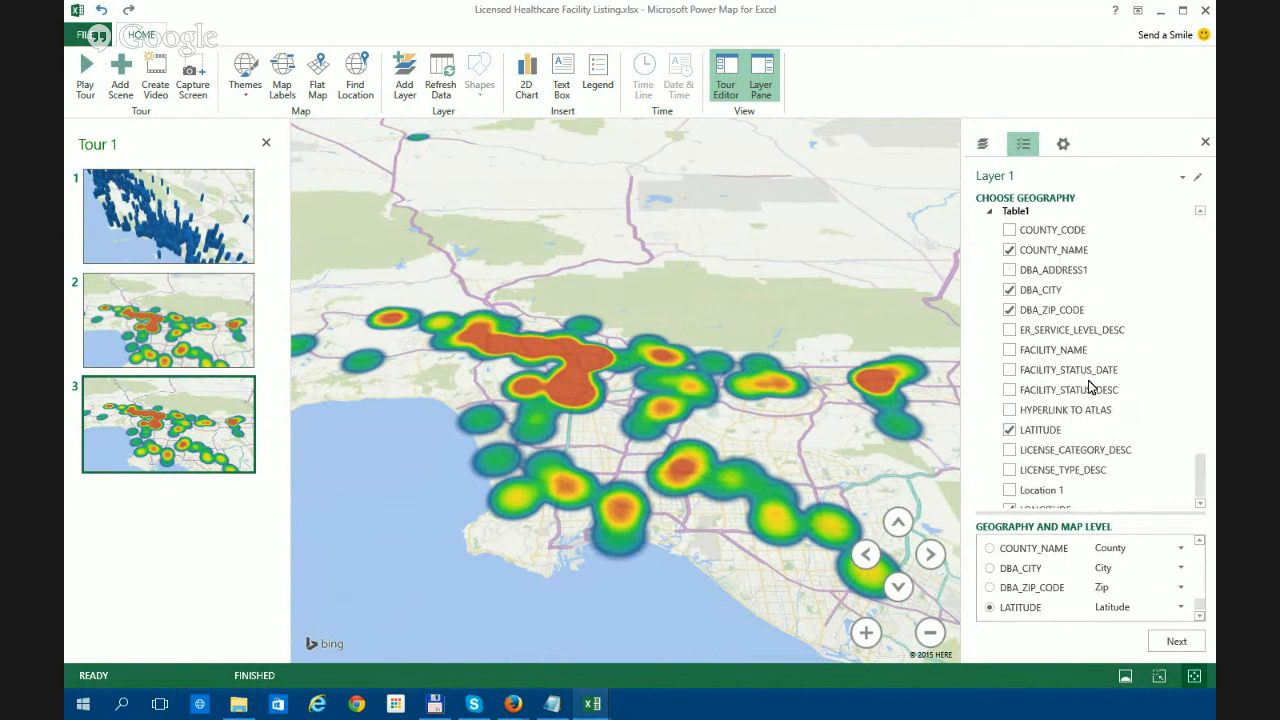
left_click(1011, 308)
left_click(1009, 251)
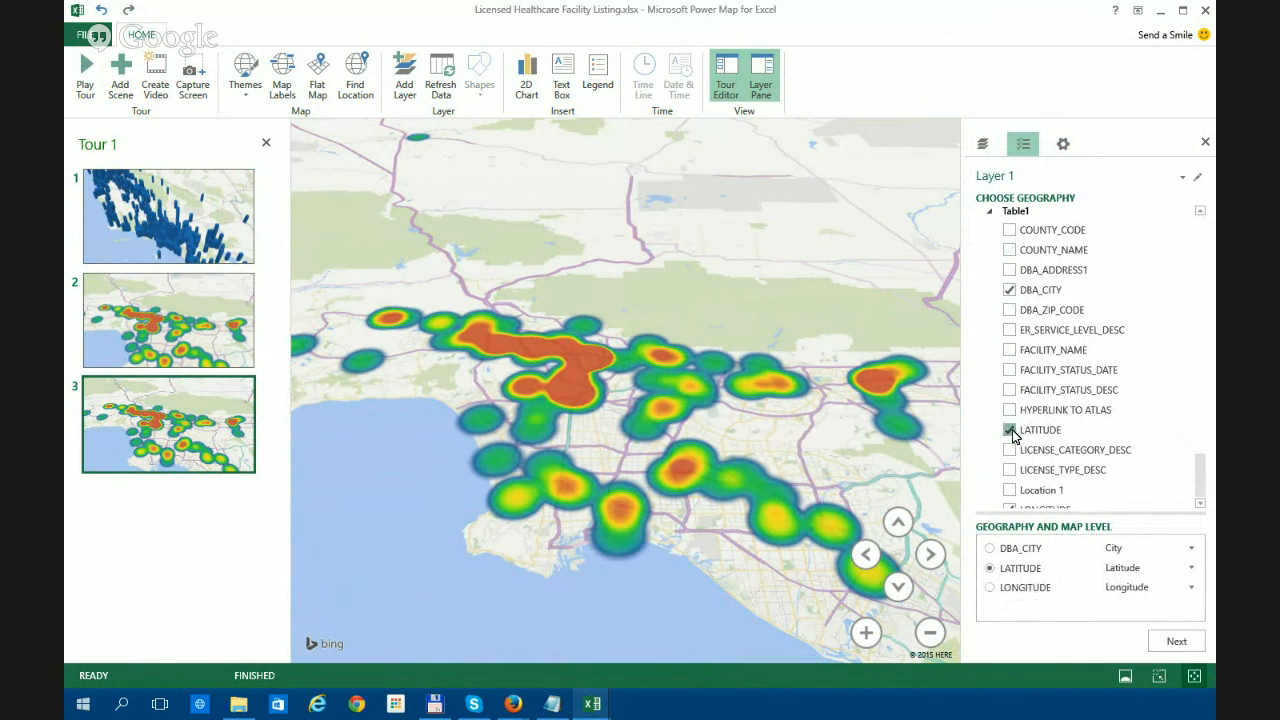
left_click(1009, 430)
scroll(1013, 435, "down", 1)
left_click(1009, 454)
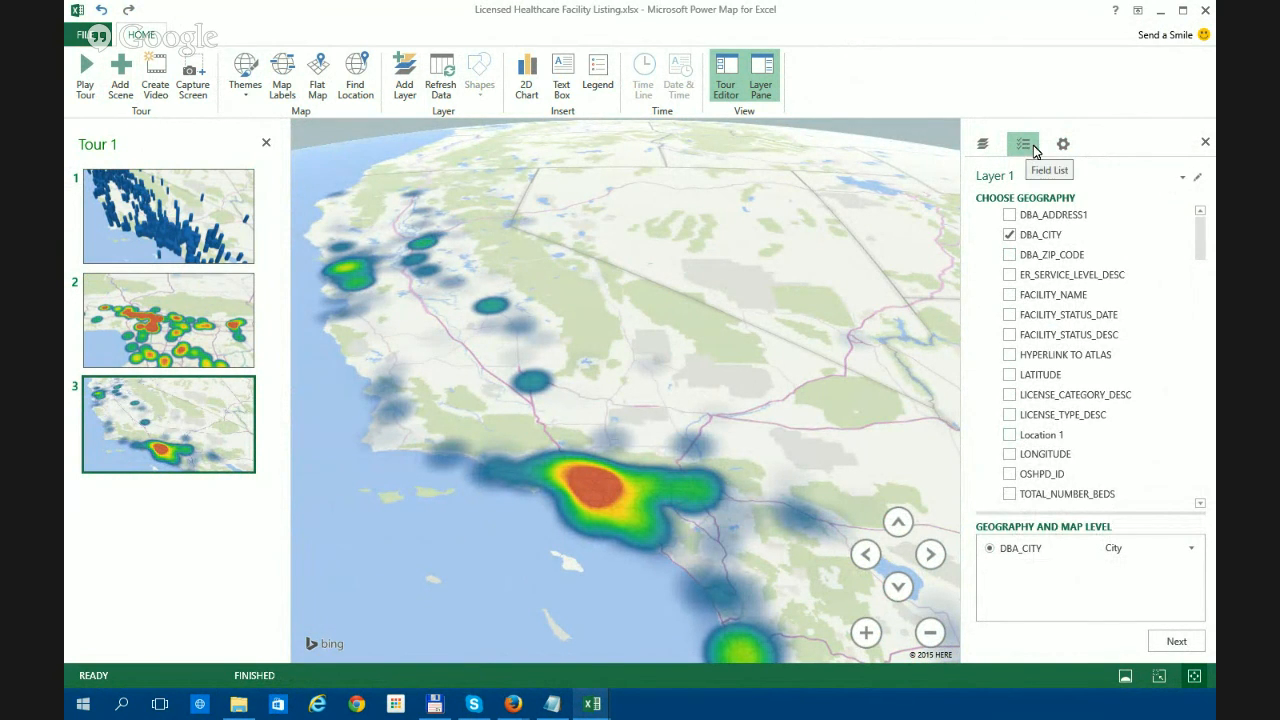
left_click(1064, 146)
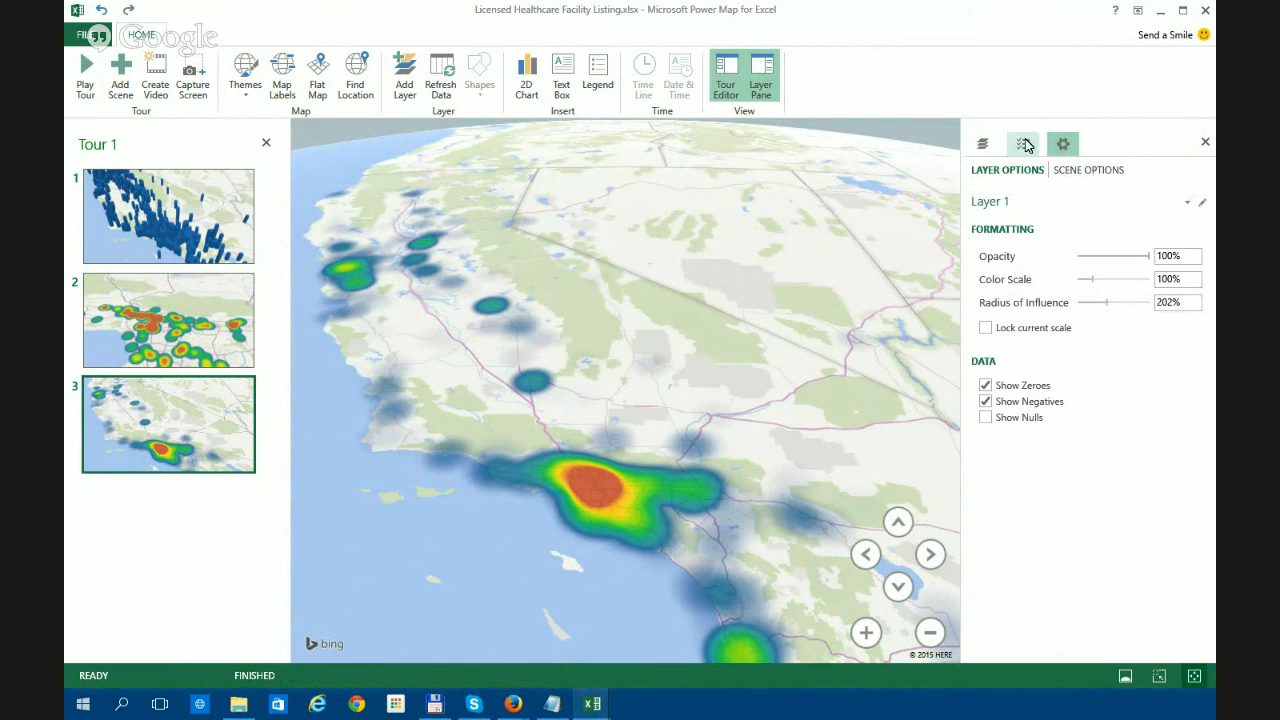
left_click(1023, 144)
left_click(1175, 641)
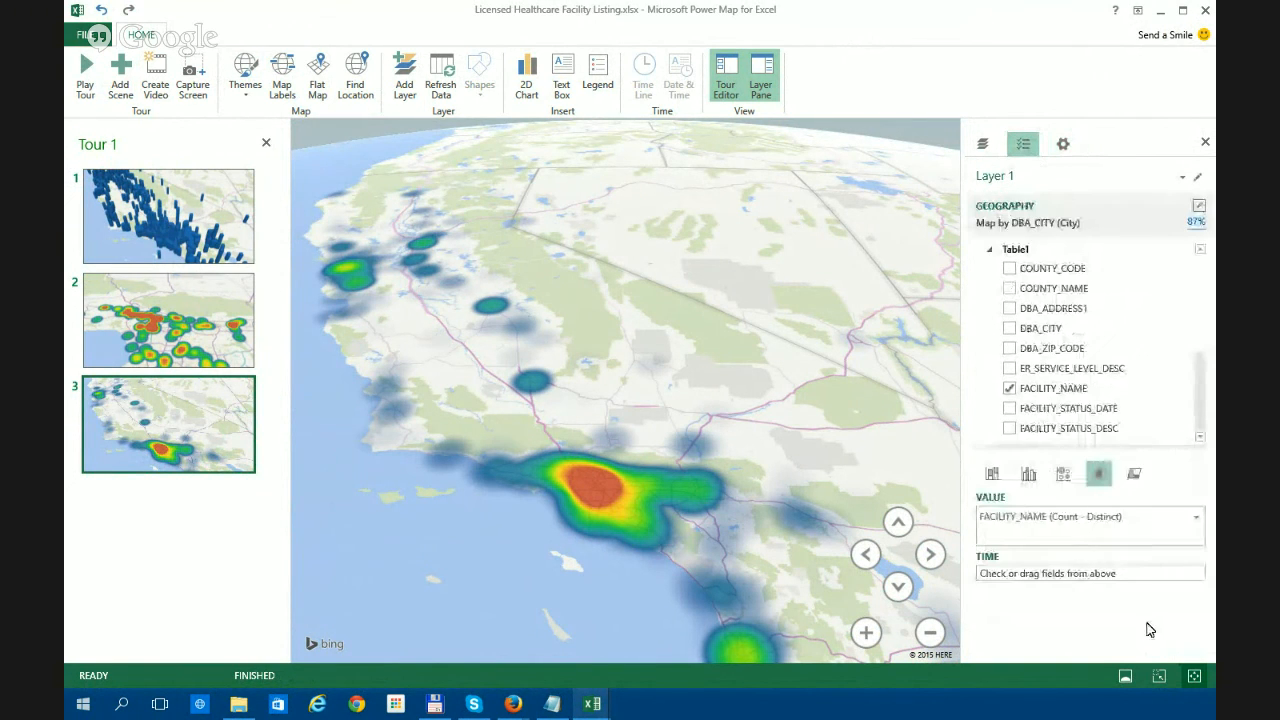
- Show the city-mapped facilities as stacked columns and inspect the facility counts for Los Angeles and Whittier
left_click(992, 473)
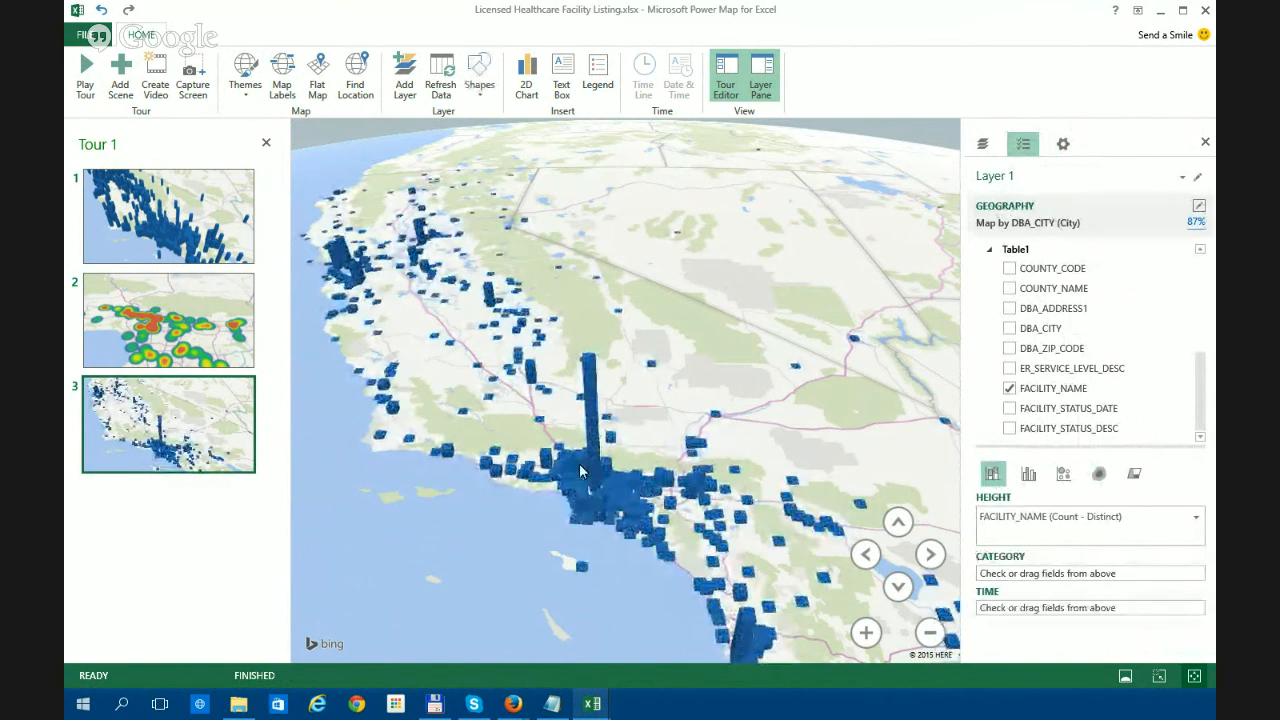
left_click_drag(604, 497, 646, 506)
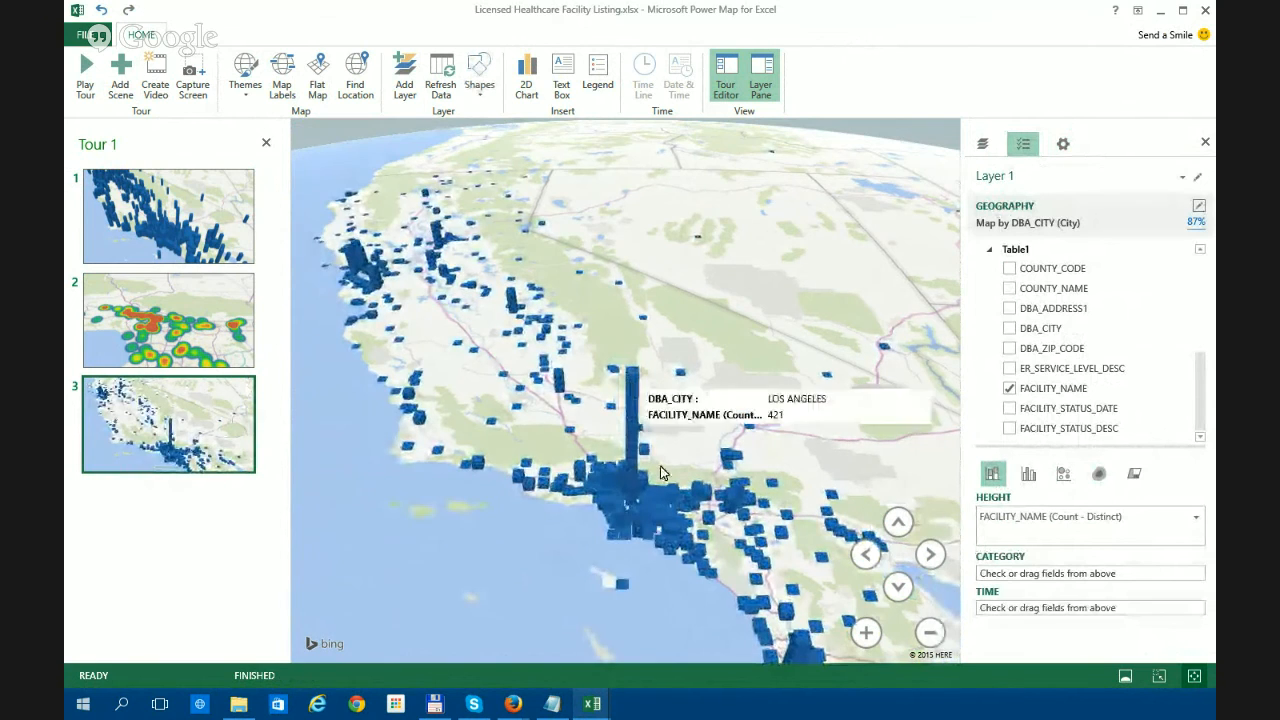
left_click_drag(658, 463, 640, 429)
mouse_move(610, 337)
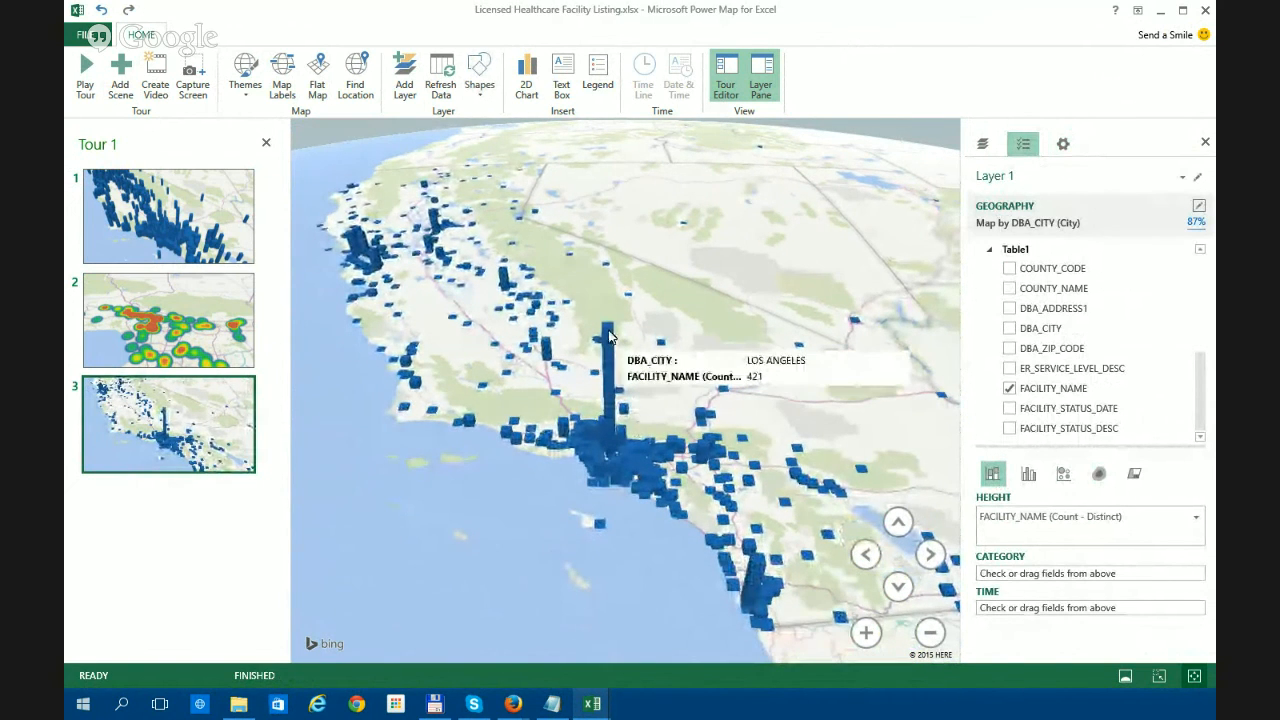
left_click(610, 337)
left_click(632, 459)
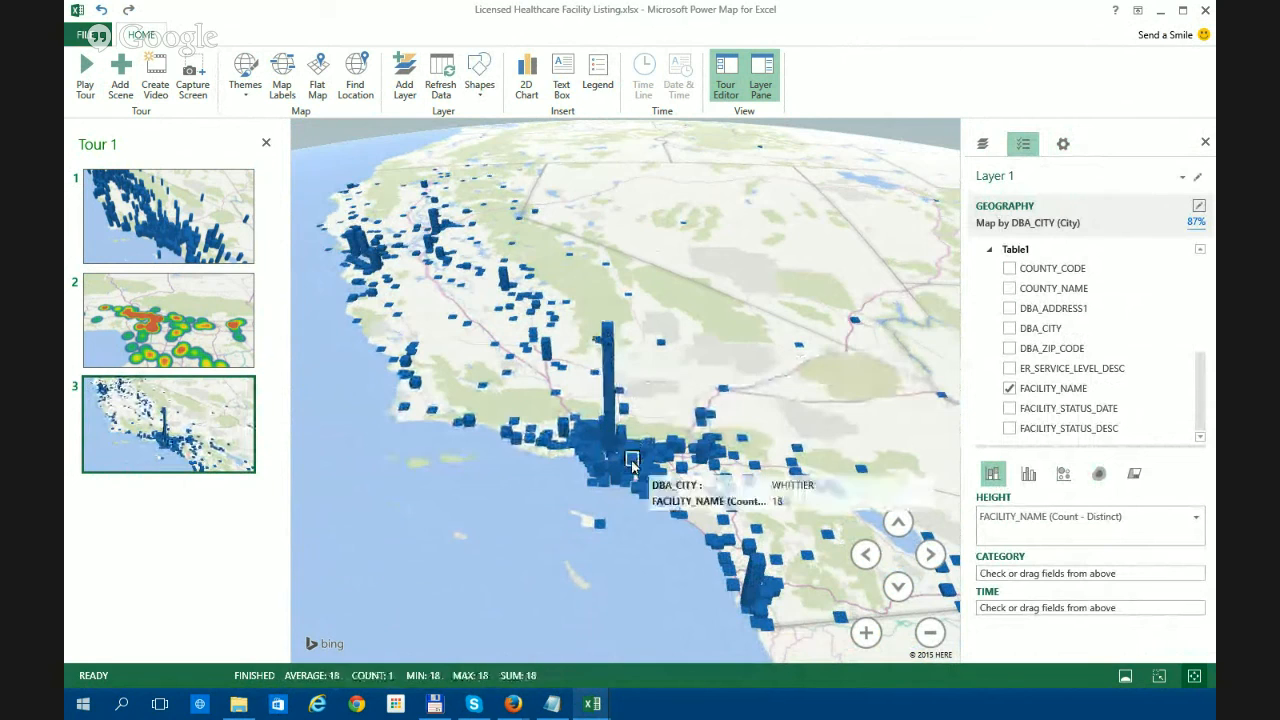
left_click(610, 365)
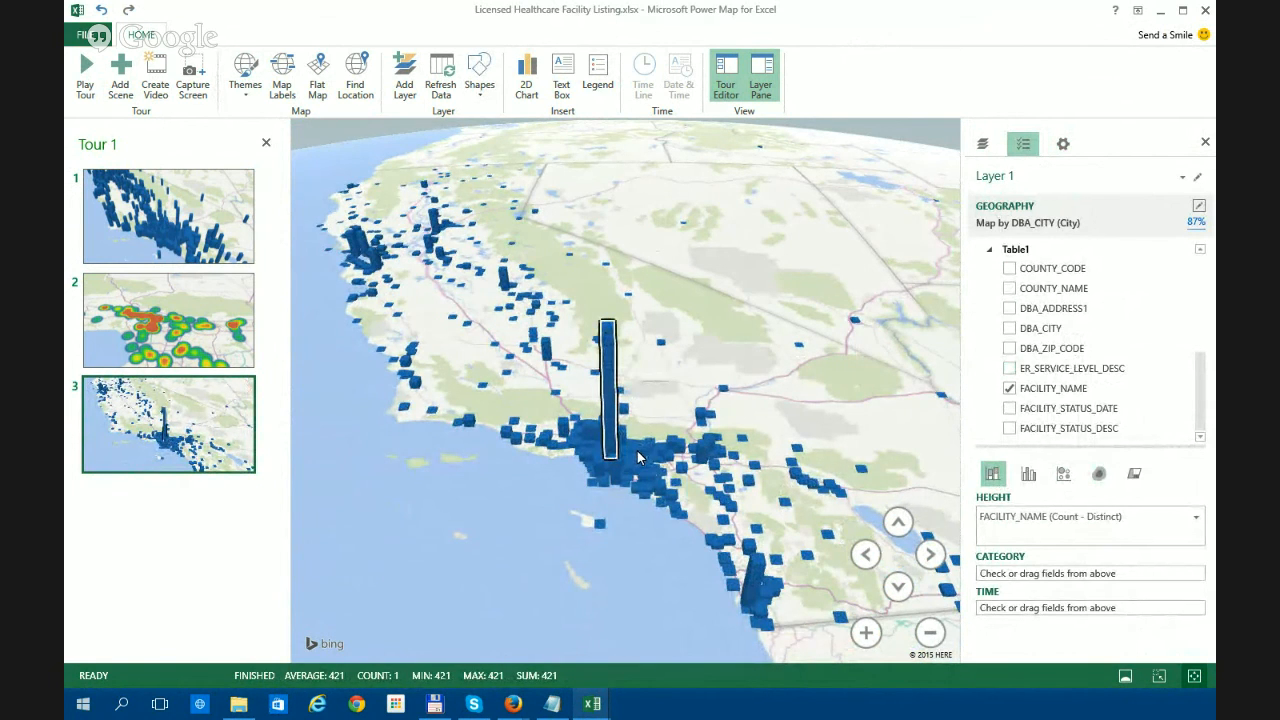
- Reopen Layer 1's geography selection and review the fields available for mapping
scroll(1204, 405, "down", 3)
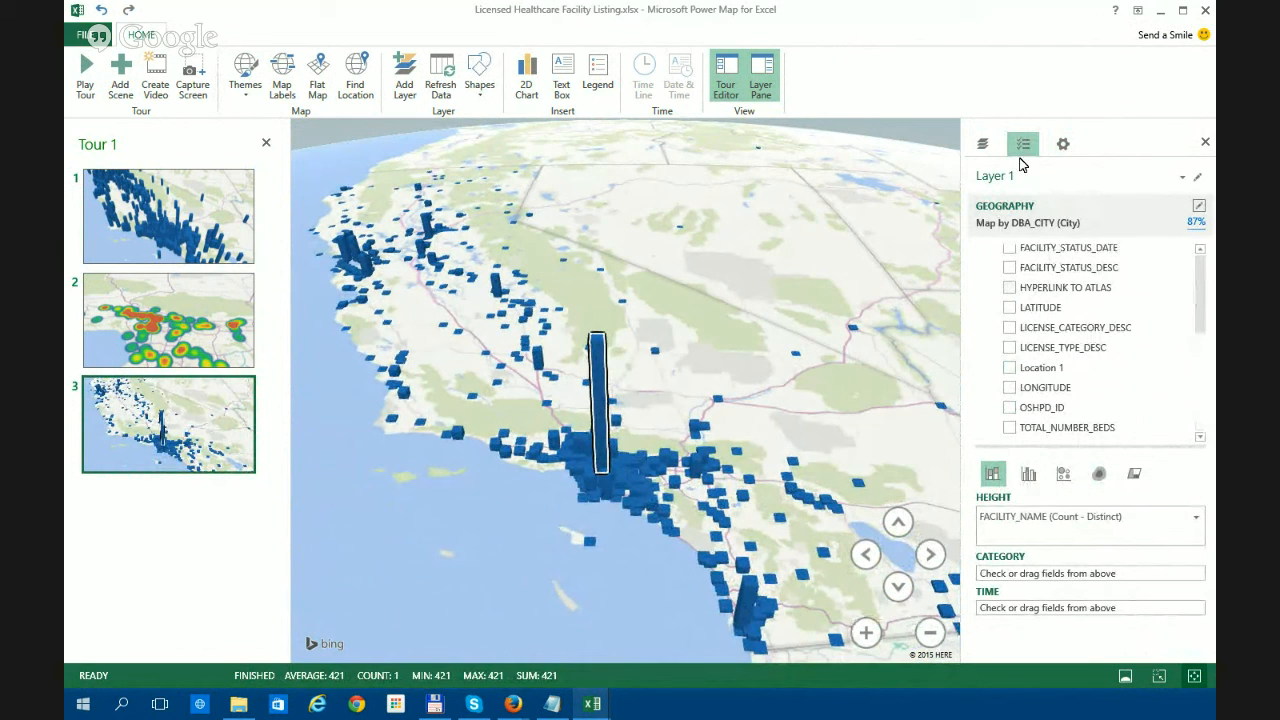
left_click(1203, 207)
scroll(1204, 495, "down", 3)
scroll(1197, 356, "up", 3)
scroll(1199, 327, "down", 3)
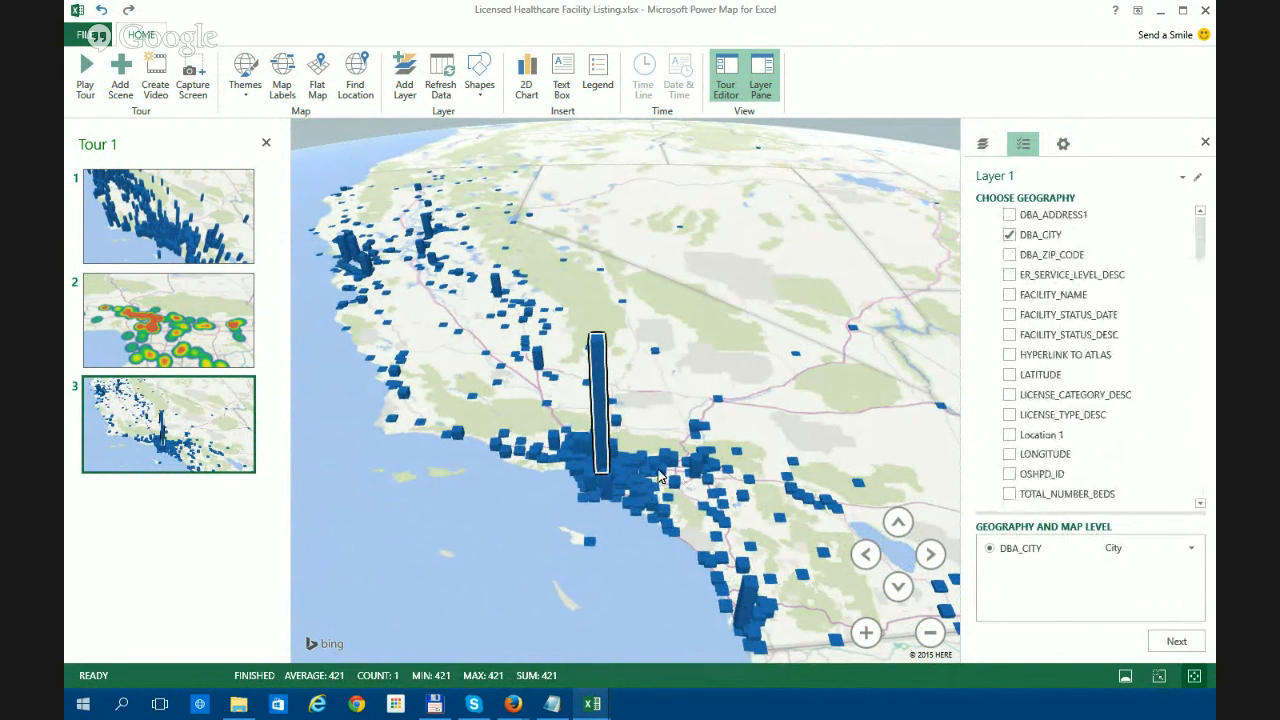
- Examine the Los Angeles column and the surrounding city columns in the third scene at several zoom levels
scroll(614, 484, "up", 3)
scroll(614, 484, "up", 3)
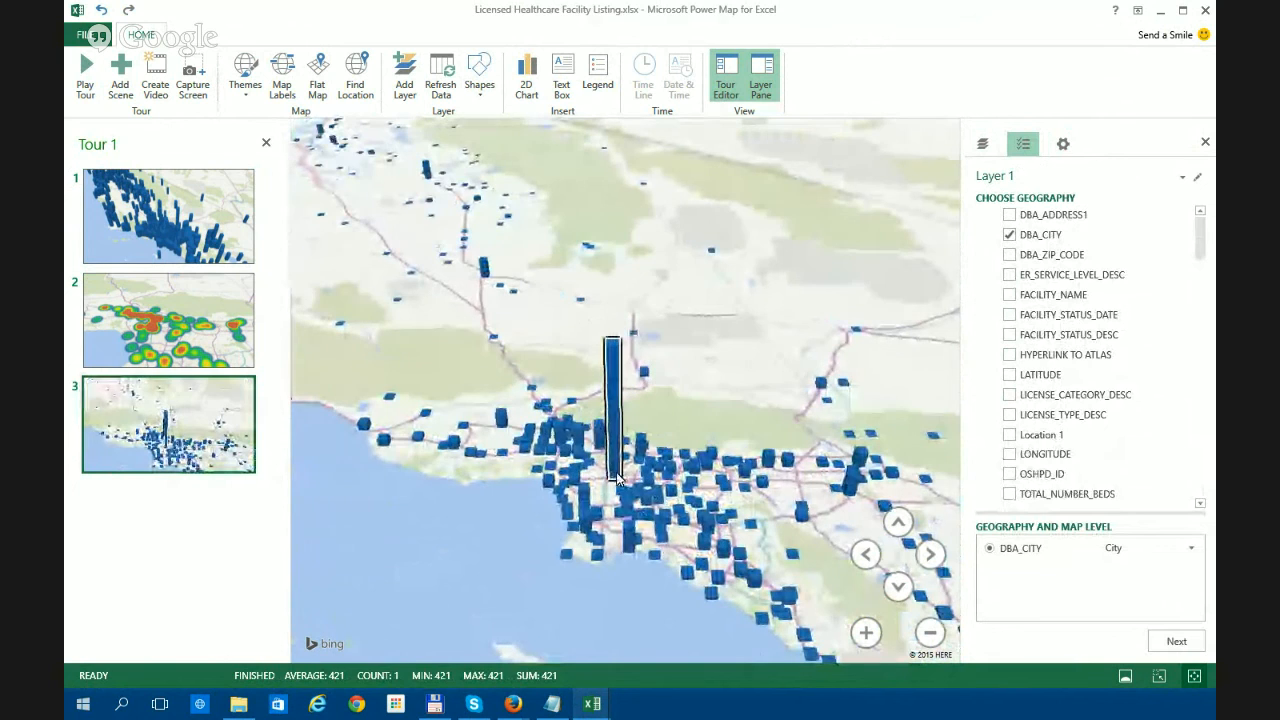
scroll(648, 430, "down", 2)
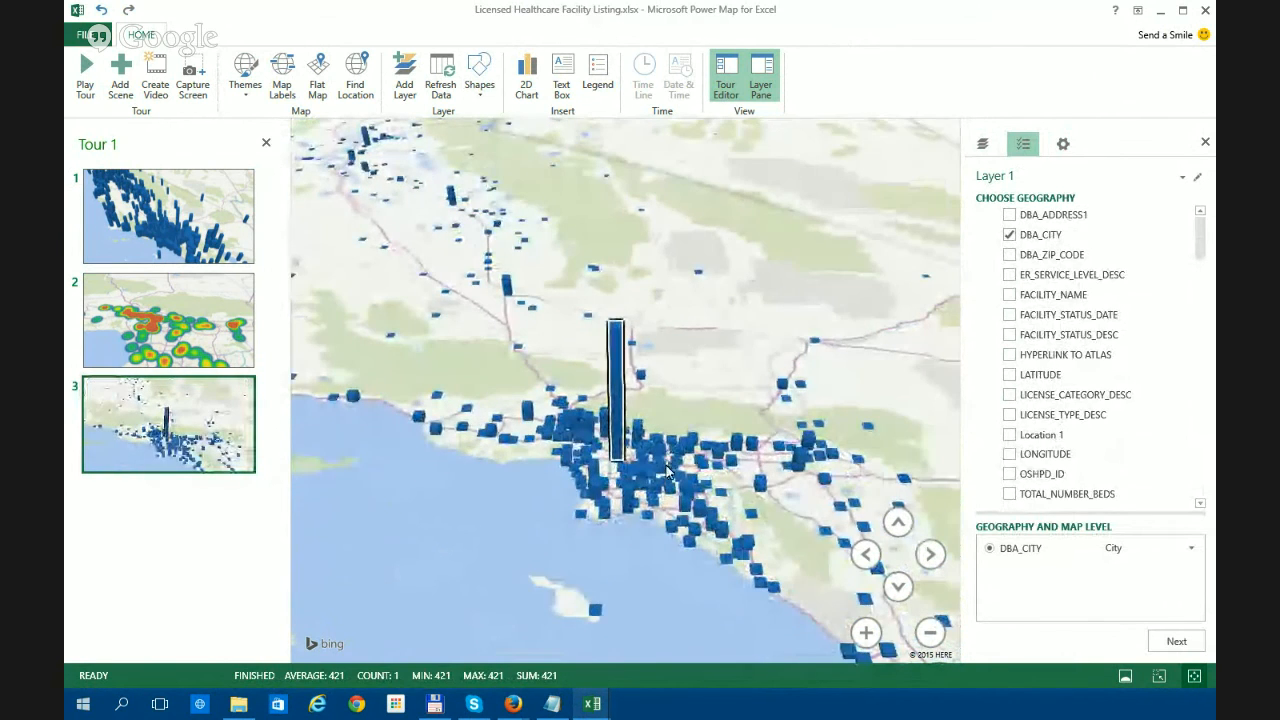
scroll(733, 467, "up", 1)
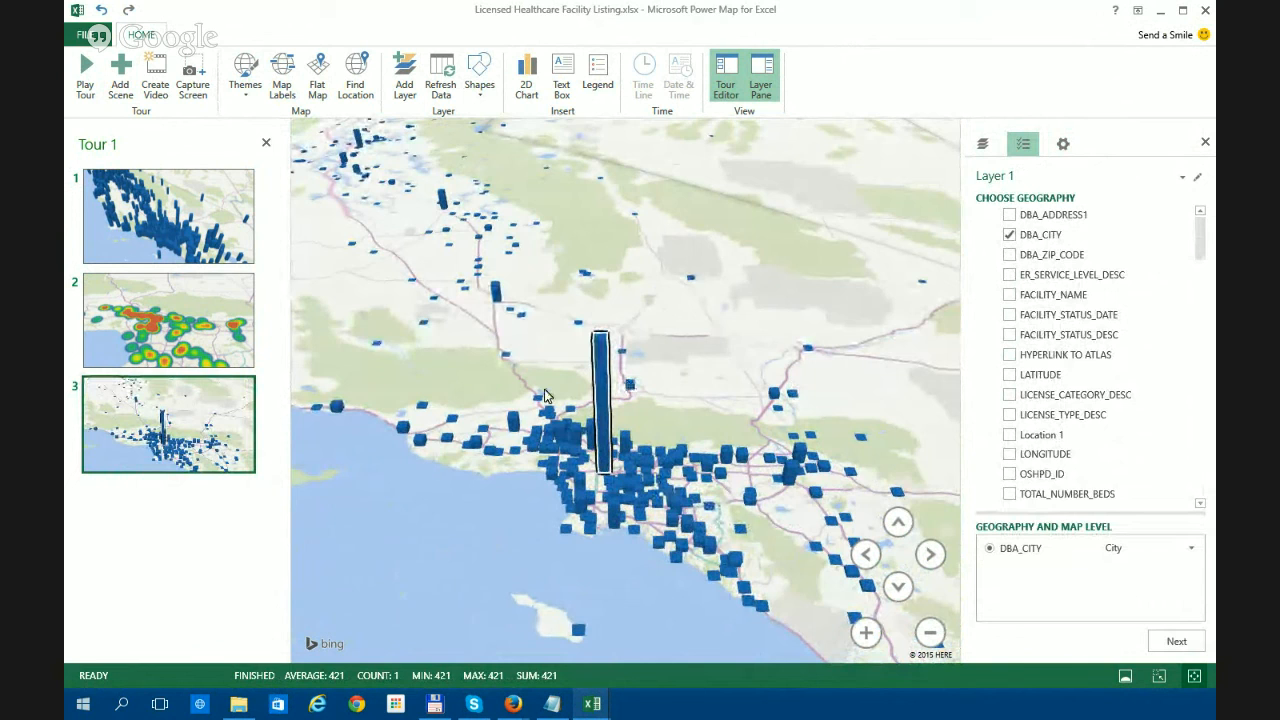
scroll(790, 508, "up", 3)
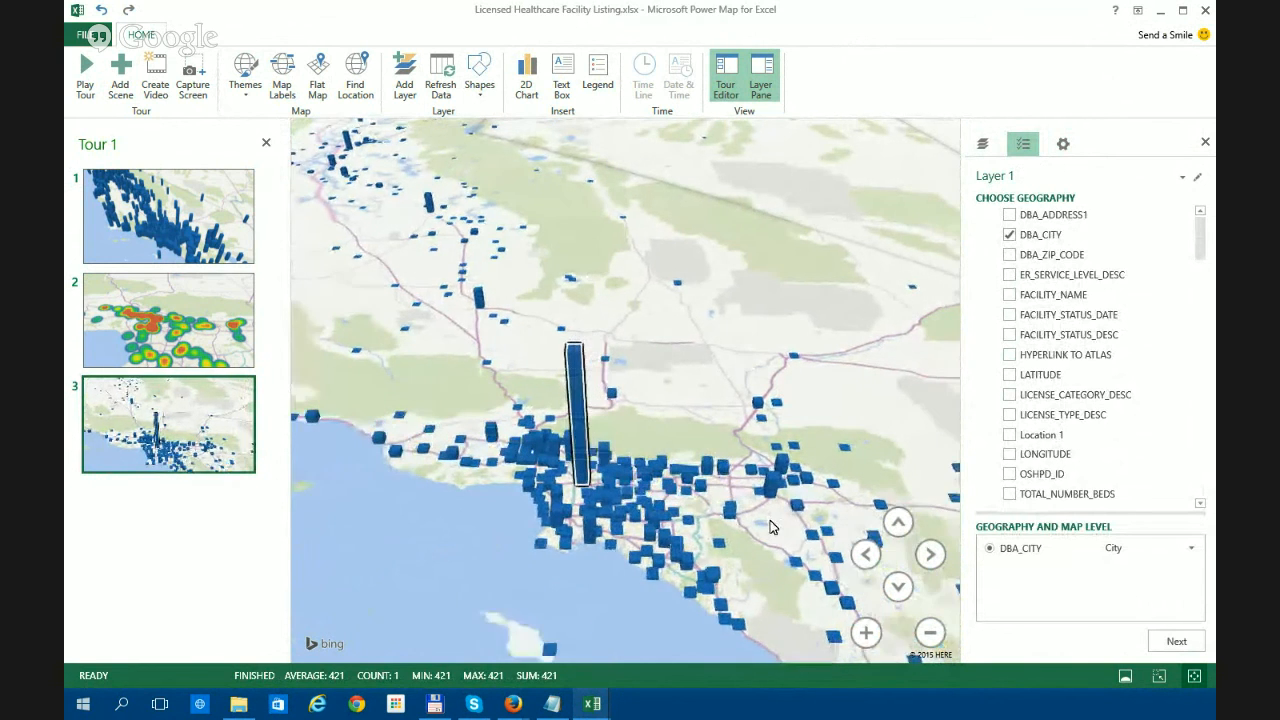
scroll(606, 452, "down", 3)
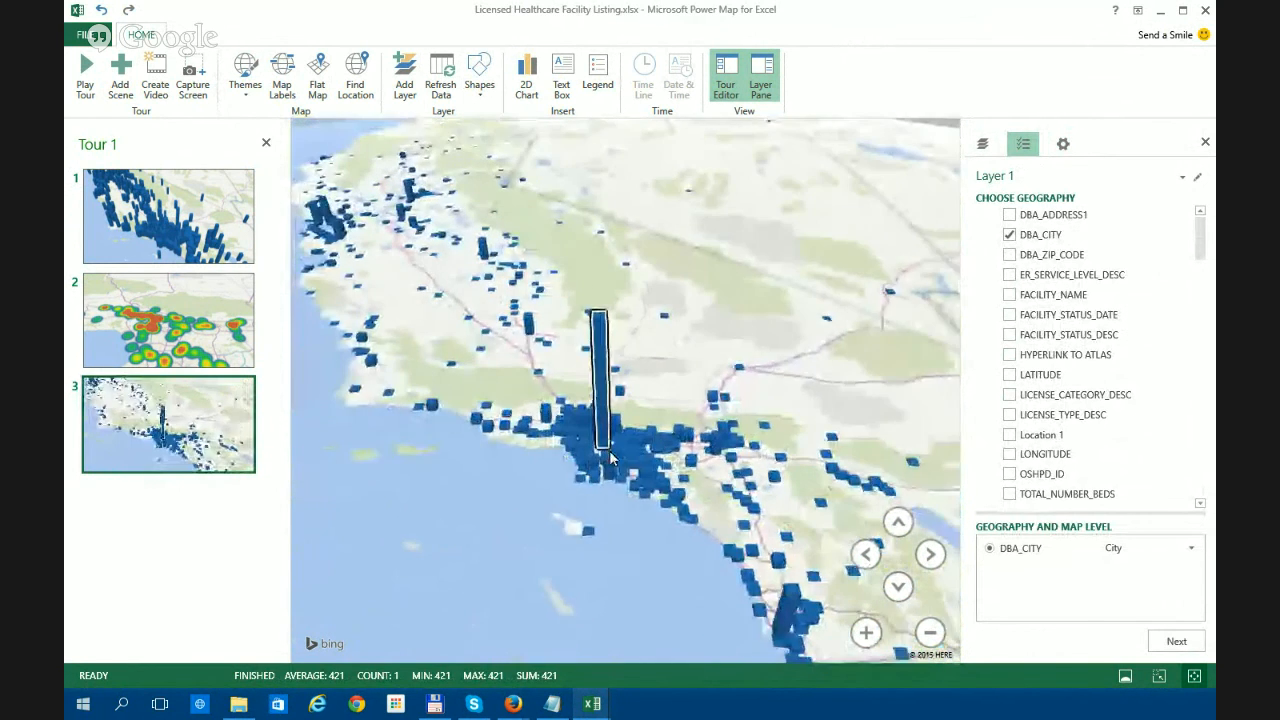
left_click(641, 366)
left_click(606, 350)
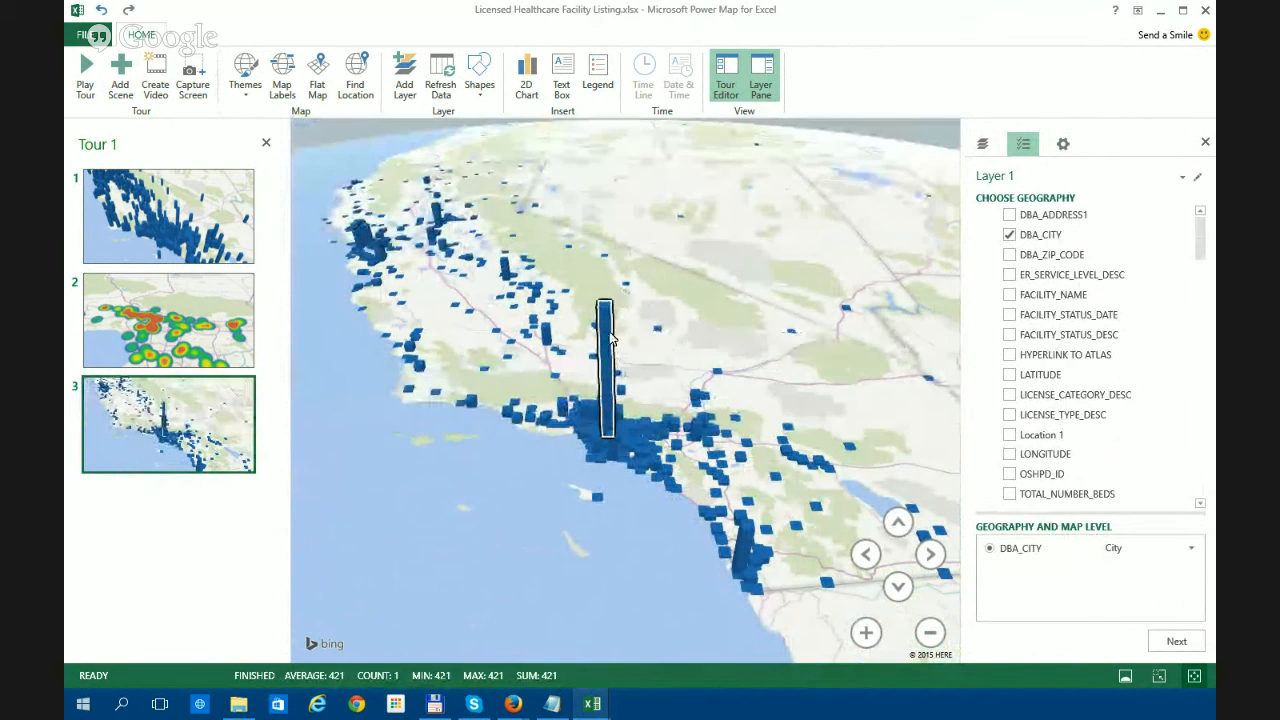
mouse_move(613, 316)
left_click_drag(603, 316, 523, 327)
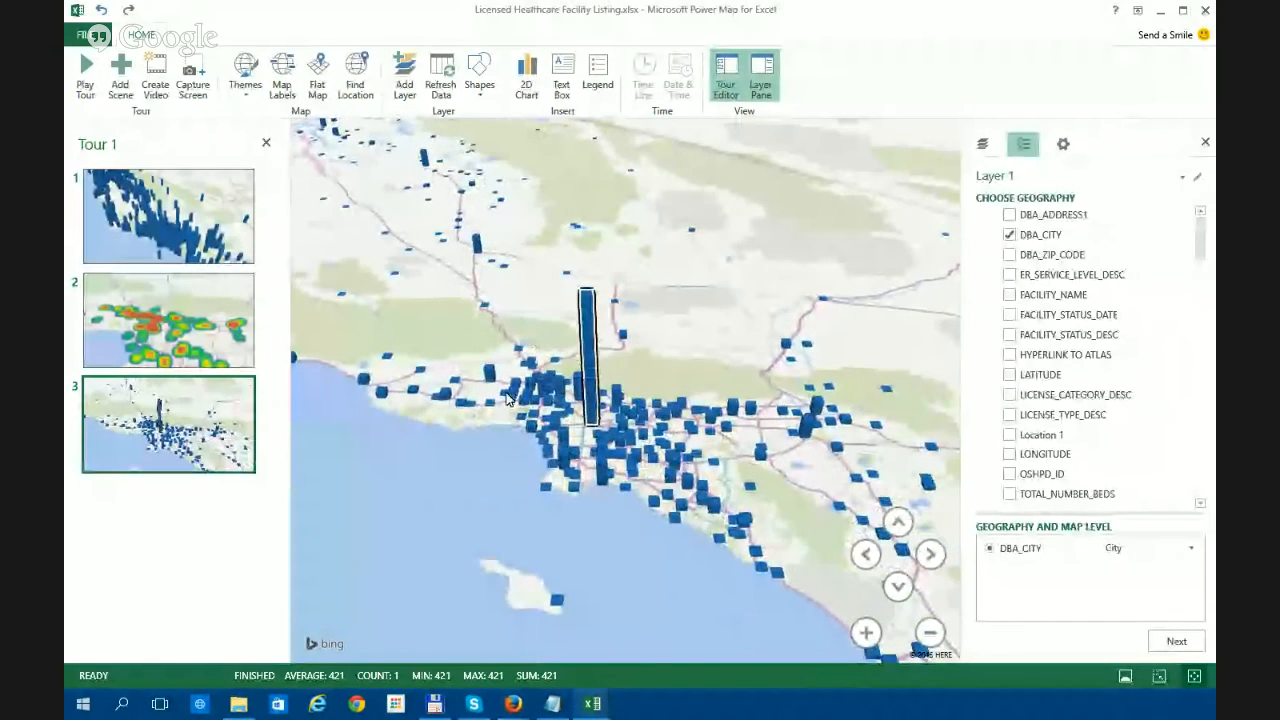
scroll(500, 335, "down", 1)
left_click_drag(419, 371, 500, 466)
scroll(514, 407, "down", 1)
left_click(504, 370)
left_click(672, 377)
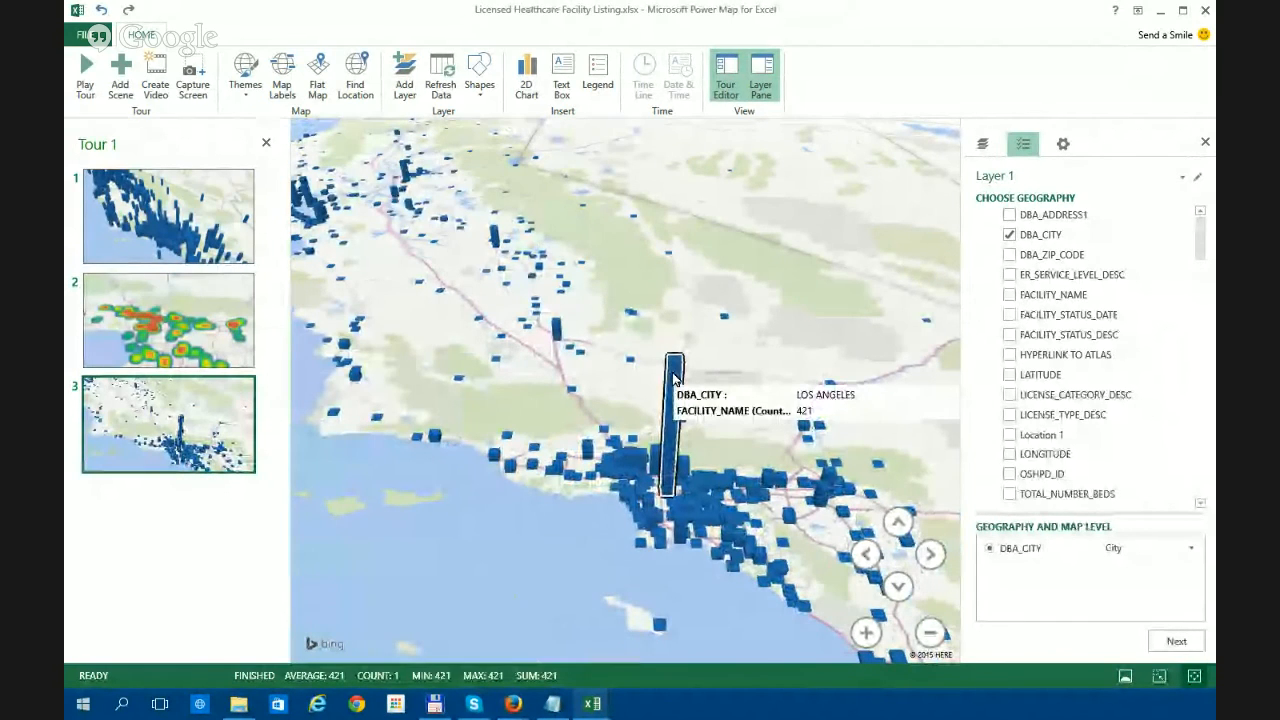
- Add a fourth scene to the tour and remove DBA_CITY from Layer 1's geography
left_click(120, 75)
scroll(523, 386, "up", 5)
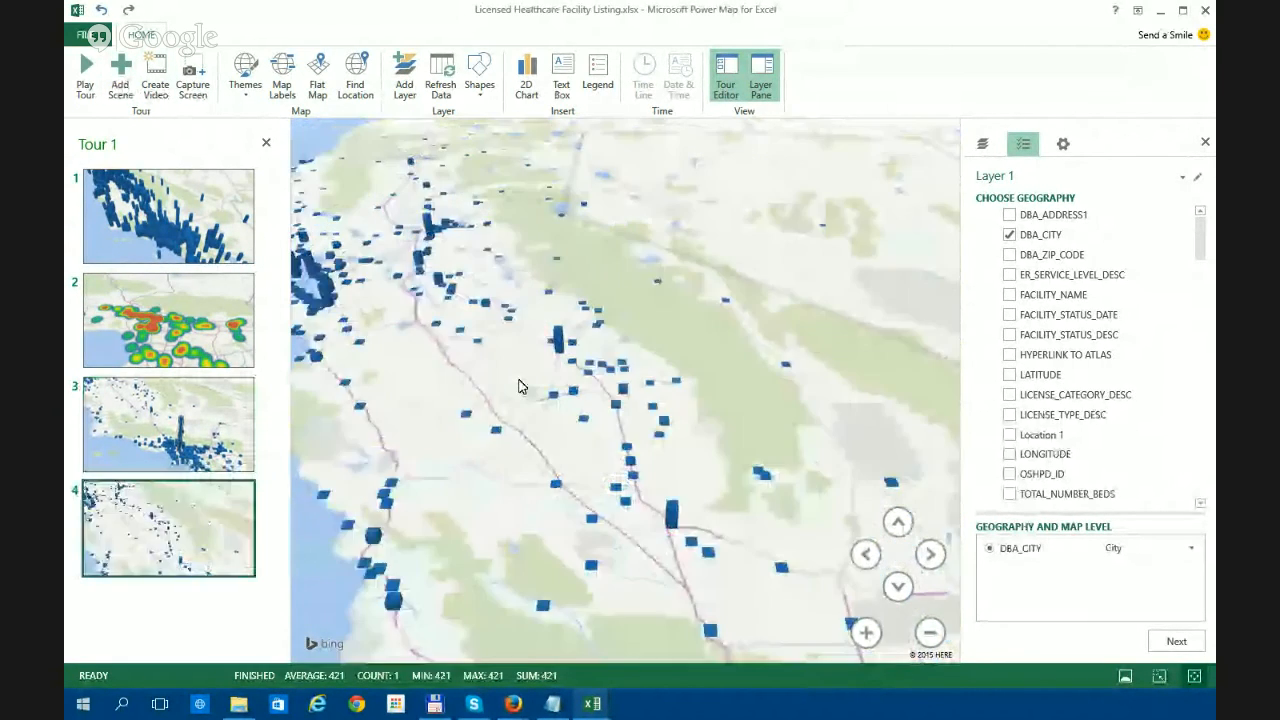
left_click_drag(604, 412, 622, 498)
scroll(603, 508, "up", 2)
scroll(624, 506, "up", 2)
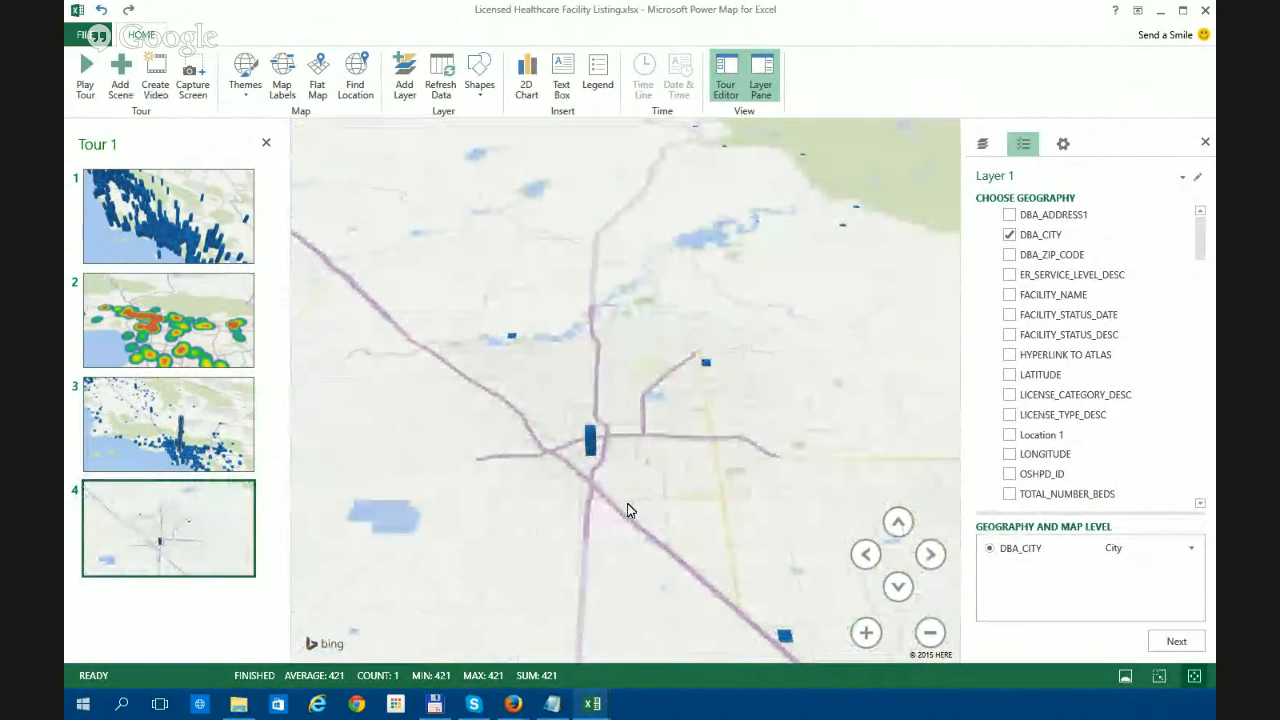
left_click(1010, 235)
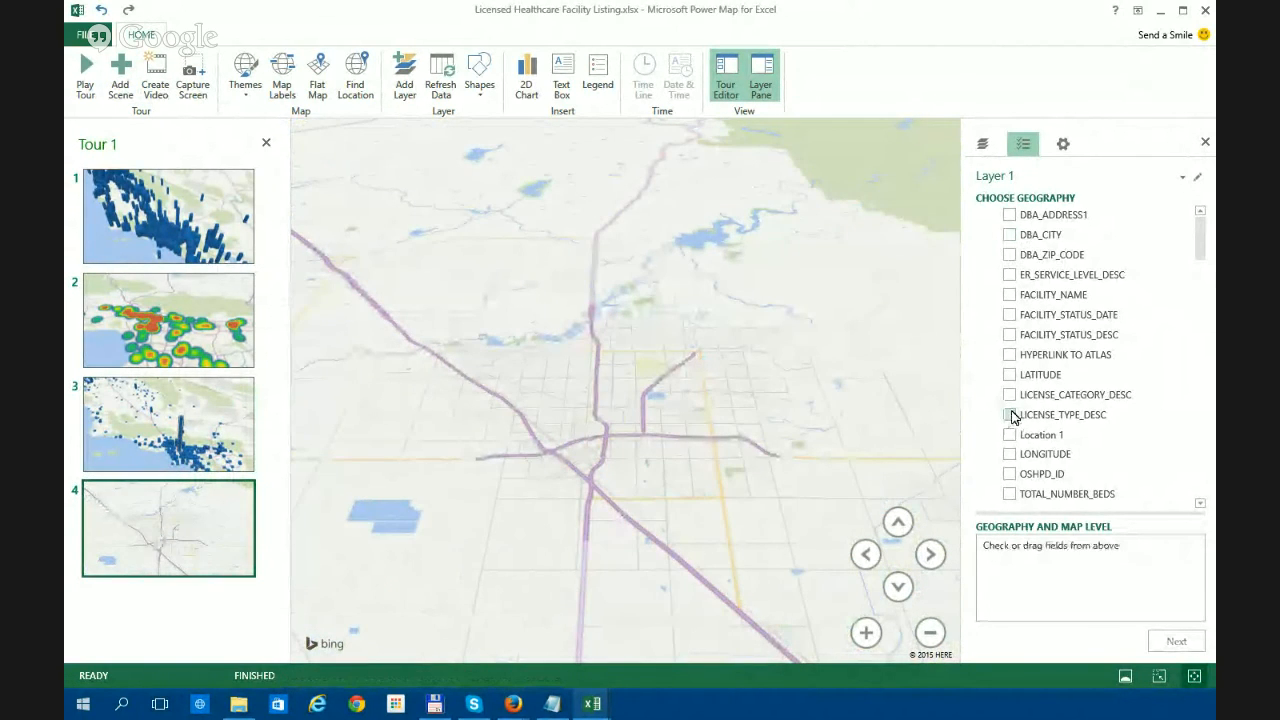
- Try mapping the fourth scene's facilities by LONGITUDE and LATITUDE, and clear both fields again after viewing the individual columns
scroll(1204, 408, "up", 1)
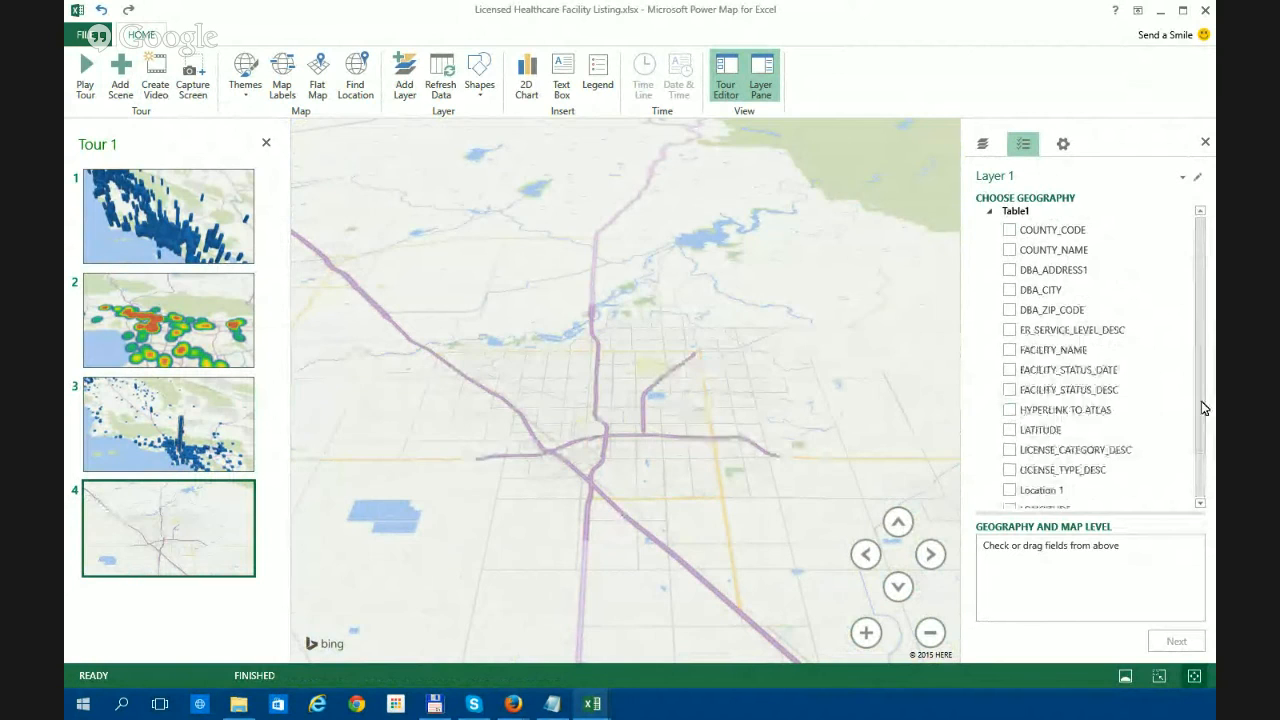
scroll(1040, 500, "down", 1)
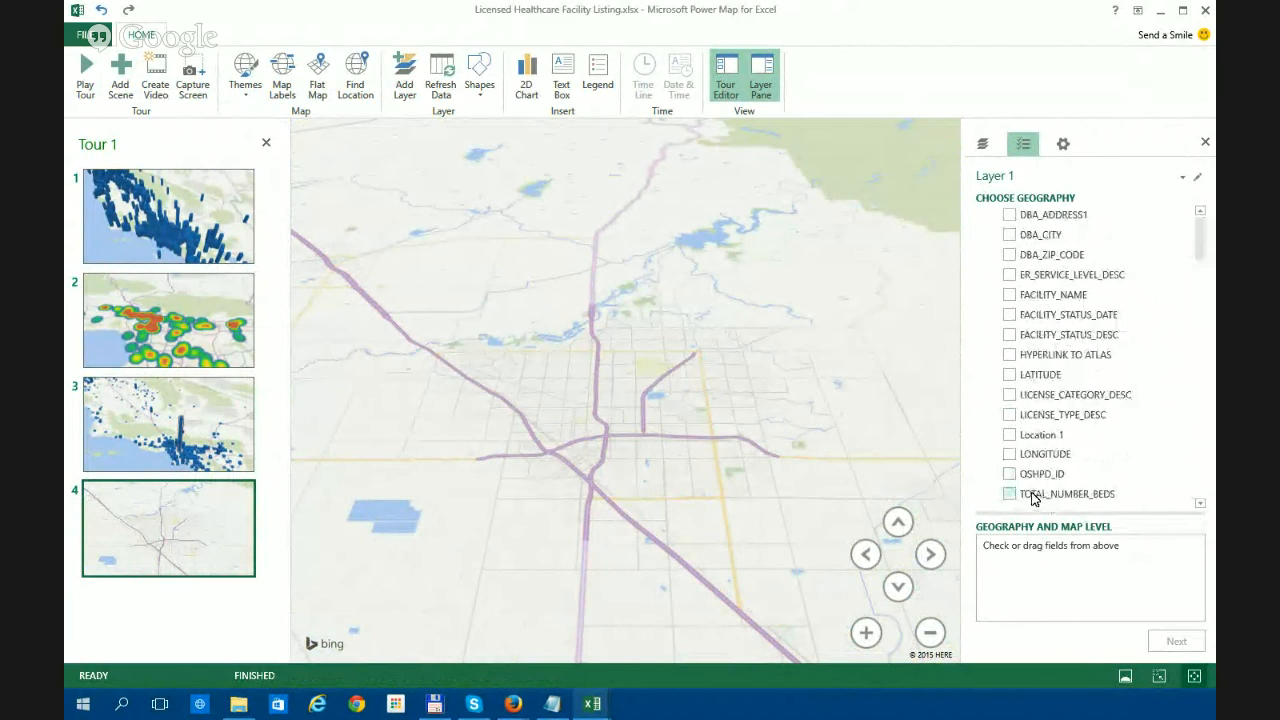
left_click(1009, 454)
left_click(1009, 374)
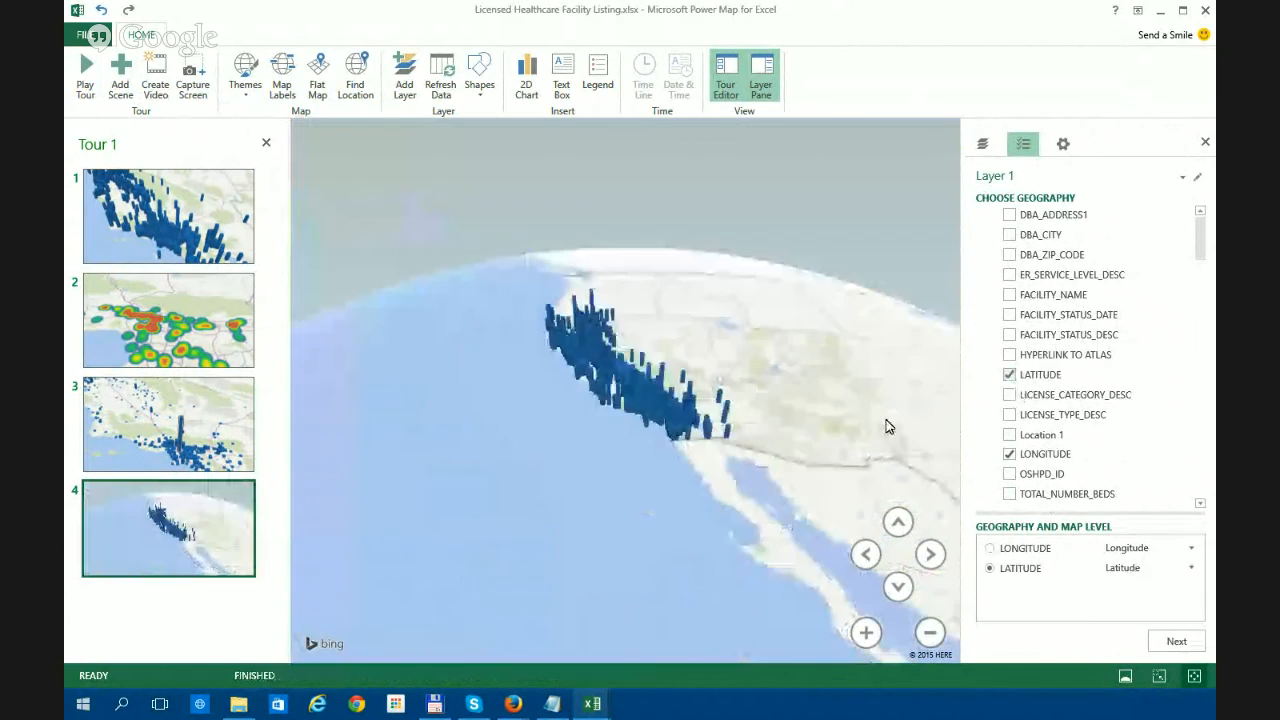
scroll(627, 376, "up", 8)
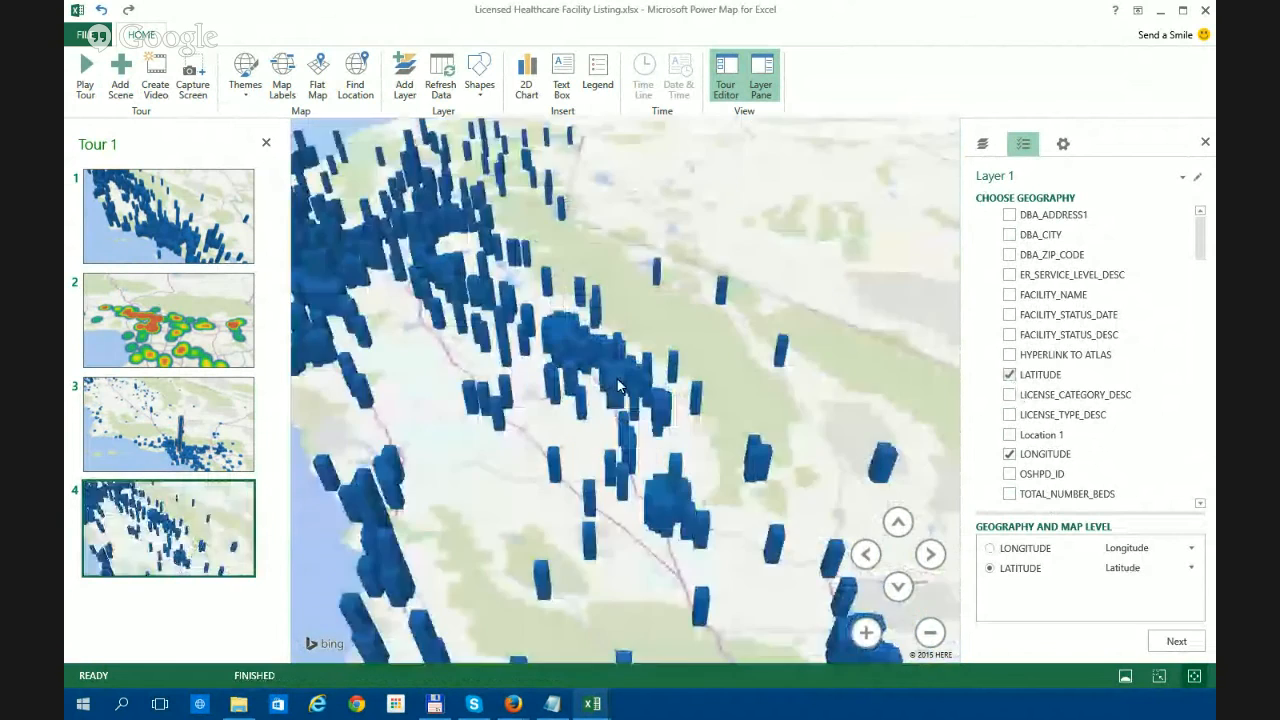
scroll(560, 365, "up", 5)
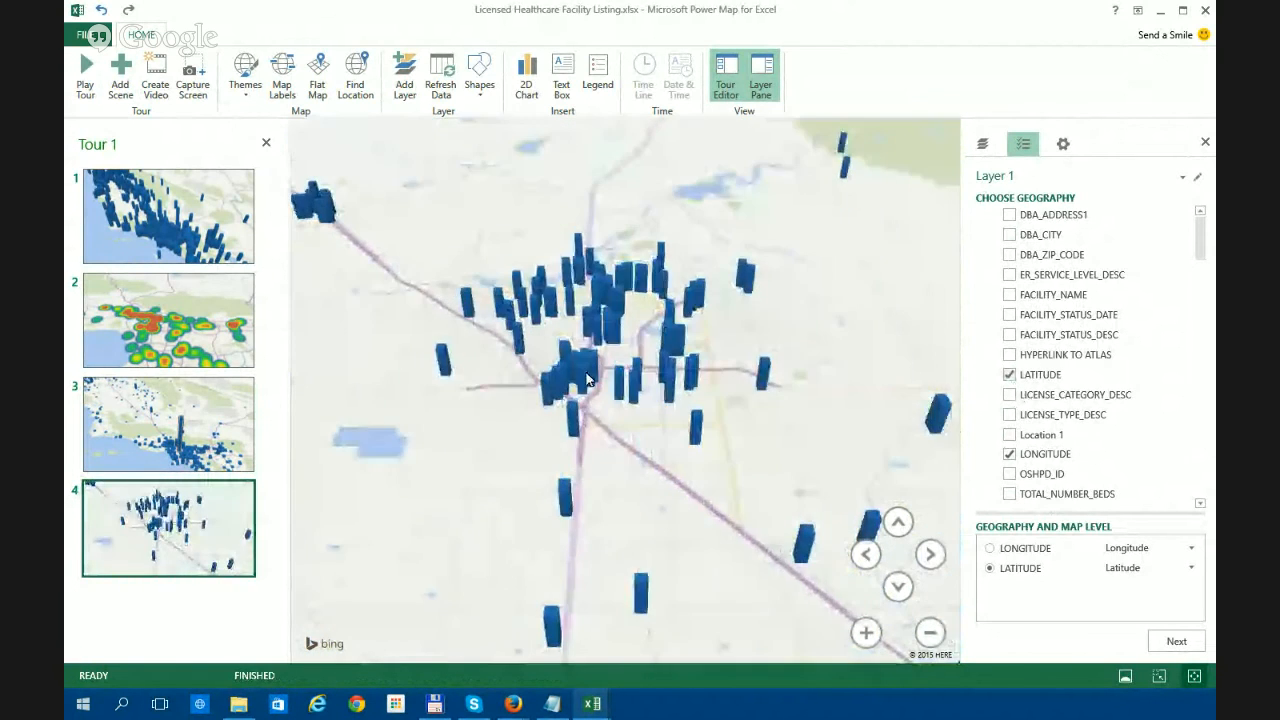
scroll(624, 476, "up", 5)
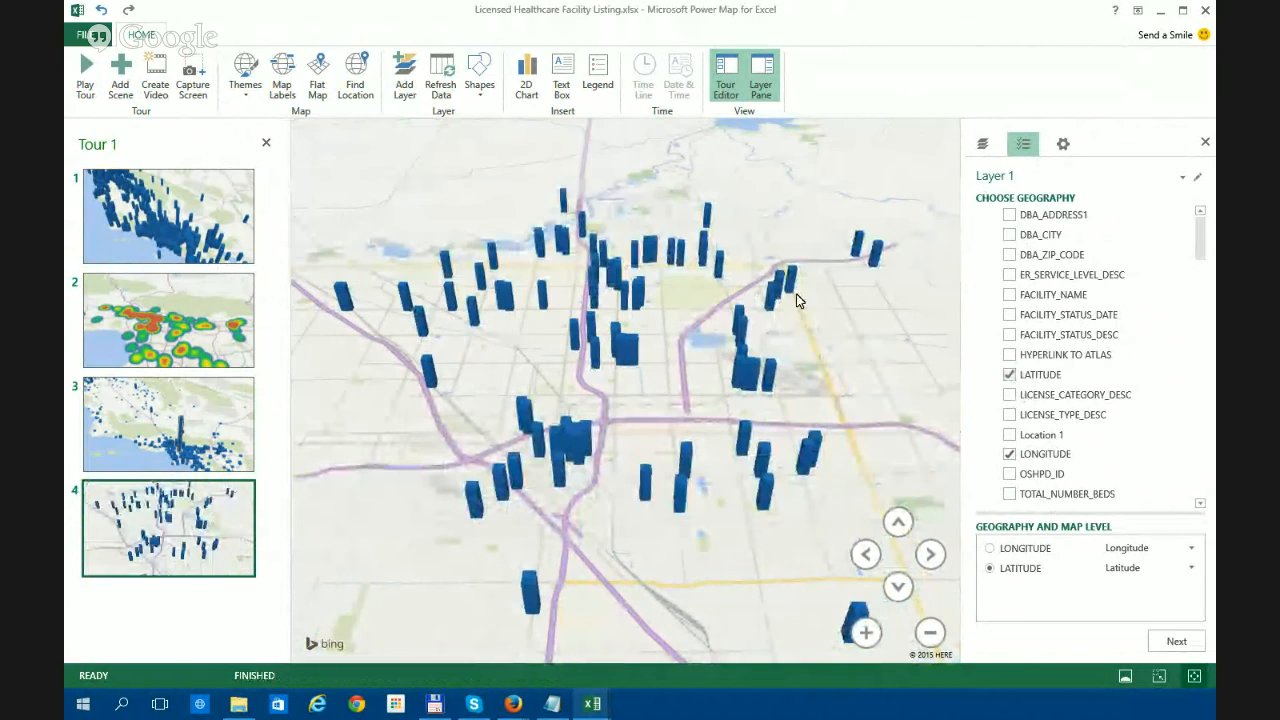
left_click(1010, 375)
left_click(1009, 454)
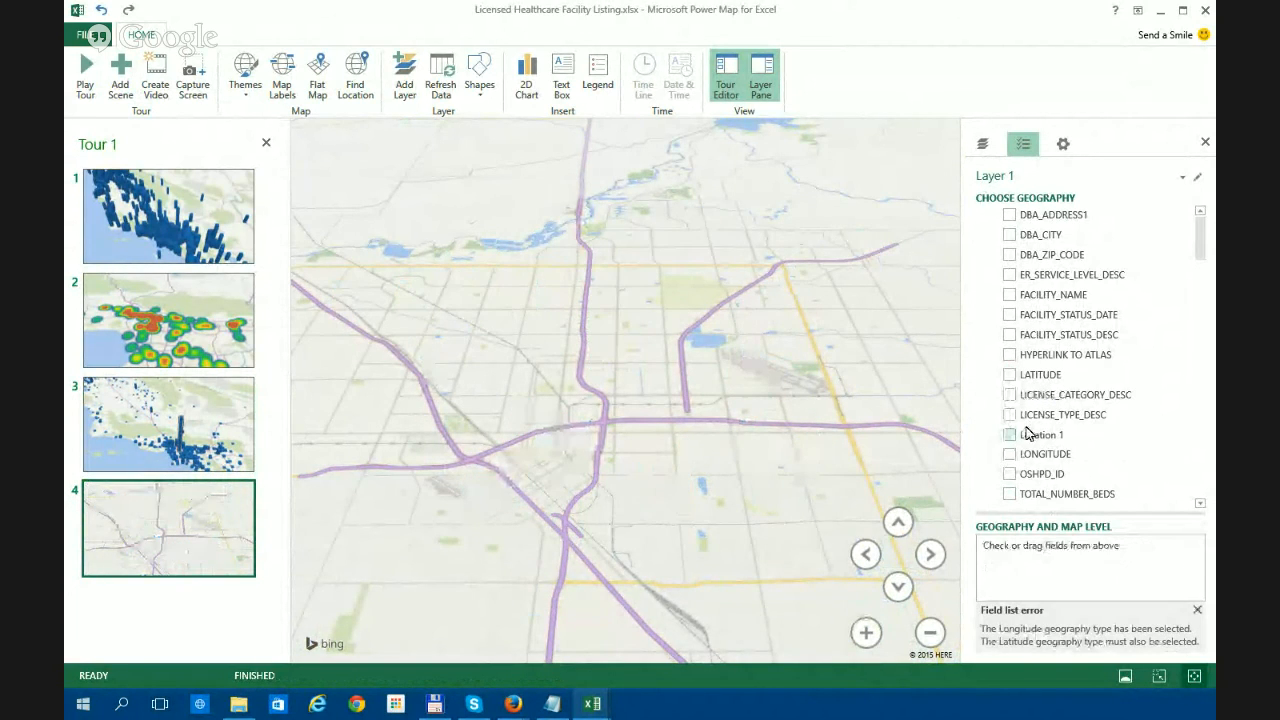
- Map the fourth scene's facilities by DBA_ZIP_CODE at the Zip level and focus on the Central Valley city viewed before
scroll(1025, 347, "up", 2)
left_click(1009, 293)
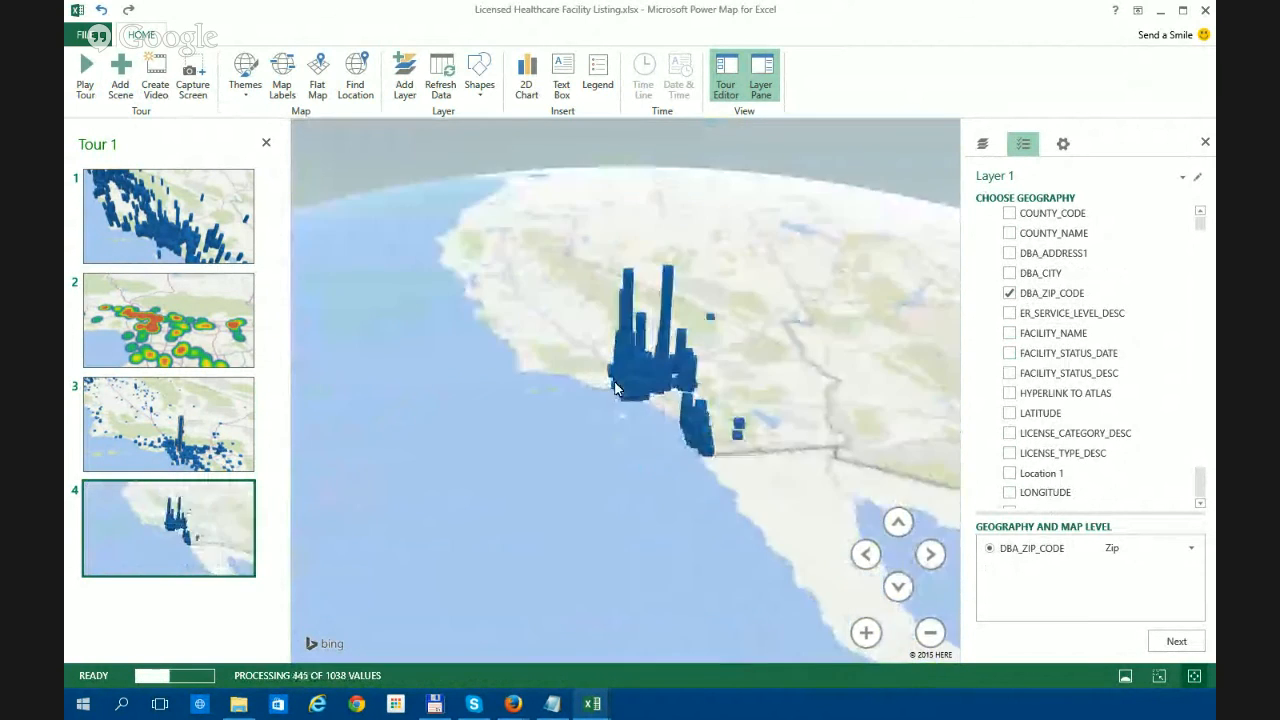
scroll(618, 385, "up", 2)
left_click_drag(518, 195, 677, 371)
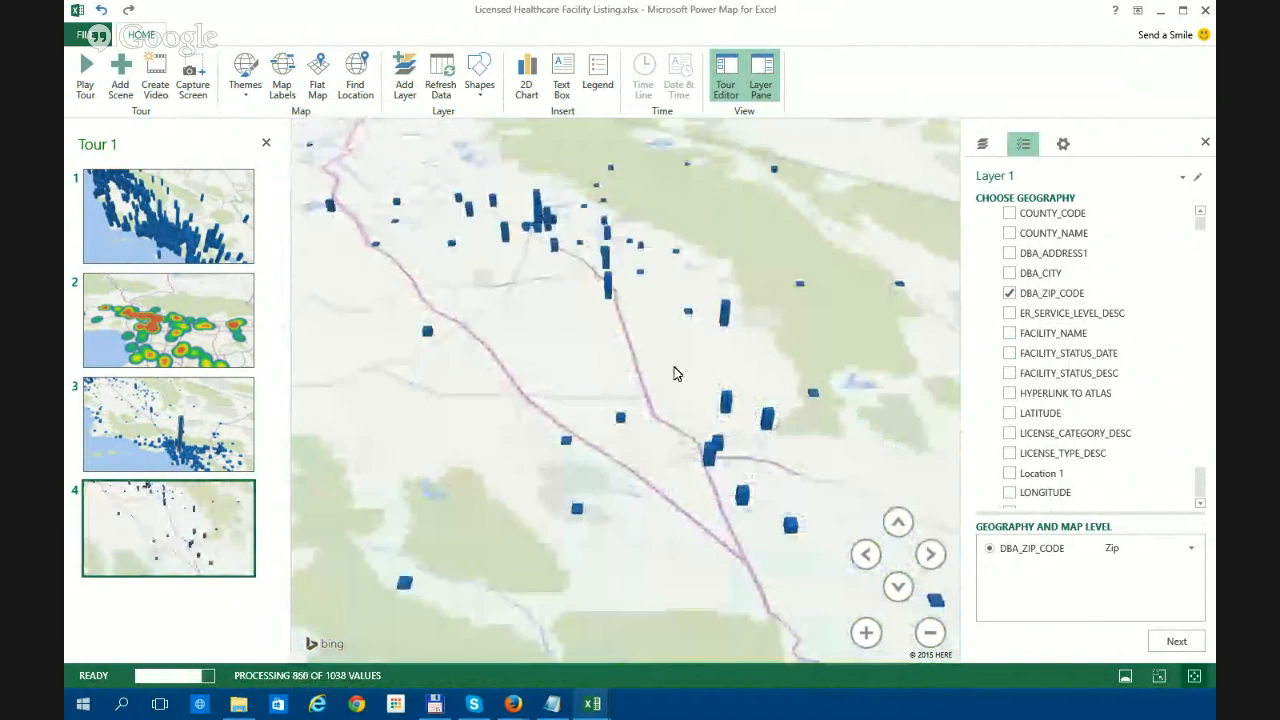
left_click_drag(540, 236, 568, 368)
scroll(567, 367, "up", 2)
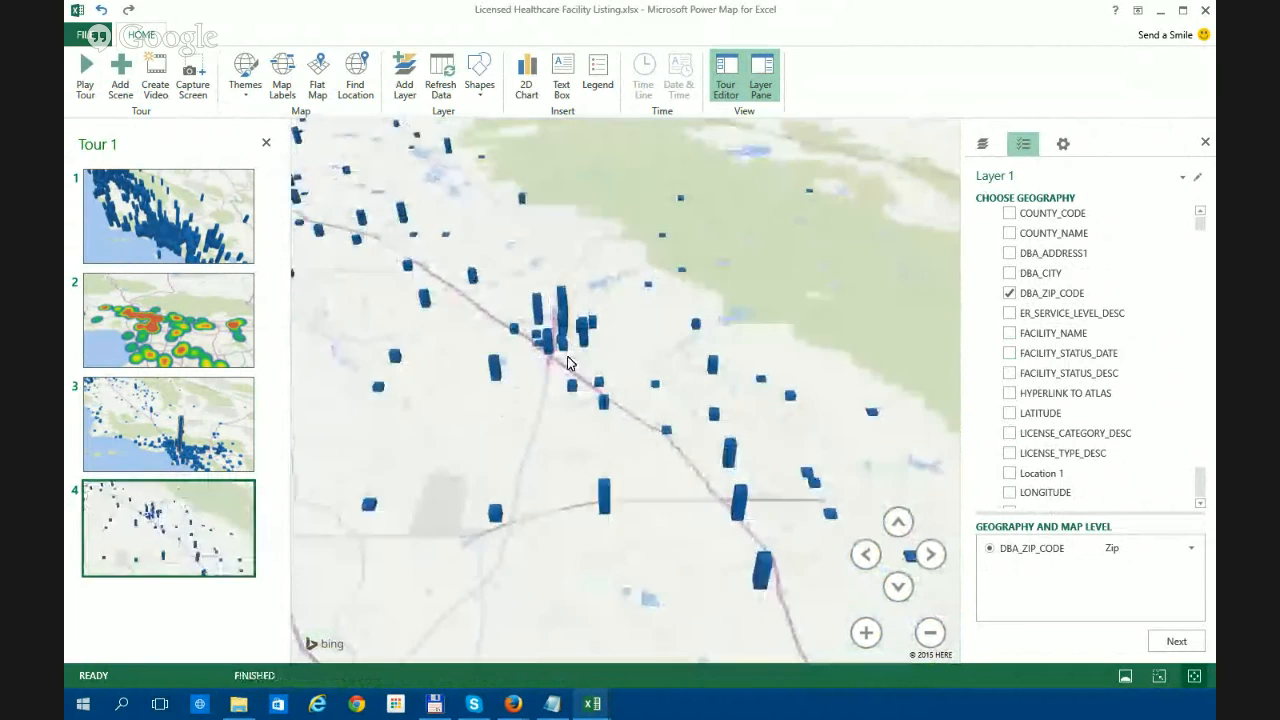
scroll(560, 420, "up", 3)
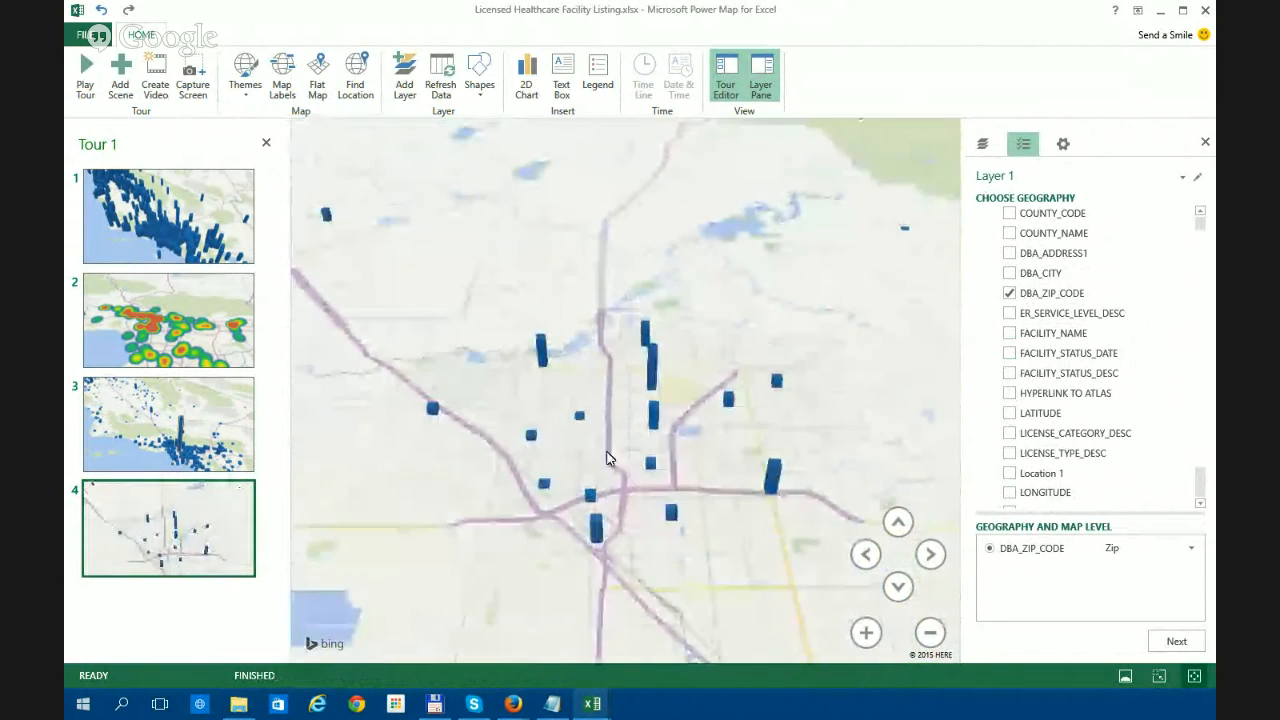
left_click_drag(630, 461, 612, 400)
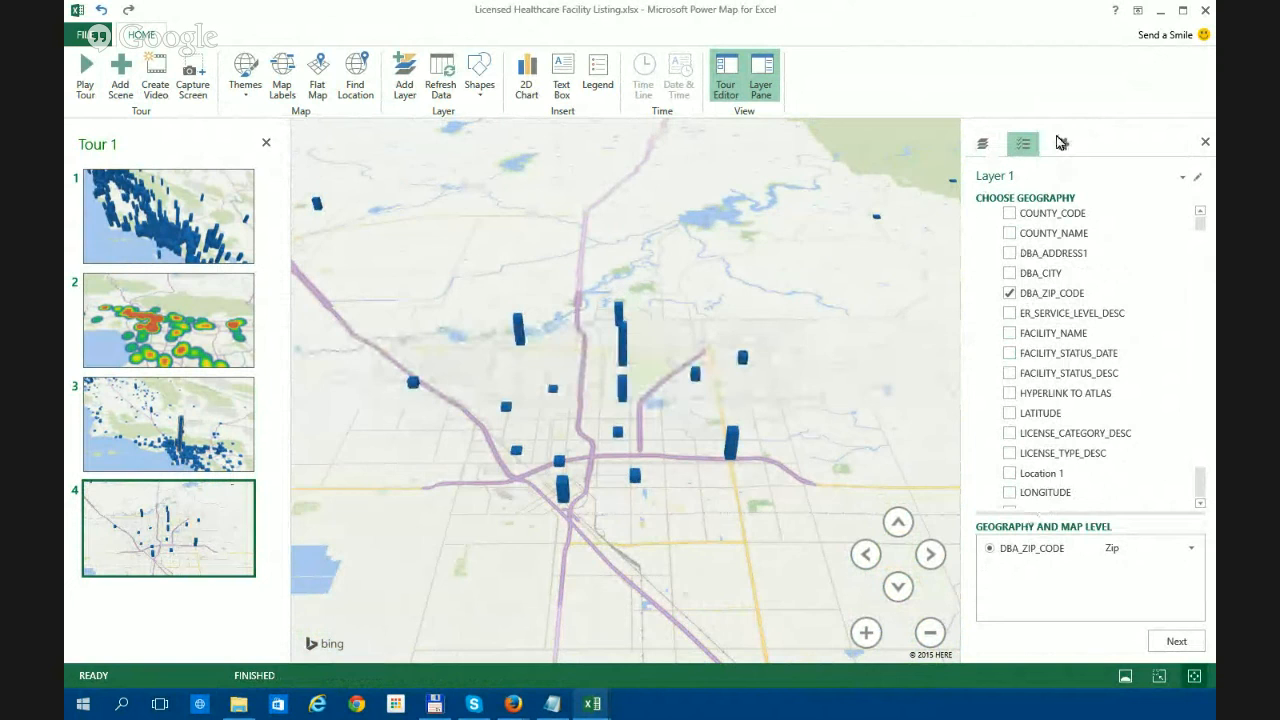
- Confirm the ZIP code geography for Layer 1 and inspect the facility count for ZIP code 93710
left_click(1063, 144)
left_click(1023, 144)
left_click(1063, 144)
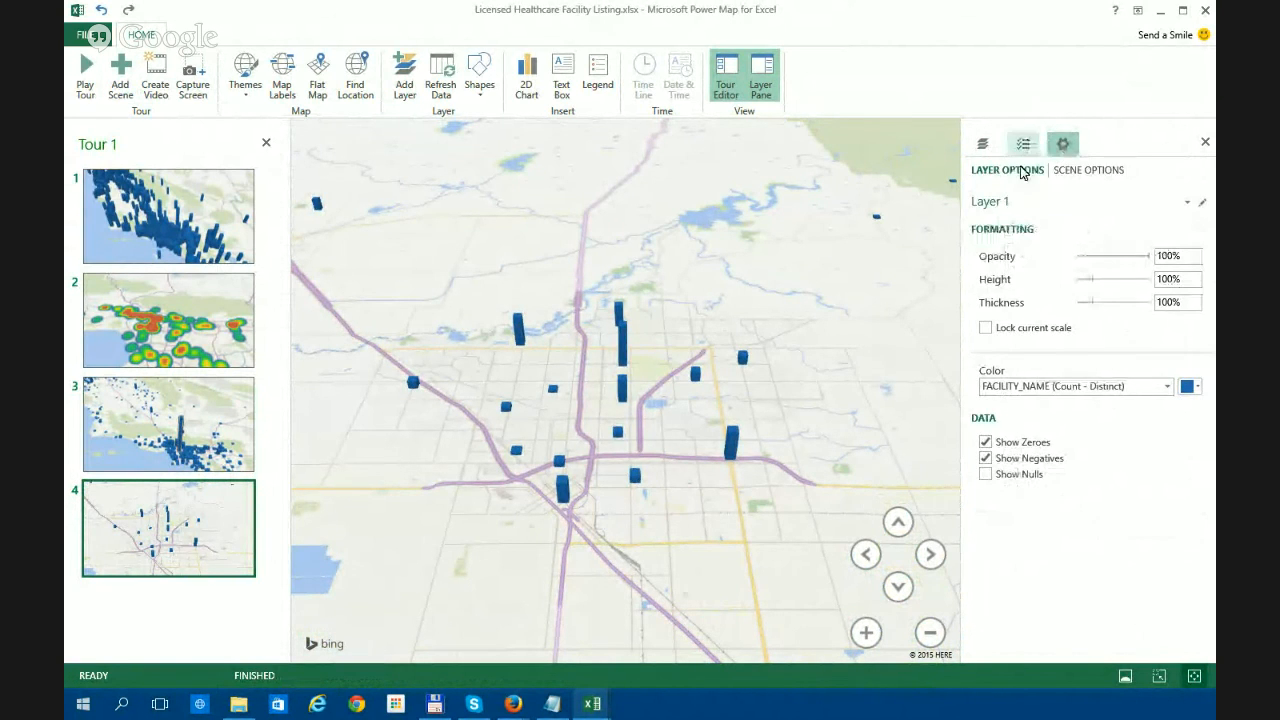
left_click(1023, 144)
left_click(1170, 638)
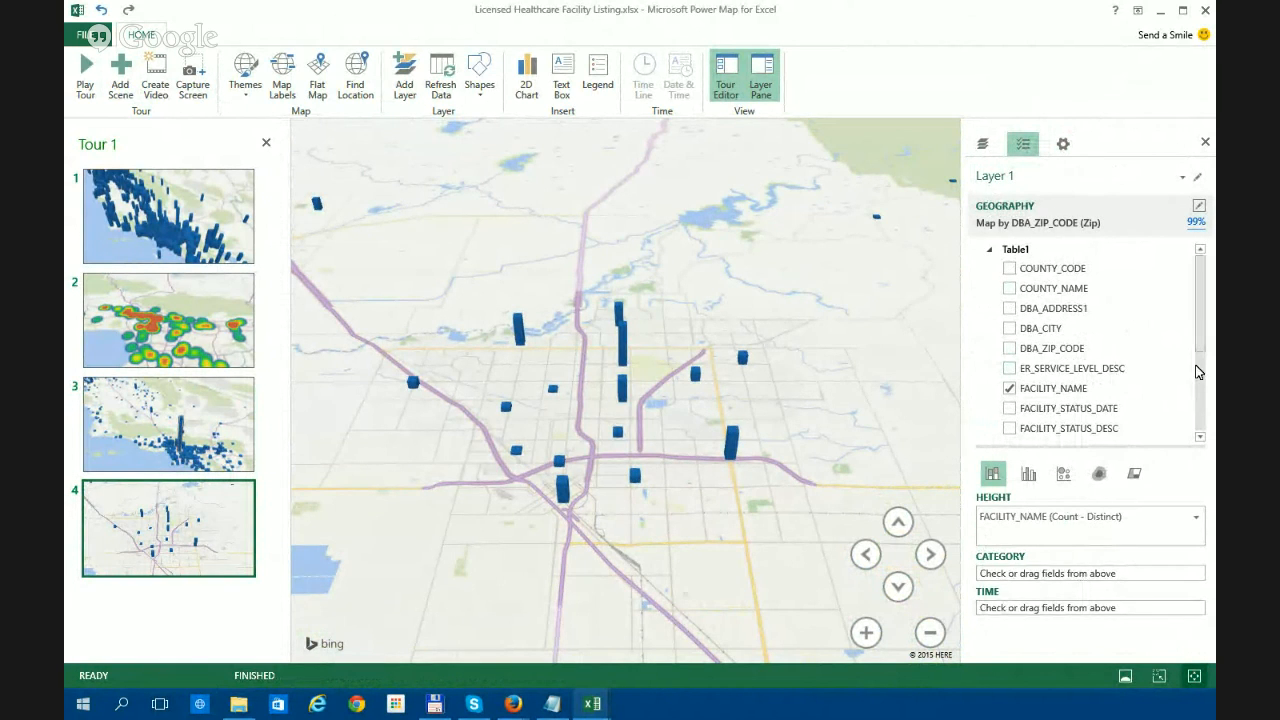
scroll(1205, 380, "down", 3)
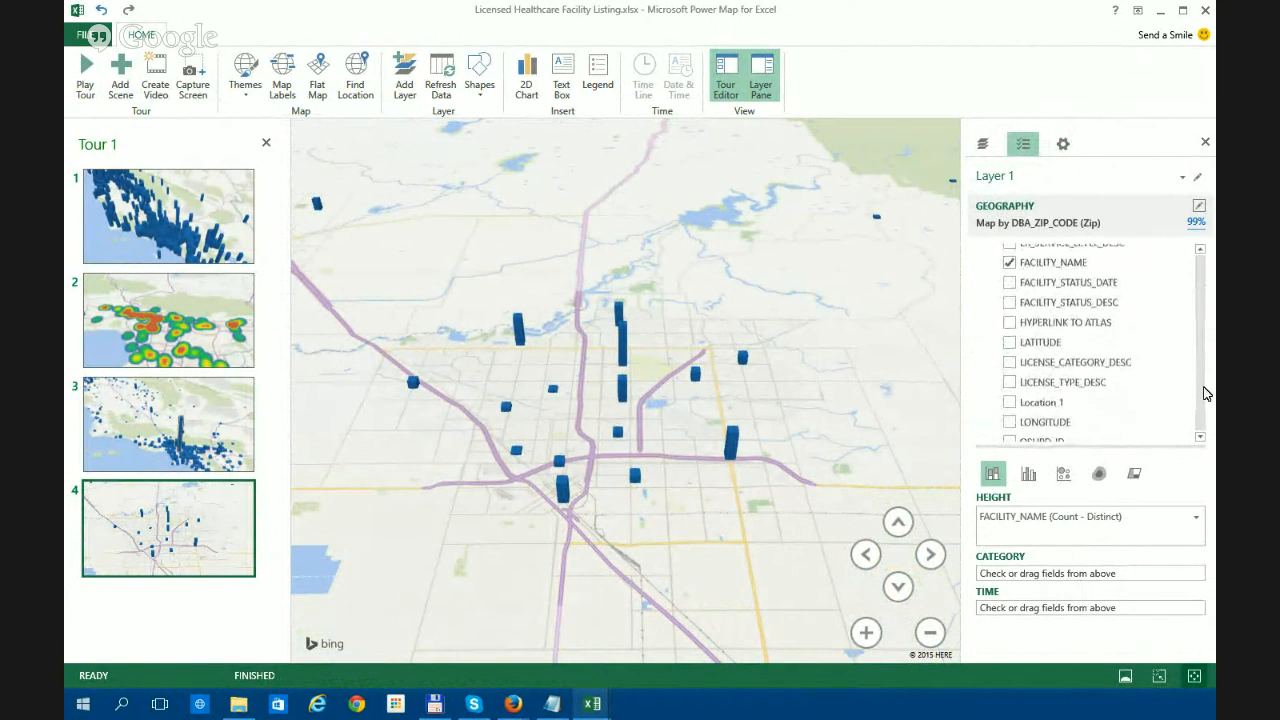
scroll(1204, 405, "down", 1)
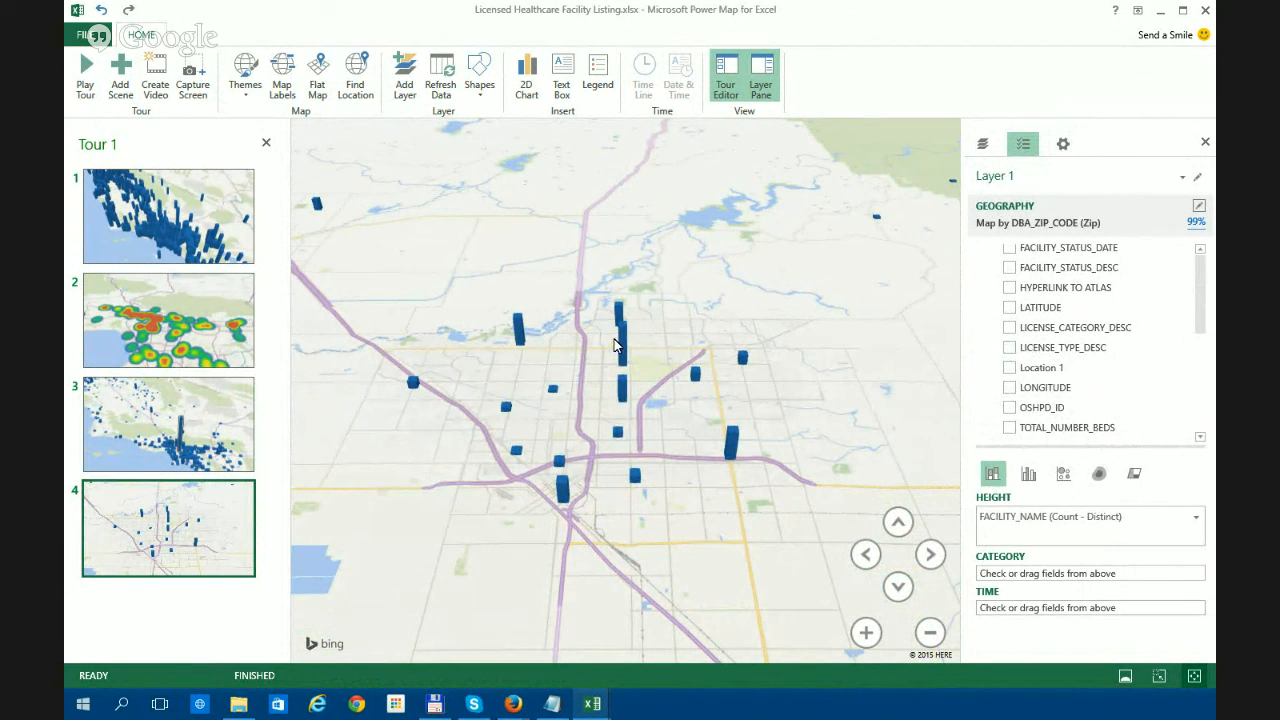
mouse_move(626, 349)
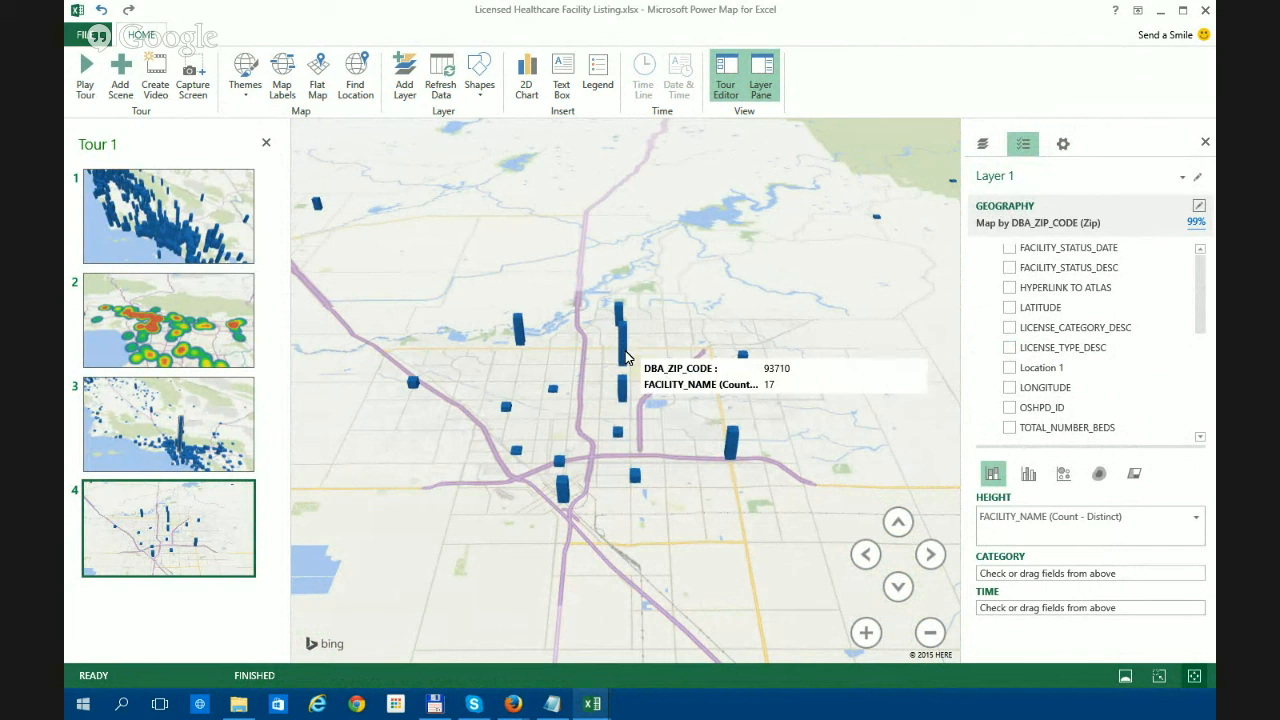
- Categorize the columns on the map by LICENSE_TYPE_DESC and display them as clustered columns
mouse_move(565, 490)
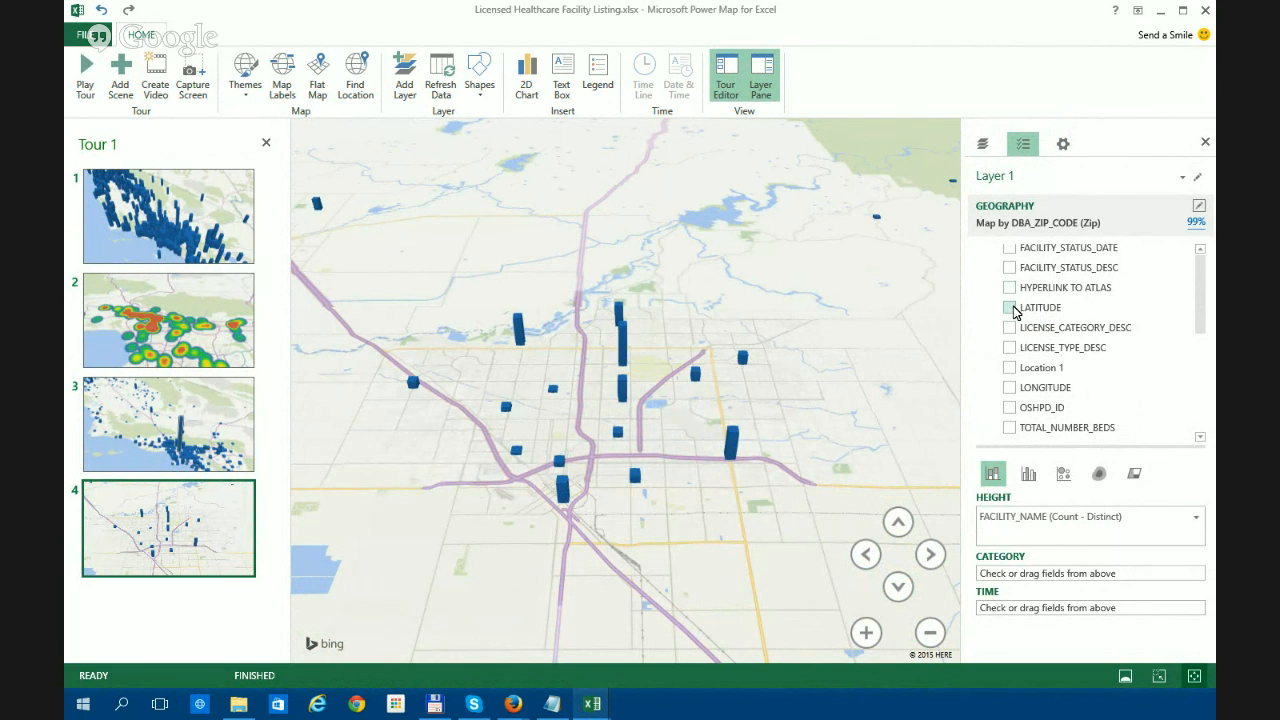
left_click_drag(1022, 357, 991, 578)
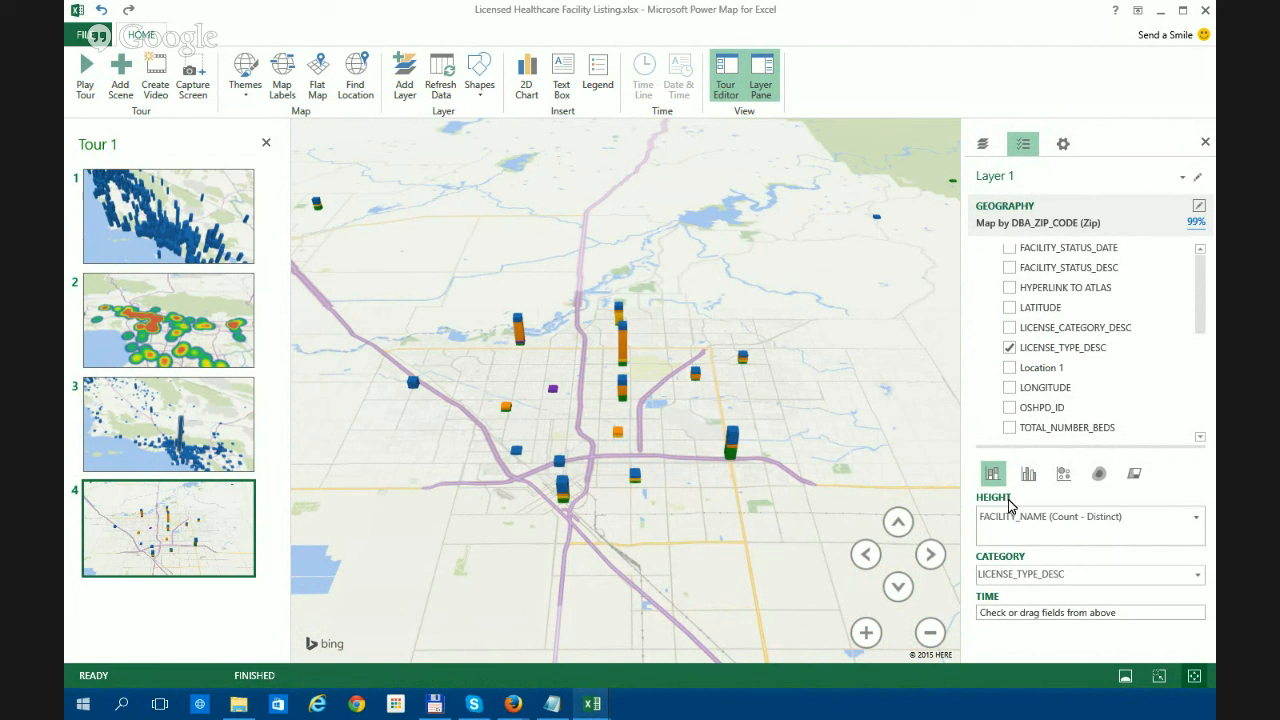
left_click(1028, 473)
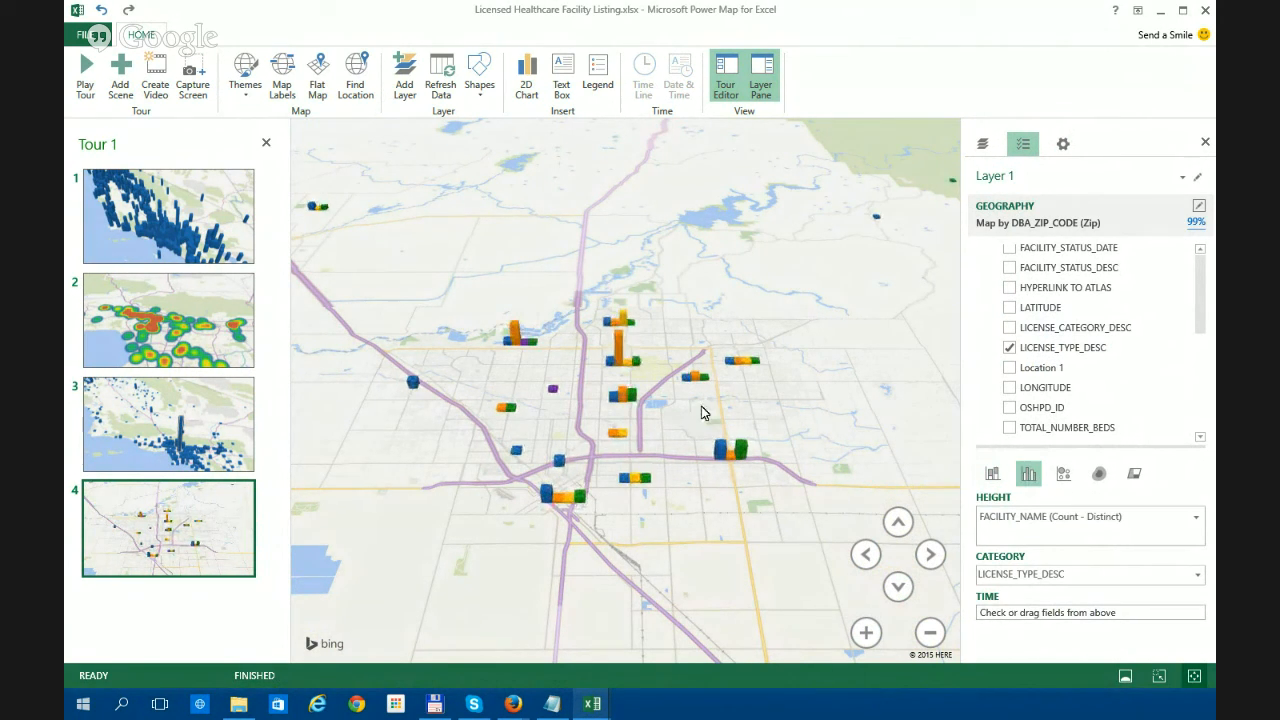
scroll(701, 406, "up", 3)
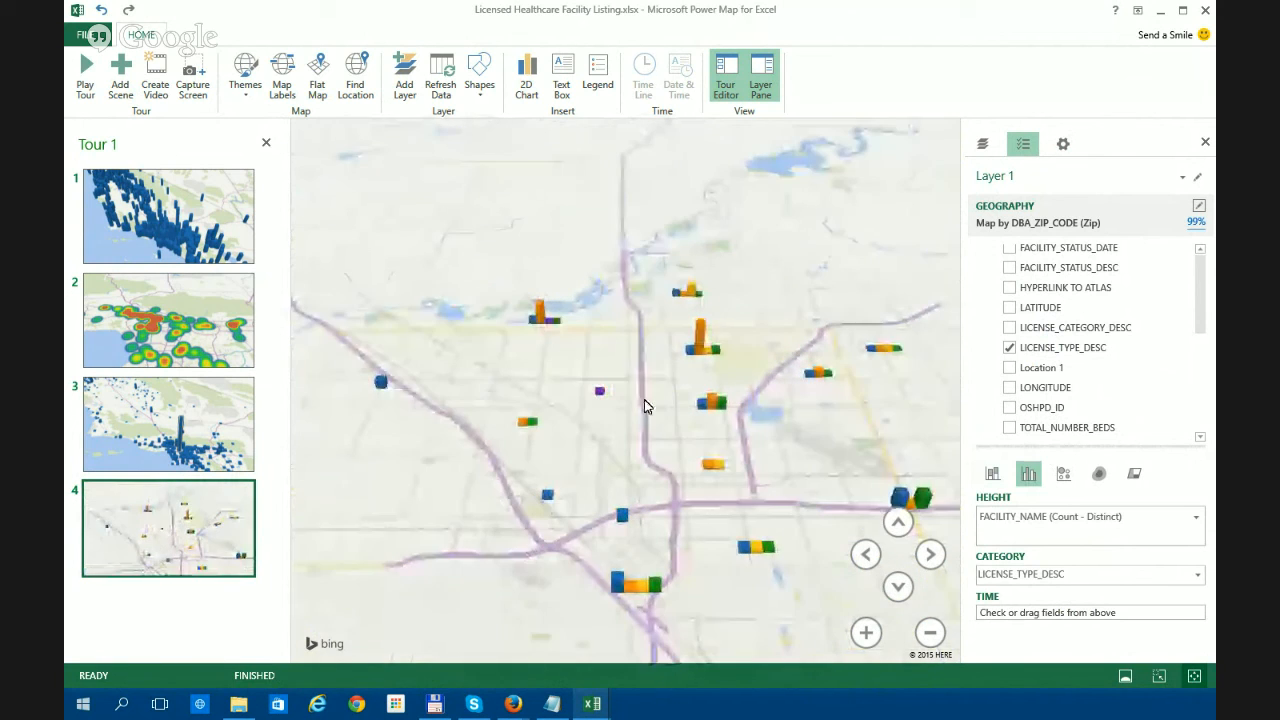
scroll(691, 399, "up", 2)
left_click_drag(737, 410, 686, 385)
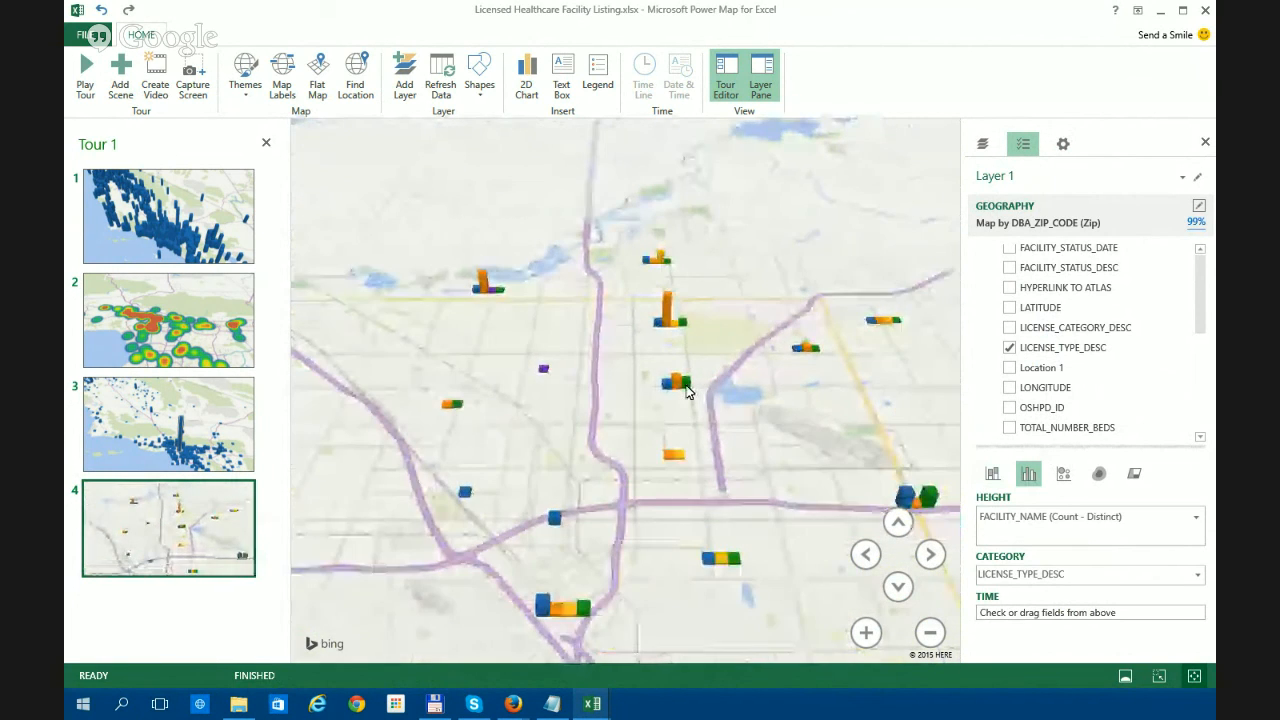
mouse_move(658, 292)
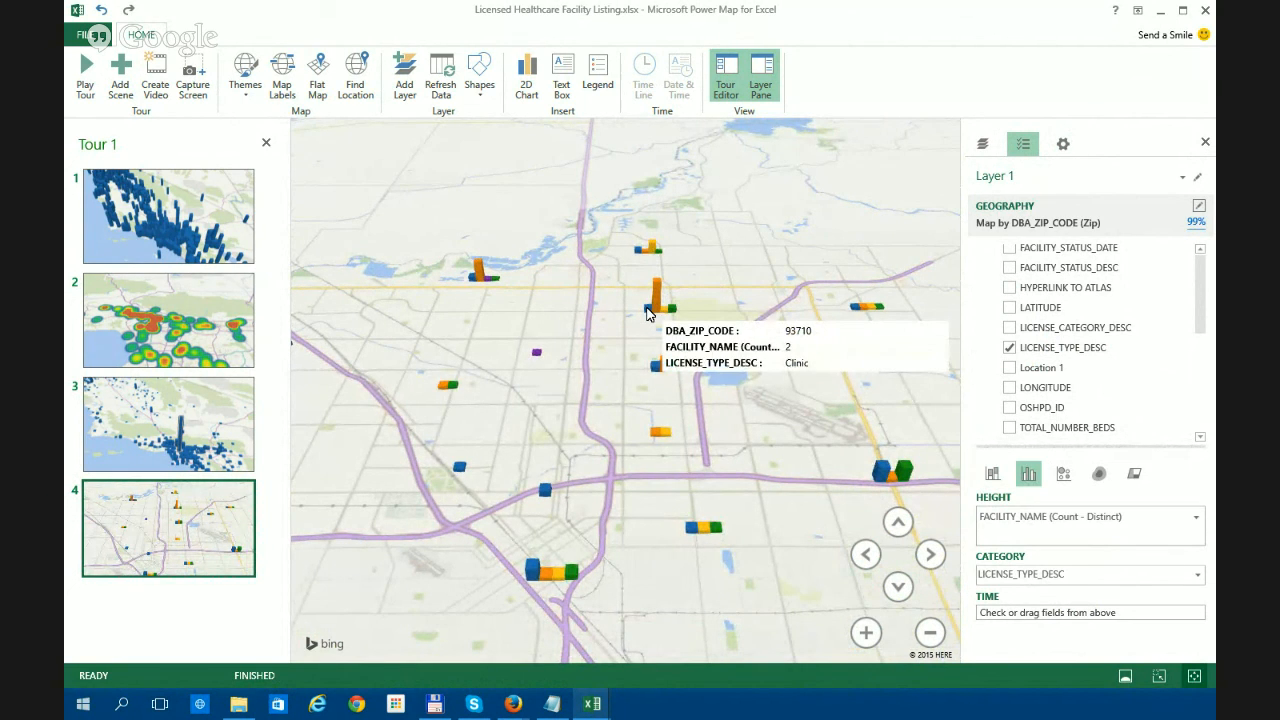
- Add a legend to the map and narrow it so that it covers less of the columns
right_click(860, 246)
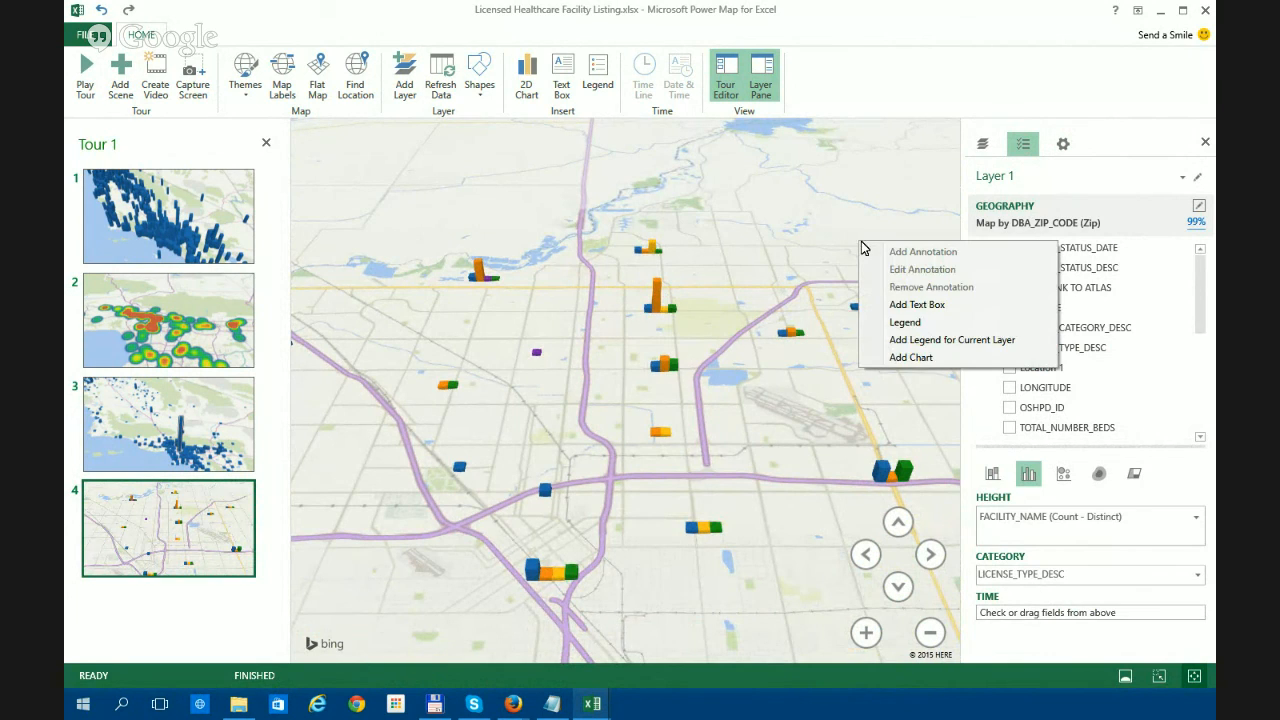
left_click(910, 322)
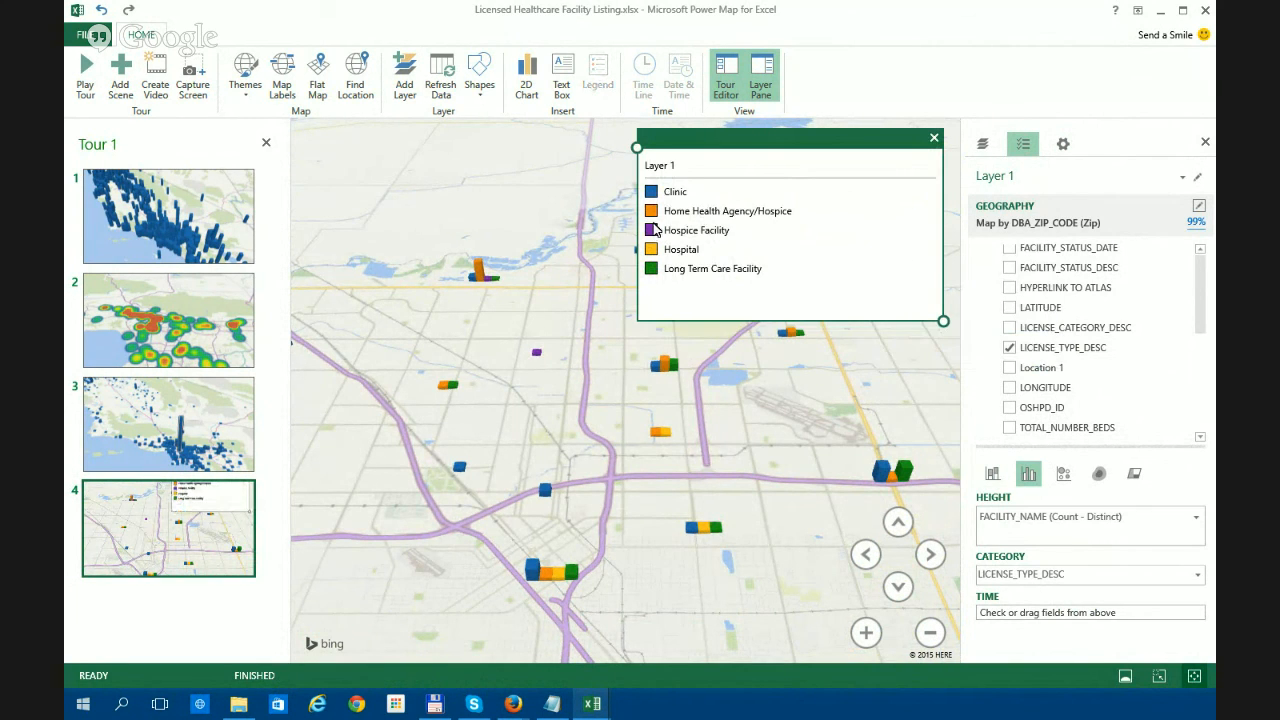
left_click_drag(637, 150, 823, 146)
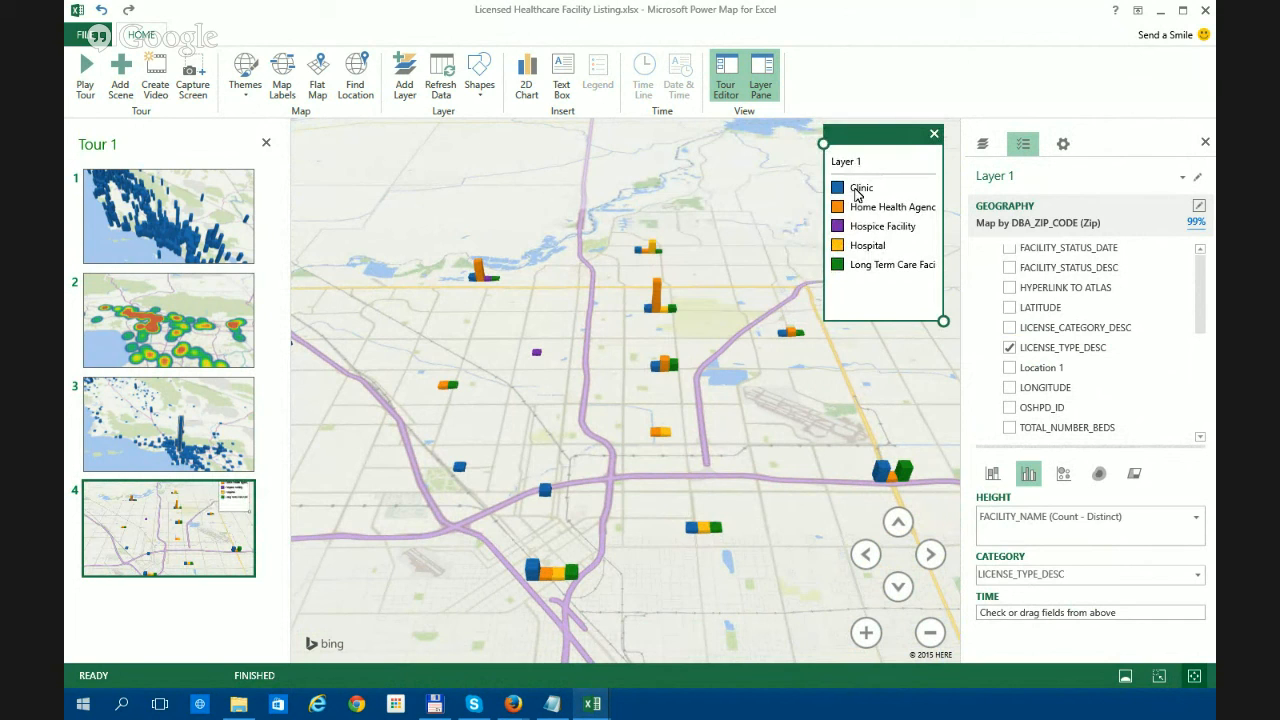
mouse_move(647, 312)
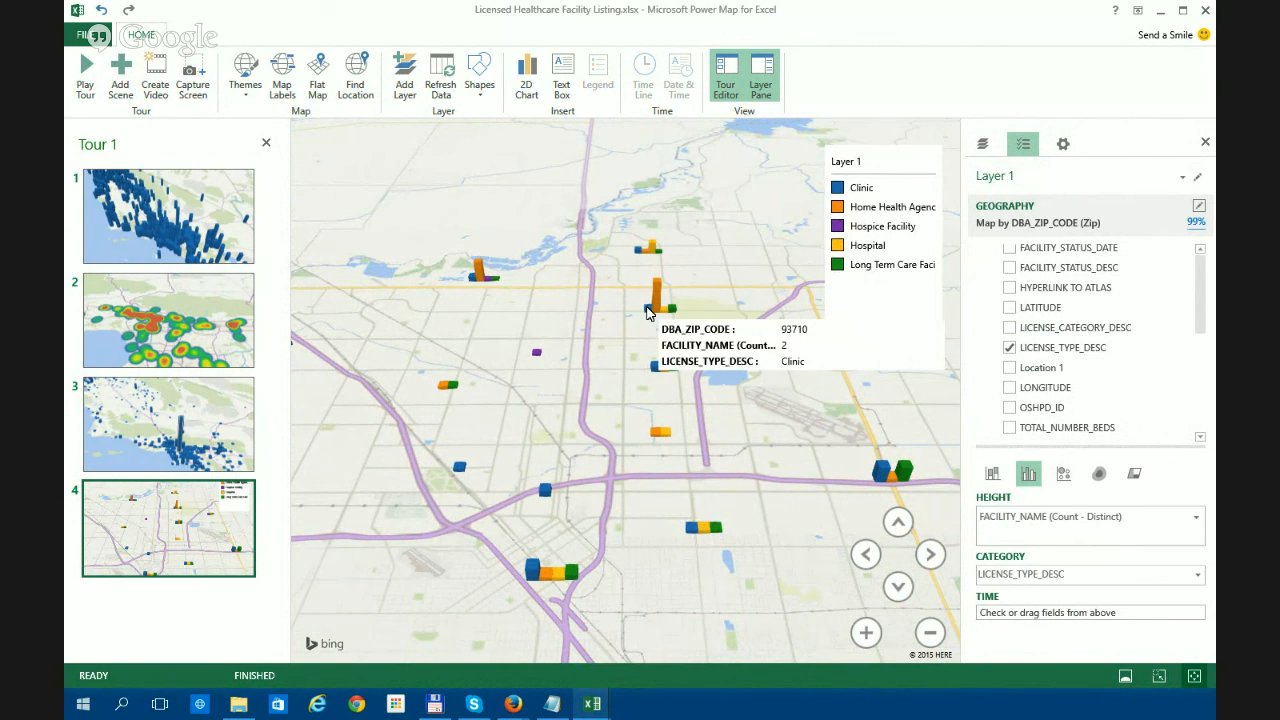
mouse_move(482, 272)
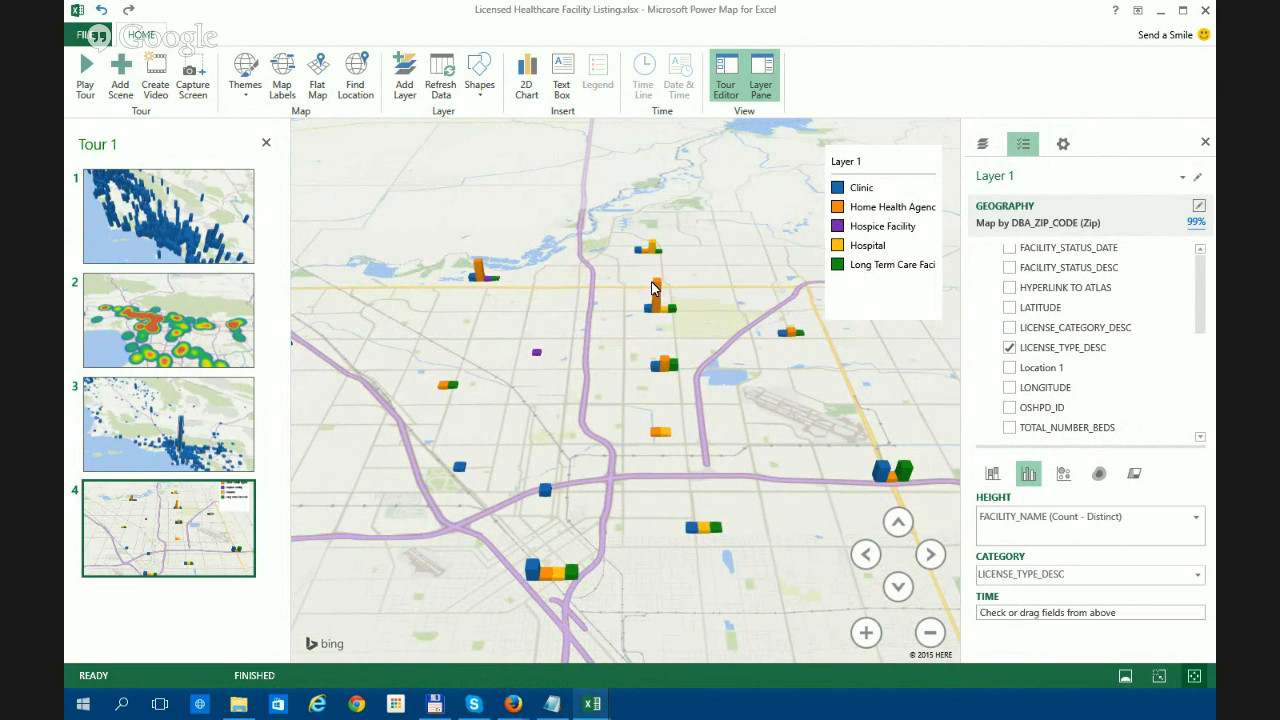
mouse_move(531, 577)
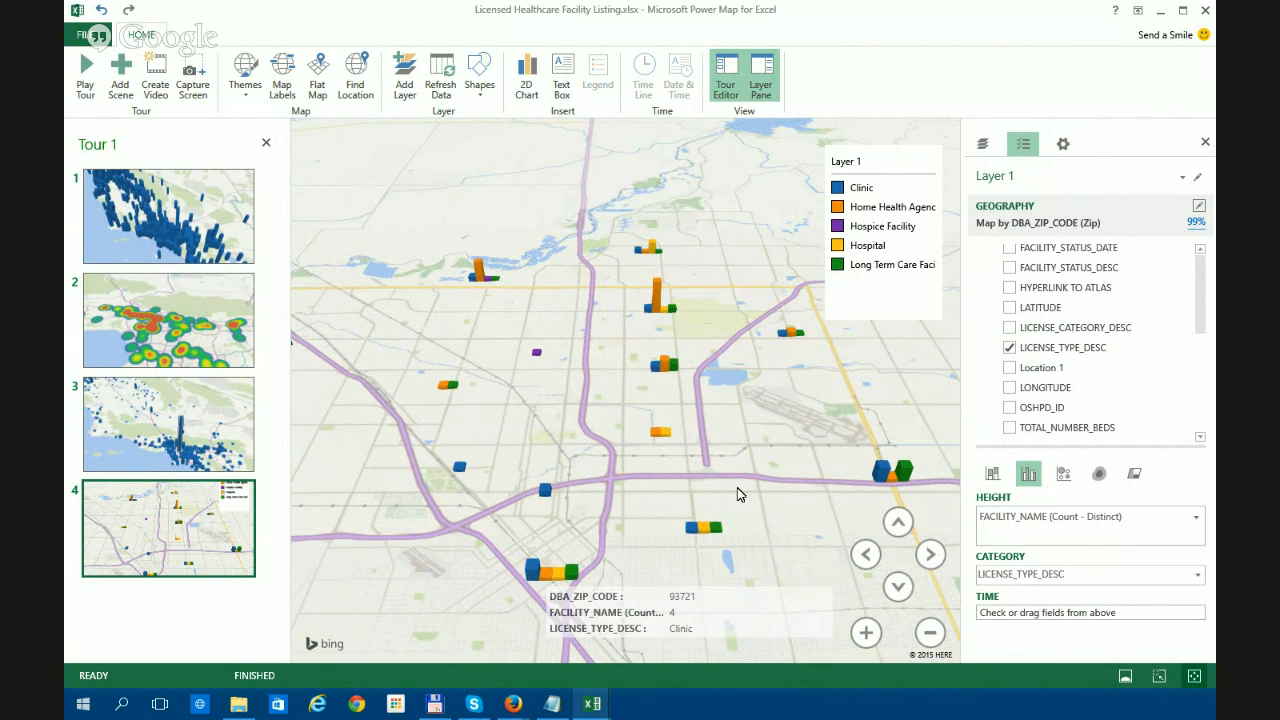
- Switch the map theme to satellite imagery and add a new scene to the tour
left_click_drag(744, 475, 733, 452)
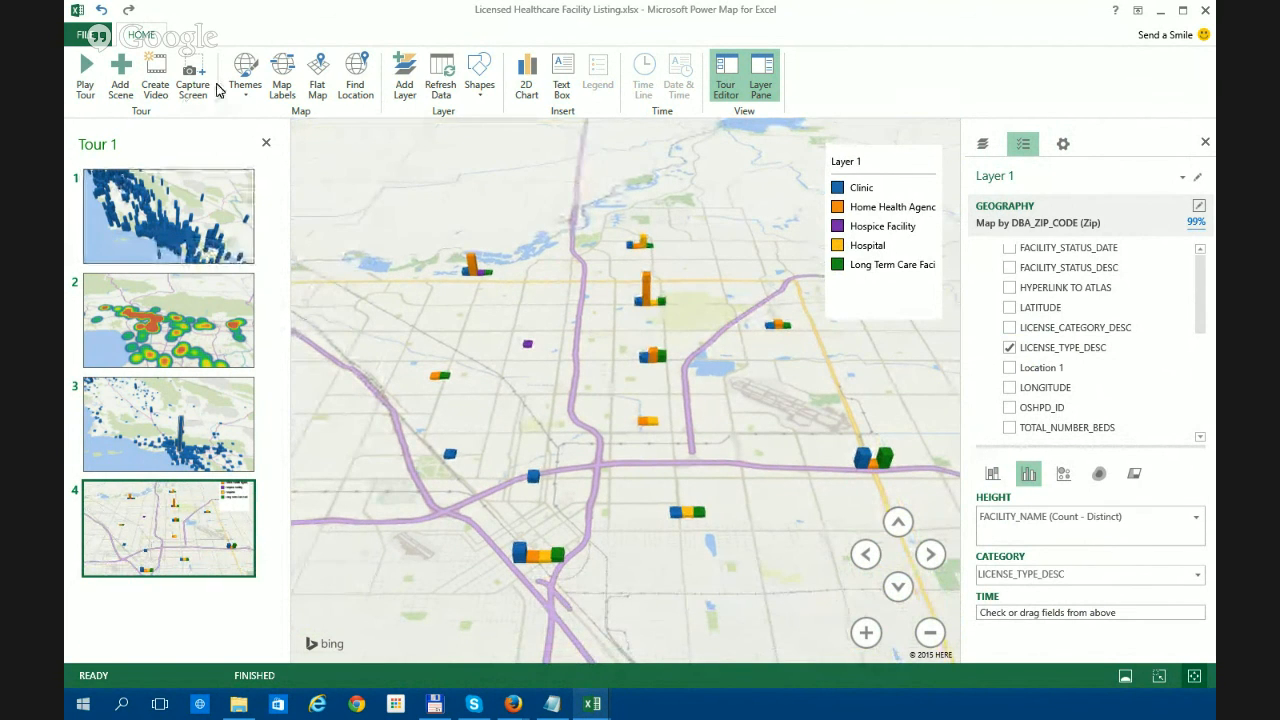
left_click(245, 72)
left_click(333, 125)
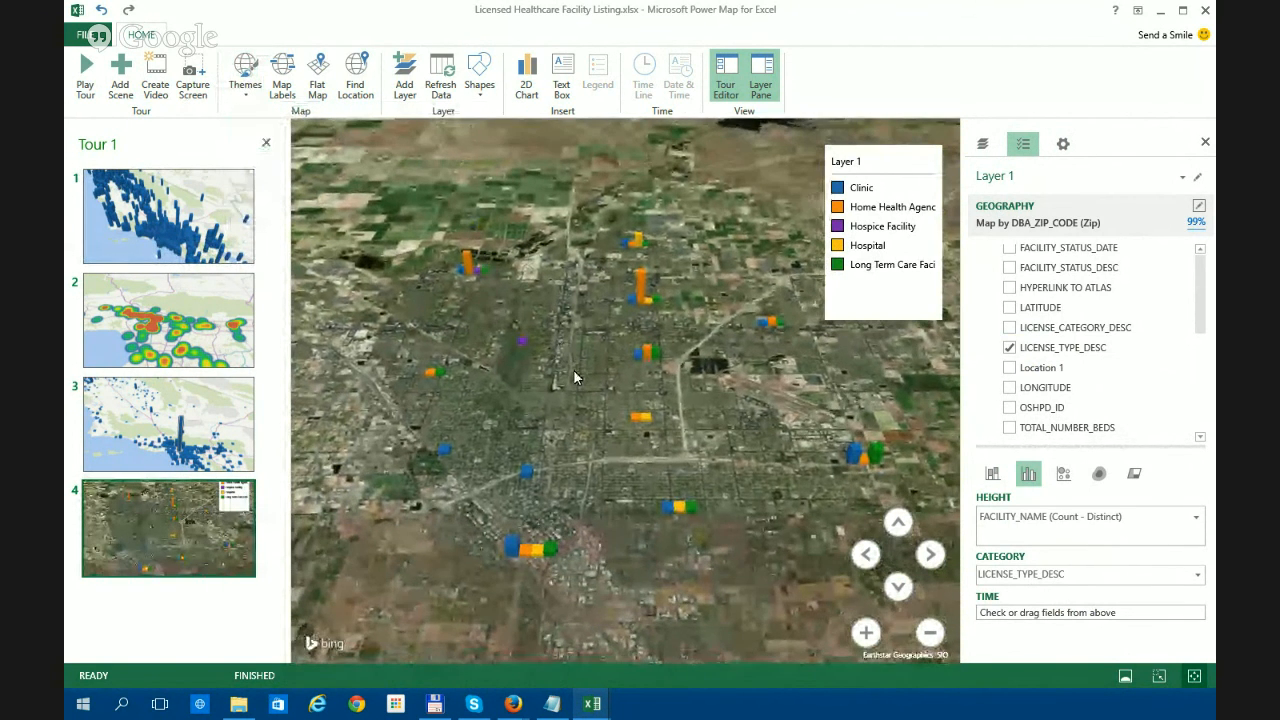
scroll(576, 375, "up", 2)
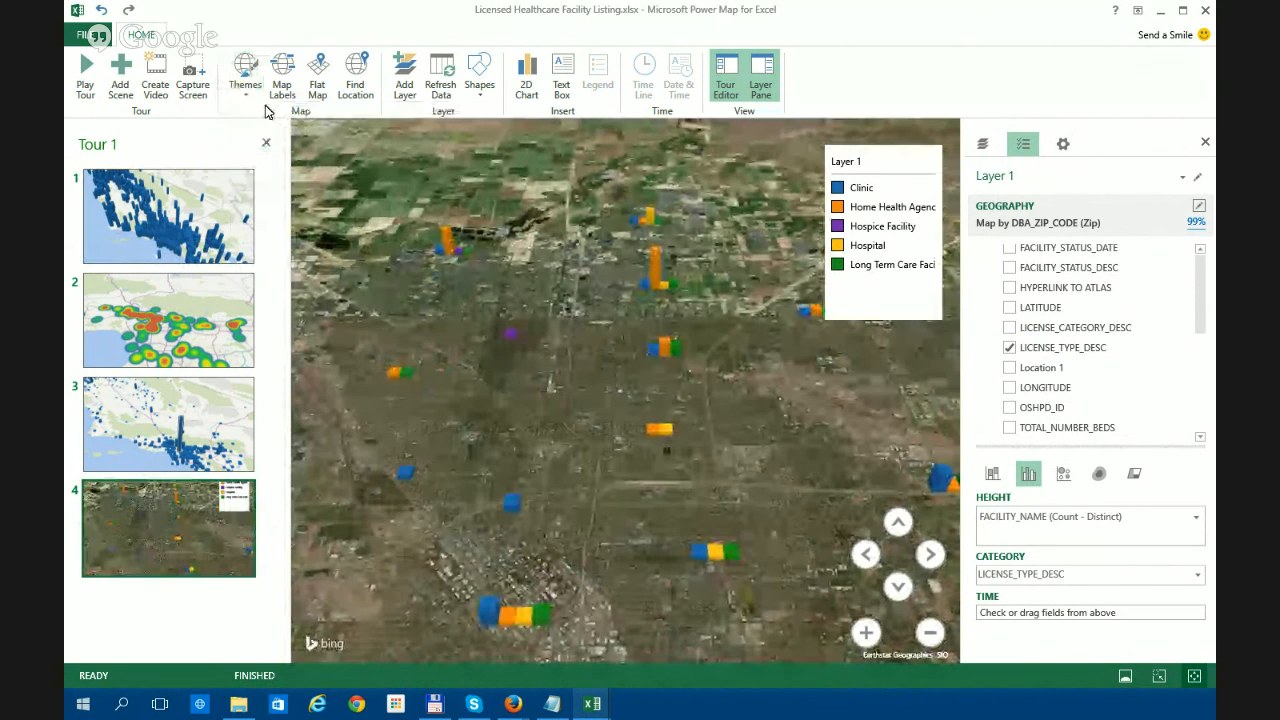
left_click(120, 75)
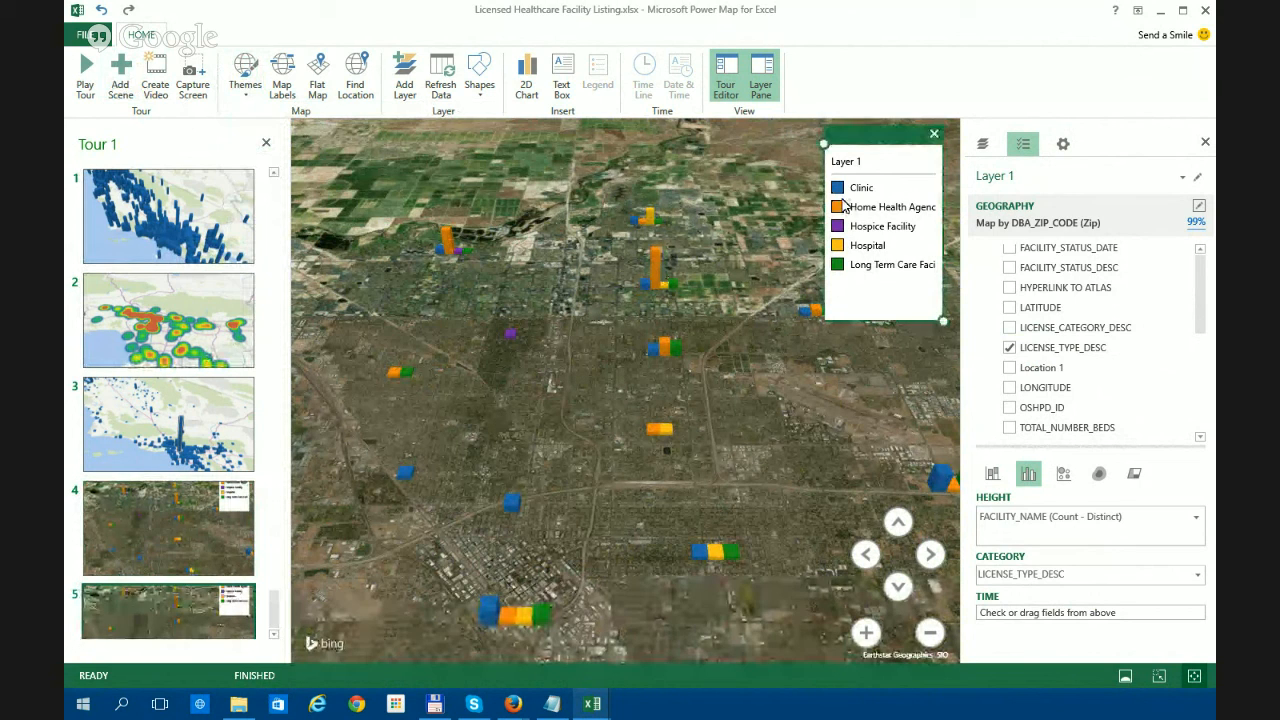
mouse_move(909, 174)
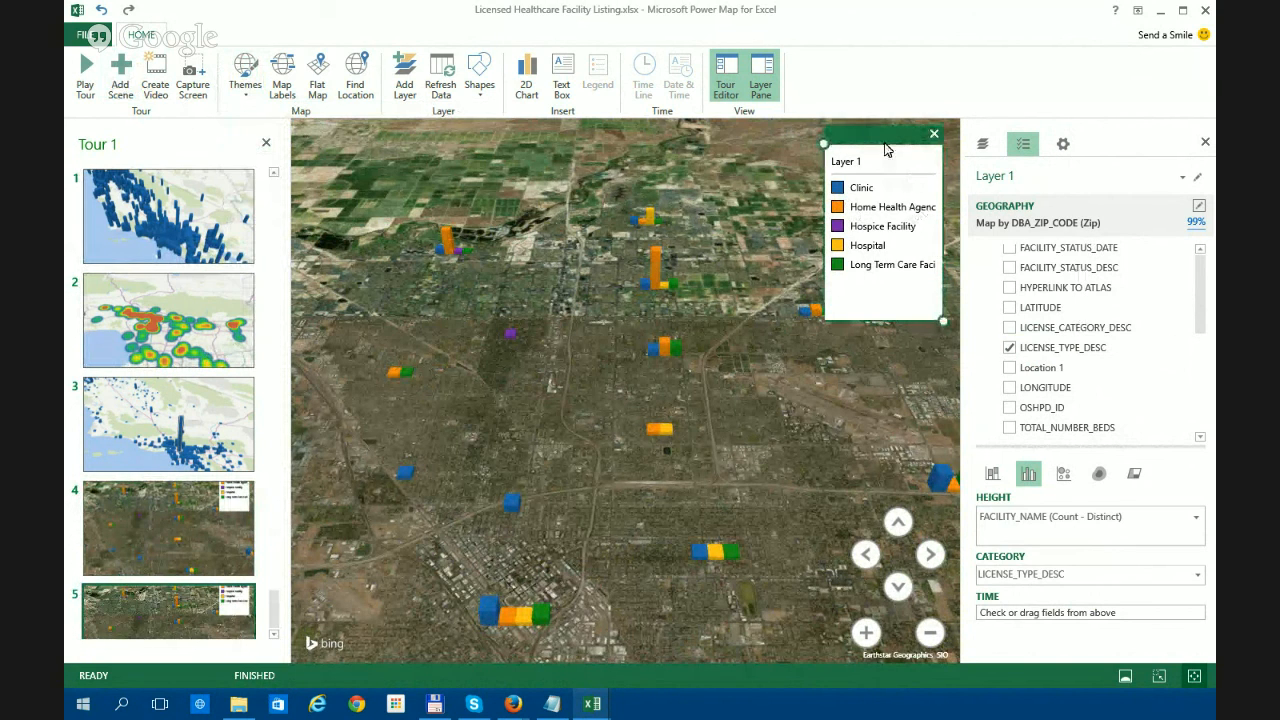
- Redefine Layer 1's geography in the new scene with the fields DBA_ADDRESS1, DBA_CITY and DBA_ZIP_CODE
mouse_move(1203, 347)
left_mouse_down()
mouse_move(1200, 271)
mouse_move(1197, 329)
left_mouse_up()
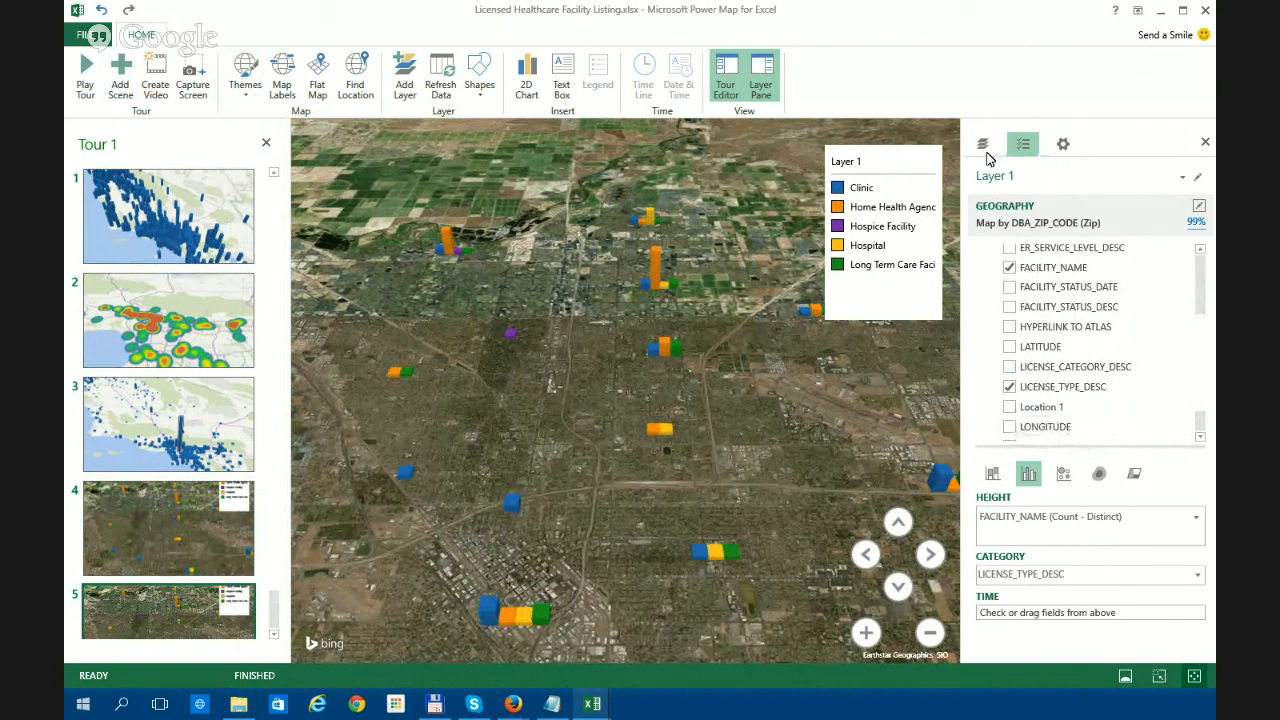
left_click(1198, 207)
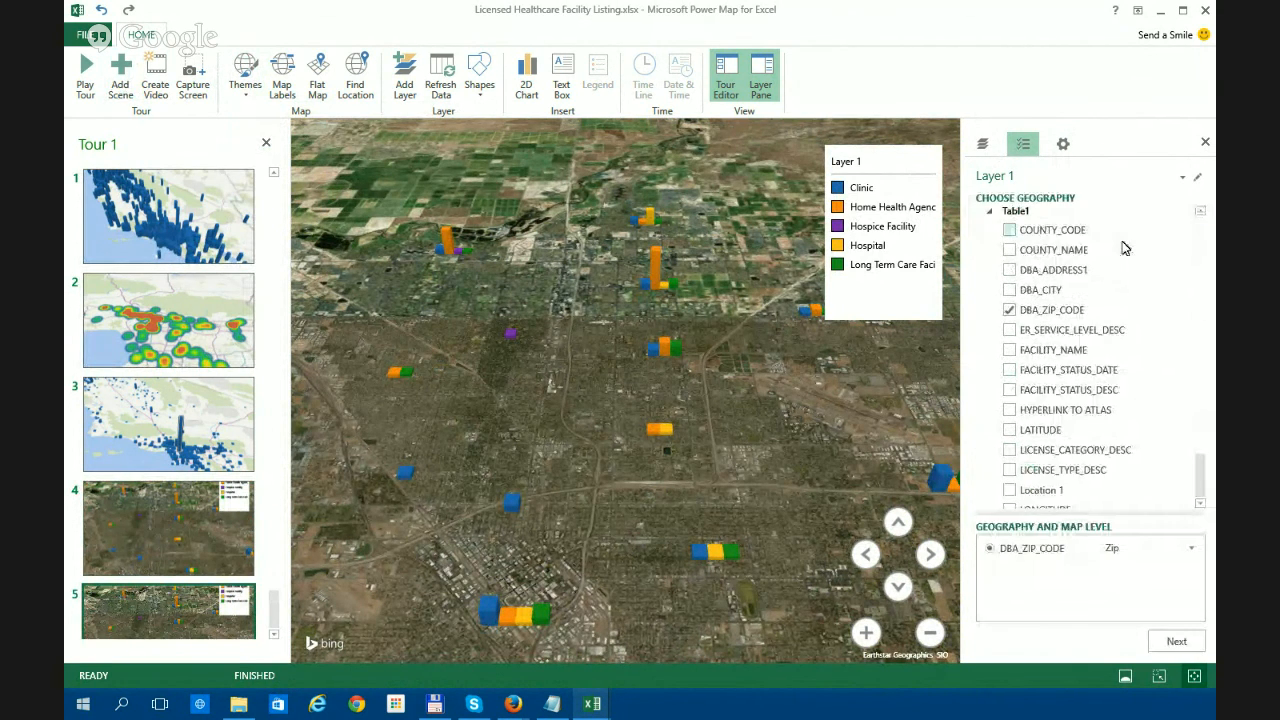
left_click(1010, 311)
scroll(1203, 463, "down", 1)
scroll(1203, 463, "up", 1)
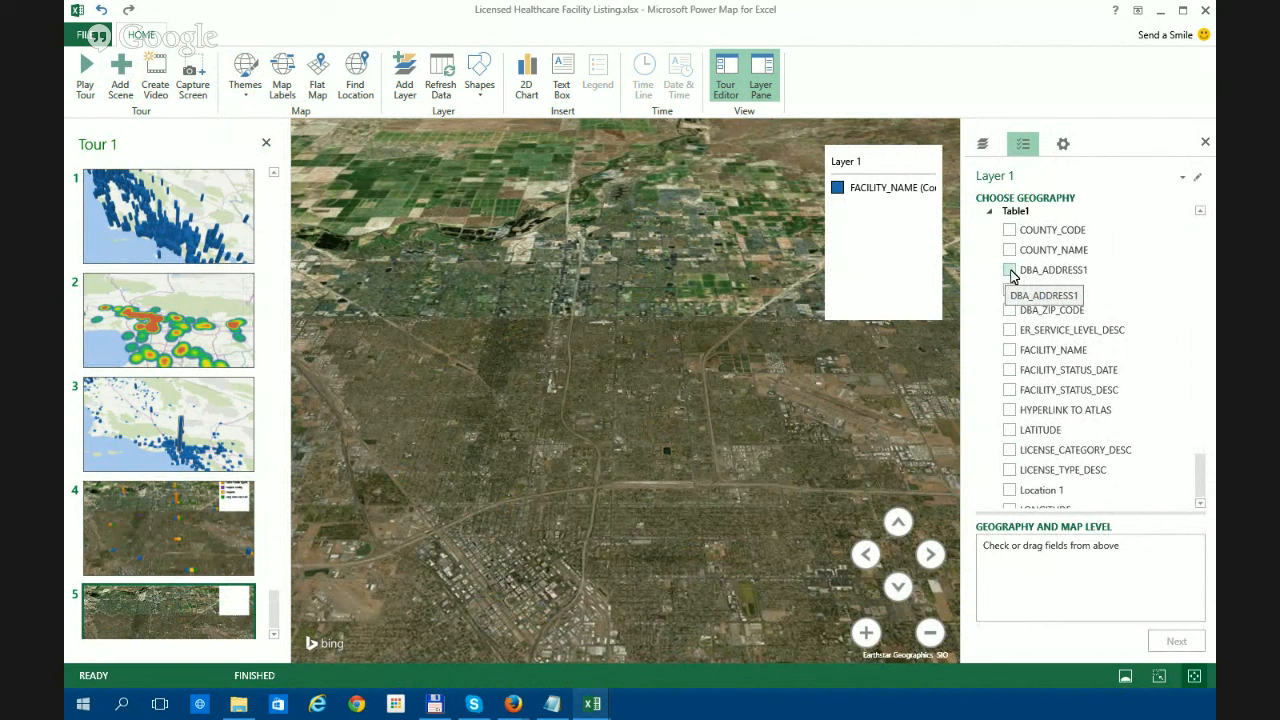
left_click(1010, 271)
left_click(1011, 291)
left_click(1011, 311)
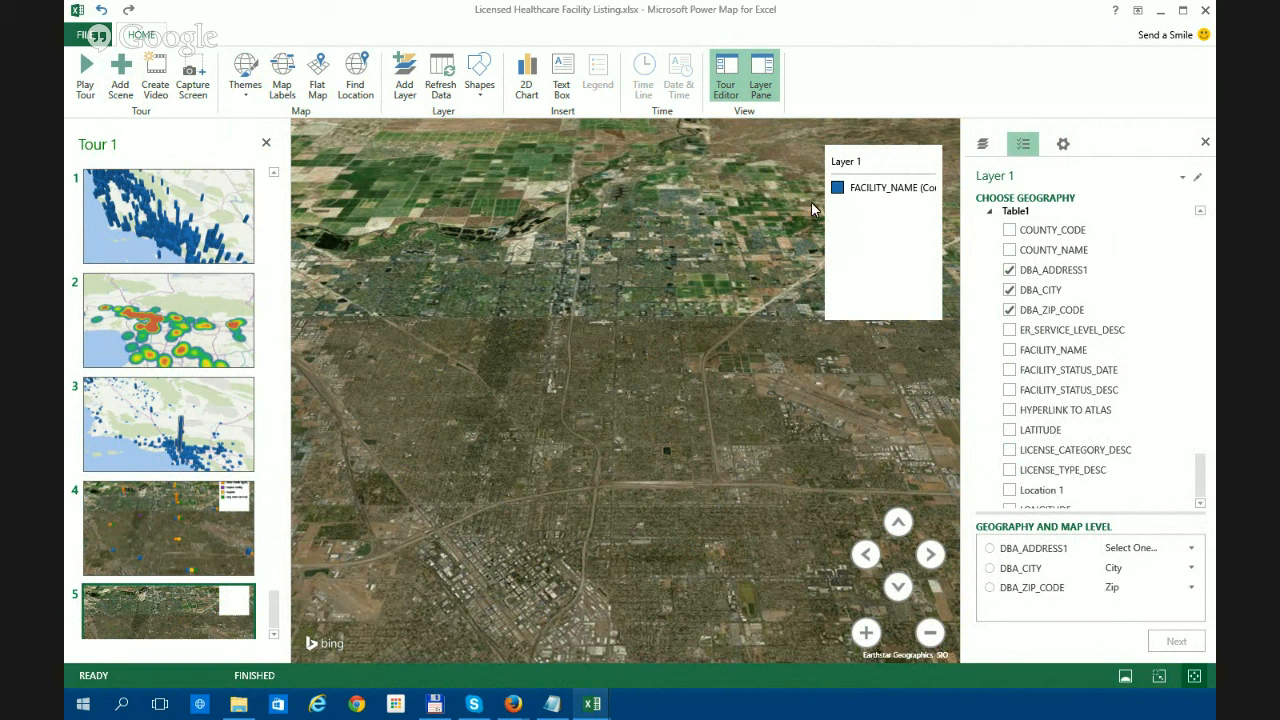
- Remove the Layer 1 legend from the new scene
mouse_move(877, 154)
left_click_drag(874, 143, 857, 147)
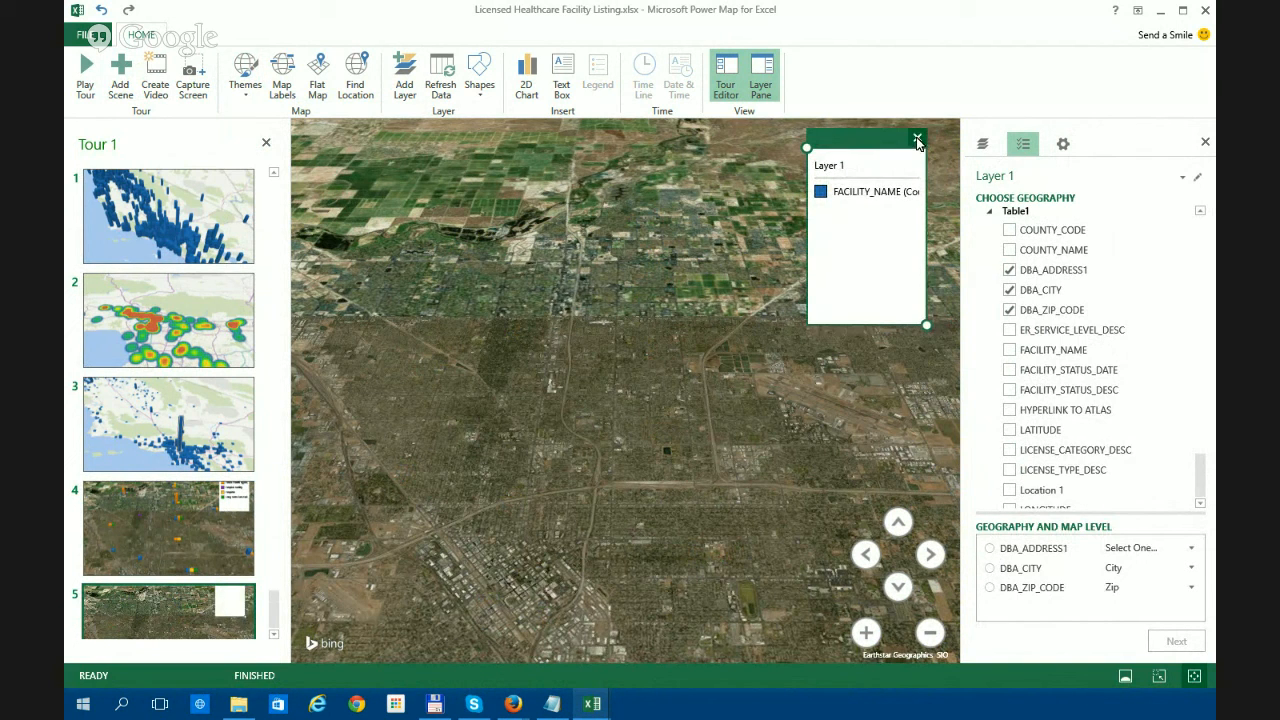
left_click(917, 139)
scroll(729, 436, "down", 1)
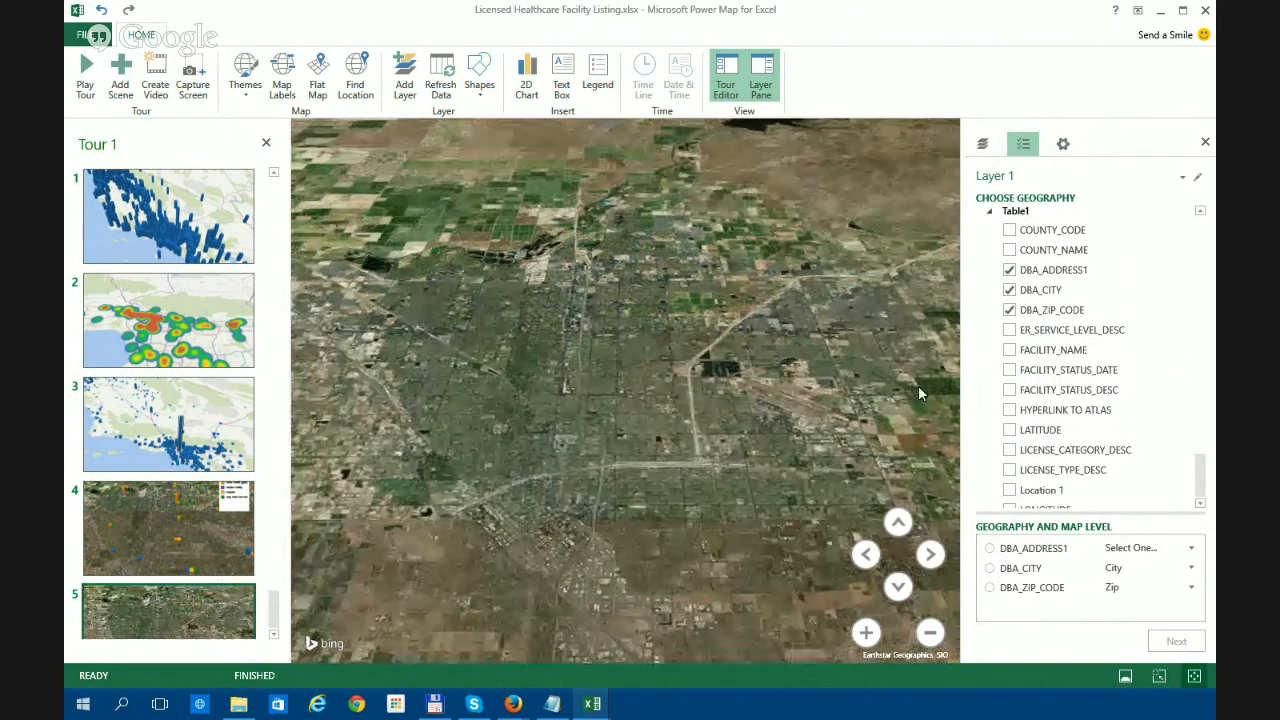
scroll(864, 402, "up", 1)
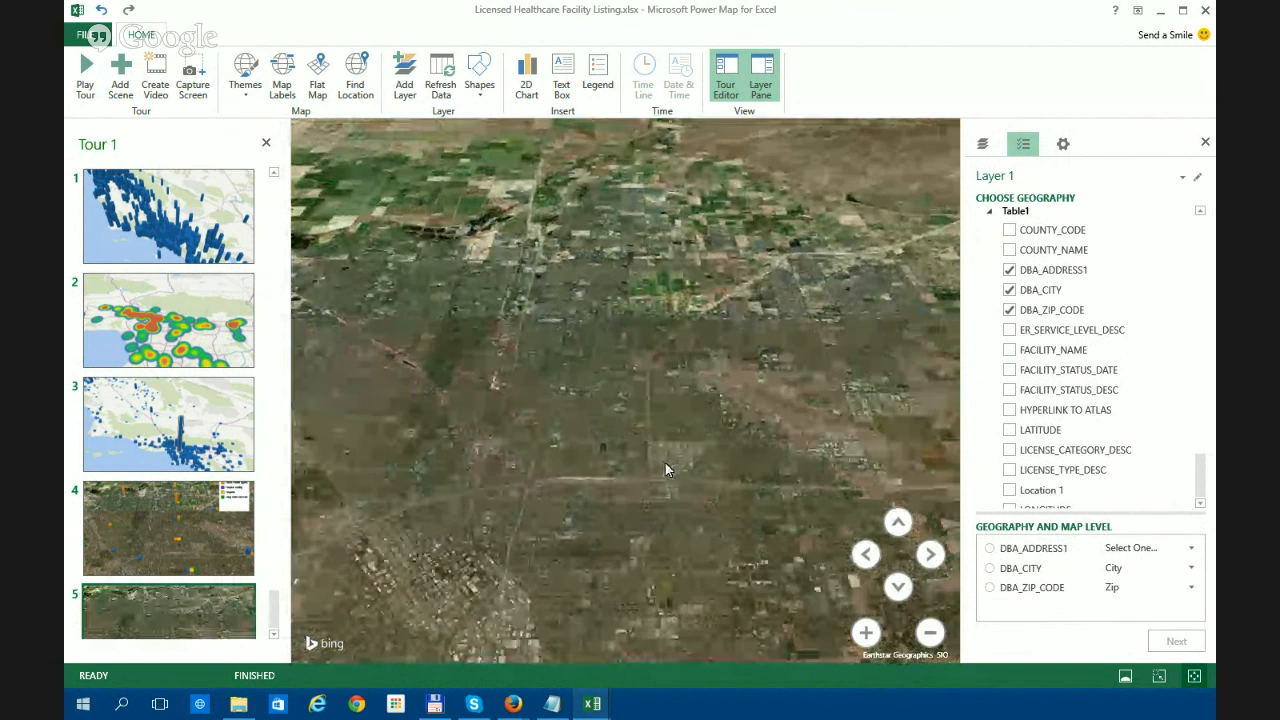
left_click_drag(665, 463, 703, 377)
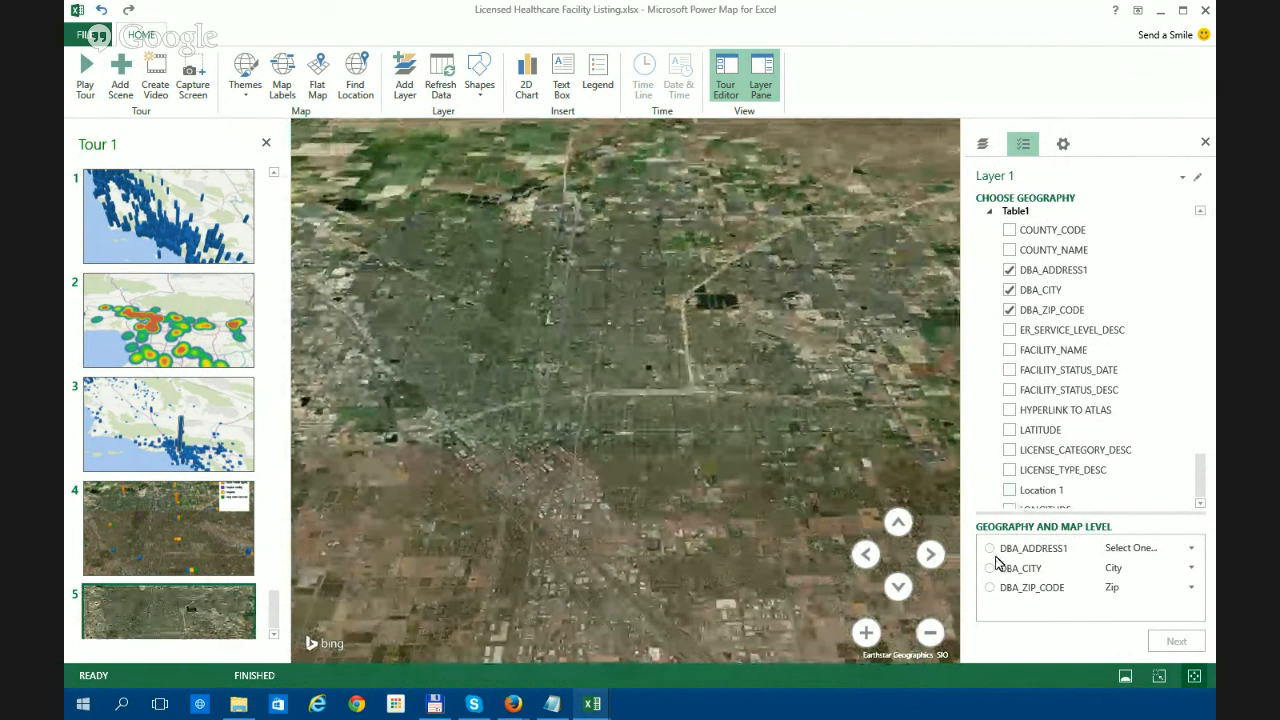
- Assign the Street geography level to the DBA_ADDRESS1 field
left_click_drag(1203, 418, 1180, 405)
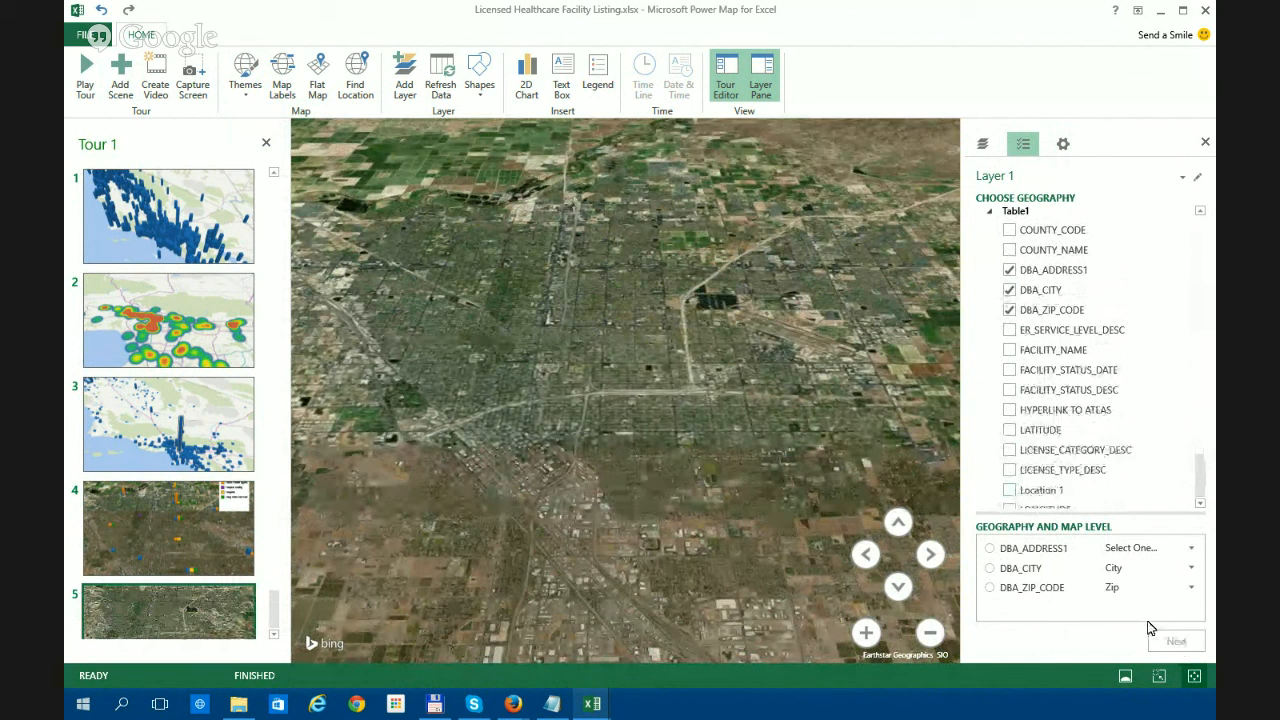
left_click(1190, 548)
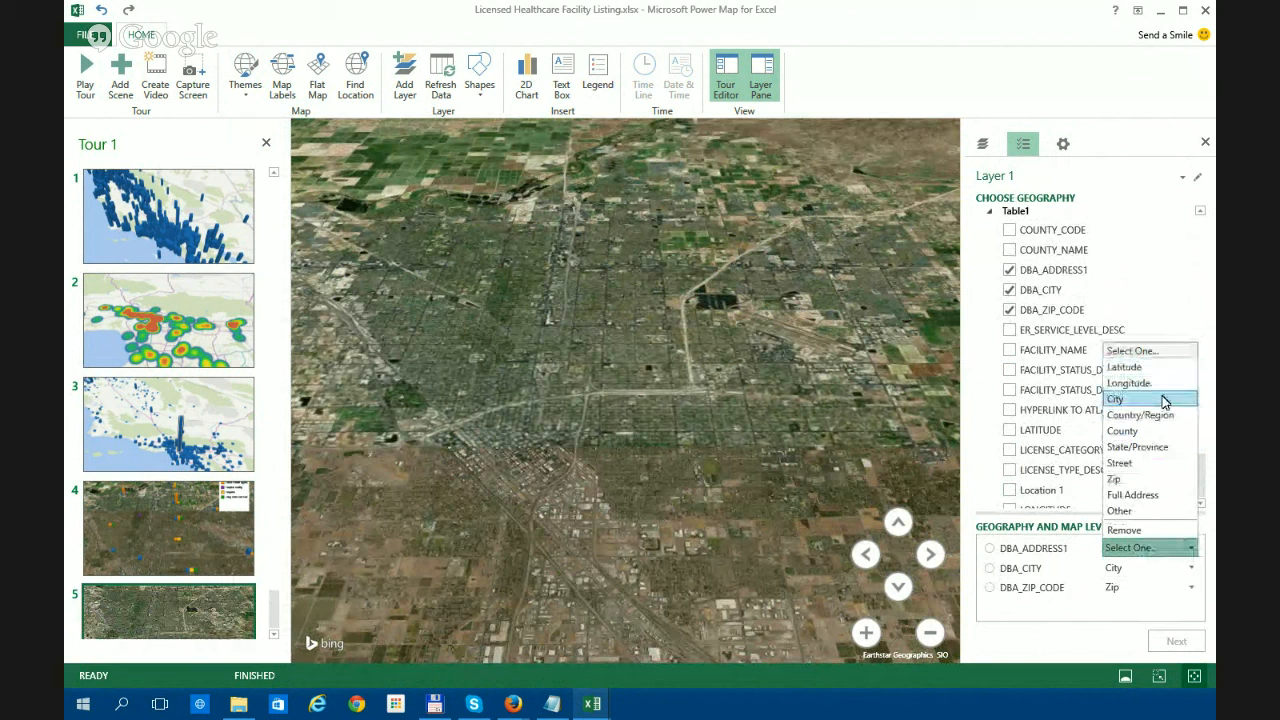
left_click(1157, 464)
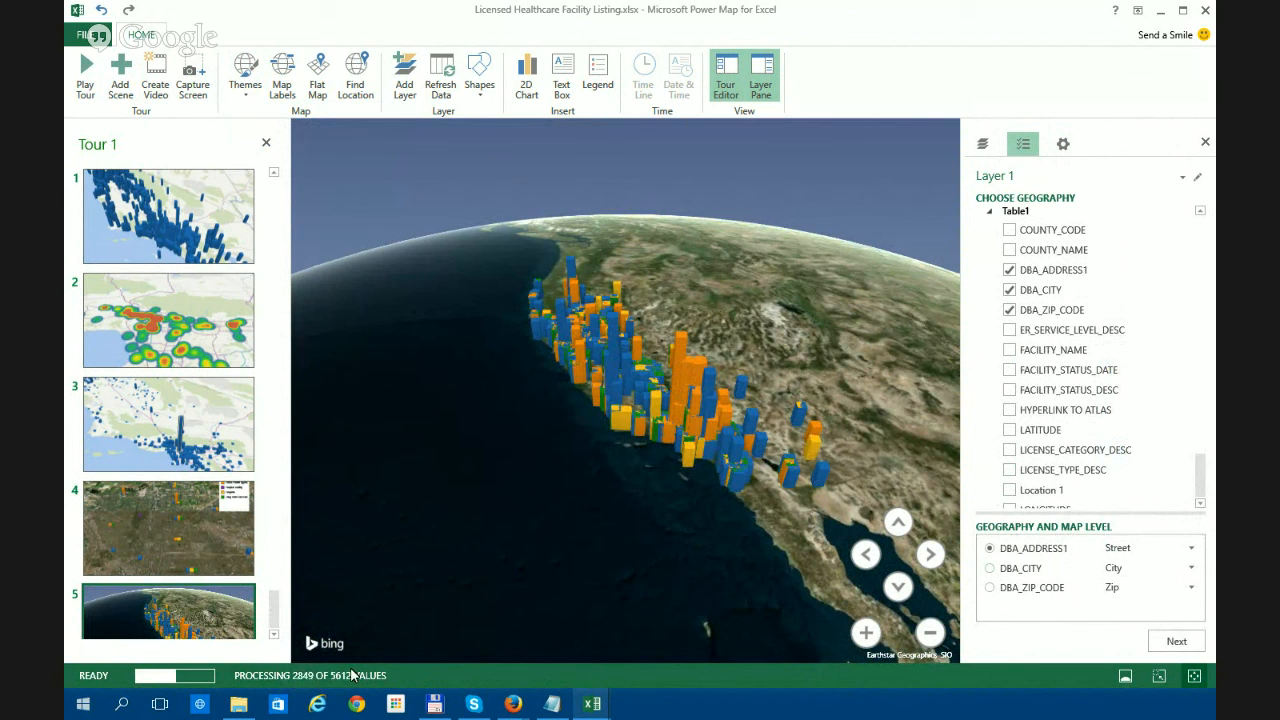
- Add another scene showing a close-up of the city's street-level facility columns, and play the whole tour
scroll(650, 408, "up", 5)
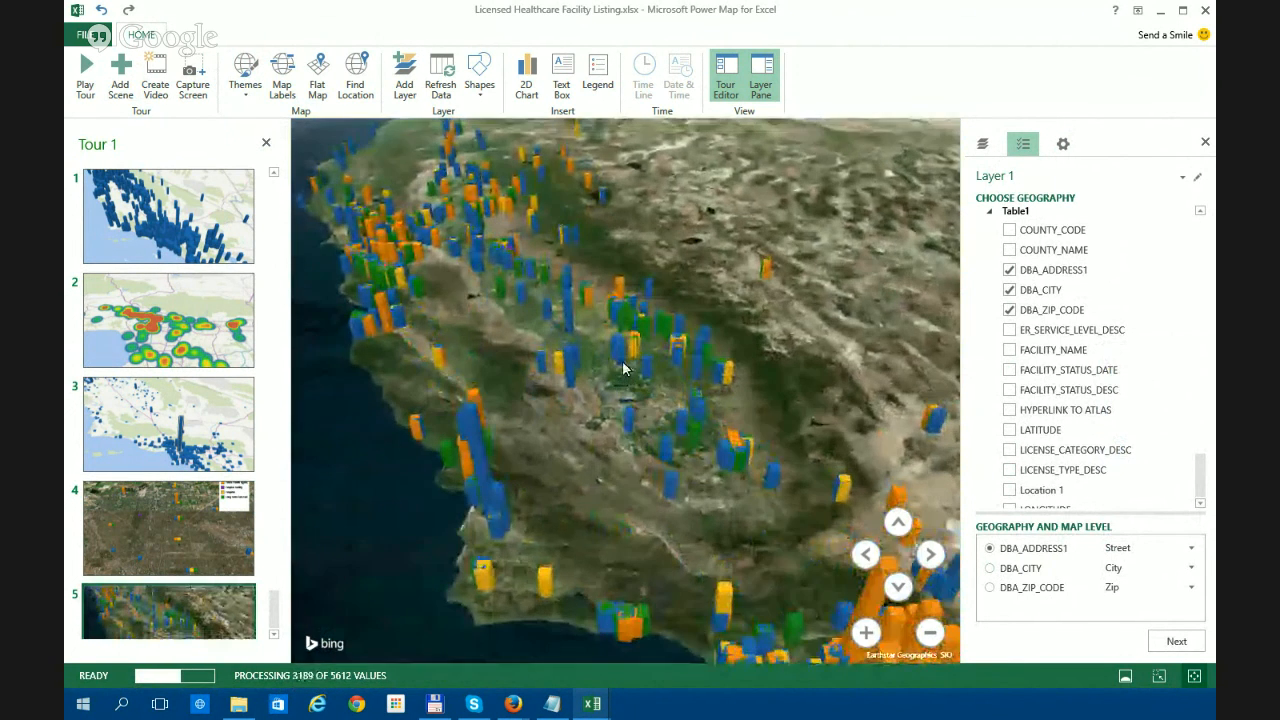
scroll(620, 380, "up", 3)
scroll(614, 430, "up", 2)
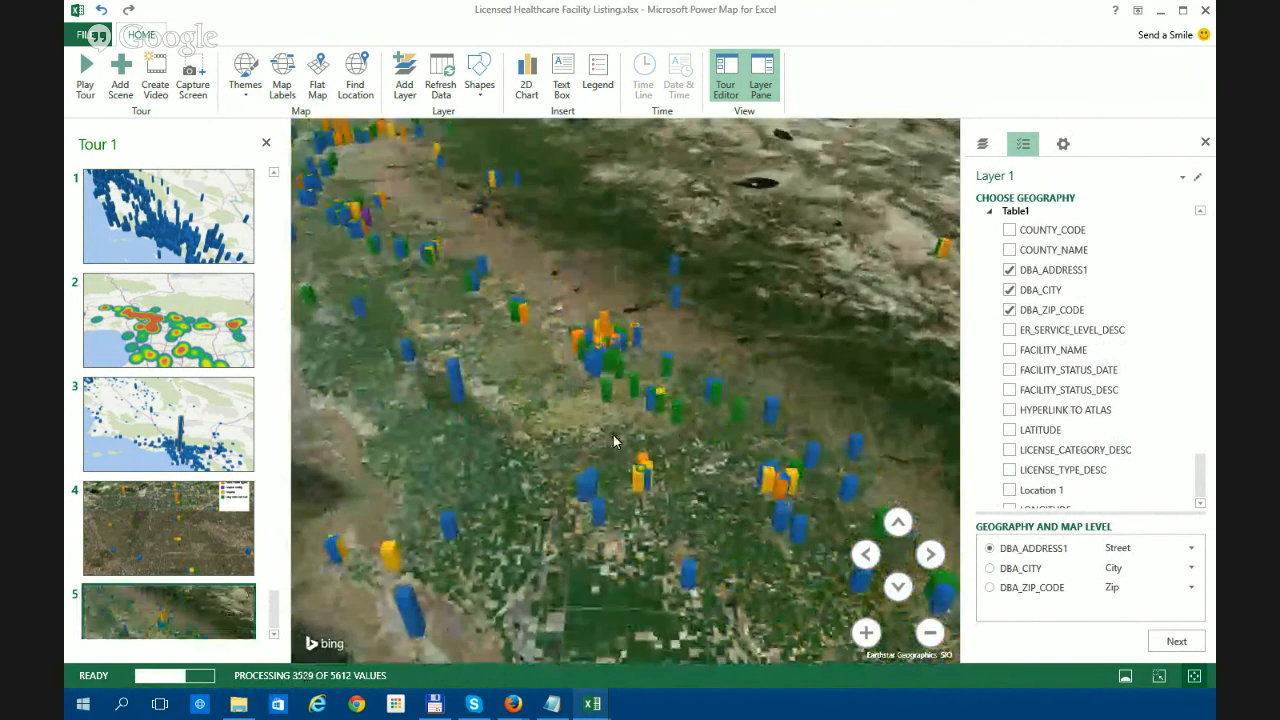
scroll(614, 440, "up", 2)
scroll(613, 438, "up", 2)
scroll(613, 437, "up", 2)
scroll(613, 437, "up", 2)
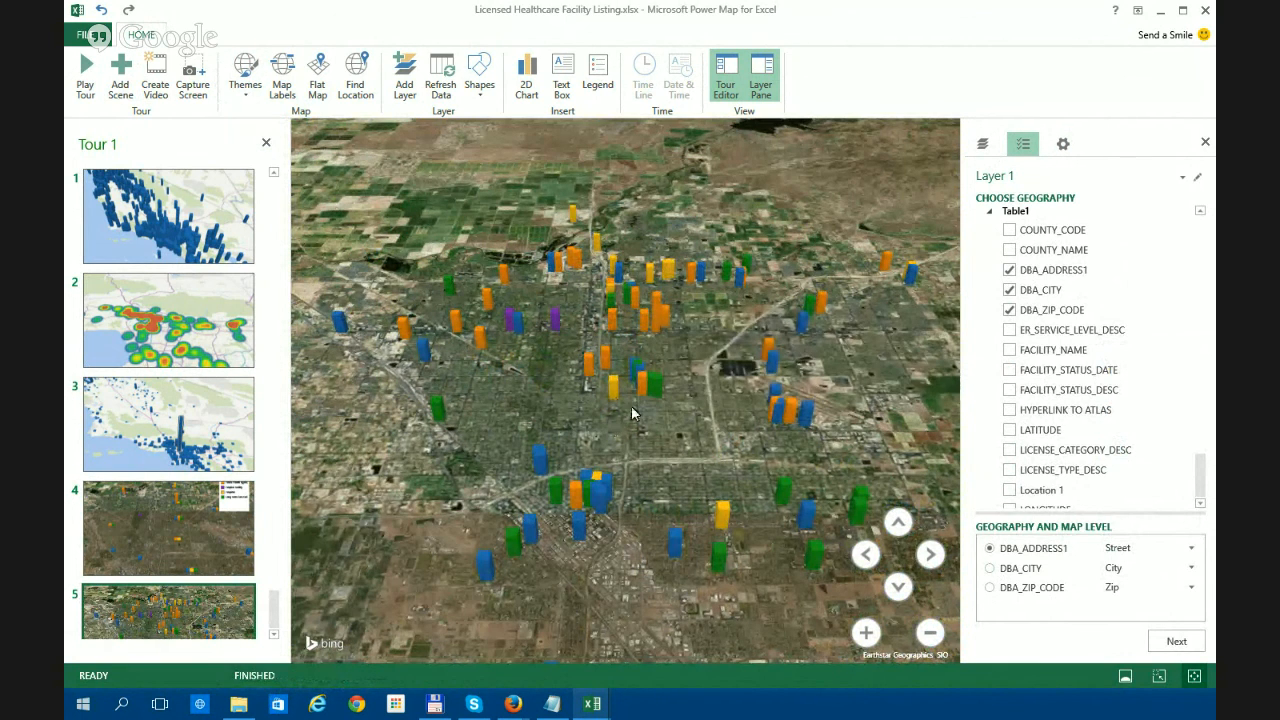
left_click_drag(632, 413, 626, 415)
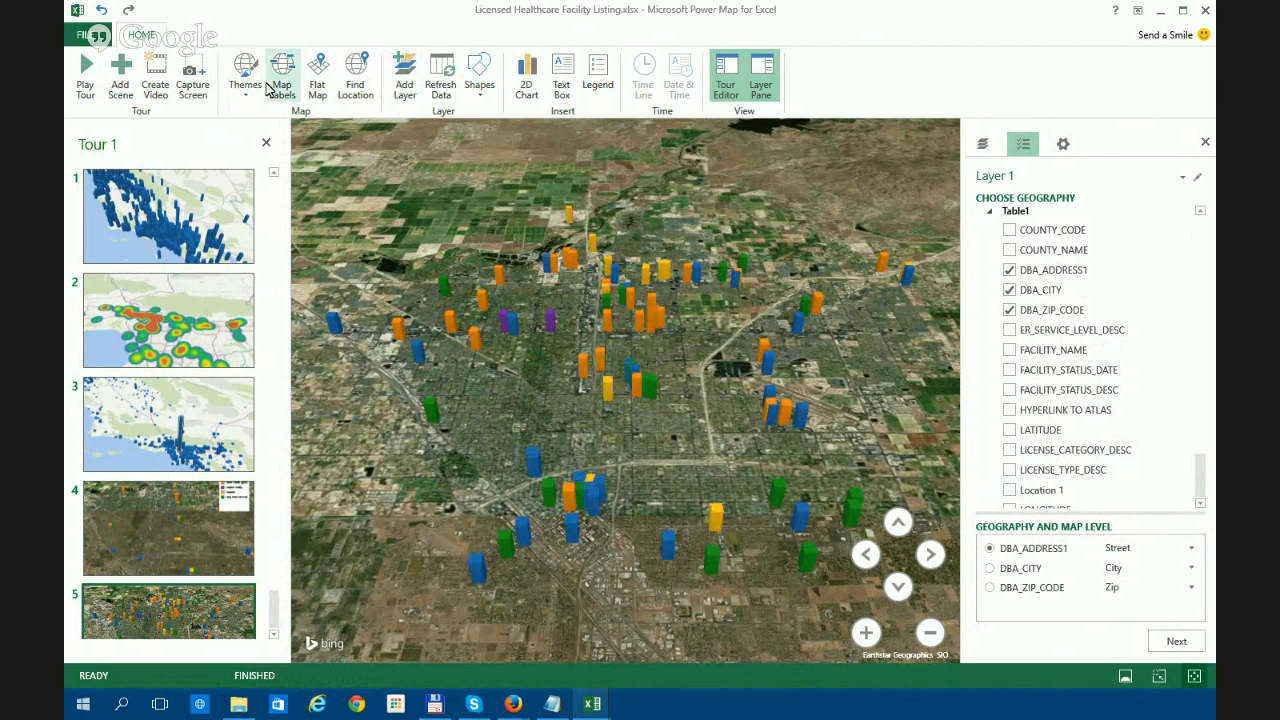
left_click(121, 80)
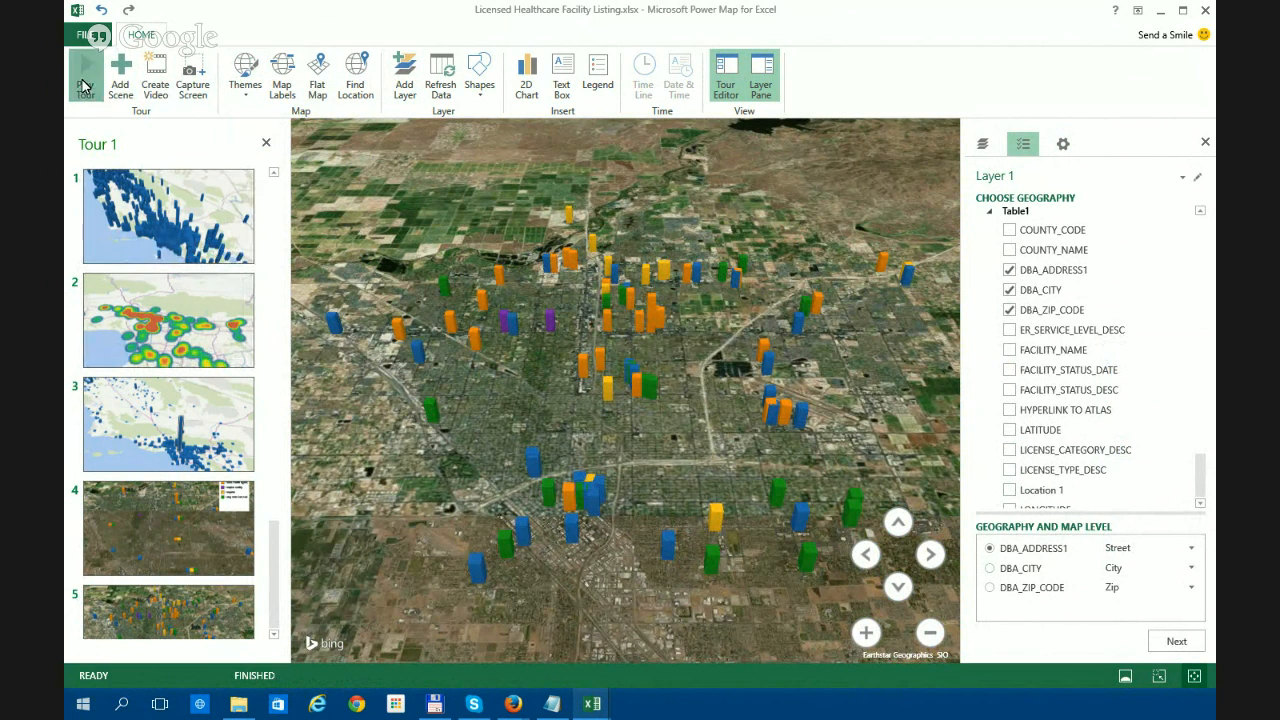
left_click(85, 87)
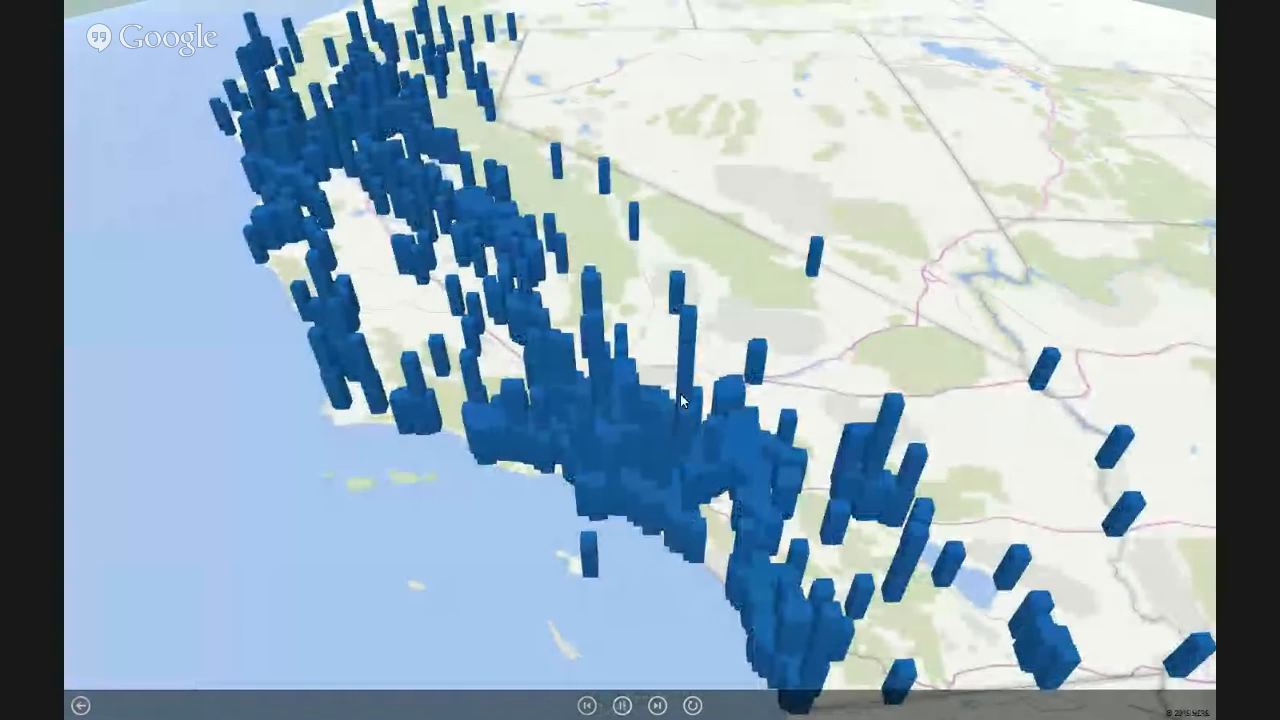
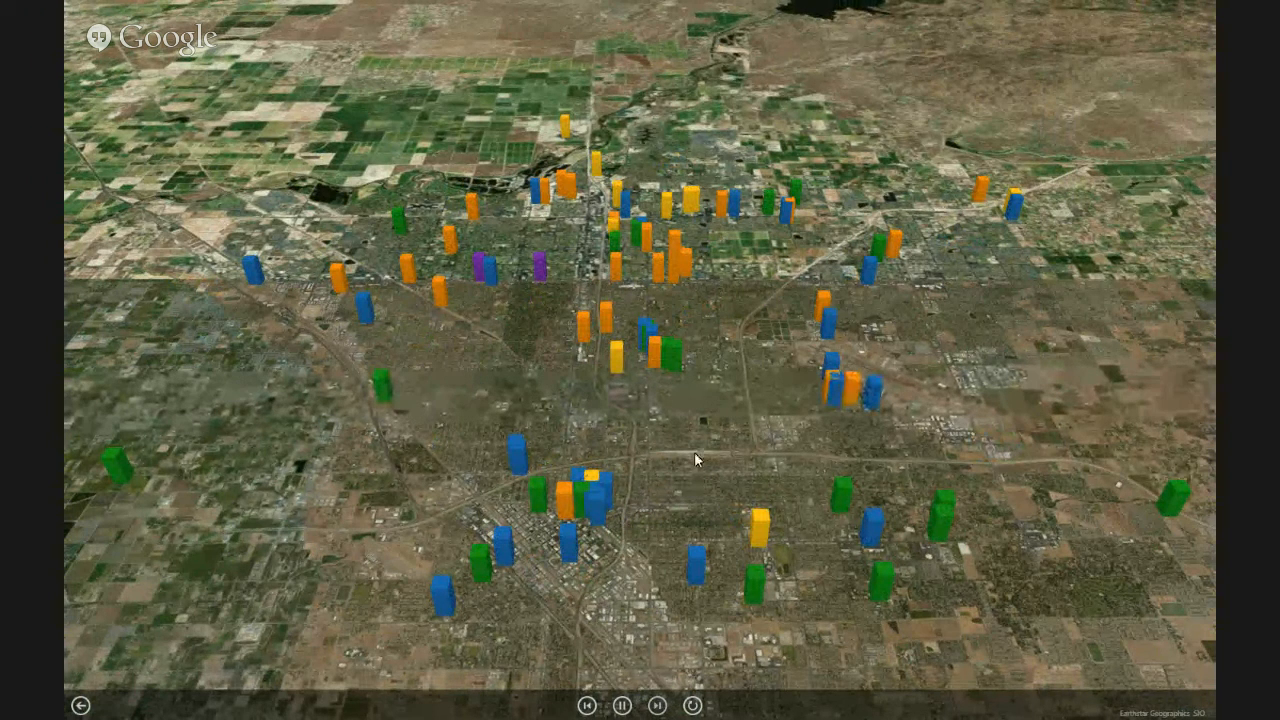
- Exit the tour playback and Power Map, and check the workbook's saved tours in the Launch Power Map dialog before dismissing it
key("Escape")
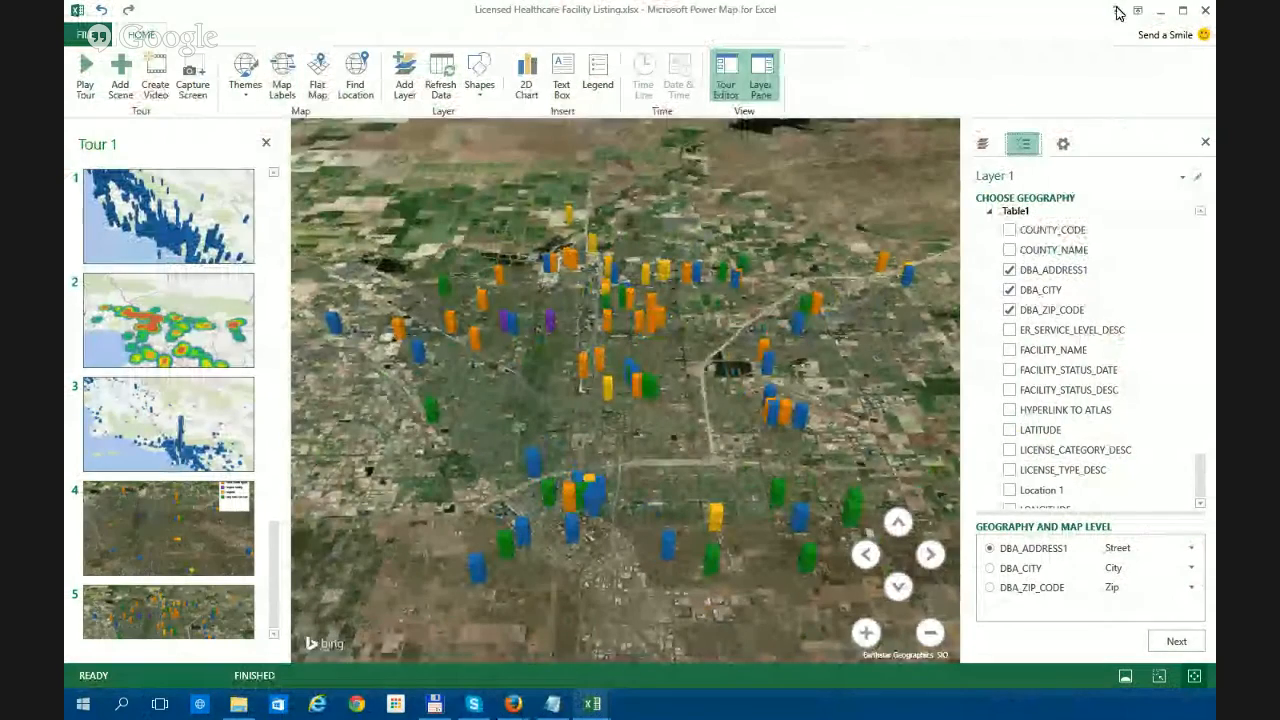
left_click(1207, 14)
left_click(697, 72)
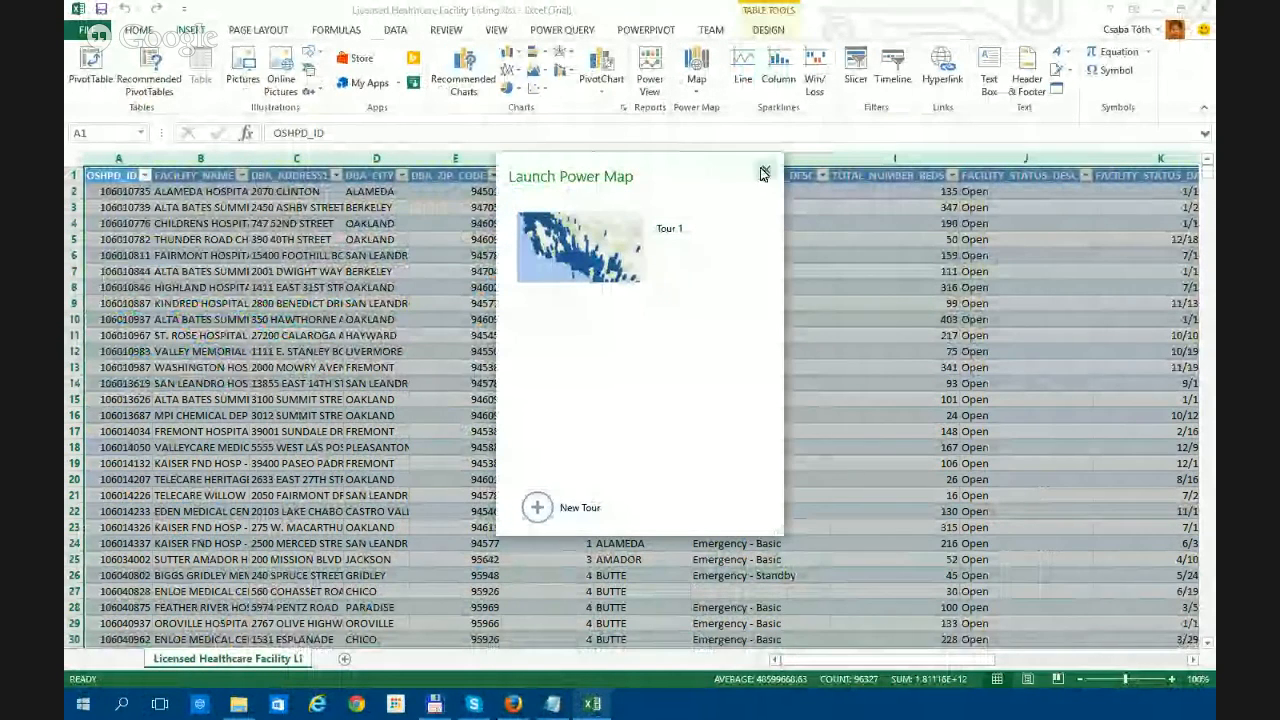
left_click(763, 174)
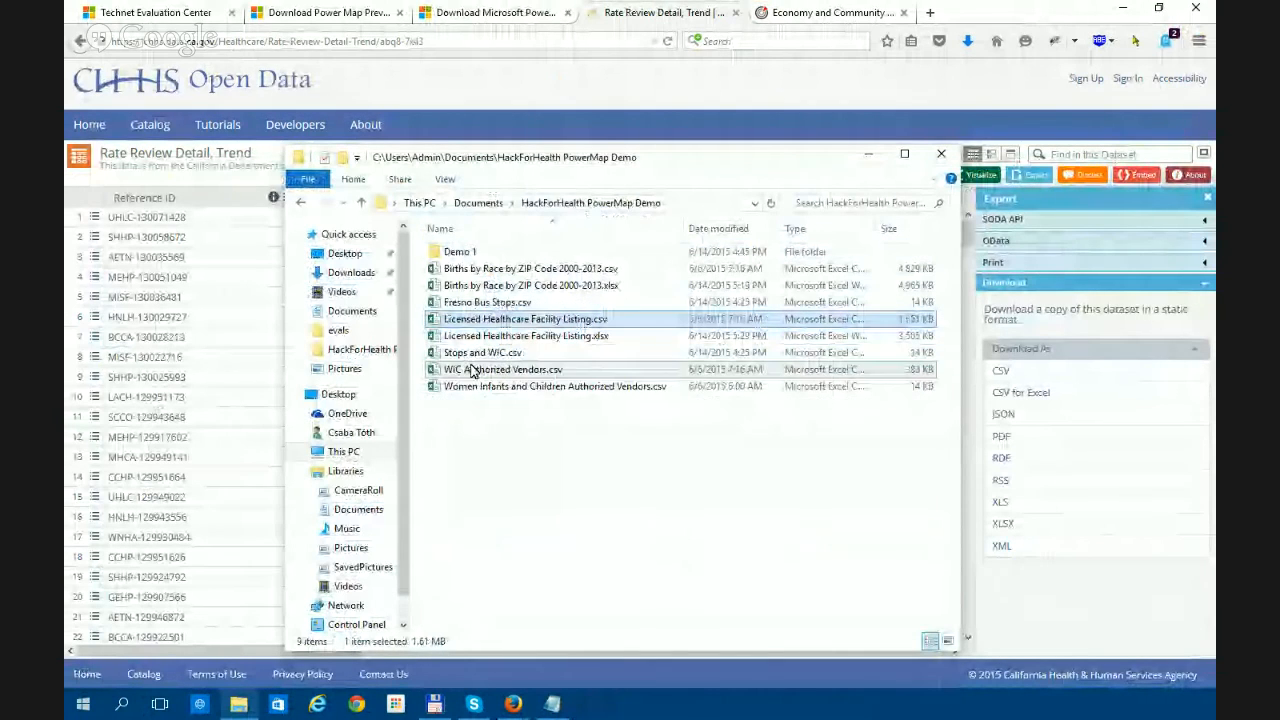
left_click(522, 454)
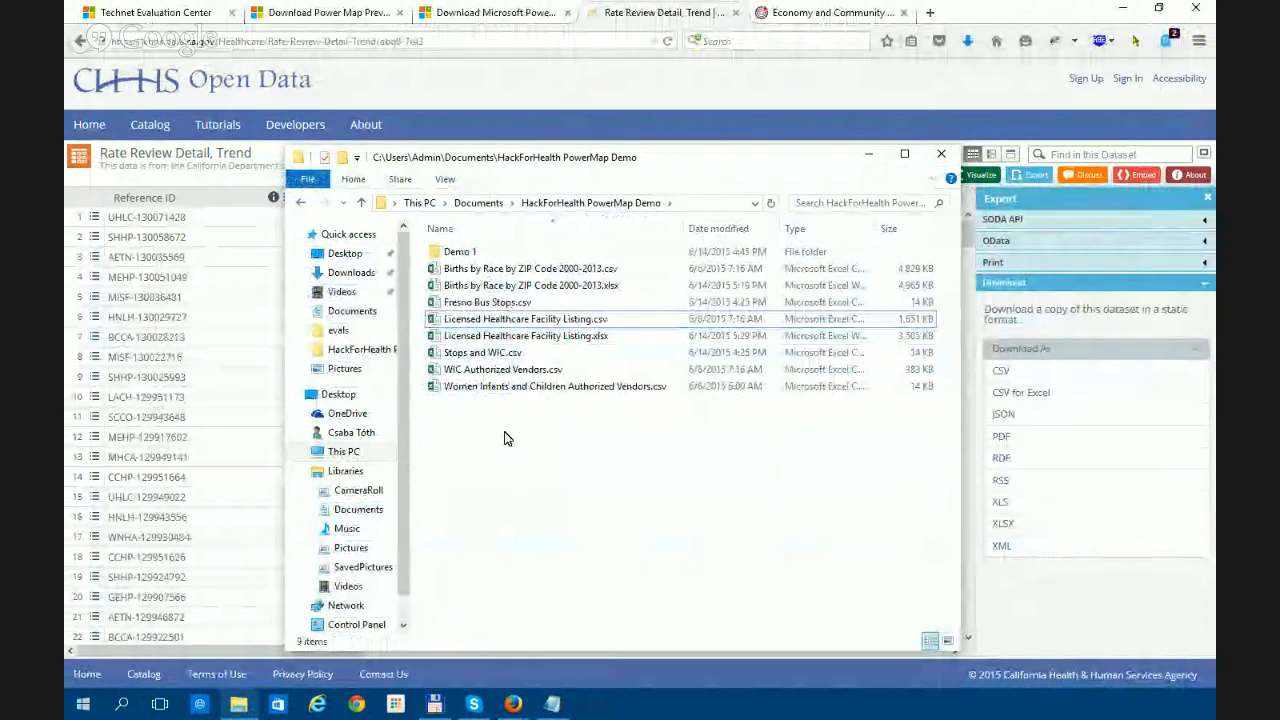
left_click(495, 357)
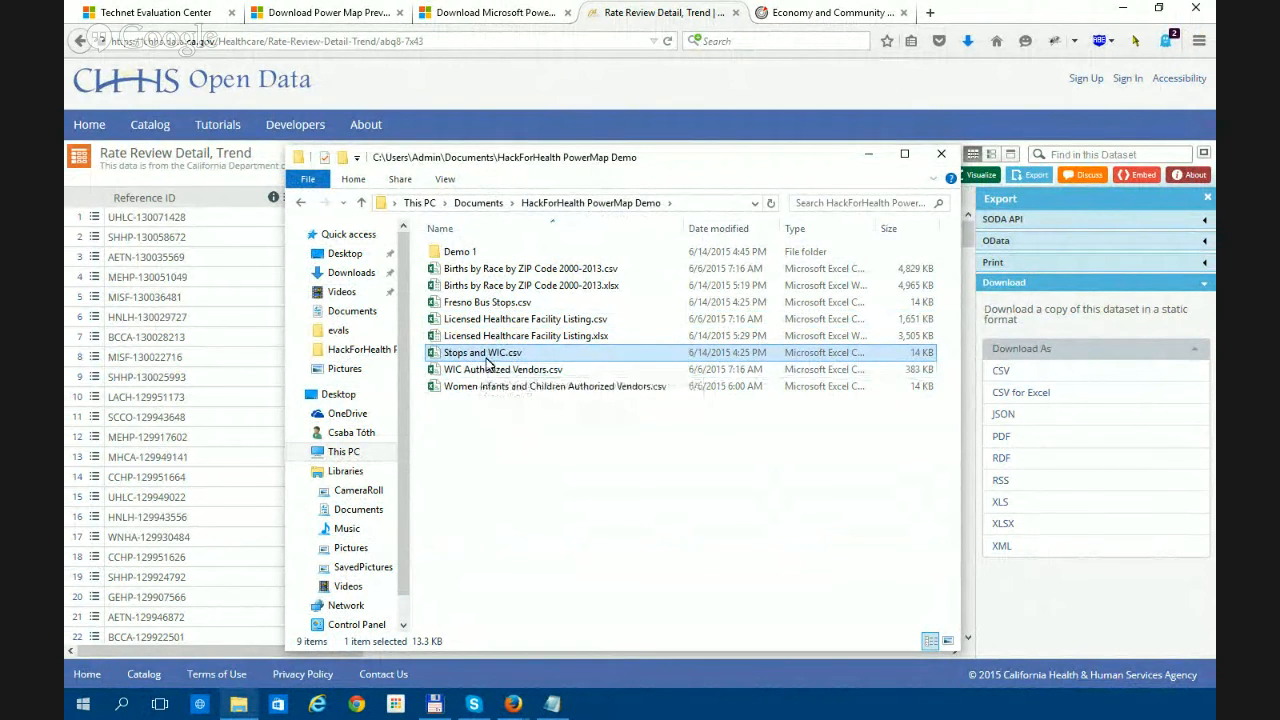
left_click(490, 356)
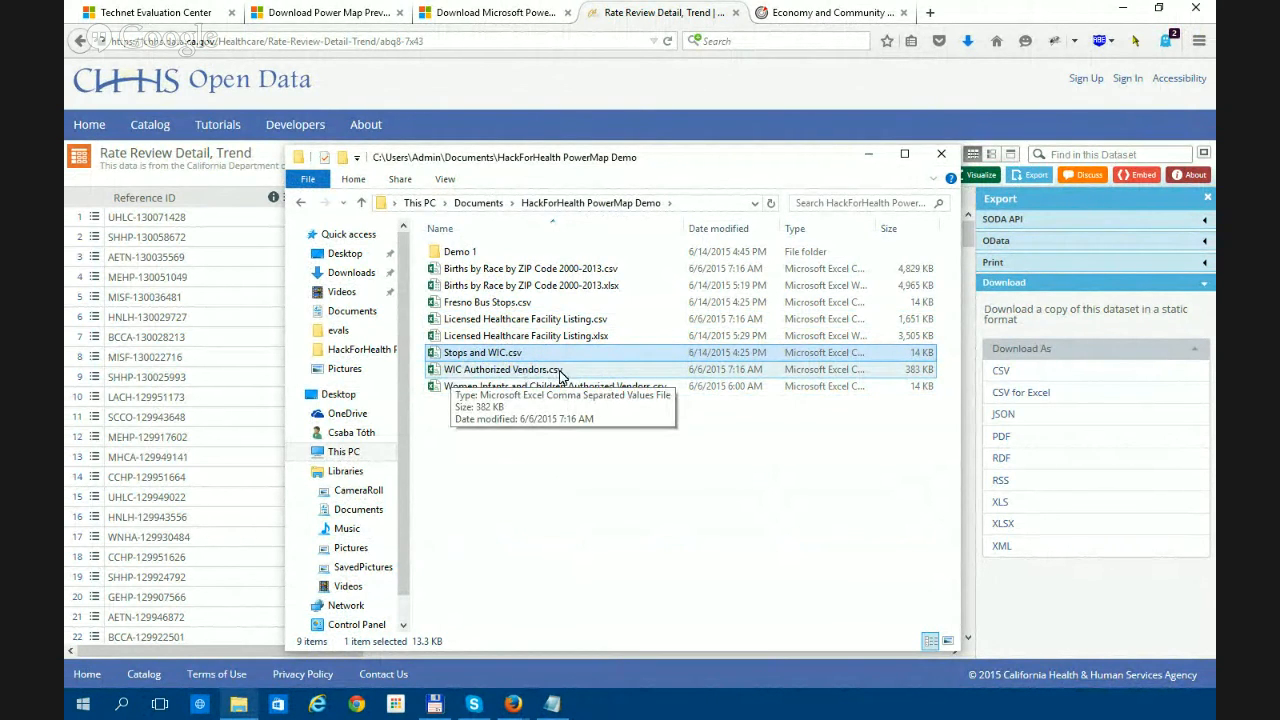
left_click(512, 387)
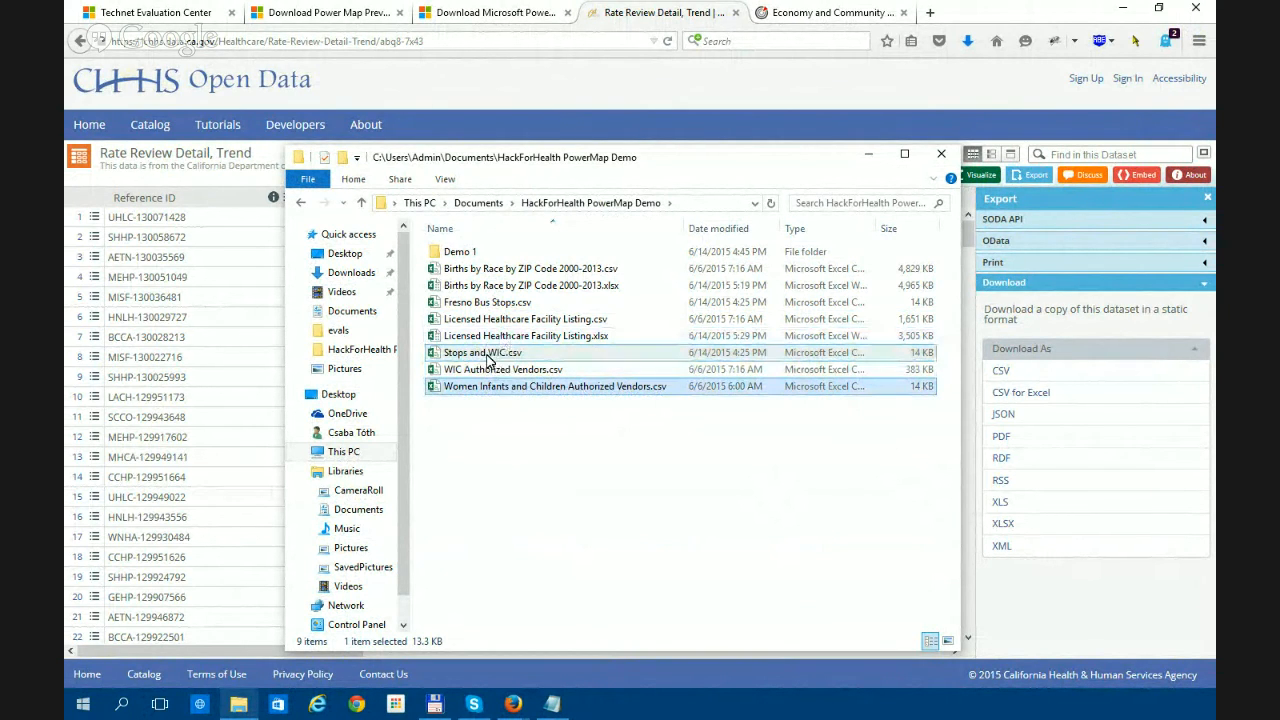
left_click(489, 355)
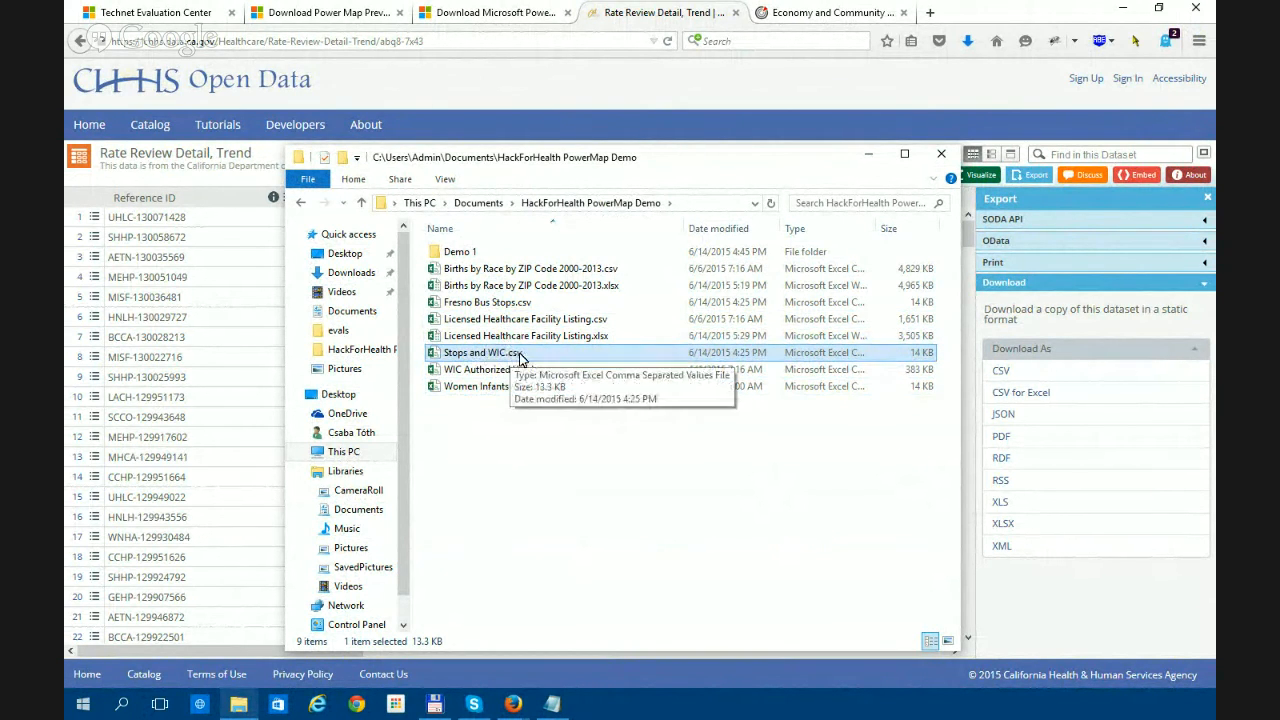
- Open WIC Authorized Vendors.csv from the HackForHealth PowerMap Demo folder and dismiss the Office activation wizard
left_click(522, 372)
double_click(510, 370)
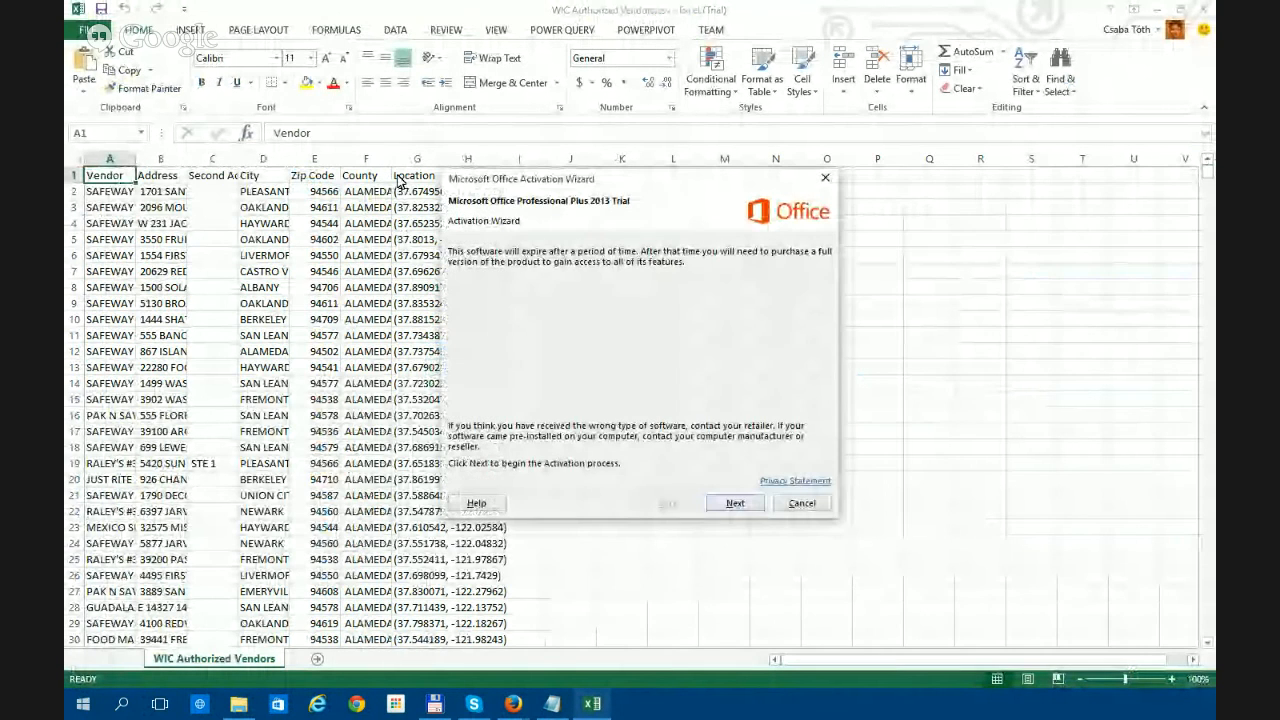
left_click(740, 500)
- Examine how the Location column combines latitude and longitude in the first vendor's cell, and close the file without saving
left_click(422, 178)
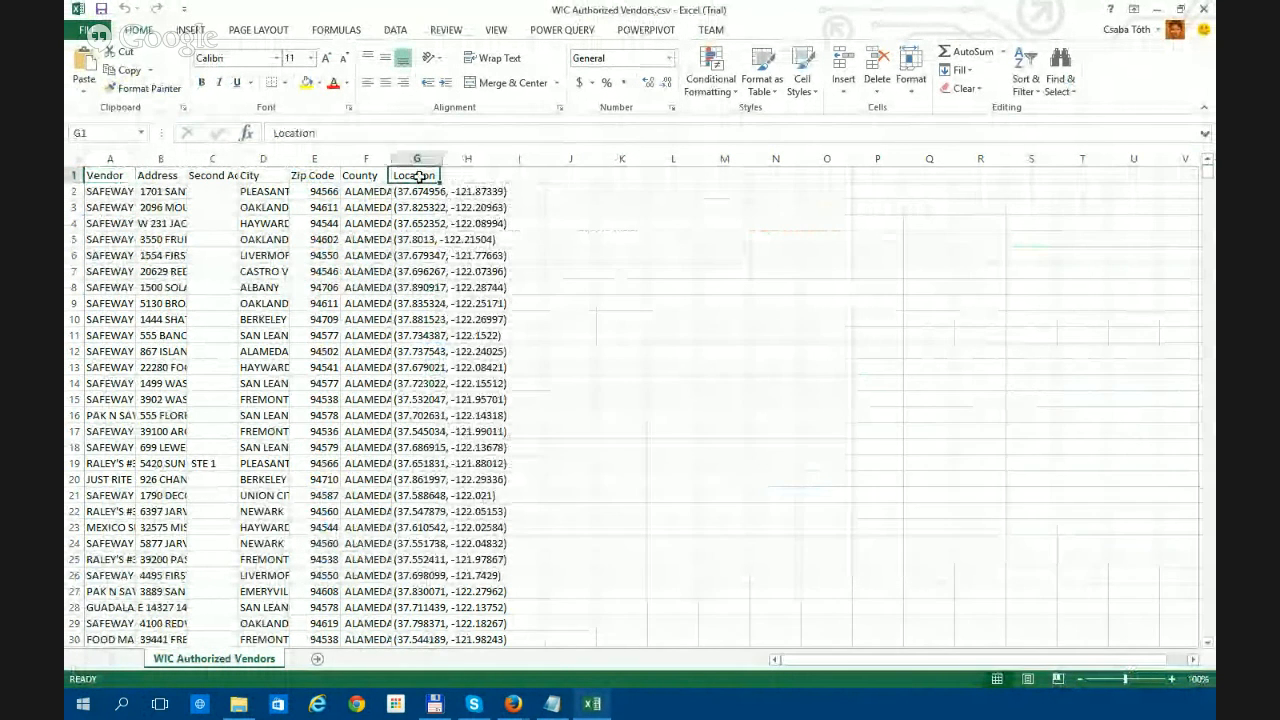
left_click(418, 191)
mouse_move(275, 133)
left_mouse_down()
mouse_move(406, 132)
mouse_move(287, 136)
left_mouse_up()
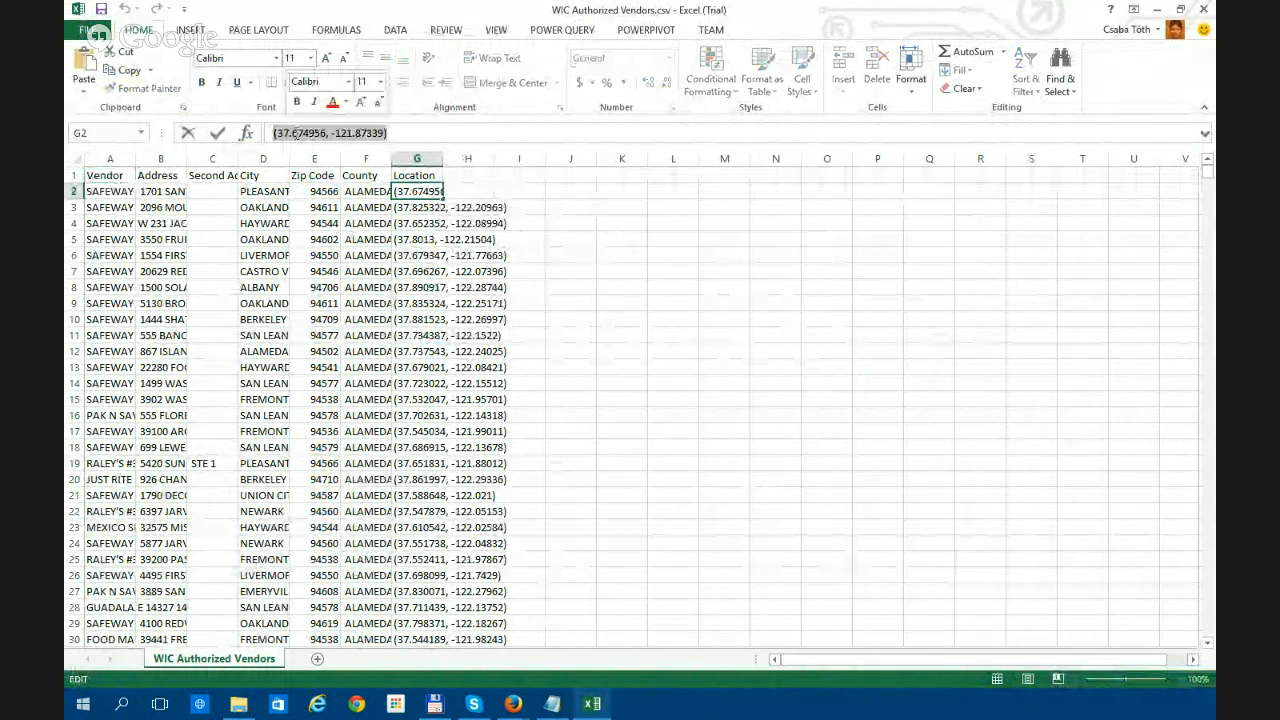
left_click(295, 135)
left_click_drag(389, 133, 265, 140)
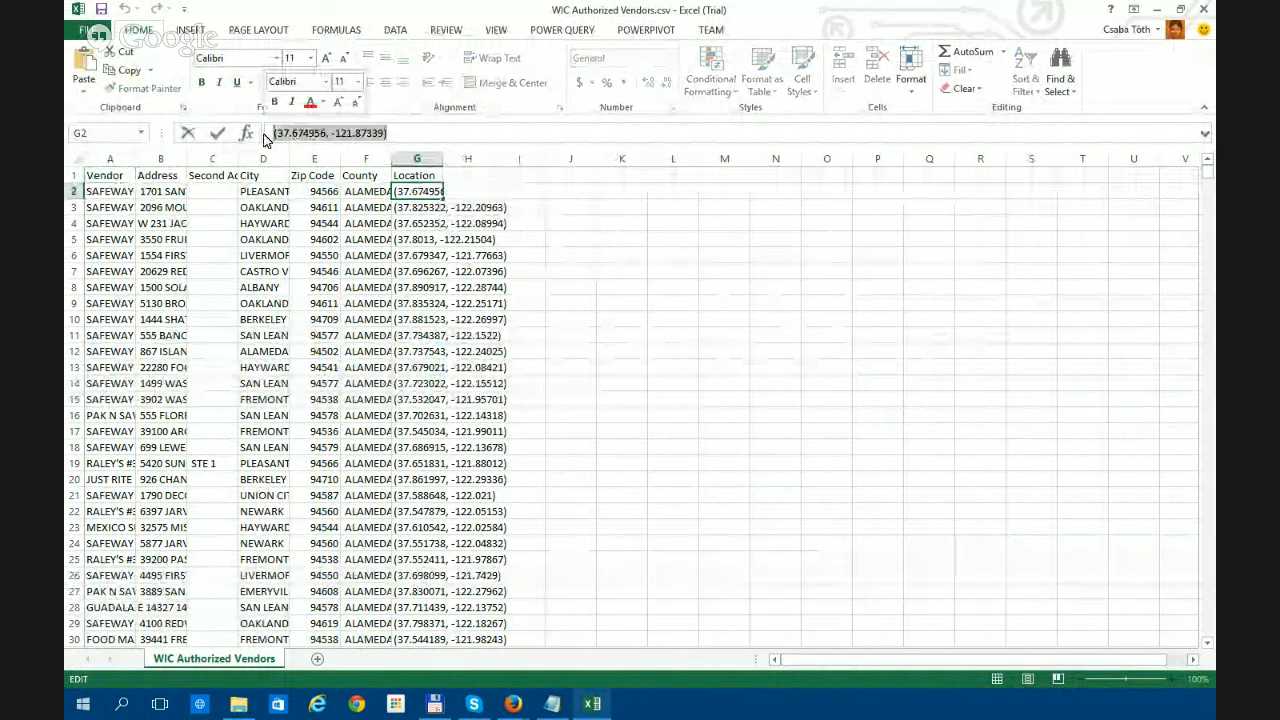
left_click(330, 133)
mouse_move(404, 132)
left_mouse_down()
mouse_move(270, 133)
mouse_move(400, 132)
left_mouse_up()
left_click(273, 133)
left_click(401, 132)
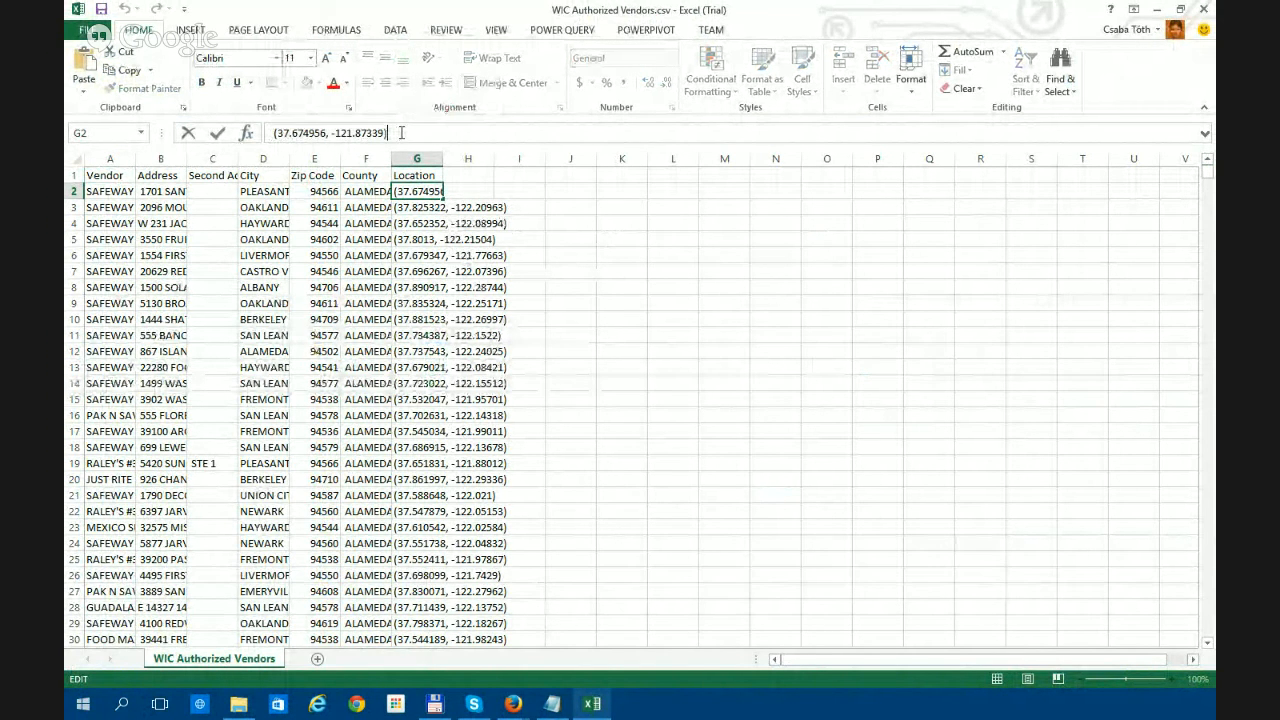
double_click(356, 133)
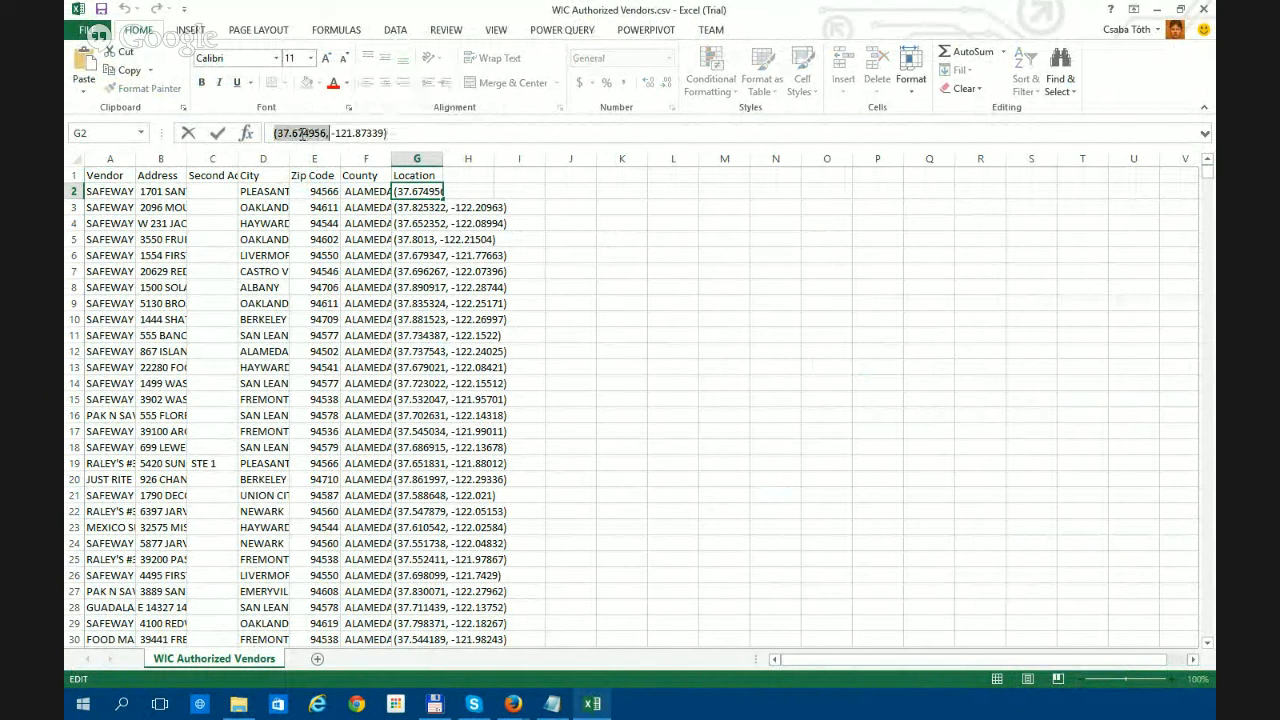
left_click(359, 133)
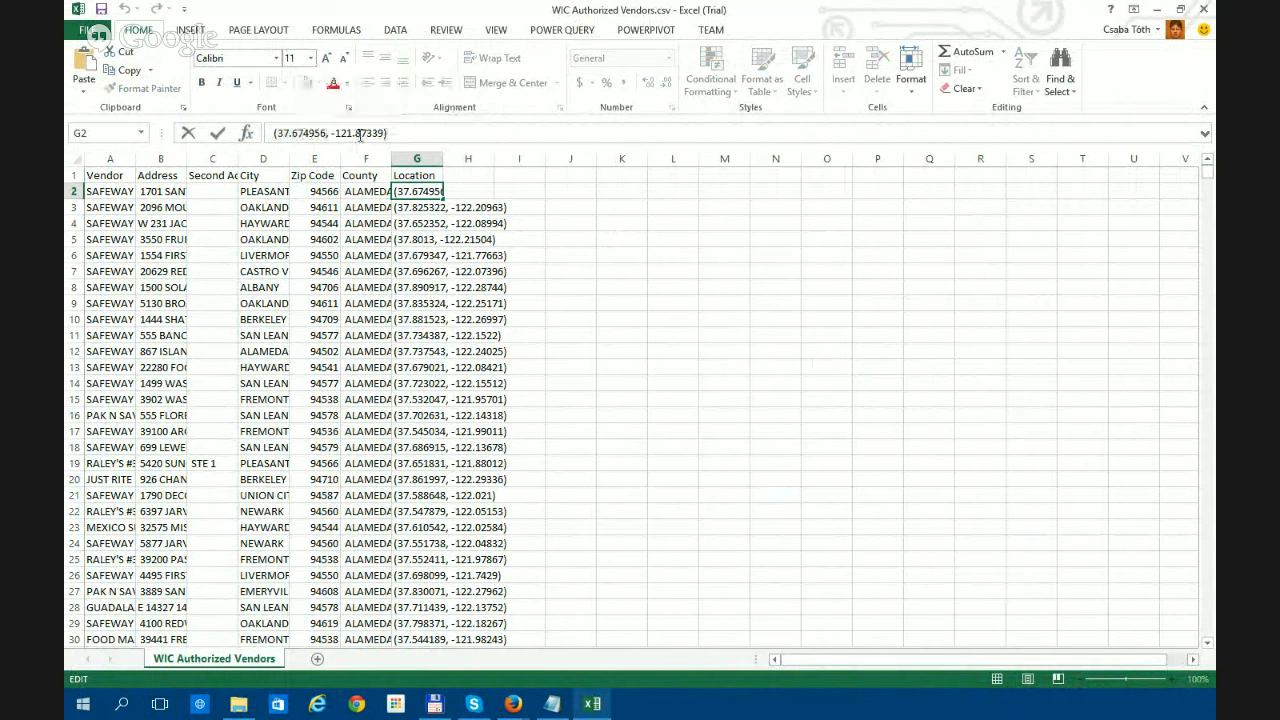
left_click(1207, 10)
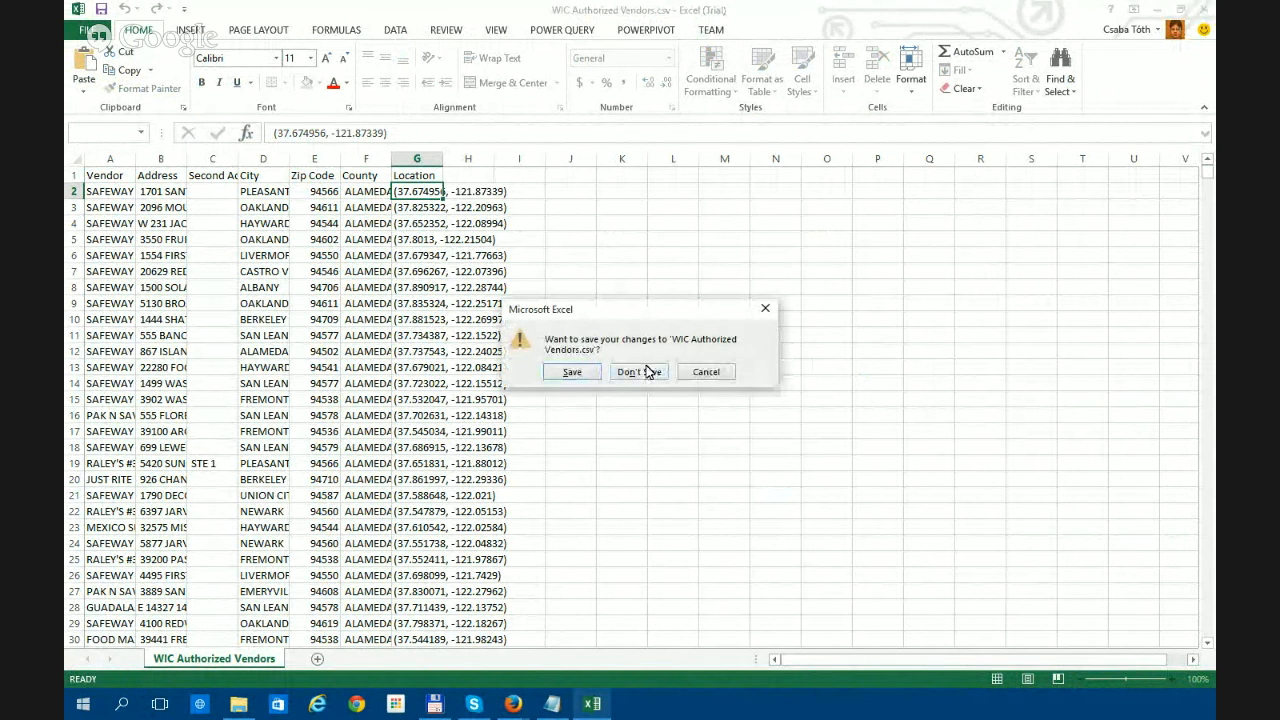
left_click(647, 372)
- Open Women Infants and Children Authorized Vendors.csv, review its column headers including latitude and longitude, and close the file
left_click(552, 387)
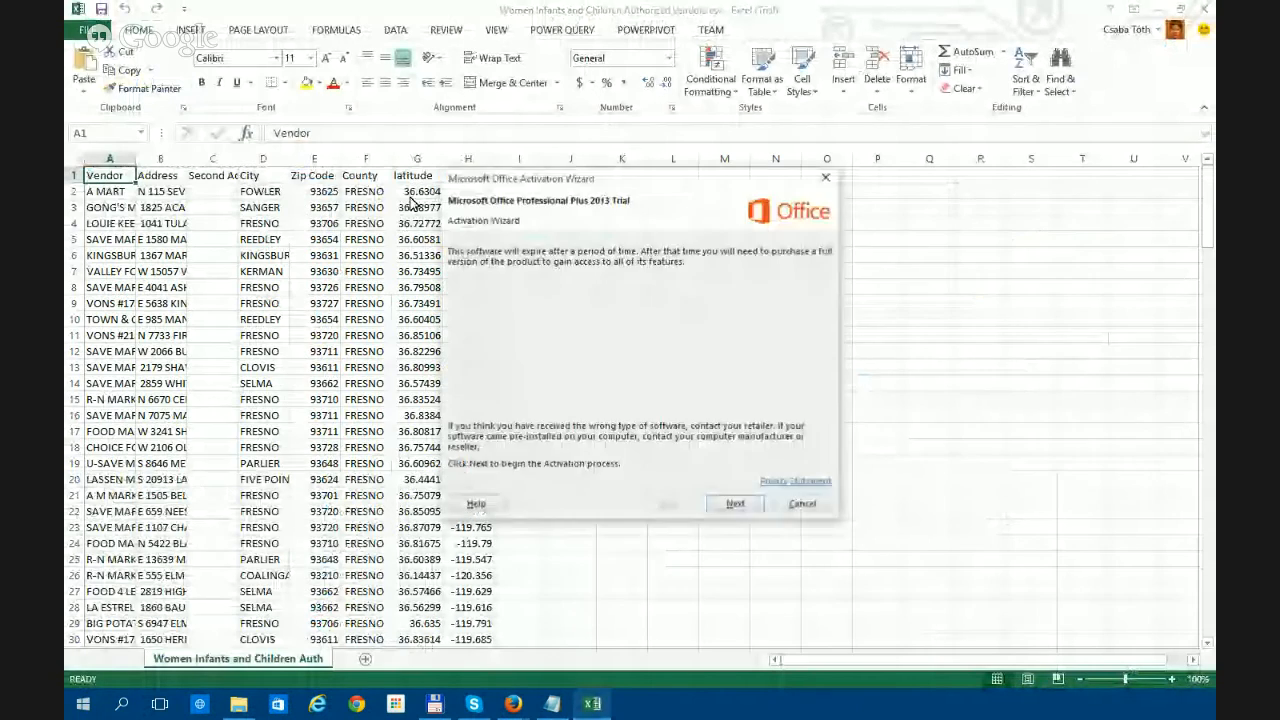
left_click(802, 503)
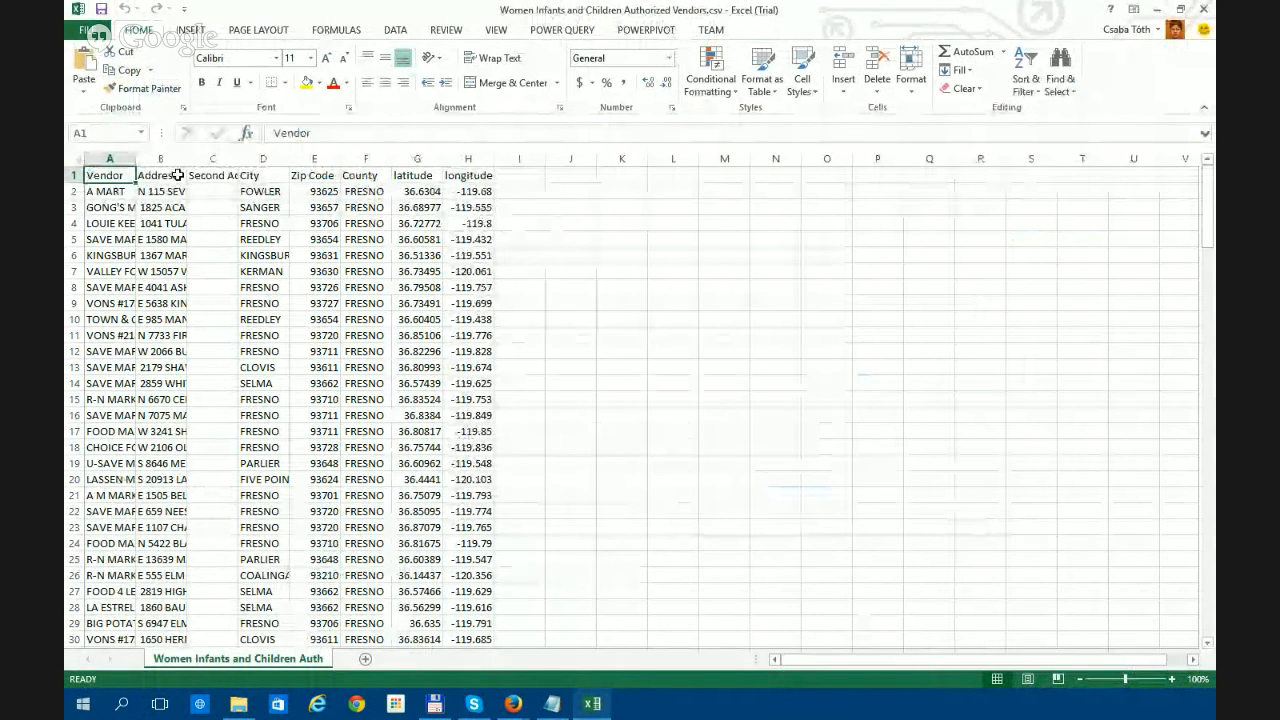
left_click(1203, 9)
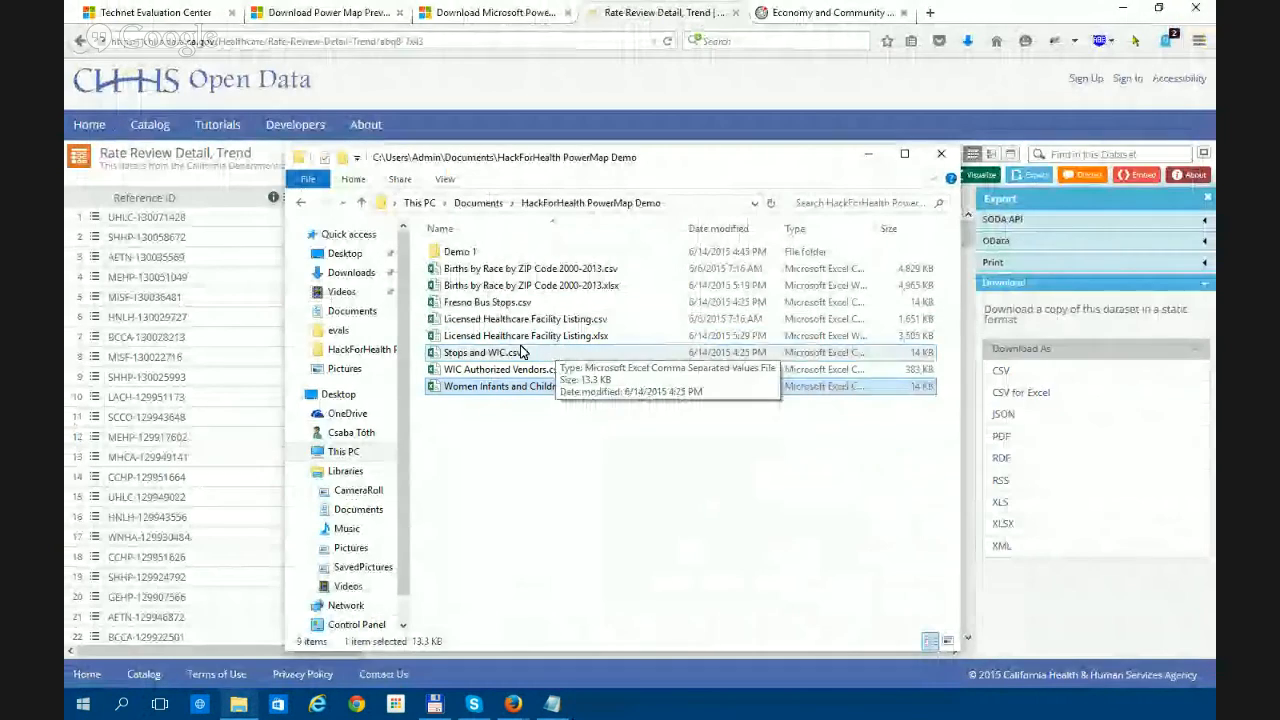
- Open Fresno Bus Stops.csv from the demo folder, review its columns, and close the file
left_click(490, 356)
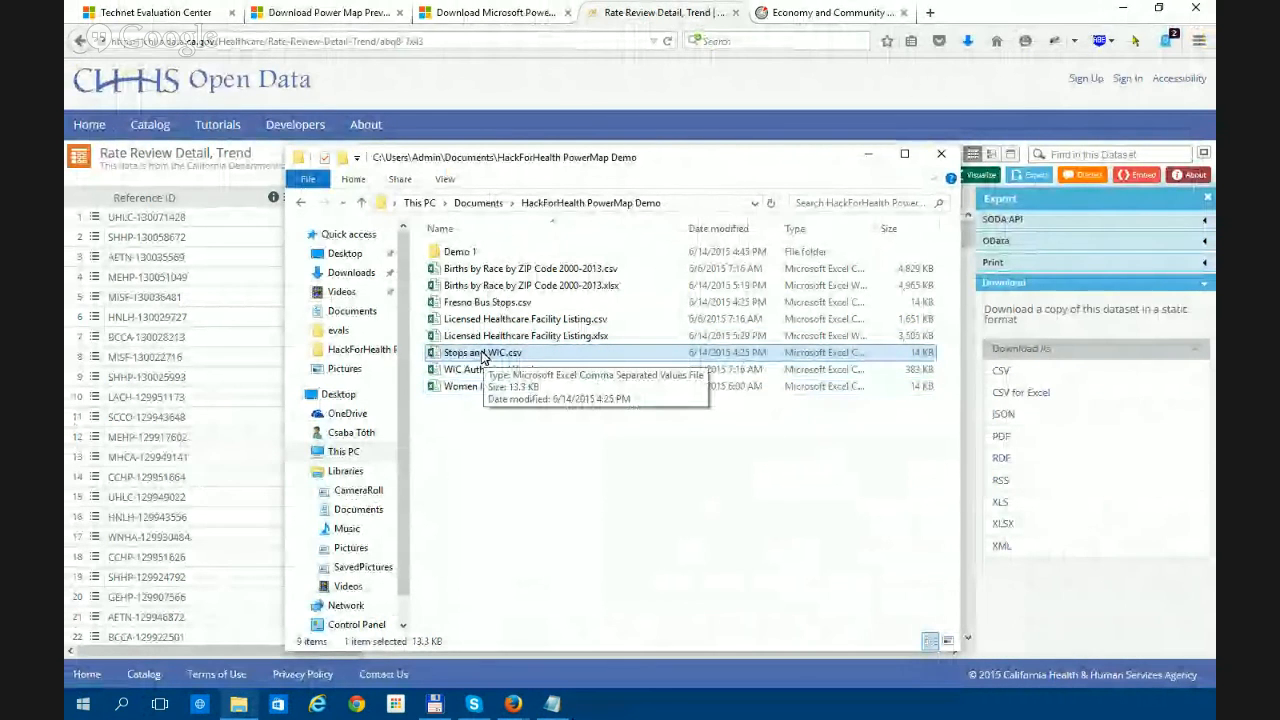
left_click(499, 305)
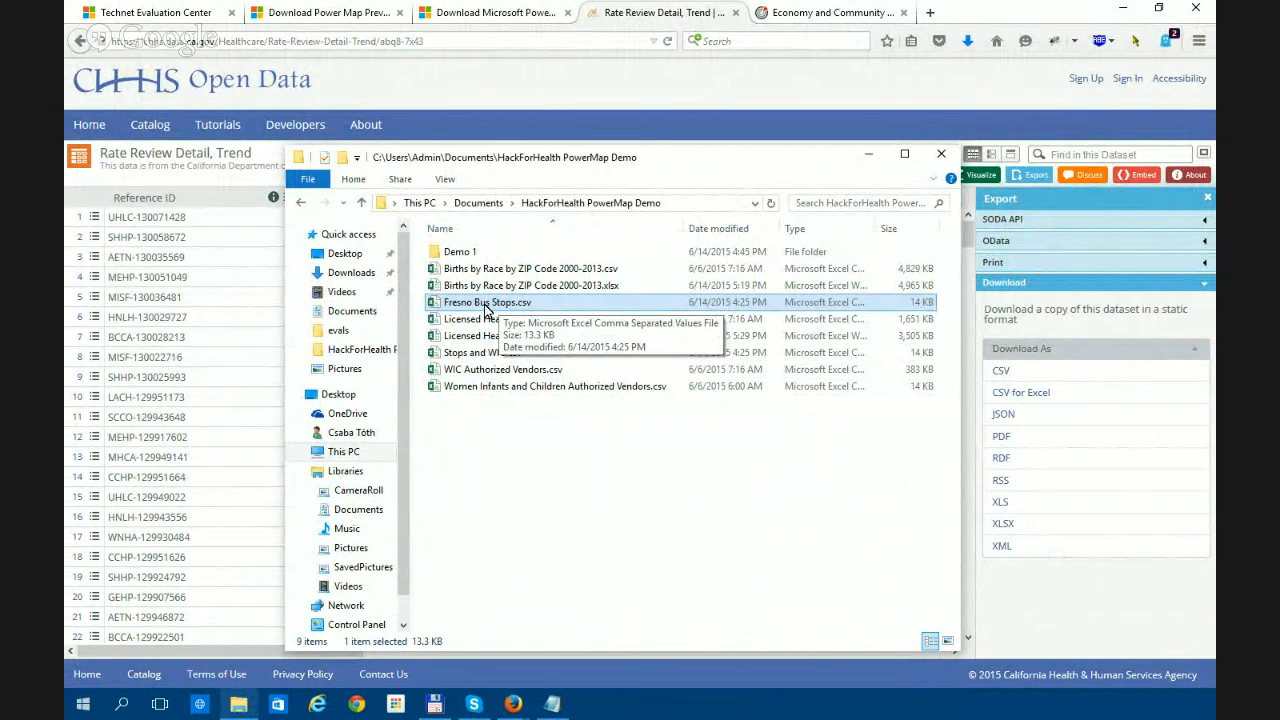
double_click(487, 304)
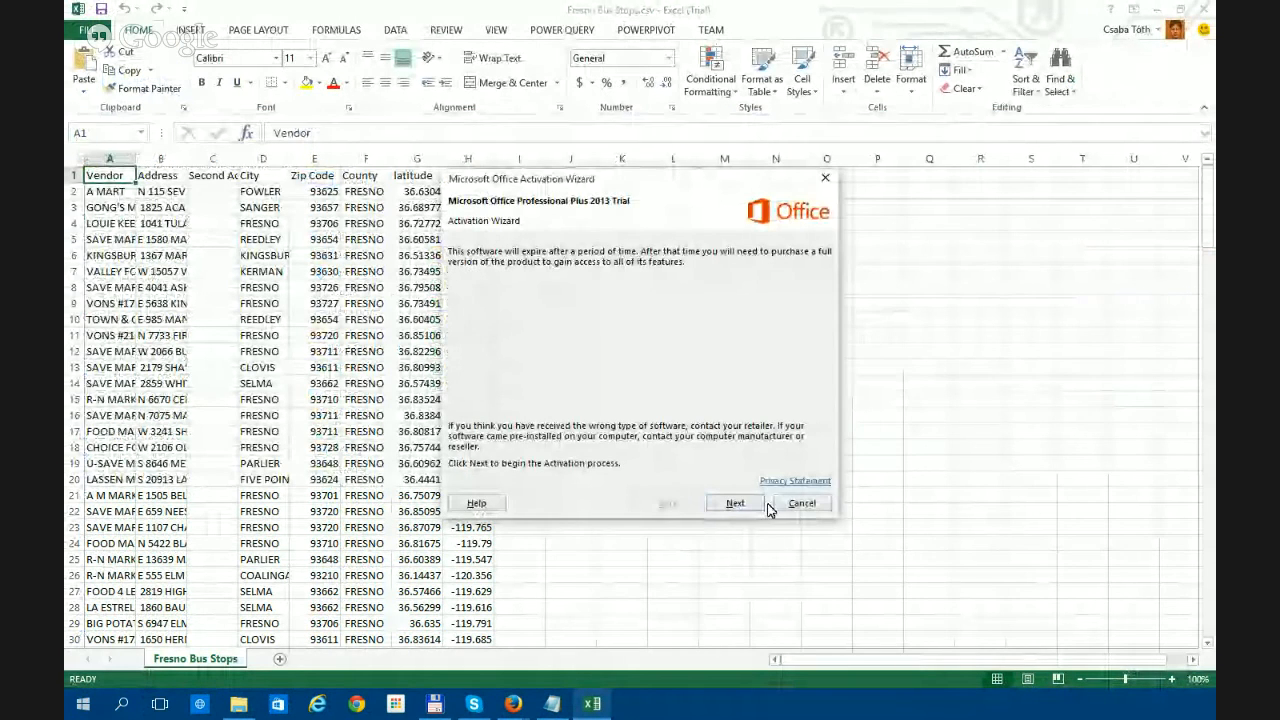
left_click(778, 505)
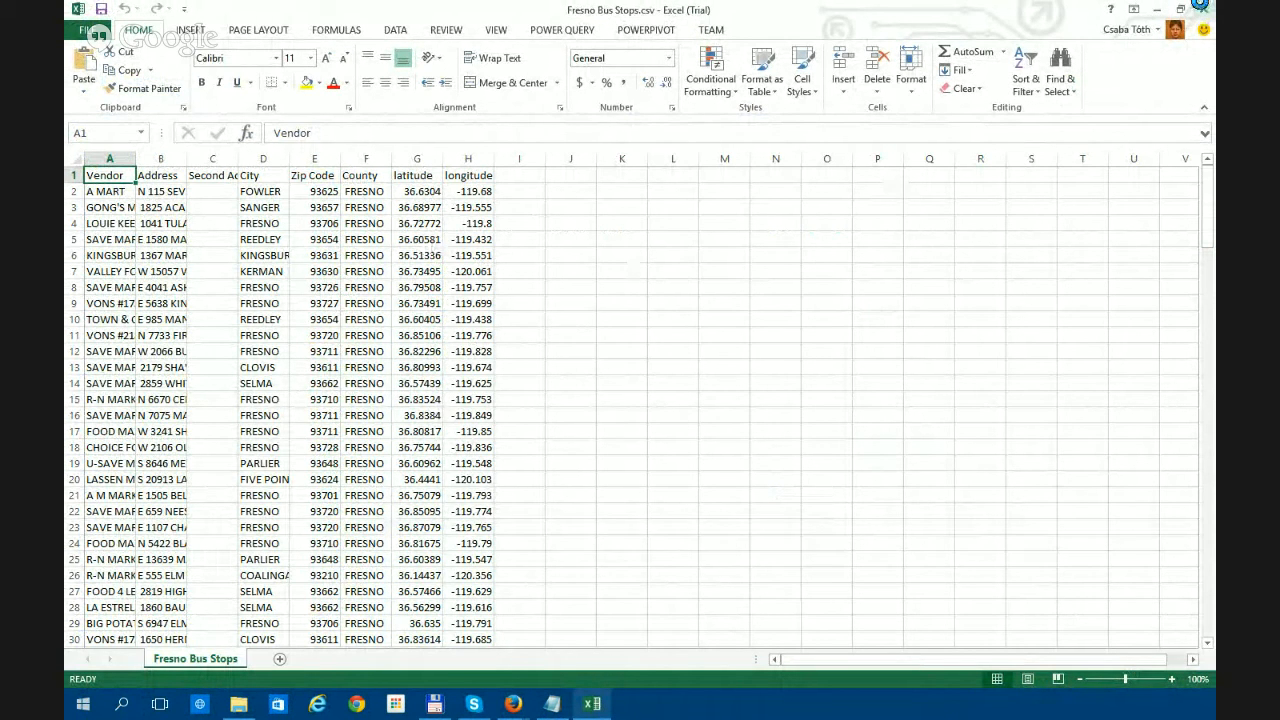
left_click(1203, 8)
- Open Stops and WIC.csv, look through its vendor records and coordinates, and close the file
left_click(492, 362)
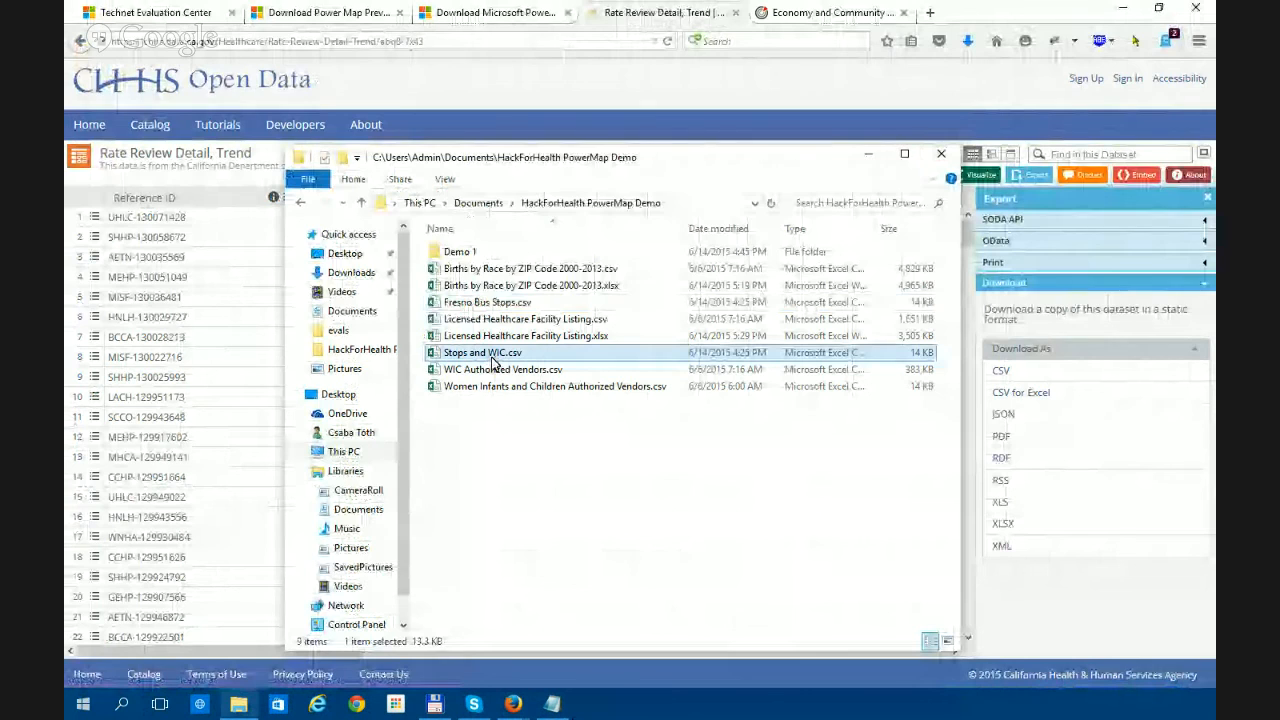
double_click(508, 356)
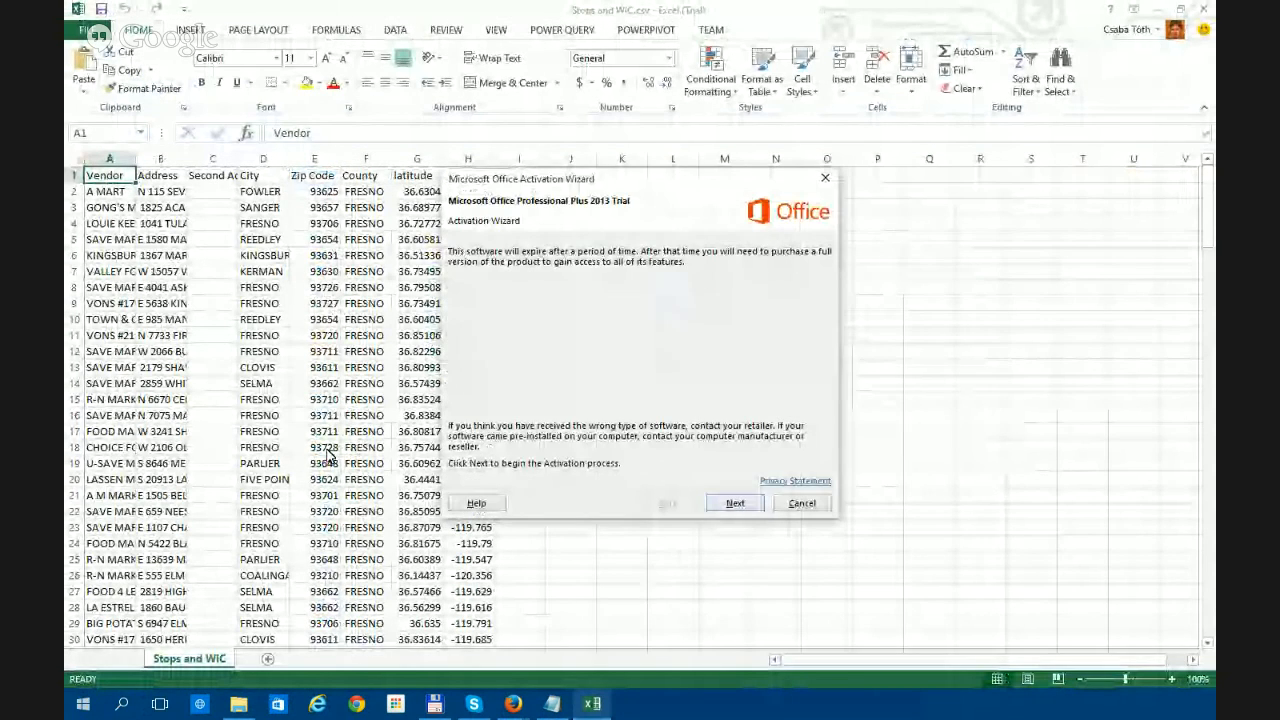
left_click(796, 503)
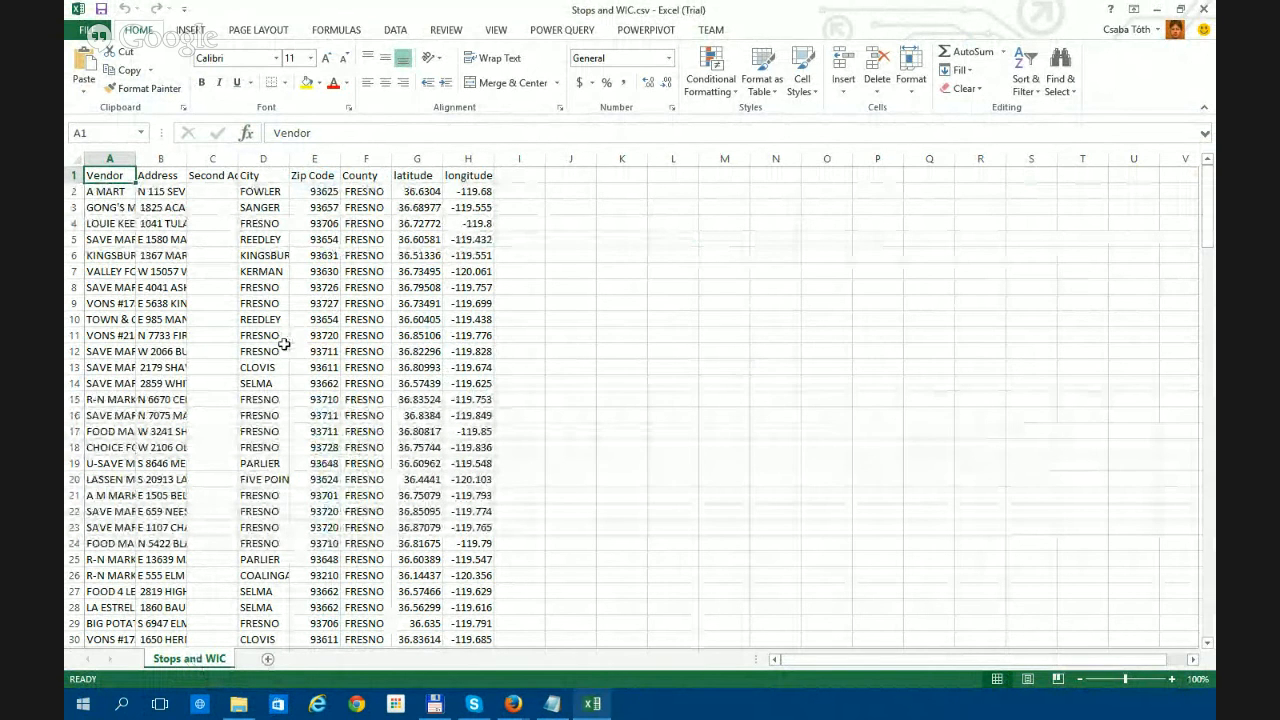
scroll(284, 344, "down", 8)
scroll(286, 350, "up", 8)
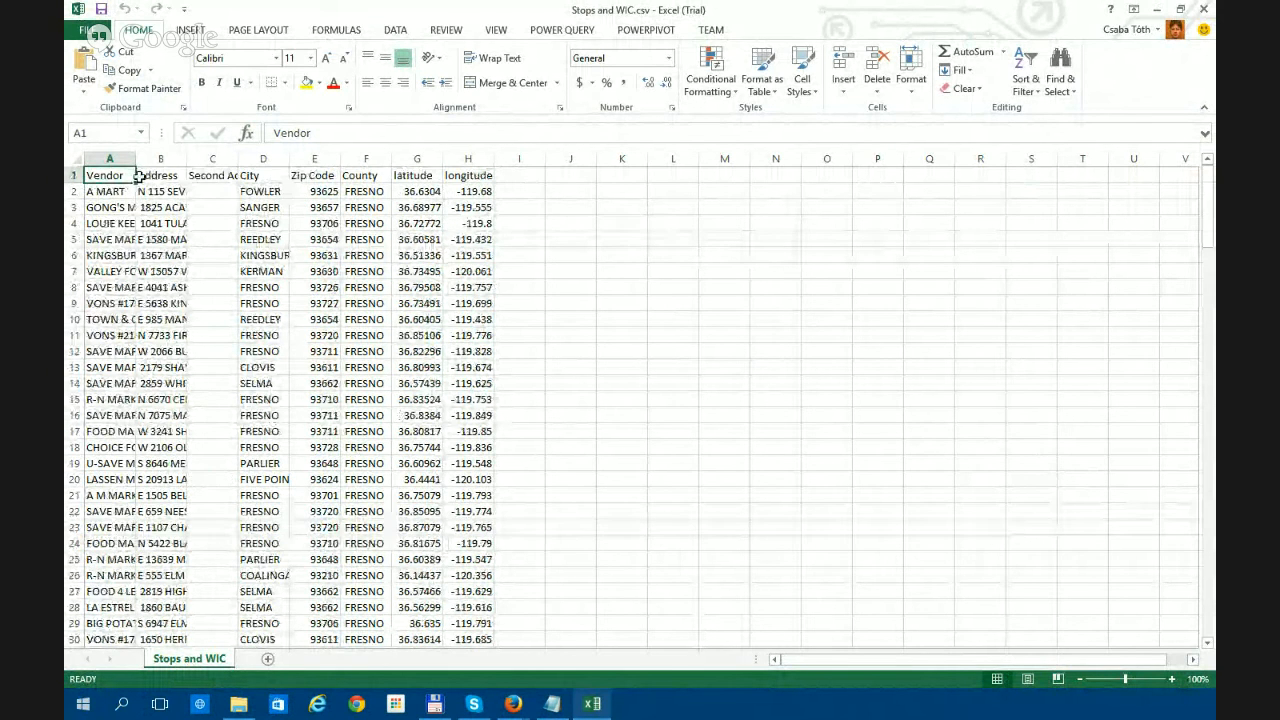
scroll(318, 302, "down", 16)
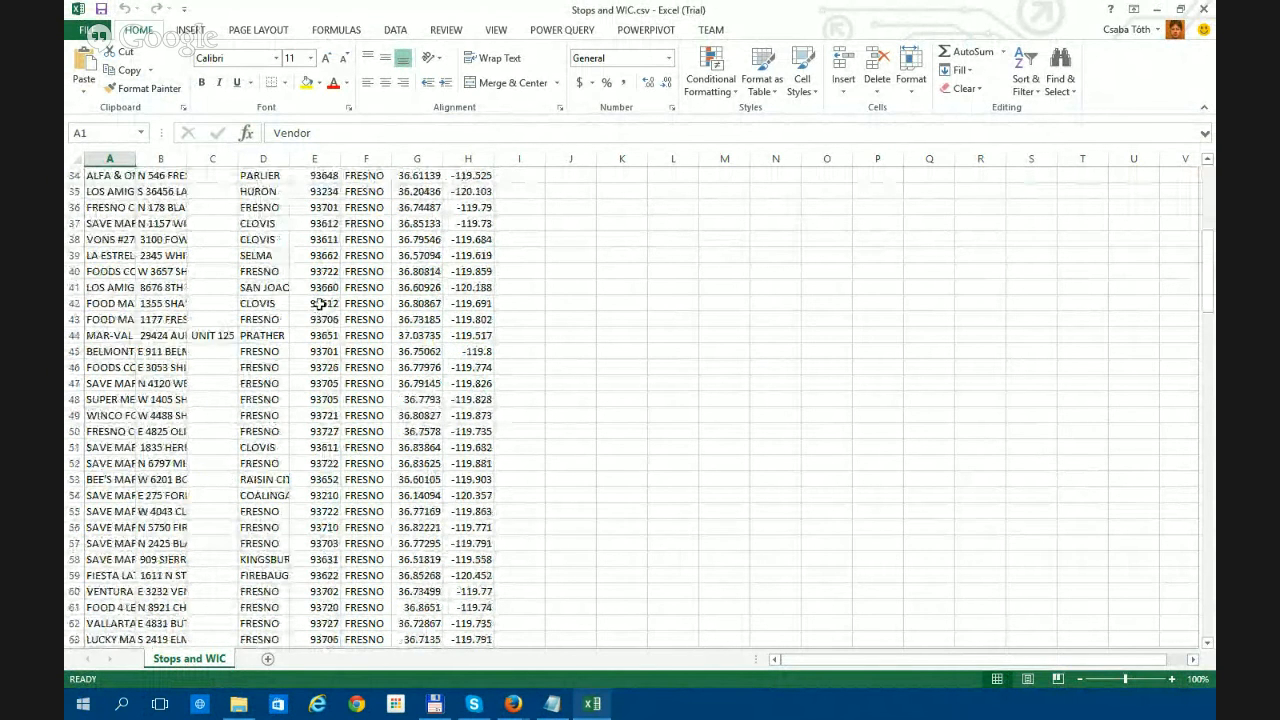
scroll(318, 302, "up", 5)
scroll(318, 302, "up", 9)
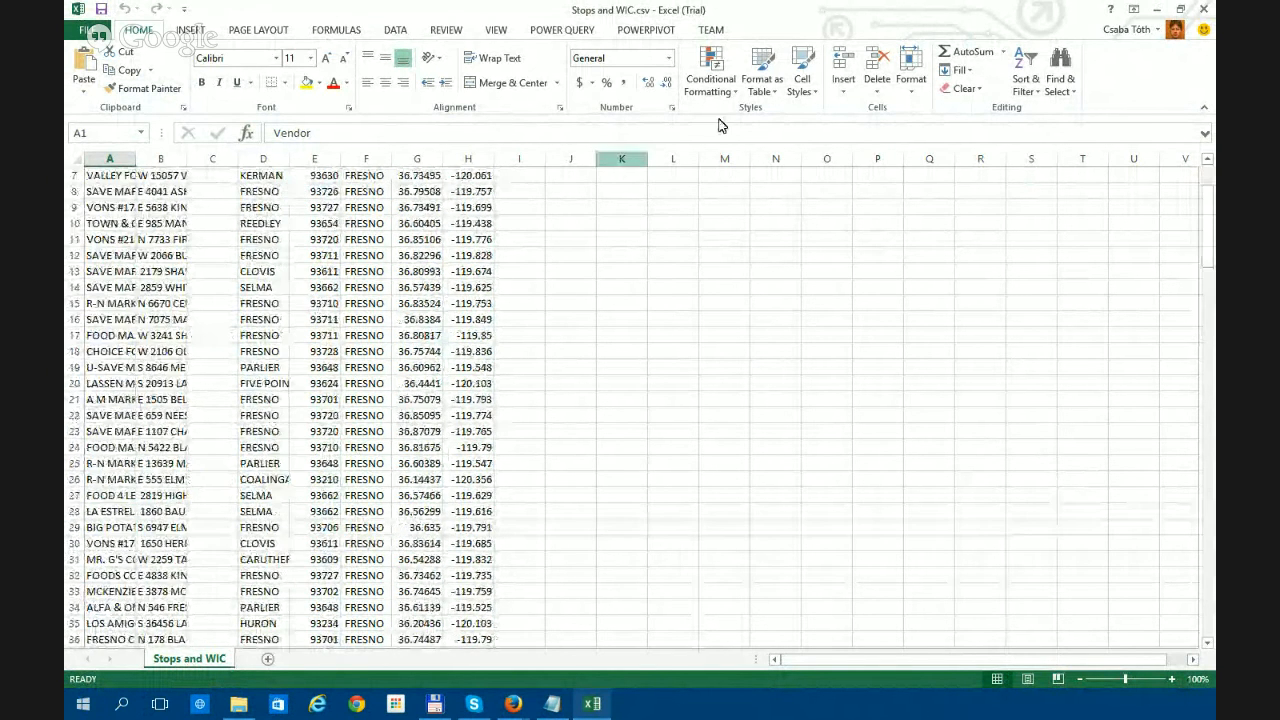
left_click(1201, 10)
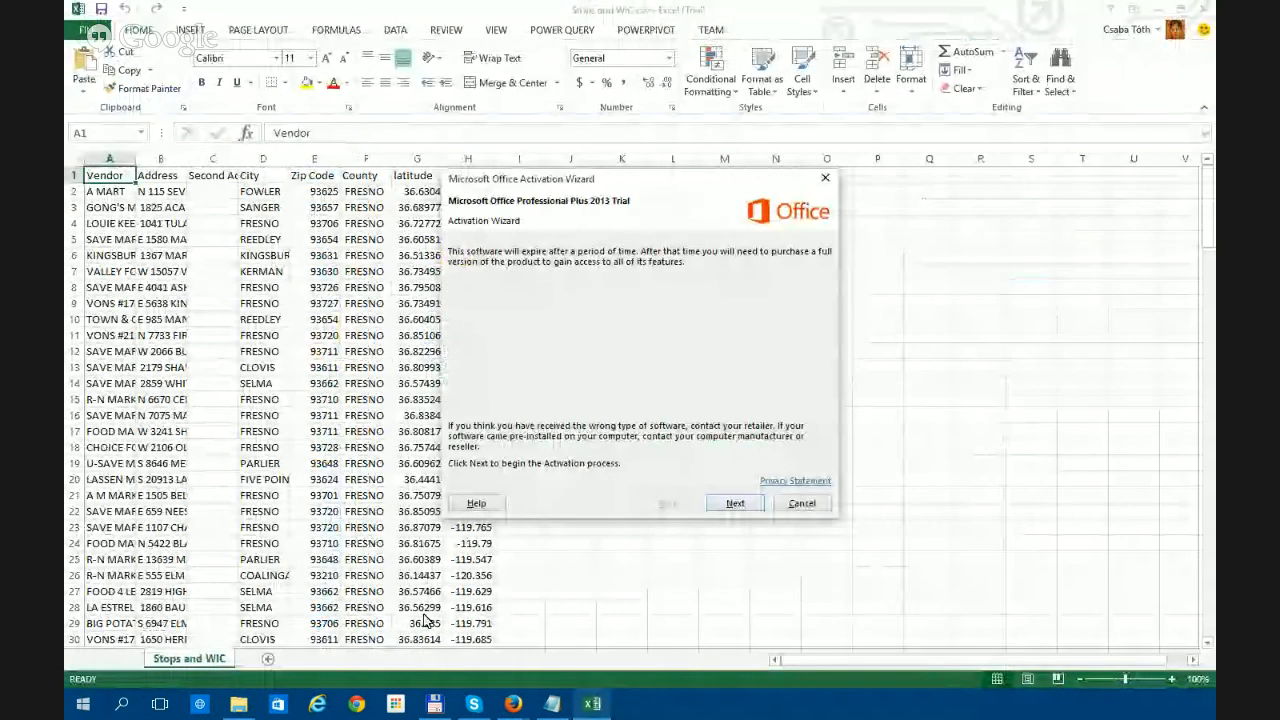
- Dismiss the activation wizard in the reopened Stops and WIC.csv and rename its worksheet to WIC
left_click(802, 503)
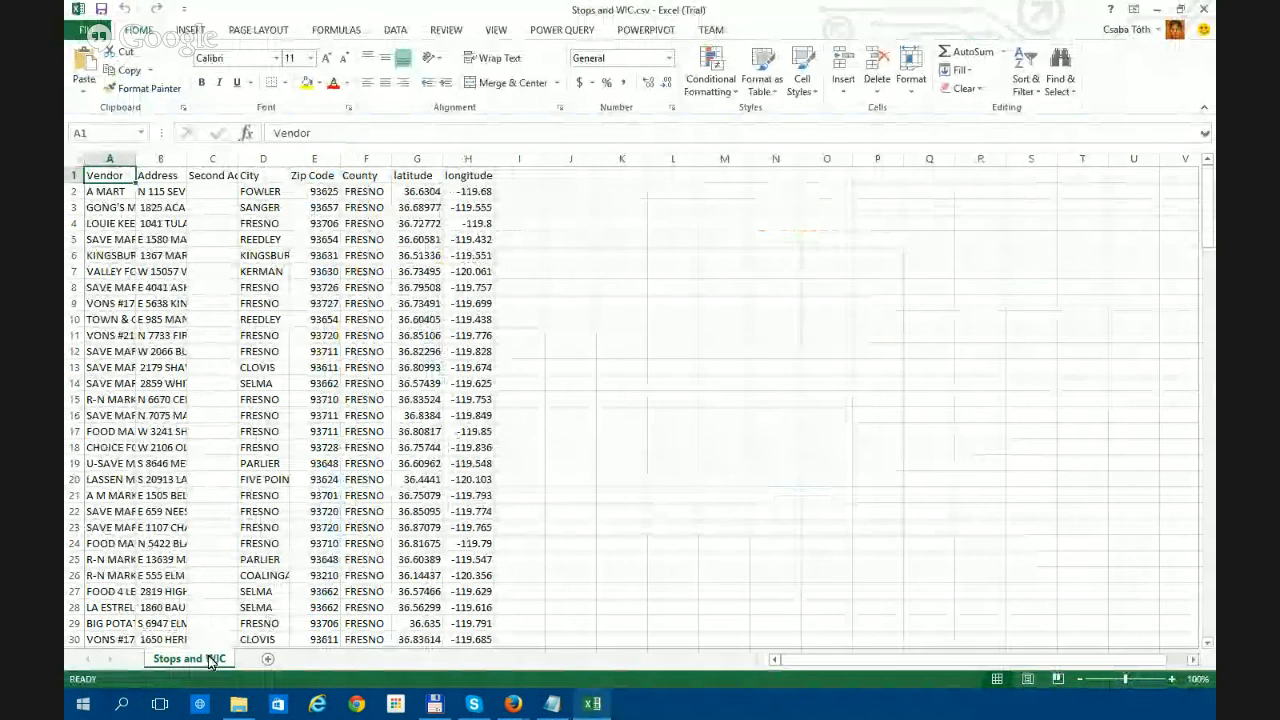
double_click(190, 659)
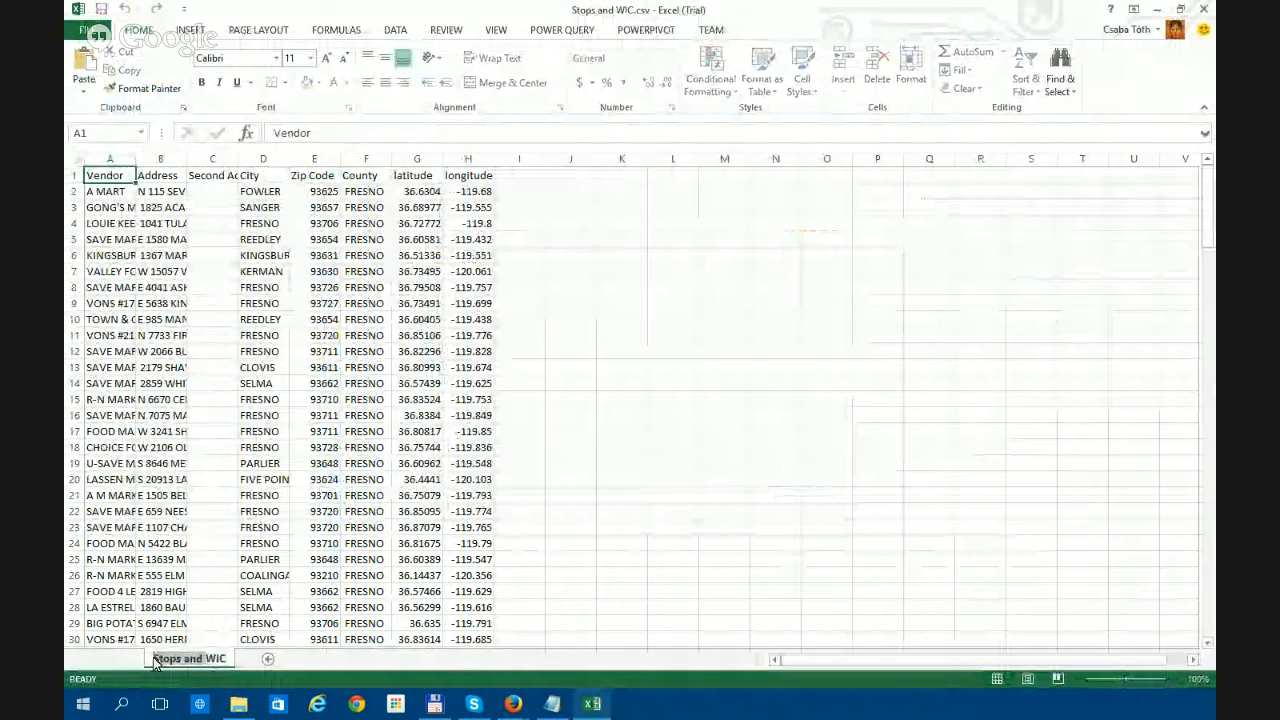
type("WIC")
key("Return")
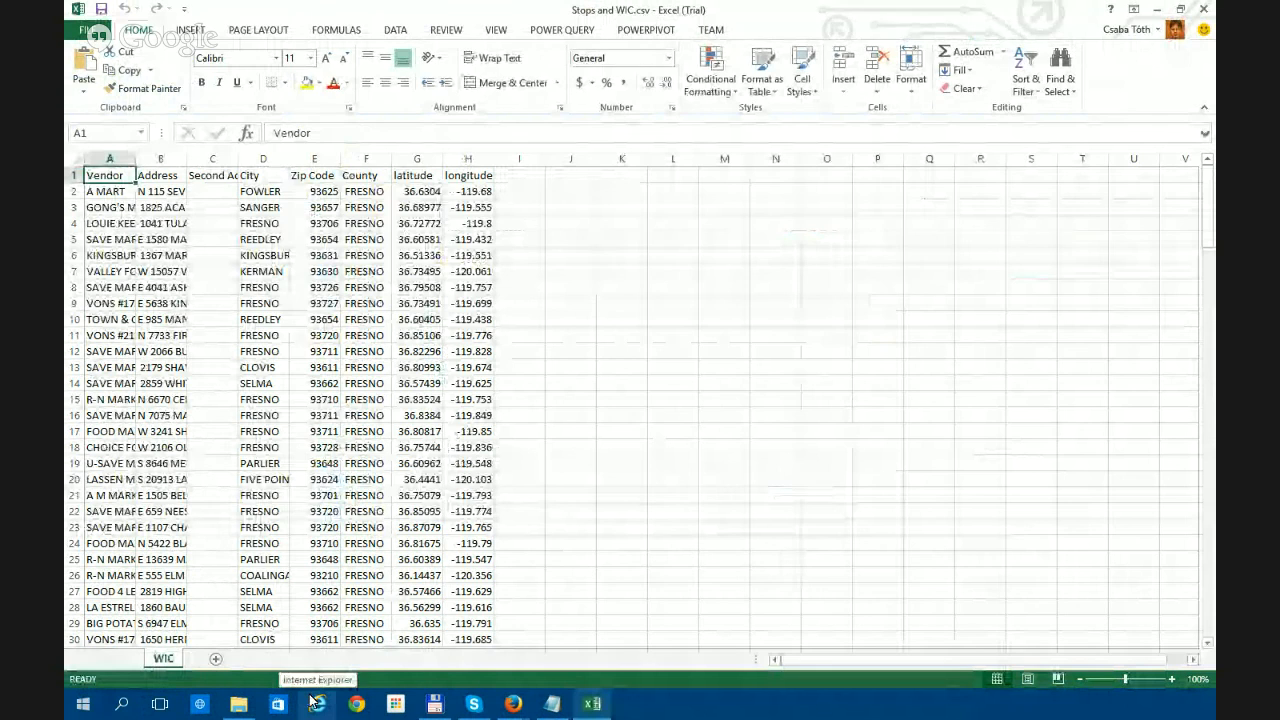
- Add a blank worksheet after the WIC sheet and make it the active sheet
left_click(215, 659)
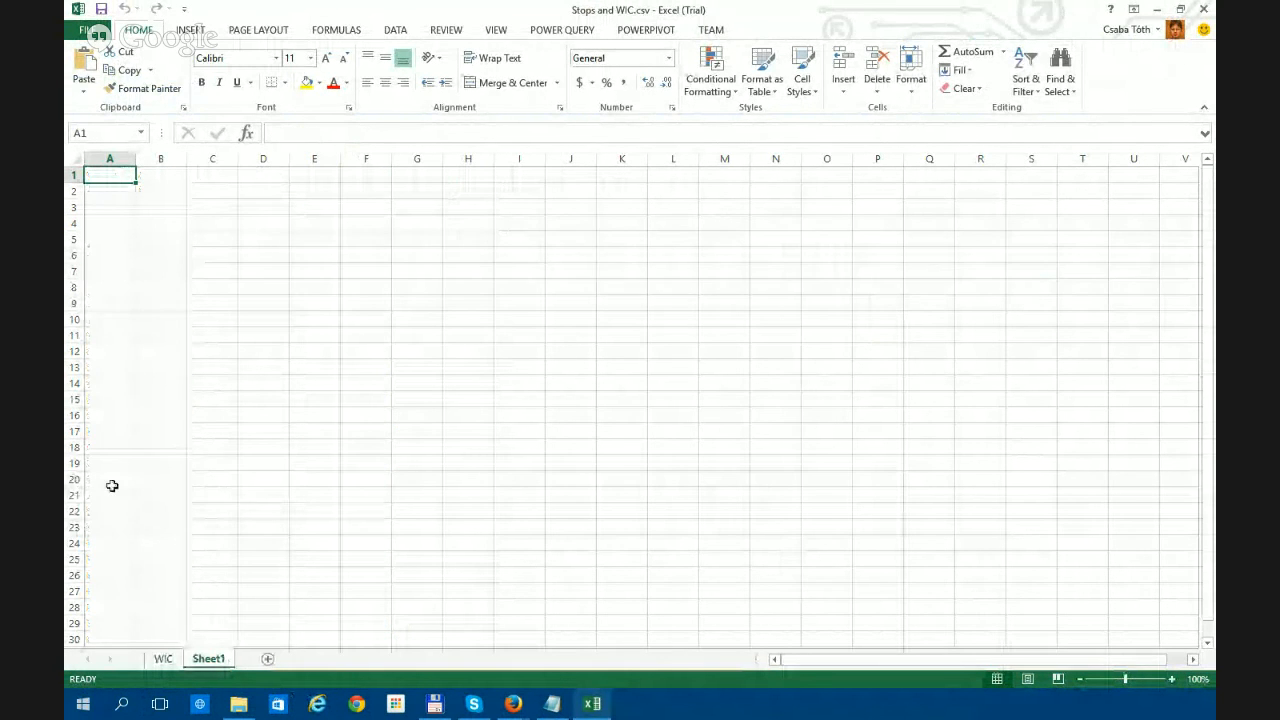
left_click(163, 658)
left_click(210, 660)
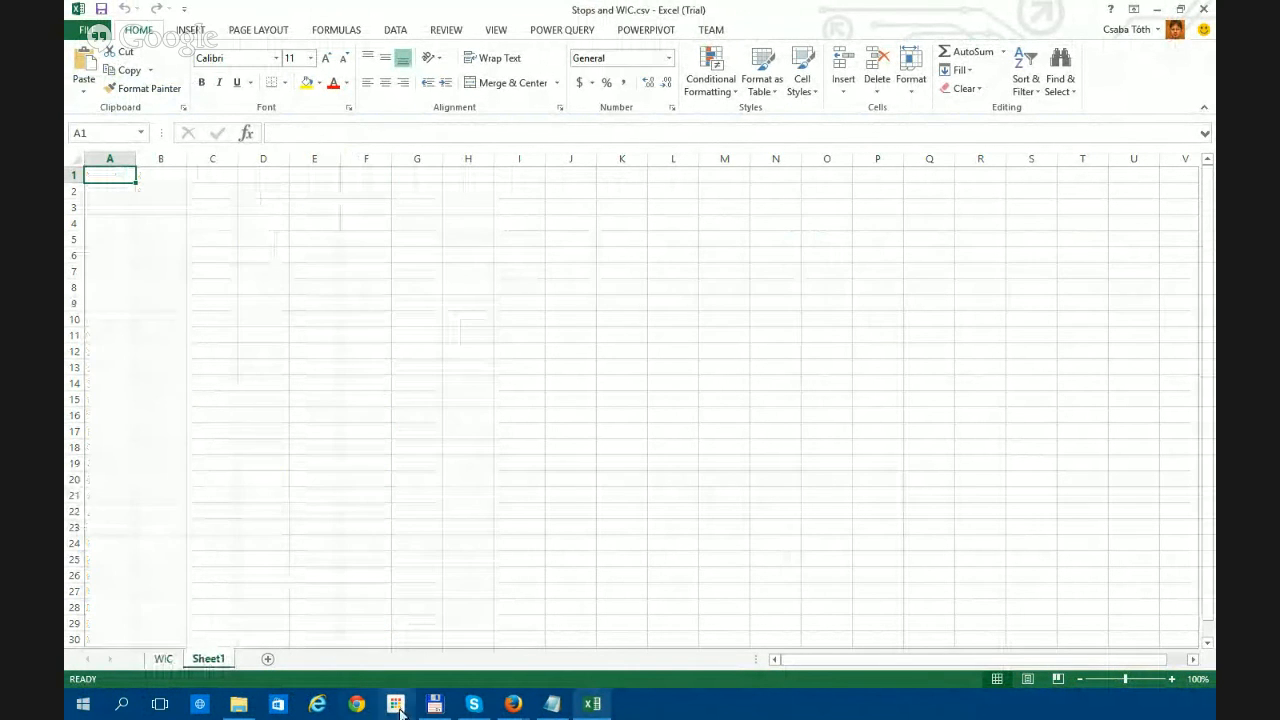
- Open Fresno Bus Stops.csv from the demo folder and compare its records with the WIC sheet of Stops and WIC.csv
left_click(238, 704)
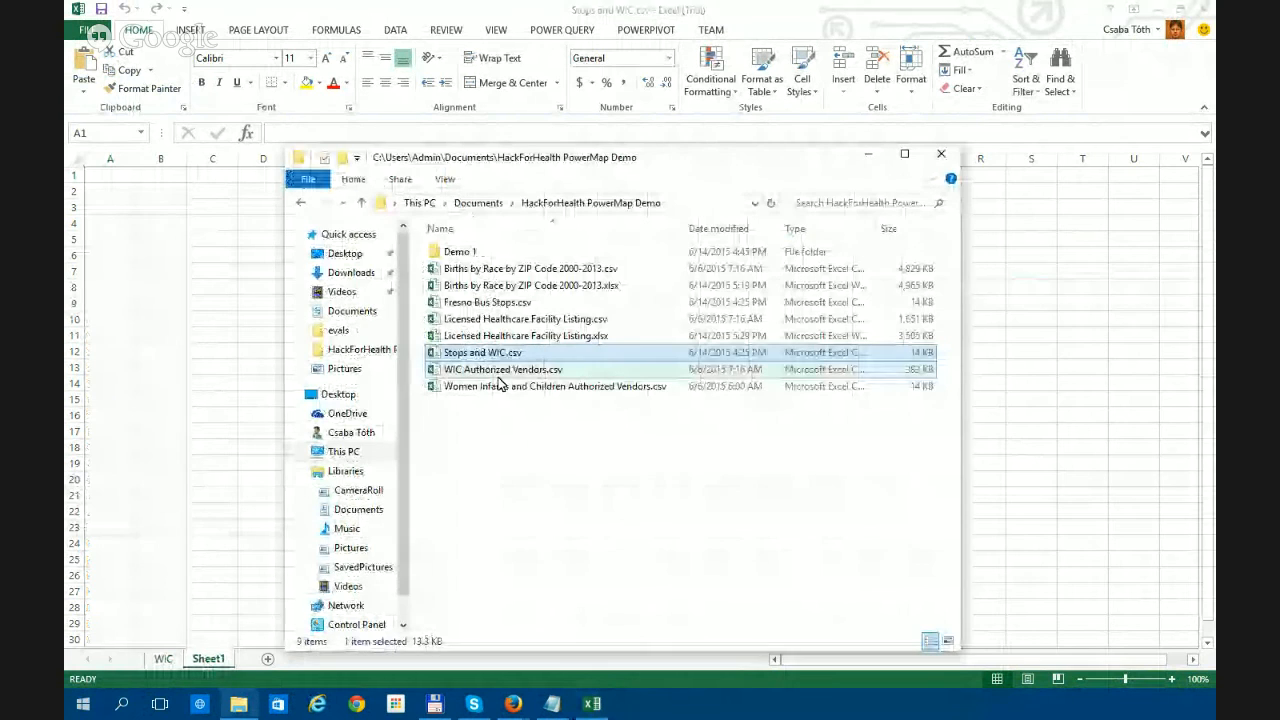
left_click(497, 302)
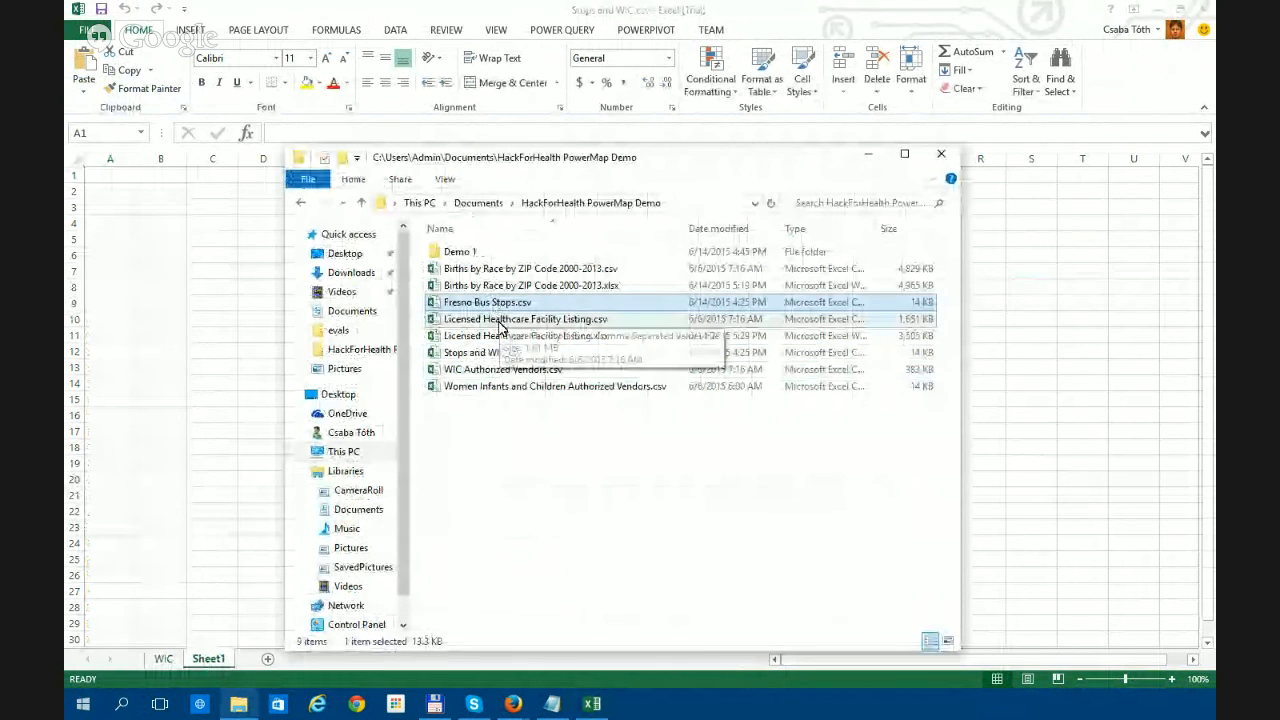
double_click(506, 309)
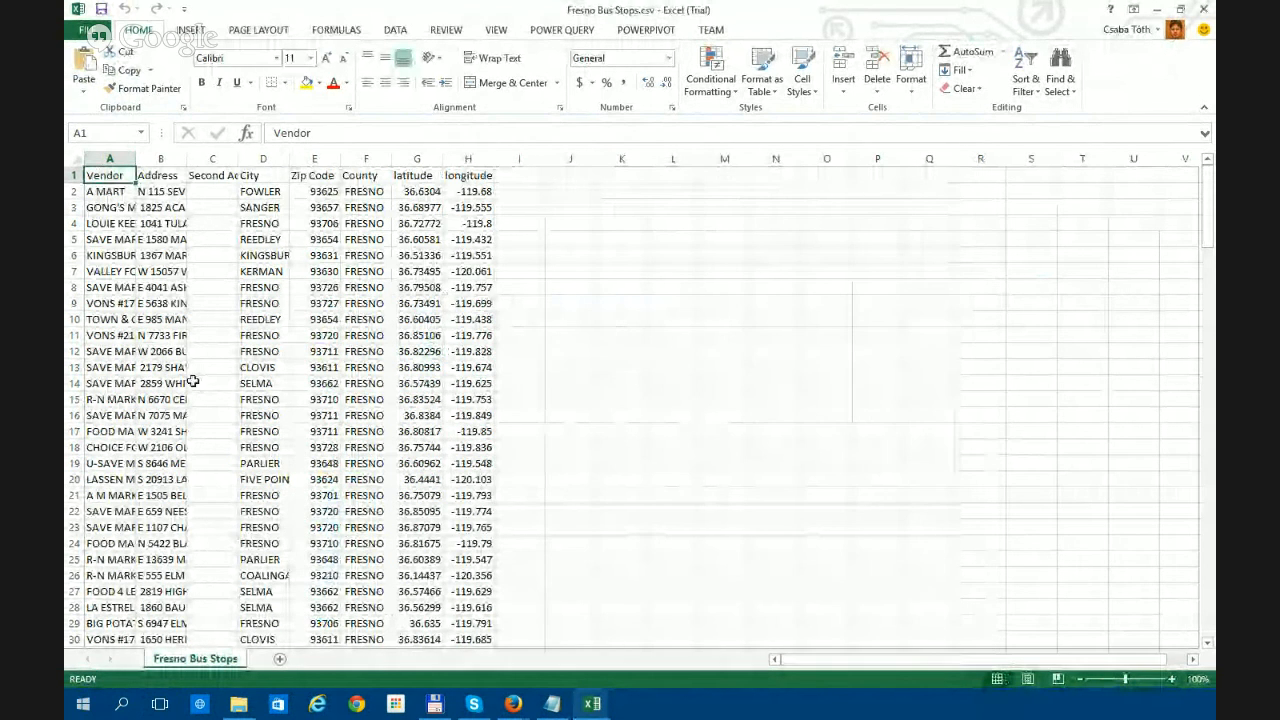
mouse_move(590, 702)
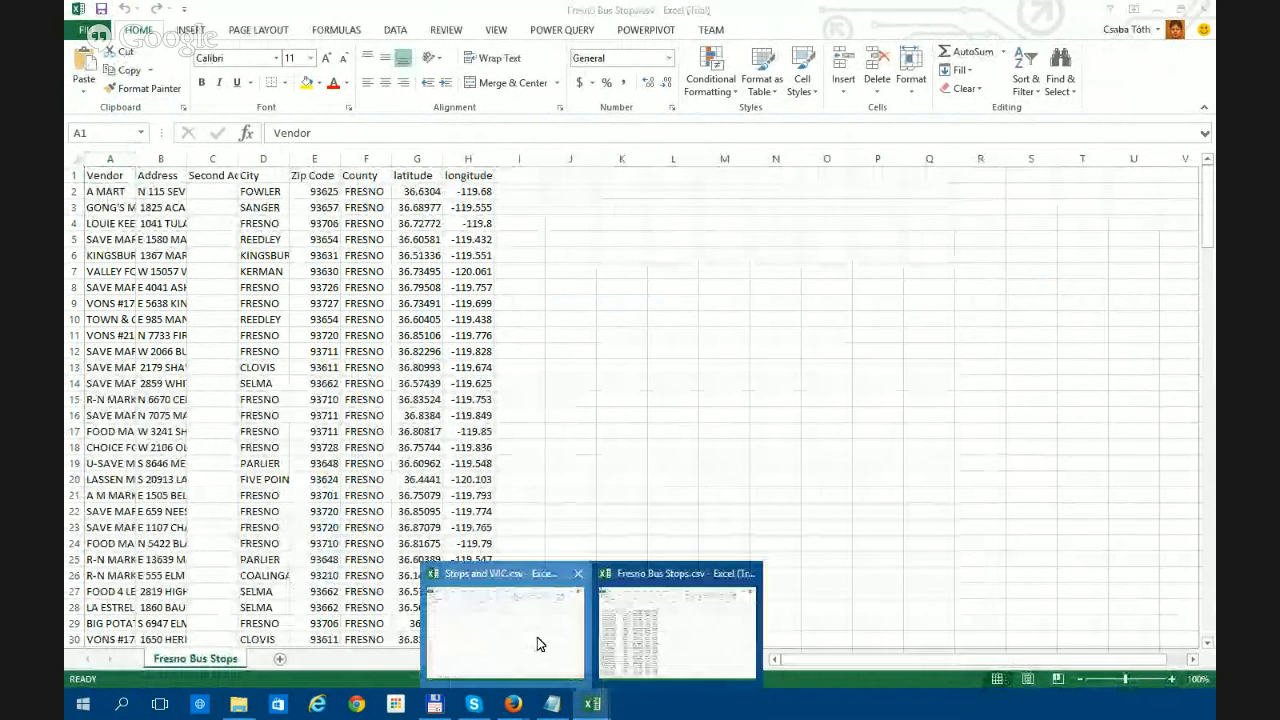
left_click(537, 637)
left_click(163, 658)
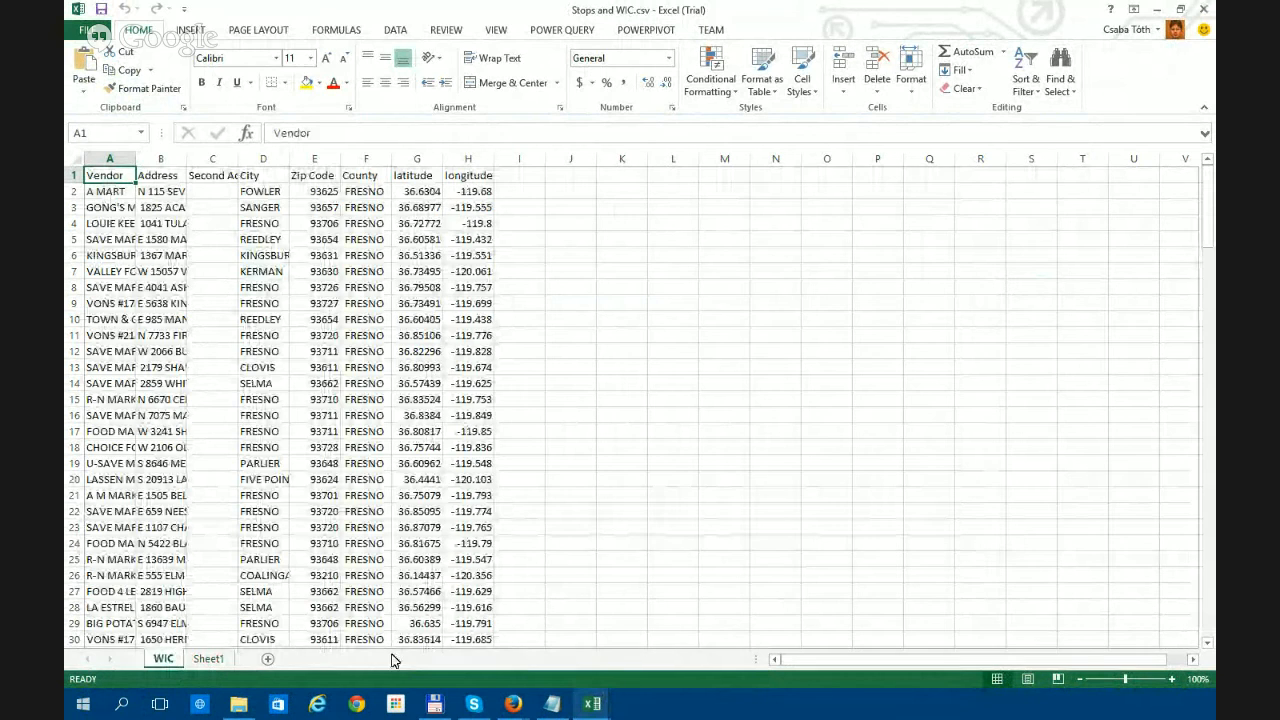
mouse_move(580, 704)
left_click(665, 668)
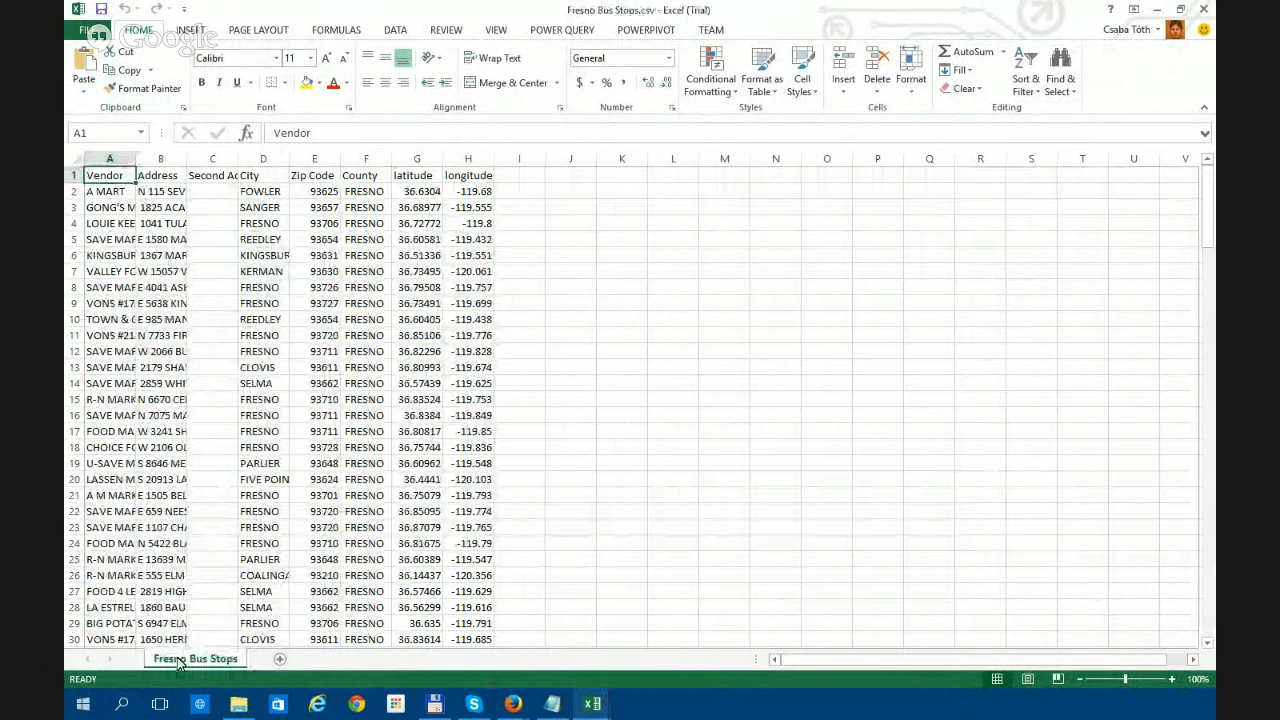
- Rename the WIC sheet in Stops and WIC.csv as Bus Stops
left_click(520, 640)
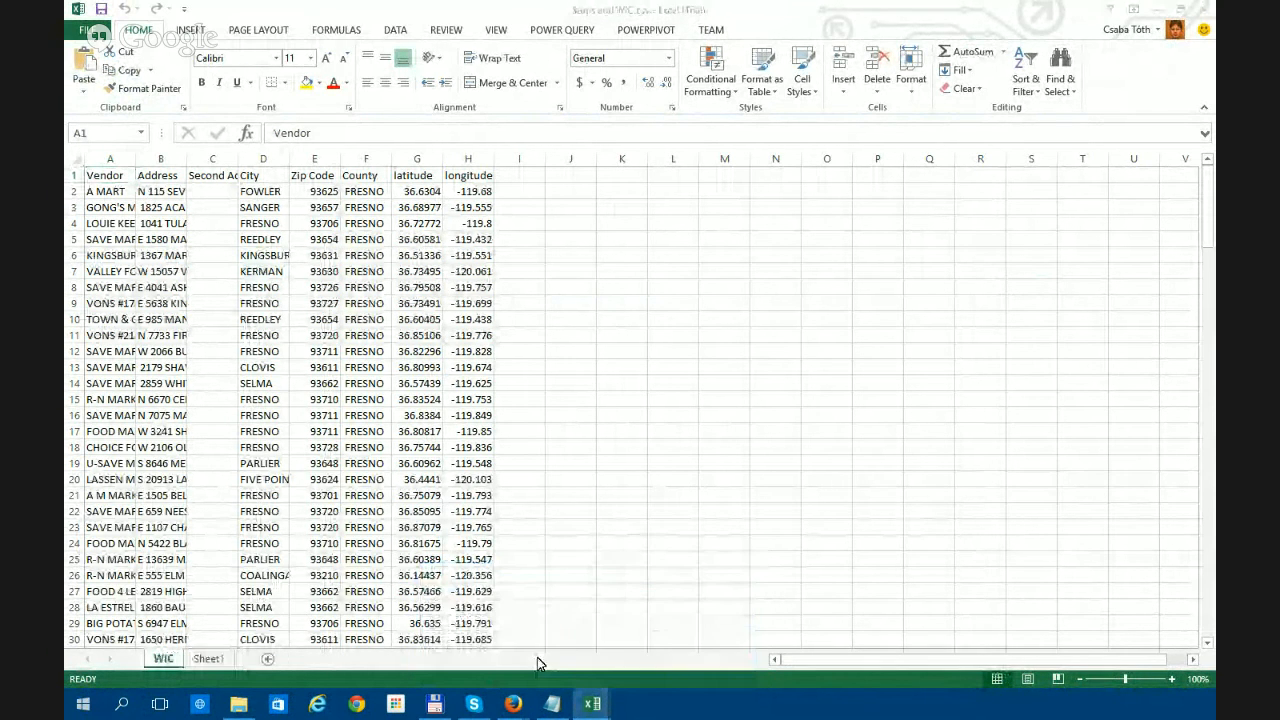
double_click(163, 658)
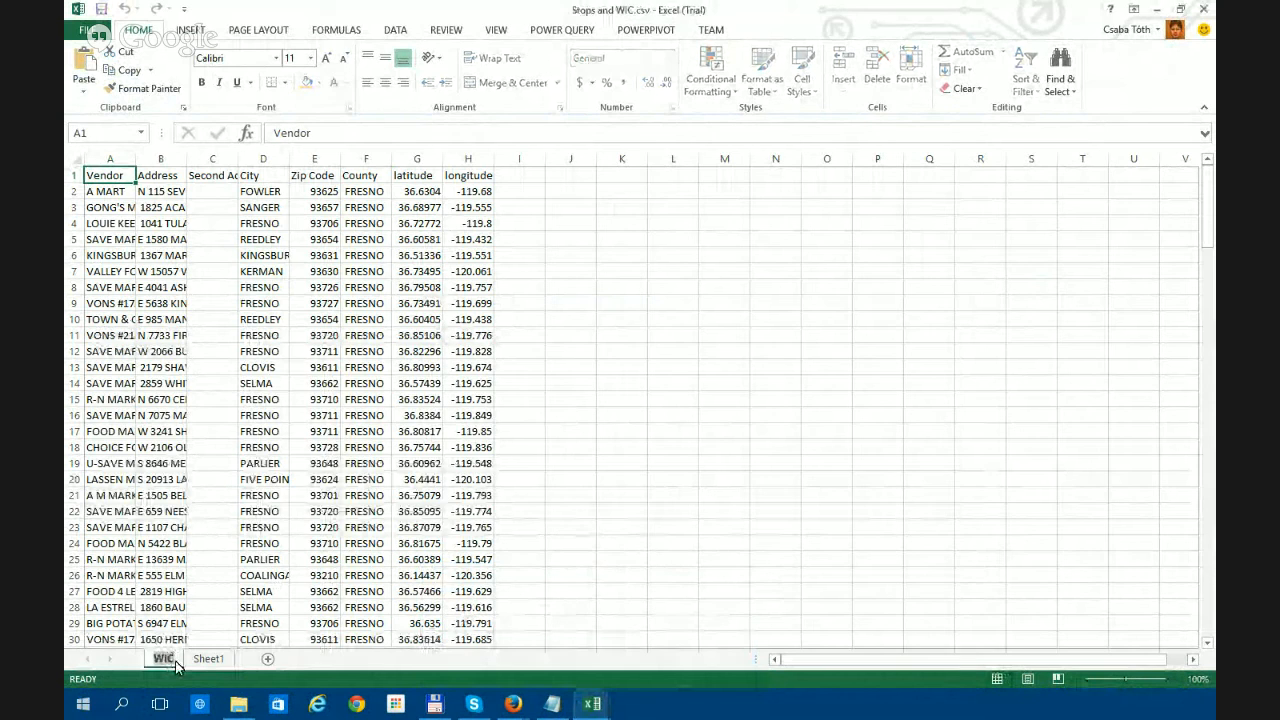
type("Bus Stops")
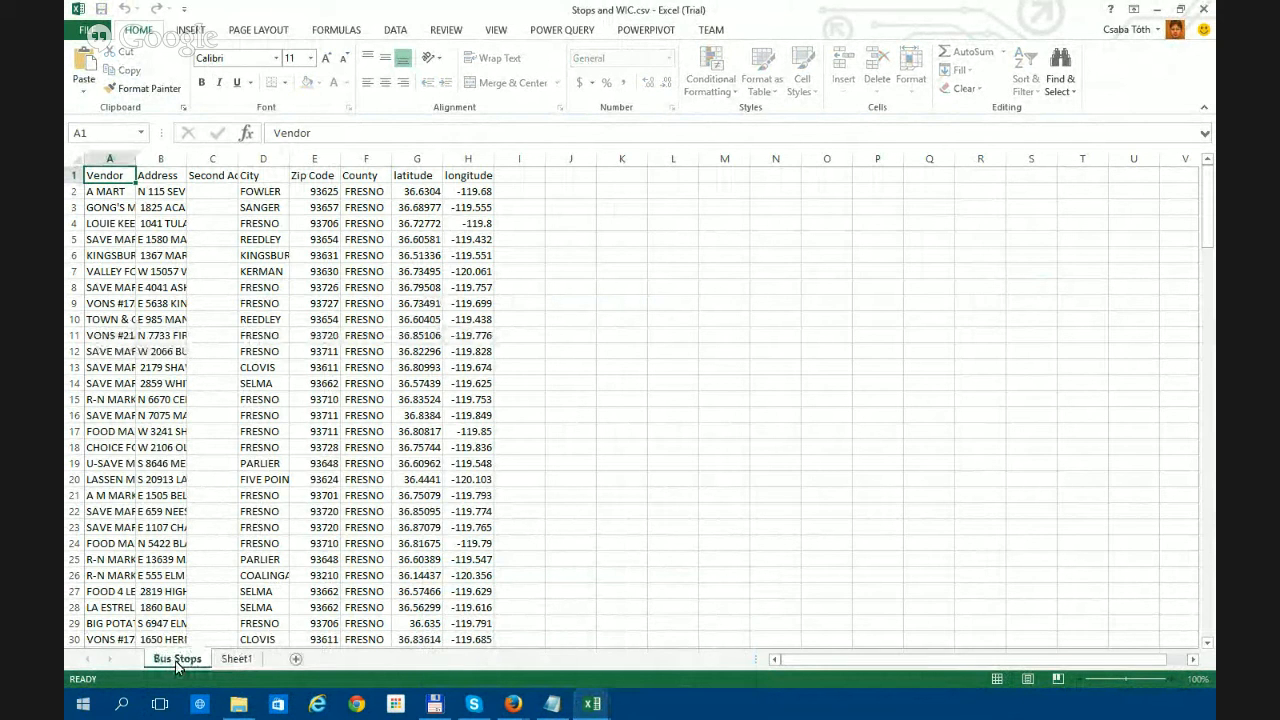
key("Return")
- Make the blank Sheet1 of Stops and WIC.csv active and close Fresno Bus Stops.csv
left_click(236, 660)
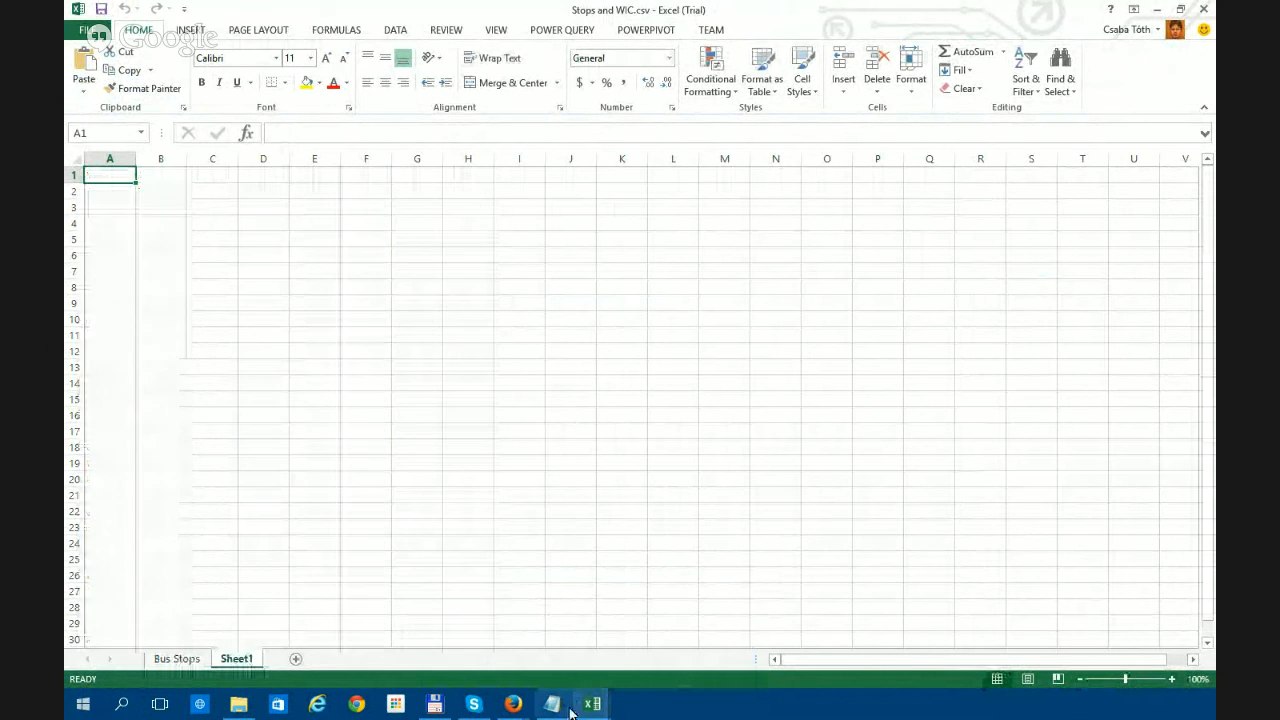
left_click(587, 708)
left_click(752, 595)
left_click(1210, 8)
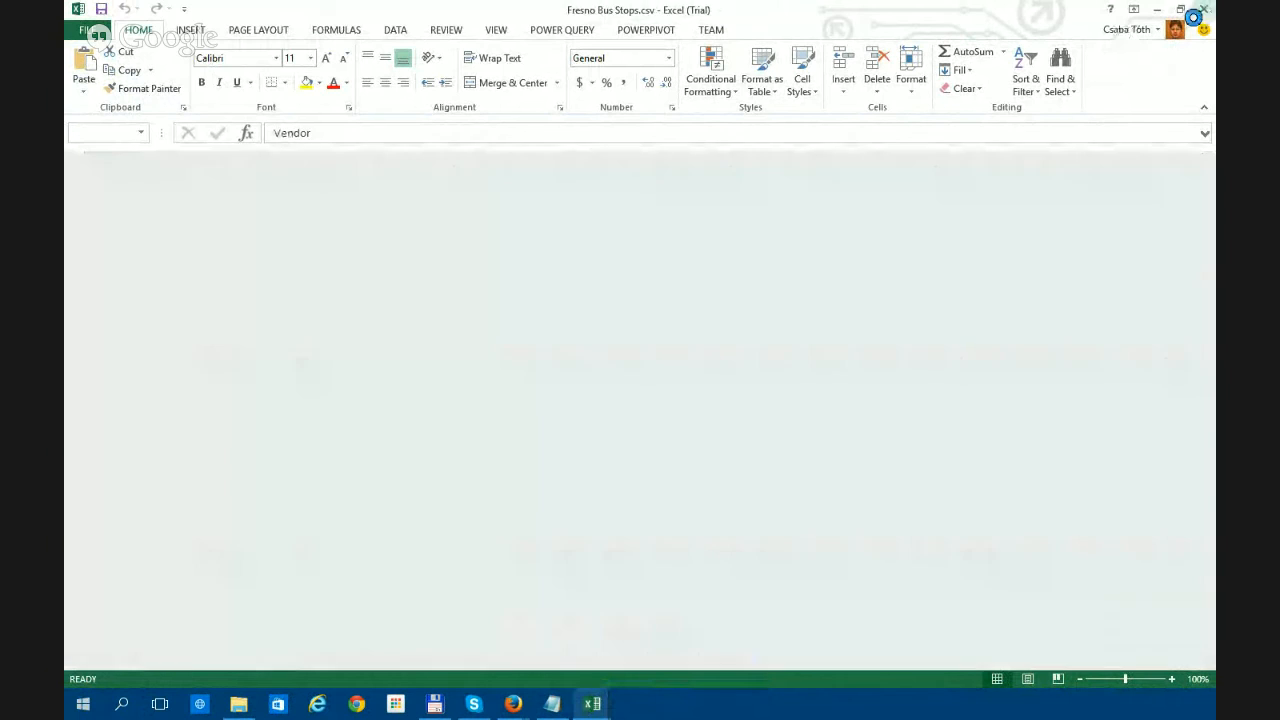
- Open Women Infants and Children Authorized Vendors.csv from the demo folder and copy its entire worksheet
left_click(238, 704)
double_click(508, 386)
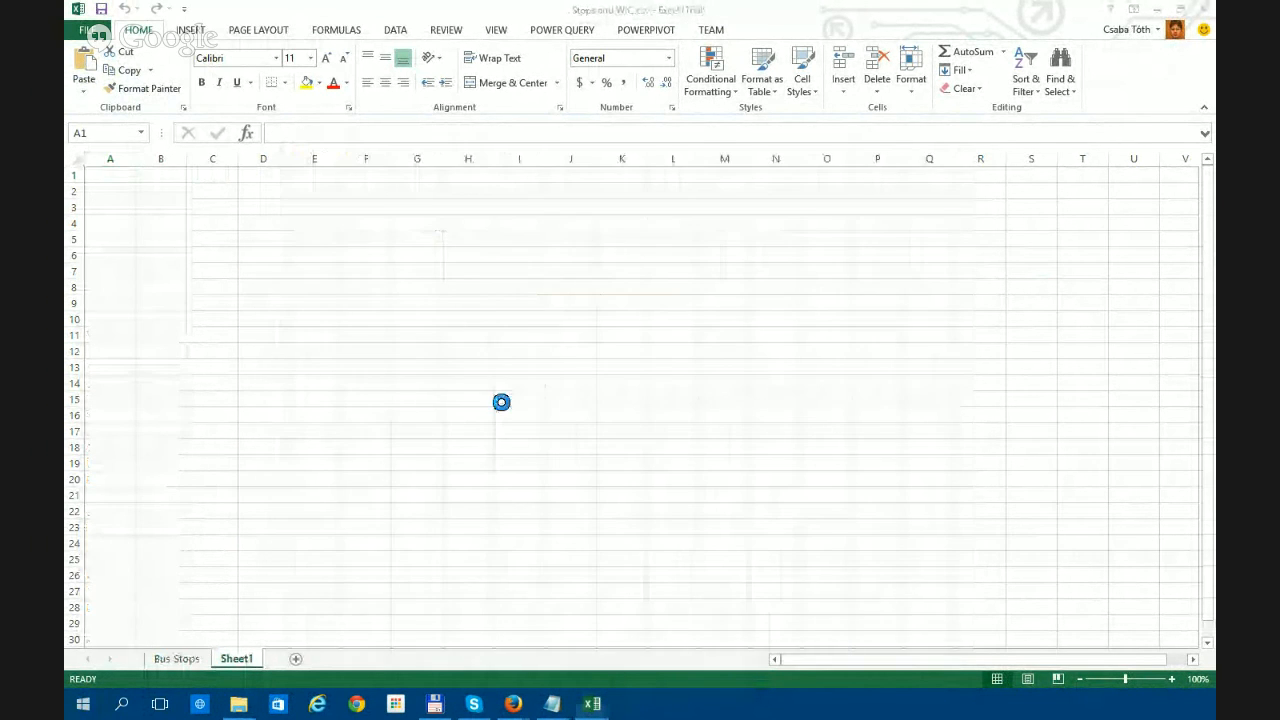
left_click(75, 160)
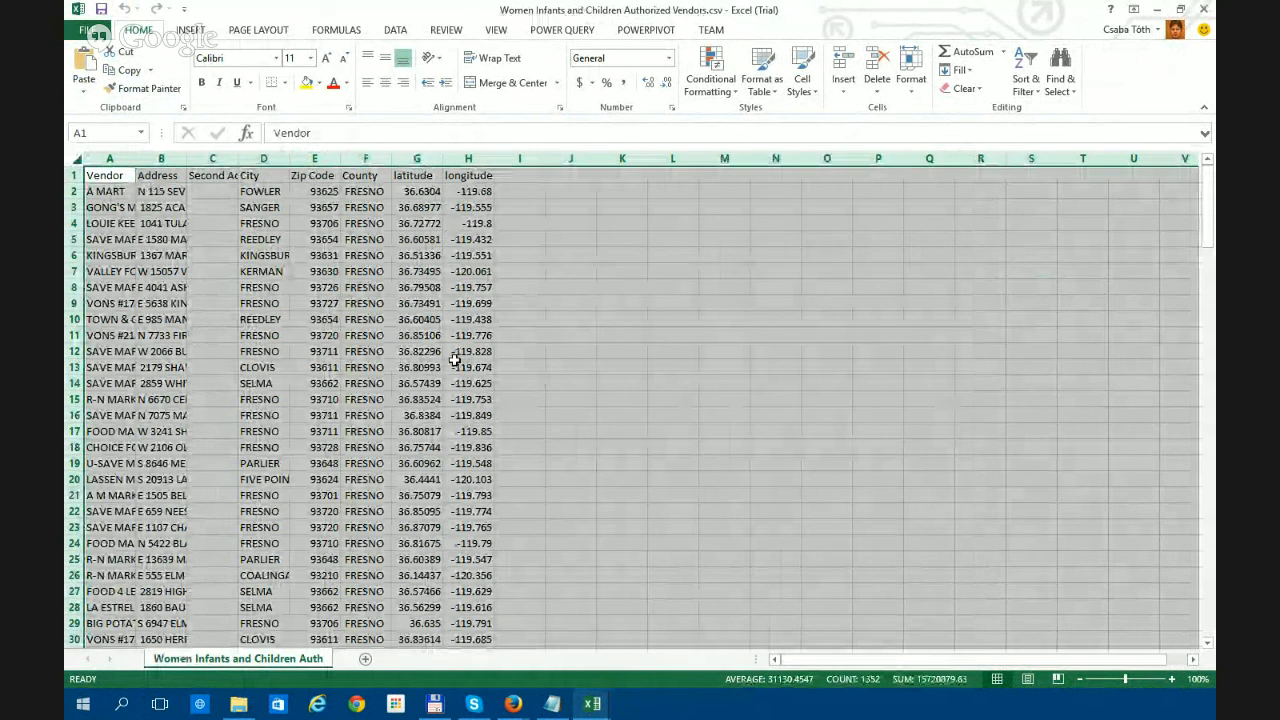
key("ctrl+c")
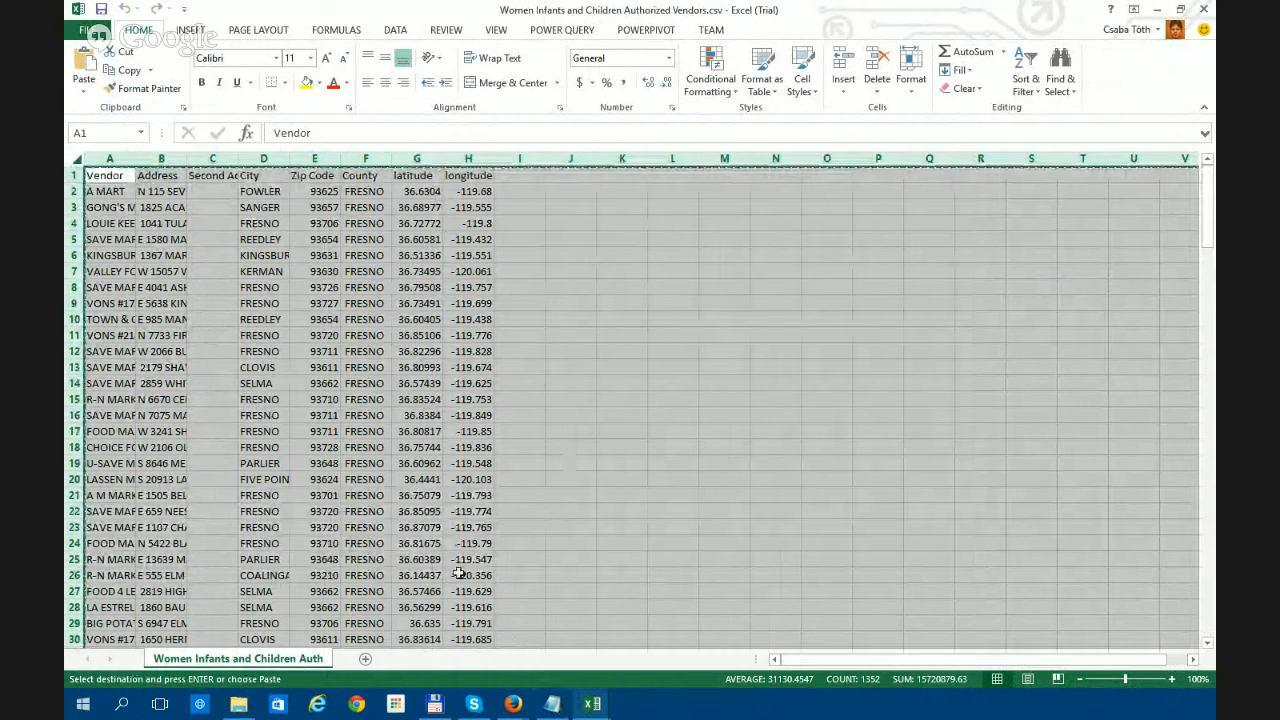
- Paste the copied vendor data over the whole of Sheet1 in Stops and WIC.csv and compare it with the Bus Stops sheet
left_click(592, 704)
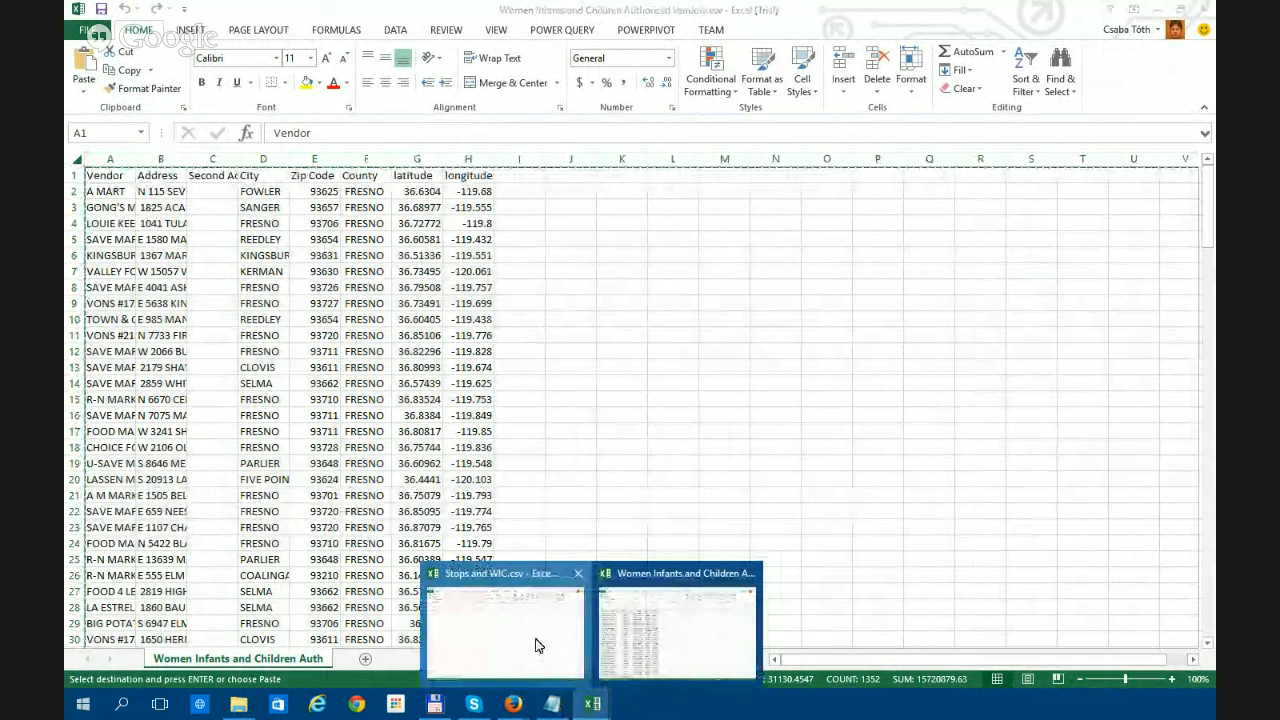
mouse_move(535, 647)
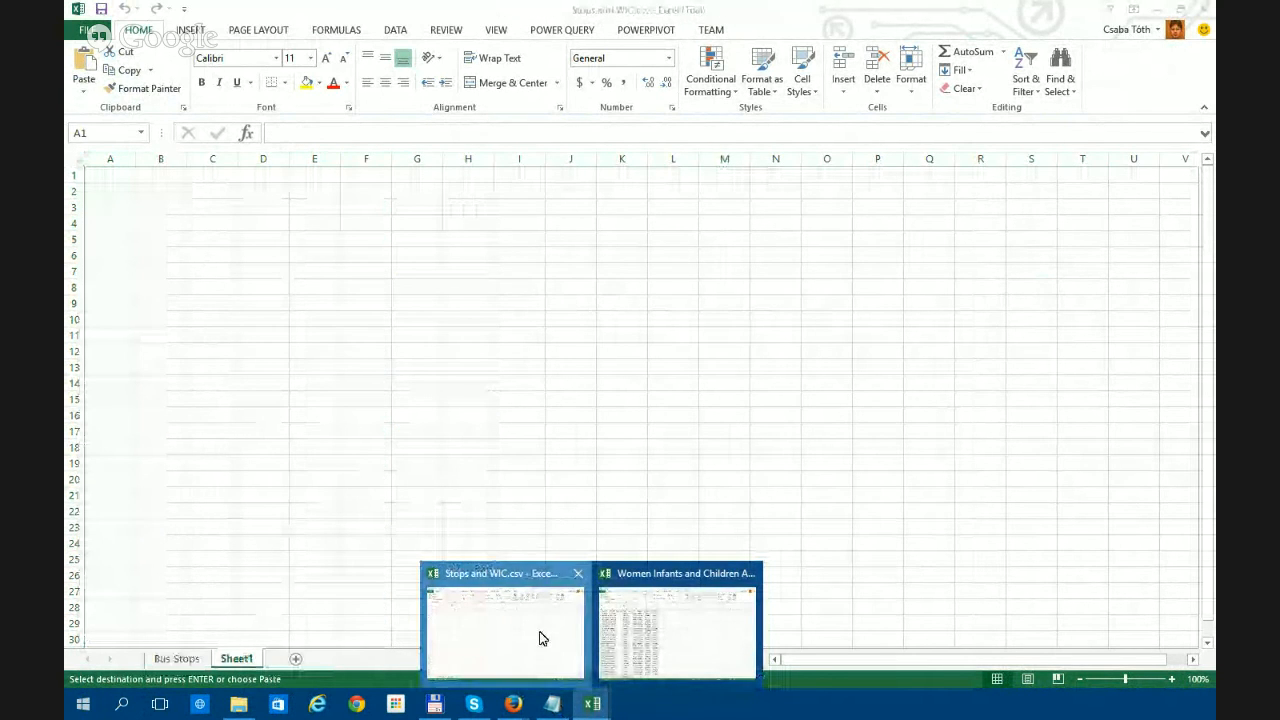
left_click(540, 635)
left_click(72, 158)
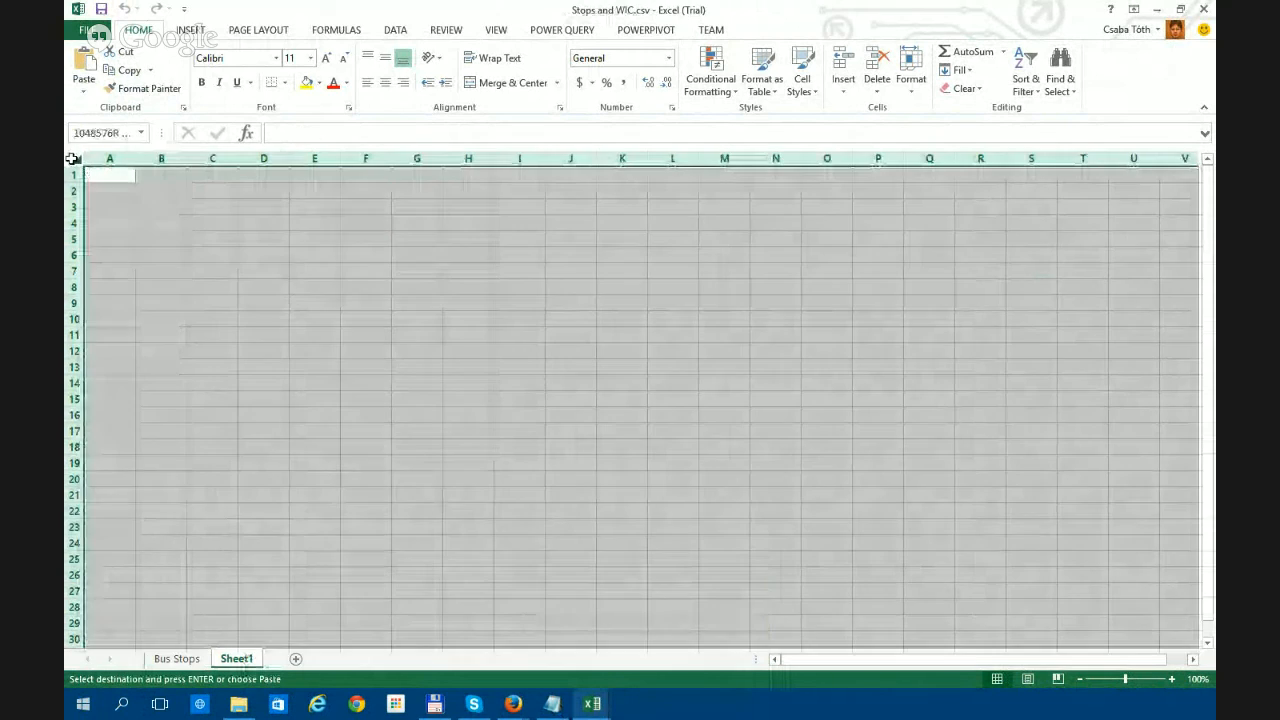
key("ctrl+v")
left_click(172, 659)
left_click(237, 659)
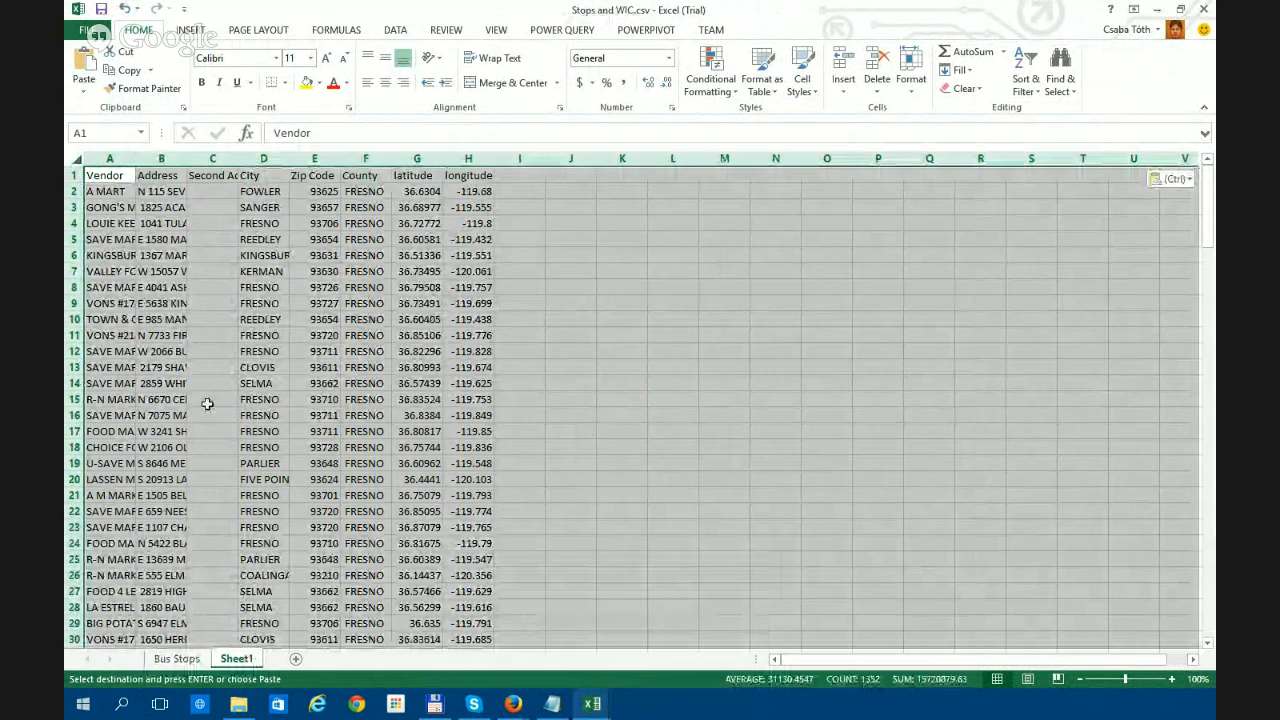
left_click(212, 367)
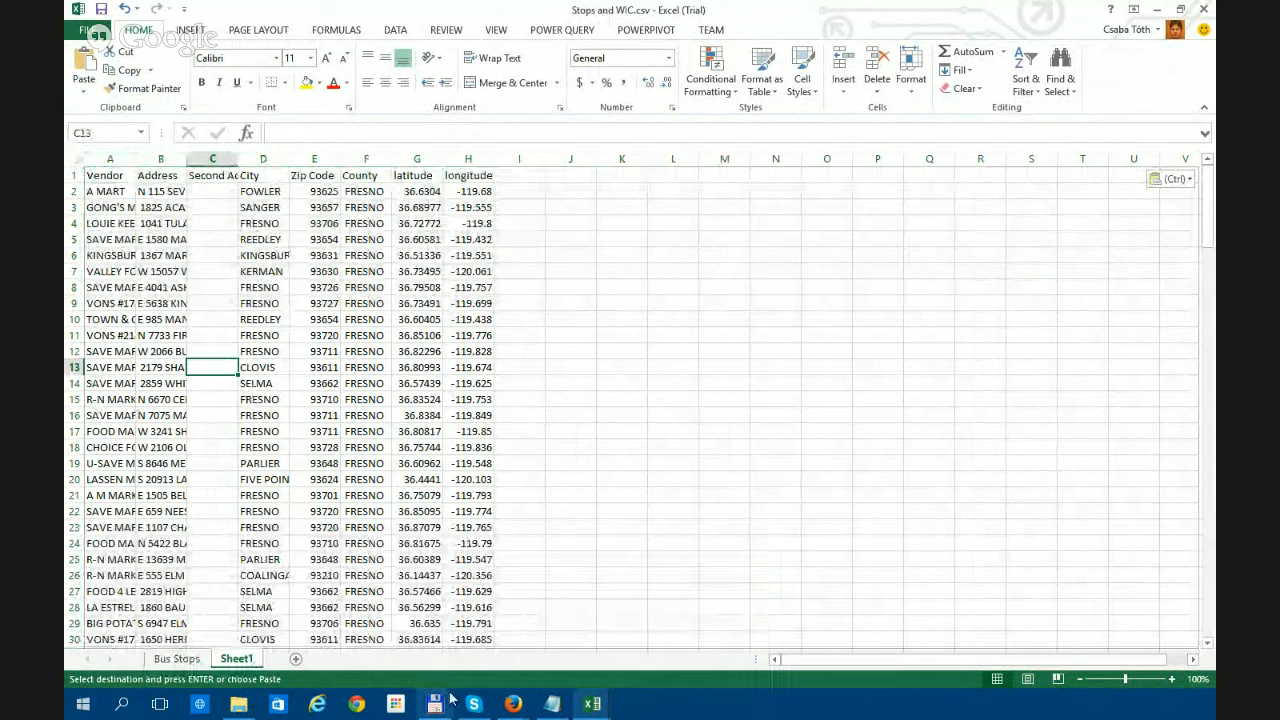
- Look through the demo folder's files and open Stops and WIC.xlsx from the Demo 1 subfolder
left_click(440, 706)
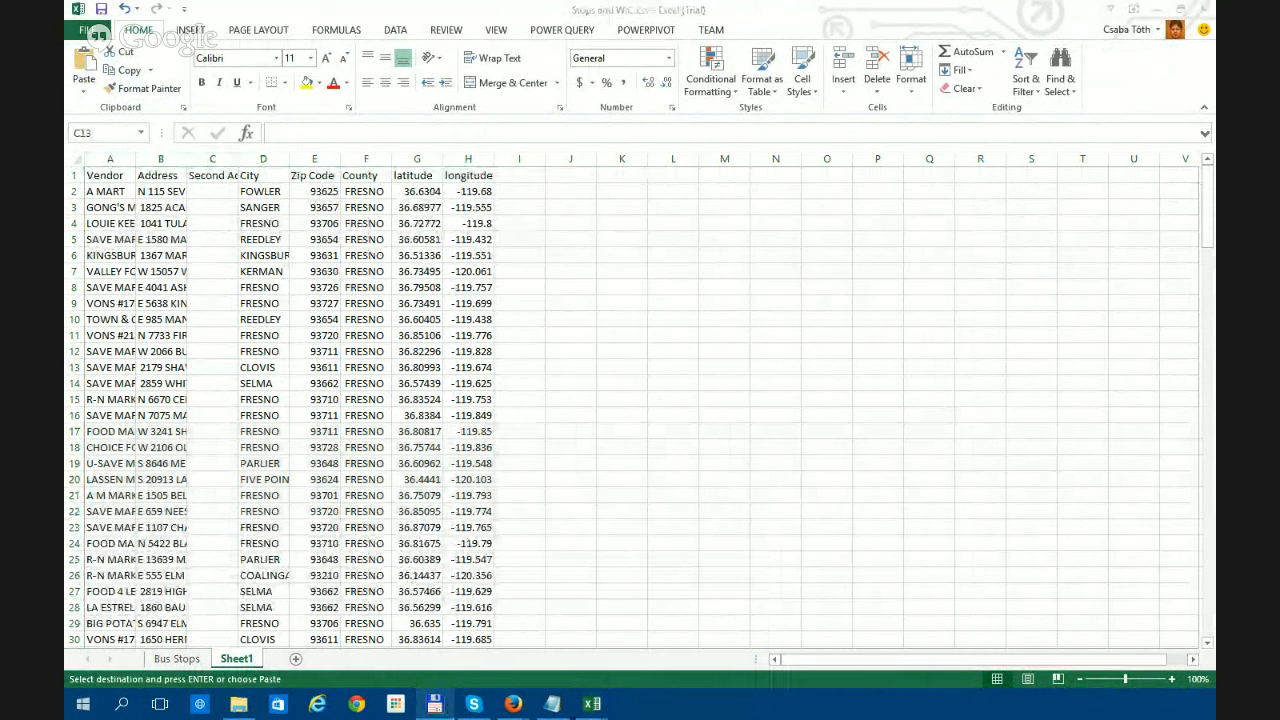
left_click(238, 704)
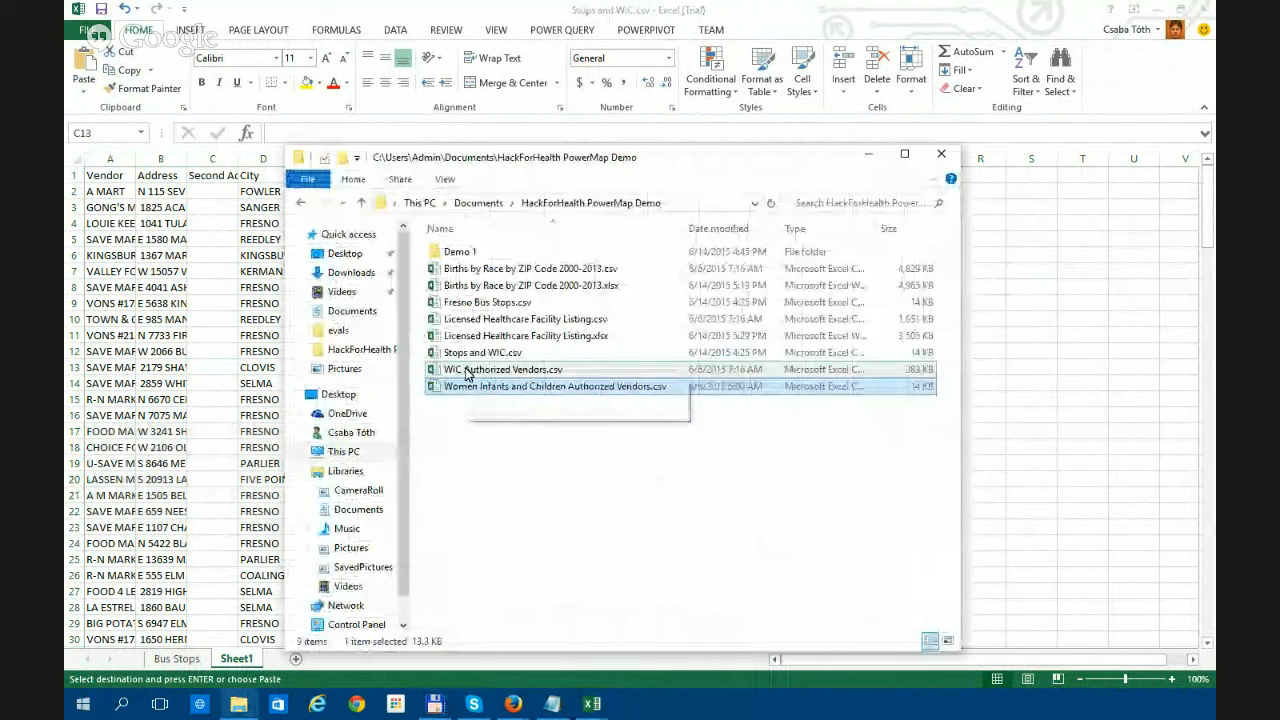
left_click(495, 302)
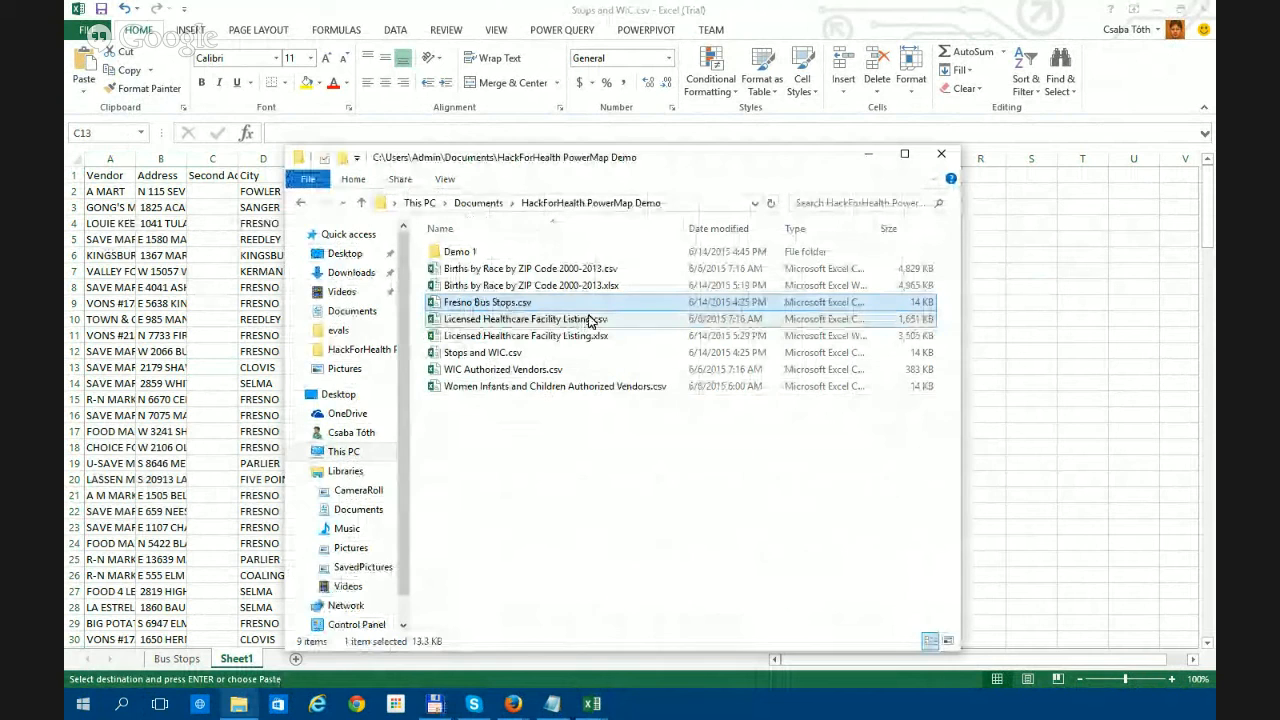
left_click(485, 352)
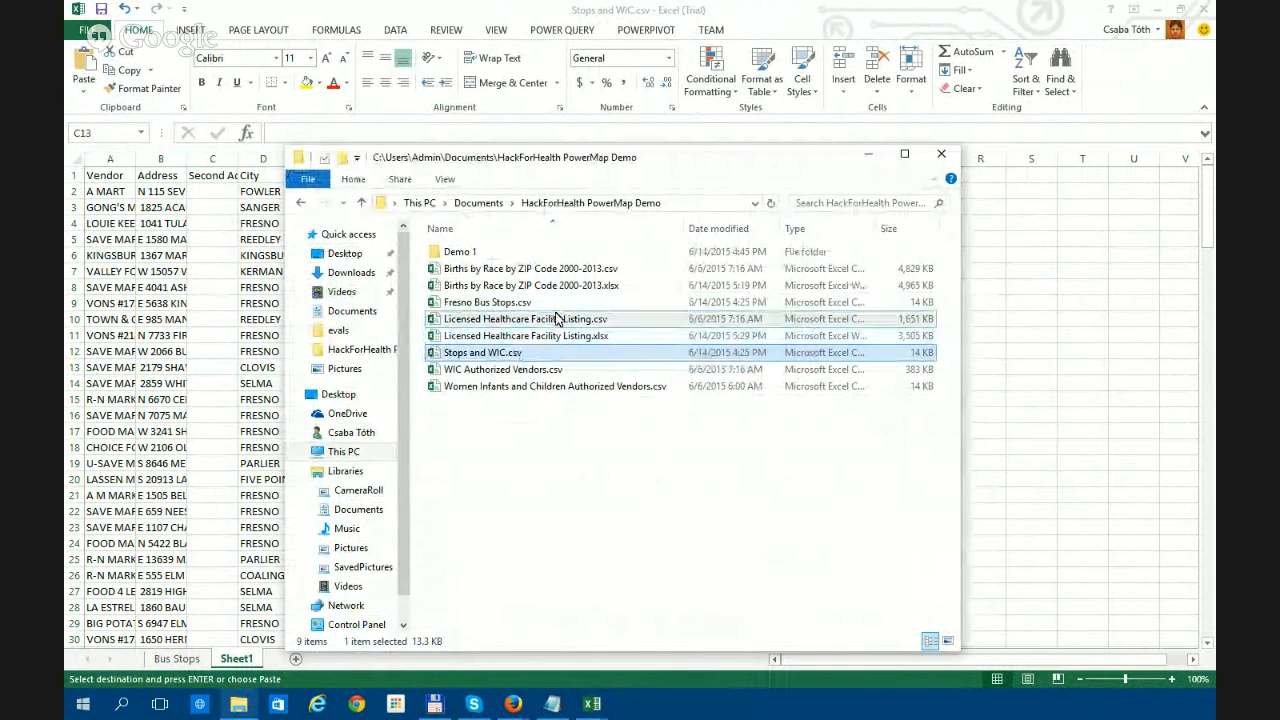
double_click(460, 251)
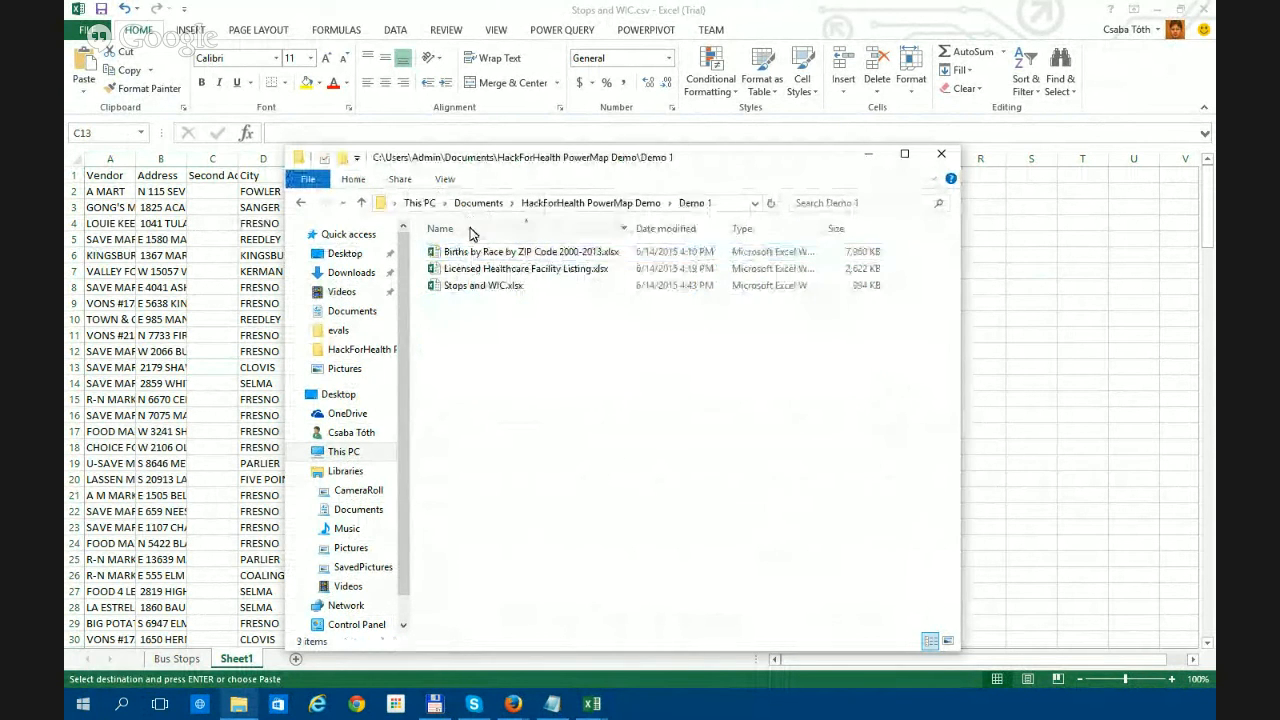
left_click(486, 290)
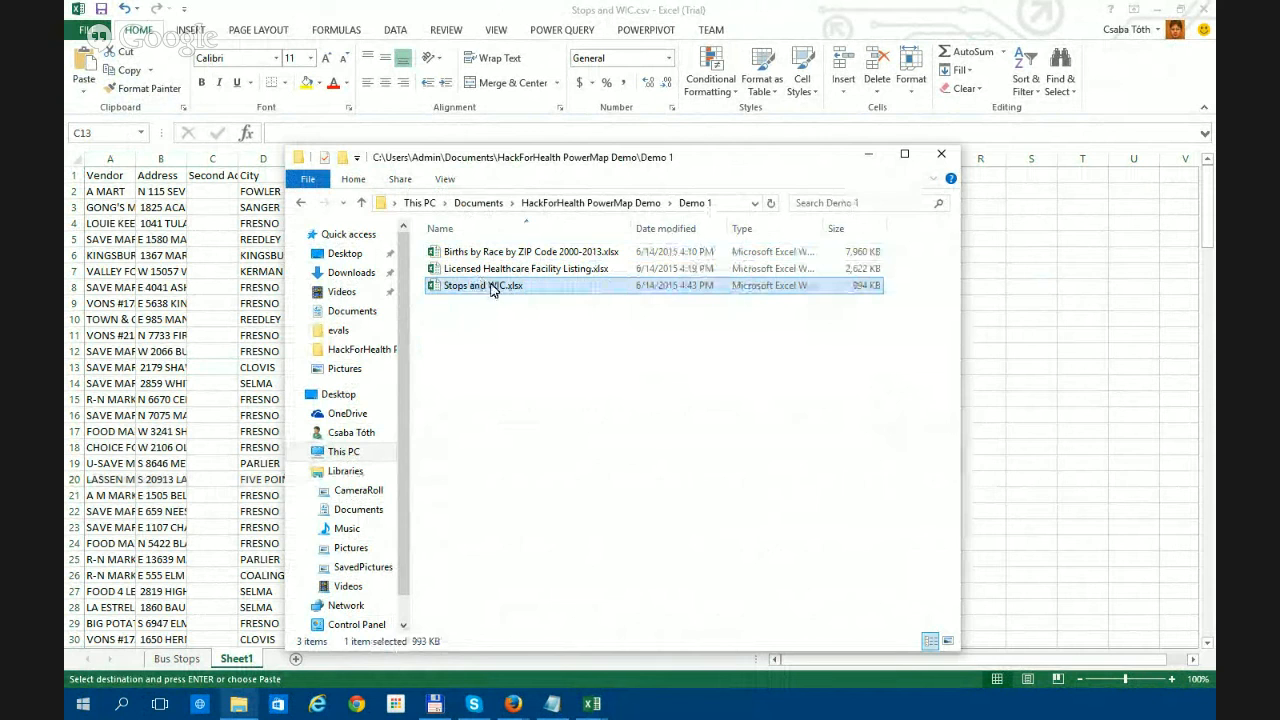
double_click(488, 286)
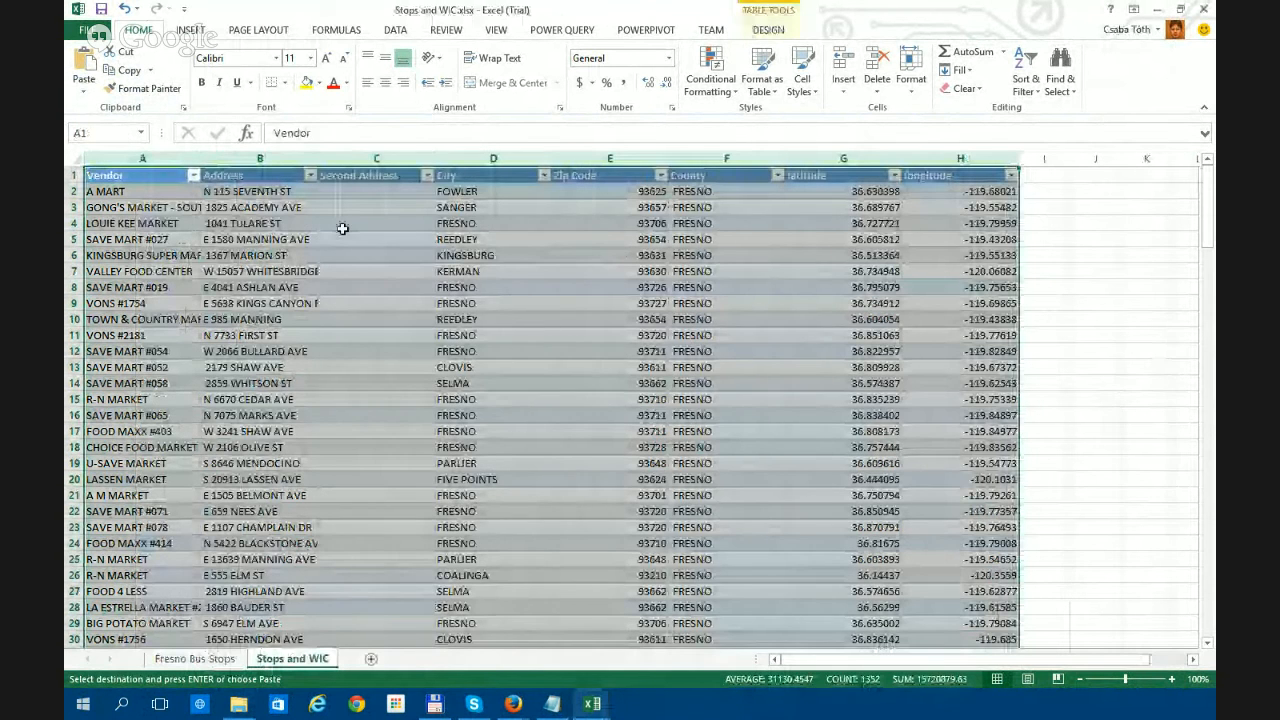
- Review the Stops and WIC sheet of Stops and WIC.xlsx and copy the entire Fresno Bus Stops worksheet
left_click(305, 225)
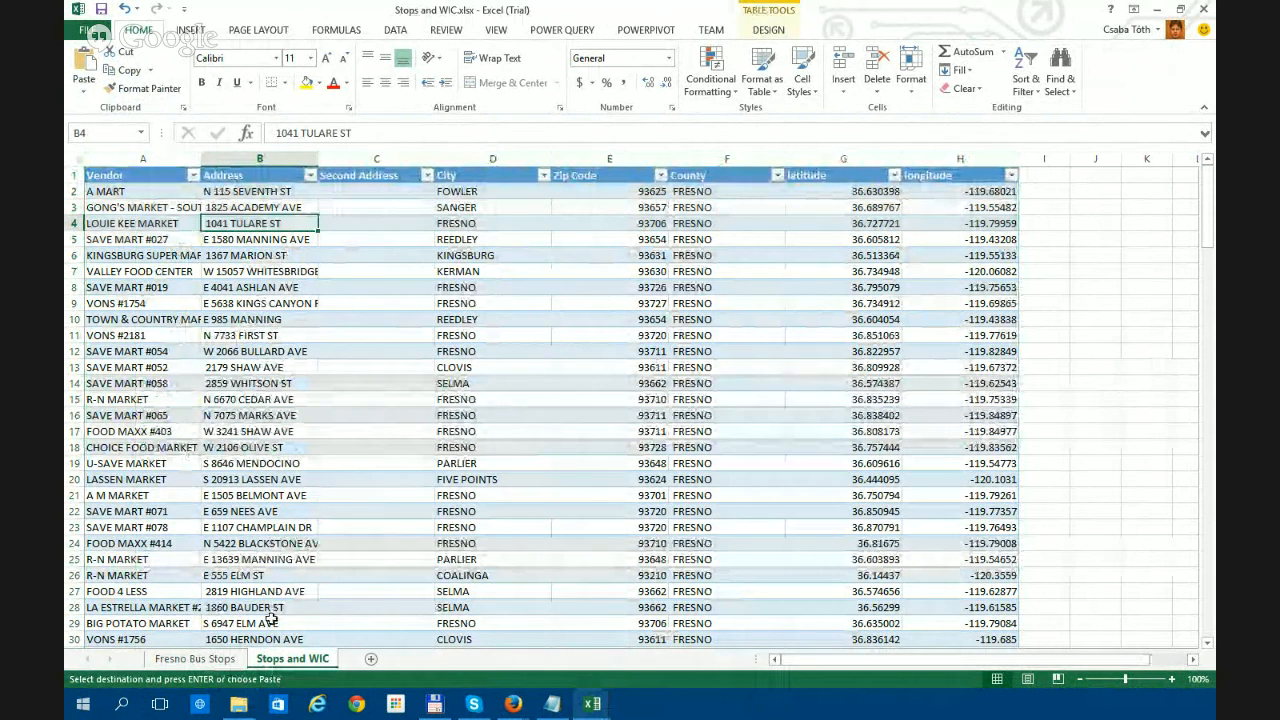
left_click(73, 157)
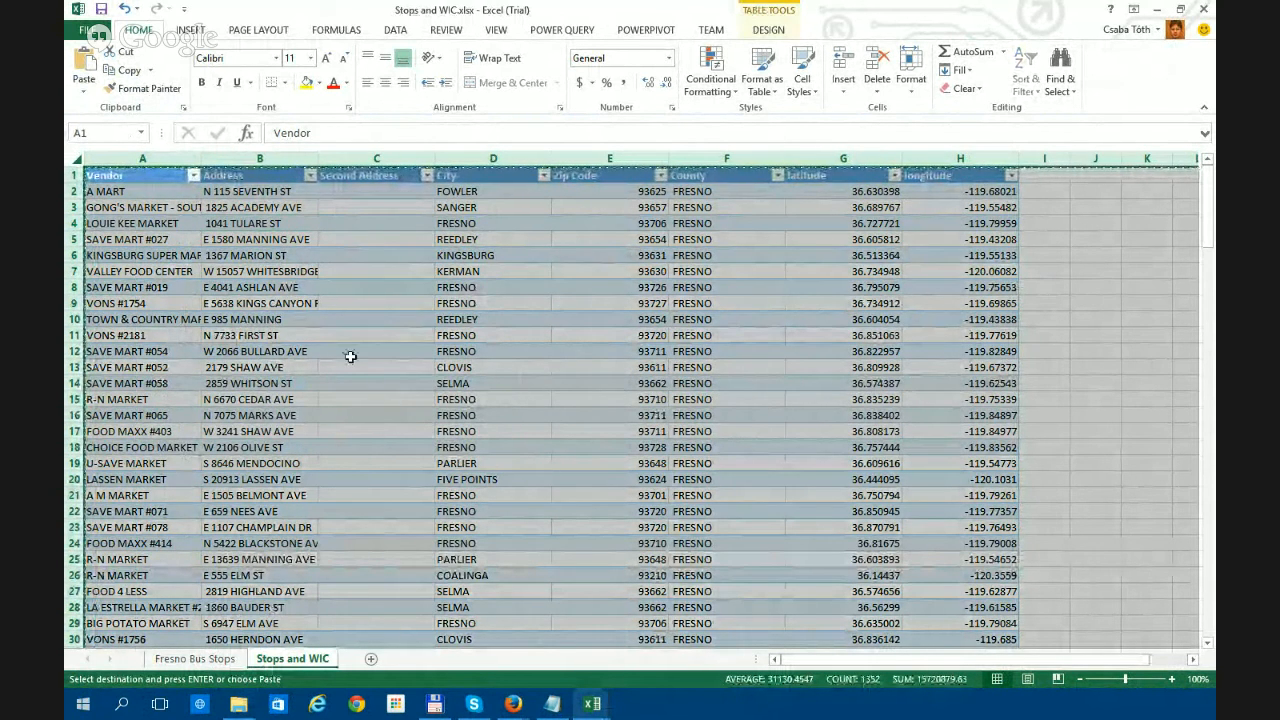
left_click(220, 659)
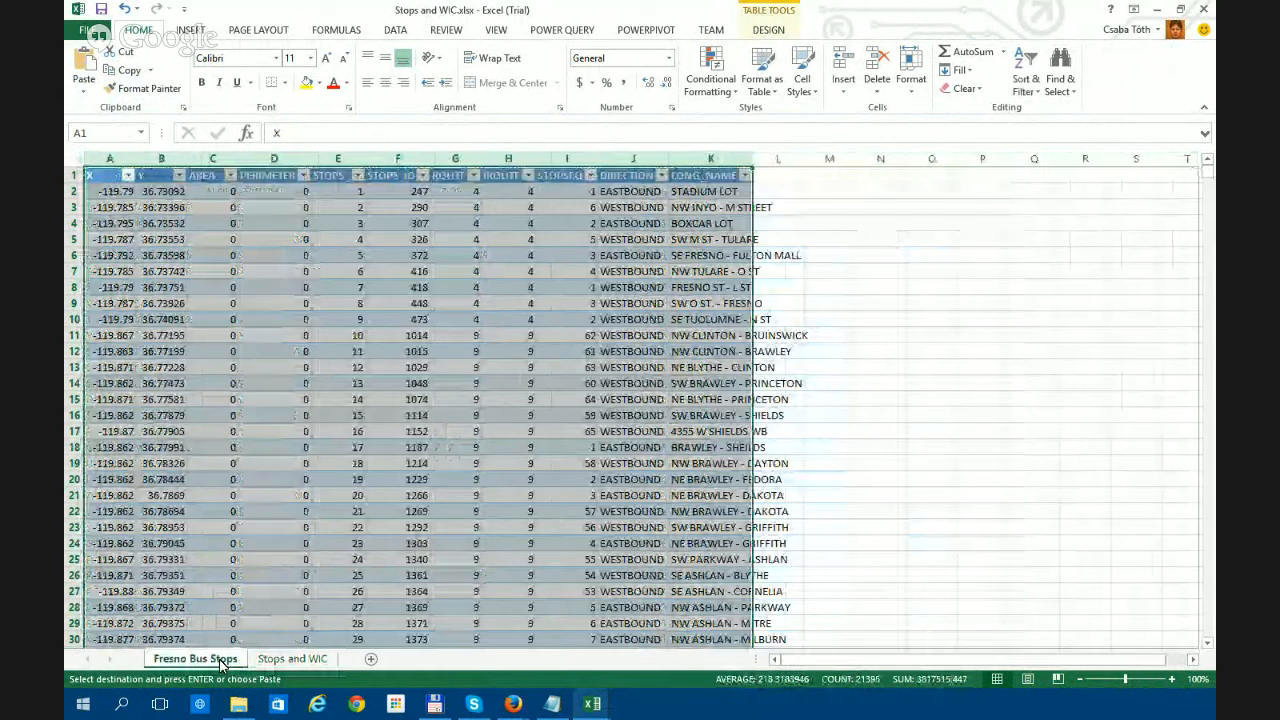
left_click(78, 159)
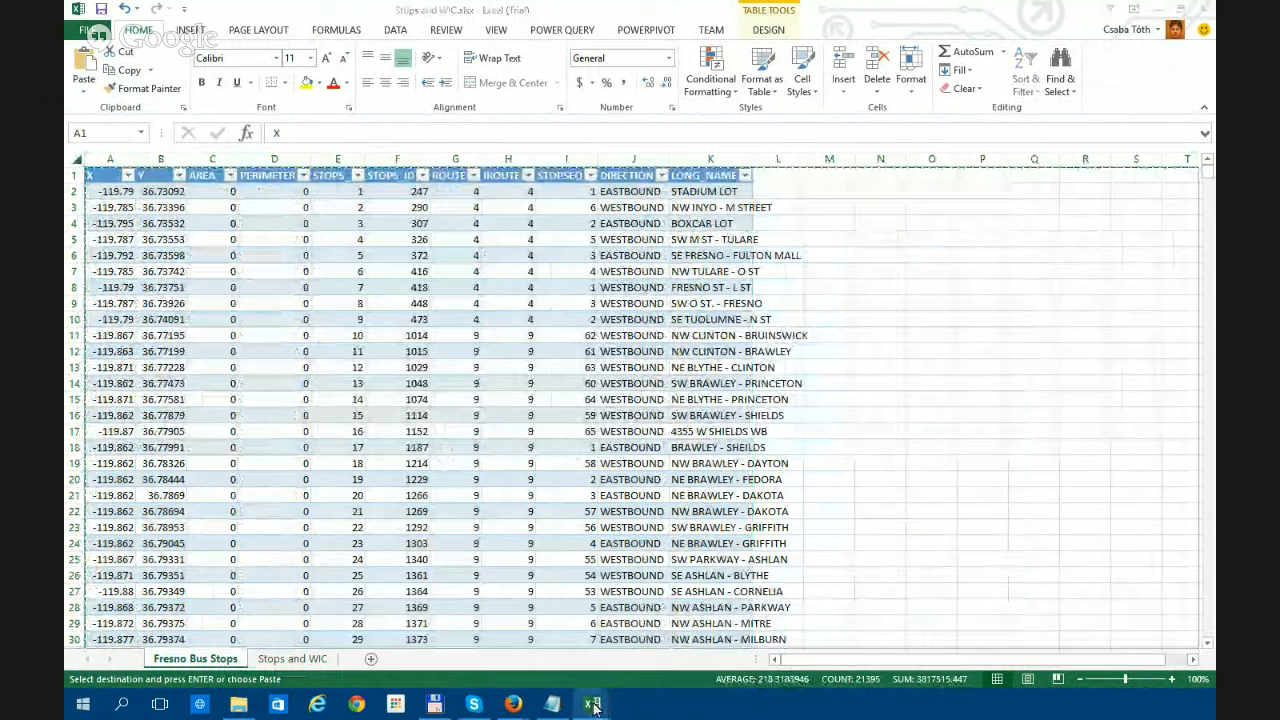
- Switch to Women Infants and Children Authorized Vendors.csv and close it
mouse_move(592, 704)
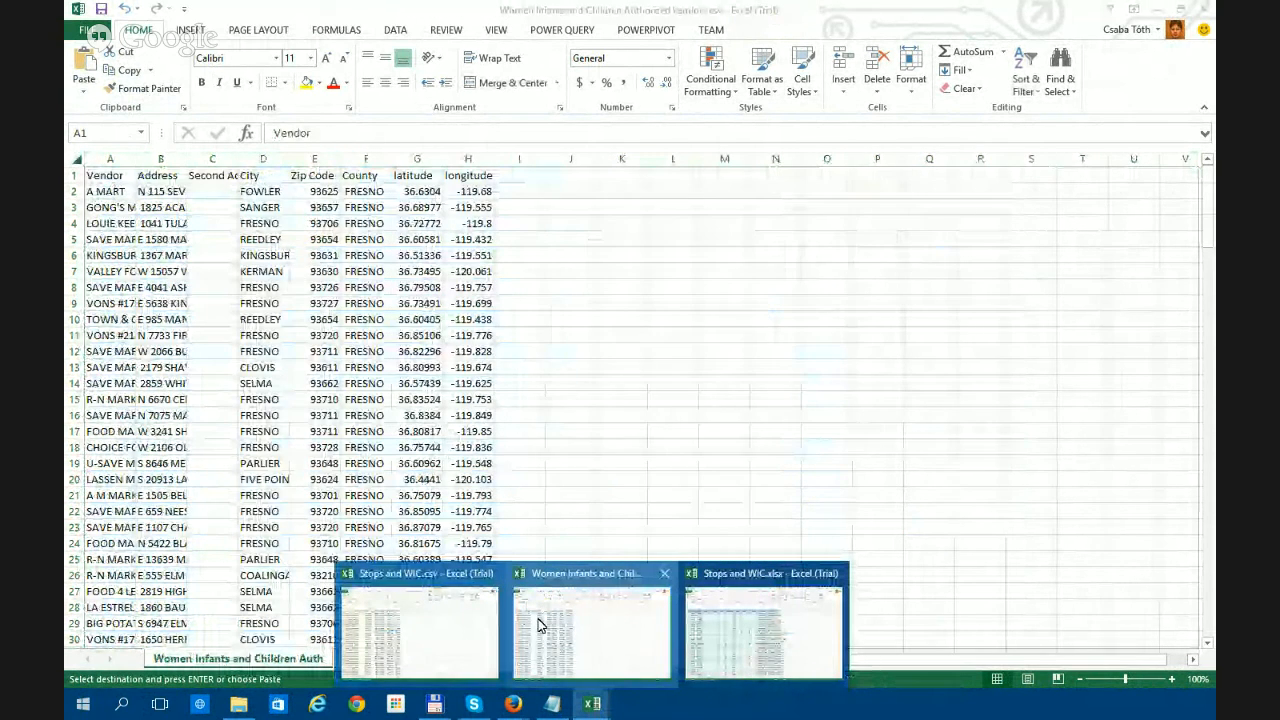
left_click(572, 627)
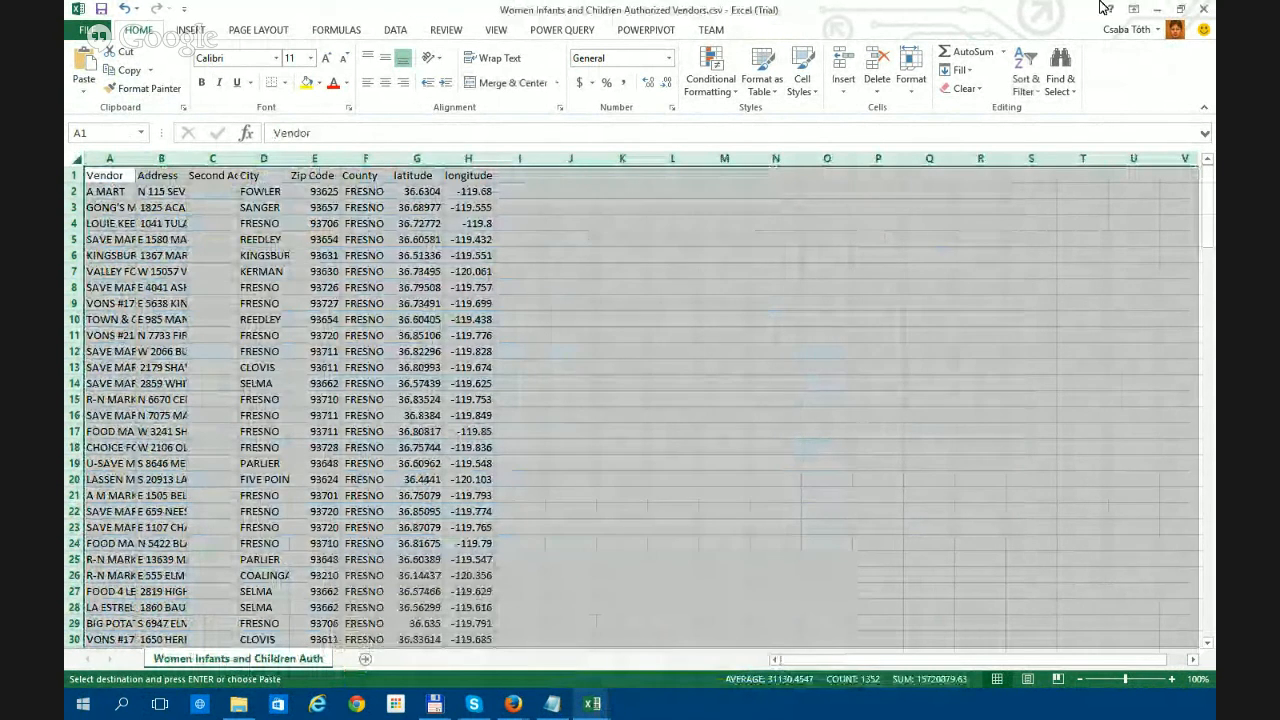
left_click(1204, 9)
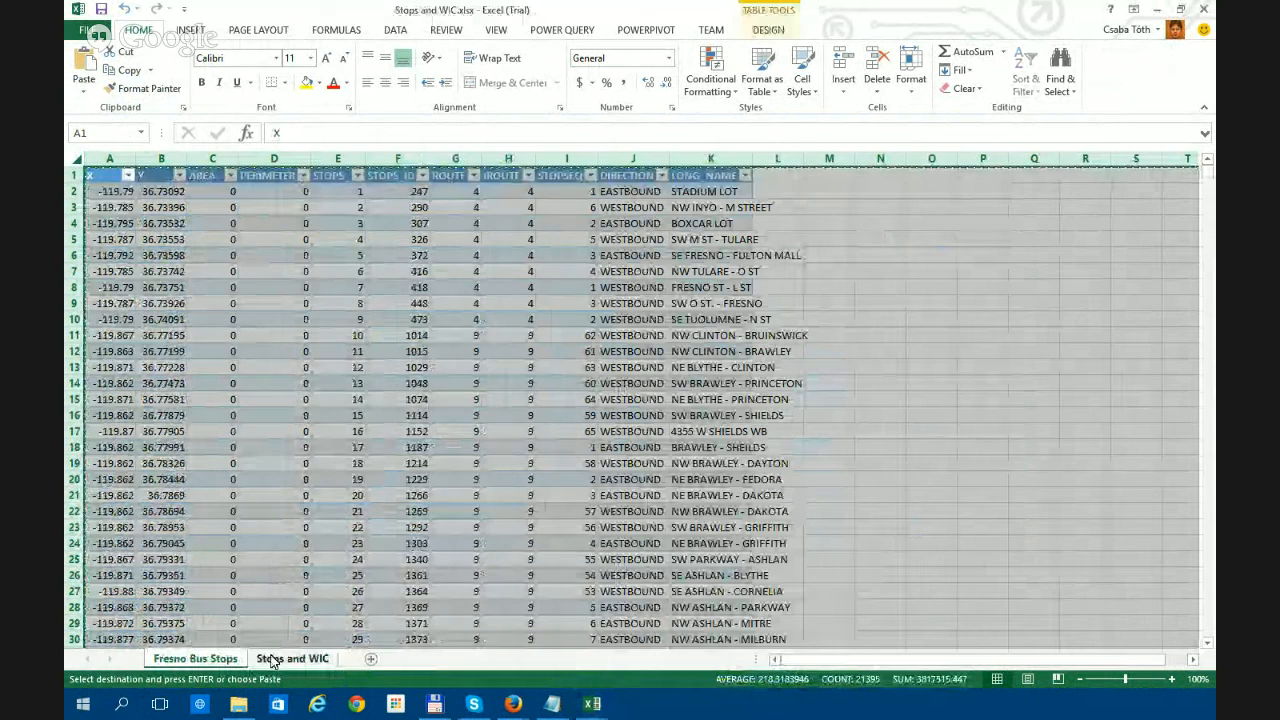
- Switch to Stops and WIC.csv and select the whole of Sheet1 to check its vendor data
mouse_move(590, 704)
left_click(534, 665)
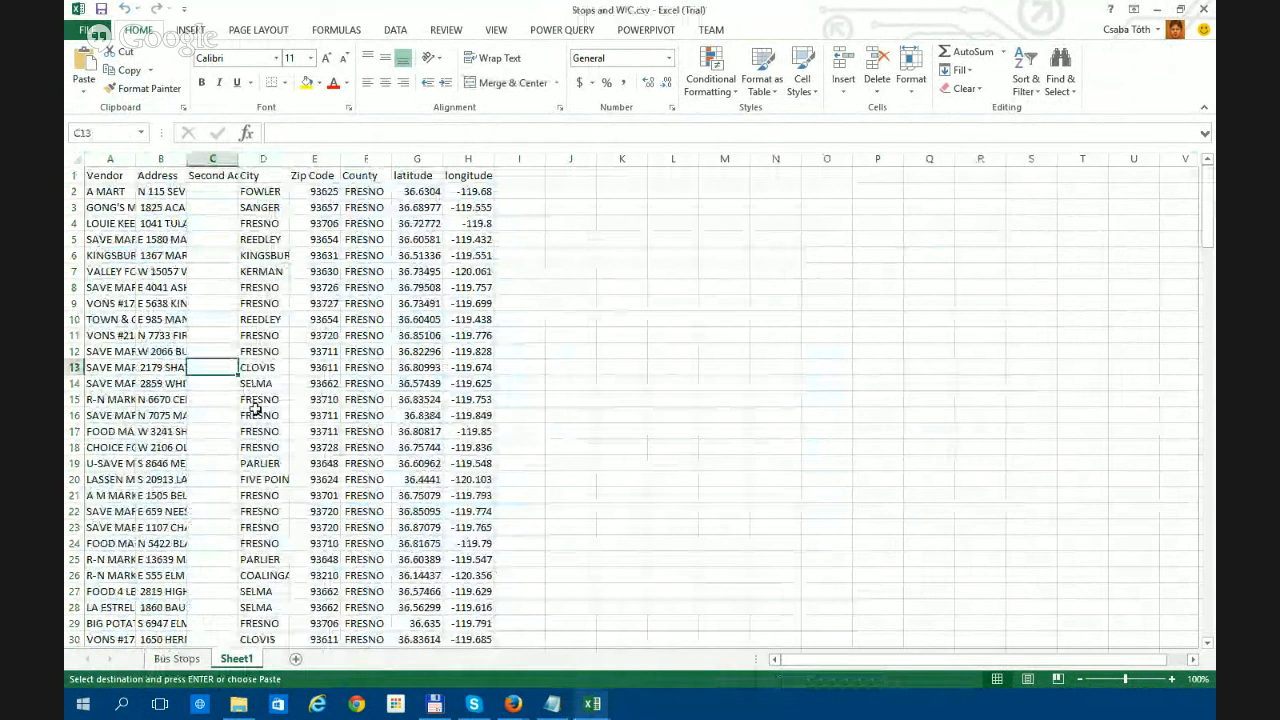
left_click(76, 158)
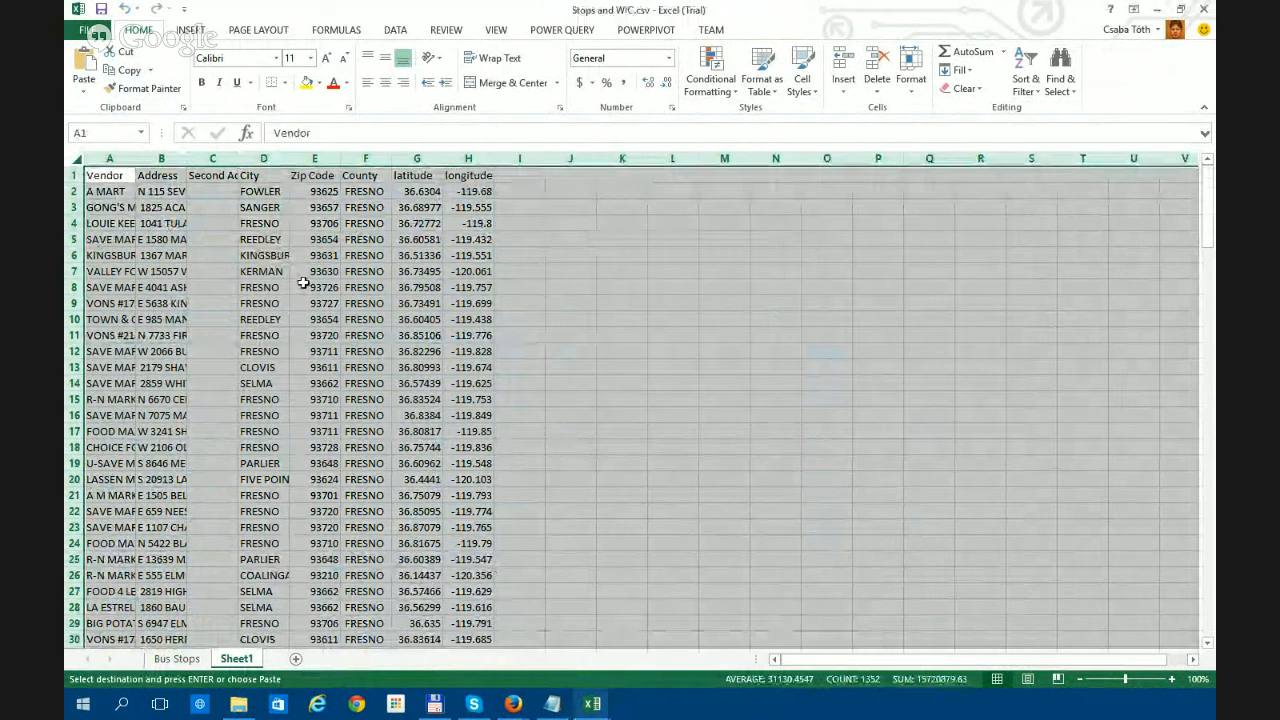
left_click(117, 176)
left_click(76, 160)
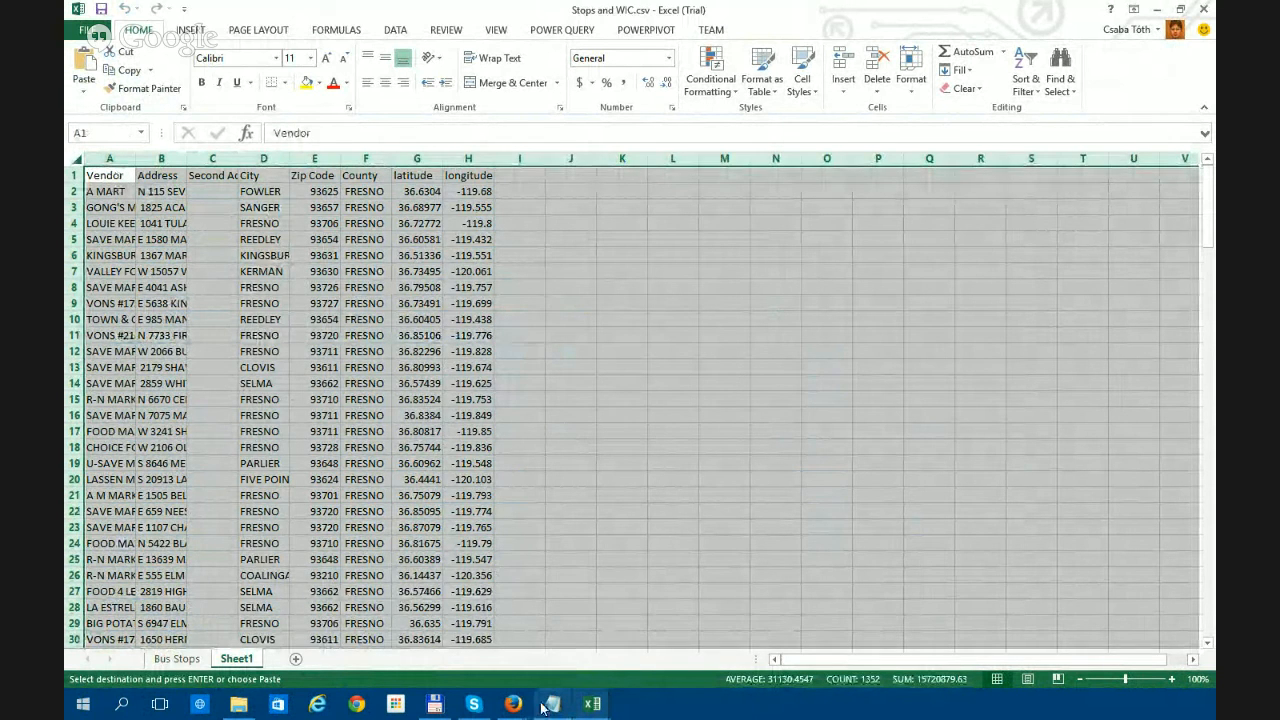
- Open Women Infants and Children Authorized Vendors.csv from the HackForHealth PowerMap Demo folder, review its vendor data and close it
left_click(446, 707)
left_click(445, 706)
left_click(445, 706)
left_click(238, 704)
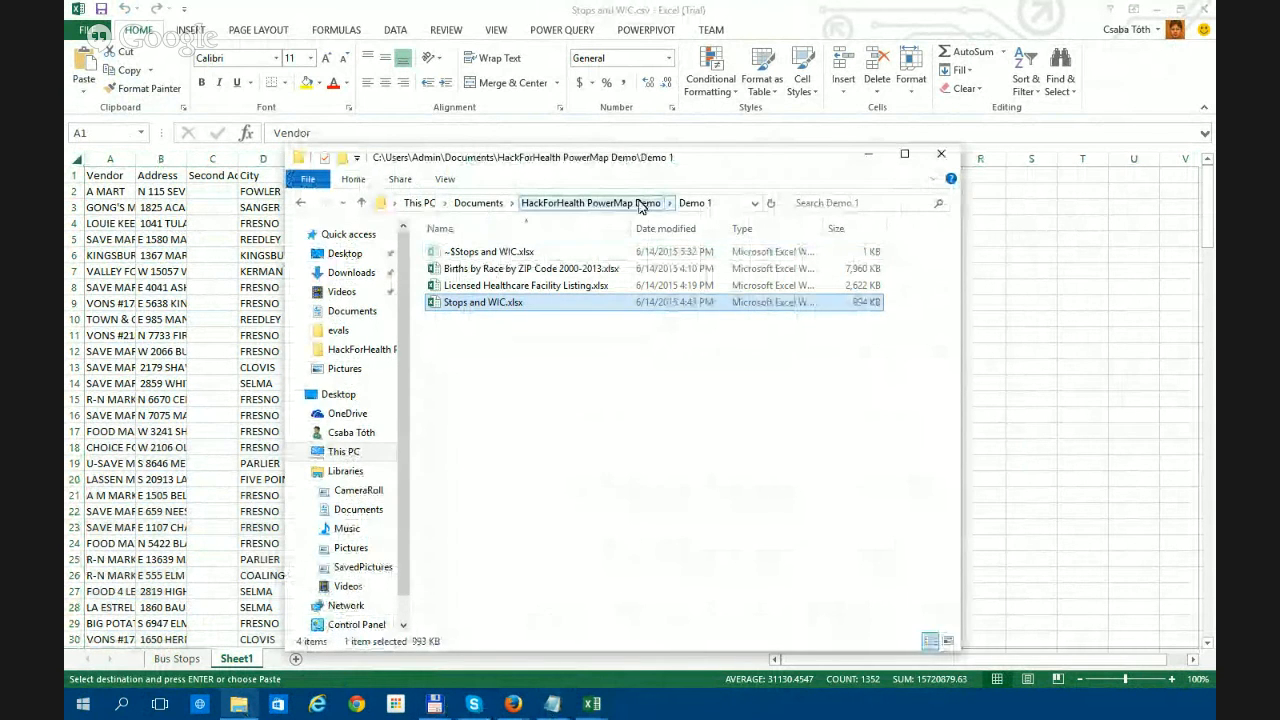
left_click(590, 203)
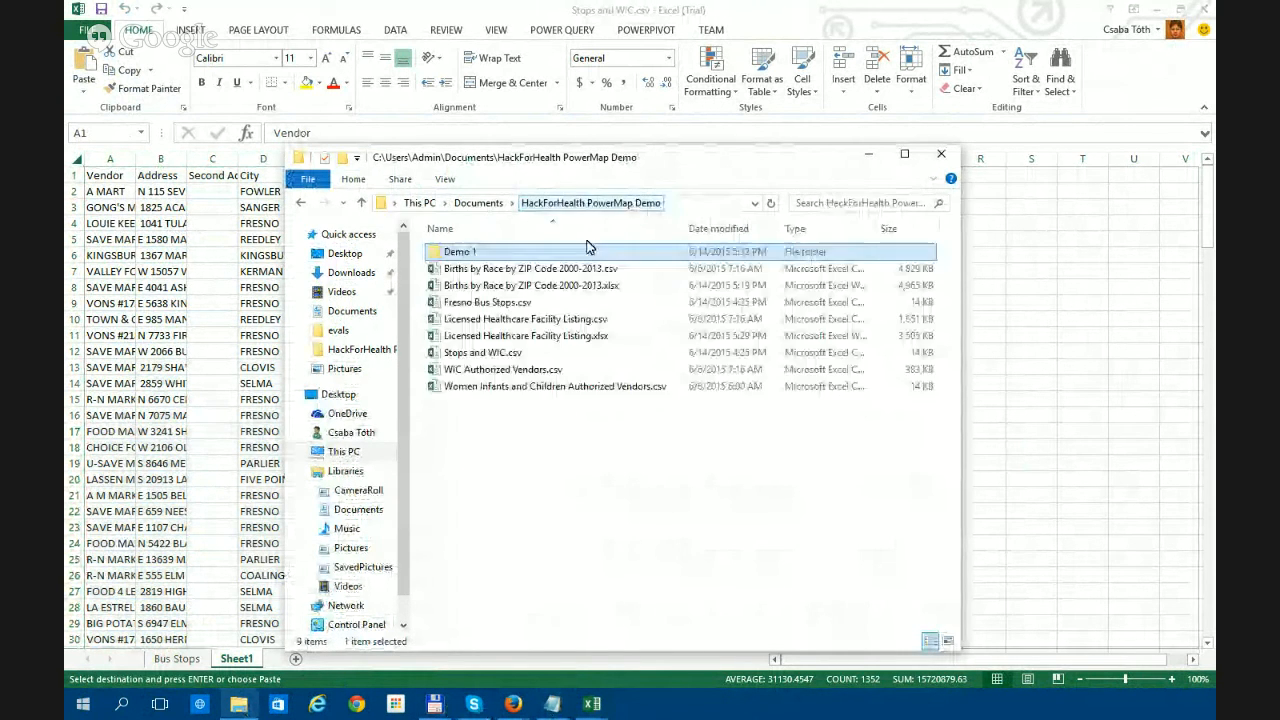
left_click(498, 388)
double_click(498, 390)
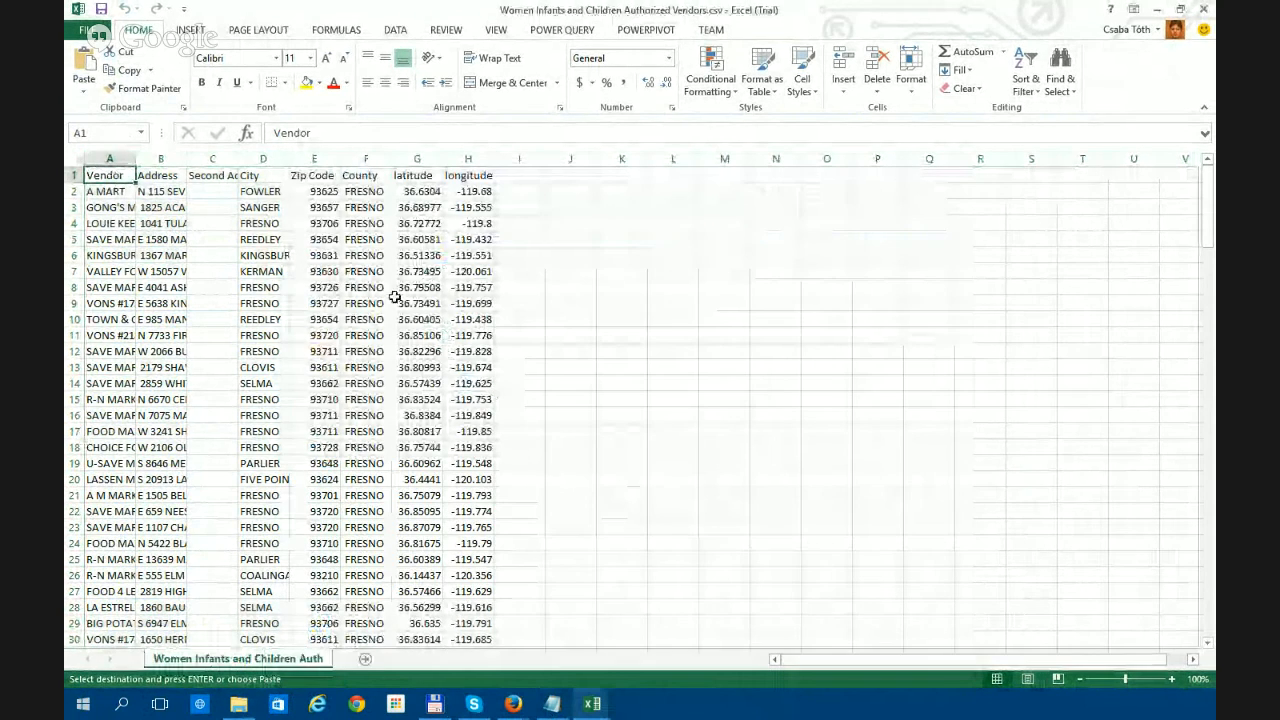
left_click(1204, 9)
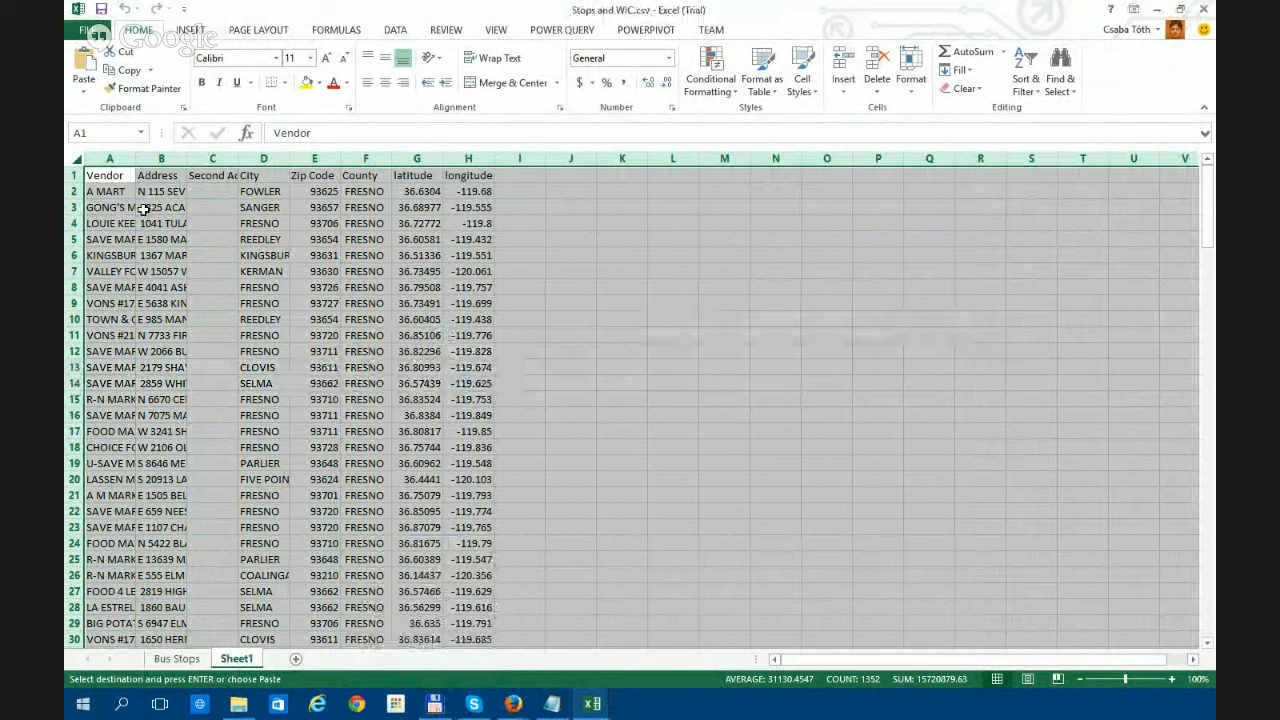
- Switch to Stops and WIC.xlsx and check the actions available for the whole Fresno Bus Stops worksheet
left_click(118, 178)
mouse_move(592, 704)
left_click(675, 640)
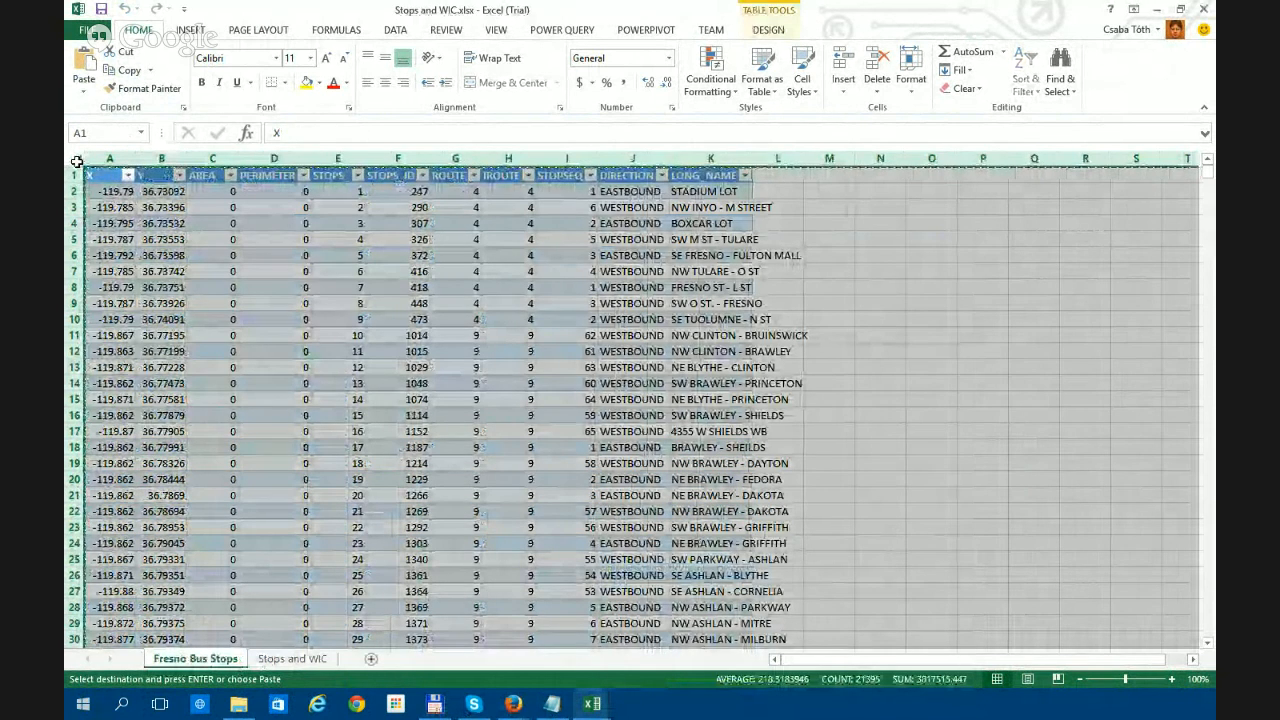
right_click(76, 161)
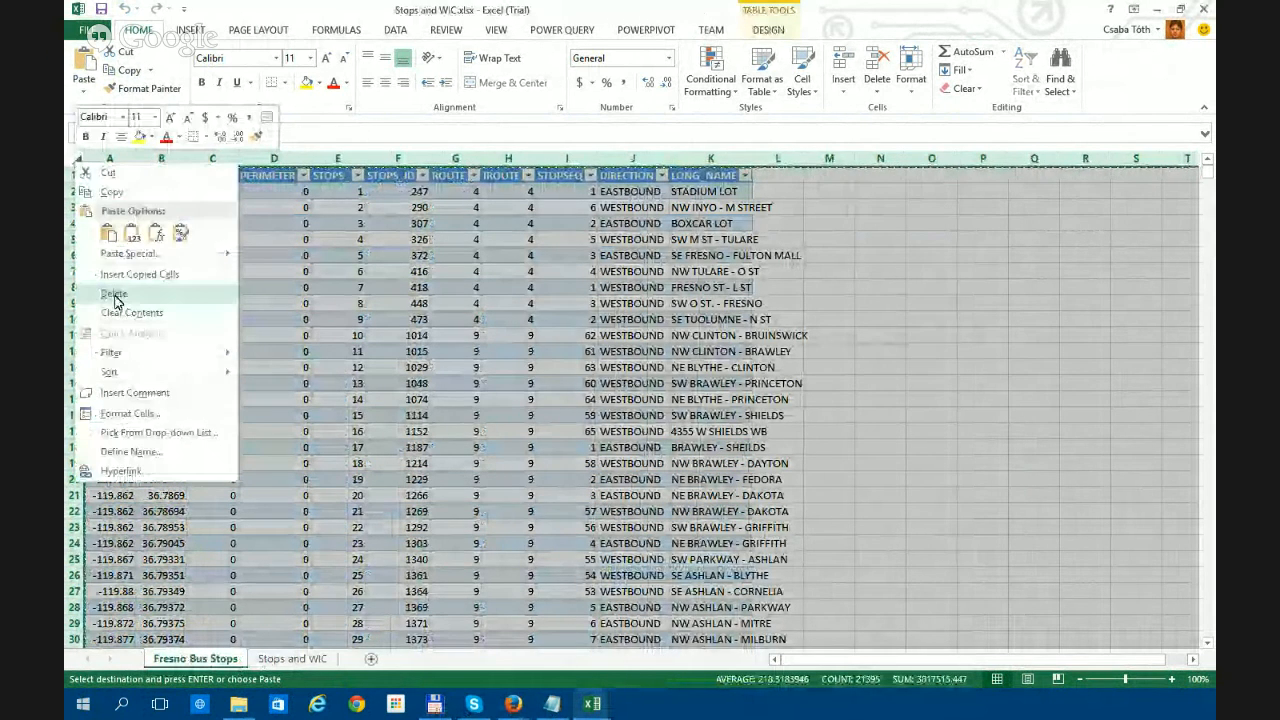
mouse_move(138, 355)
key("Escape")
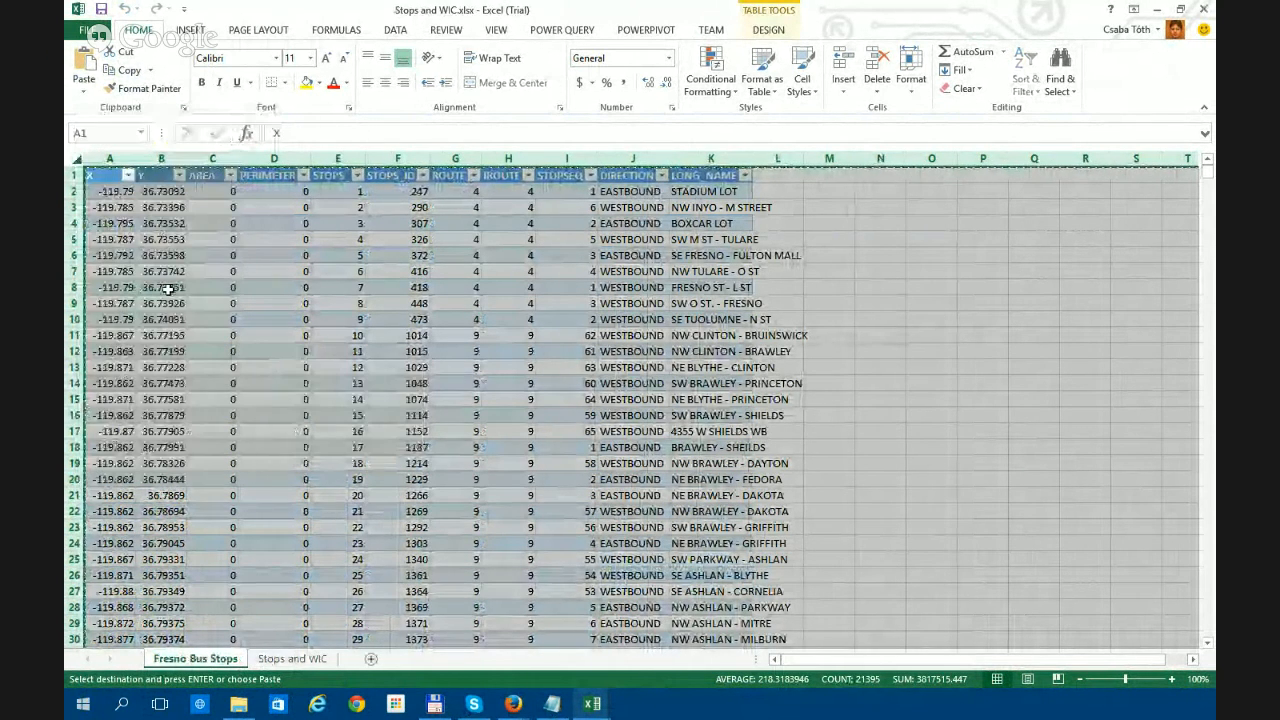
- Return to Stops and WIC.csv and review the full extent of the vendor data on Sheet1
left_click(592, 704)
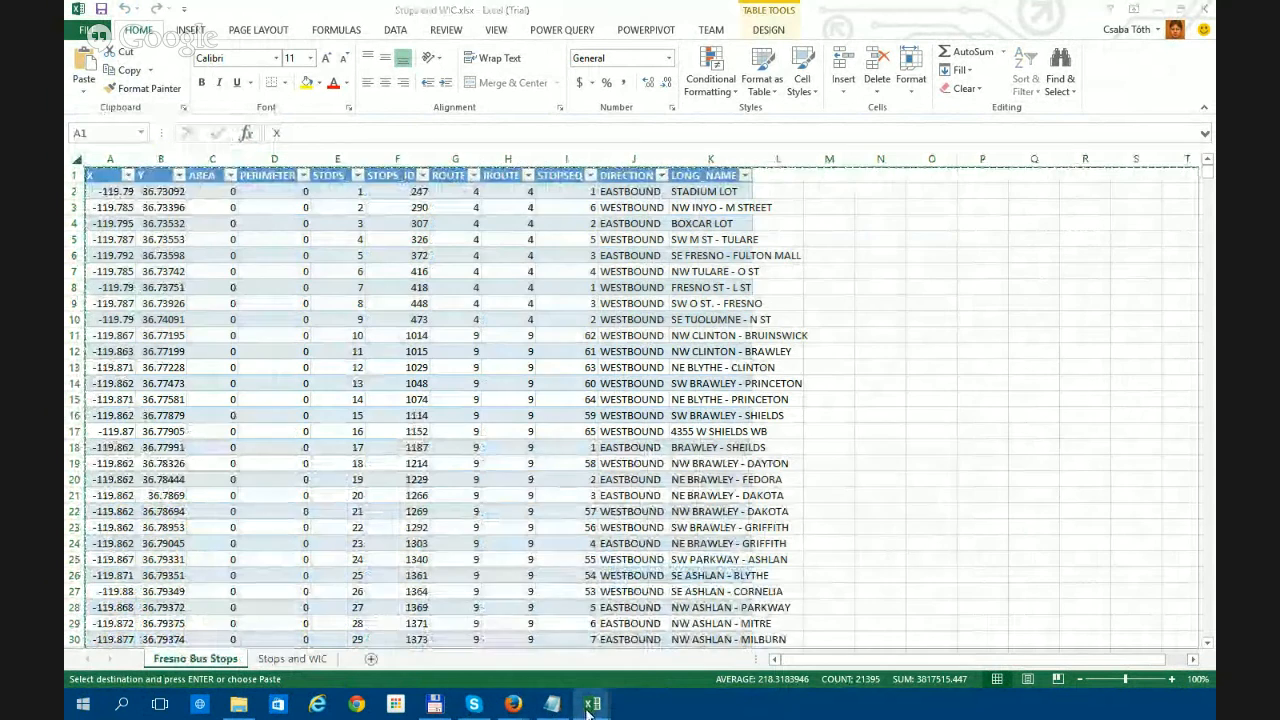
left_click(534, 640)
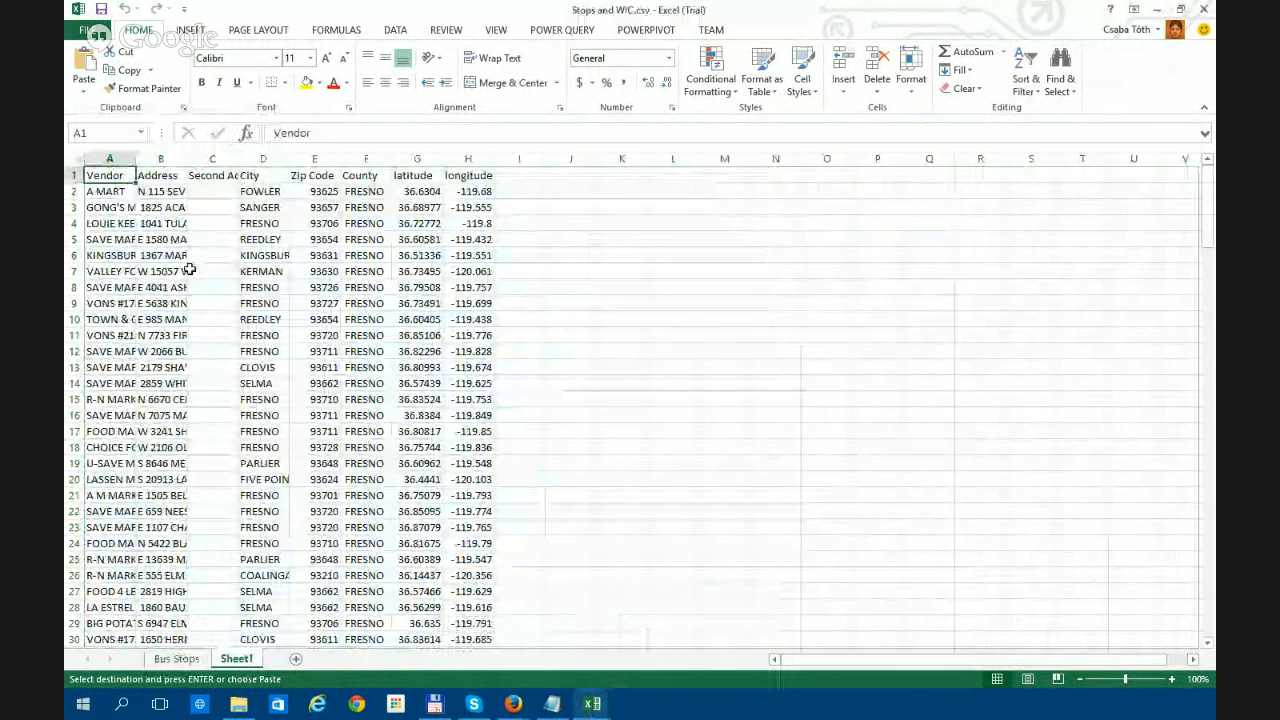
left_click(77, 161)
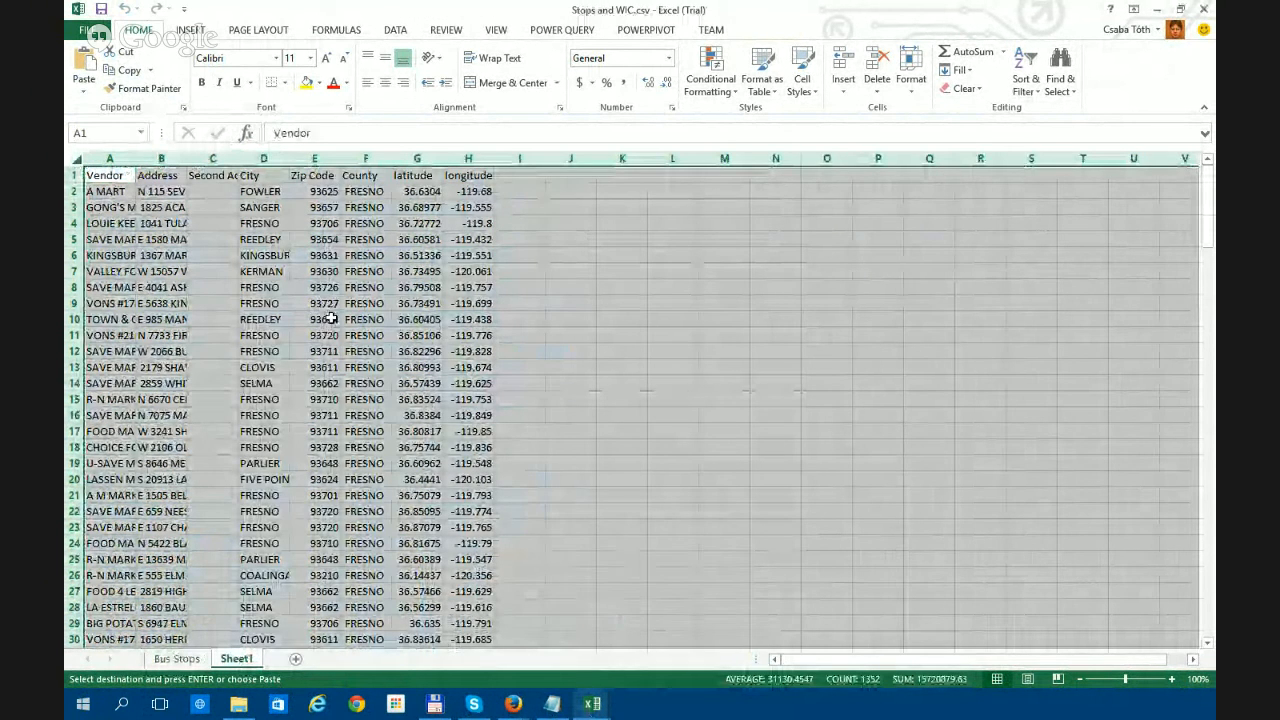
left_click(117, 178)
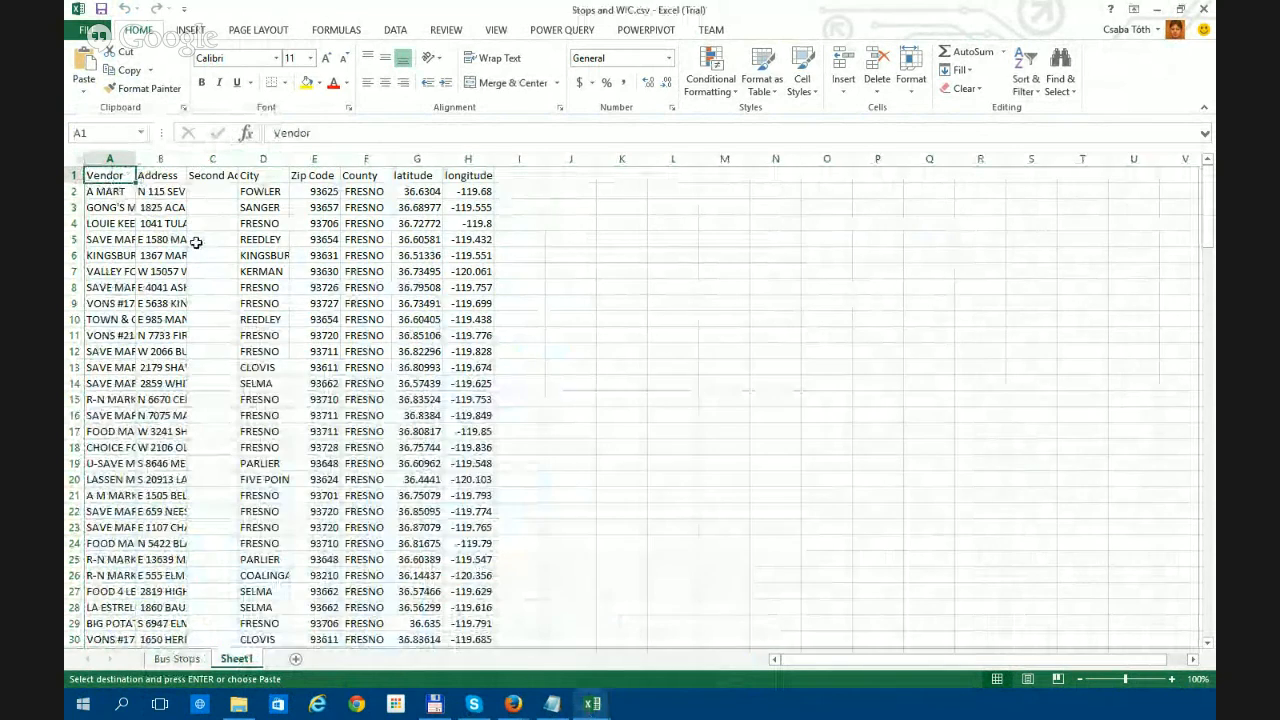
- Switch to Stops and WIC.xlsx and review the bus stop rows of the Fresno Bus Stops table
mouse_move(592, 704)
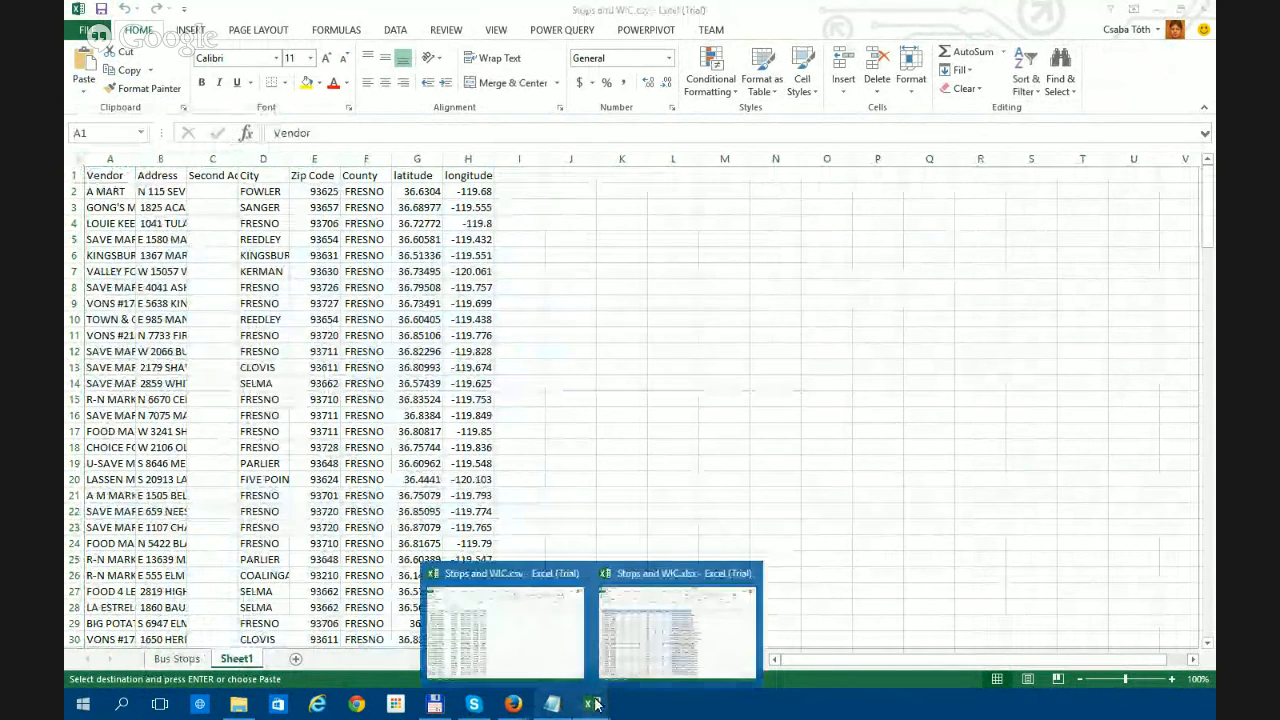
left_click(612, 625)
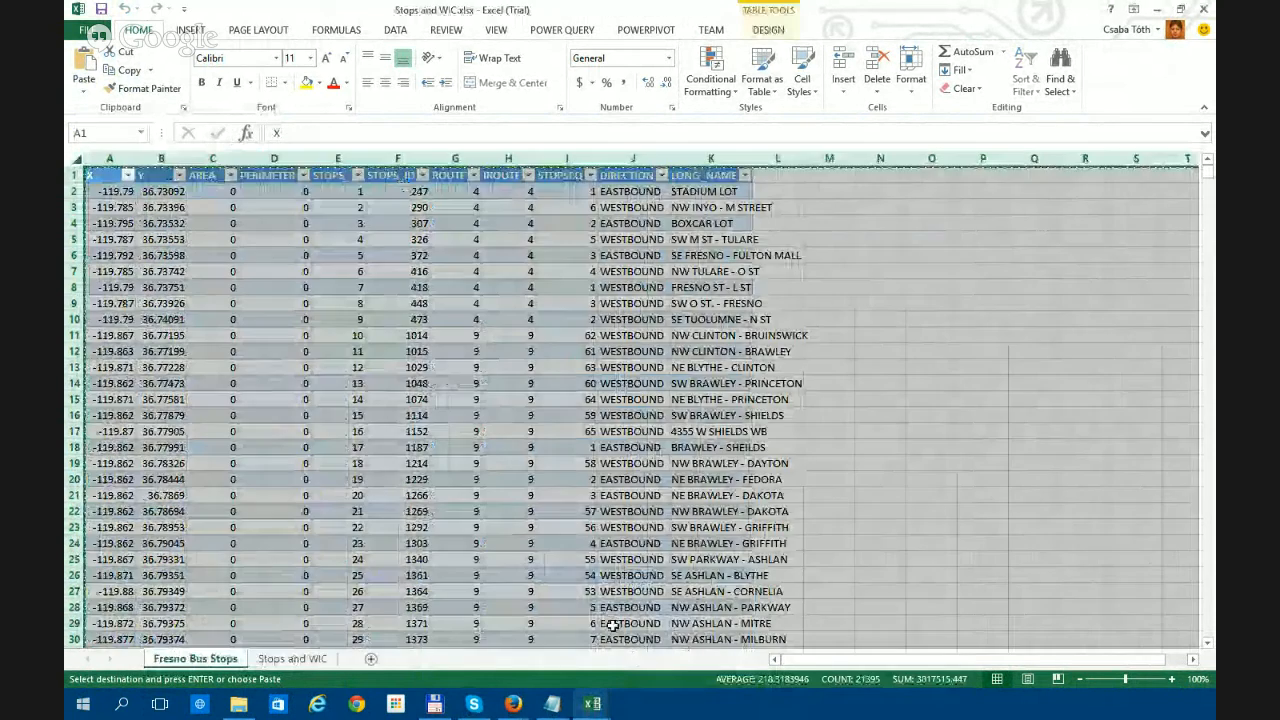
left_click(108, 190)
left_click_drag(103, 190, 675, 647)
left_click(633, 575)
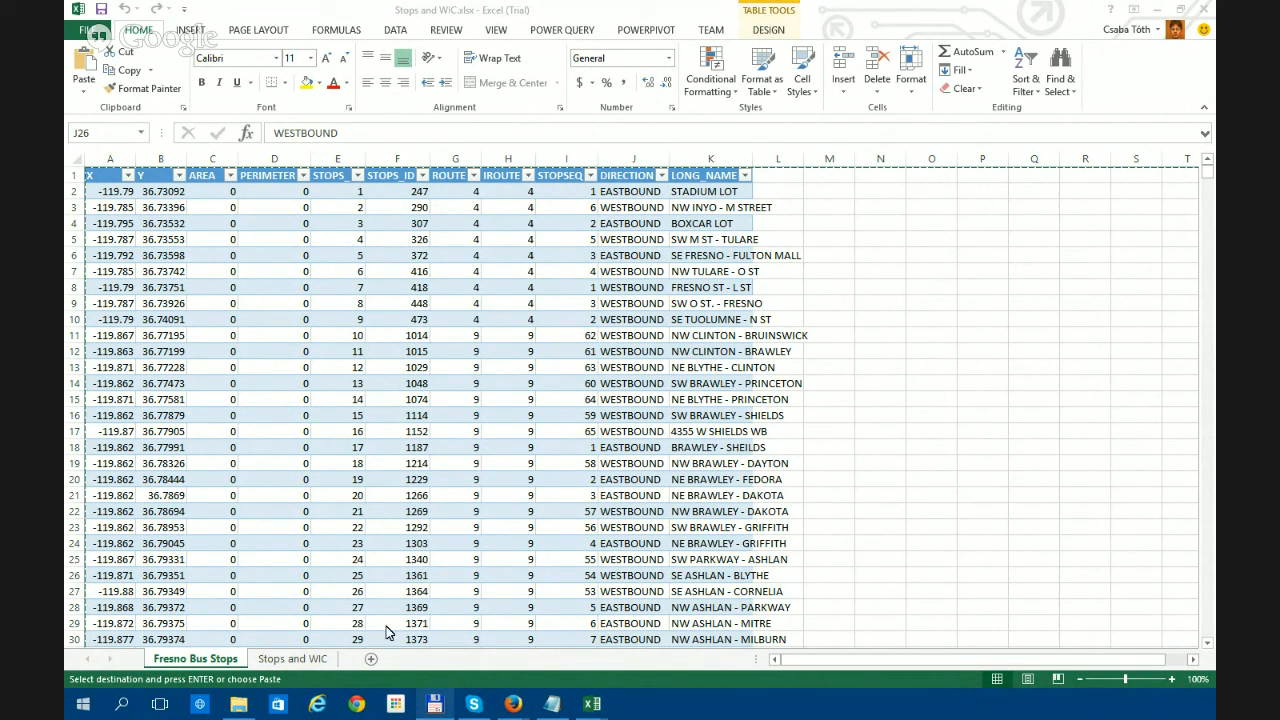
- Check the files in the HackForHealth PowerMap Demo folder and display the insert commands for Stops and WIC.xlsx
left_click(238, 704)
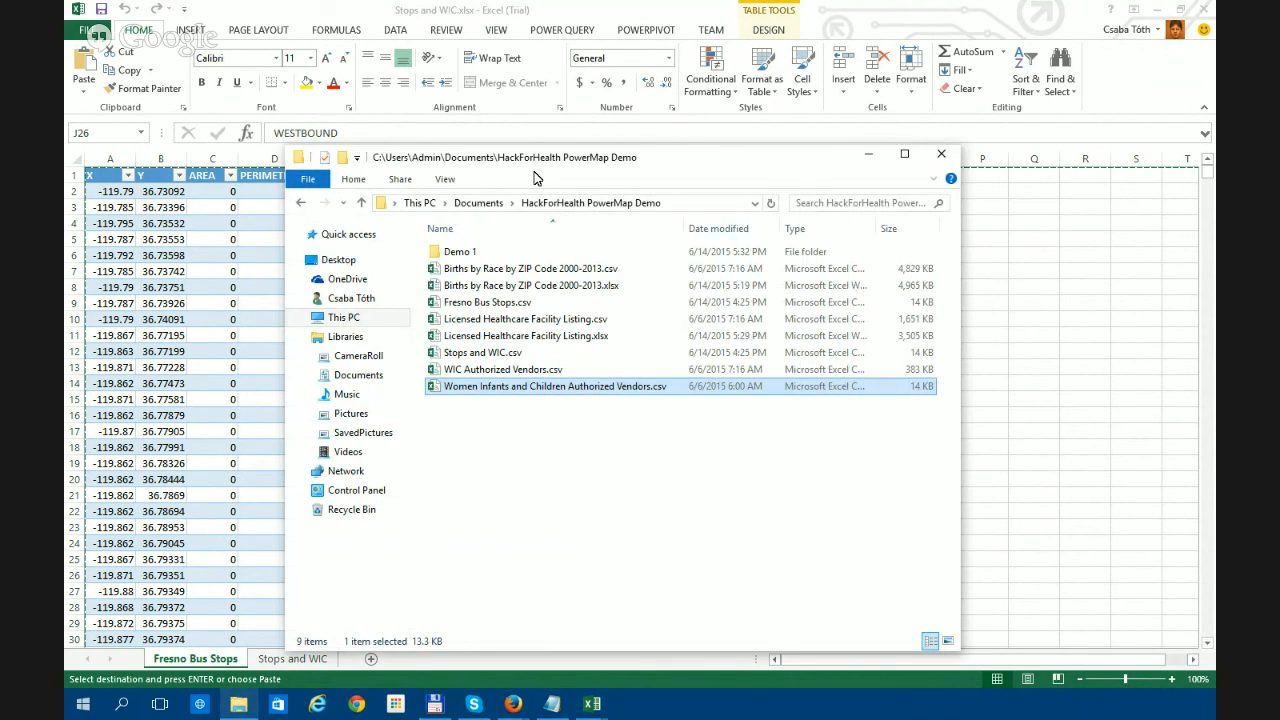
left_click_drag(543, 170, 732, 172)
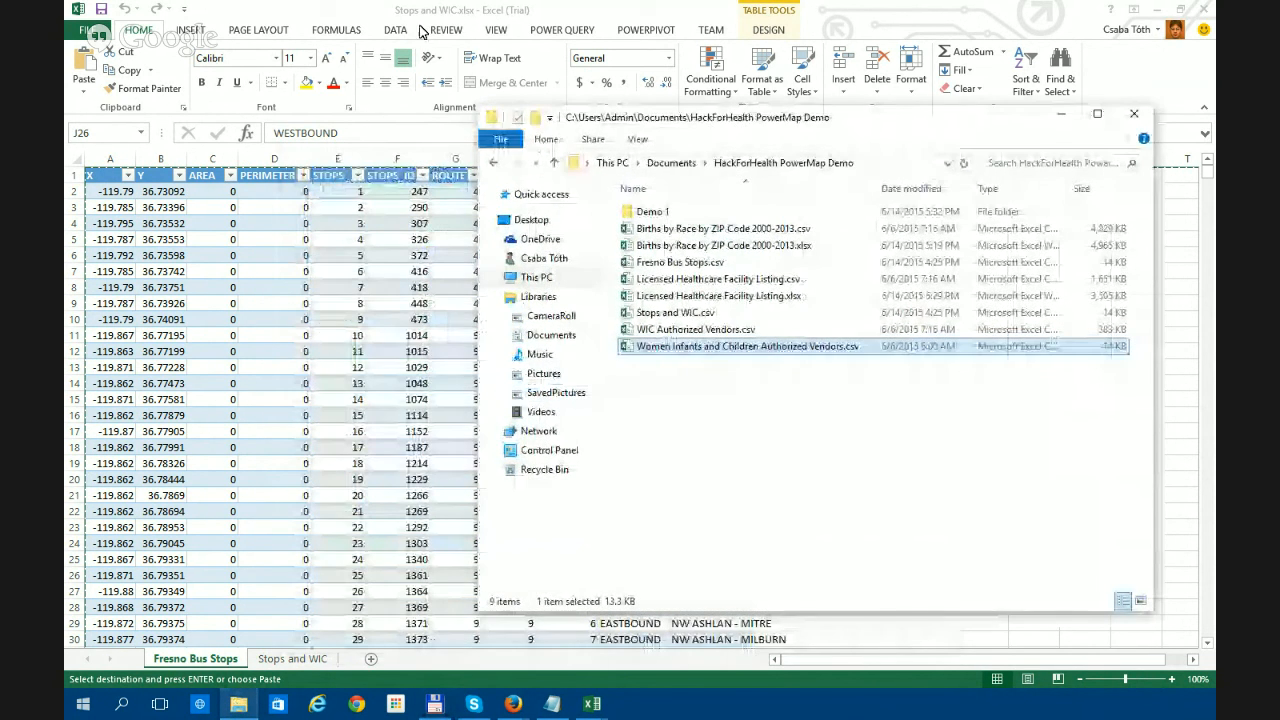
left_click(366, 8)
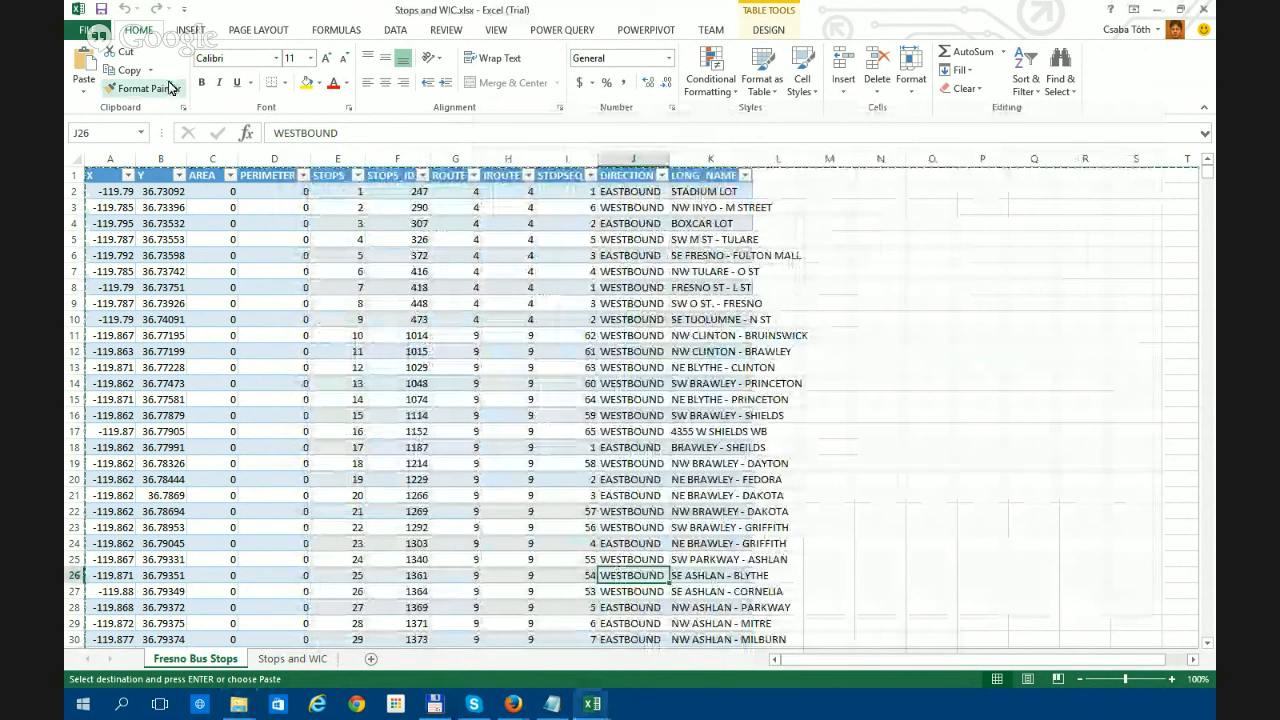
left_click(190, 30)
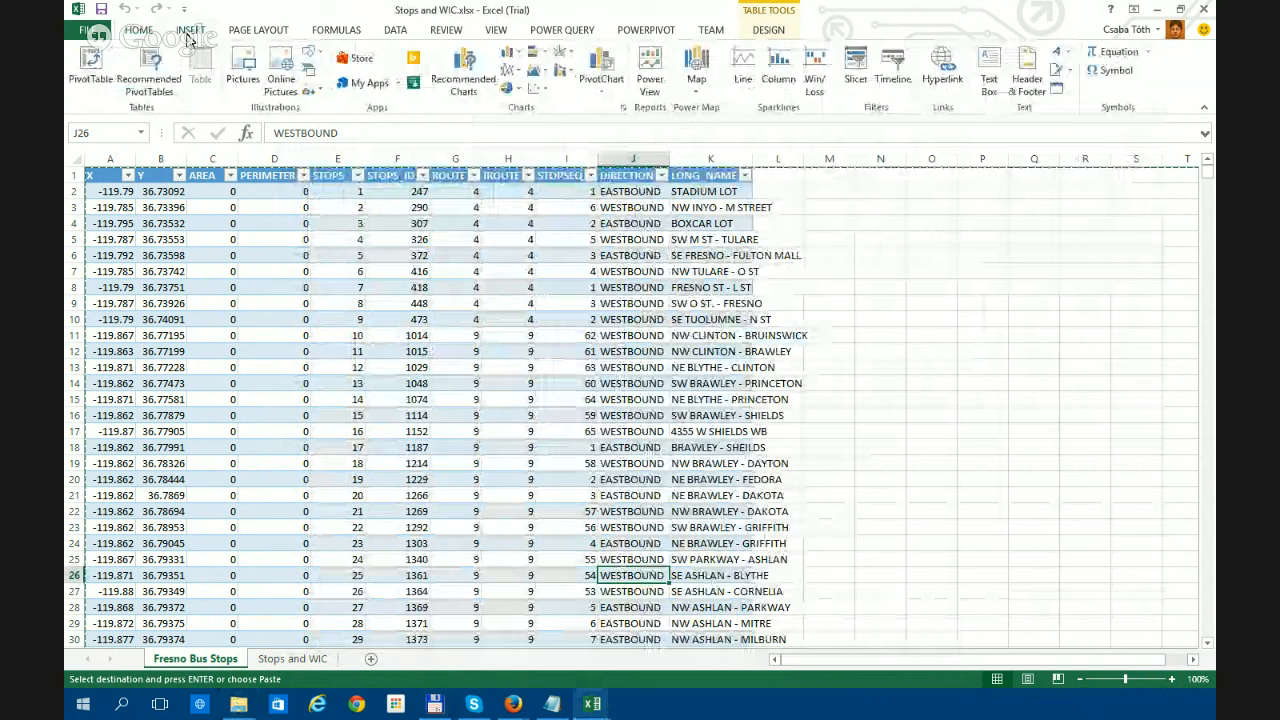
- Copy the X header cell of the Fresno Bus Stops table and open the Stops and WIC sheet
right_click(101, 175)
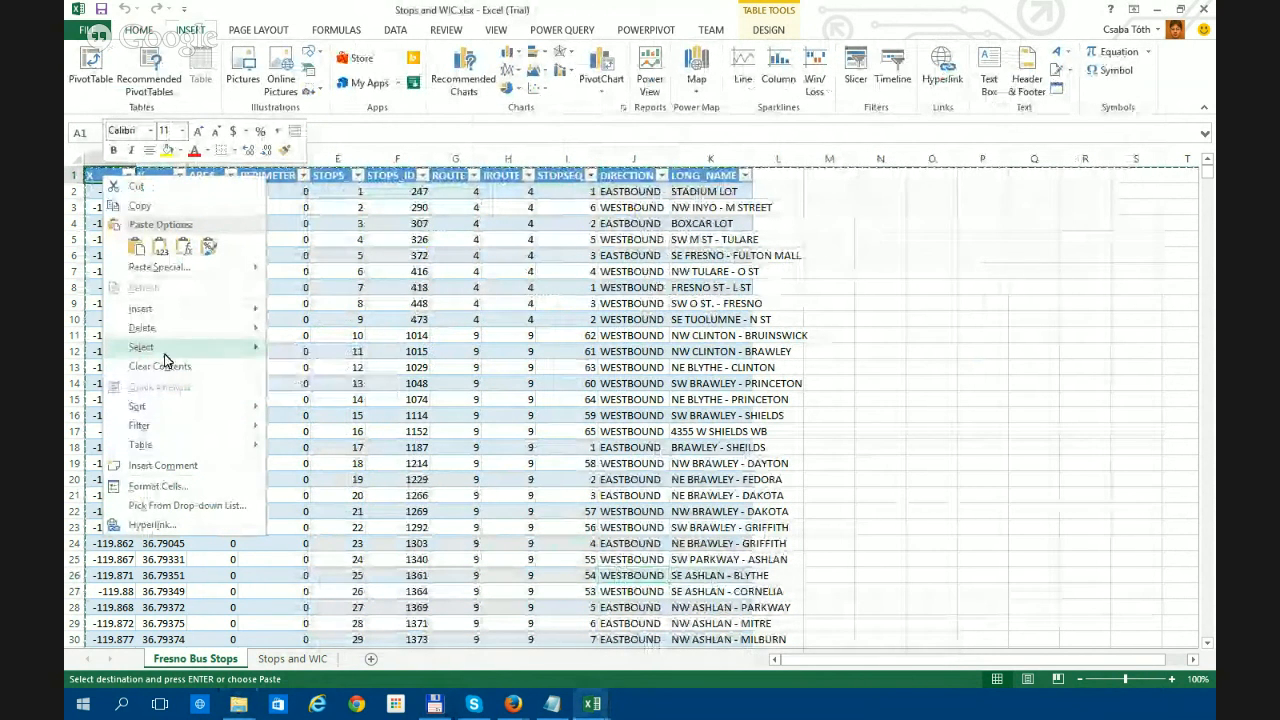
left_click(150, 206)
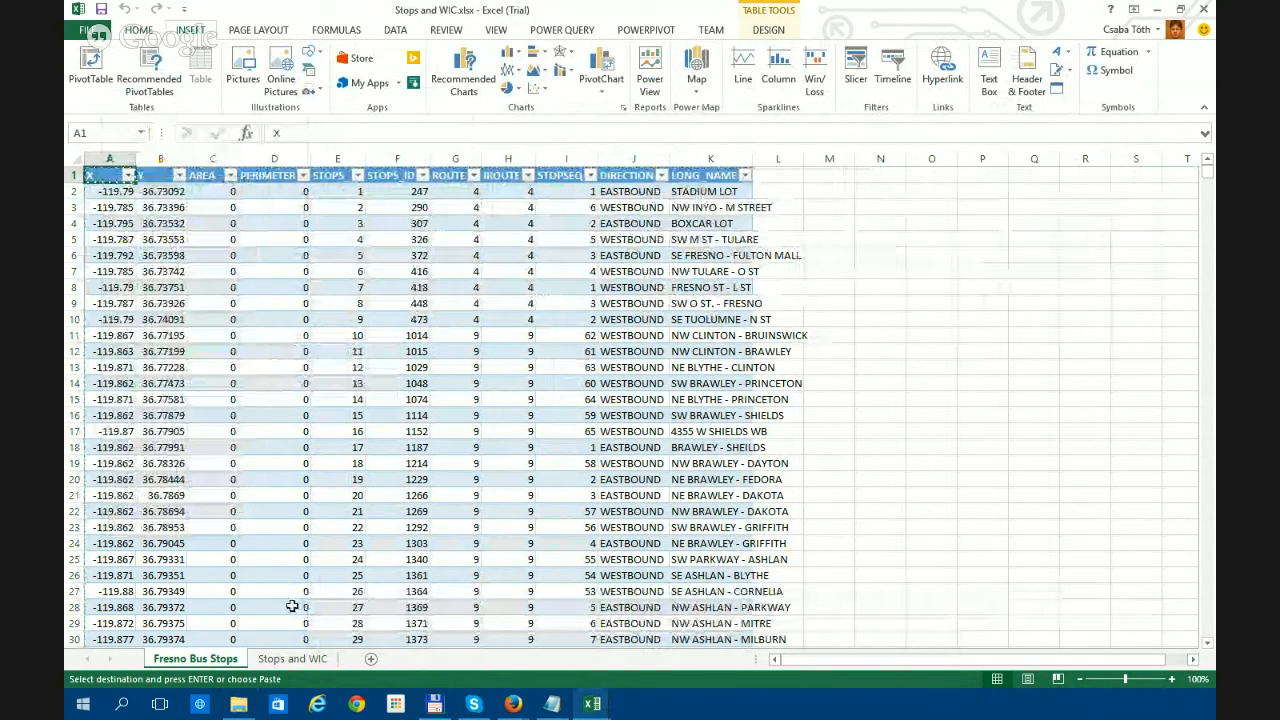
left_click(292, 659)
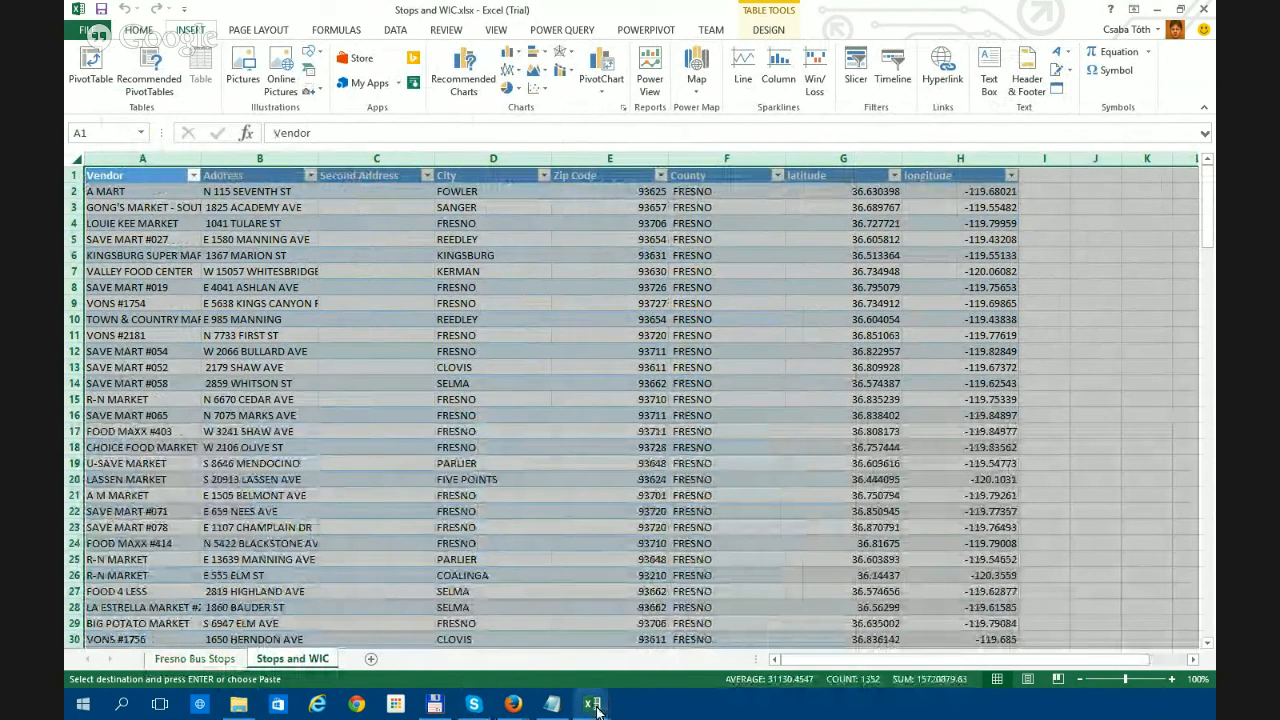
- Switch to Stops and WIC.csv and try to paste the copied content over the whole of Sheet1, including as values only
mouse_move(592, 704)
left_click(568, 674)
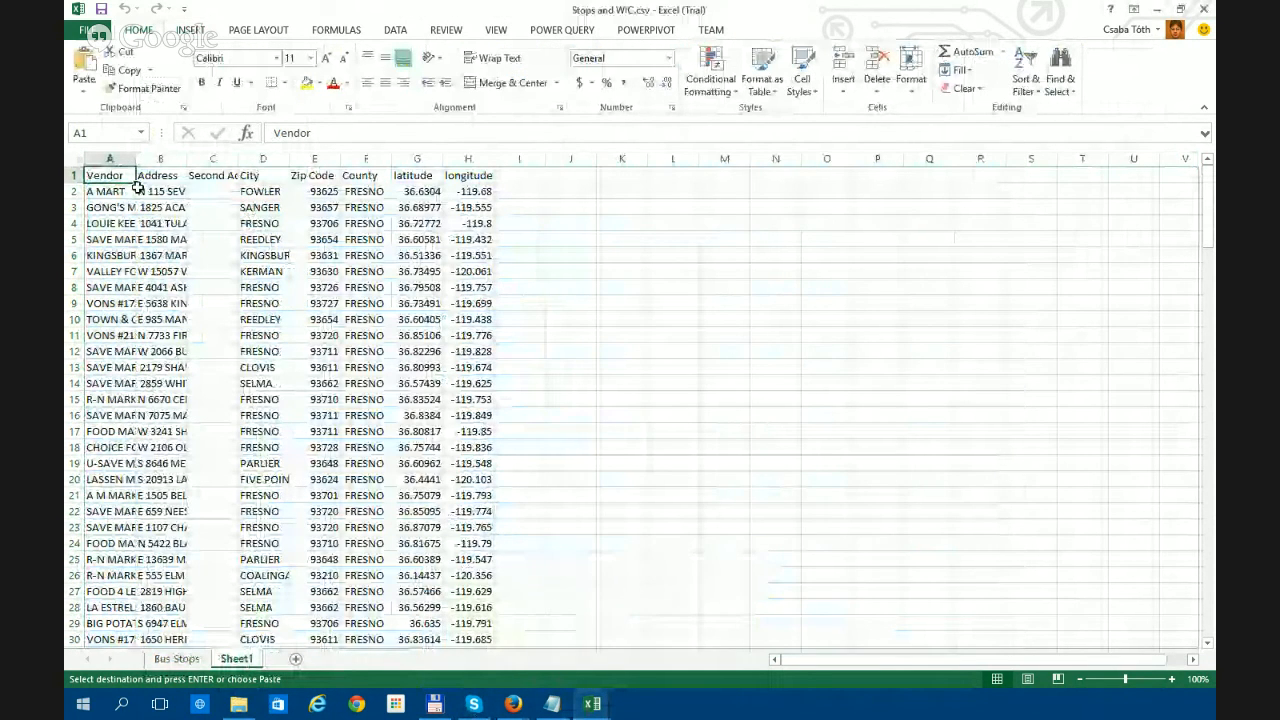
left_click(77, 160)
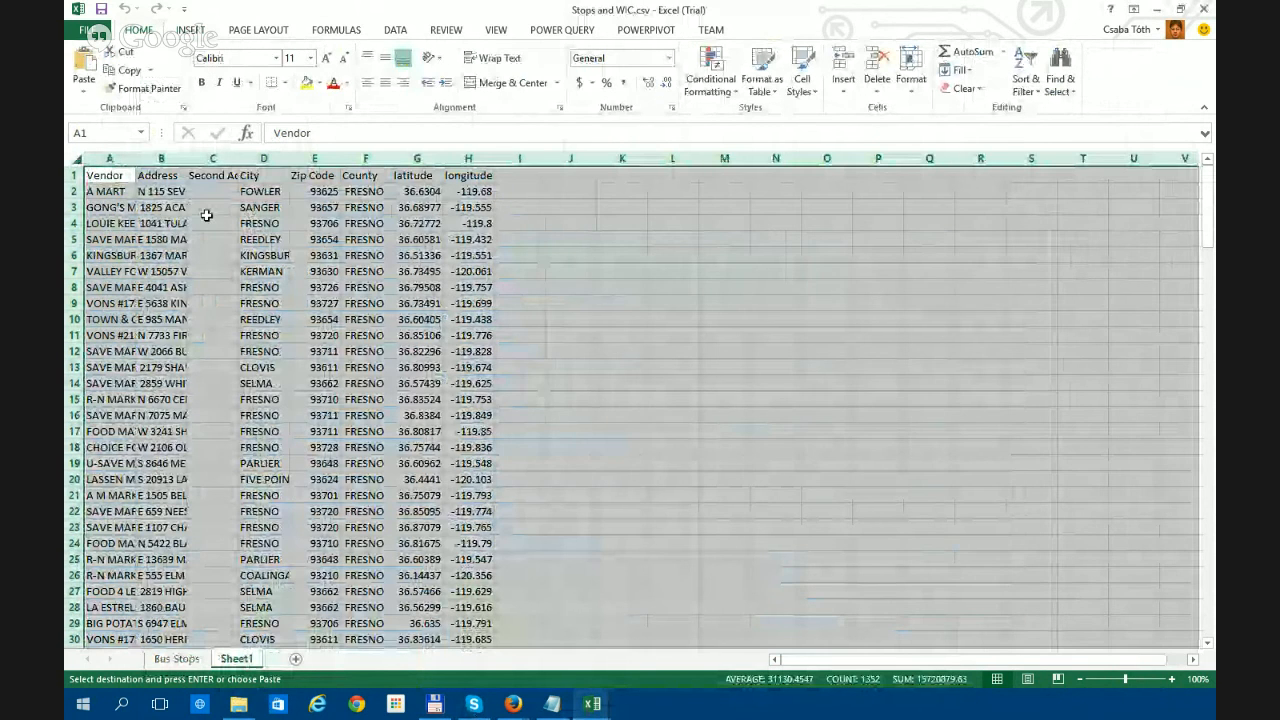
right_click(80, 162)
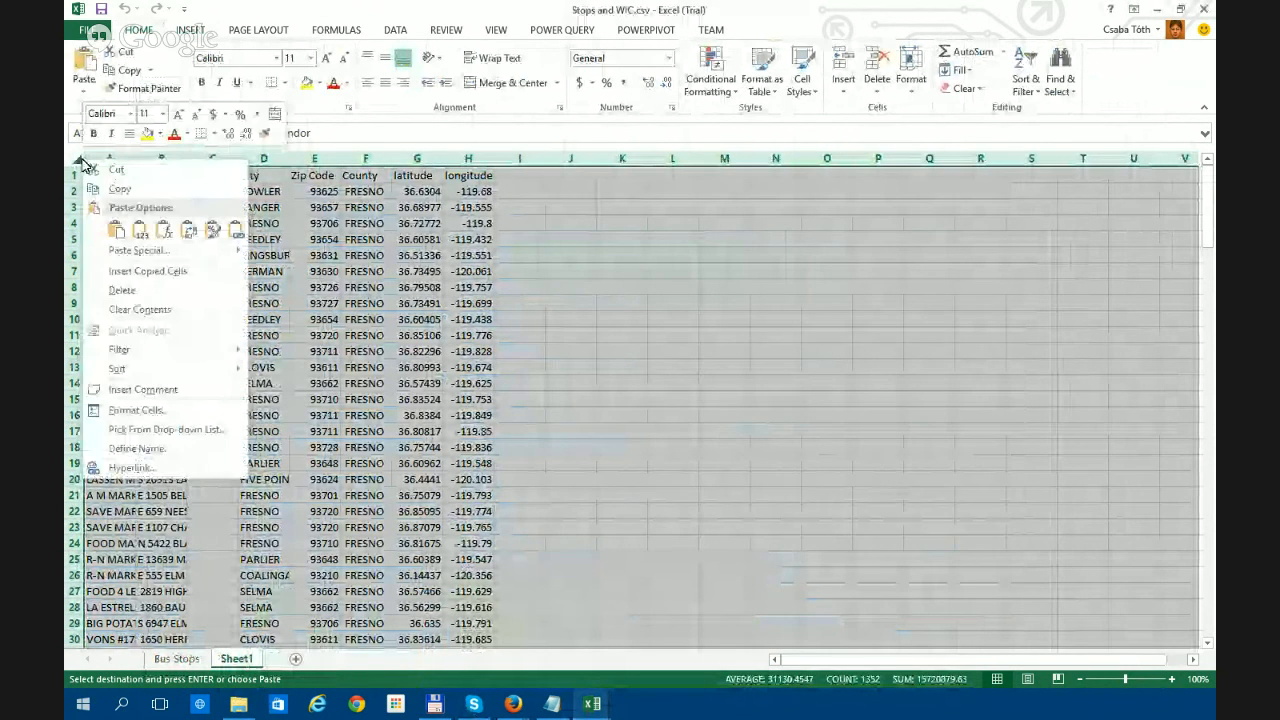
left_click(118, 235)
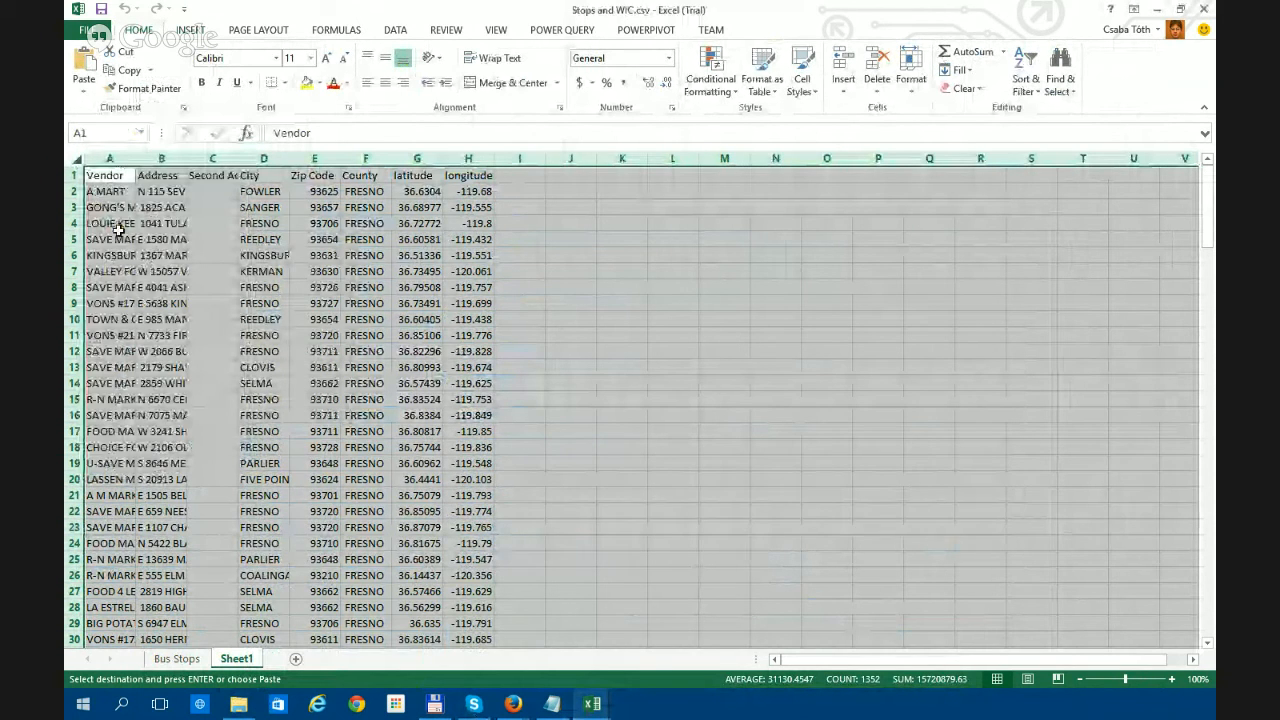
right_click(79, 163)
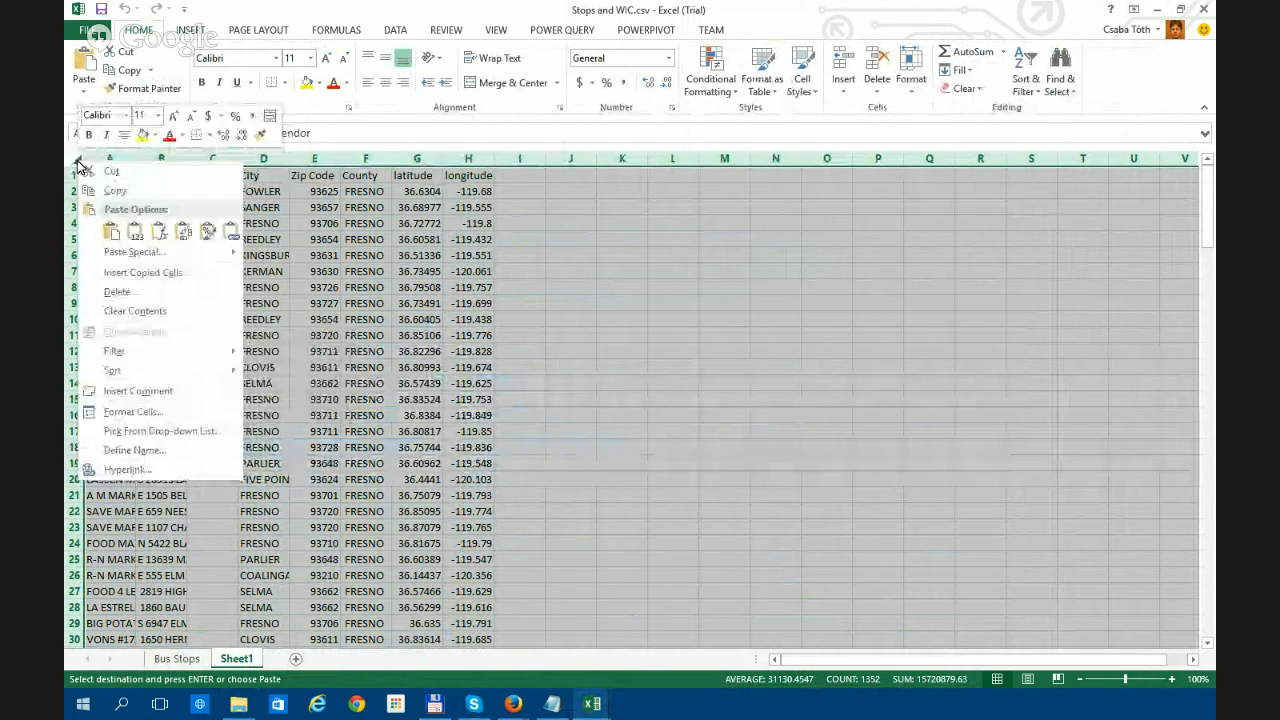
left_click(136, 236)
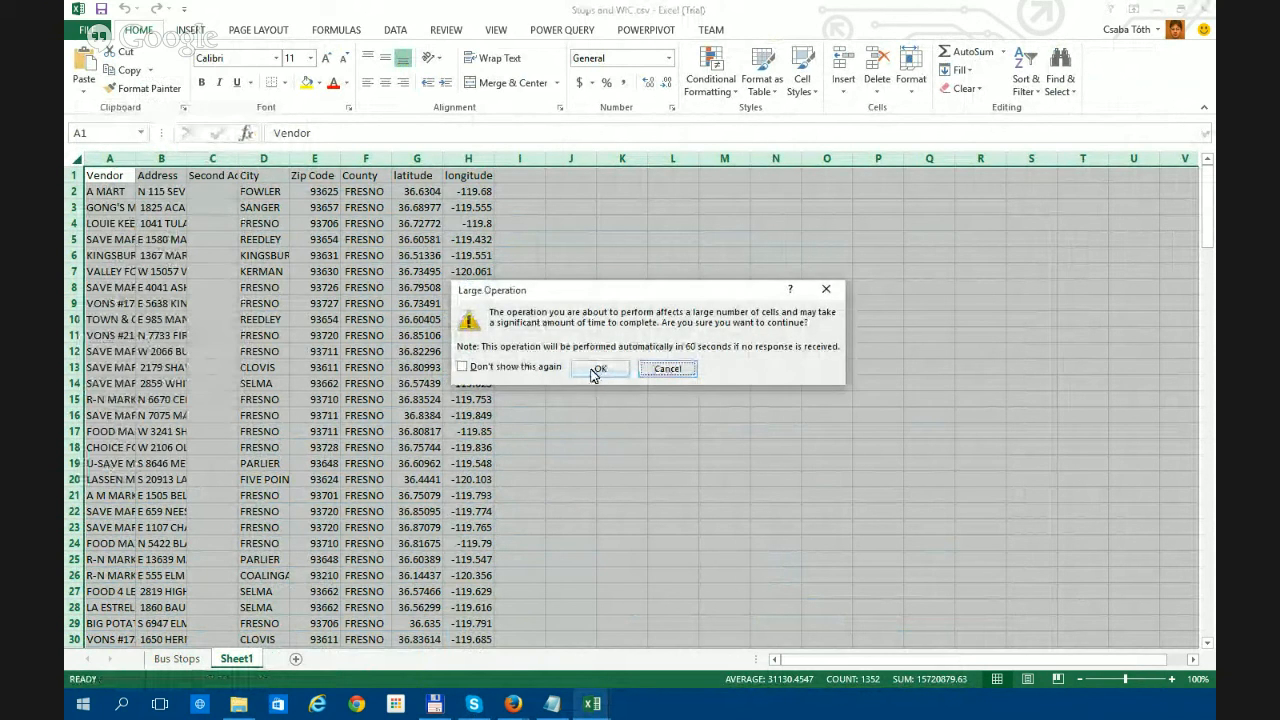
left_click(596, 370)
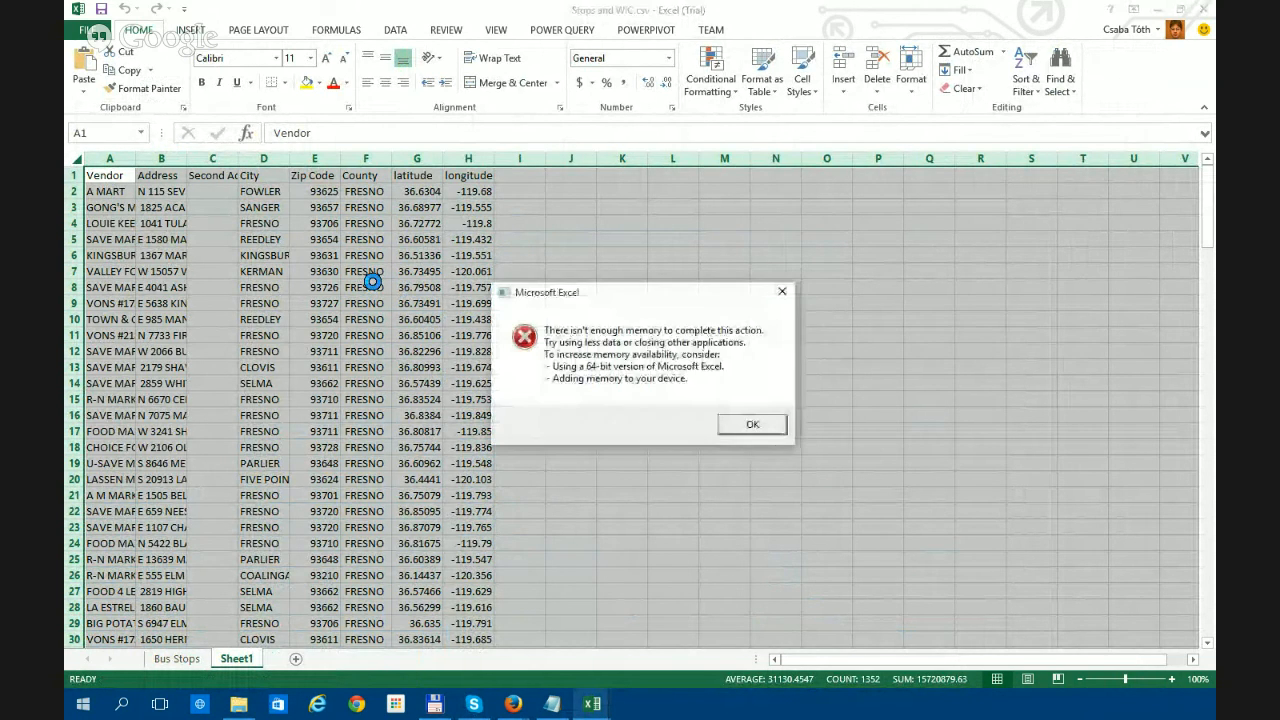
left_click(749, 425)
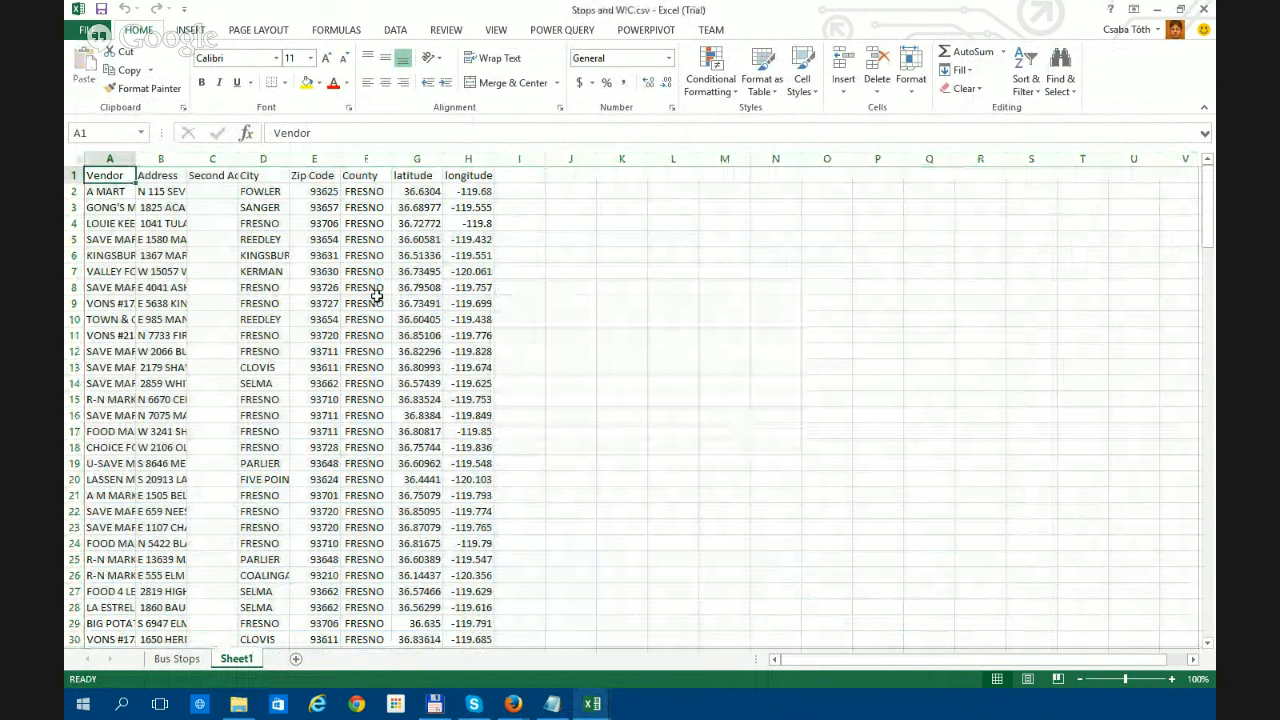
- Close Stops and WIC.xlsx, check the sheets of Stops and WIC.csv, and close it without saving the changes
left_click(78, 161)
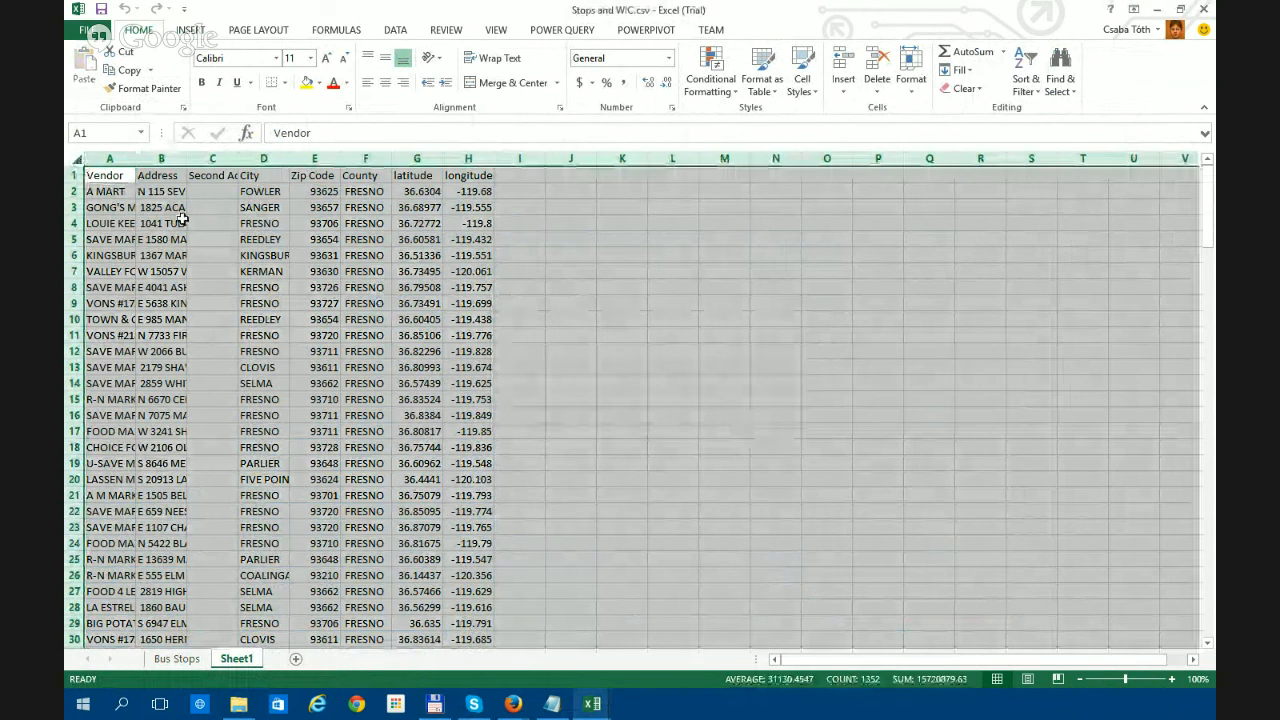
left_click(172, 208)
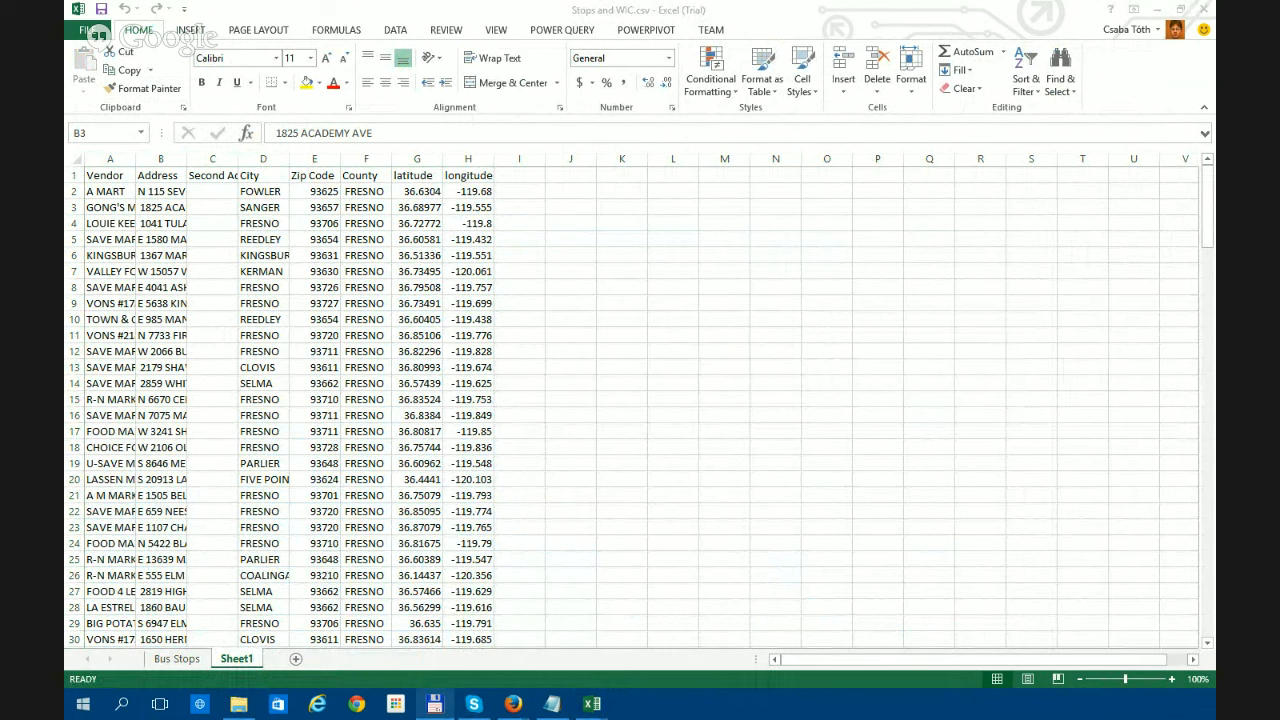
mouse_move(592, 704)
mouse_move(640, 636)
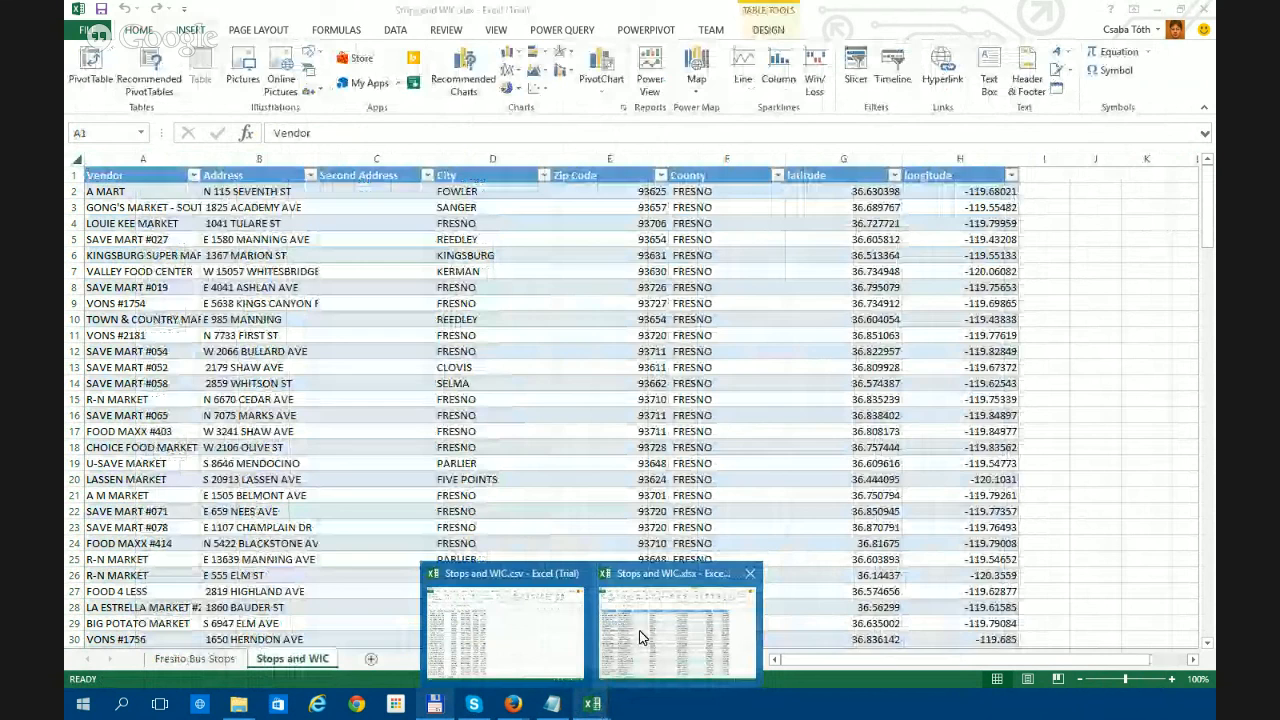
left_click(648, 633)
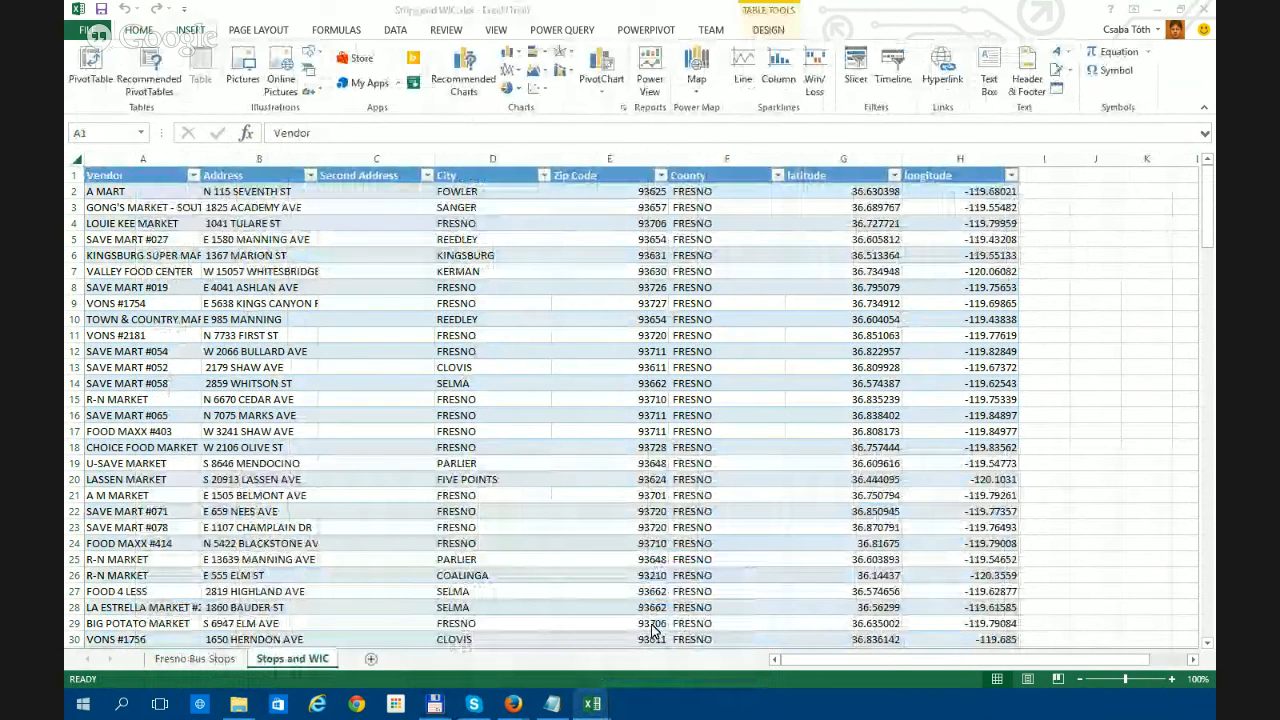
left_click(1204, 9)
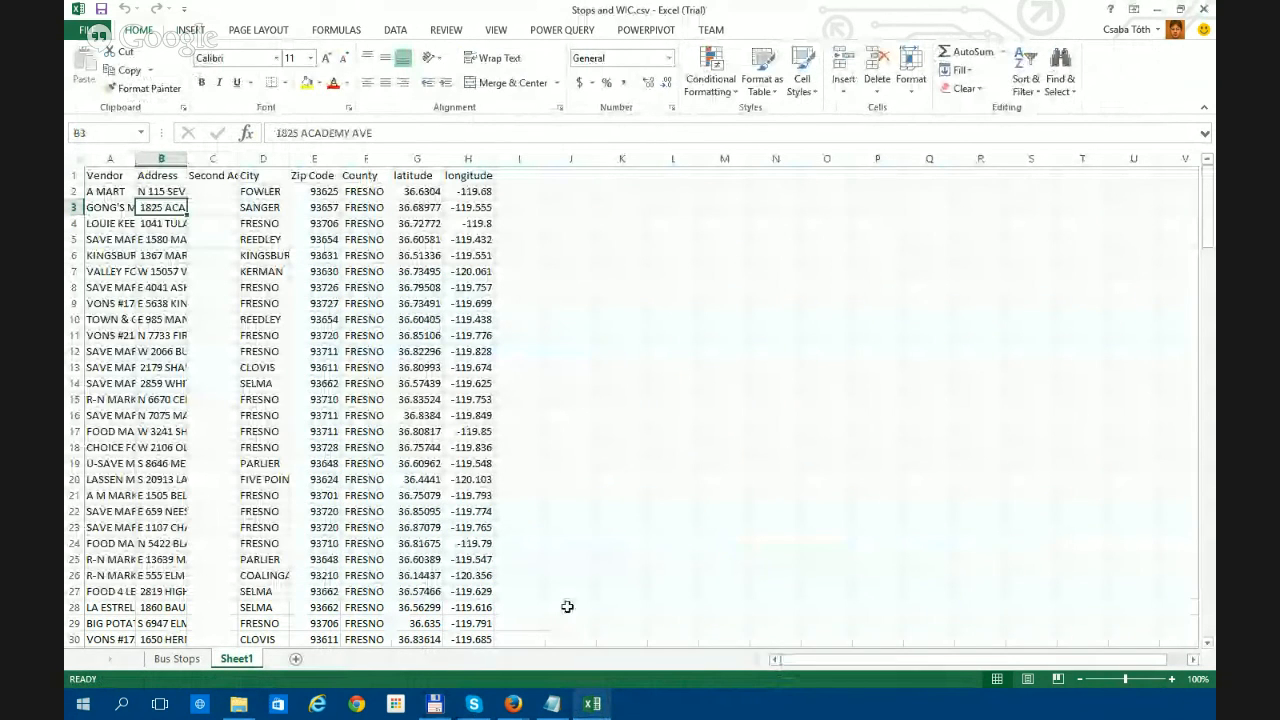
left_click(185, 659)
left_click(232, 659)
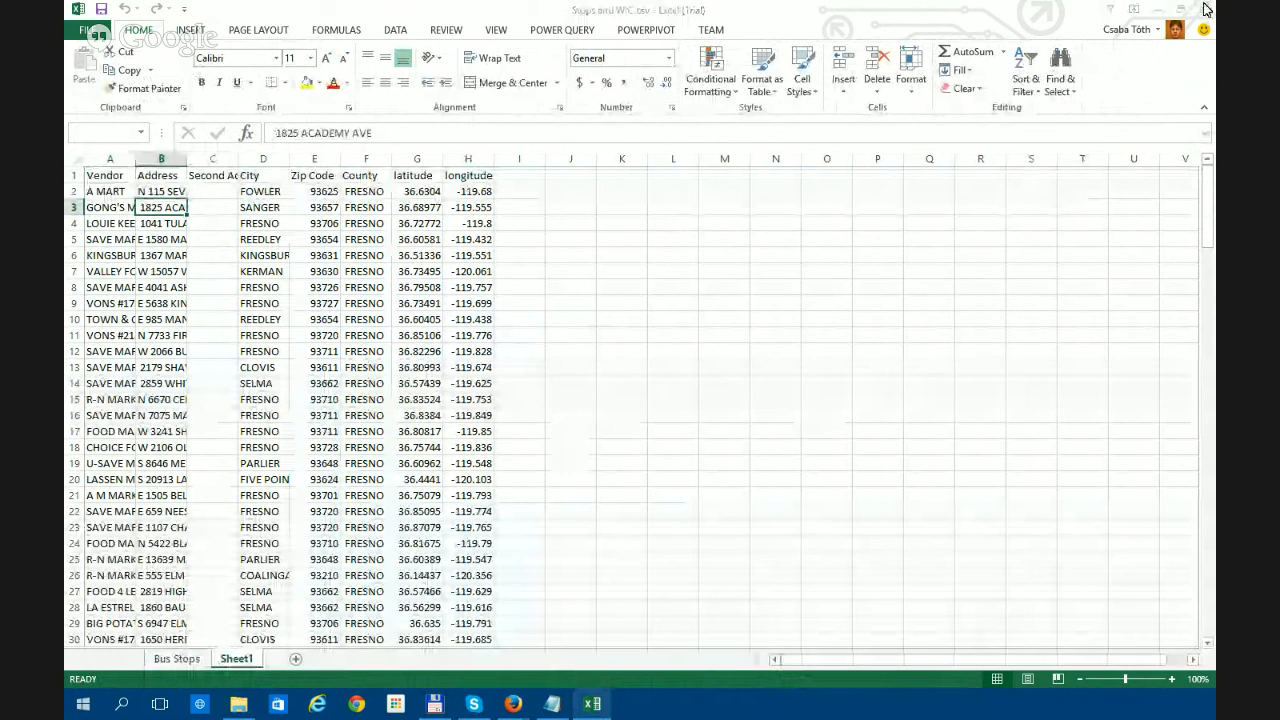
key("ctrl+w")
left_click(630, 370)
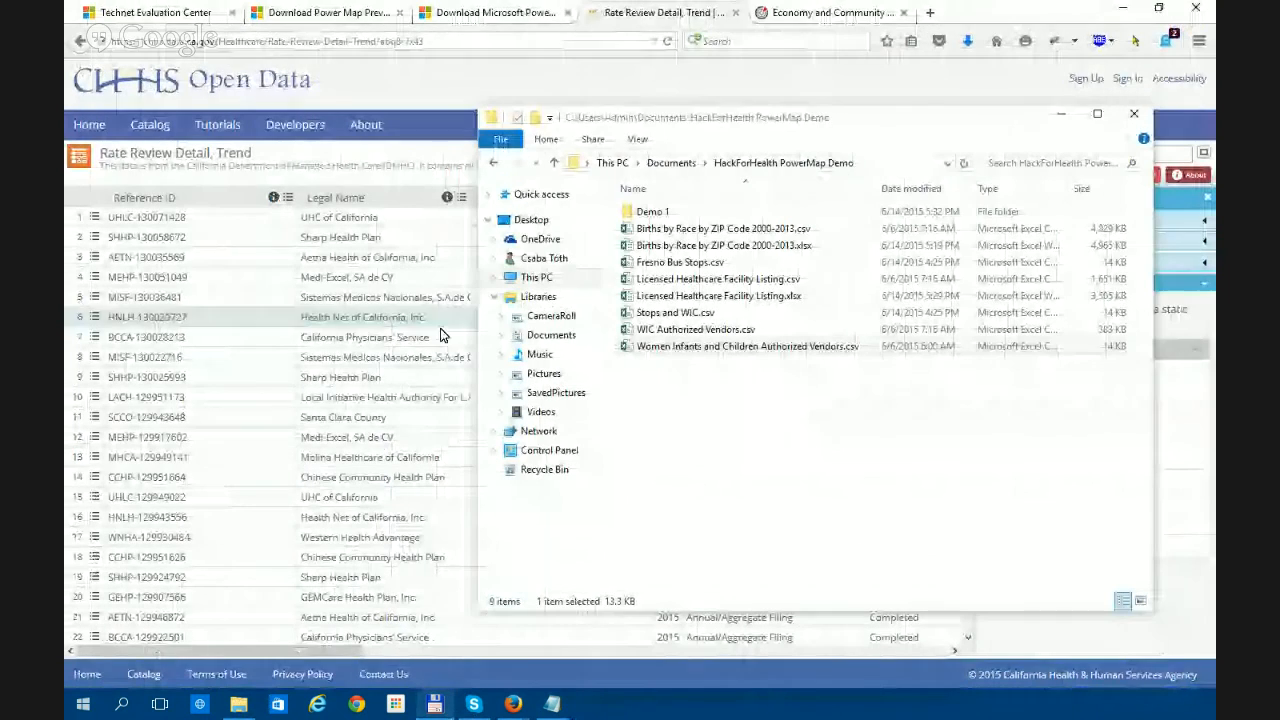
- Open Stops and WIC.xlsx from the Demo 1 folder and select the Vendor header cell on the Stops and WIC sheet
double_click(652, 211)
double_click(668, 245)
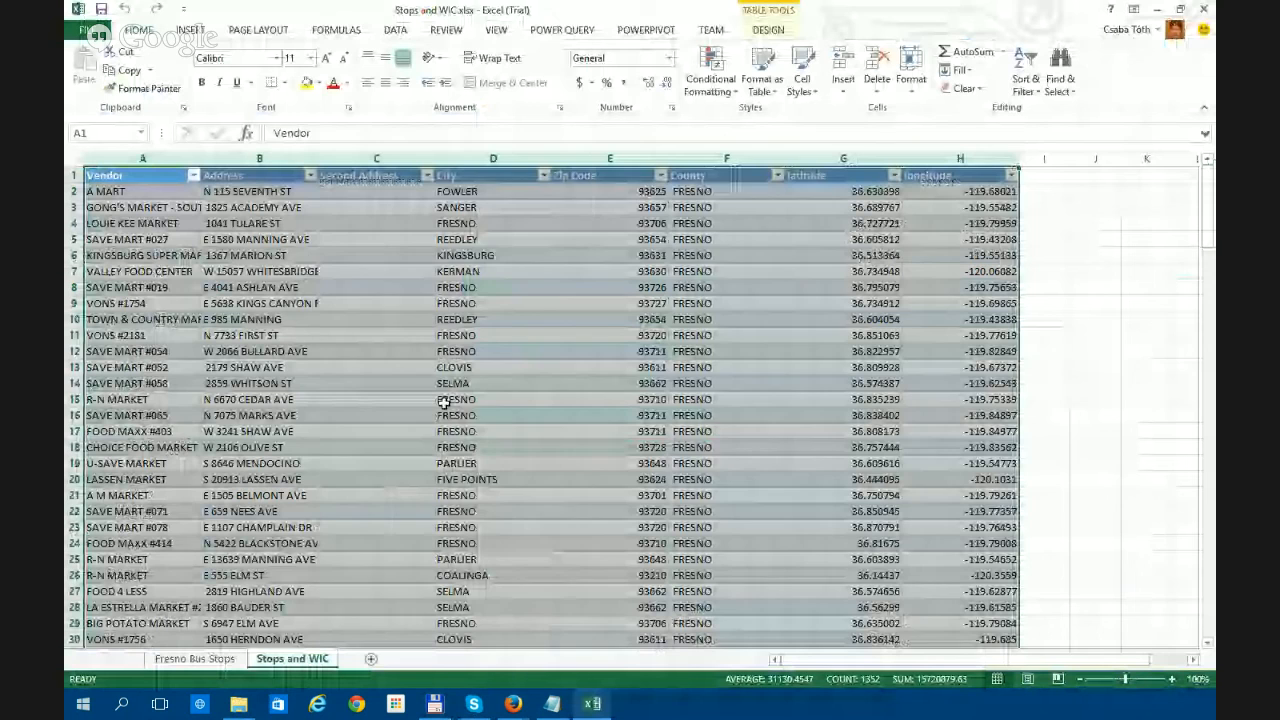
left_click(796, 505)
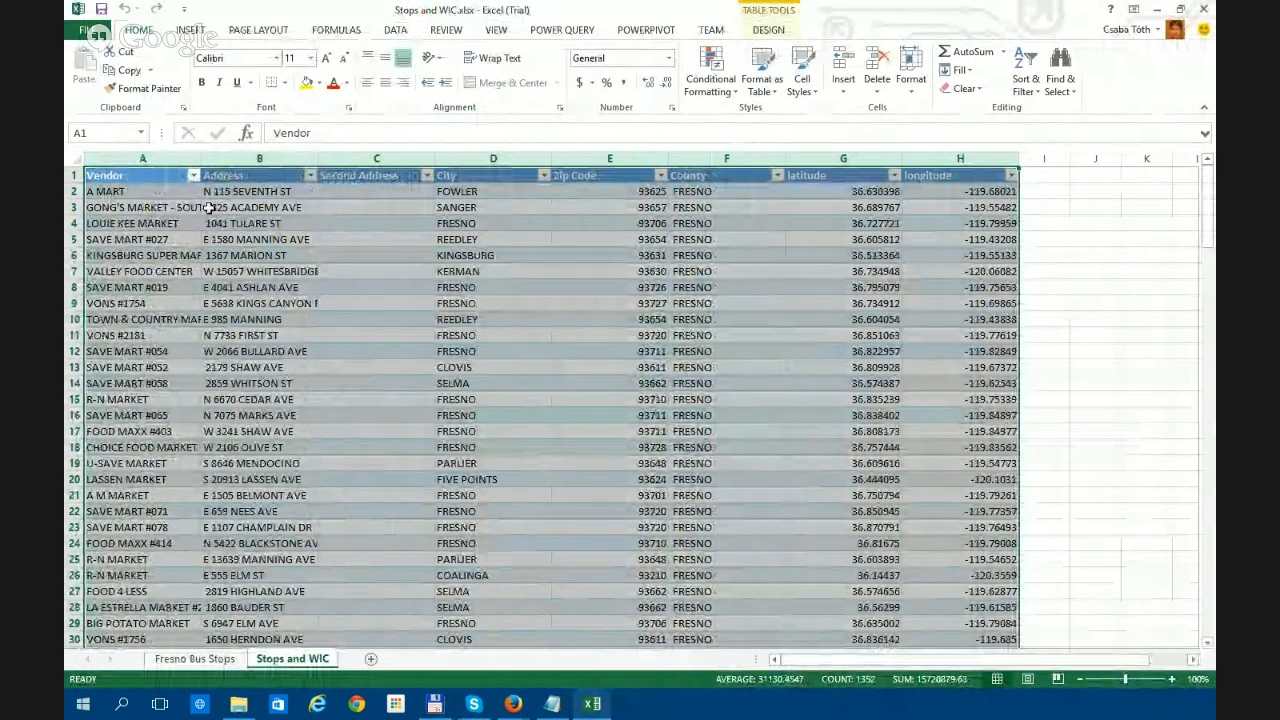
left_click(140, 176)
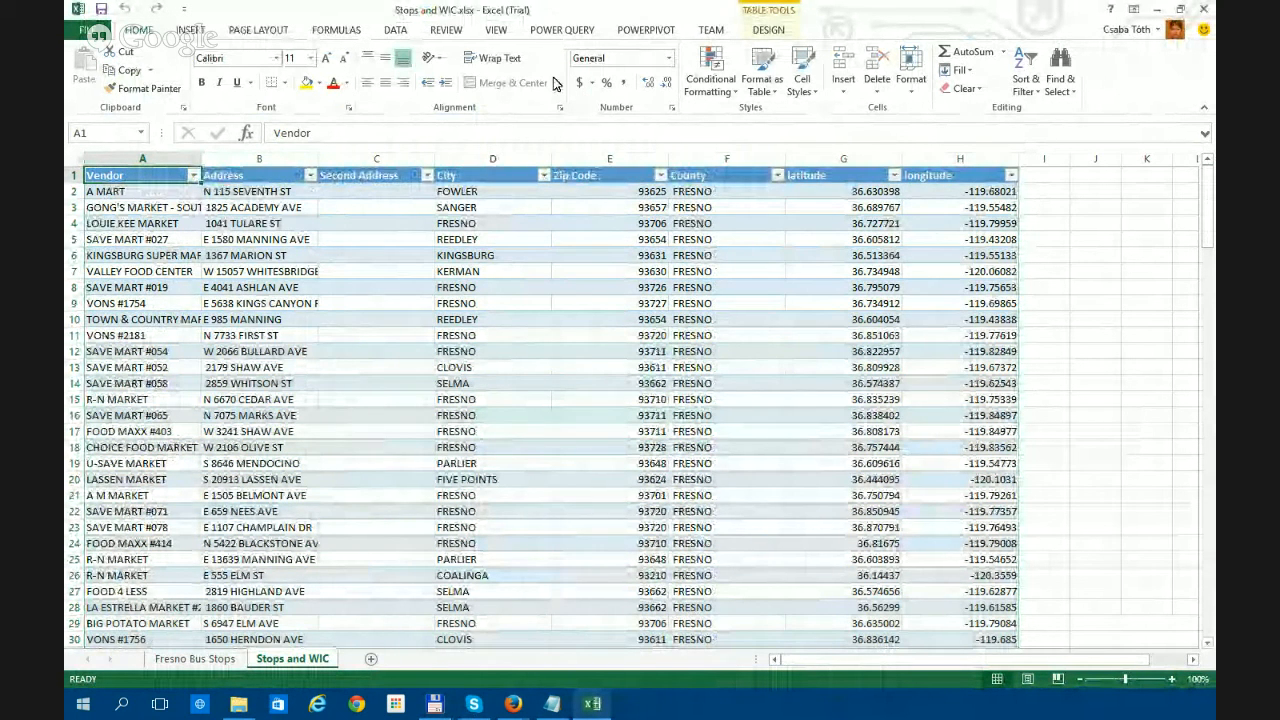
- Launch Power Map from the Stops and WIC table and create a new tour
left_click(190, 33)
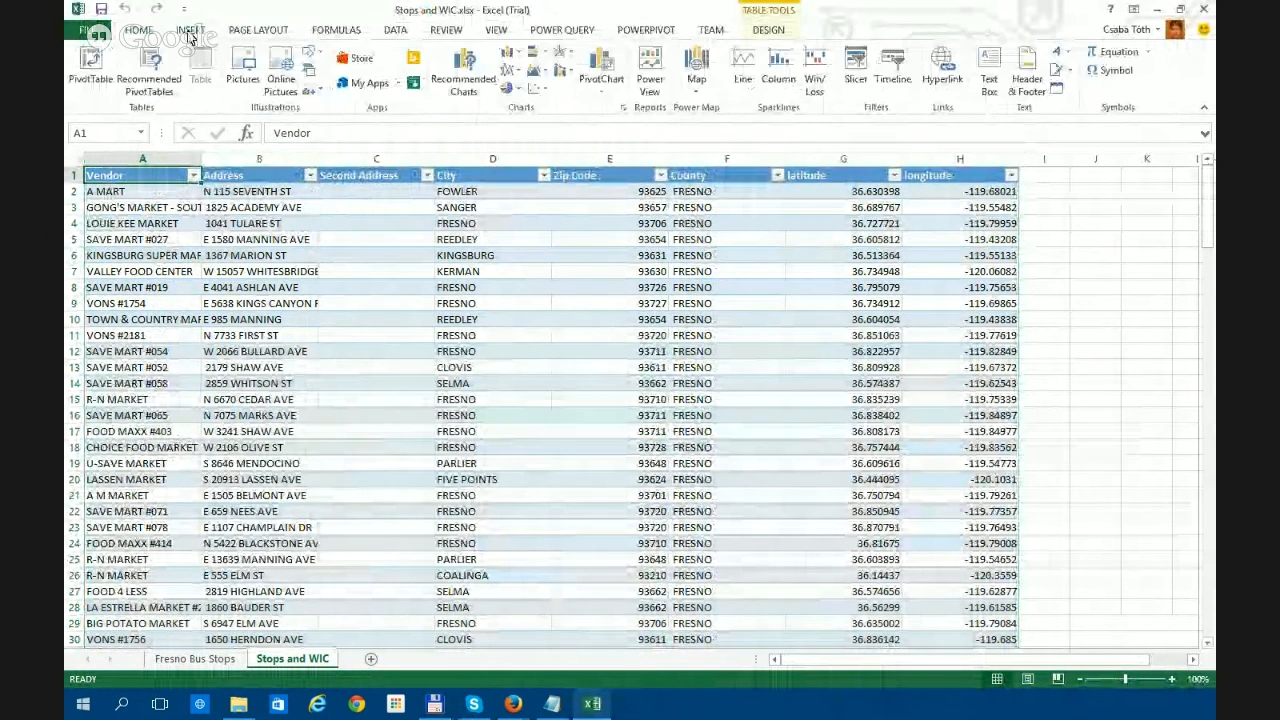
left_click(700, 95)
left_click(730, 112)
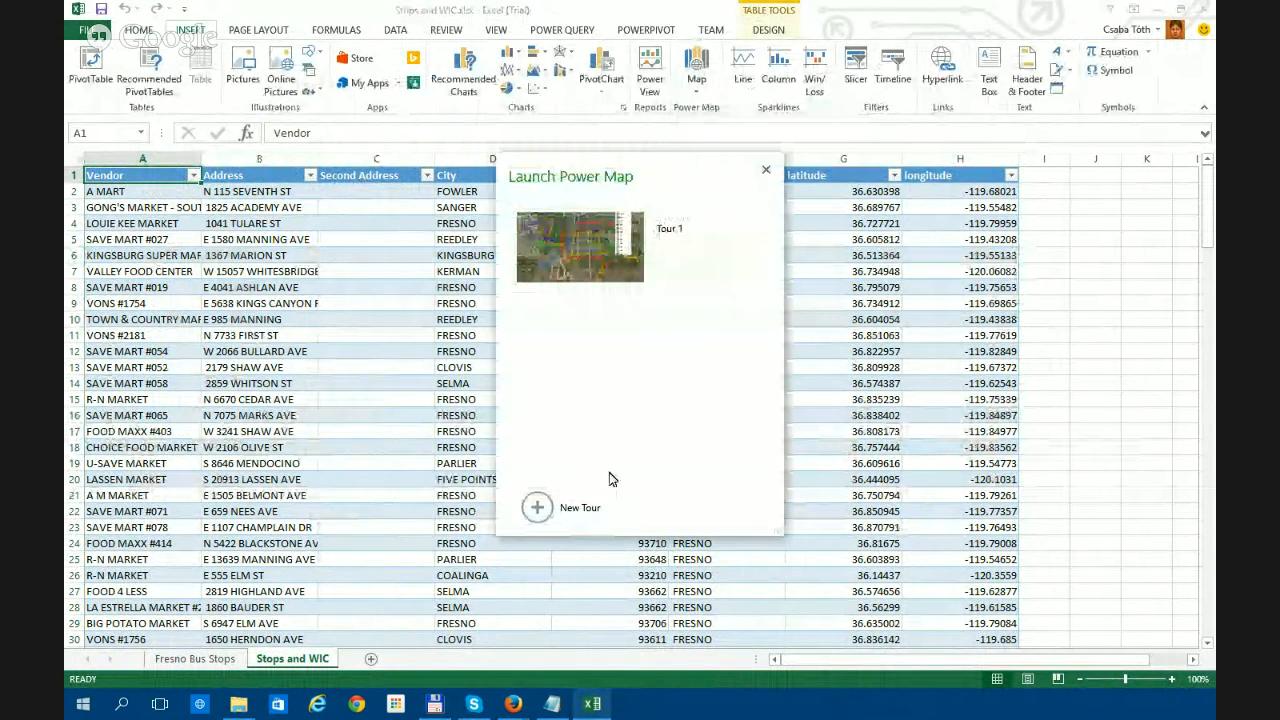
left_click(537, 507)
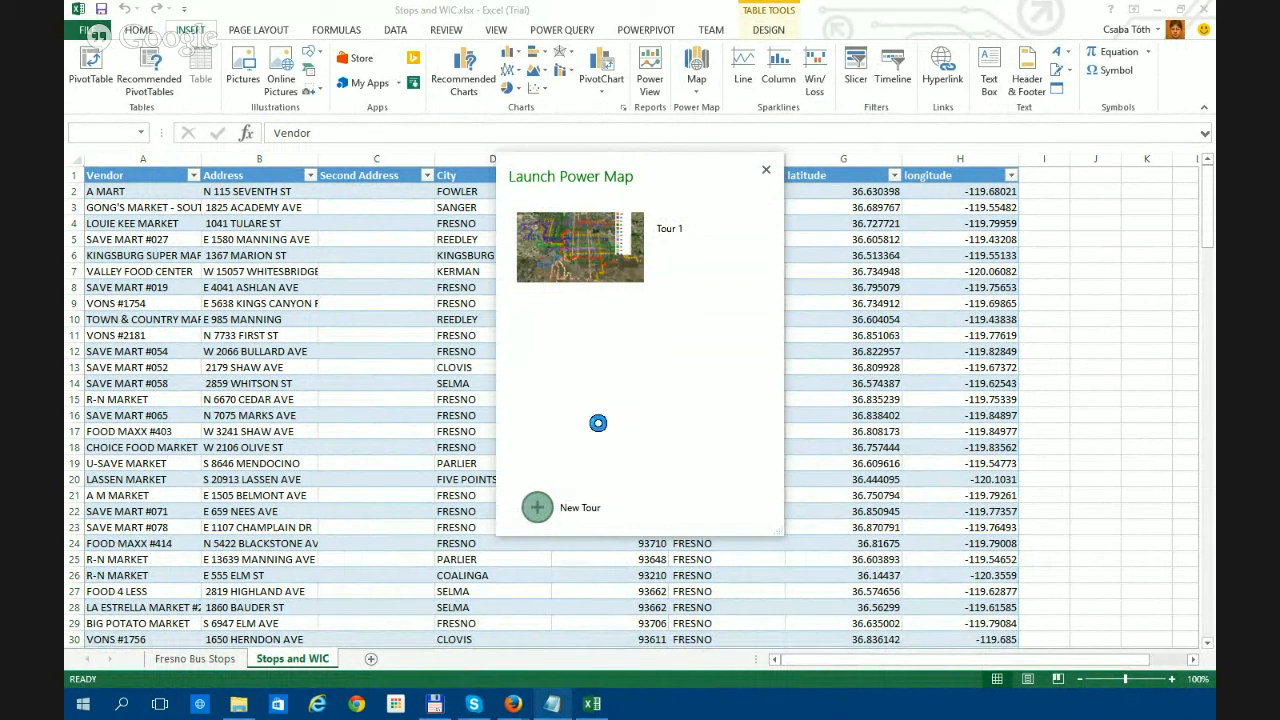
left_click(580, 508)
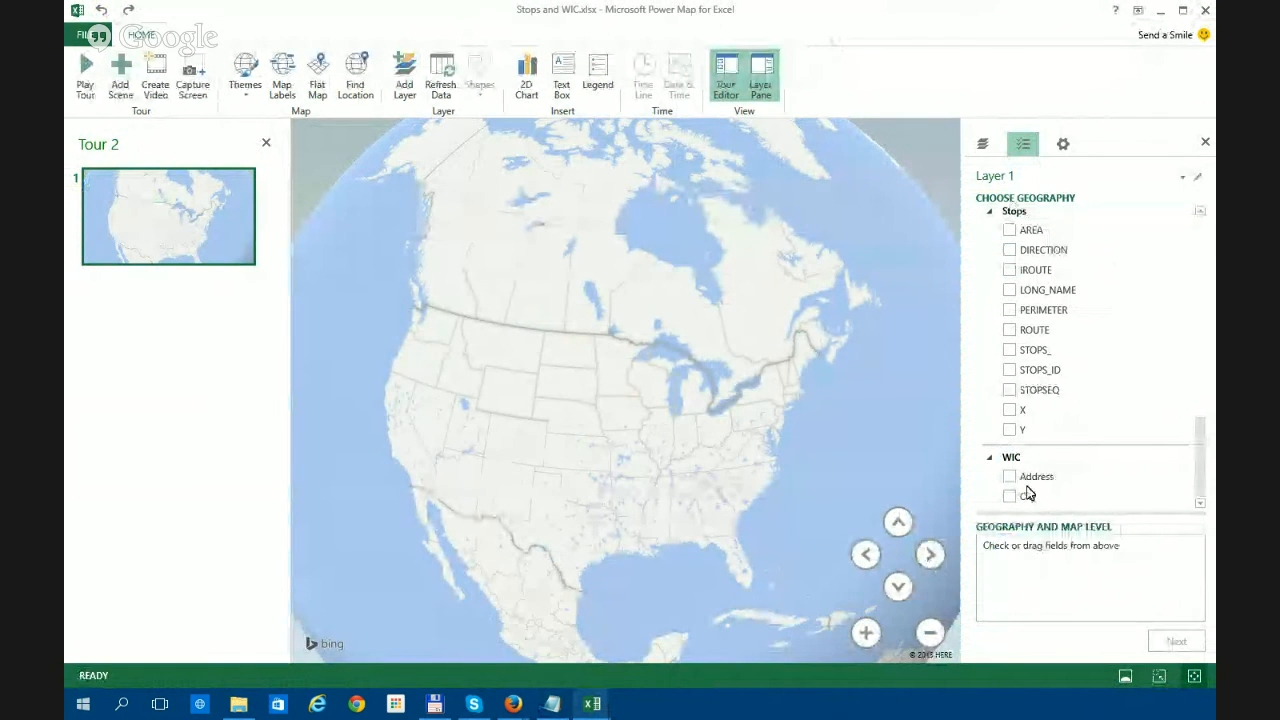
- Look at the Stops and WIC sheet in the workbook and return to the Power Map window
mouse_move(592, 703)
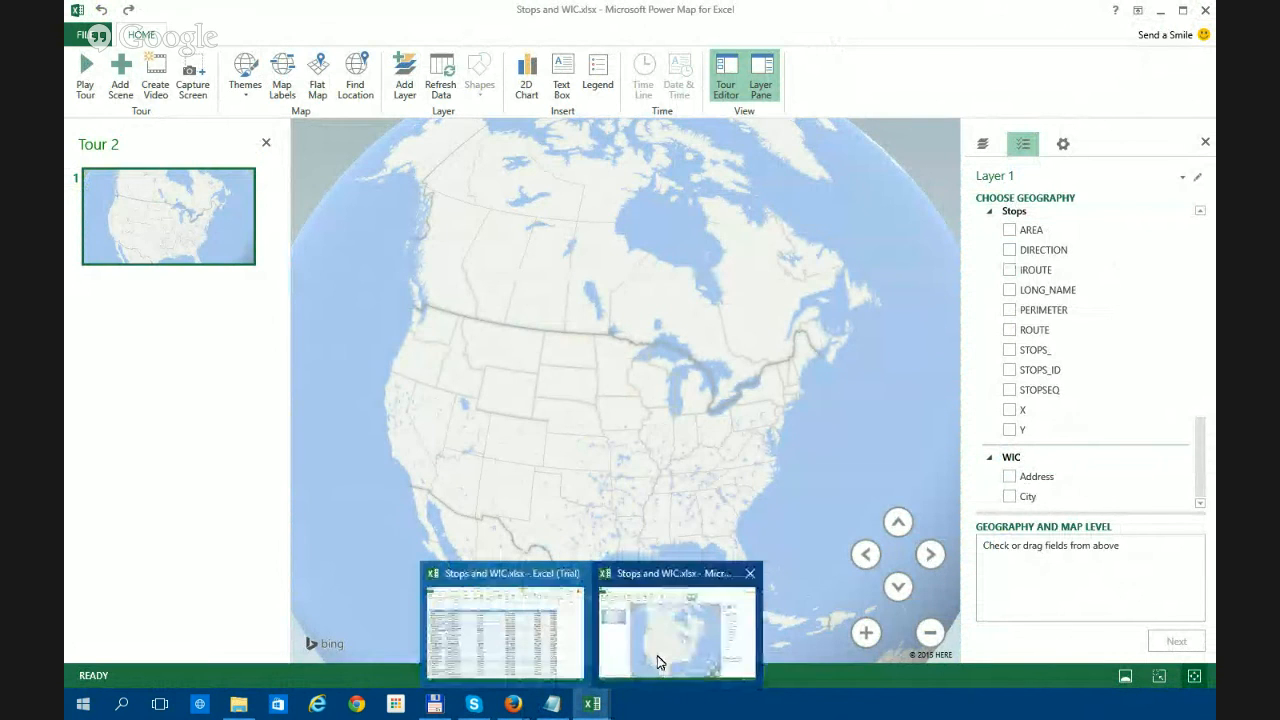
left_click(520, 643)
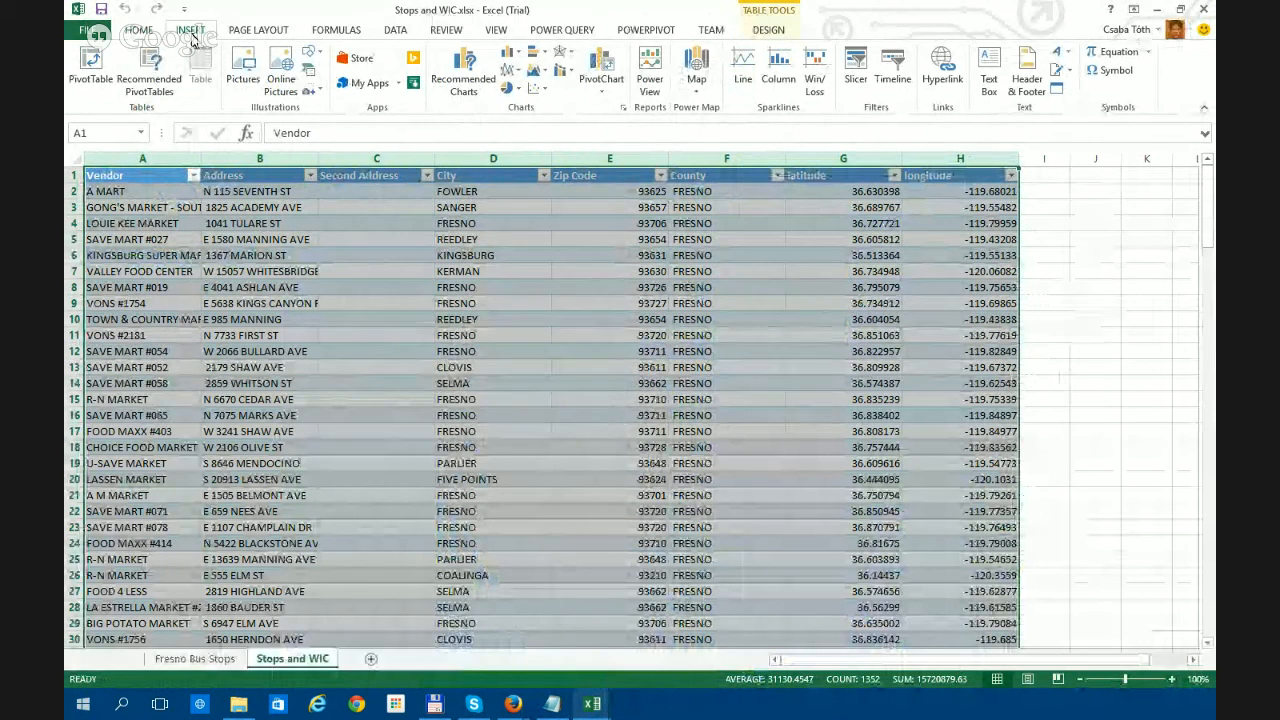
mouse_move(592, 703)
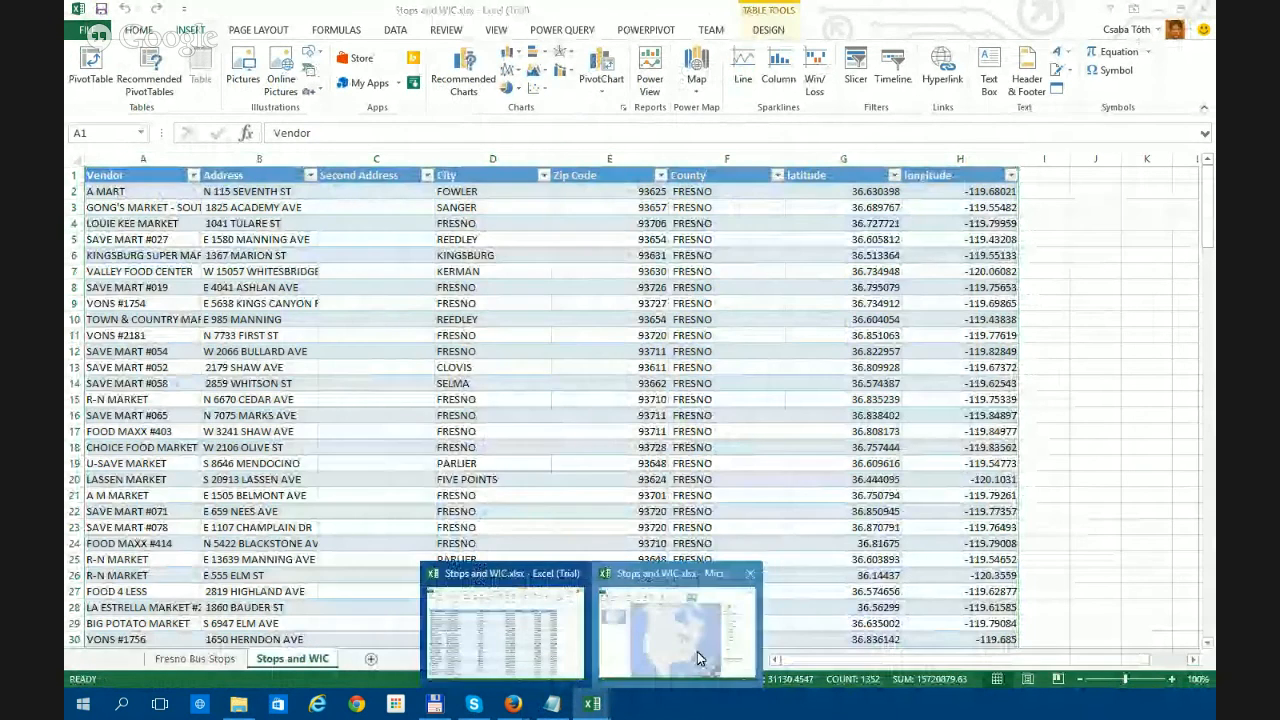
left_click(697, 658)
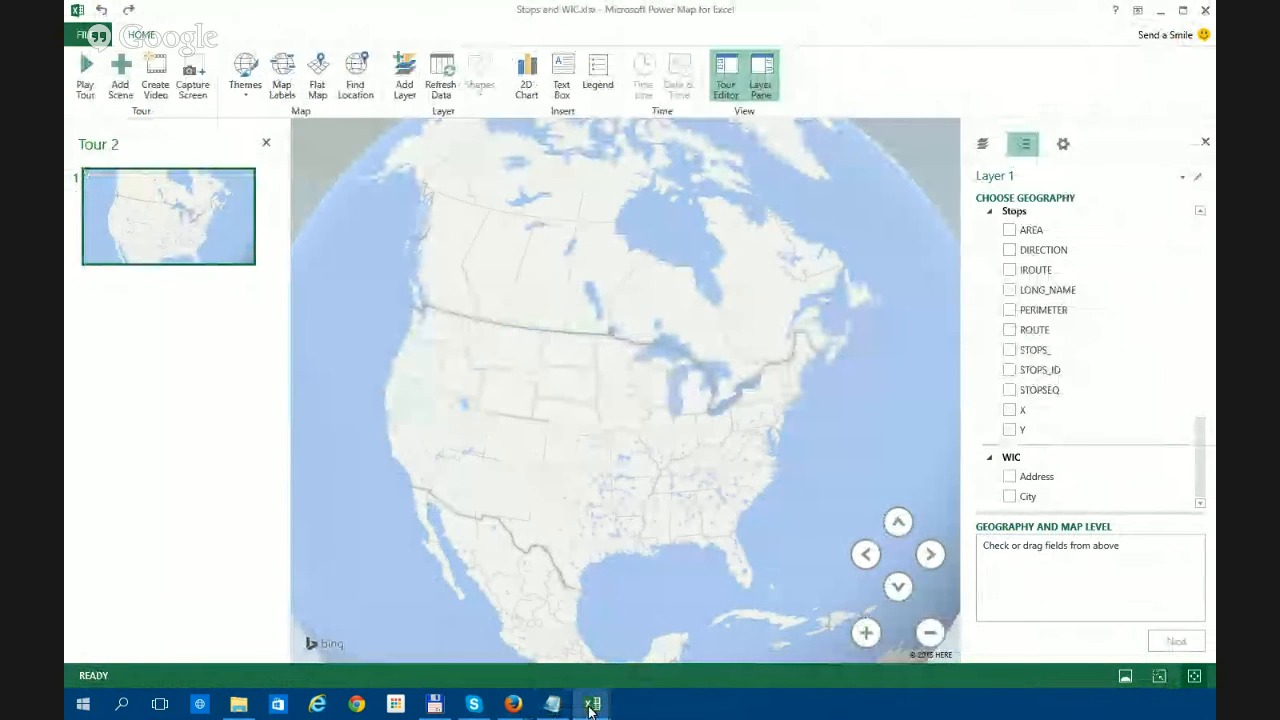
- Open Stops and WIC.csv from the HackForHealth PowerMap Demo folder and convert columns A to H into a table
left_click(238, 704)
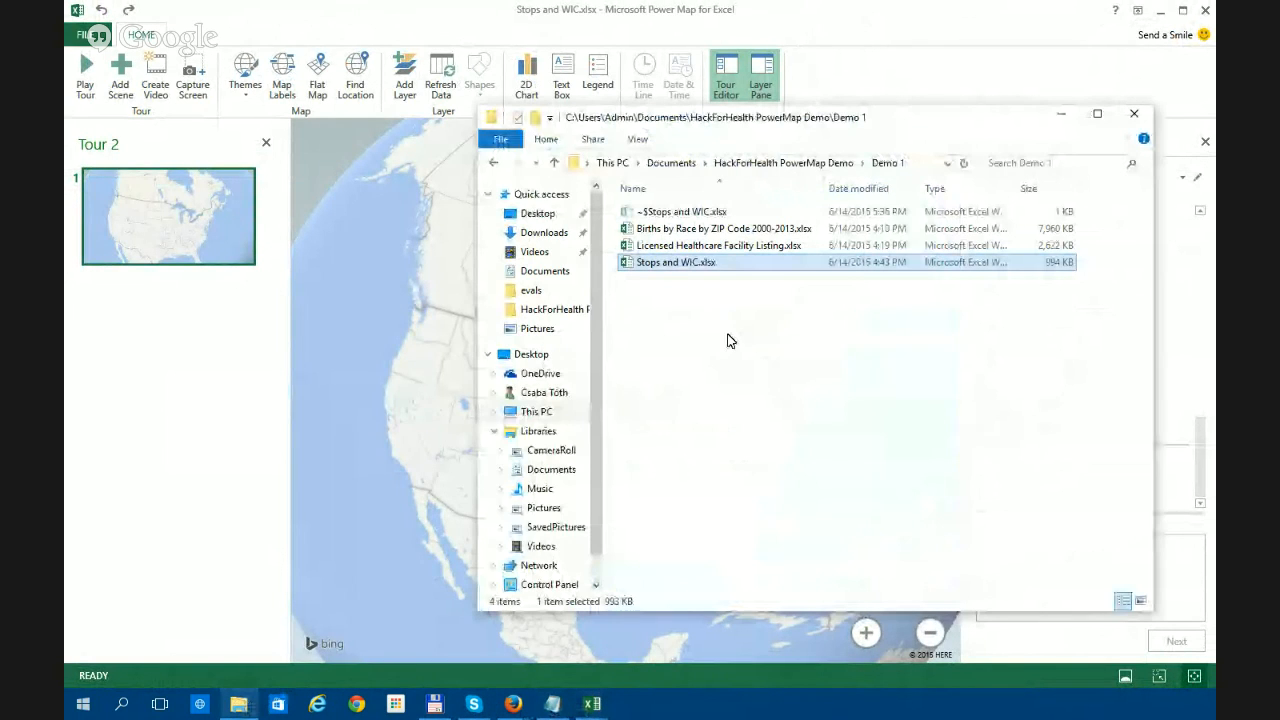
left_click(757, 163)
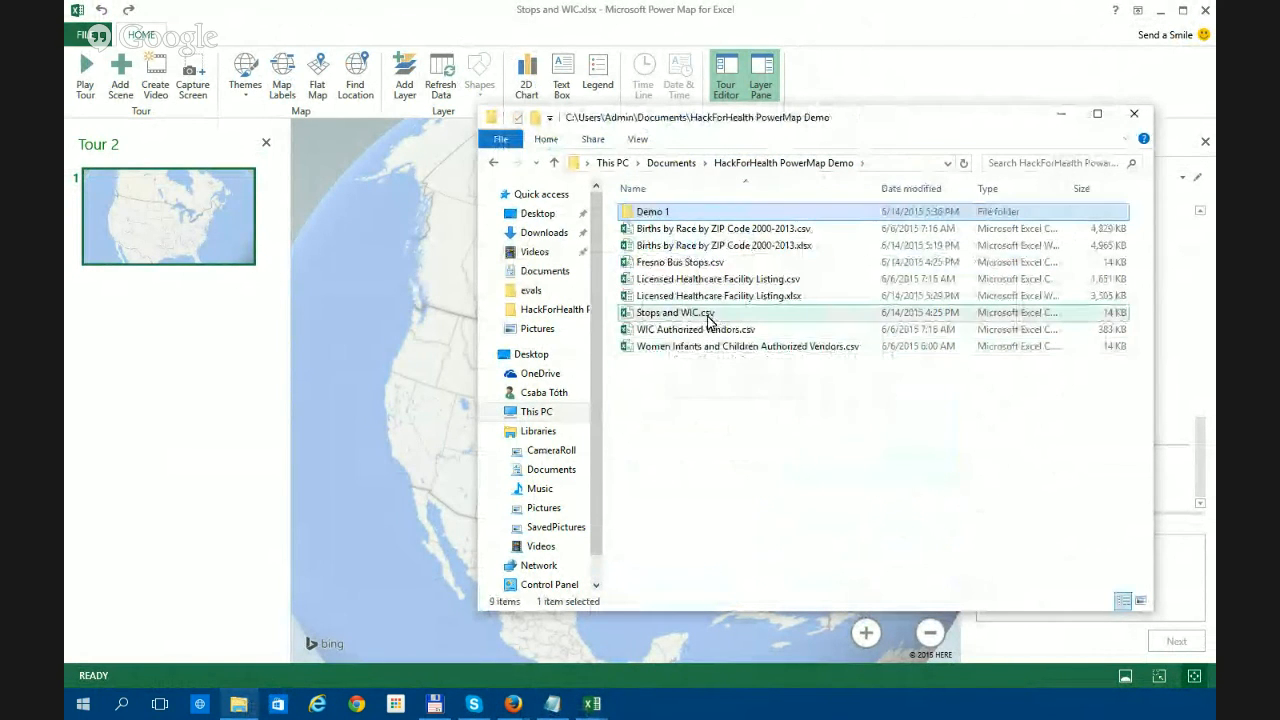
double_click(712, 314)
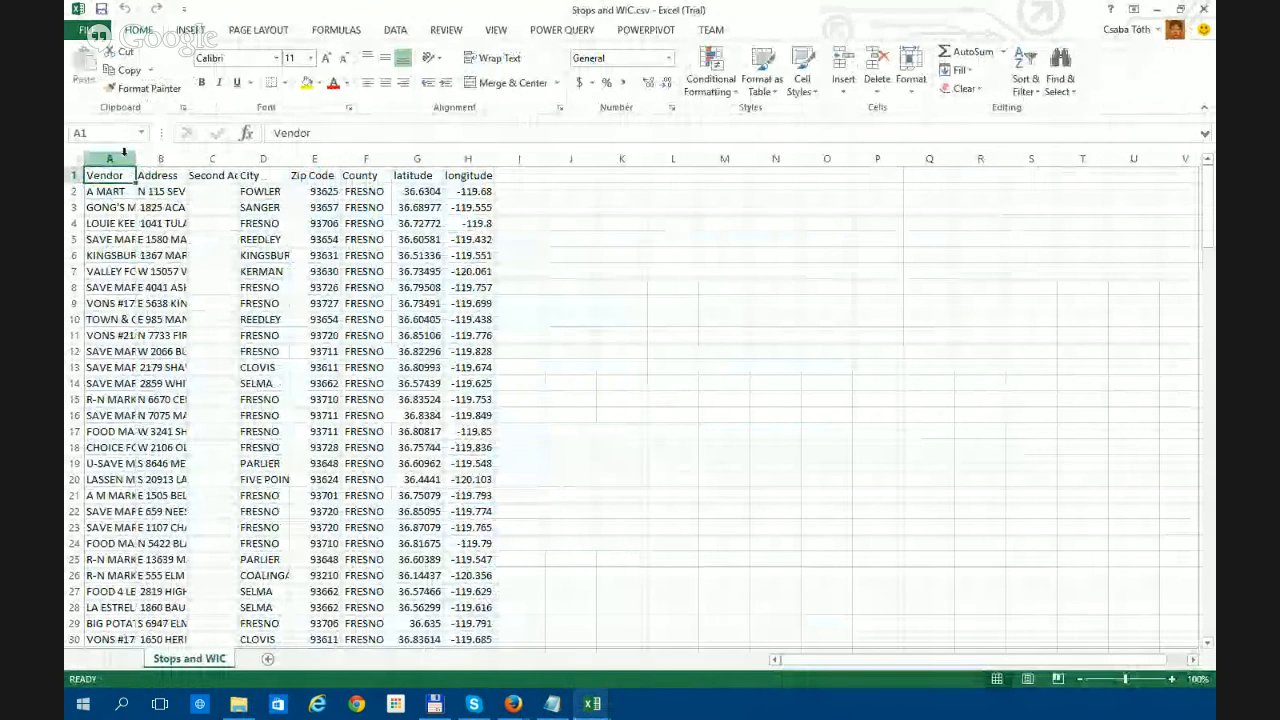
left_click_drag(110, 158, 468, 160)
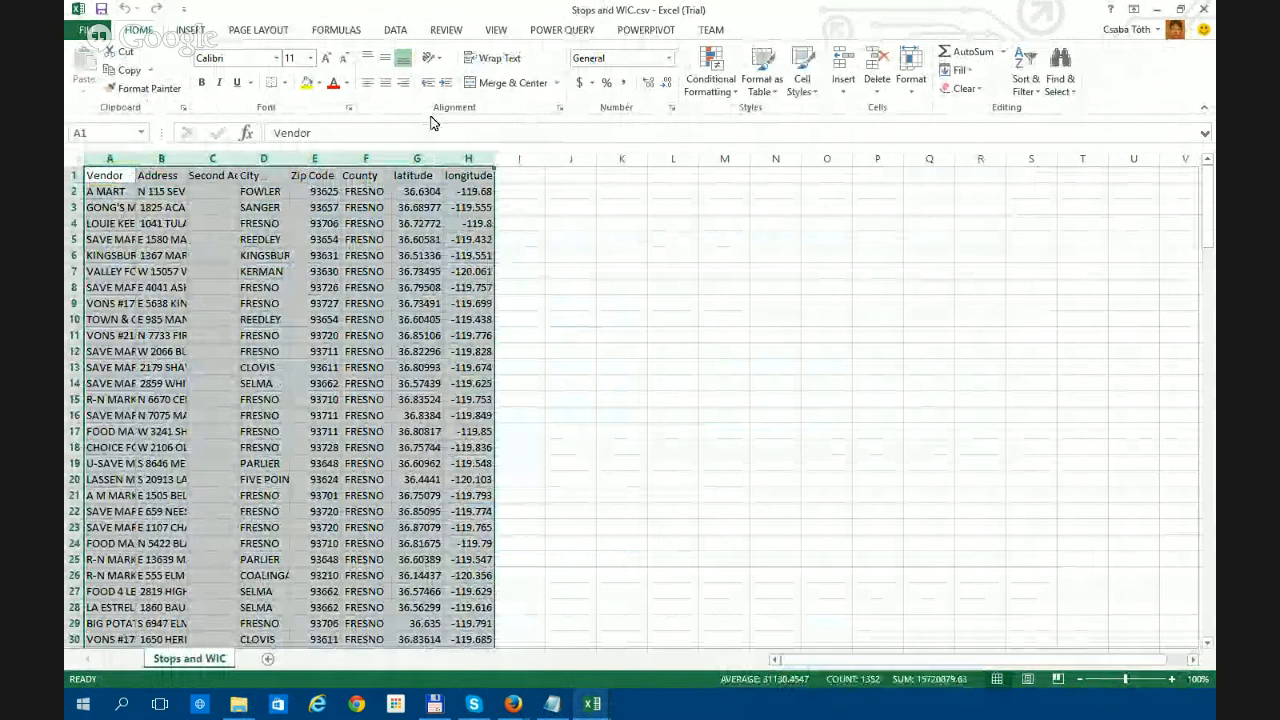
left_click(196, 31)
left_click(200, 70)
left_click(637, 376)
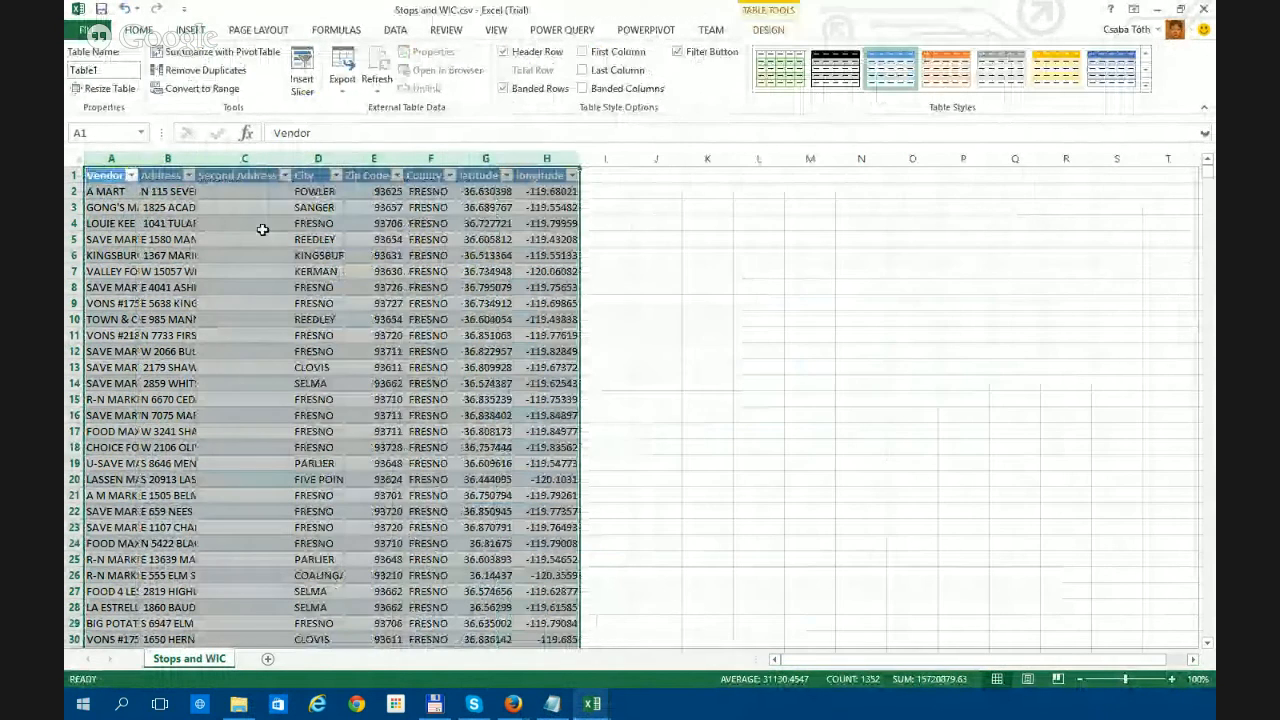
- Open the new table's name for editing, and close Stops and WIC.csv without saving the changes
double_click(104, 71)
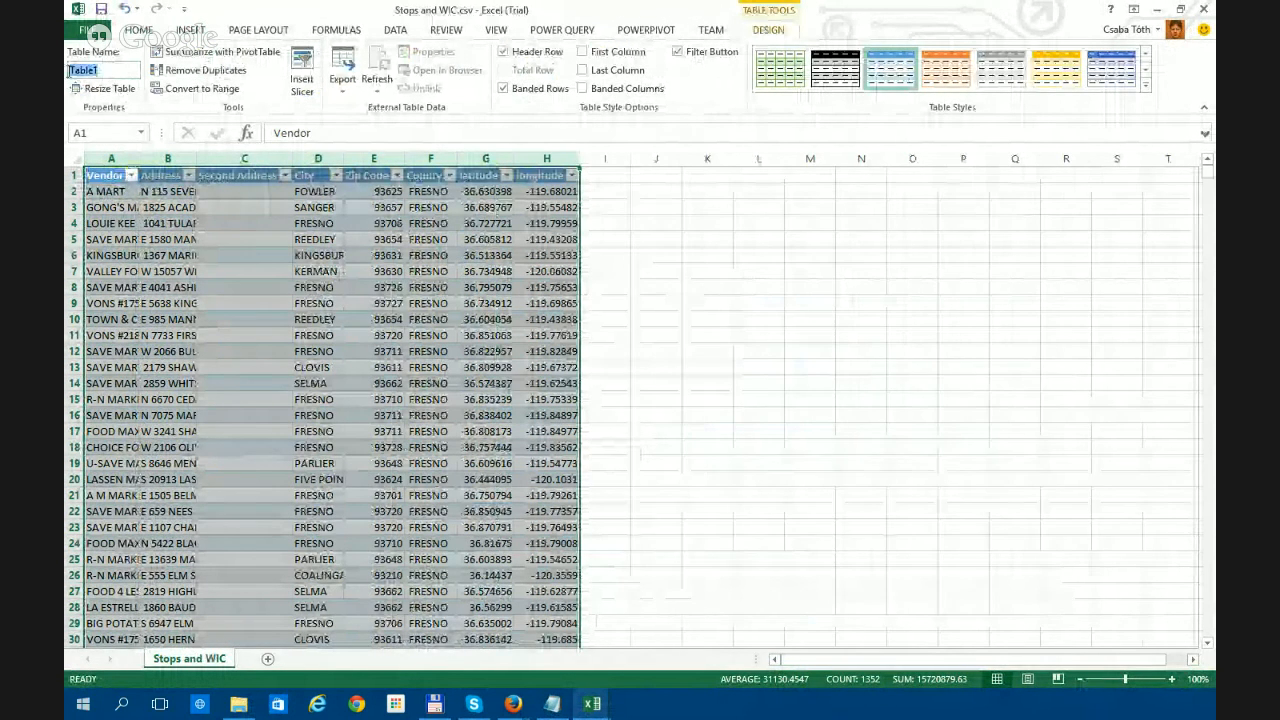
left_click(1203, 9)
left_click(652, 370)
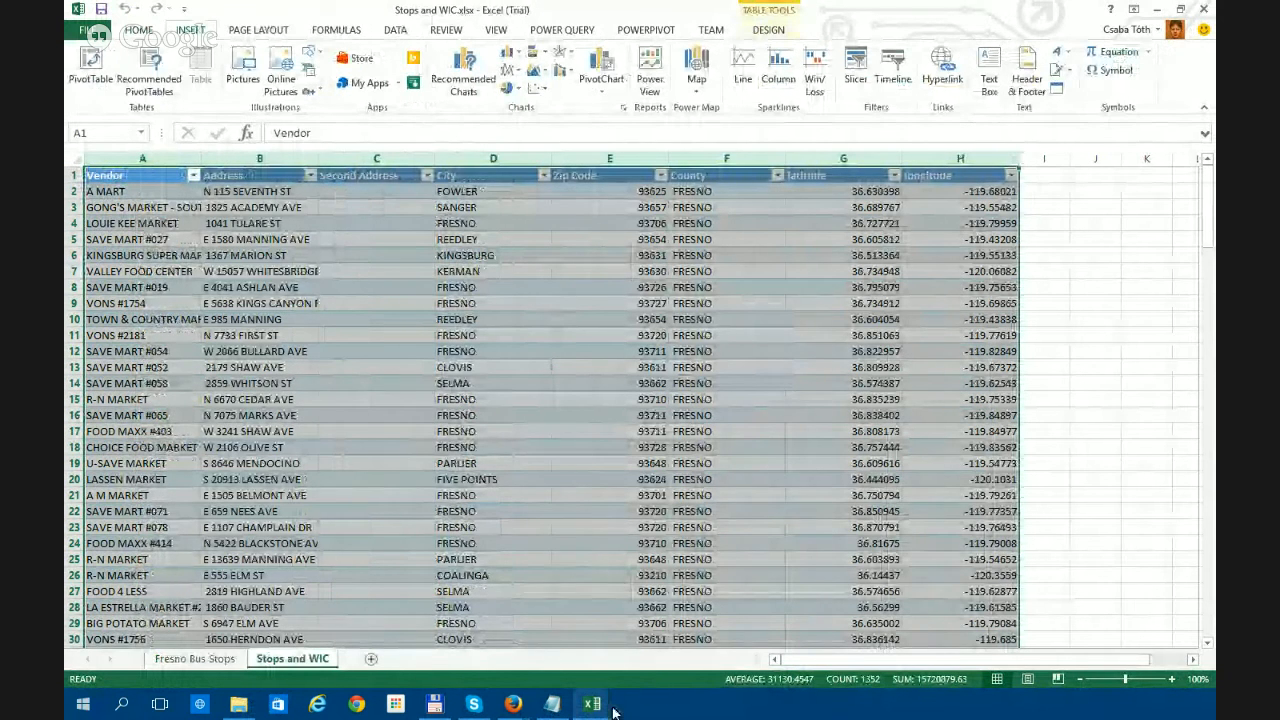
- Switch to Power Map and examine the geography fields offered for the Stops and WIC tables in Layer 1
mouse_move(600, 706)
left_click(684, 658)
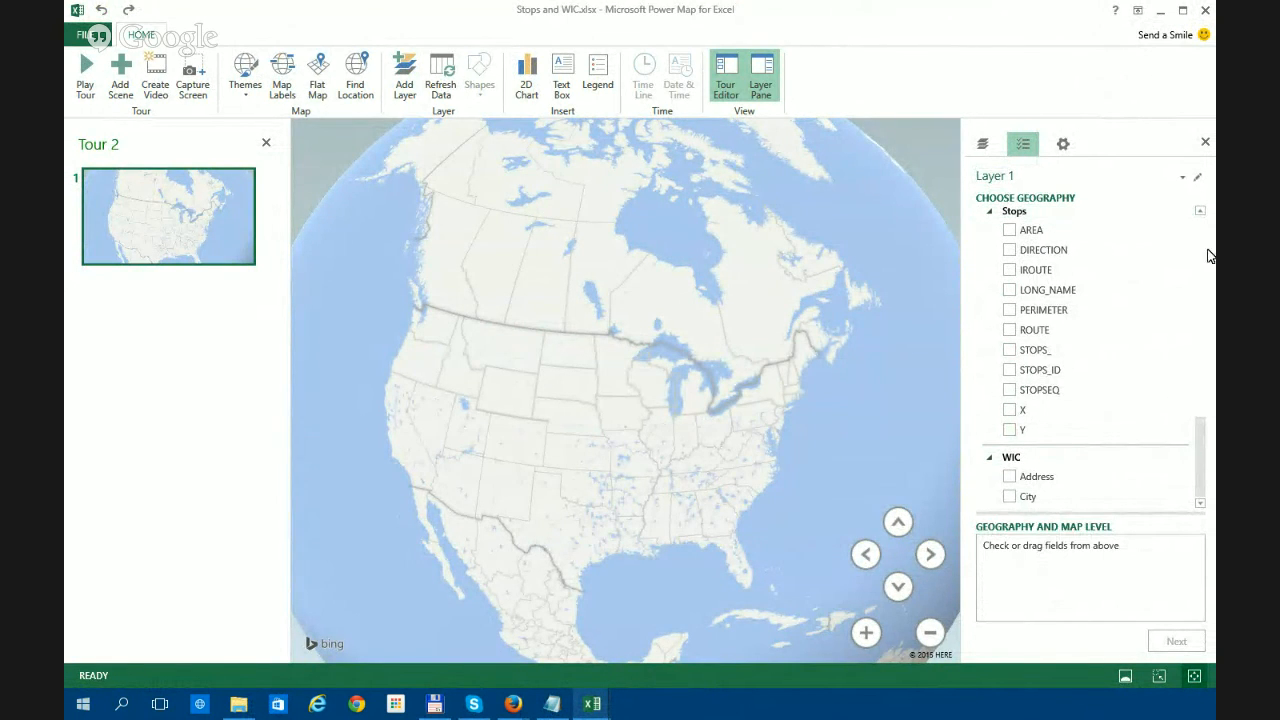
scroll(1205, 275, "down", 1)
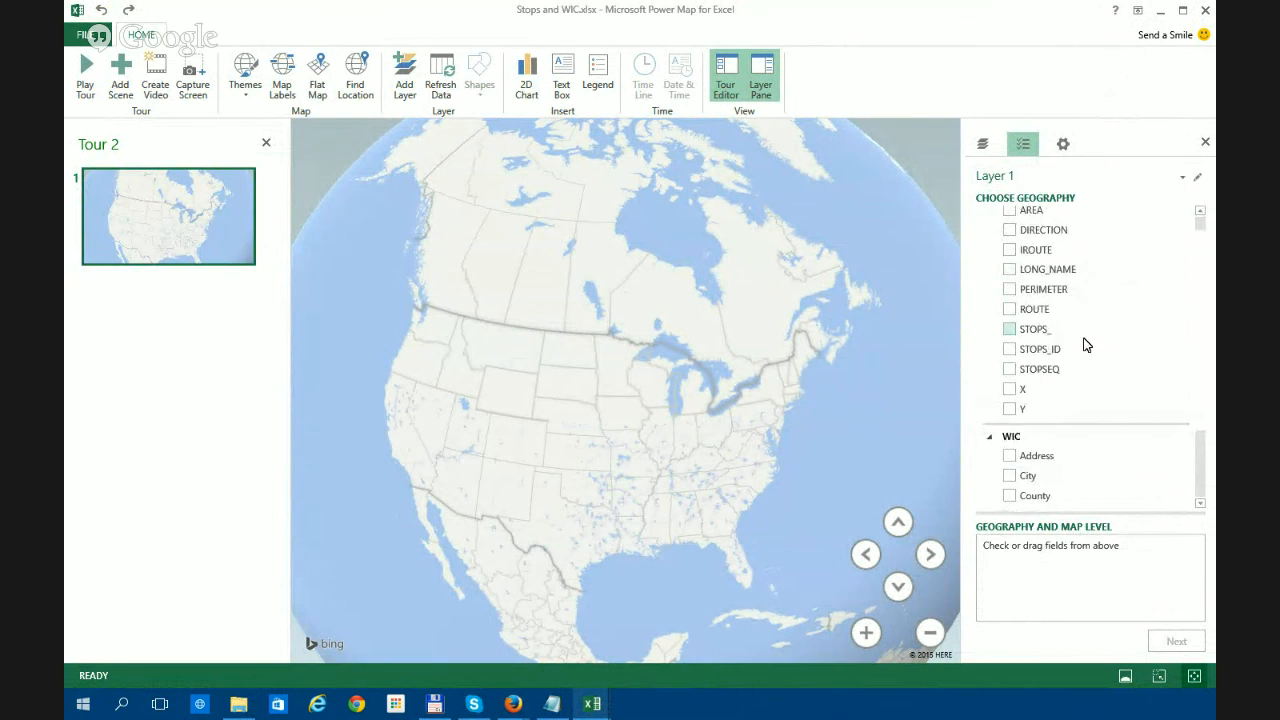
scroll(1034, 371, "up", 1)
scroll(1034, 371, "down", 1)
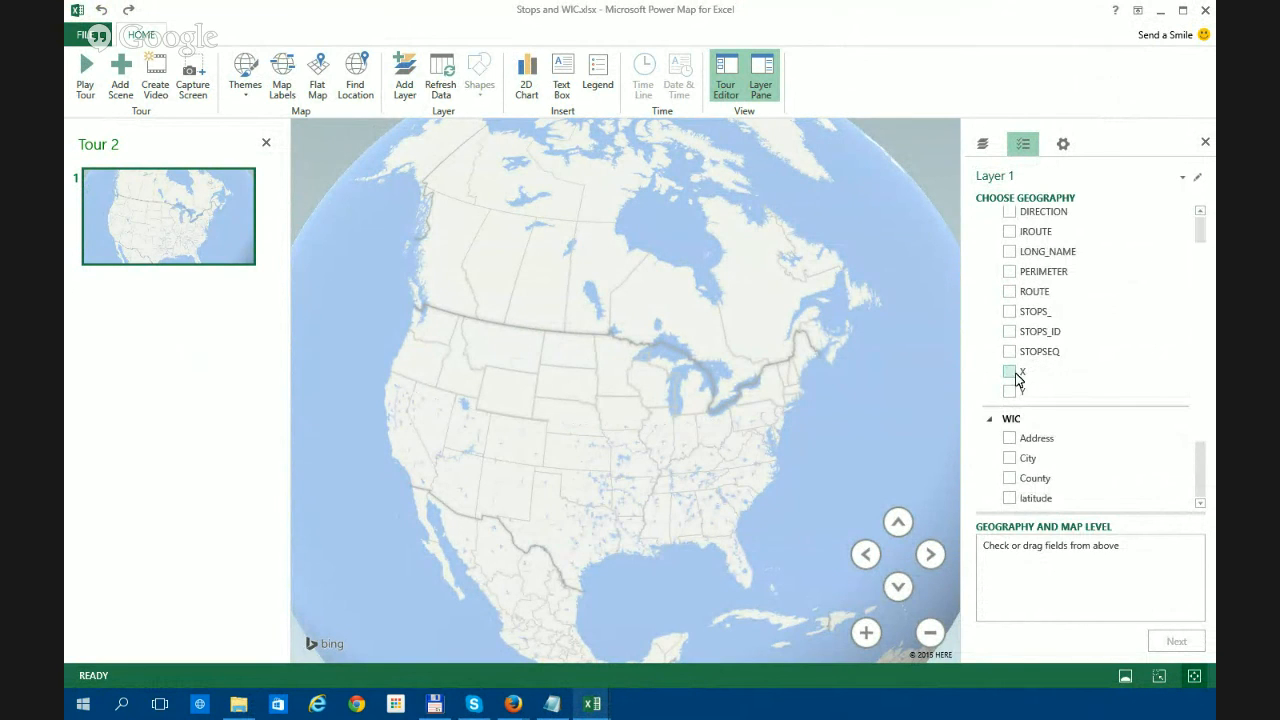
scroll(1052, 347, "down", 2)
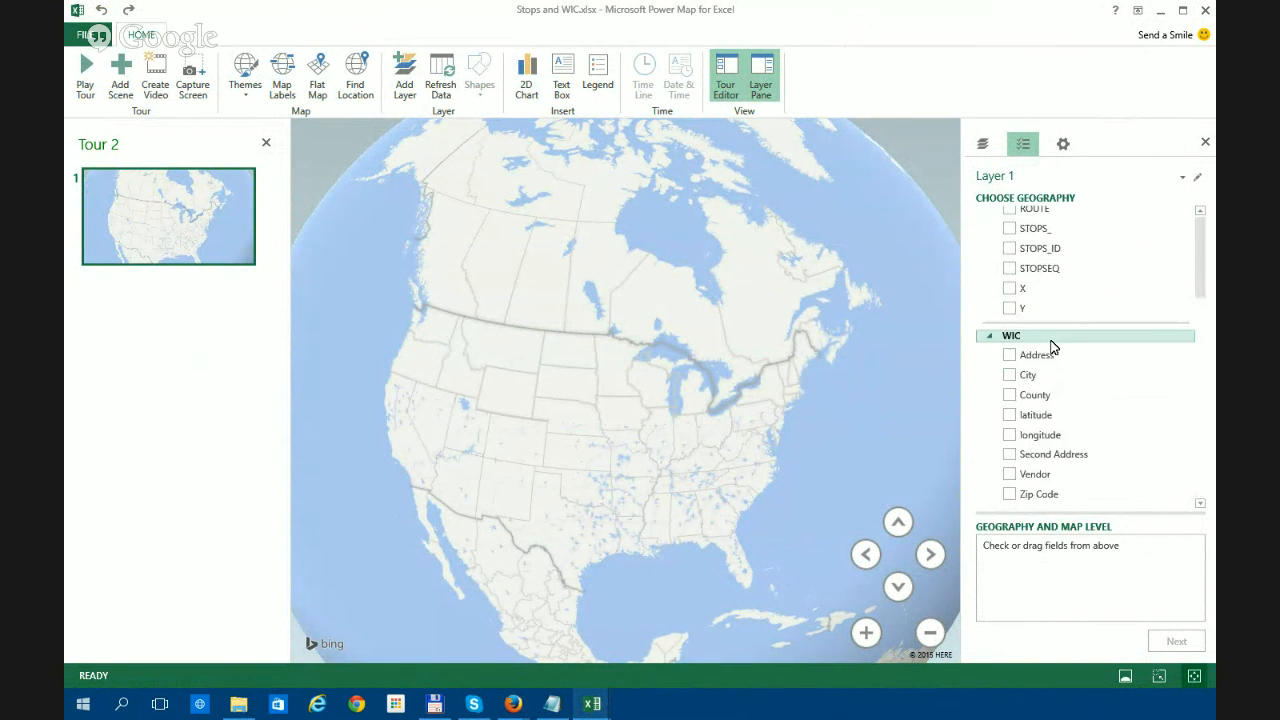
scroll(1050, 346, "up", 3)
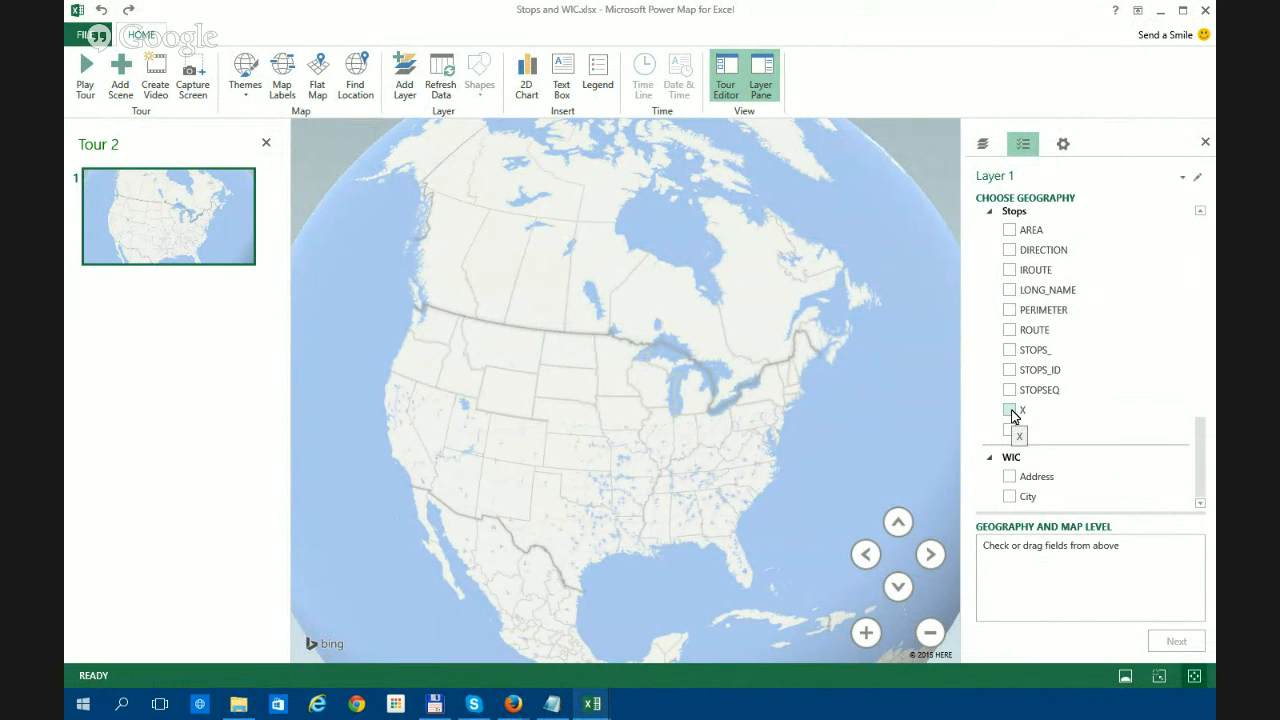
- Switch to the workbook and inspect the latitude values on the Stops and WIC sheet and the X coordinates on the Fresno Bus Stops sheet
mouse_move(594, 710)
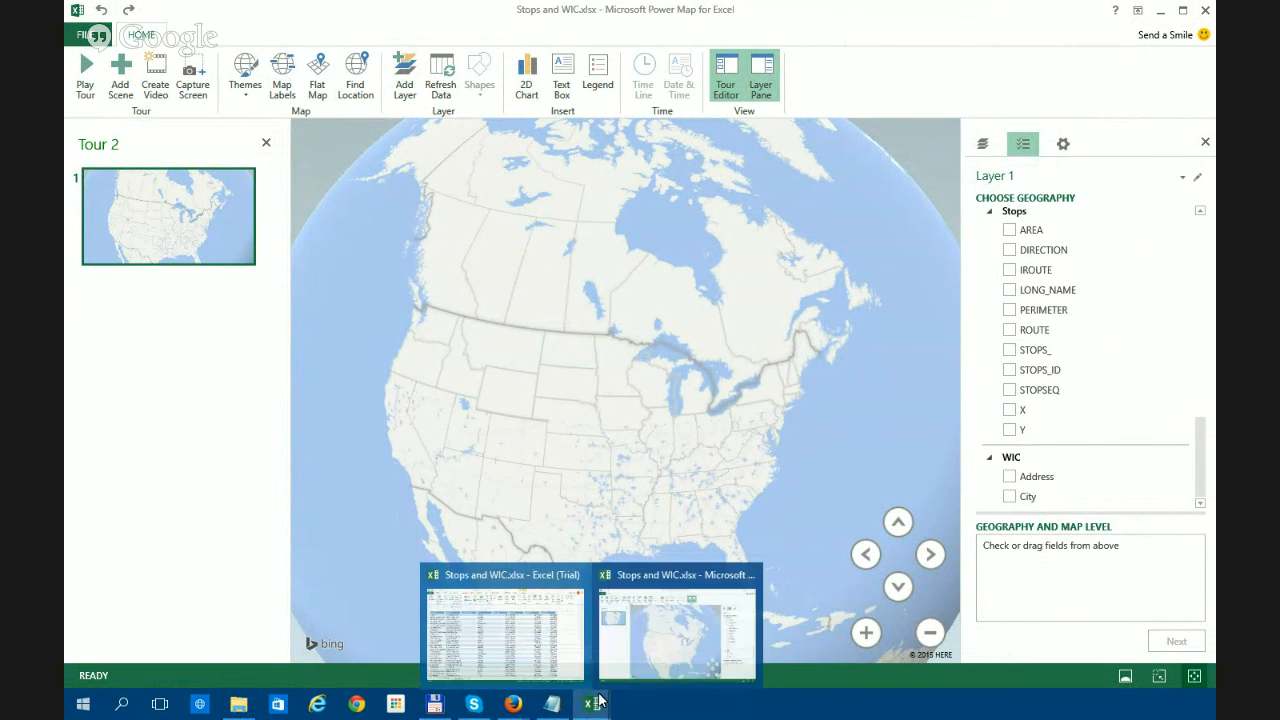
left_click(549, 634)
left_click(808, 330)
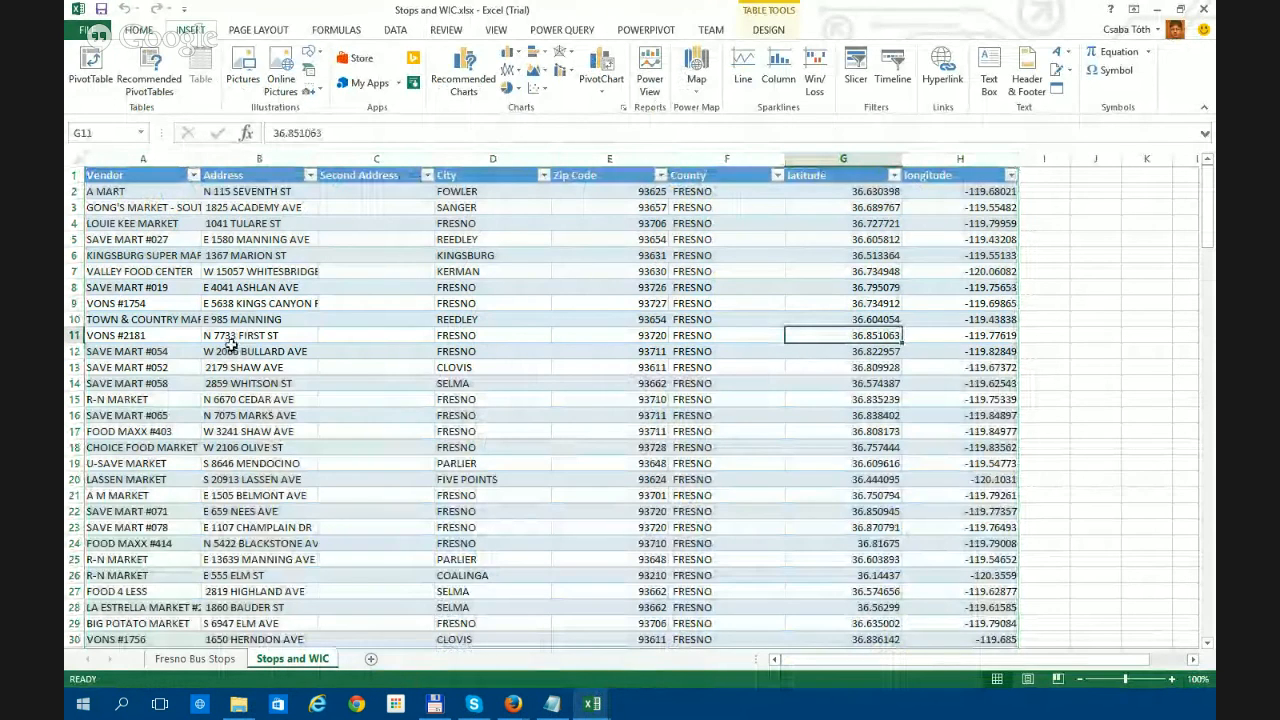
left_click(195, 658)
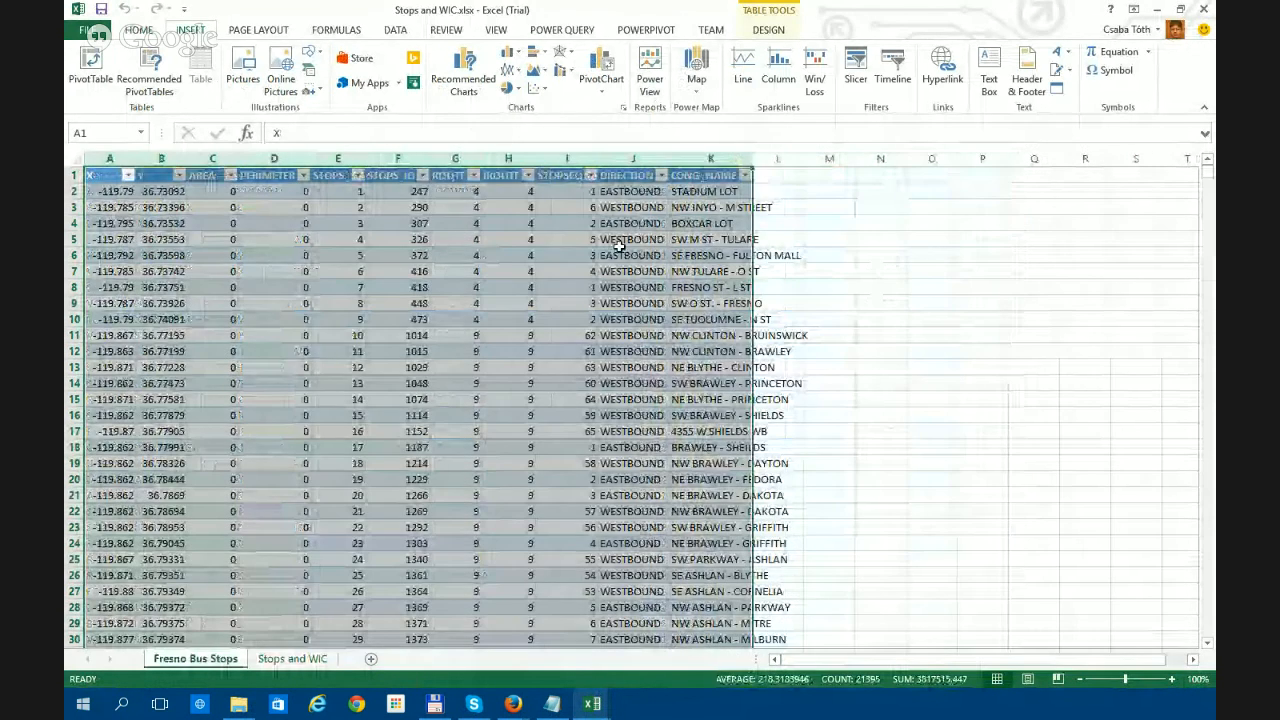
left_click(664, 192)
left_click(105, 190)
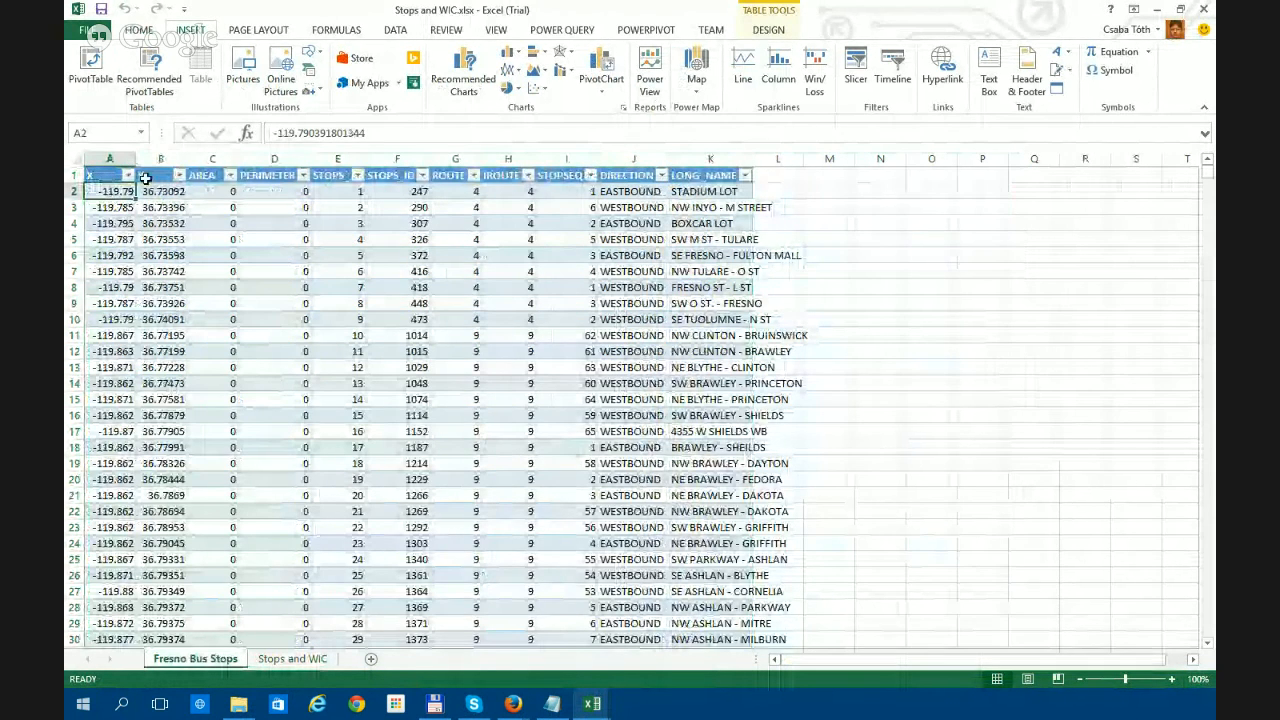
mouse_move(592, 704)
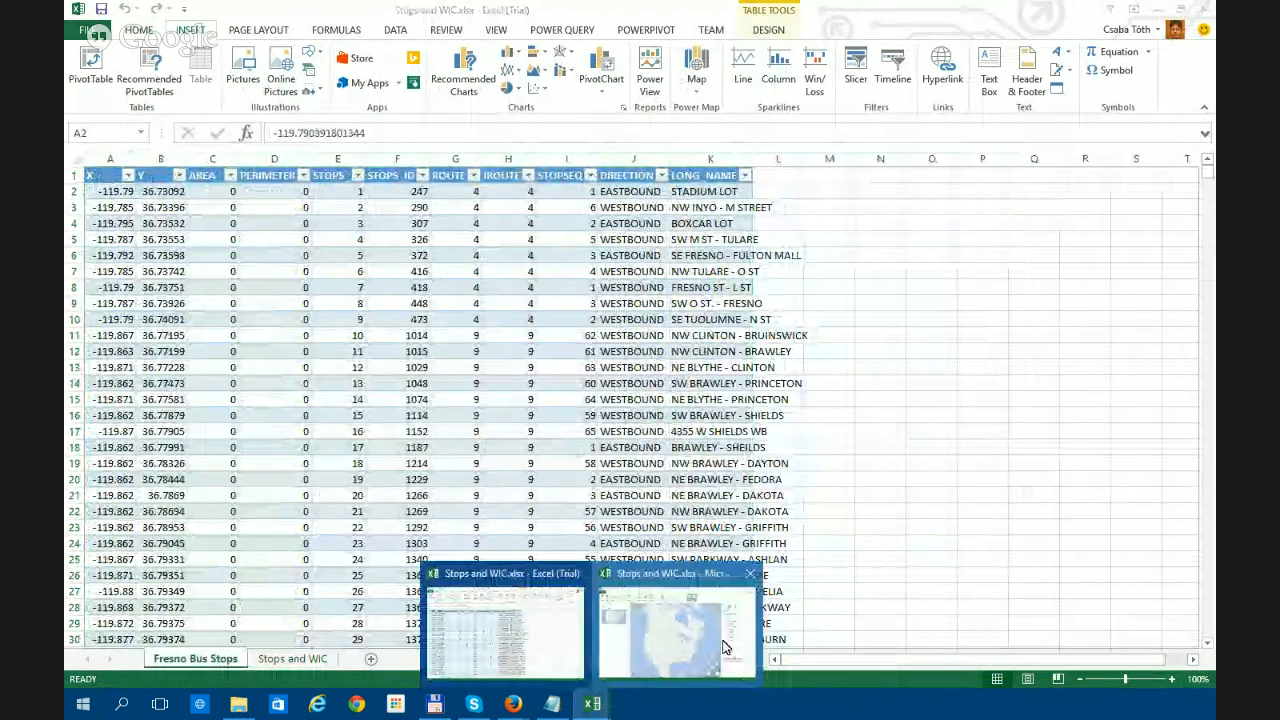
- Switch to Power Map and plot the Stops table, mapping X as Longitude and Y as Latitude
left_click(727, 648)
left_click(1010, 409)
left_click(1010, 429)
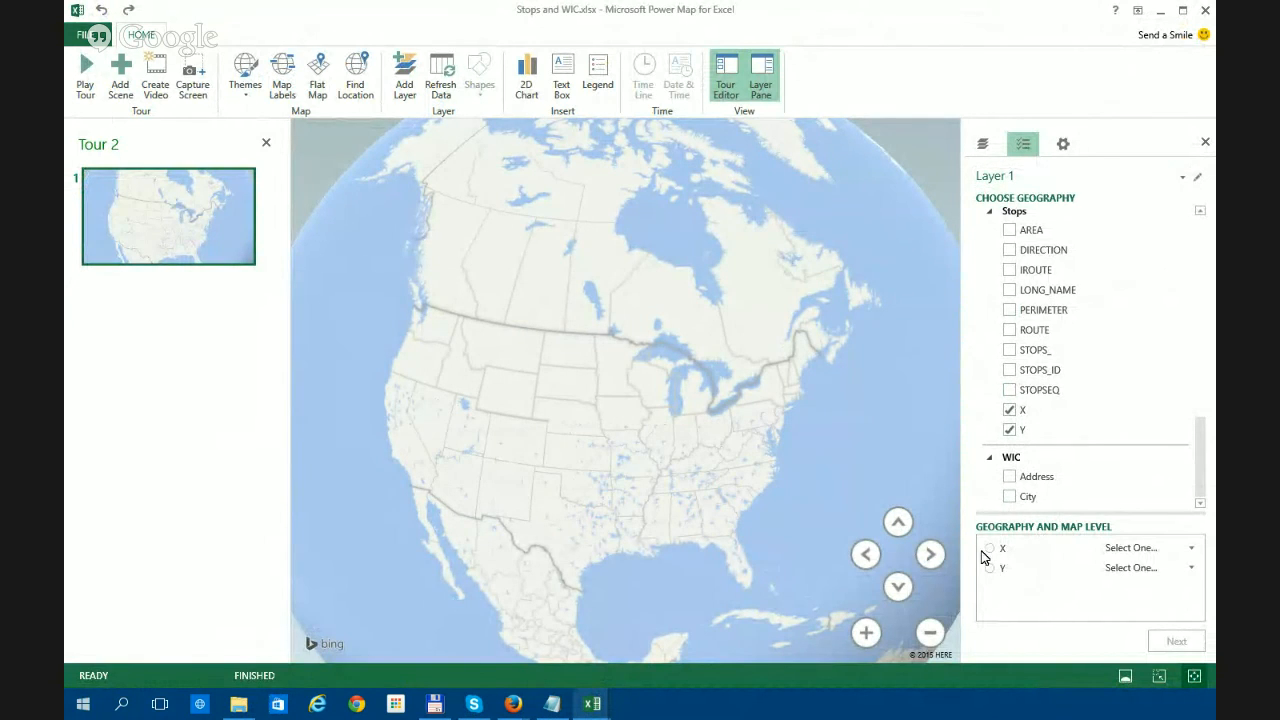
left_click(1191, 550)
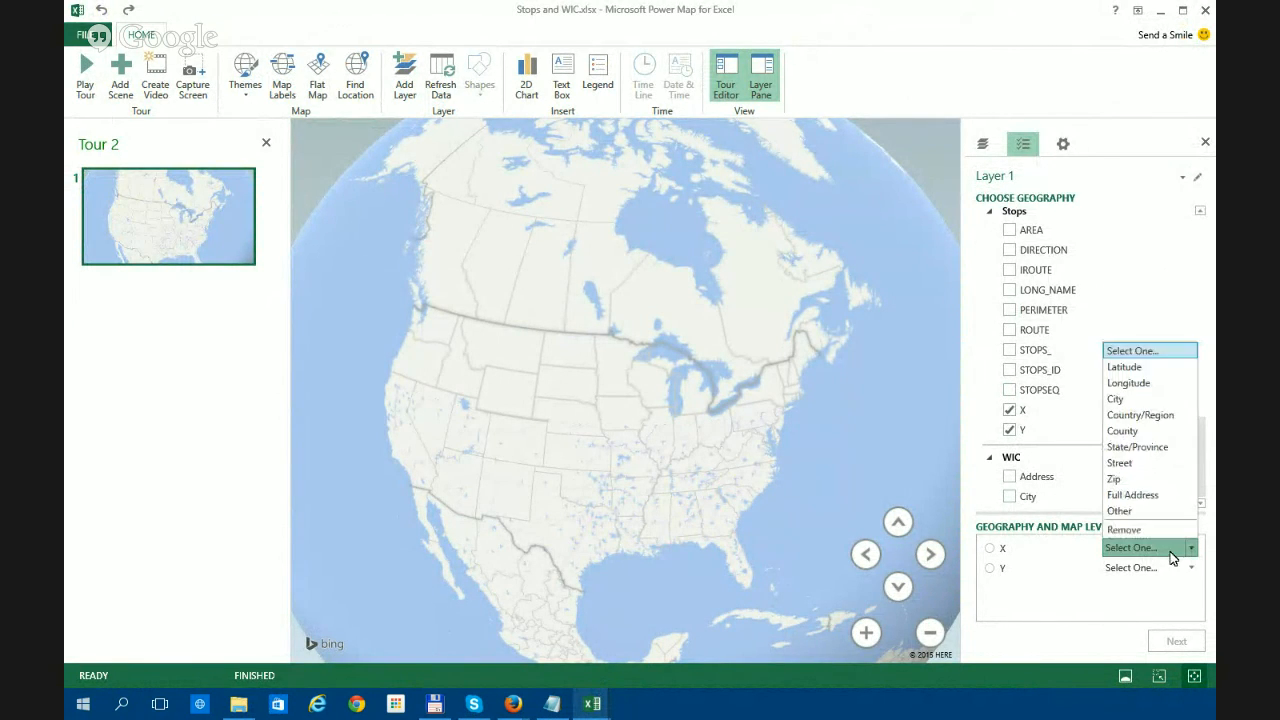
left_click(1150, 383)
left_click(1192, 568)
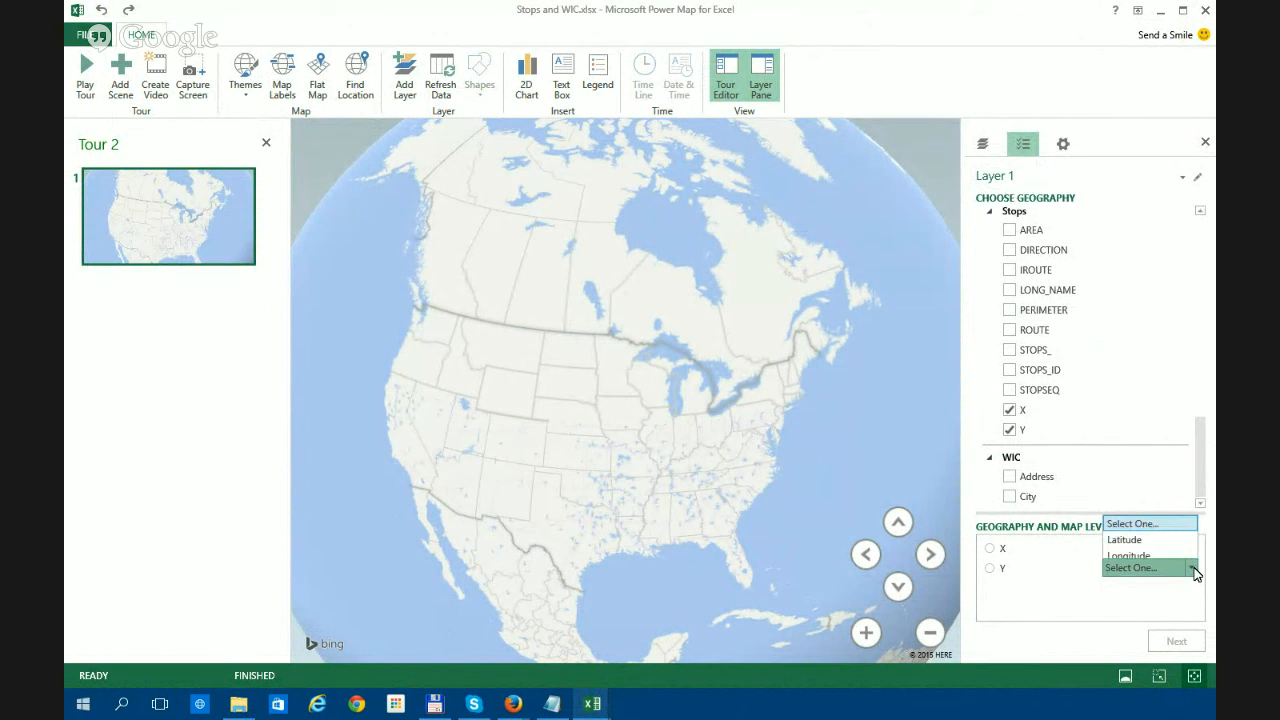
left_click(1135, 386)
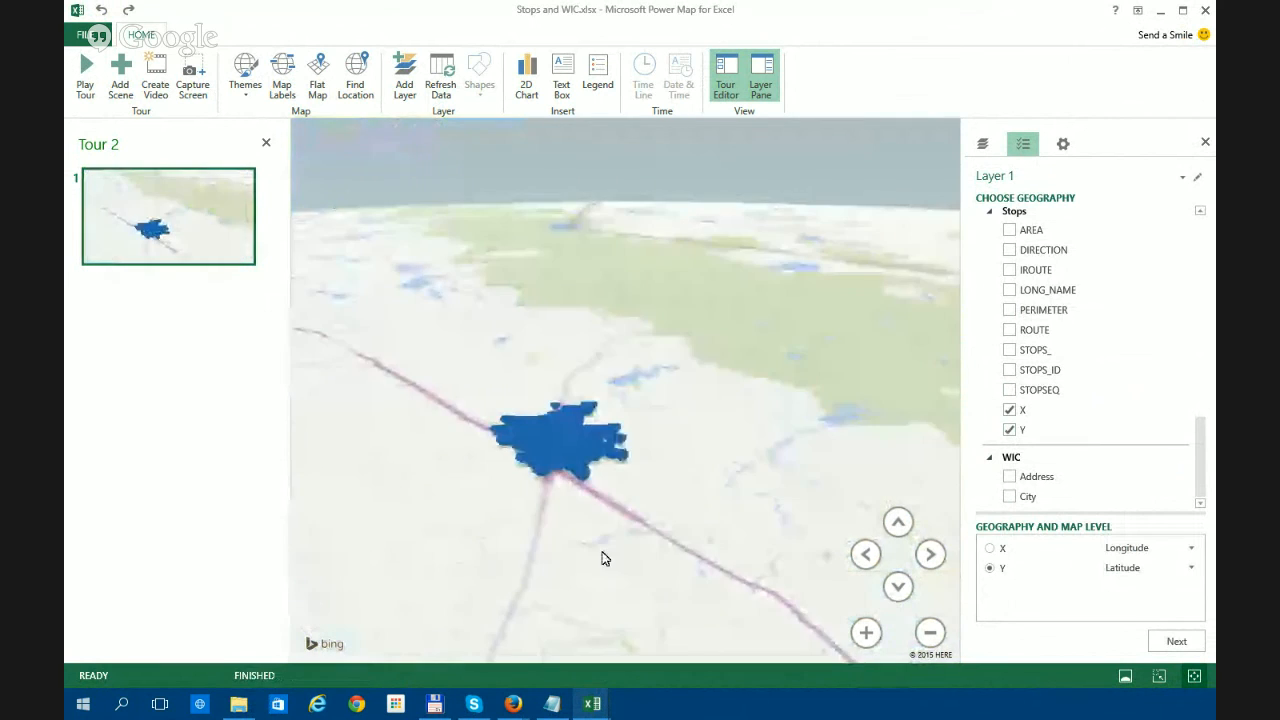
- Frame the scene closely on the plotted Fresno bus stops, viewed from a steeper overhead angle
left_click(897, 523)
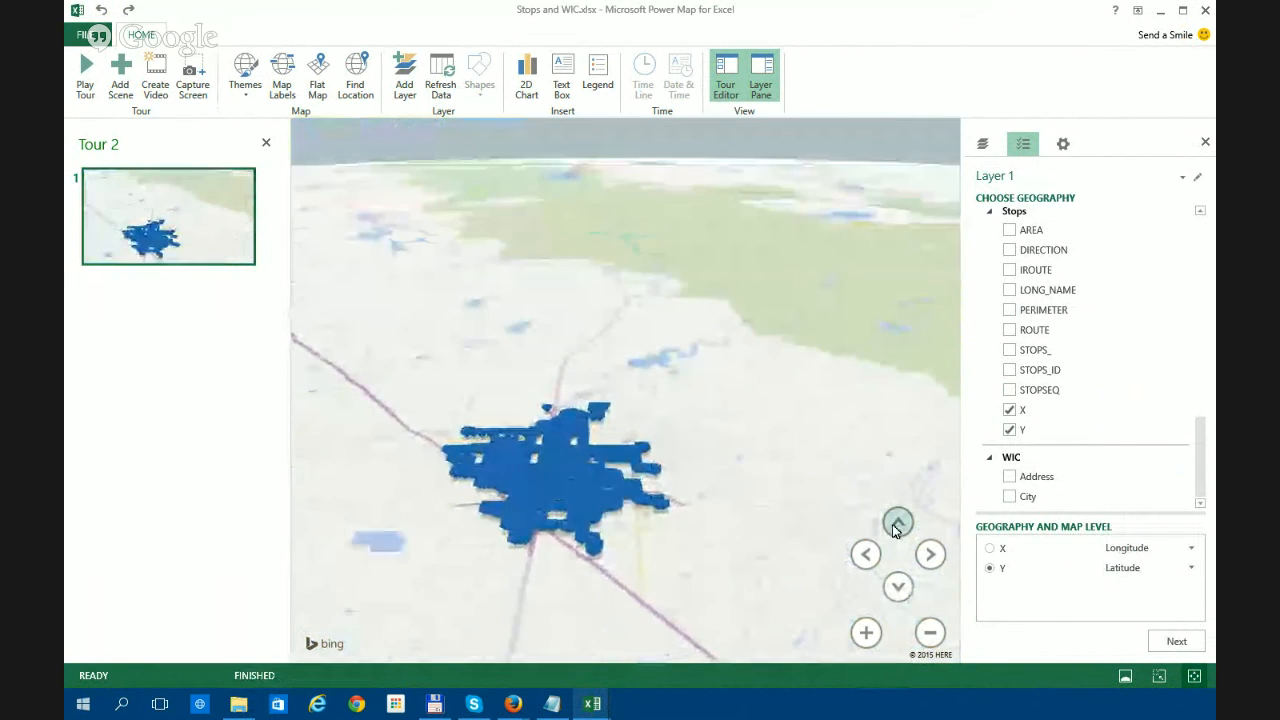
left_click(895, 529)
left_click_drag(737, 557, 825, 501)
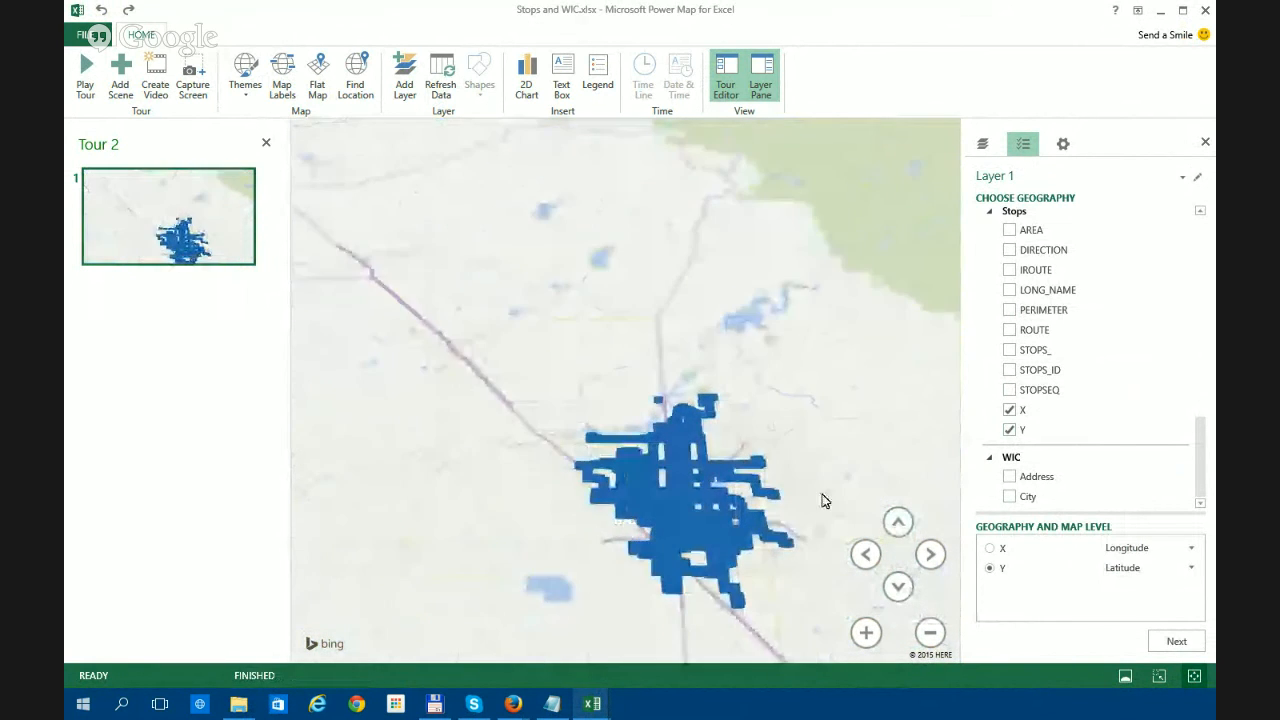
scroll(640, 464, "up", 5)
left_click_drag(604, 395, 664, 362)
left_click_drag(704, 455, 675, 434)
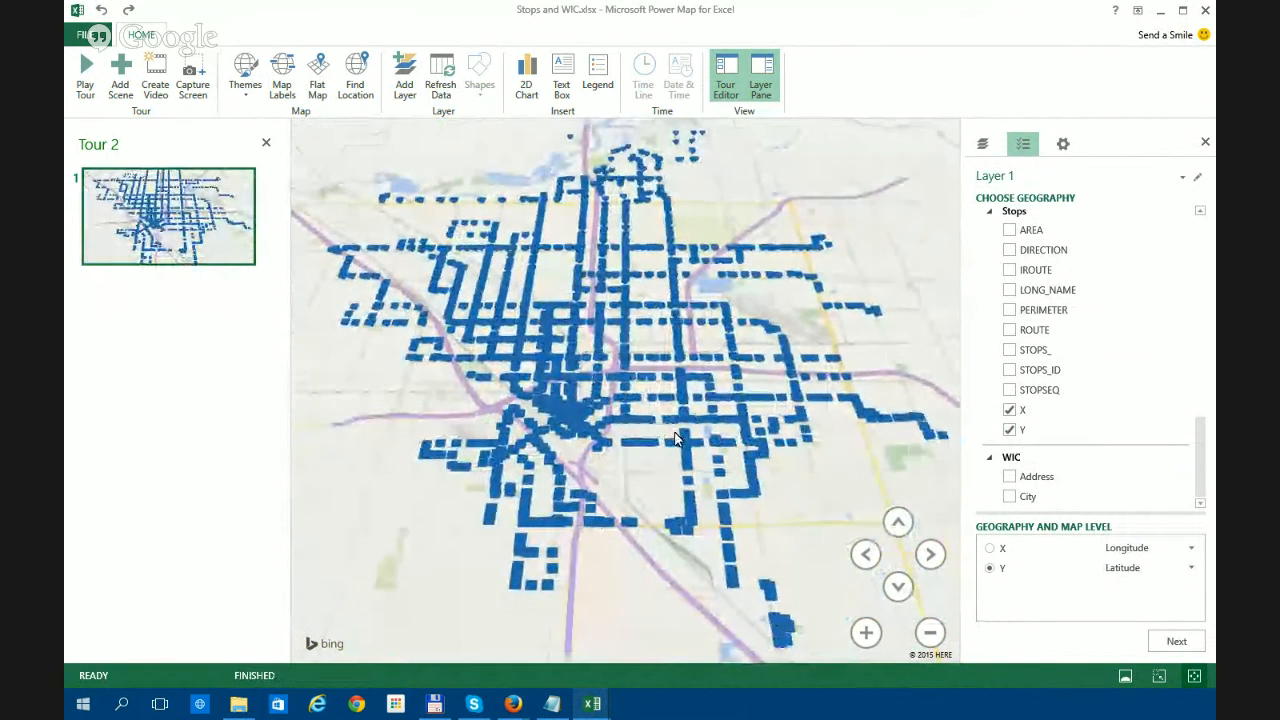
- Try a satellite imagery theme on the map, and return to a light road-map theme
left_click(245, 75)
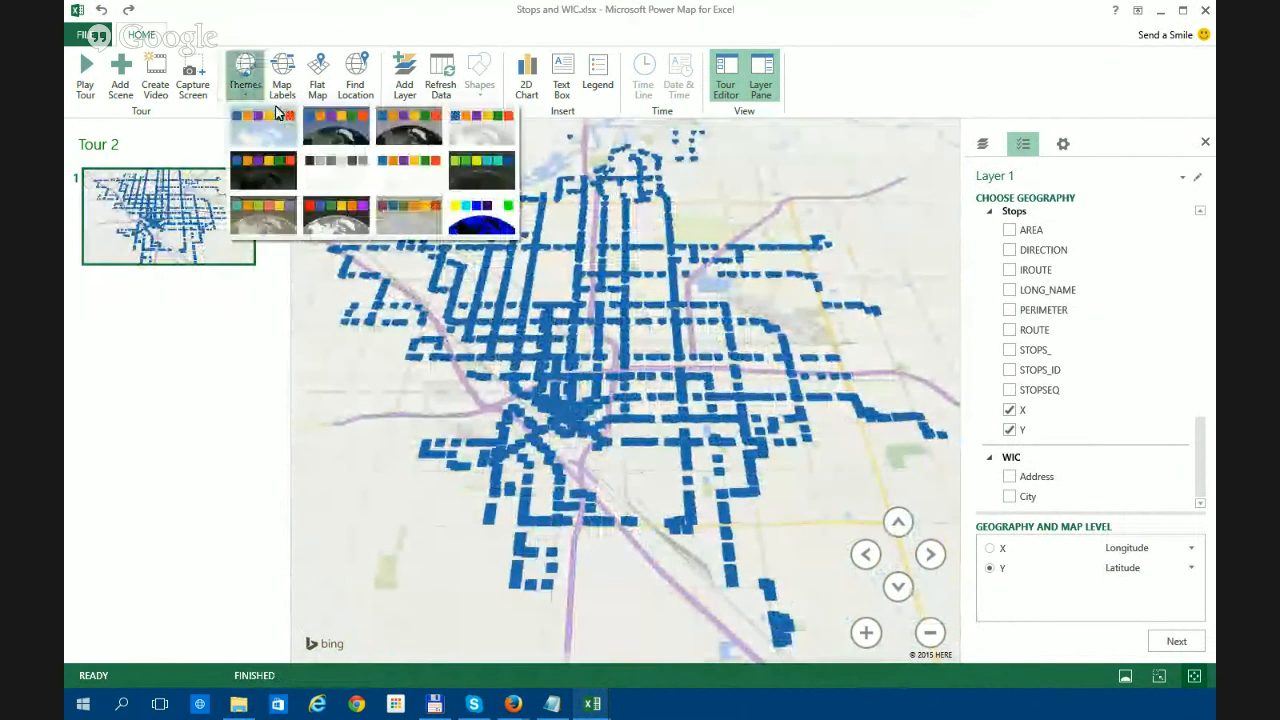
left_click(285, 132)
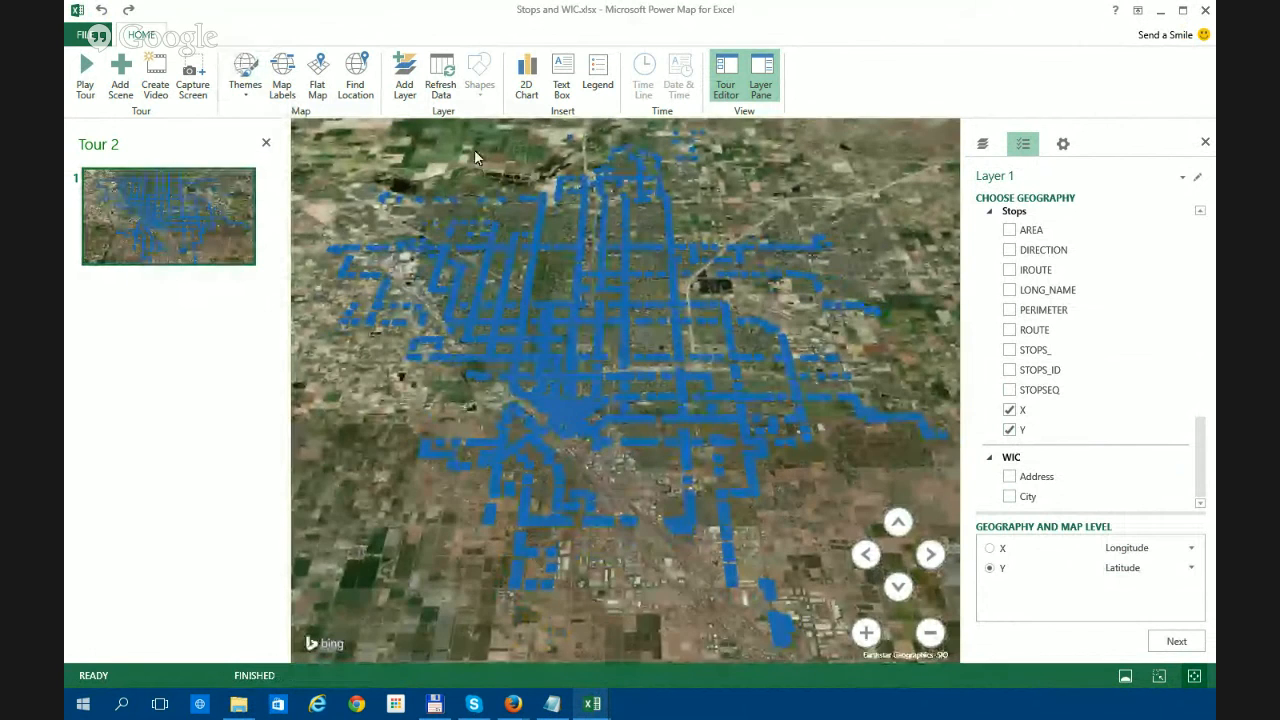
left_click(245, 75)
left_click(390, 193)
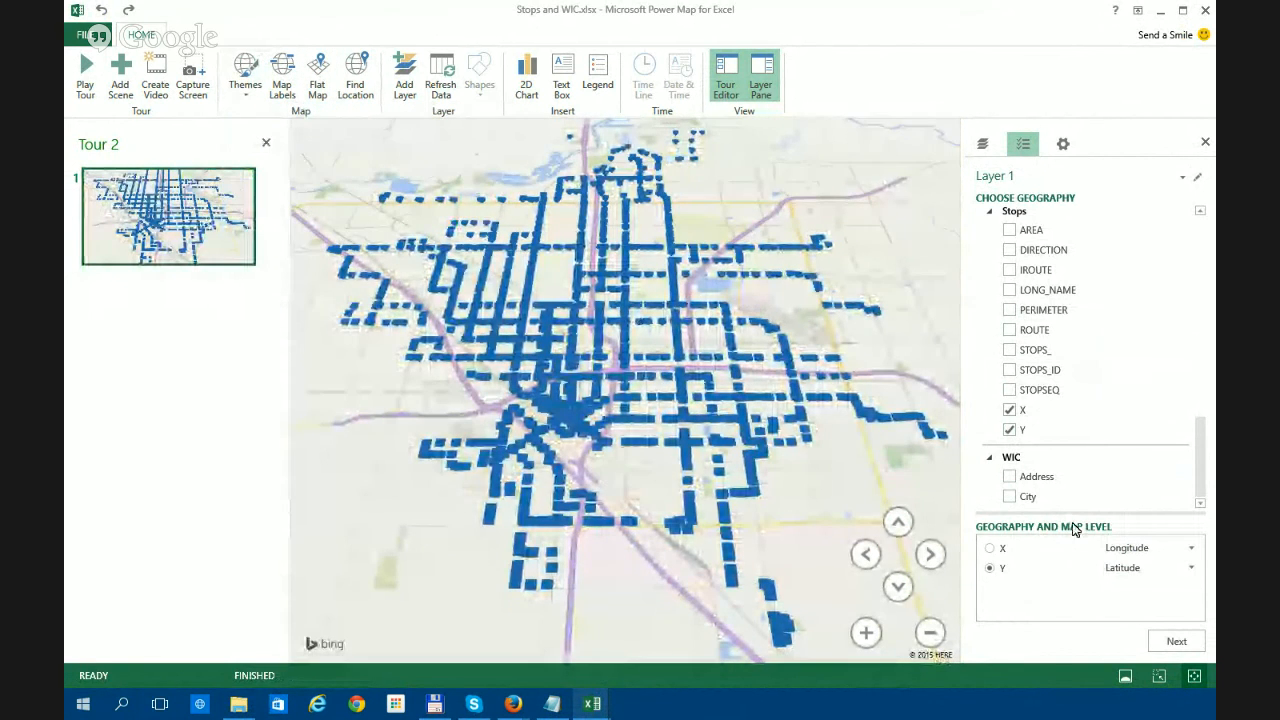
- Show the stops in Layer 1 as a heat map with a 270% radius of influence, and add a second scene
left_click(1176, 641)
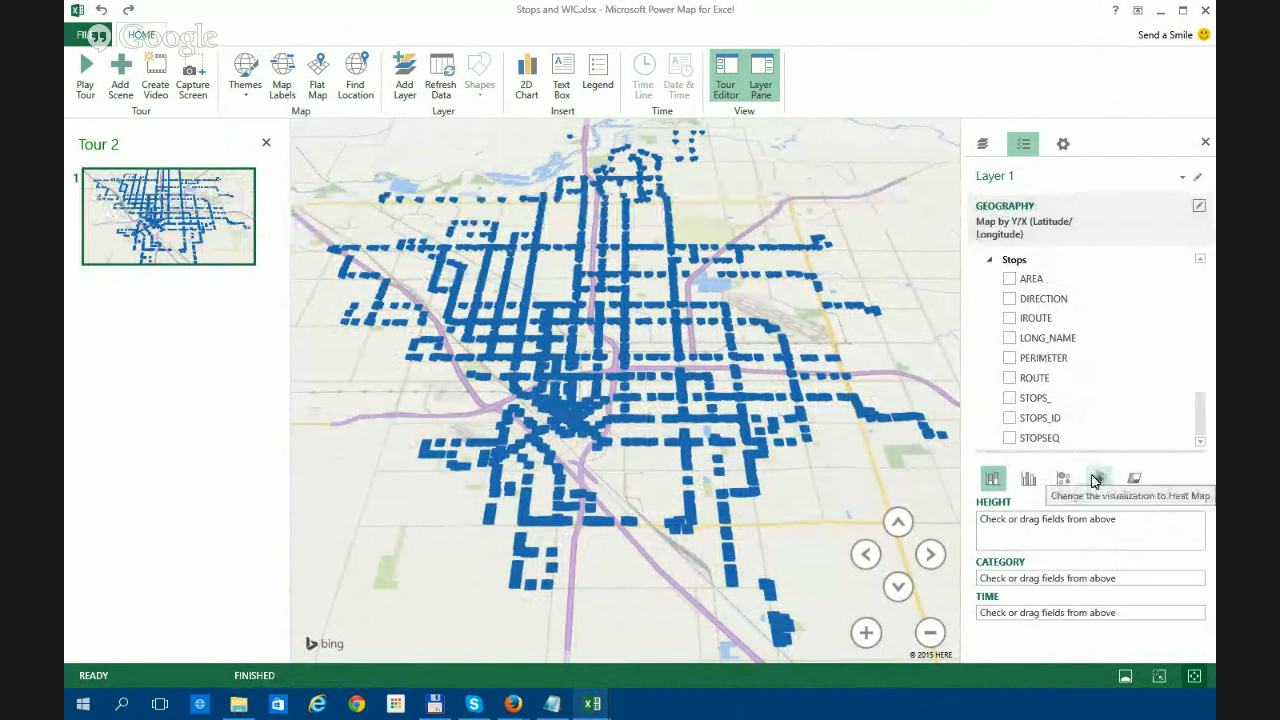
left_click(1095, 482)
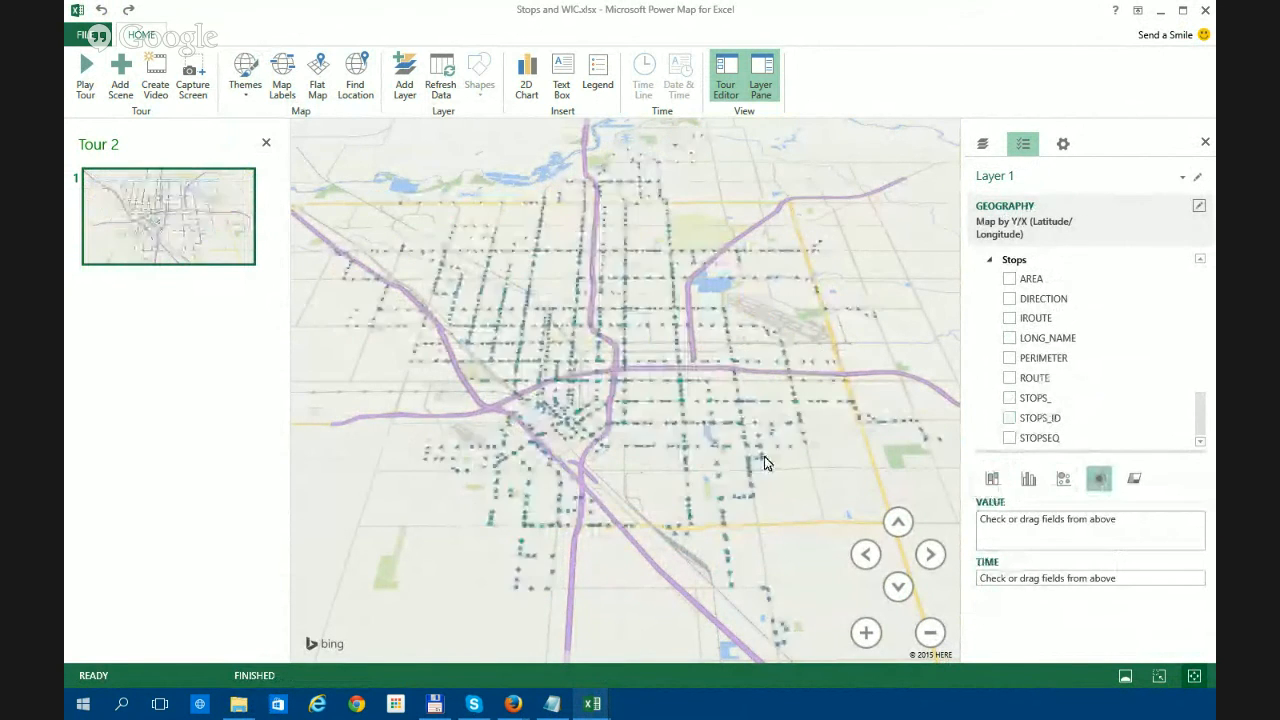
left_click(1063, 144)
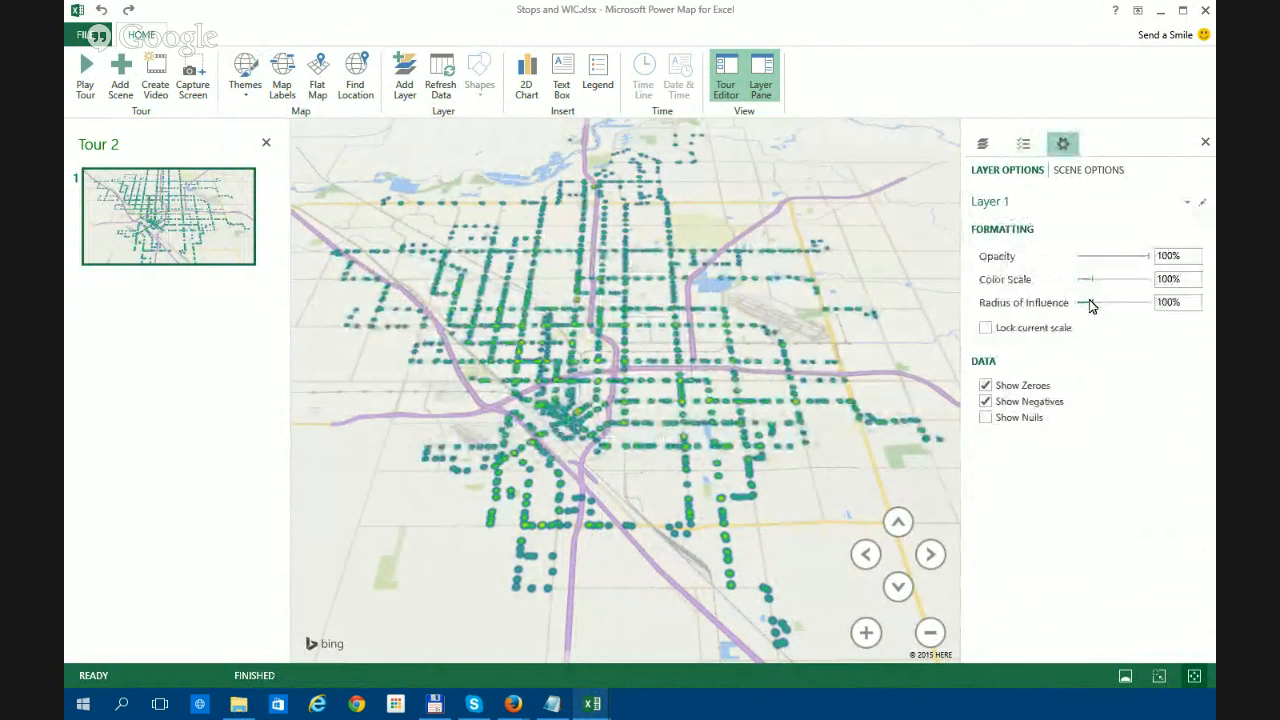
left_click_drag(1090, 302, 1106, 310)
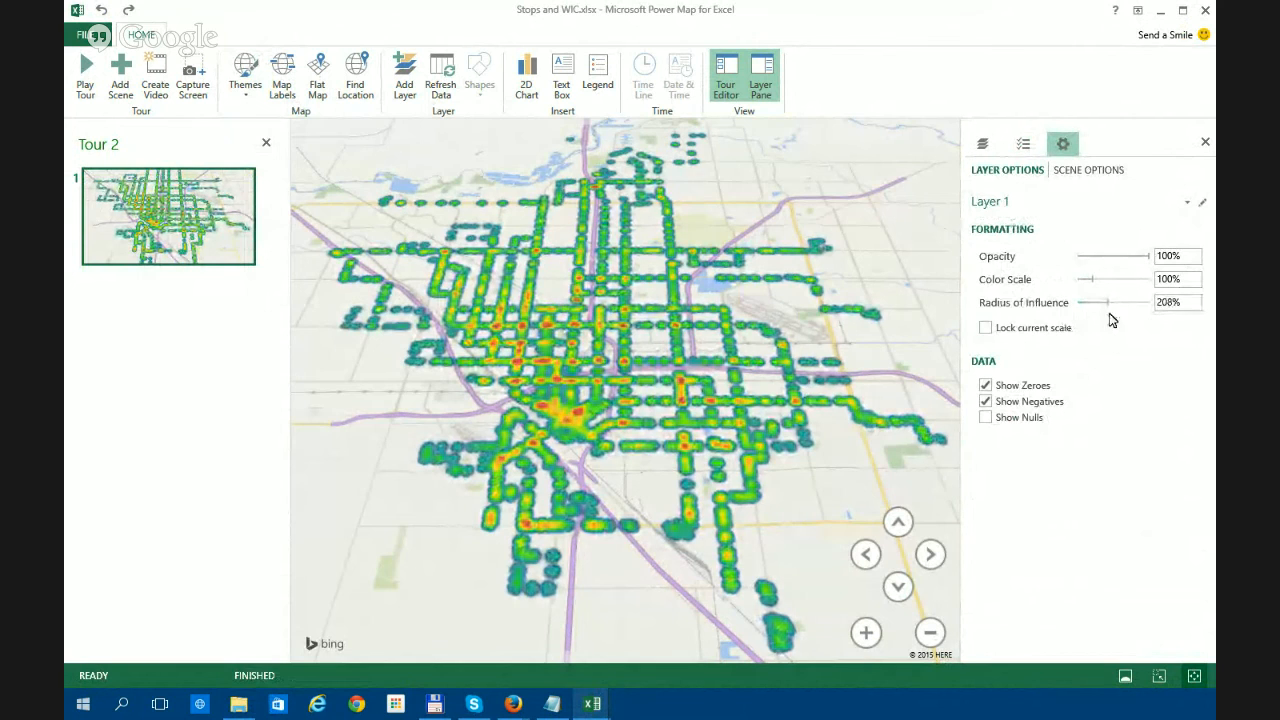
left_click_drag(1108, 311, 1118, 310)
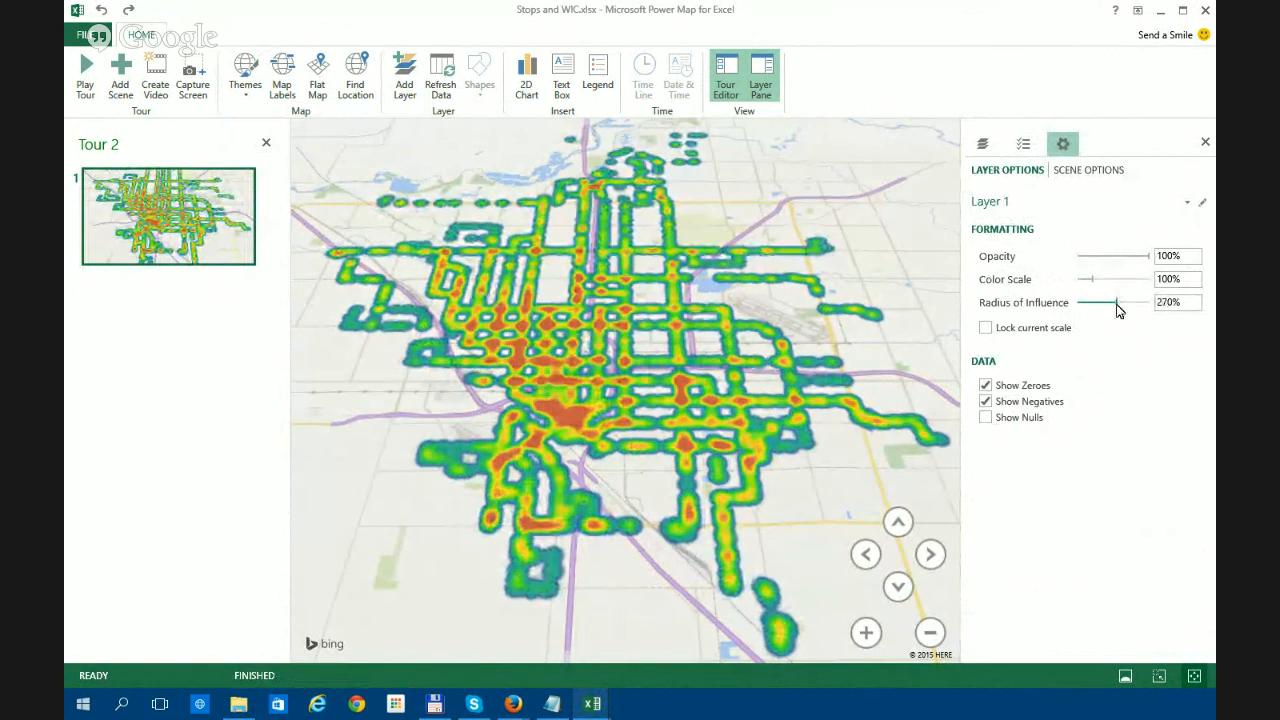
left_click(121, 78)
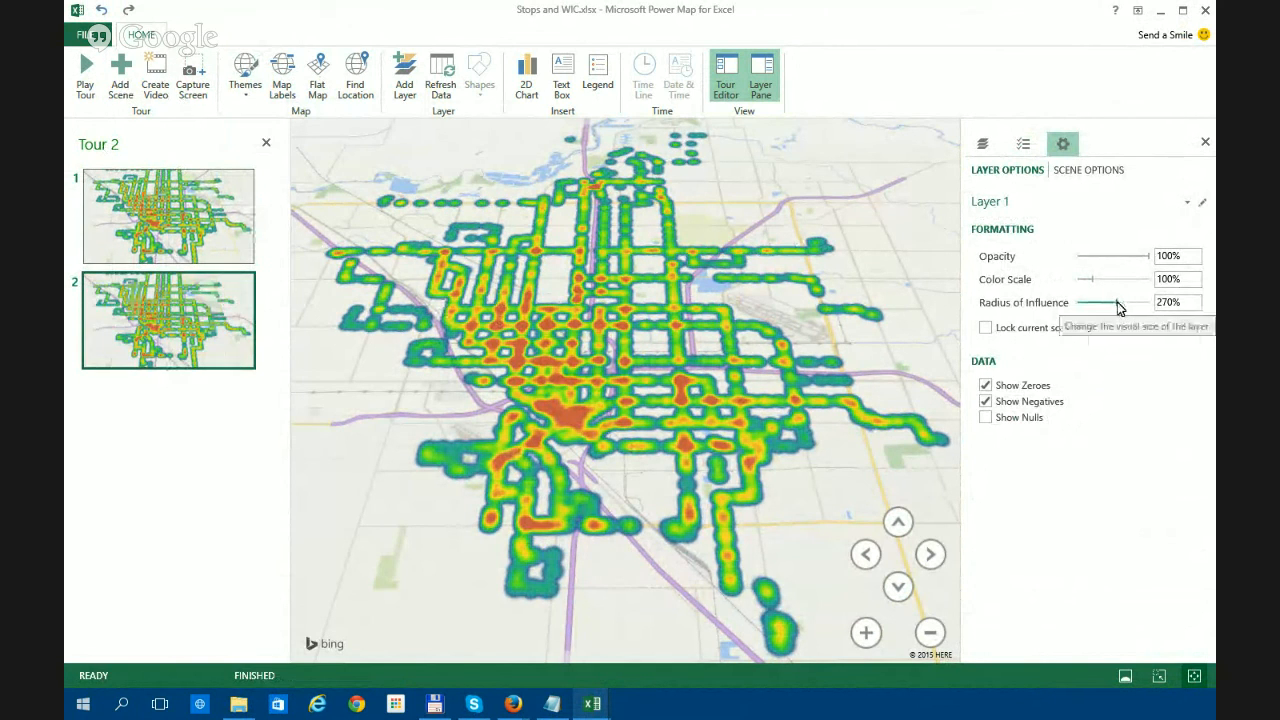
- Reduce the heat map's radius of influence in the second scene, and change the visualization to stacked columns
left_click_drag(1119, 310, 1098, 303)
left_click(1023, 145)
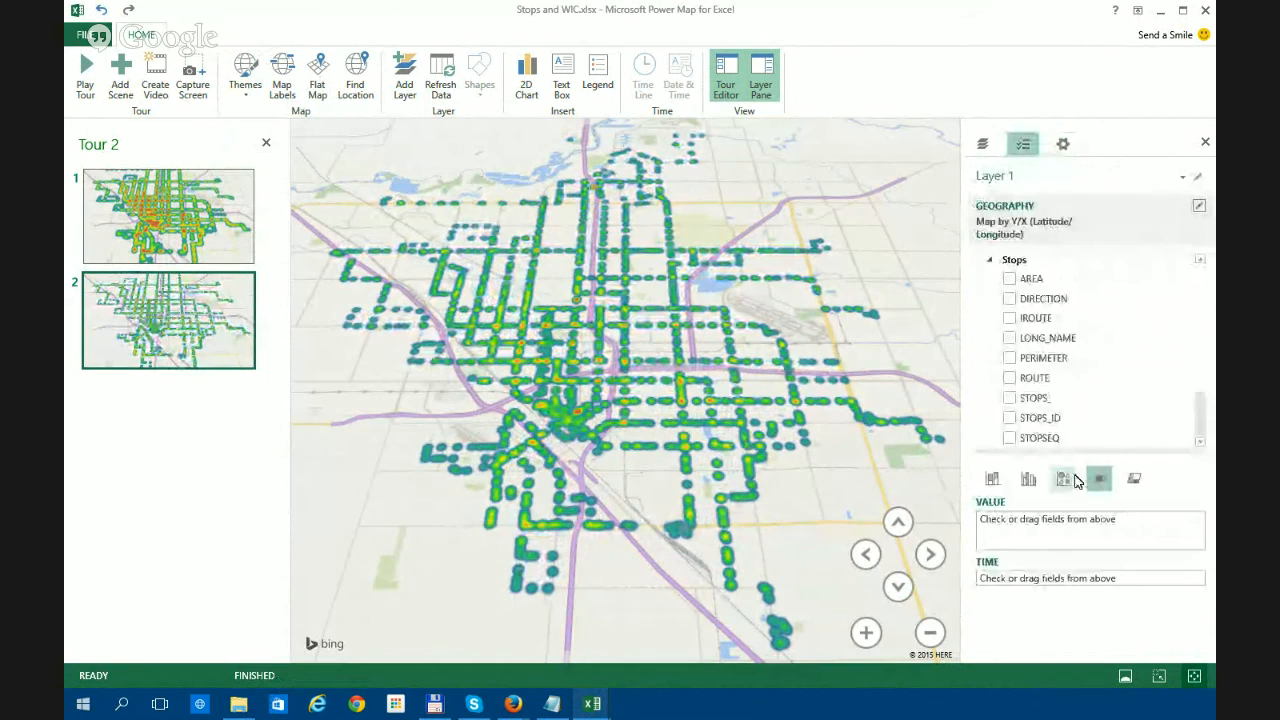
left_click(994, 481)
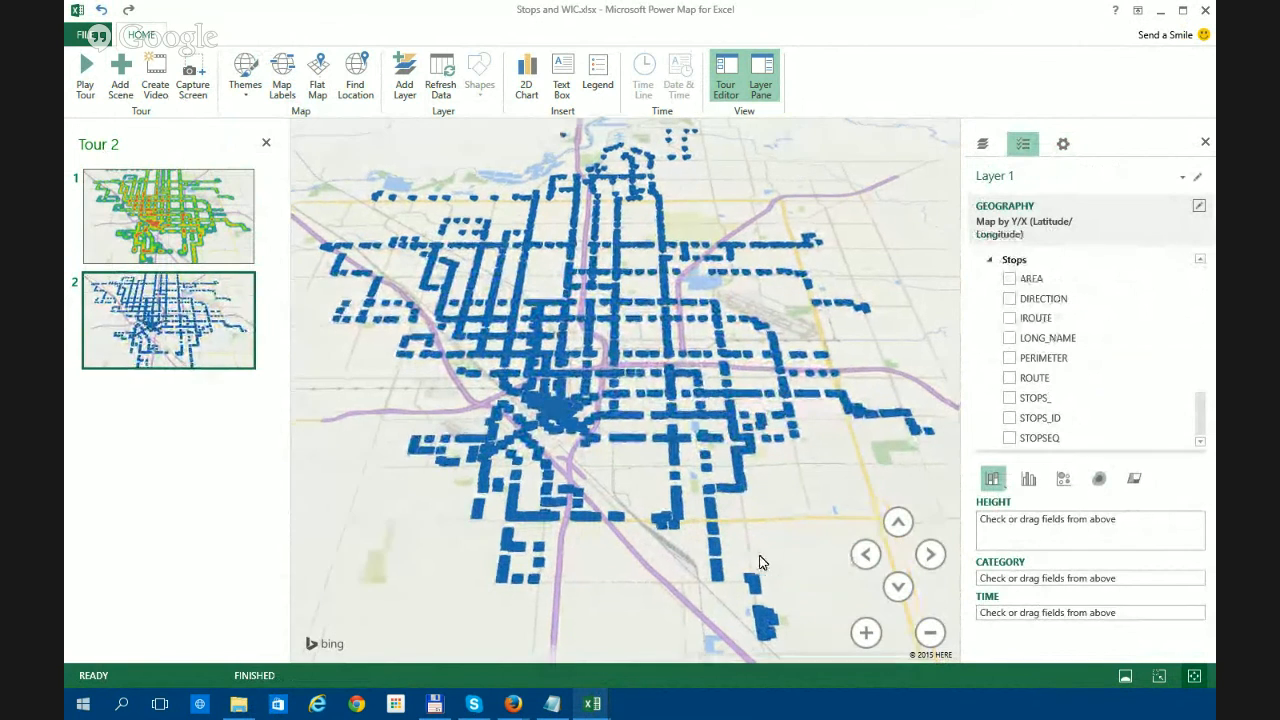
- Set the Layer 1 column size to 72% and the color to red, and add a third scene
left_click(1062, 146)
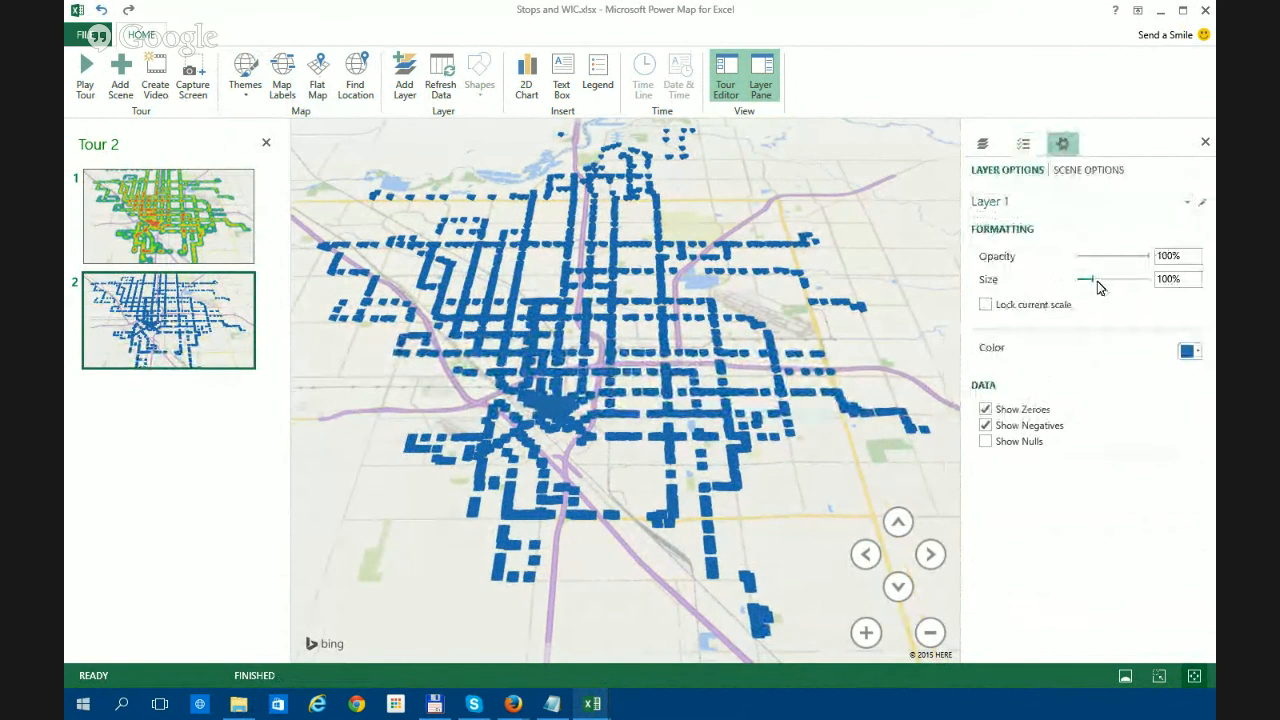
left_click_drag(1093, 286, 1090, 286)
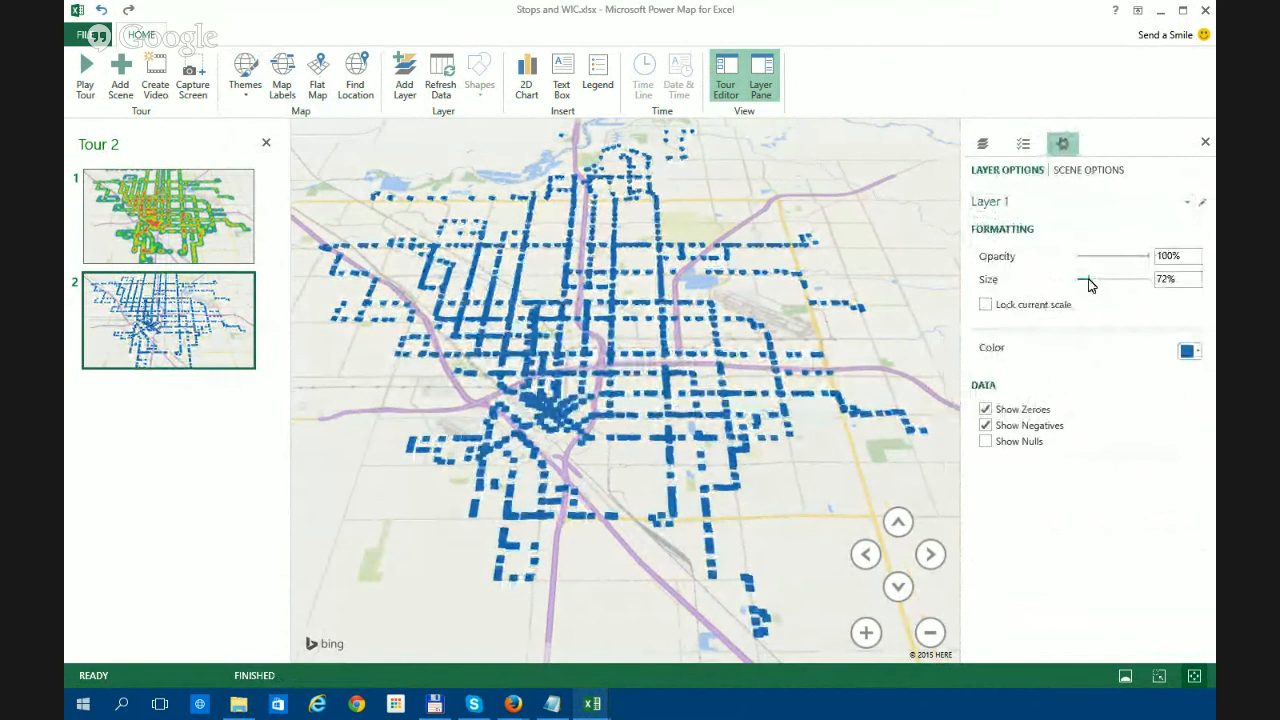
left_click(1190, 352)
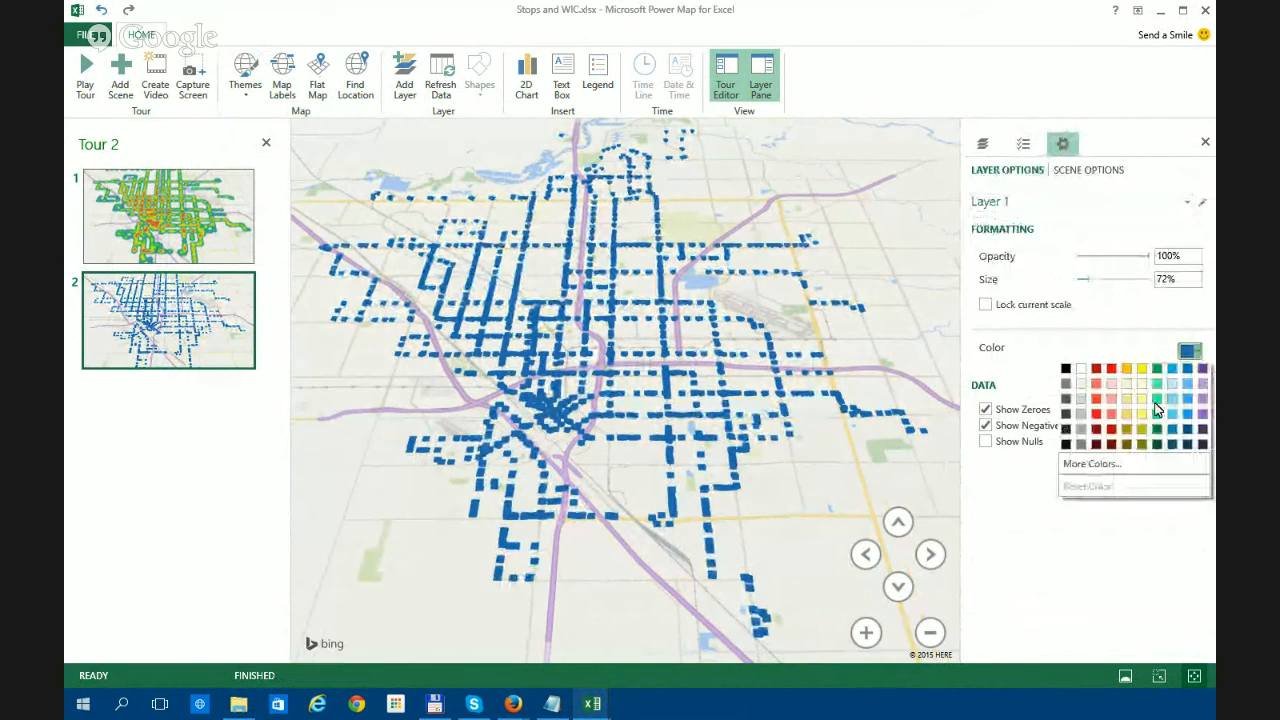
left_click(1111, 370)
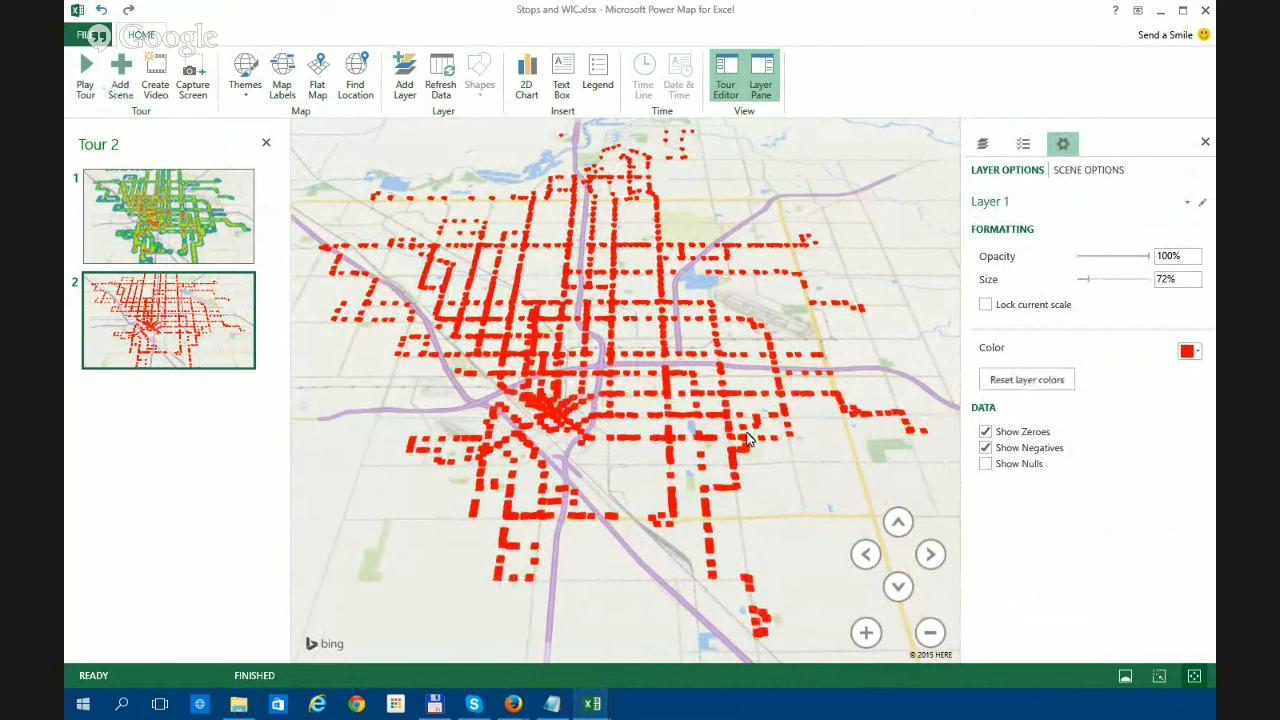
left_click(120, 72)
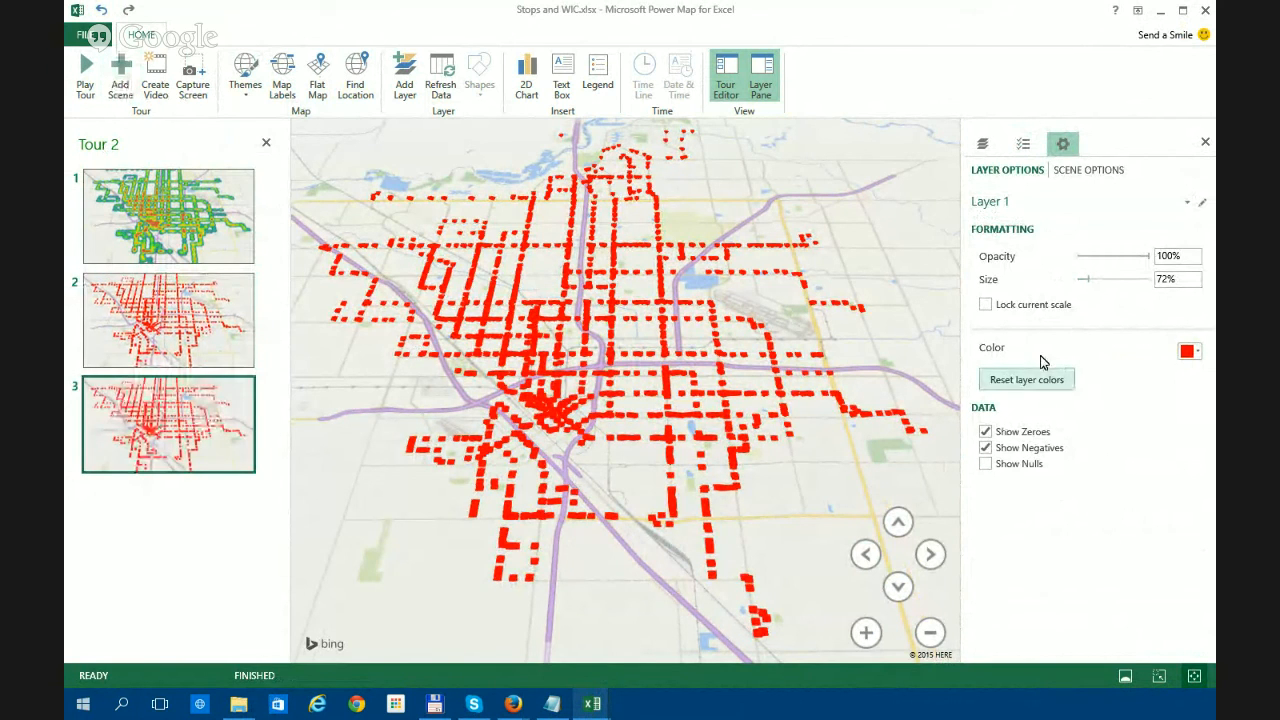
- Categorize the bus stop columns in the third scene by the ROUTE field
left_click(1023, 145)
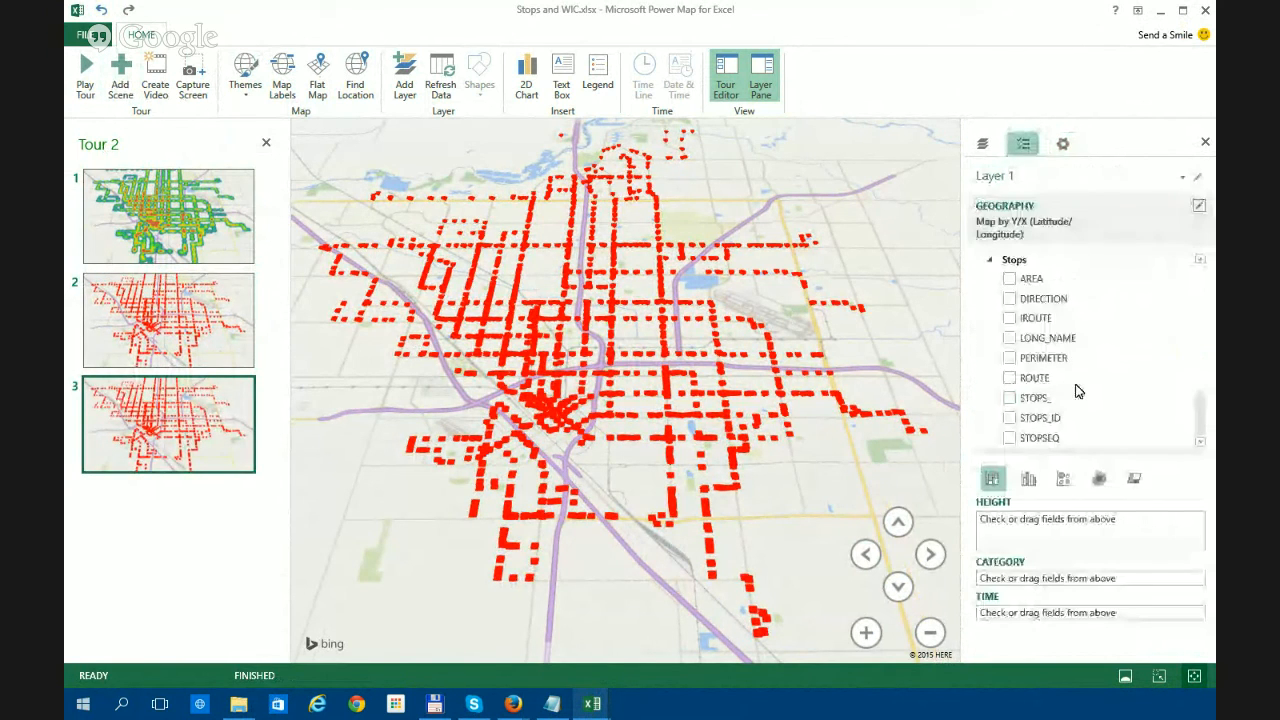
scroll(1200, 400, "down", 2)
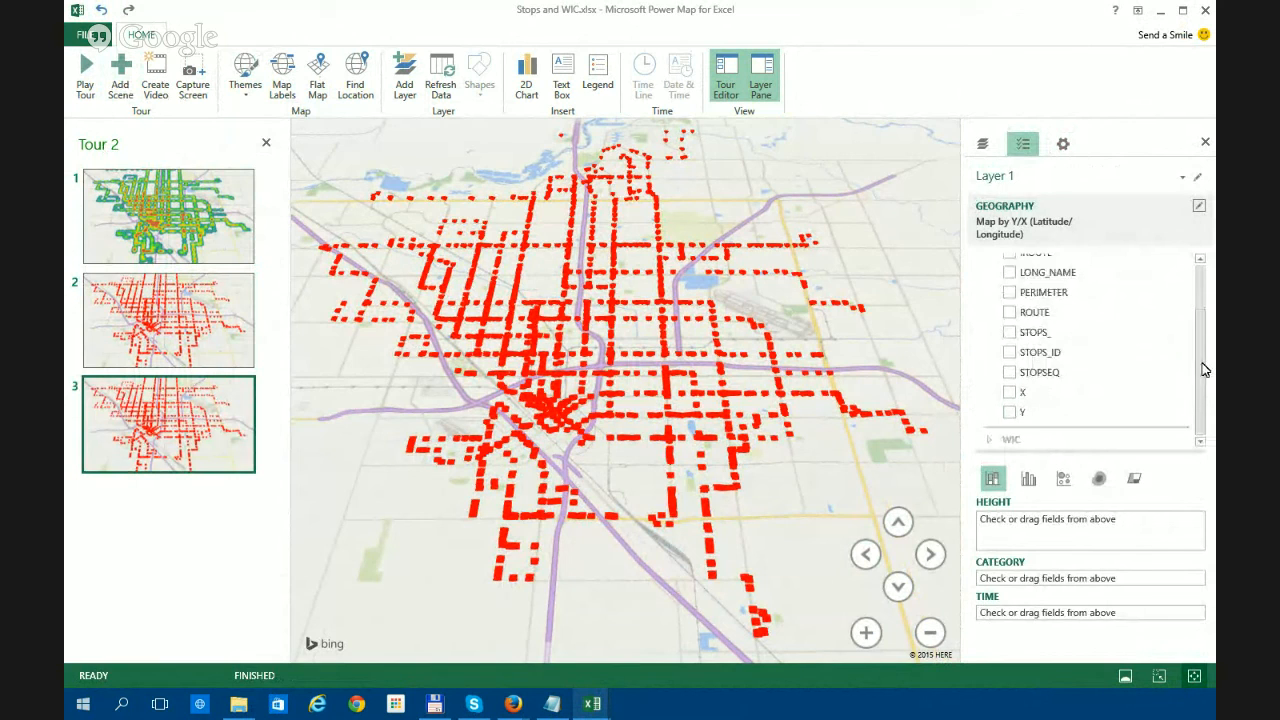
scroll(1200, 361, "up", 1)
left_click(1010, 356)
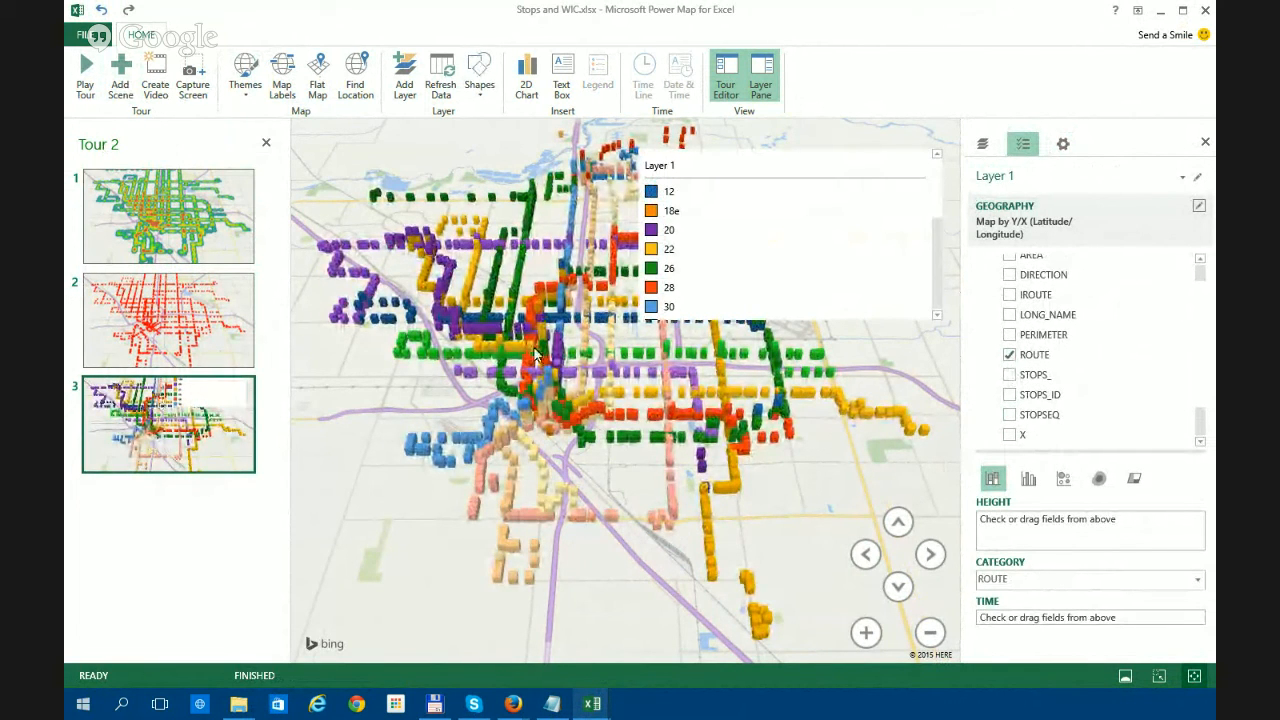
- Reshape the Layer 1 legend into a tall, narrow box and place it along the map's right edge
mouse_move(944, 222)
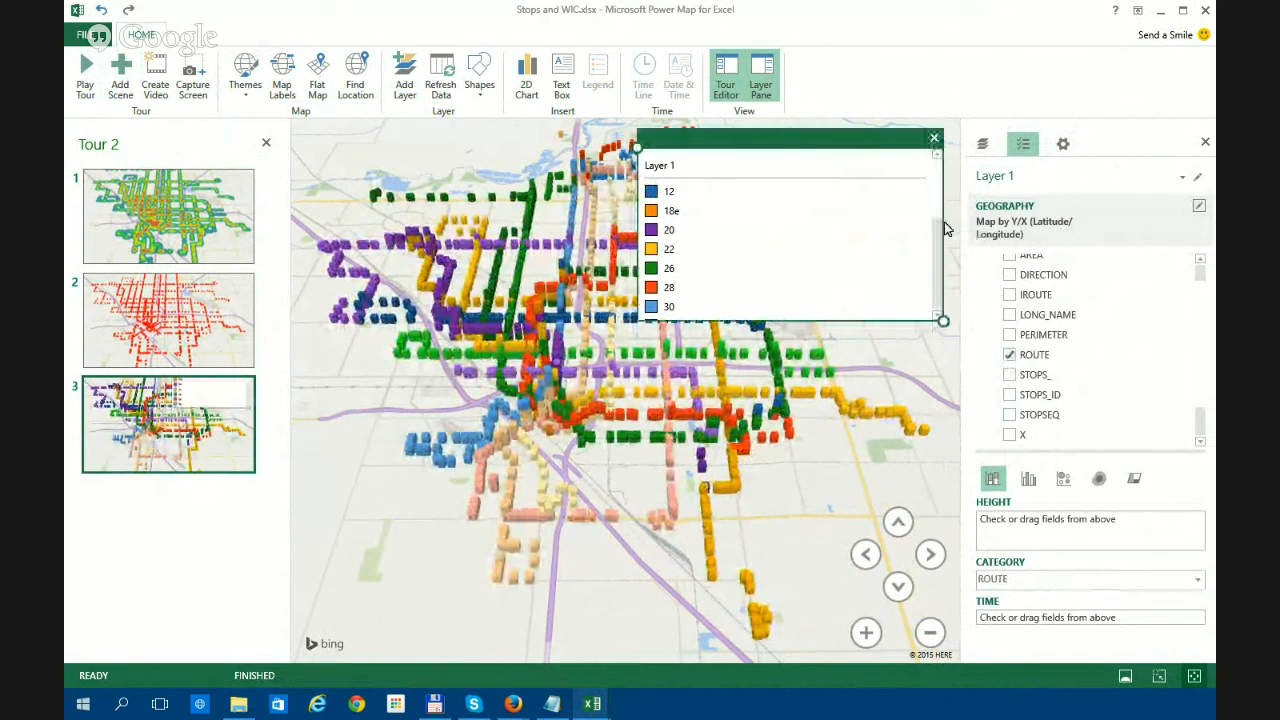
left_click_drag(943, 321, 708, 543)
left_click_drag(662, 138, 911, 135)
scroll(641, 334, "up", 3)
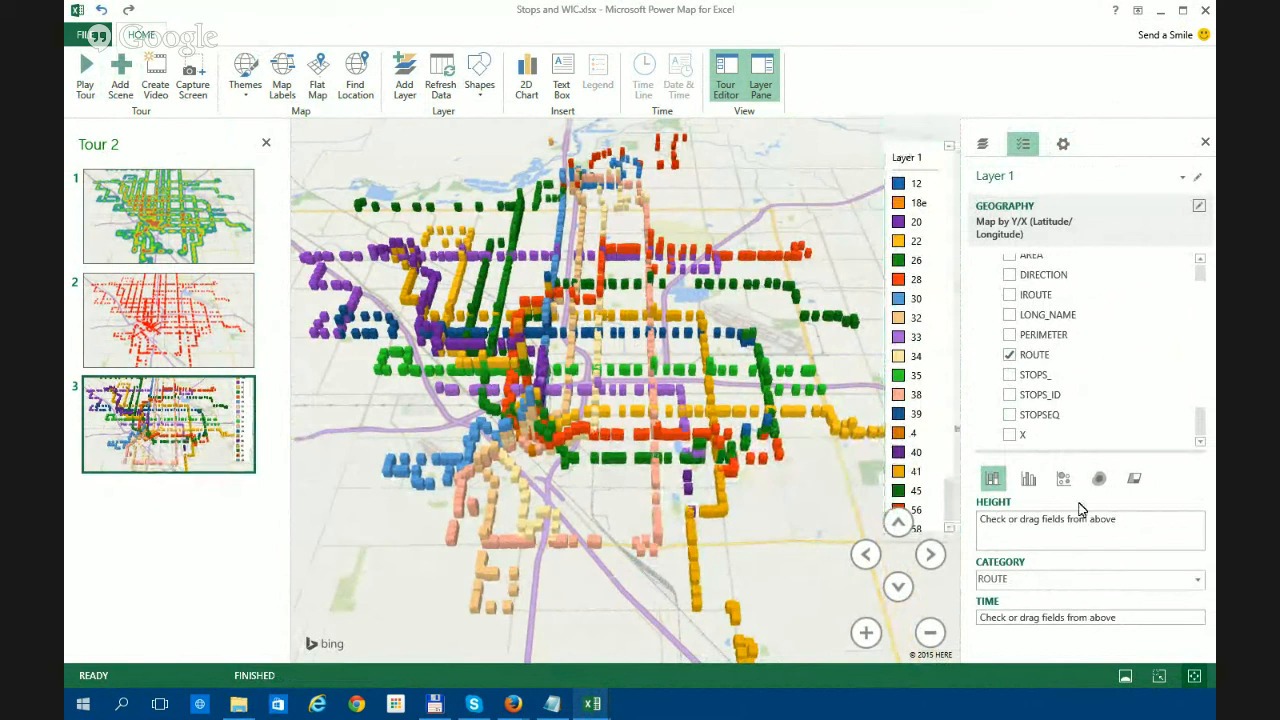
- Use STOPS_ID aggregated as Count (Not Blank) for the column height, and show the columns from a lower viewing angle
scroll(1201, 400, "up", 1)
scroll(1210, 420, "down", 2)
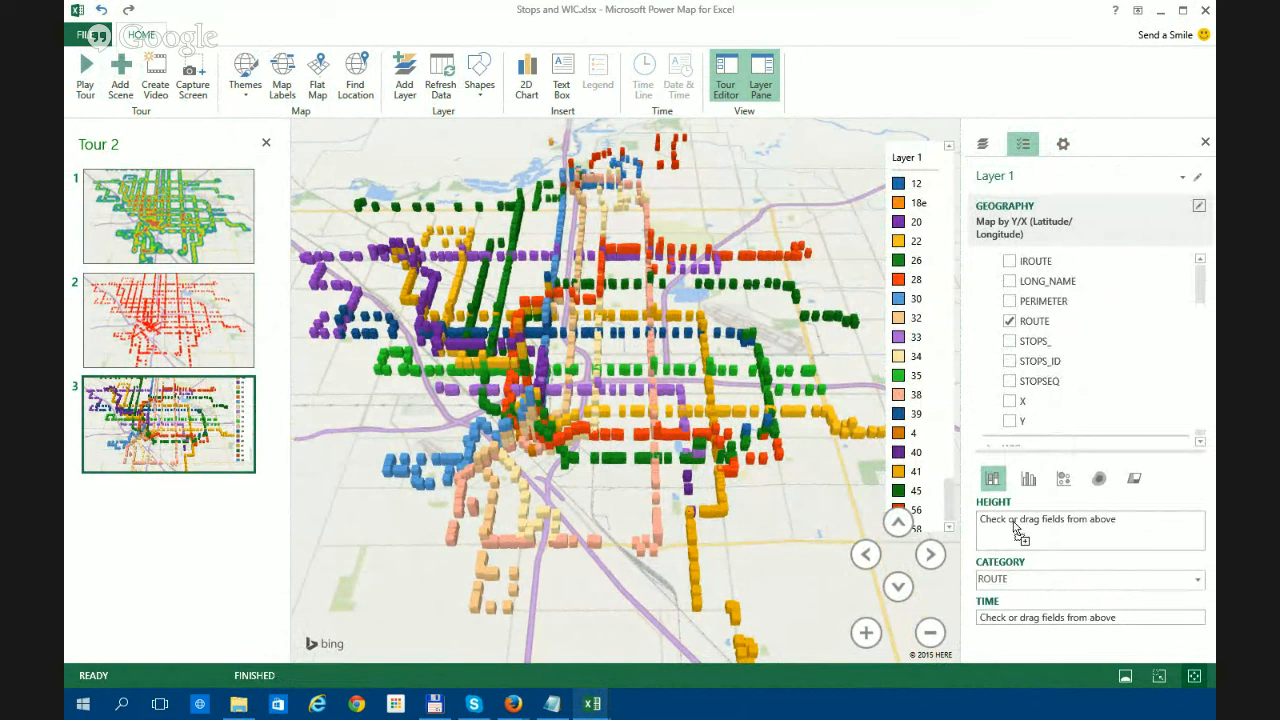
left_click(1196, 521)
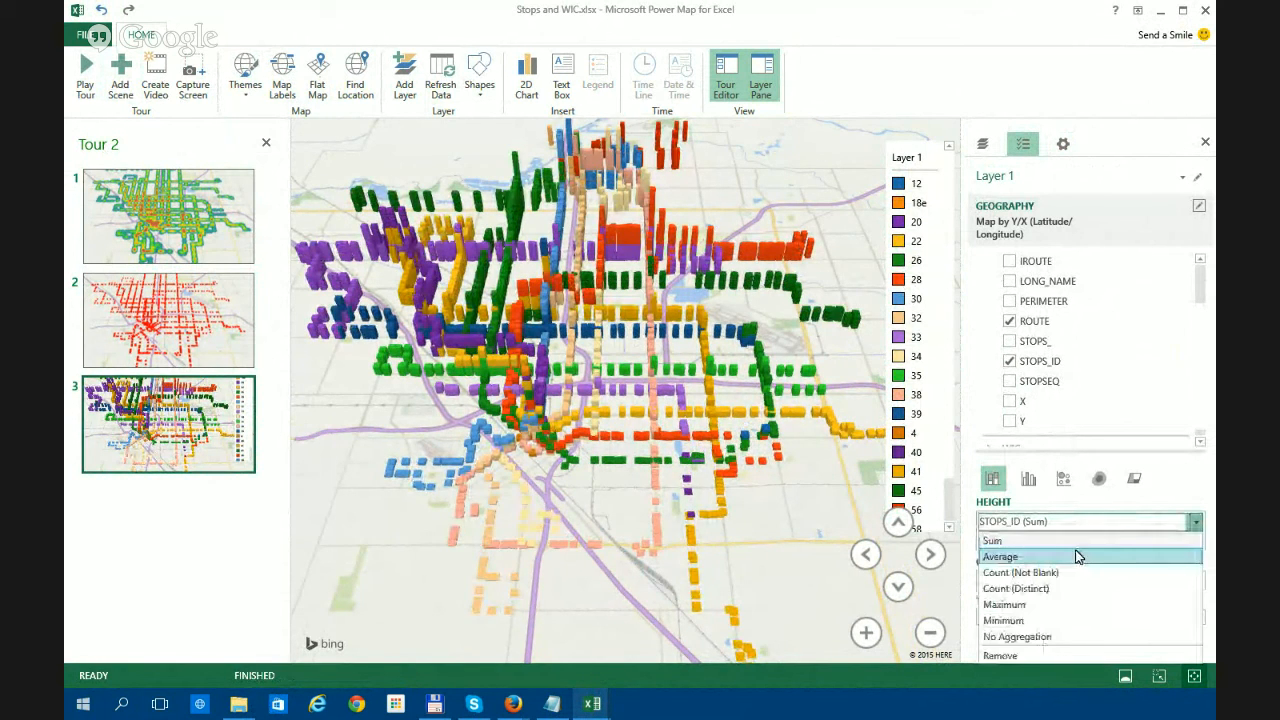
left_click(1075, 578)
mouse_move(603, 503)
left_mouse_down()
mouse_move(601, 478)
mouse_move(581, 471)
mouse_move(602, 494)
left_mouse_up()
mouse_move(567, 409)
left_mouse_down()
mouse_move(641, 411)
mouse_move(586, 399)
left_mouse_up()
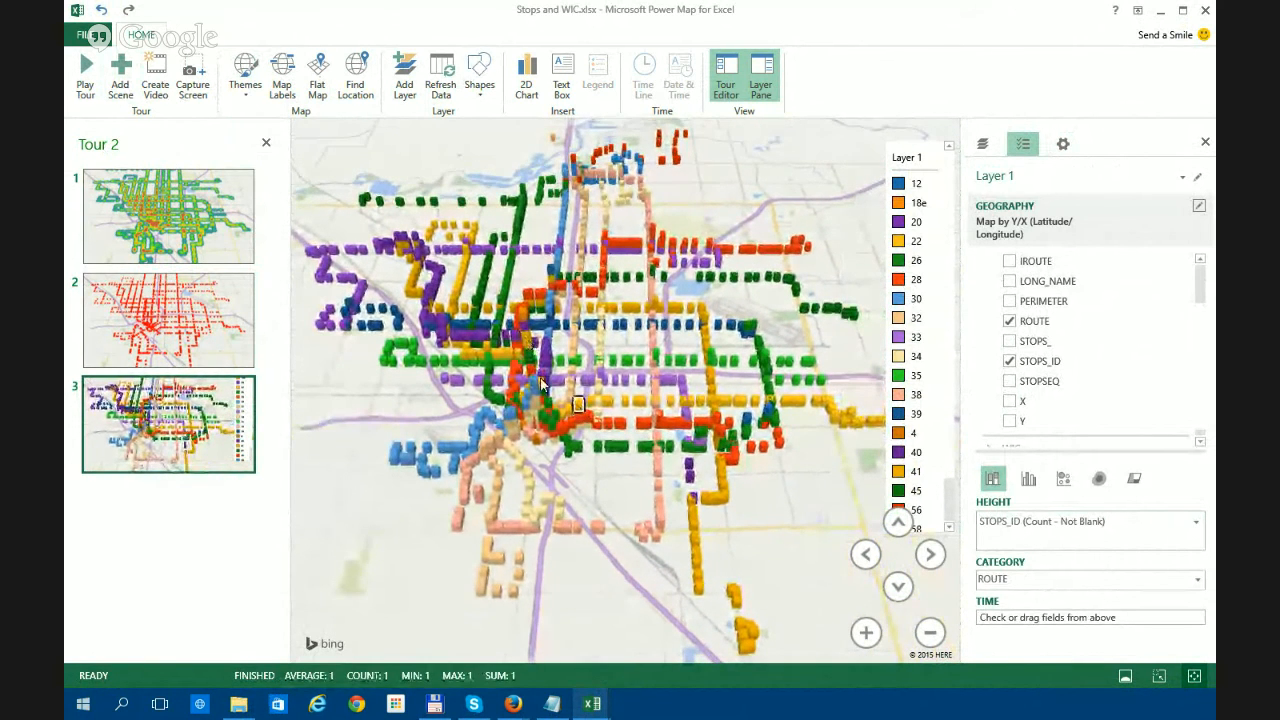
left_click(897, 587)
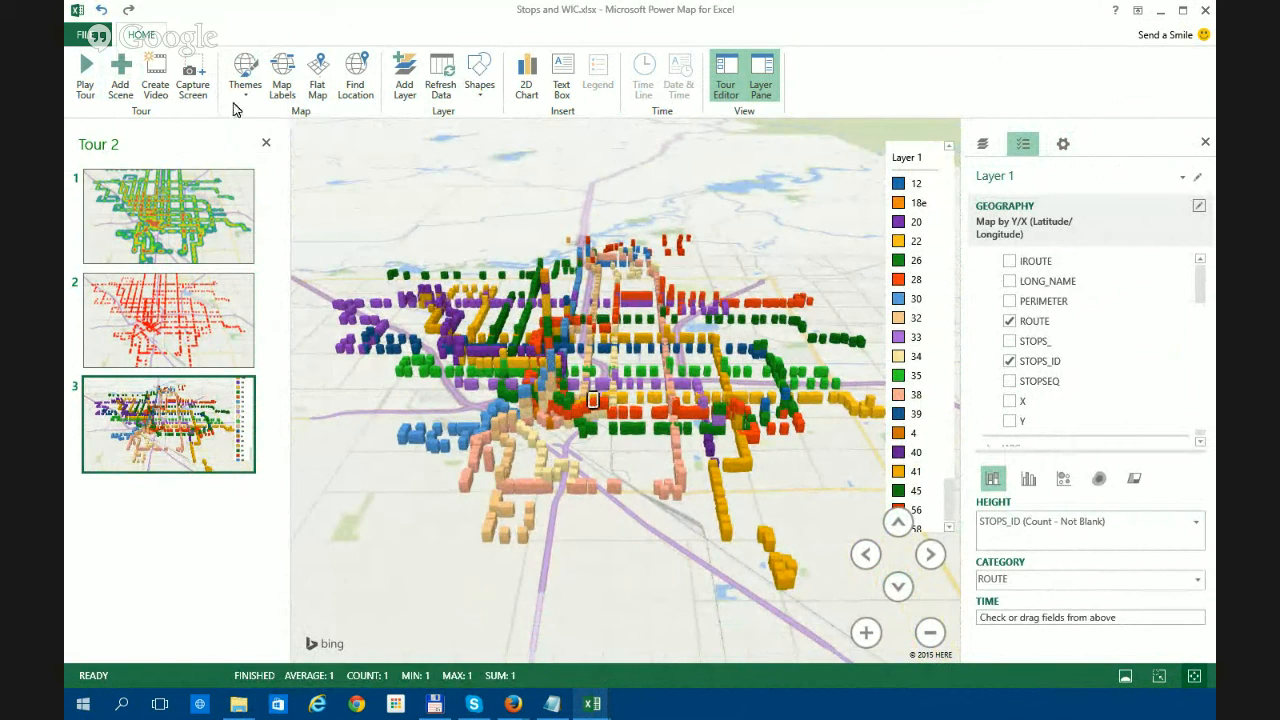
- Add a fourth scene and remove the ROUTE category and STOPS_ID height from its Layer 1
left_click(119, 70)
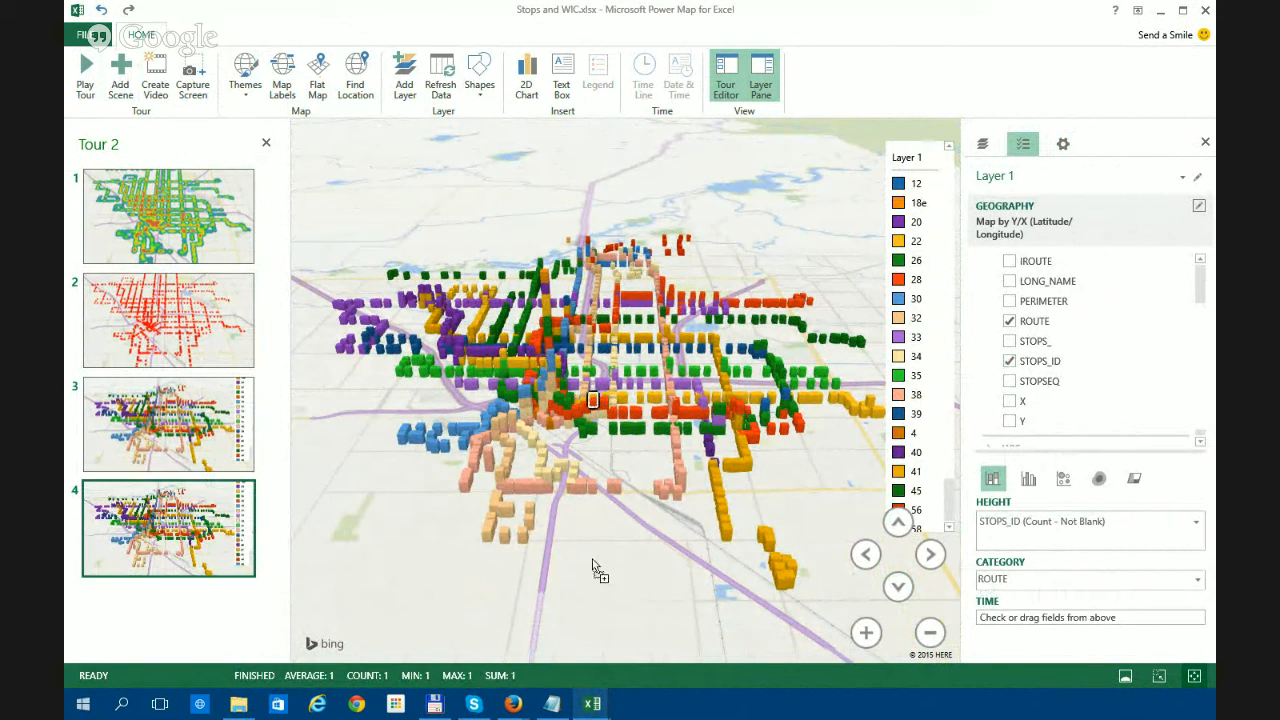
left_click_drag(592, 560, 596, 560)
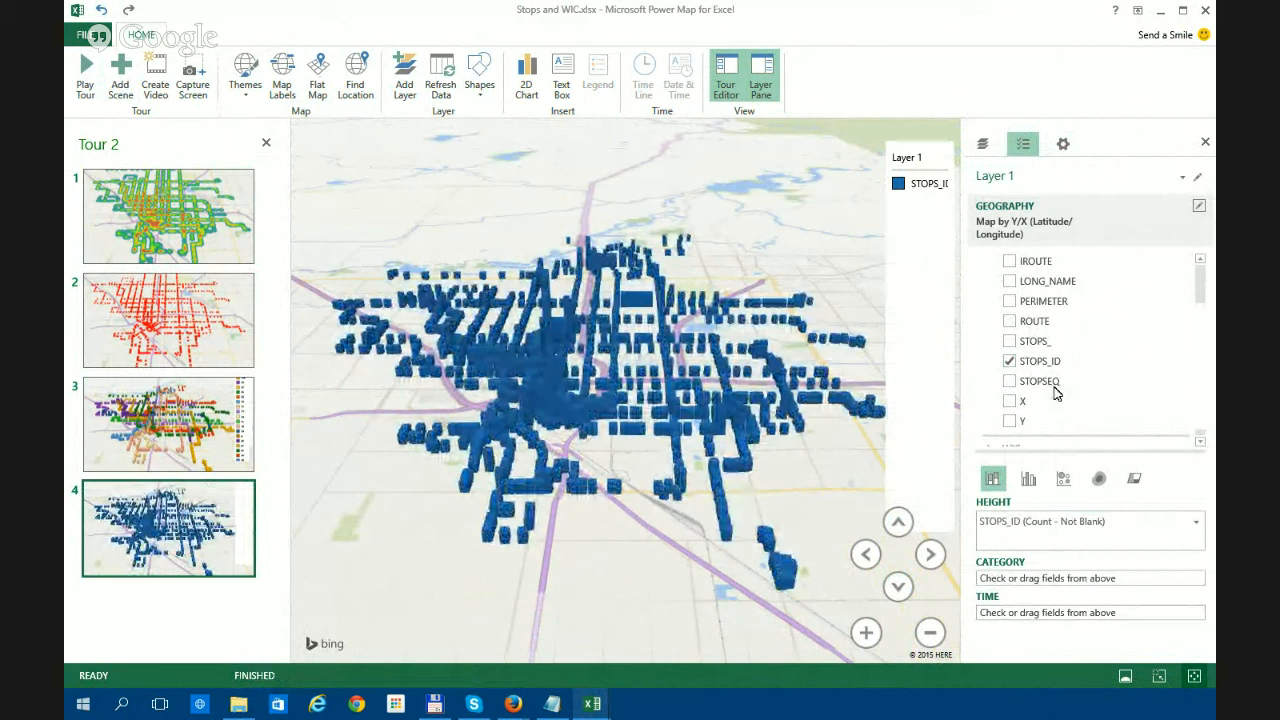
left_click(1010, 362)
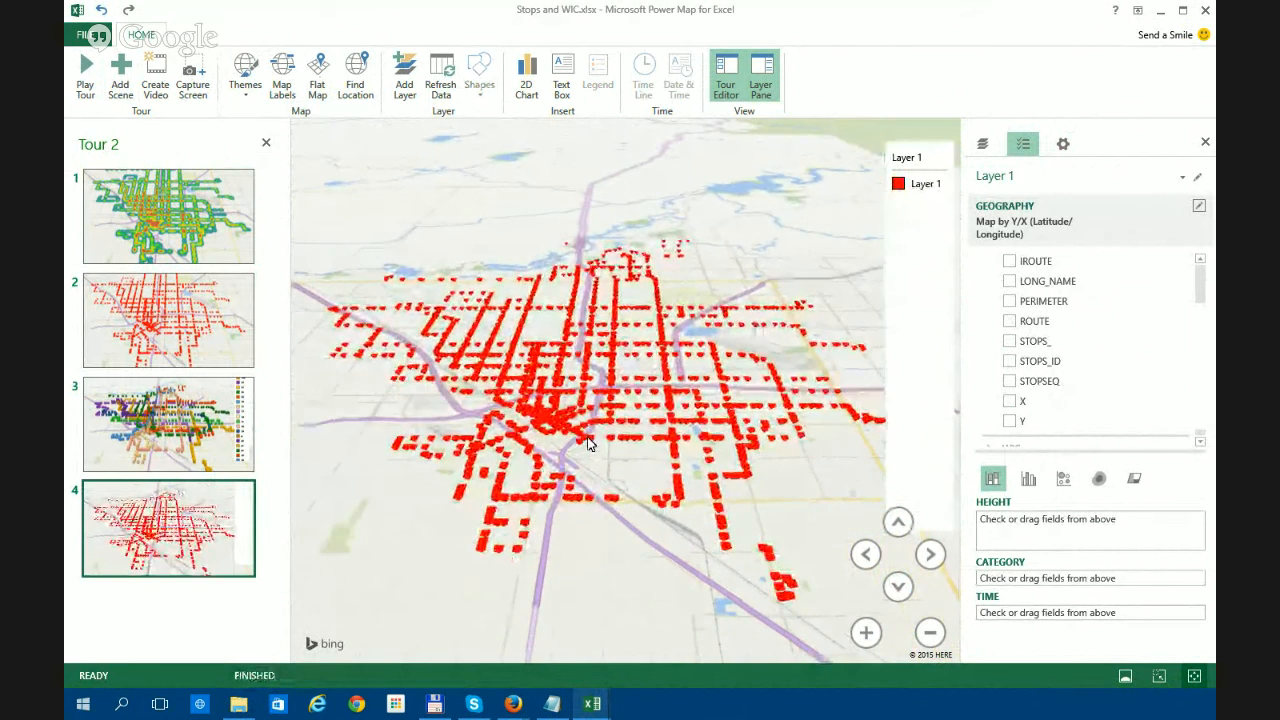
- Add a second layer that maps the WIC table by its latitude and longitude fields, and remove the Layer 1 legend
left_click(983, 146)
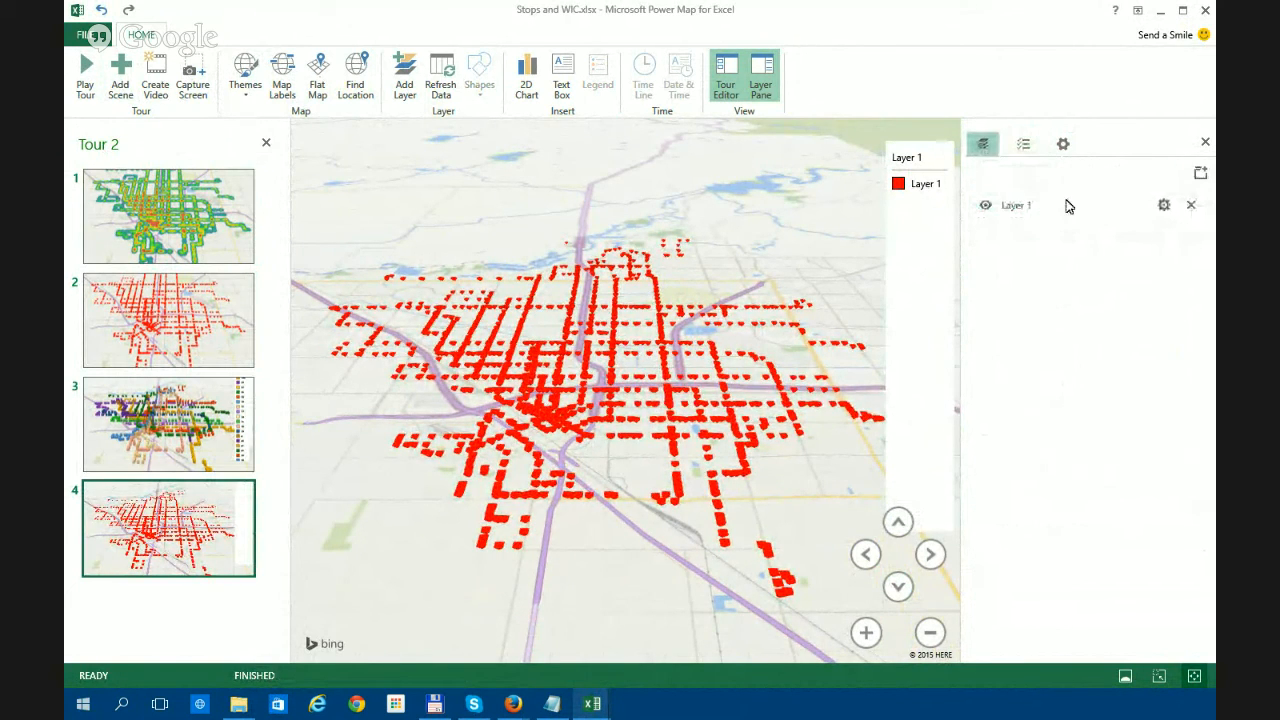
left_click(1200, 175)
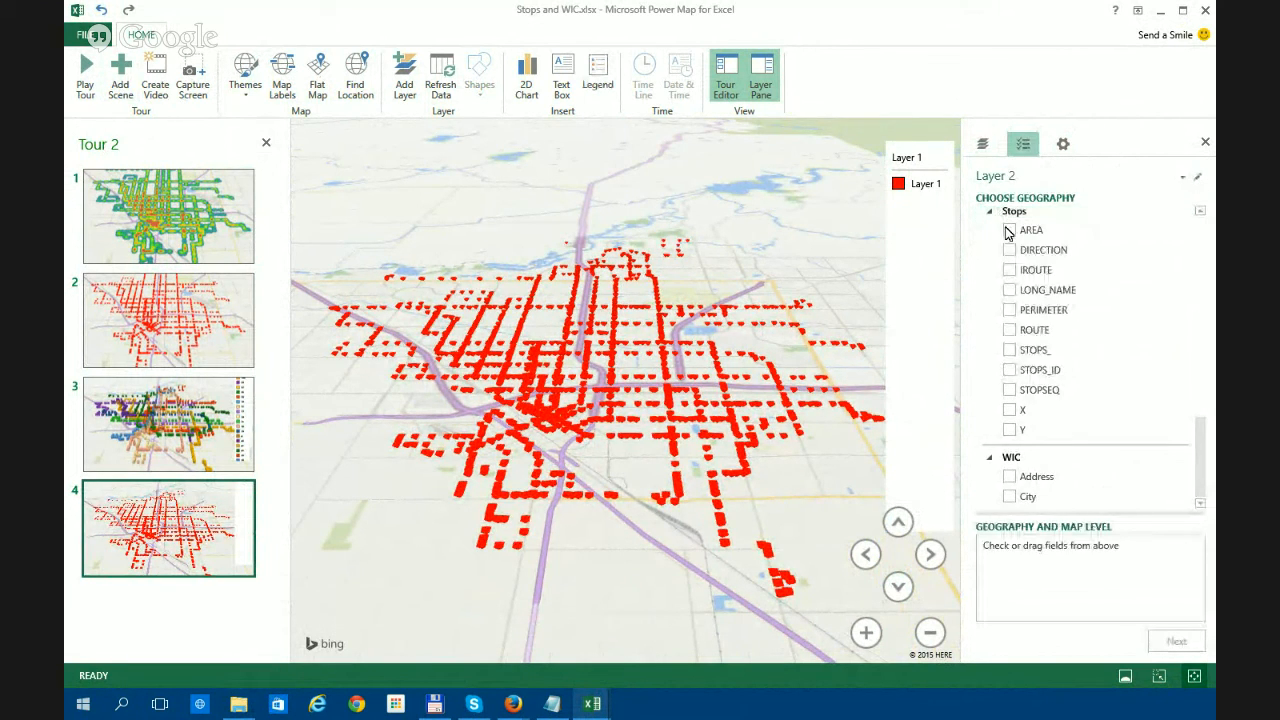
scroll(1200, 363, "down", 3)
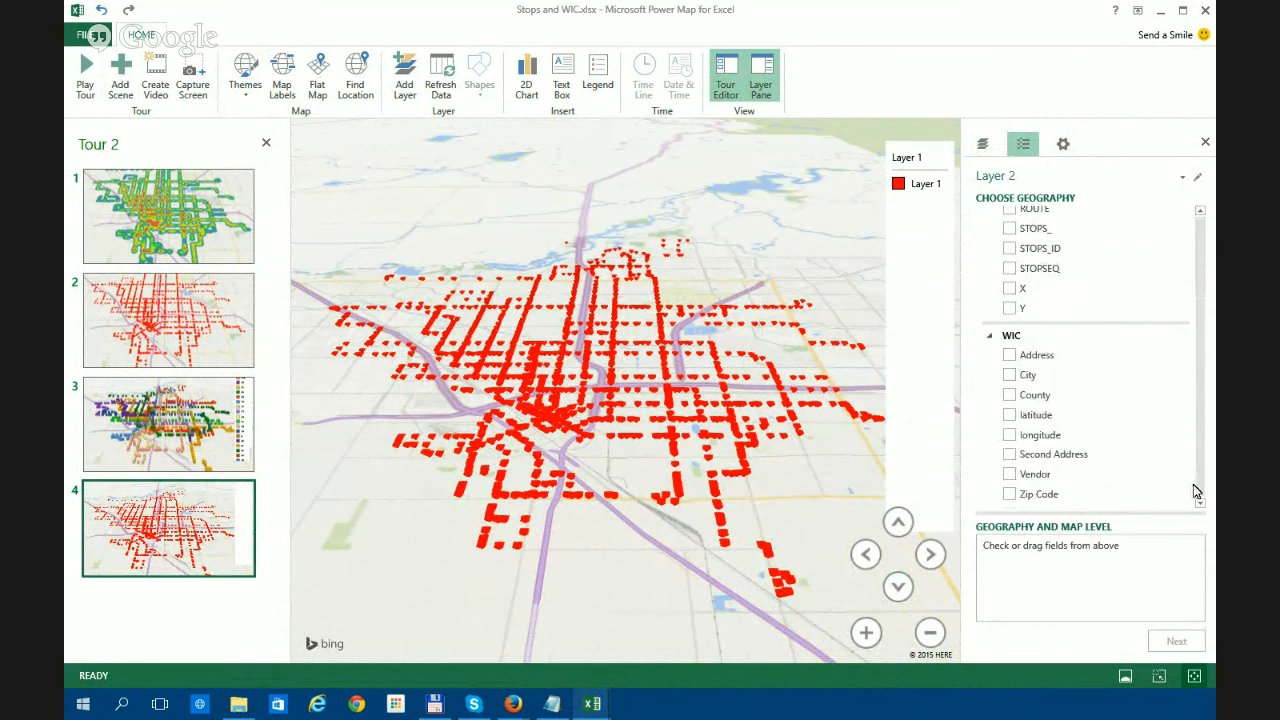
left_click(1009, 435)
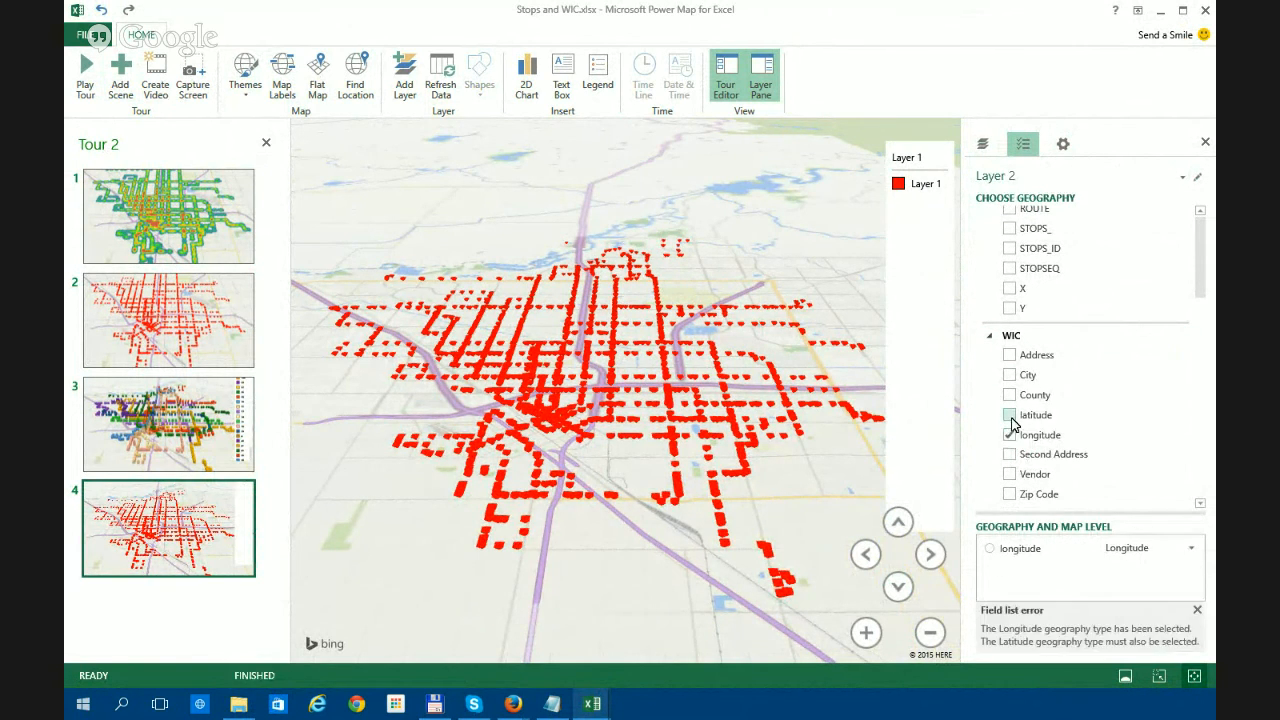
left_click(1009, 415)
scroll(623, 399, "up", 5)
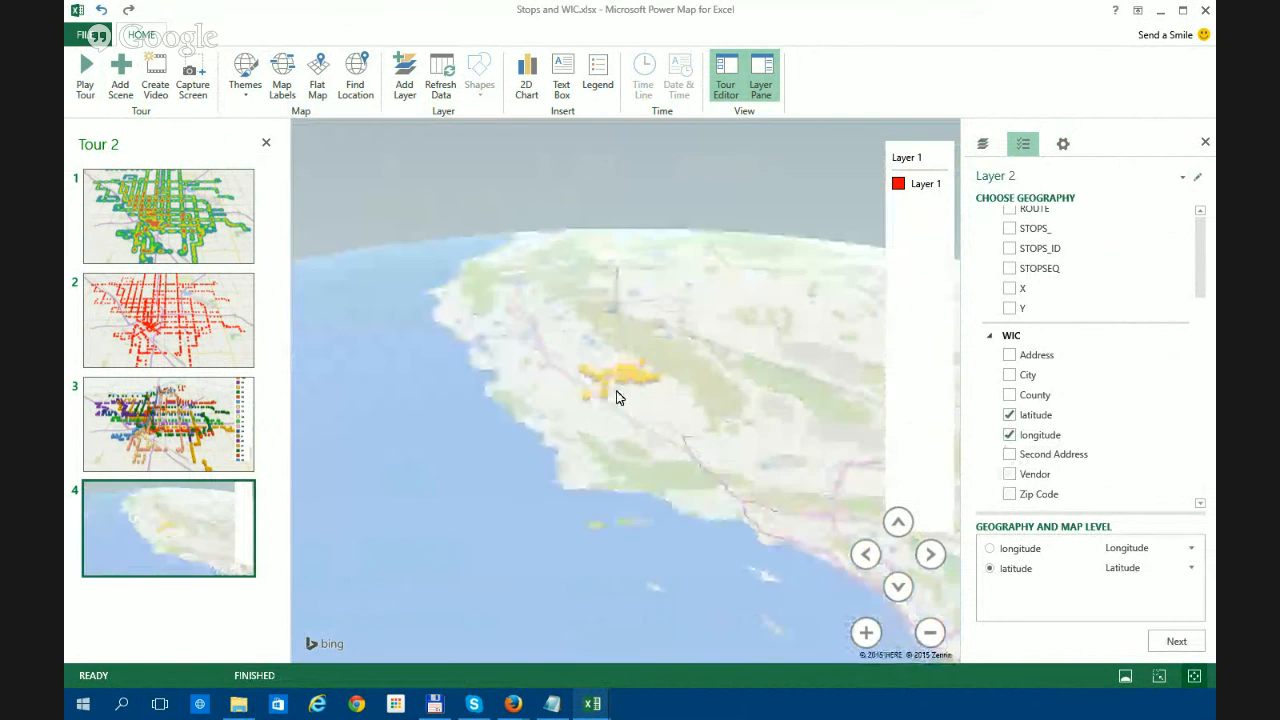
left_click_drag(683, 459, 706, 348)
scroll(646, 537, "up", 5)
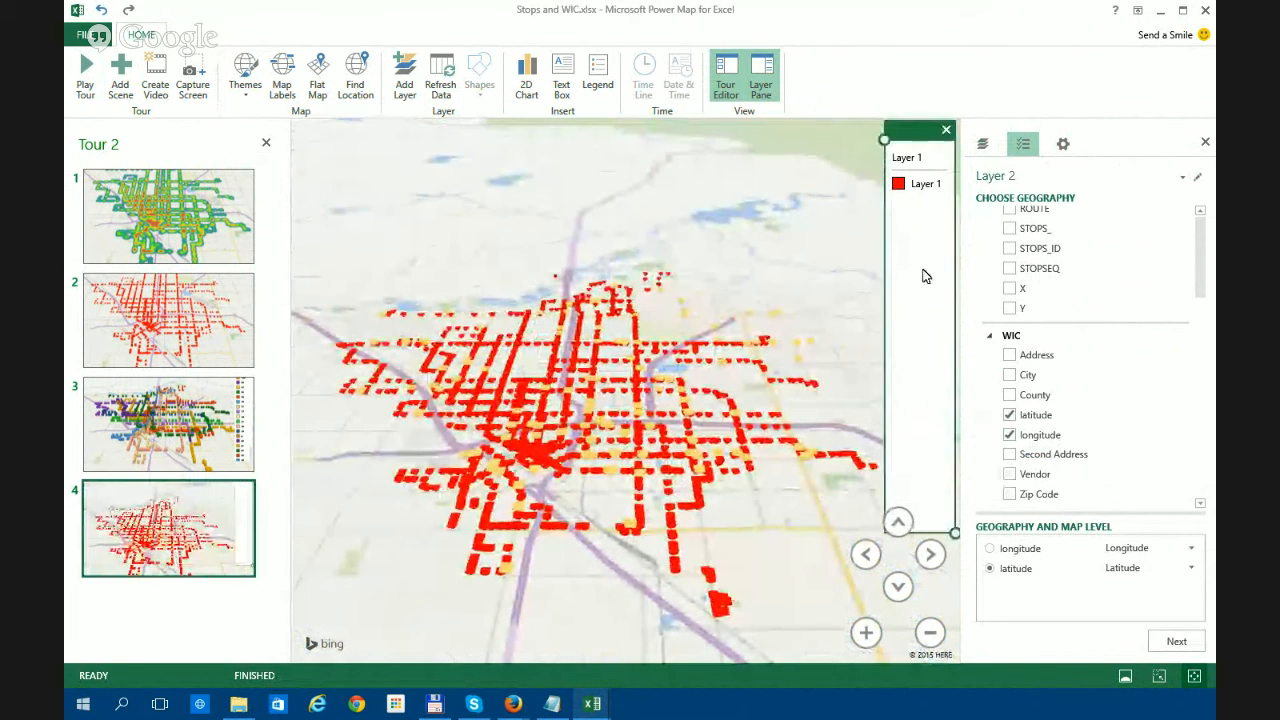
left_click(947, 133)
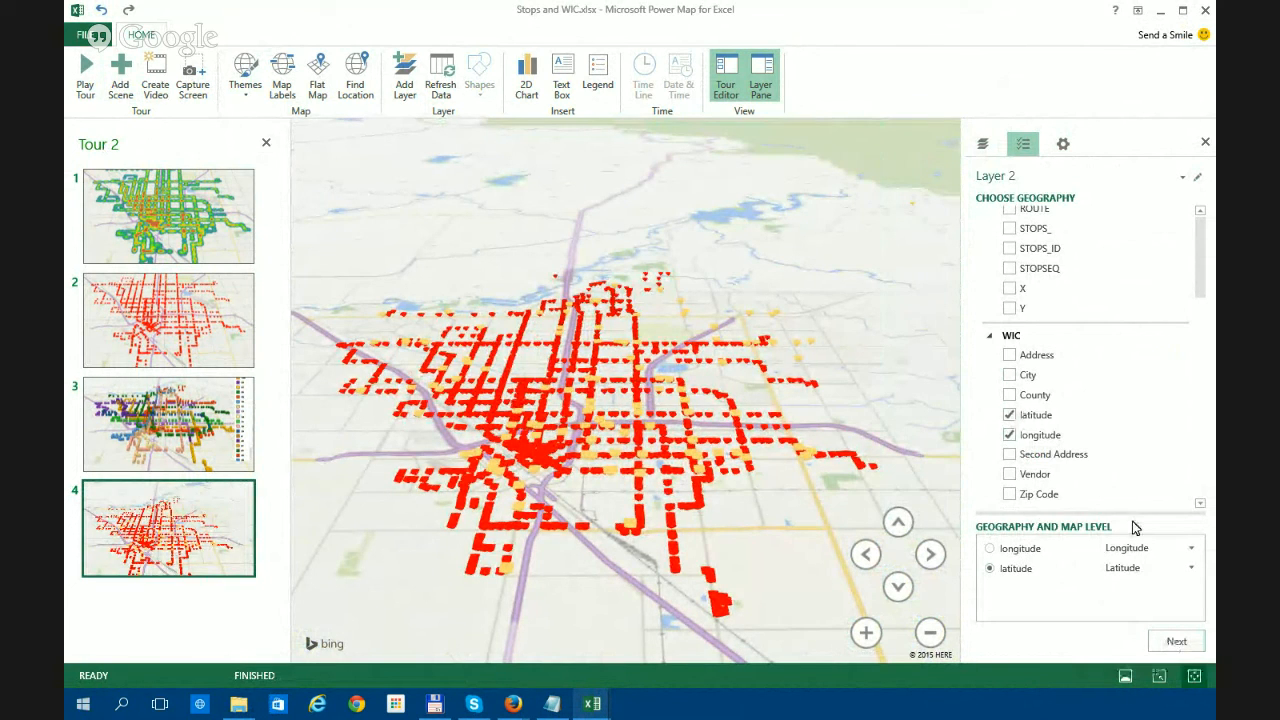
left_click(1176, 641)
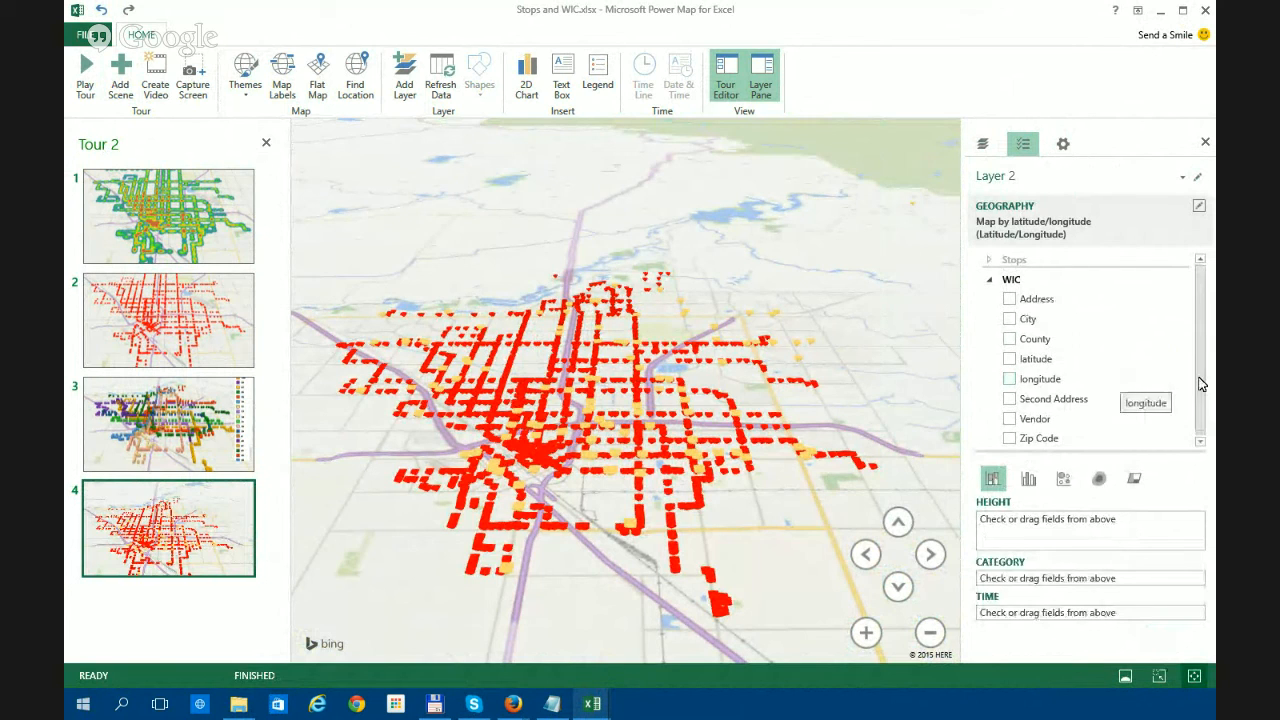
- Try the heat map visualization for the WIC points in Layer 2, and return to stacked columns
left_click_drag(1204, 357, 1203, 384)
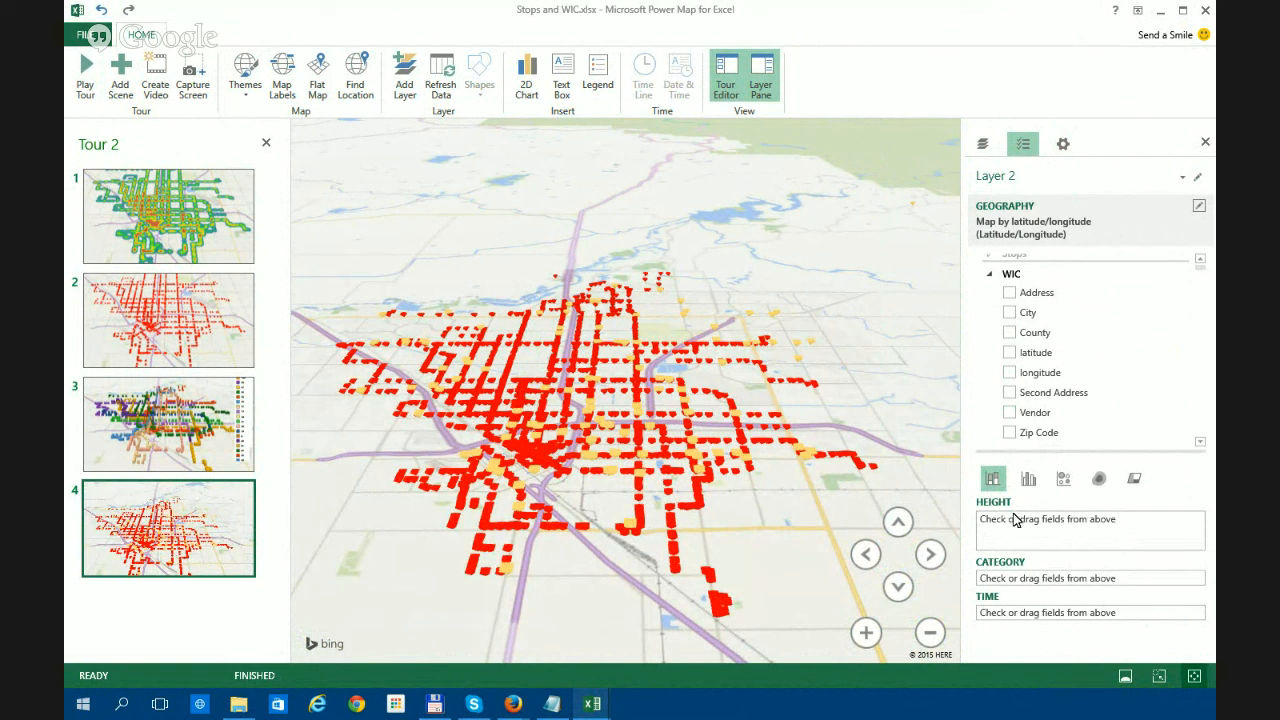
left_click(1097, 480)
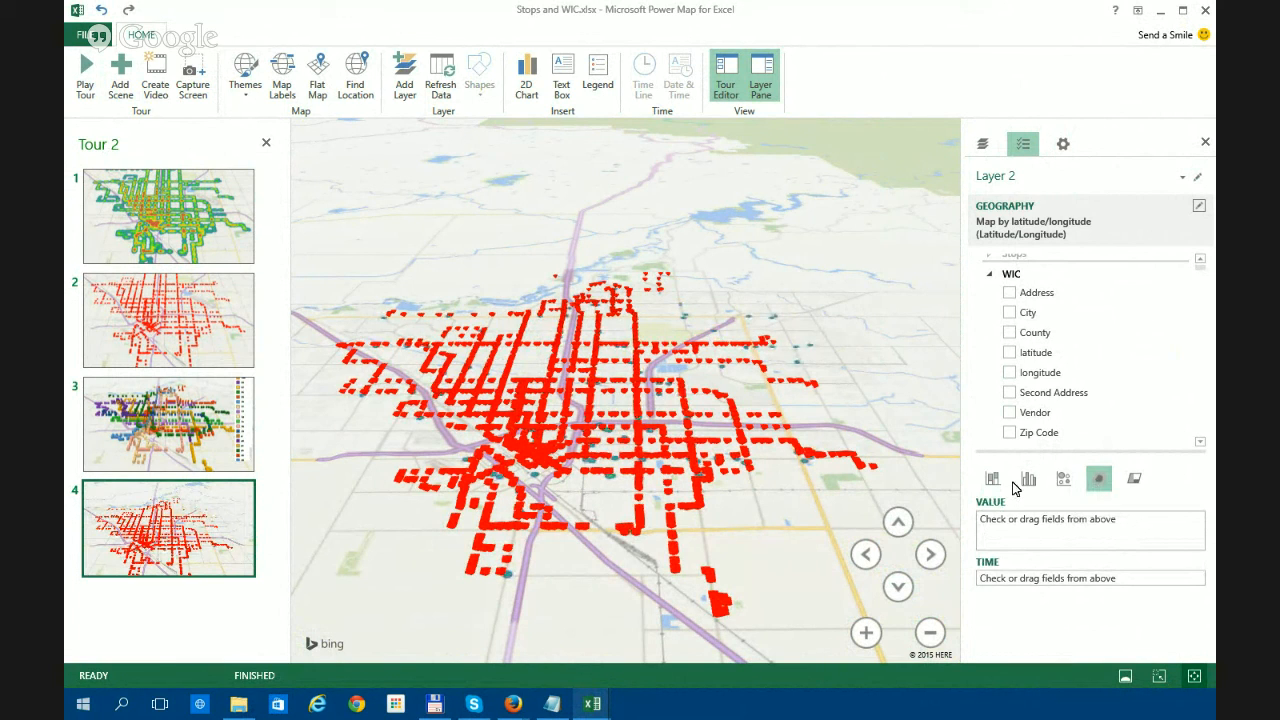
left_click(992, 479)
- Set the color of the Layer 2 WIC columns to bright yellow
left_click(1063, 145)
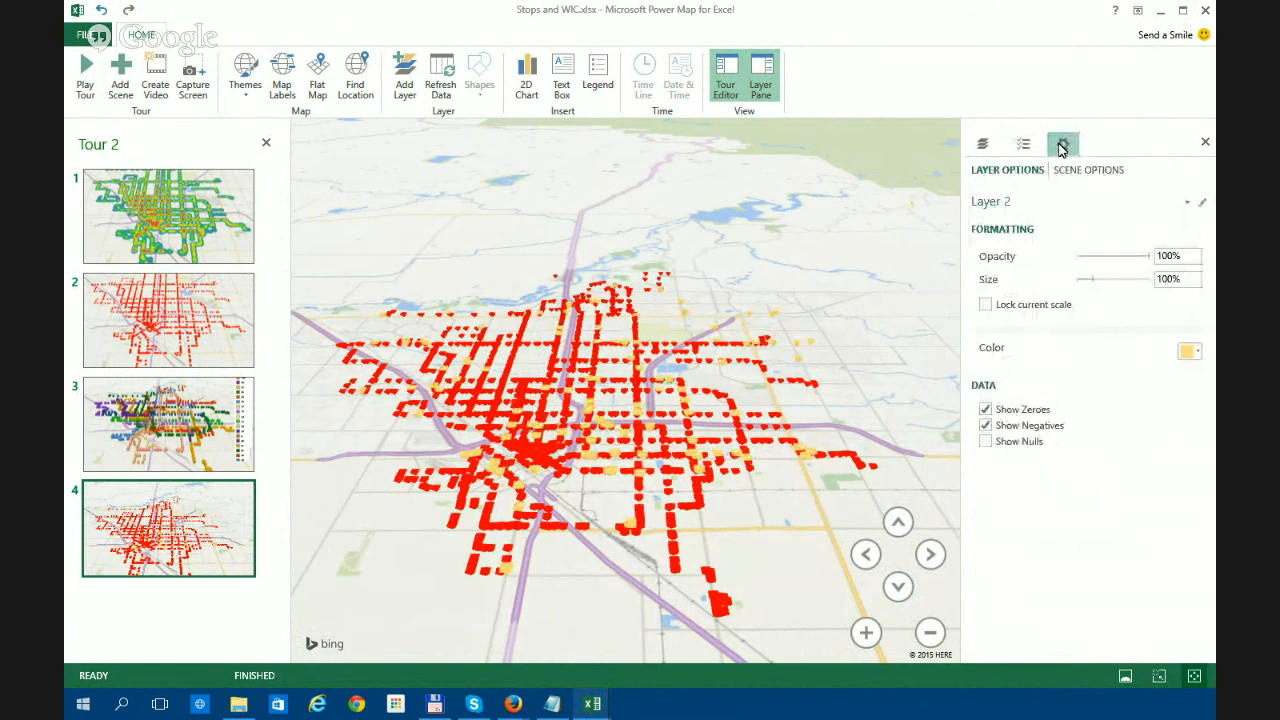
left_click(1189, 352)
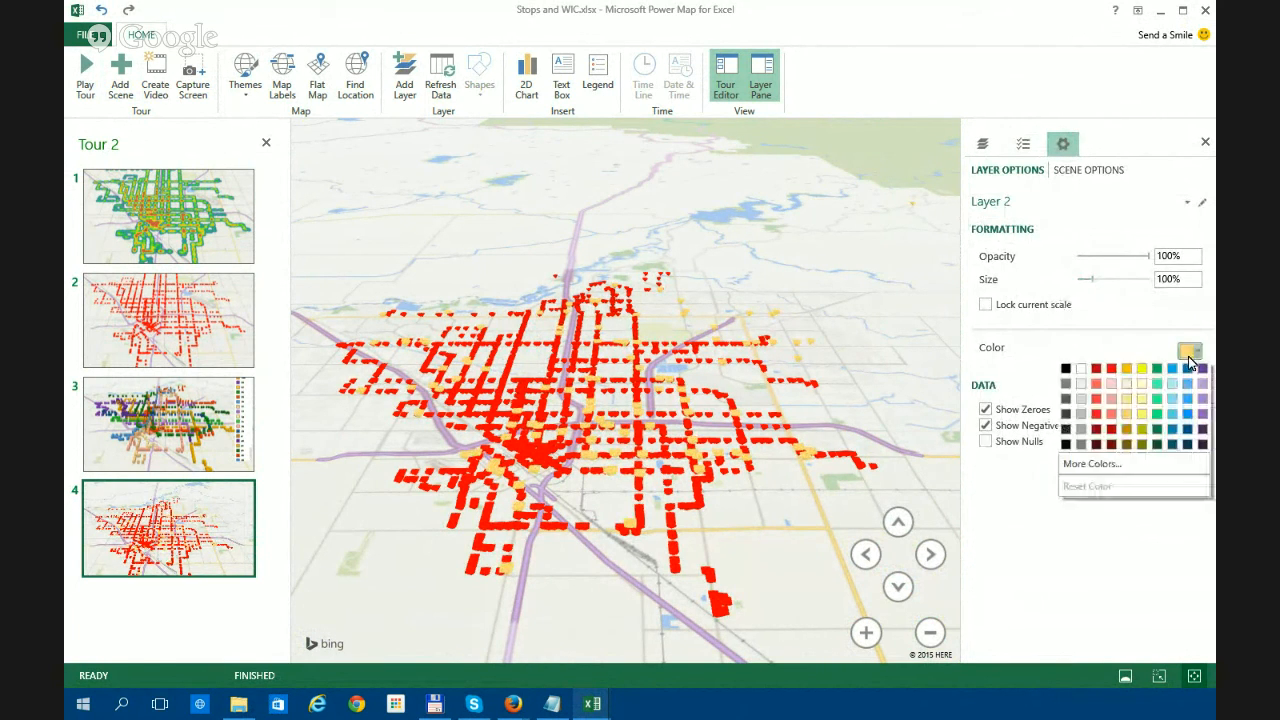
left_click(1141, 369)
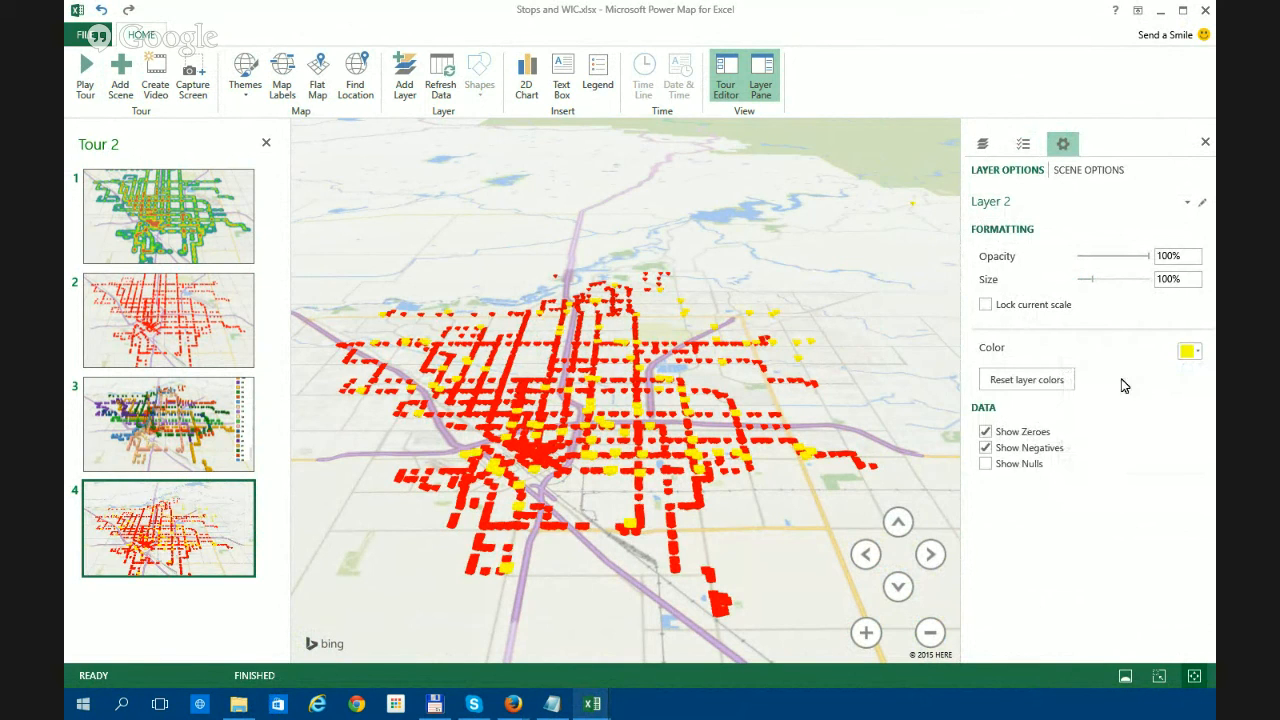
left_click(1194, 352)
left_click(1147, 337)
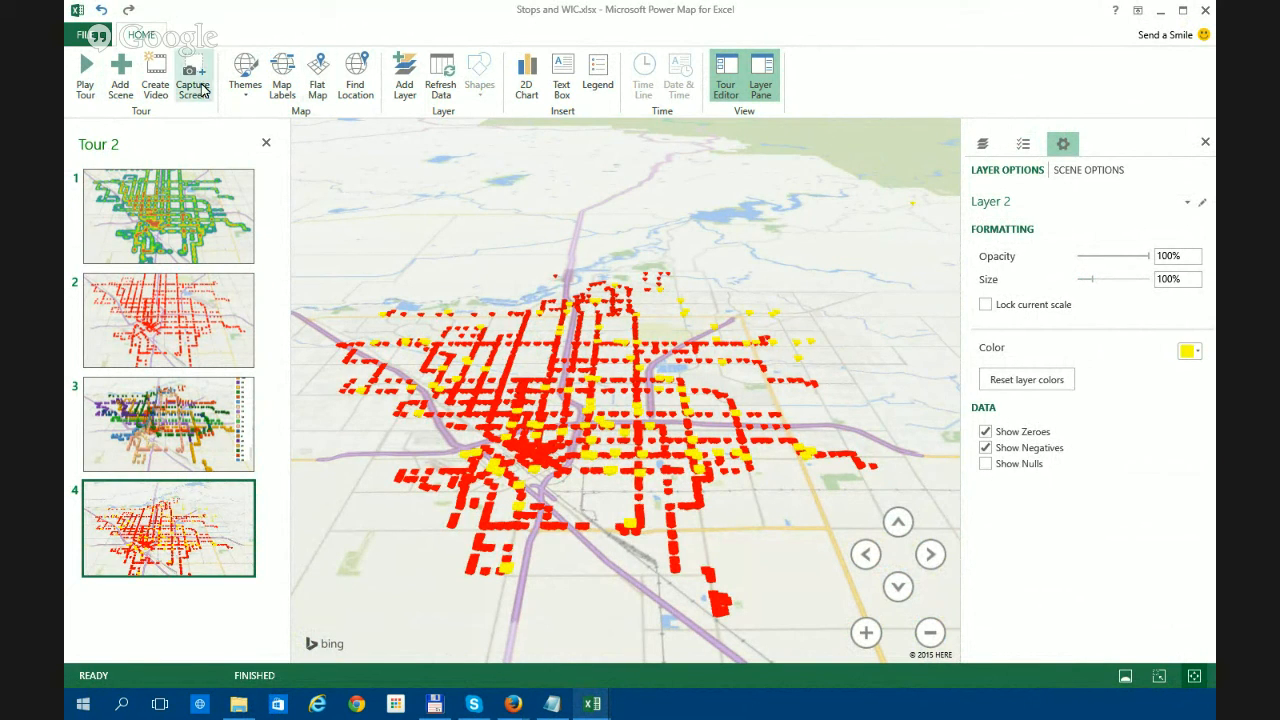
- Change the fourth scene's theme to one with satellite imagery as the base map
left_click(257, 90)
left_click(266, 133)
left_click(245, 76)
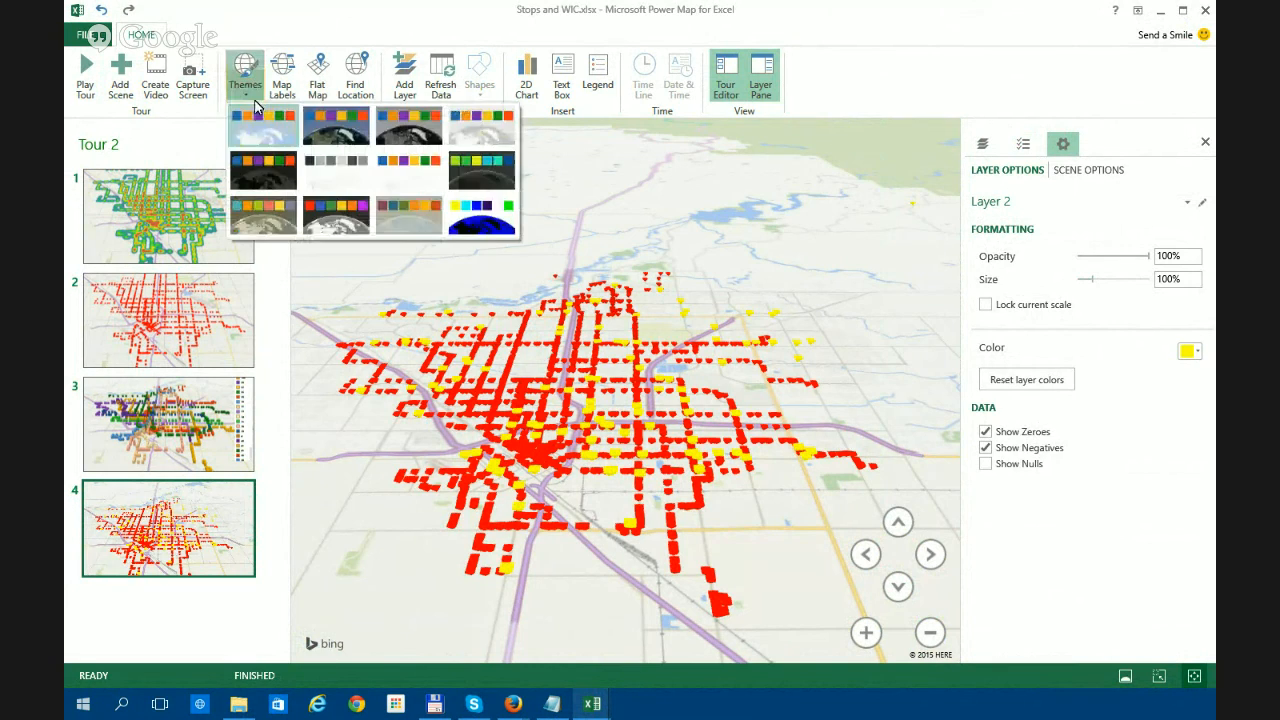
left_click(267, 125)
- Examine how the yellow WIC vendors line up with the red bus stops from several zoom levels, tilts and positions
scroll(671, 416, "up", 5)
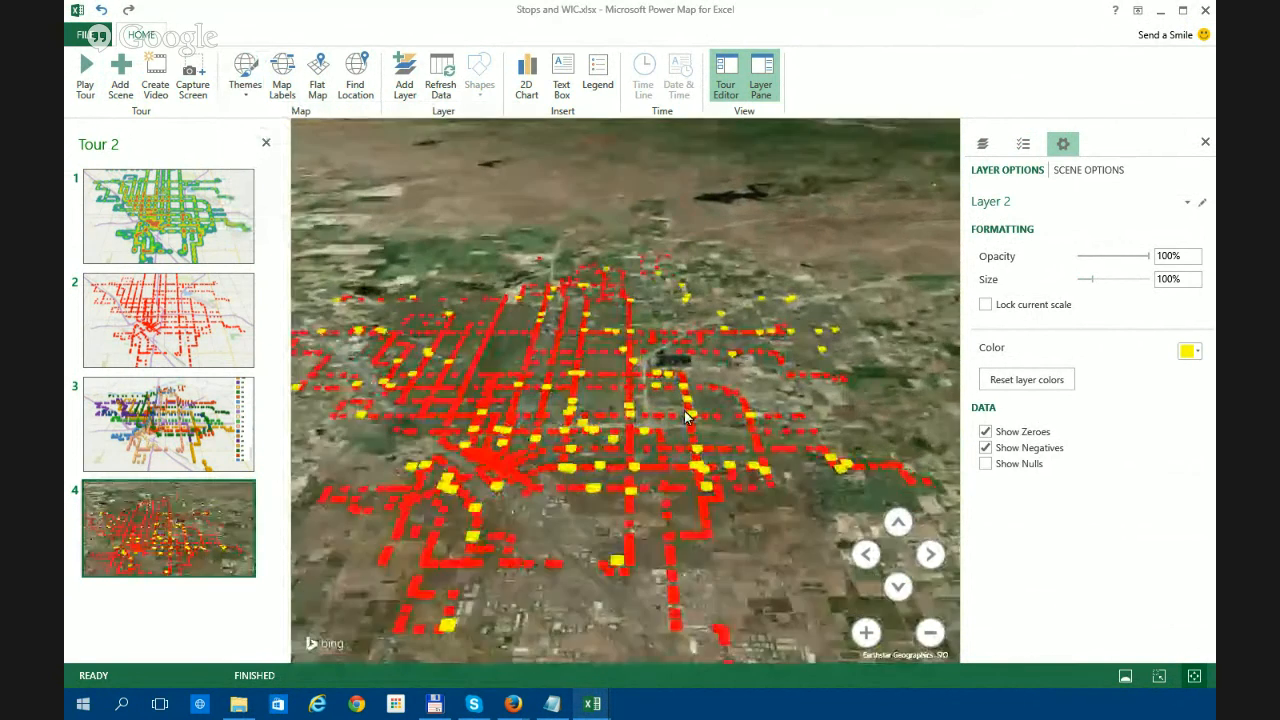
scroll(676, 353, "down", 4)
scroll(800, 305, "up", 2)
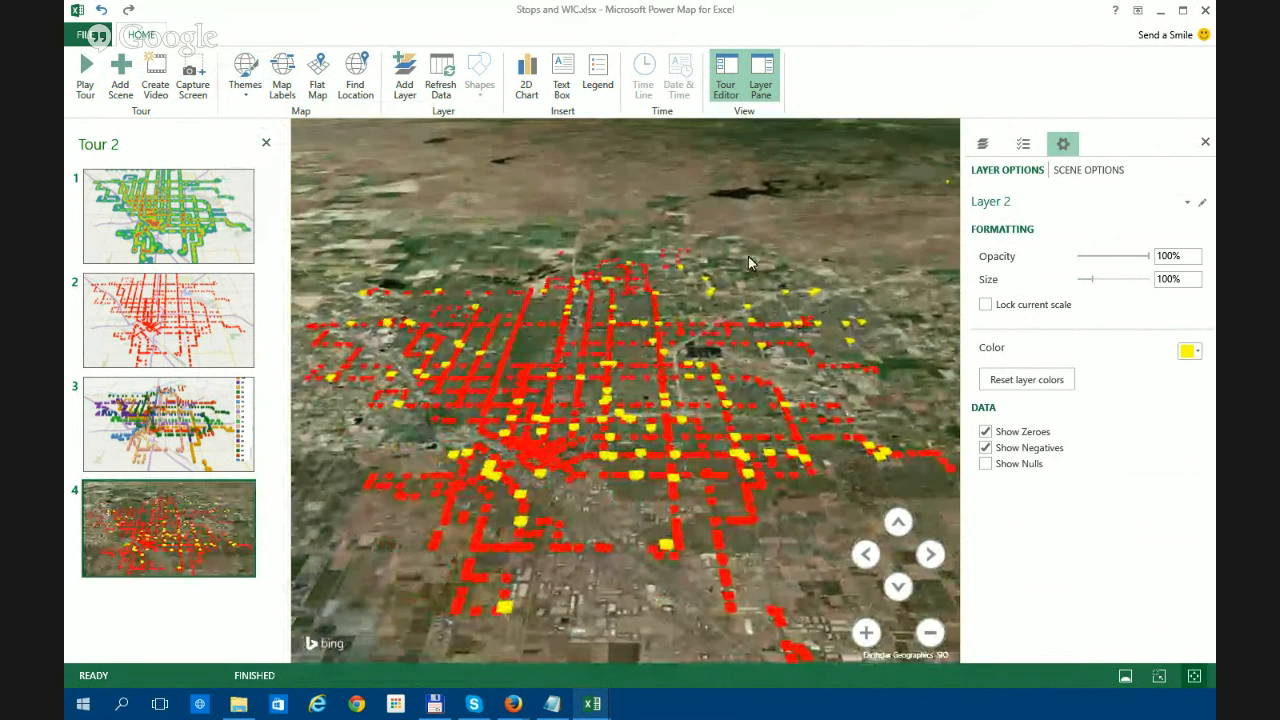
left_click(897, 585)
left_click(897, 522)
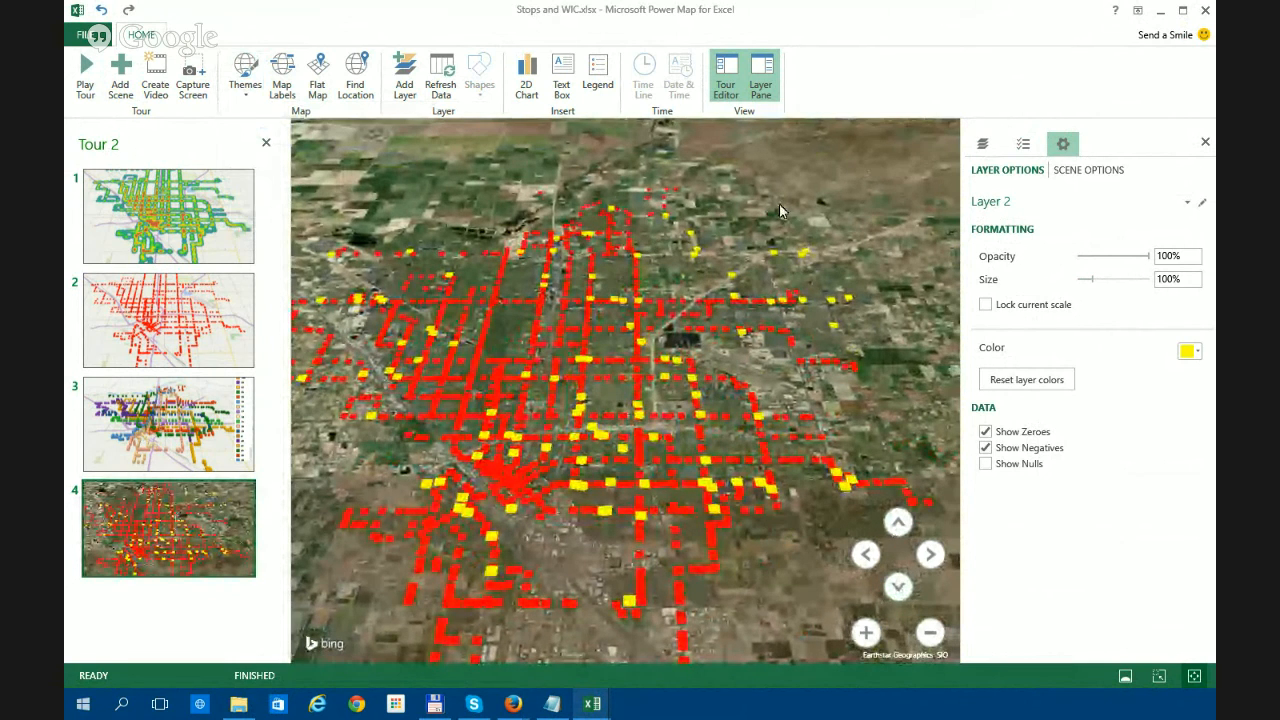
left_click_drag(513, 418, 545, 384)
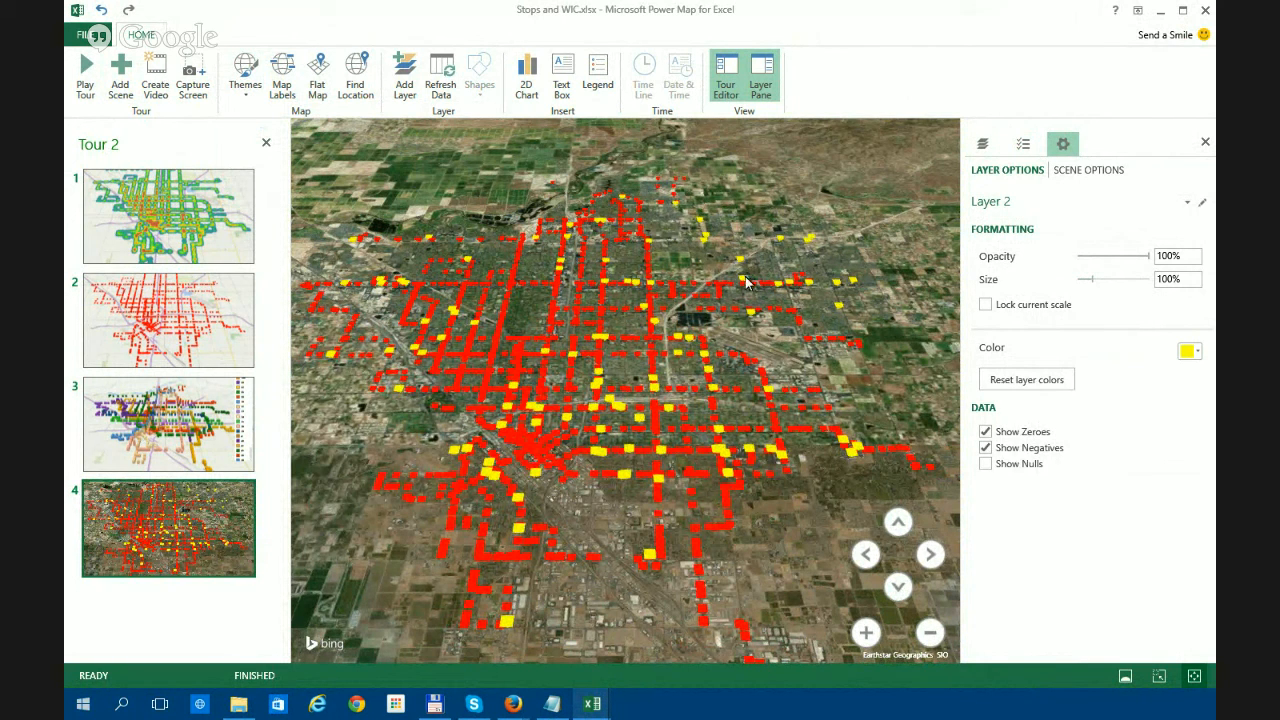
left_click_drag(723, 312, 721, 305)
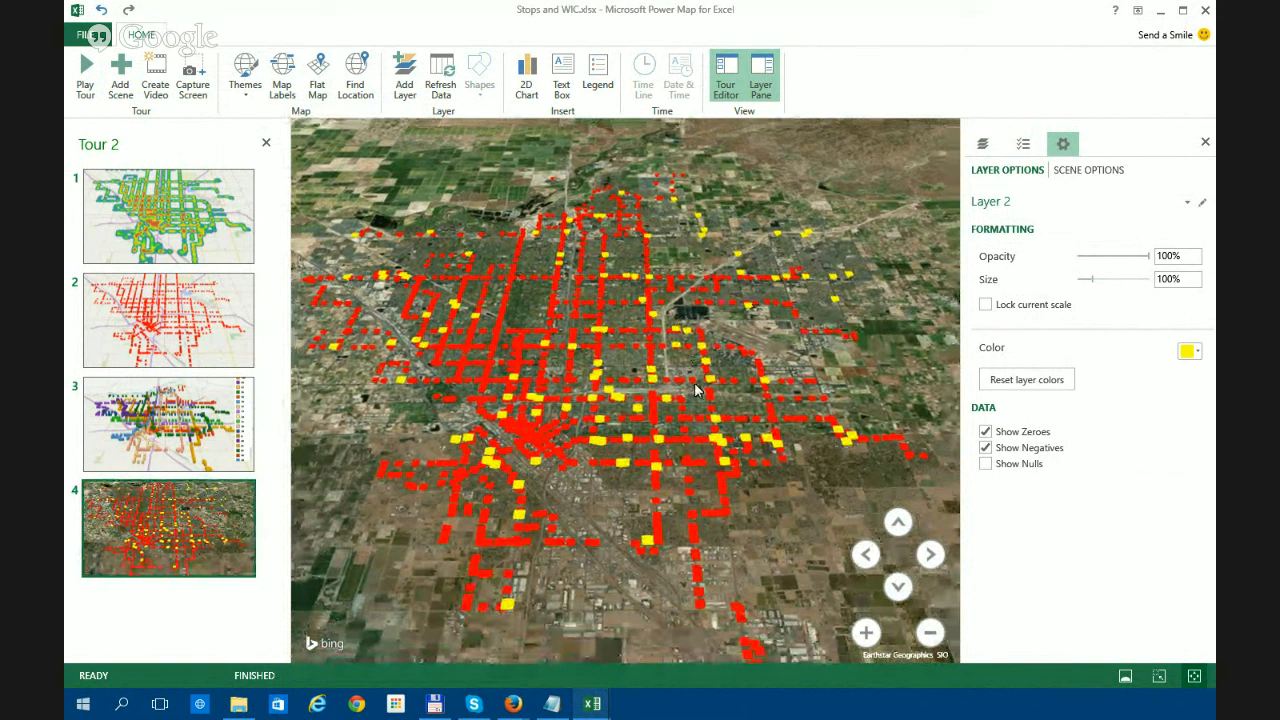
left_click_drag(602, 386, 613, 386)
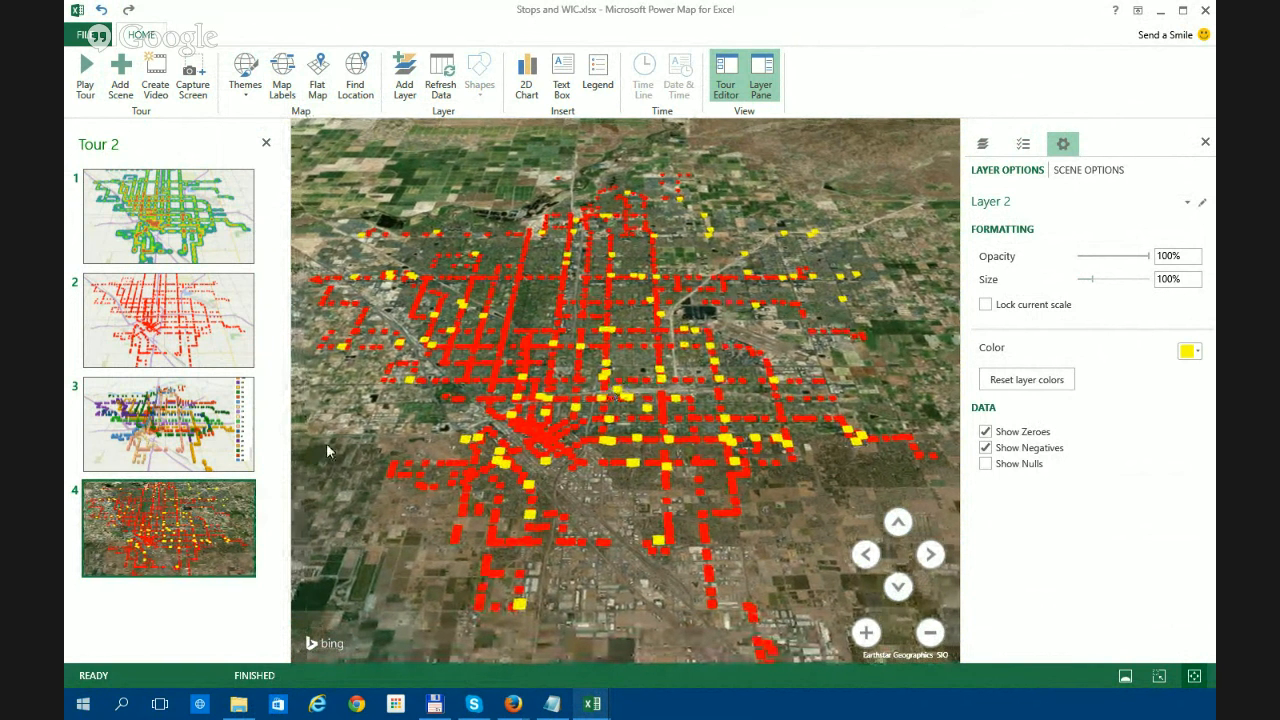
left_click_drag(797, 423, 789, 415)
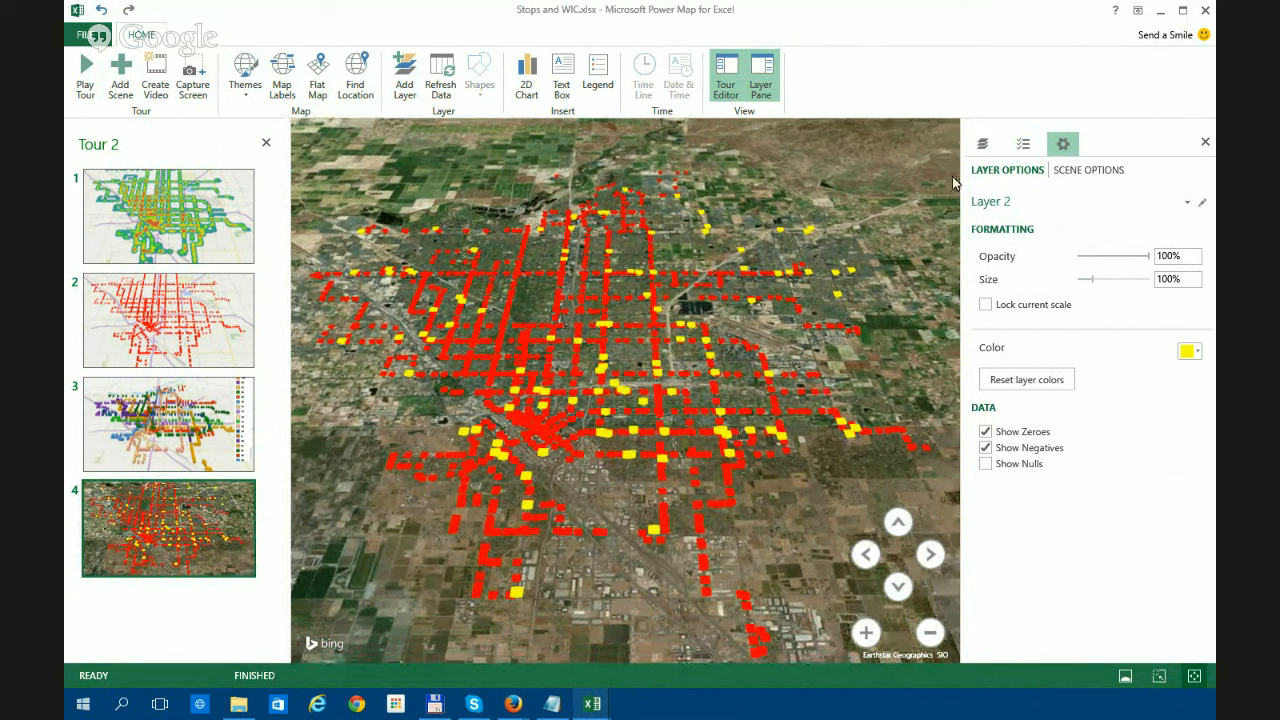
- Hide and show Layer 1 and Layer 2 in turn to compare the bus stops with the WIC vendors
left_click(982, 144)
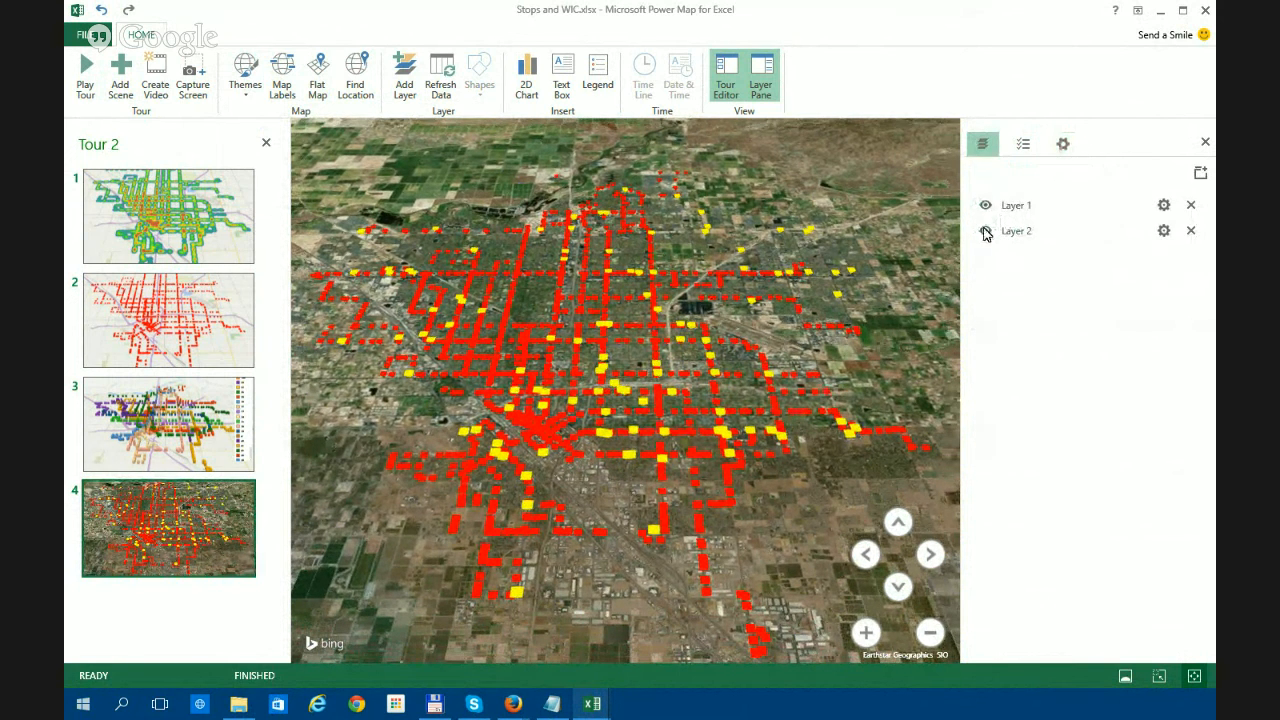
left_click(985, 205)
left_click(985, 231)
left_click(985, 231)
left_click(985, 205)
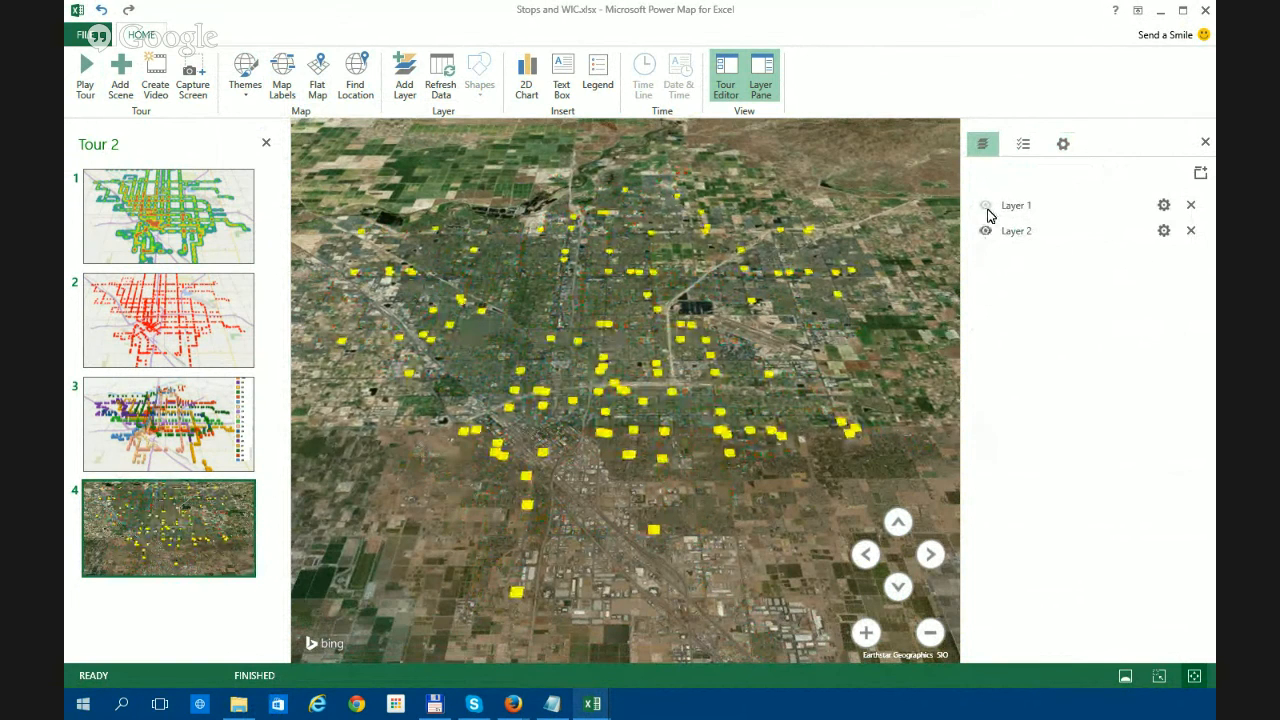
- Reduce the size of the Layer 2 WIC columns to 83%, keeping their opacity at 100%
left_click(1024, 146)
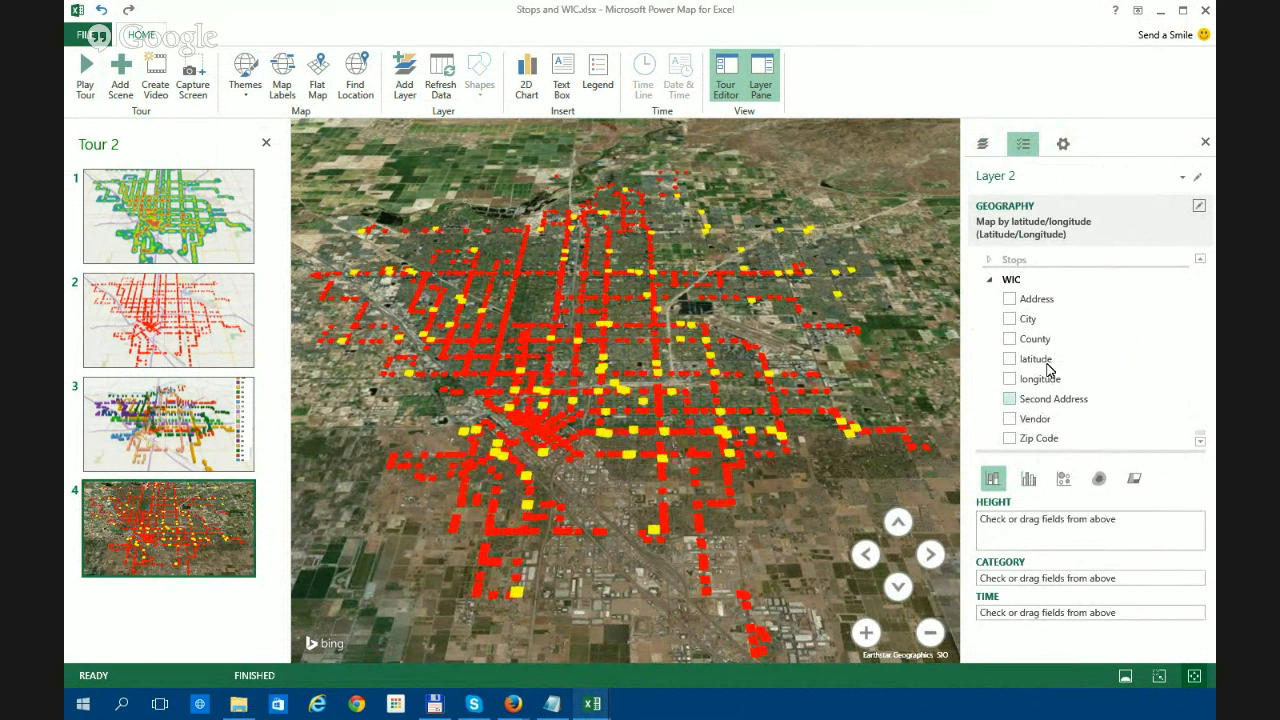
left_click(1066, 144)
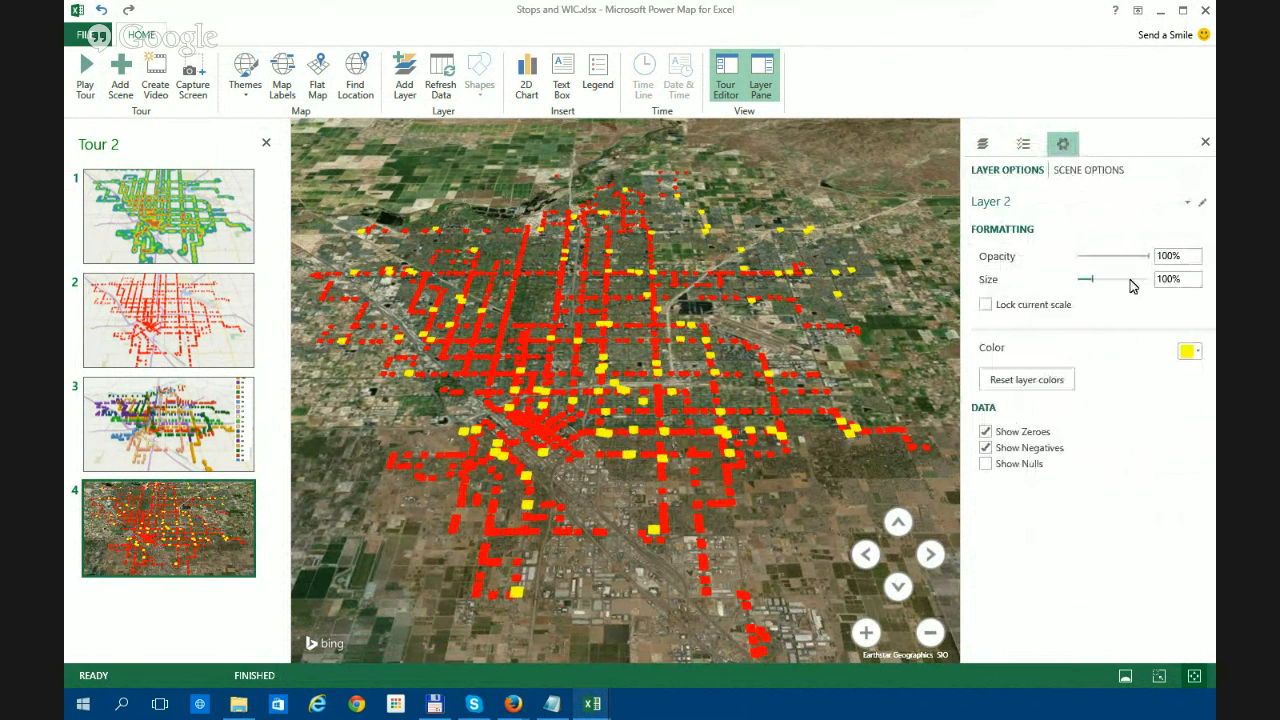
left_click_drag(1092, 287, 1092, 287)
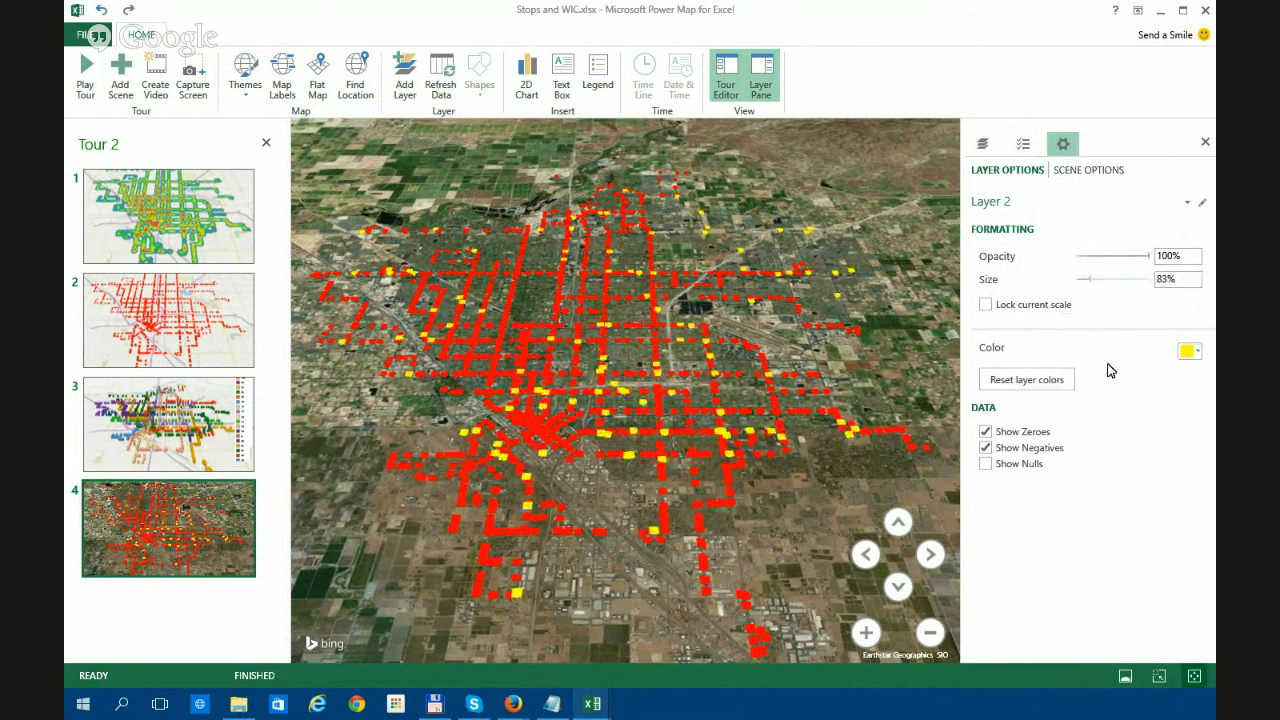
mouse_move(1148, 256)
left_mouse_down()
mouse_move(1110, 259)
mouse_move(1150, 259)
left_mouse_up()
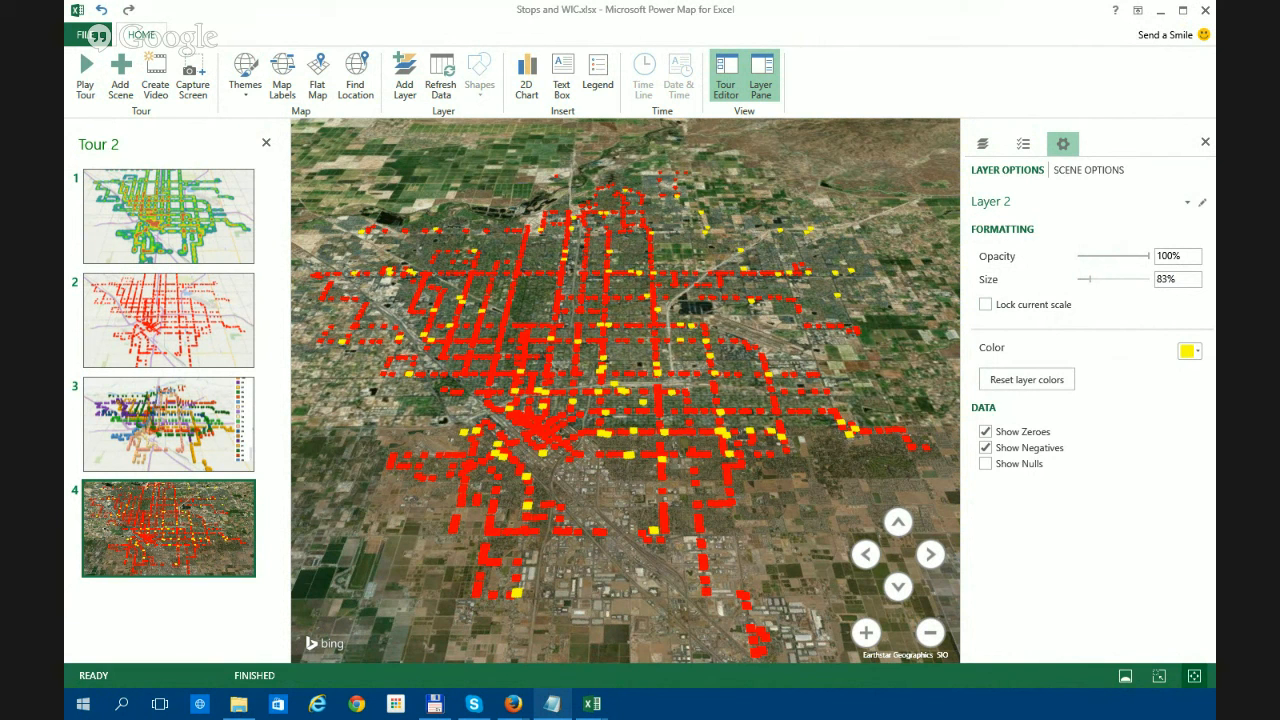
left_click(567, 260)
left_click_drag(472, 262, 492, 253)
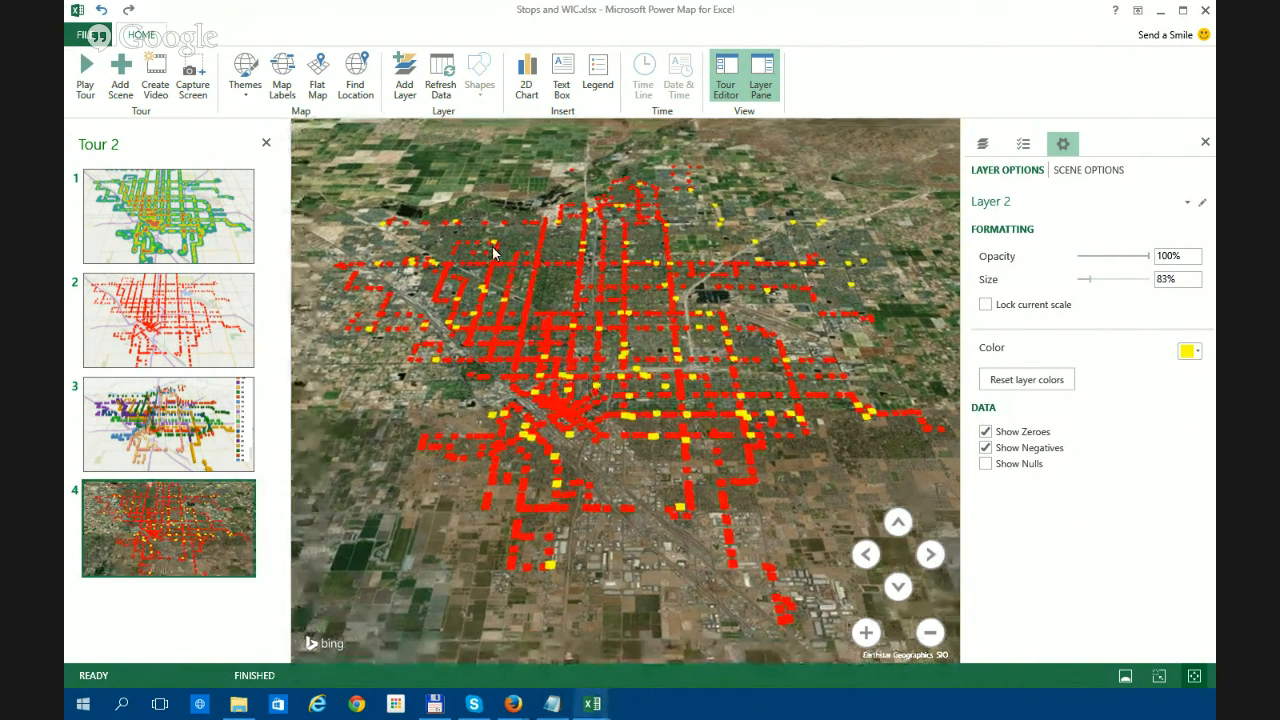
left_click_drag(625, 372, 646, 382)
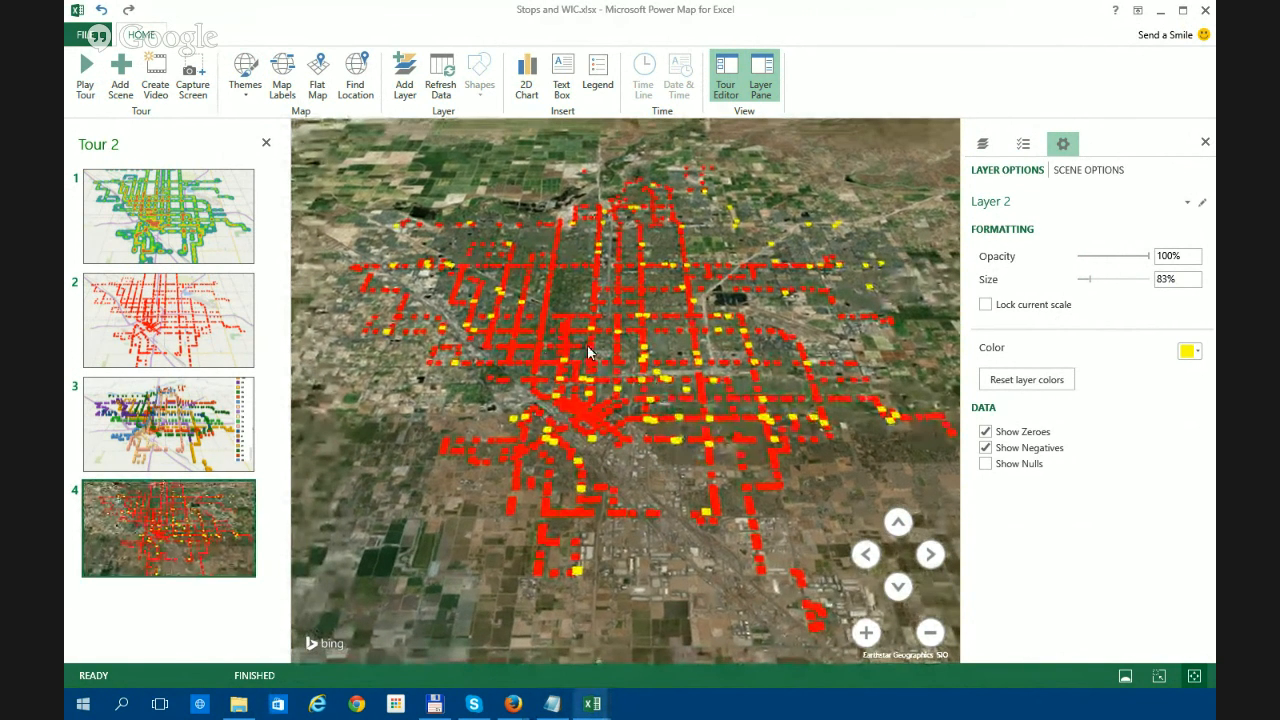